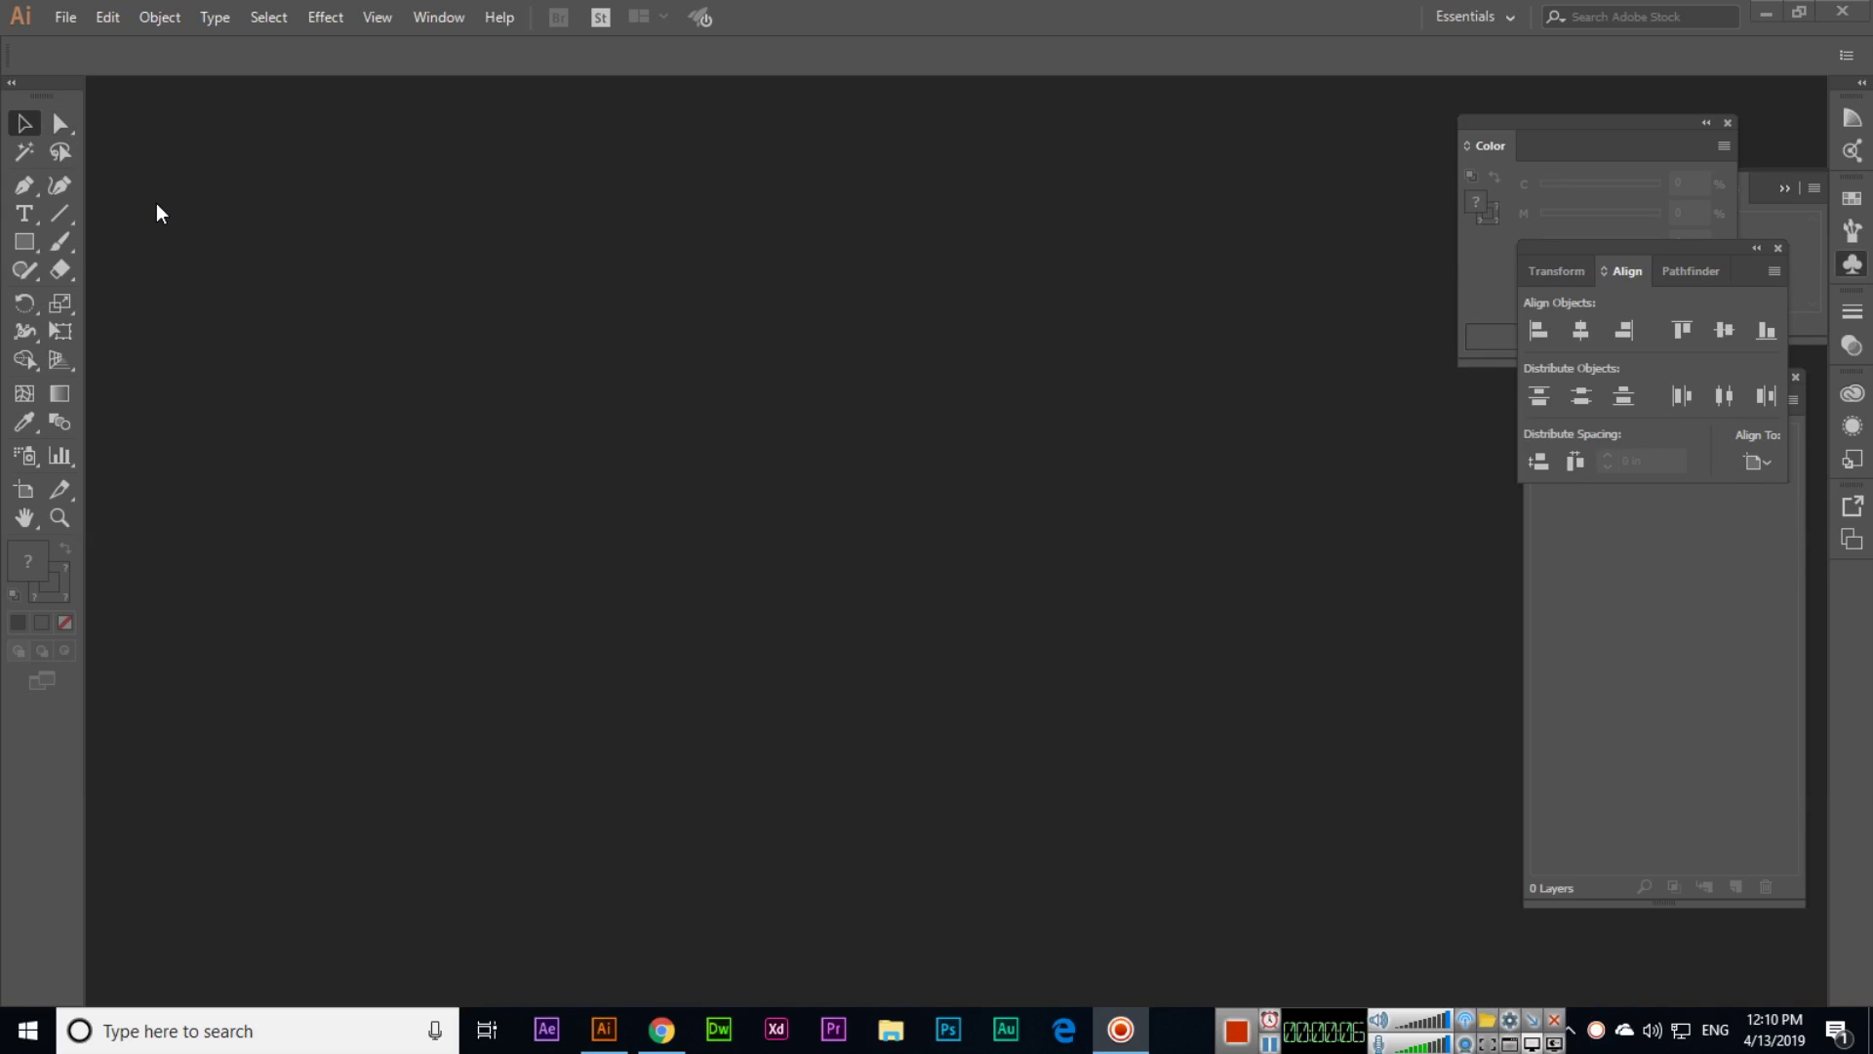
- Open the New Document dialog from the File menu
left_click(67, 18)
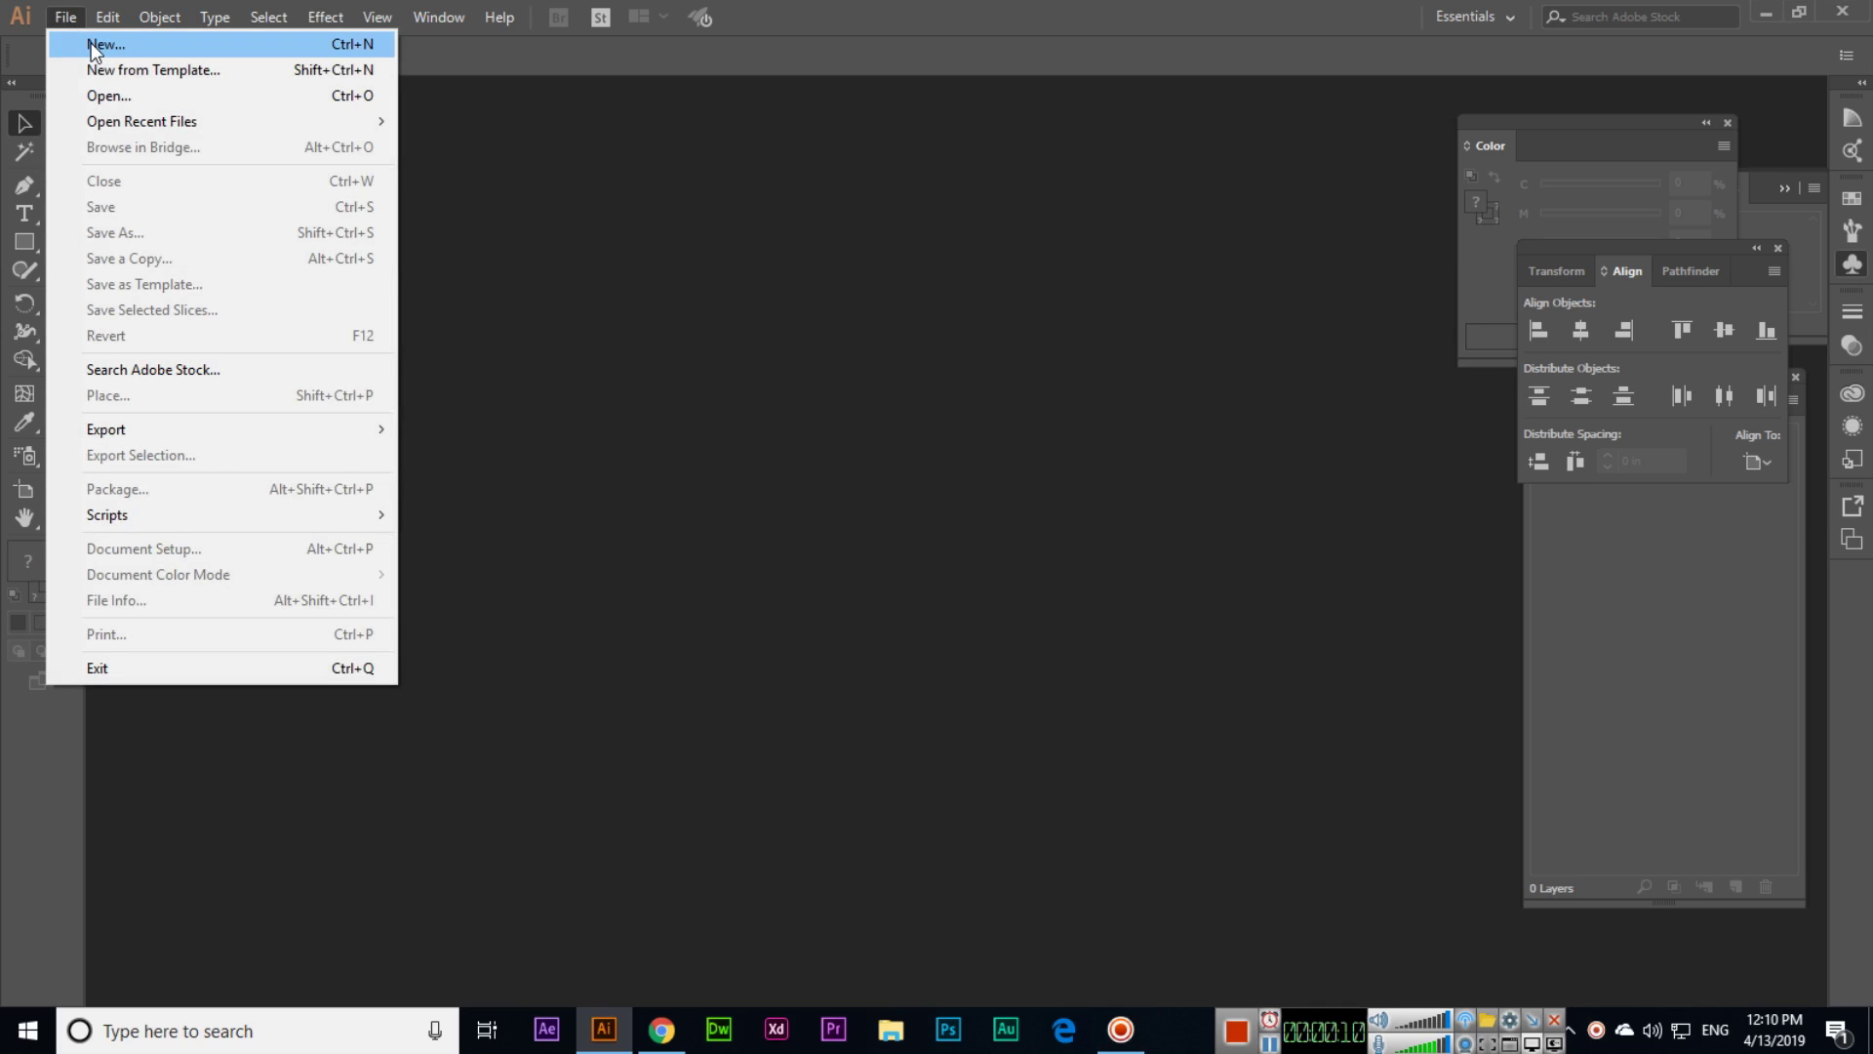
left_click(90, 43)
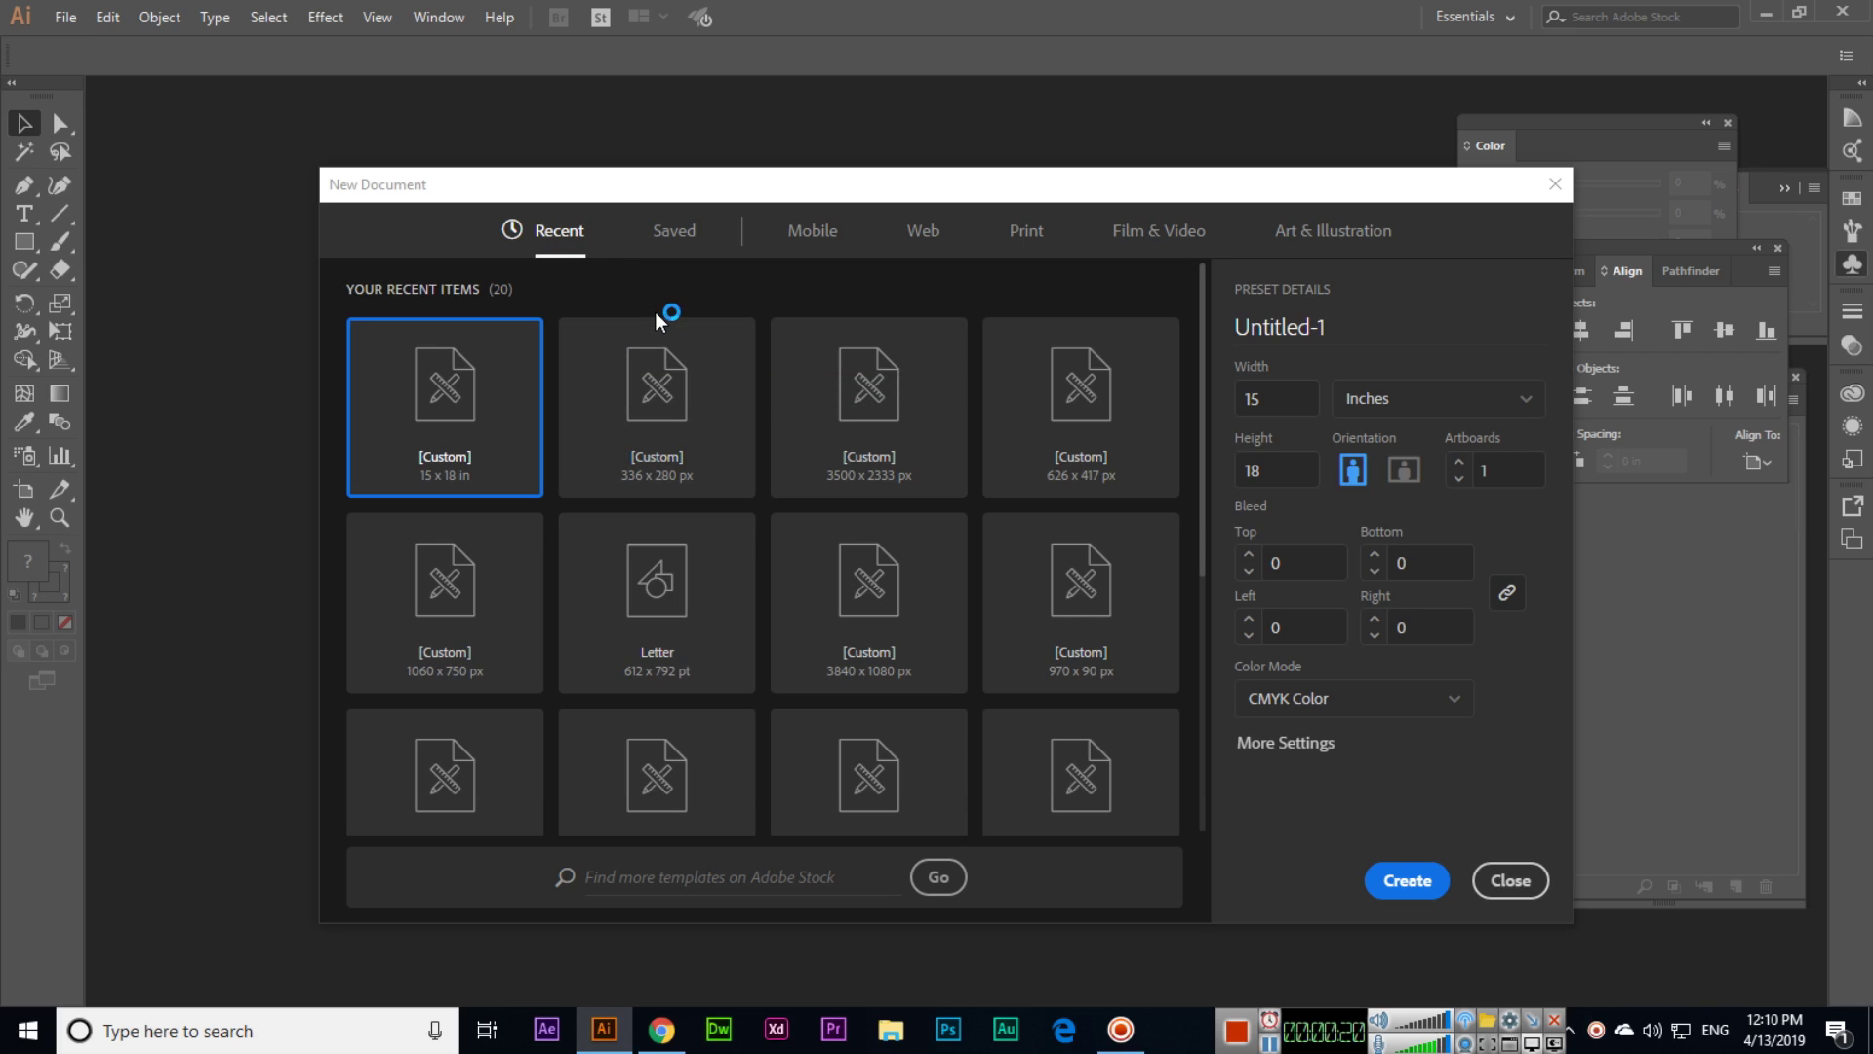
- Create a landscape Letter-size RGB document named 'Infographic Template'
left_click(1037, 252)
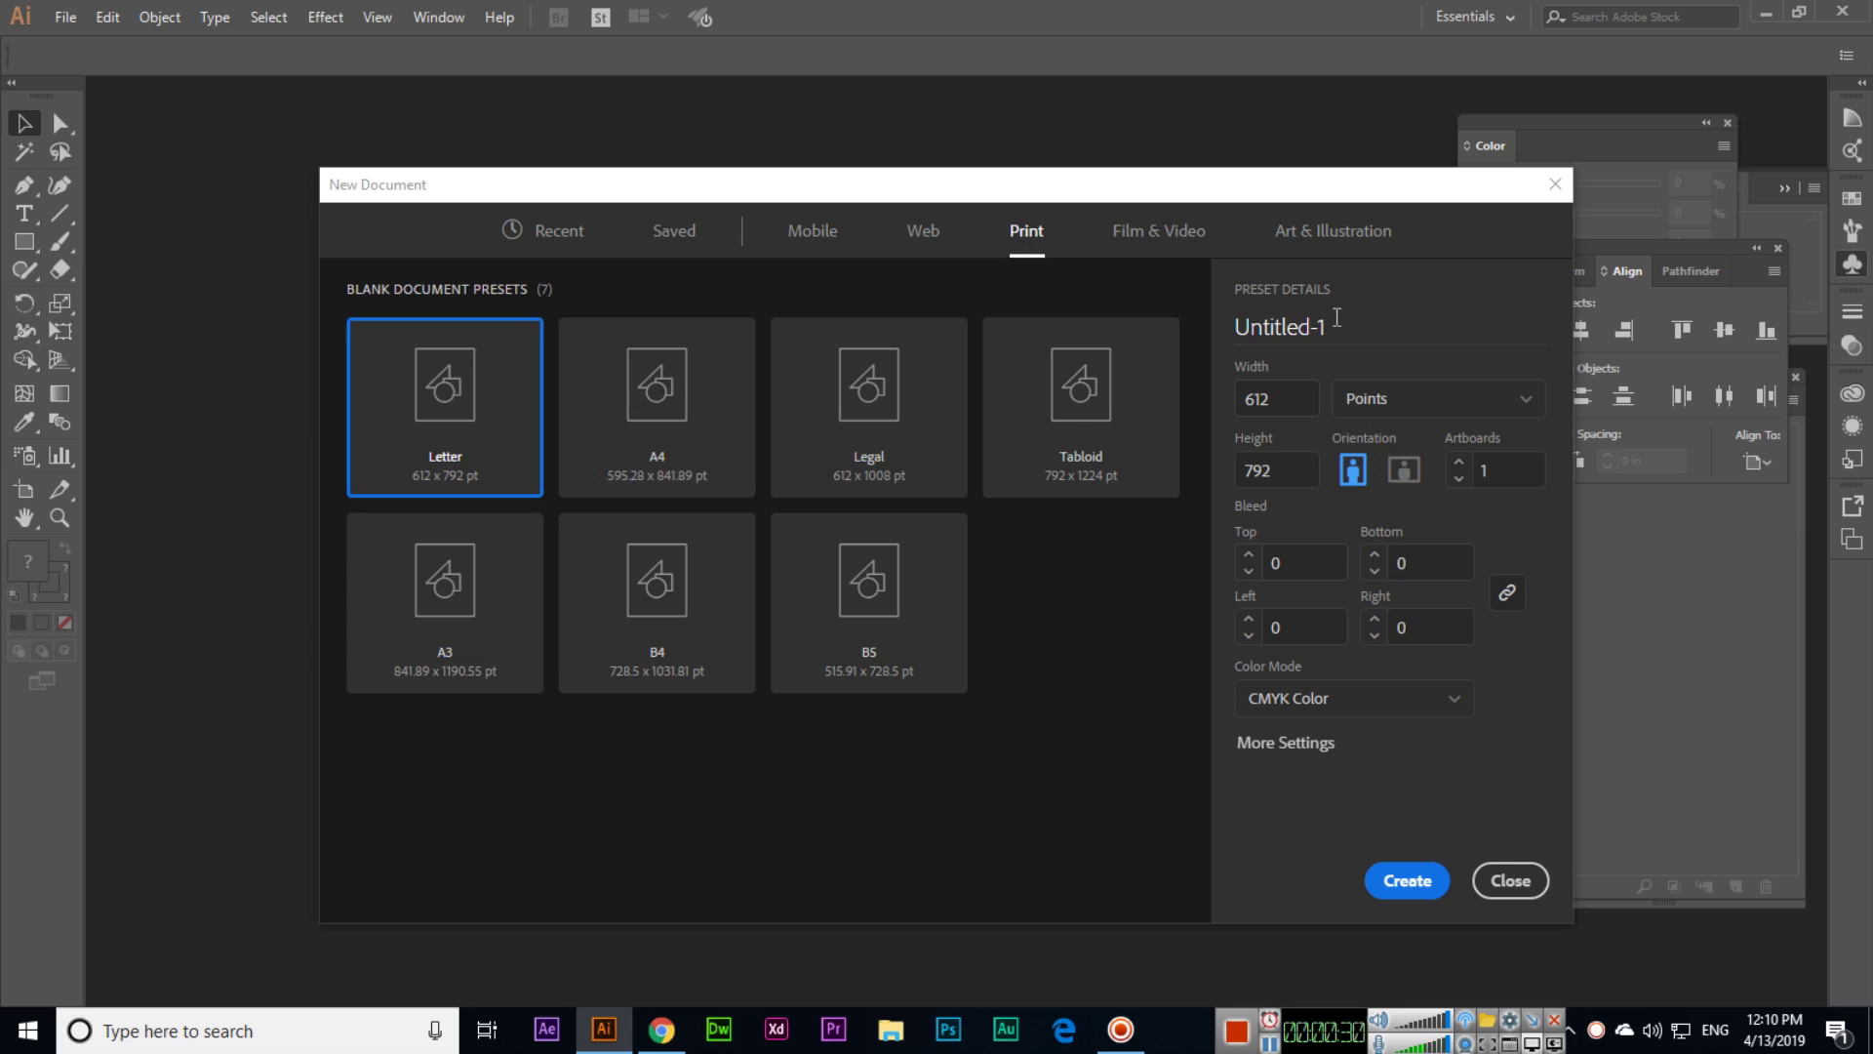
left_click(1372, 334)
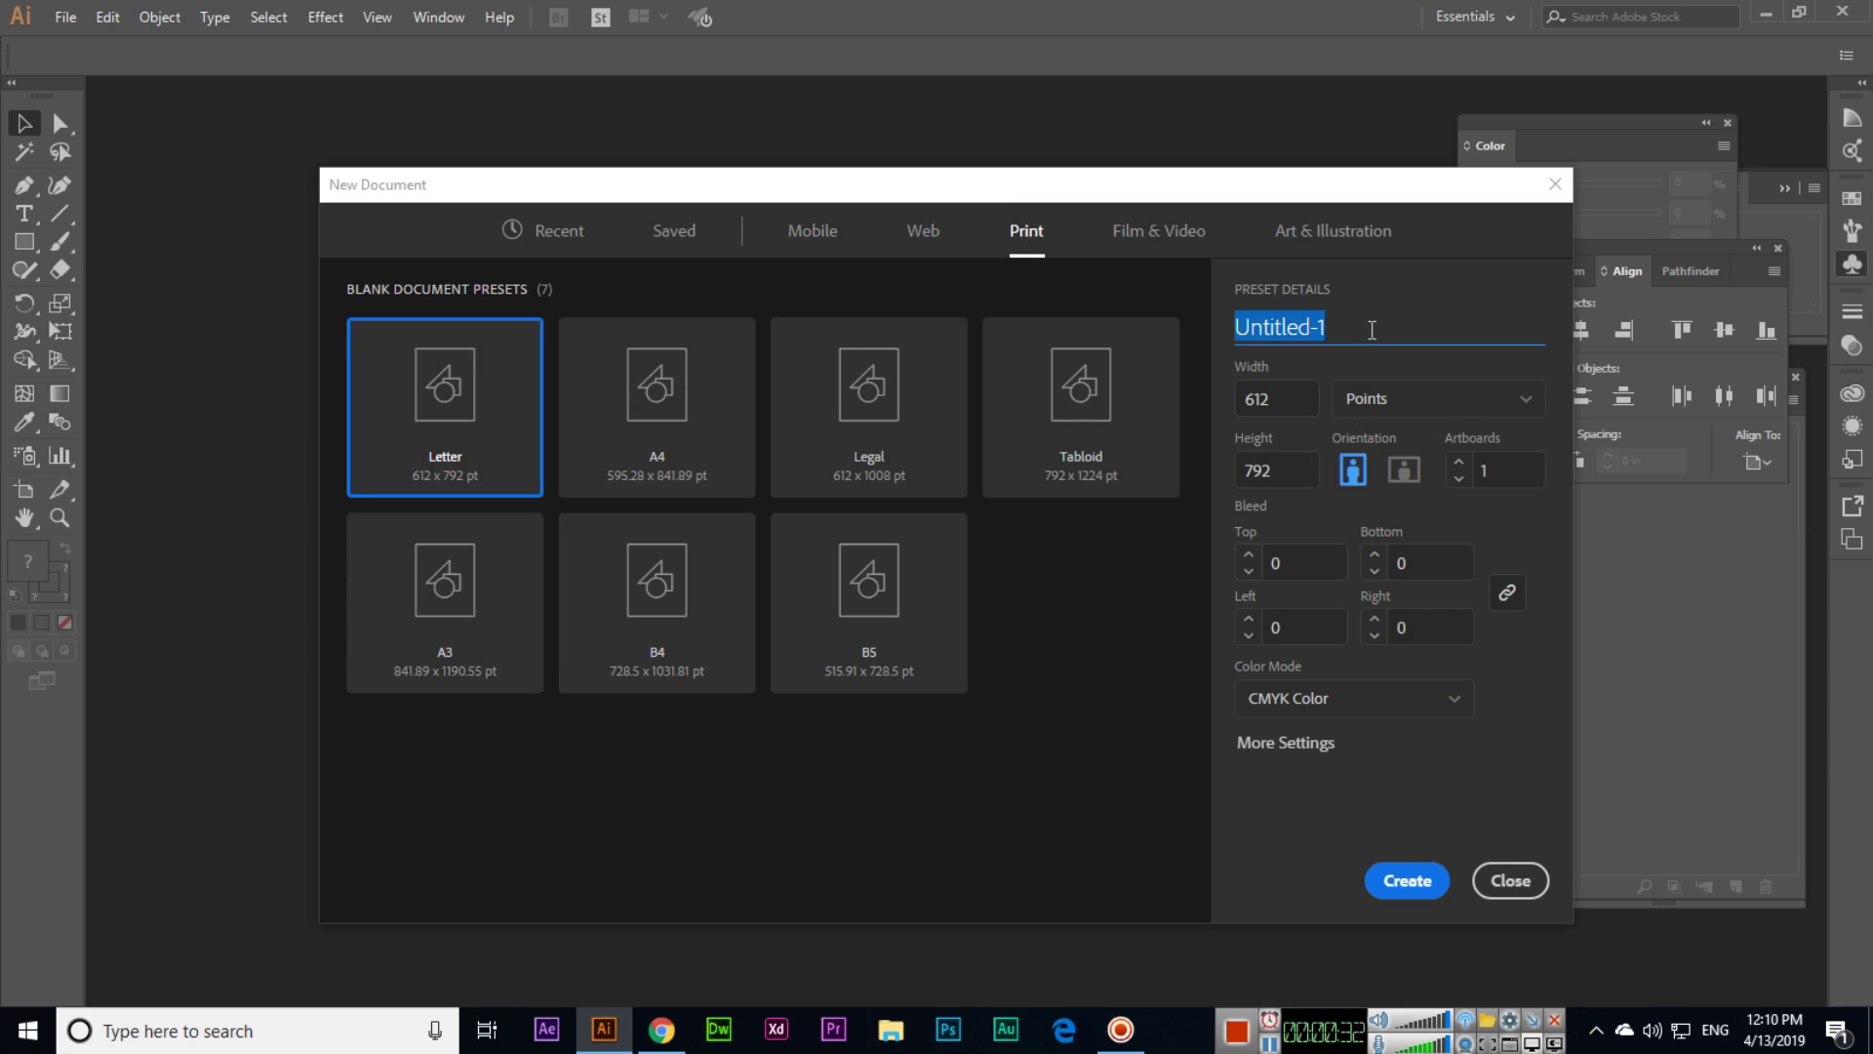
type("Infographic")
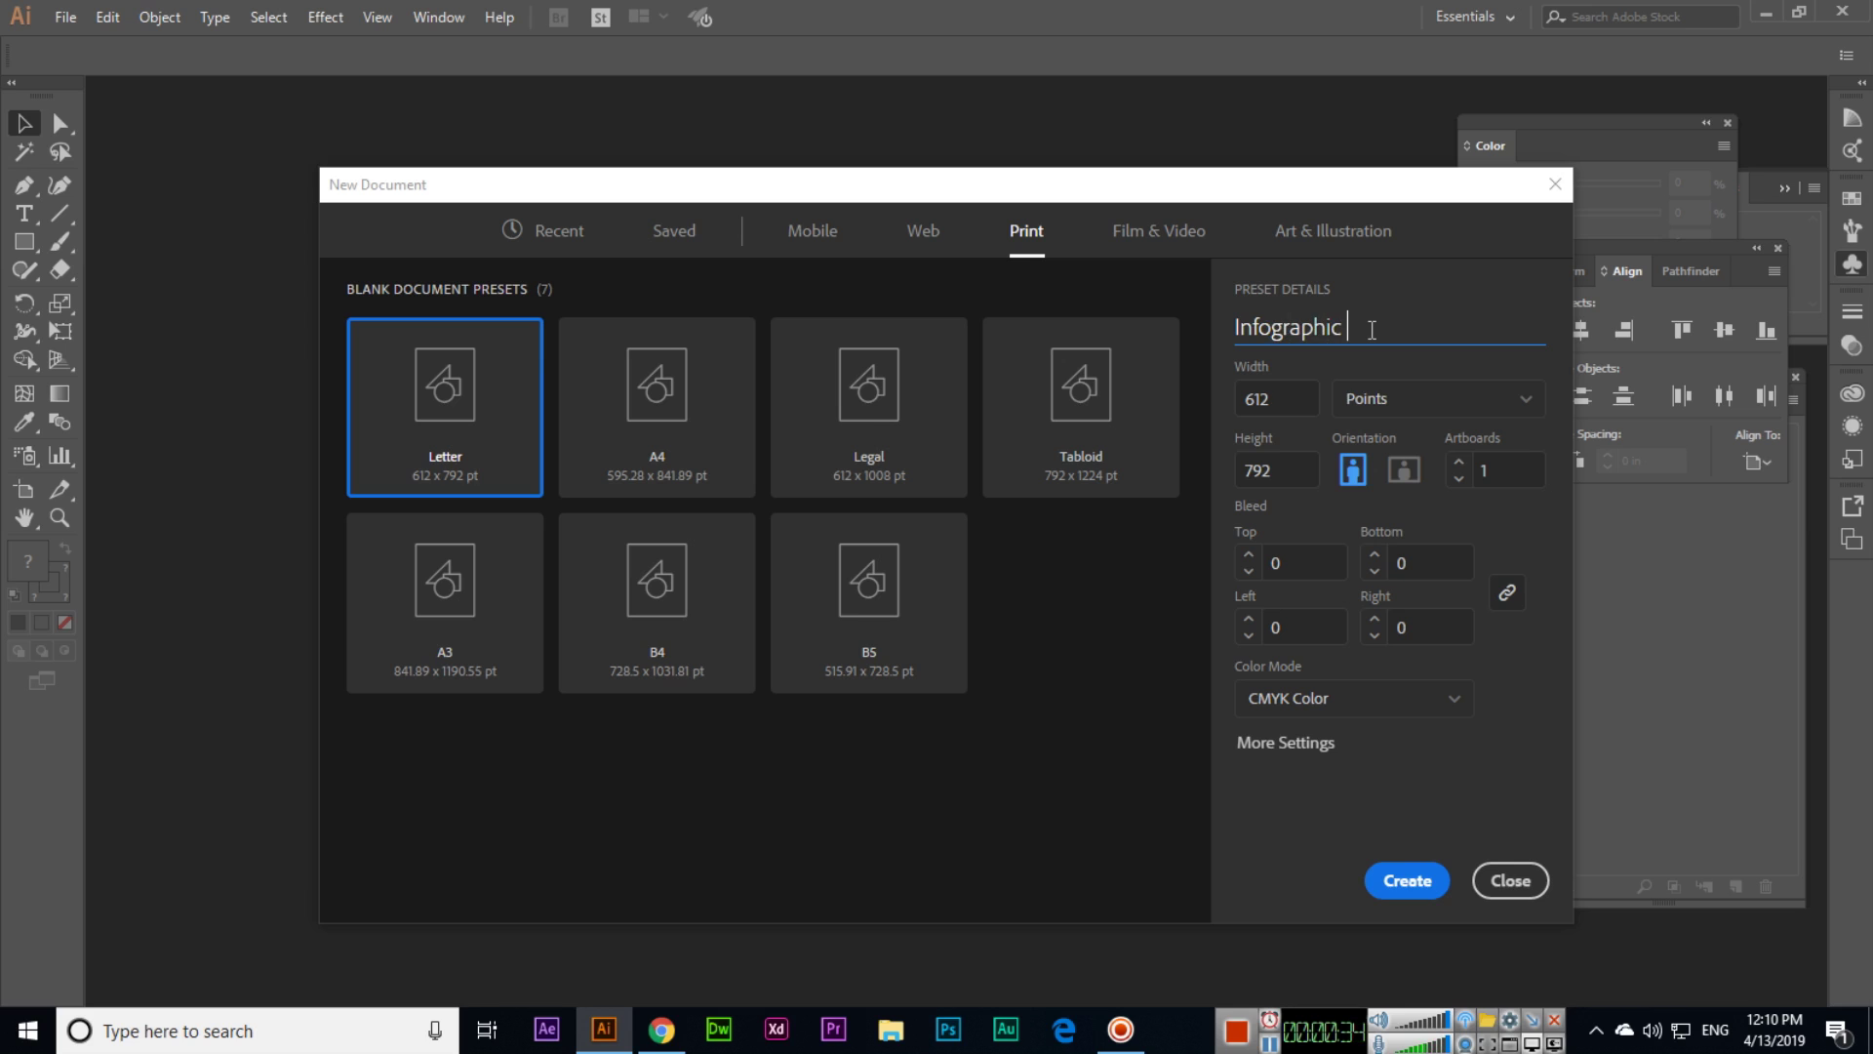
type(" Template")
left_click(1403, 476)
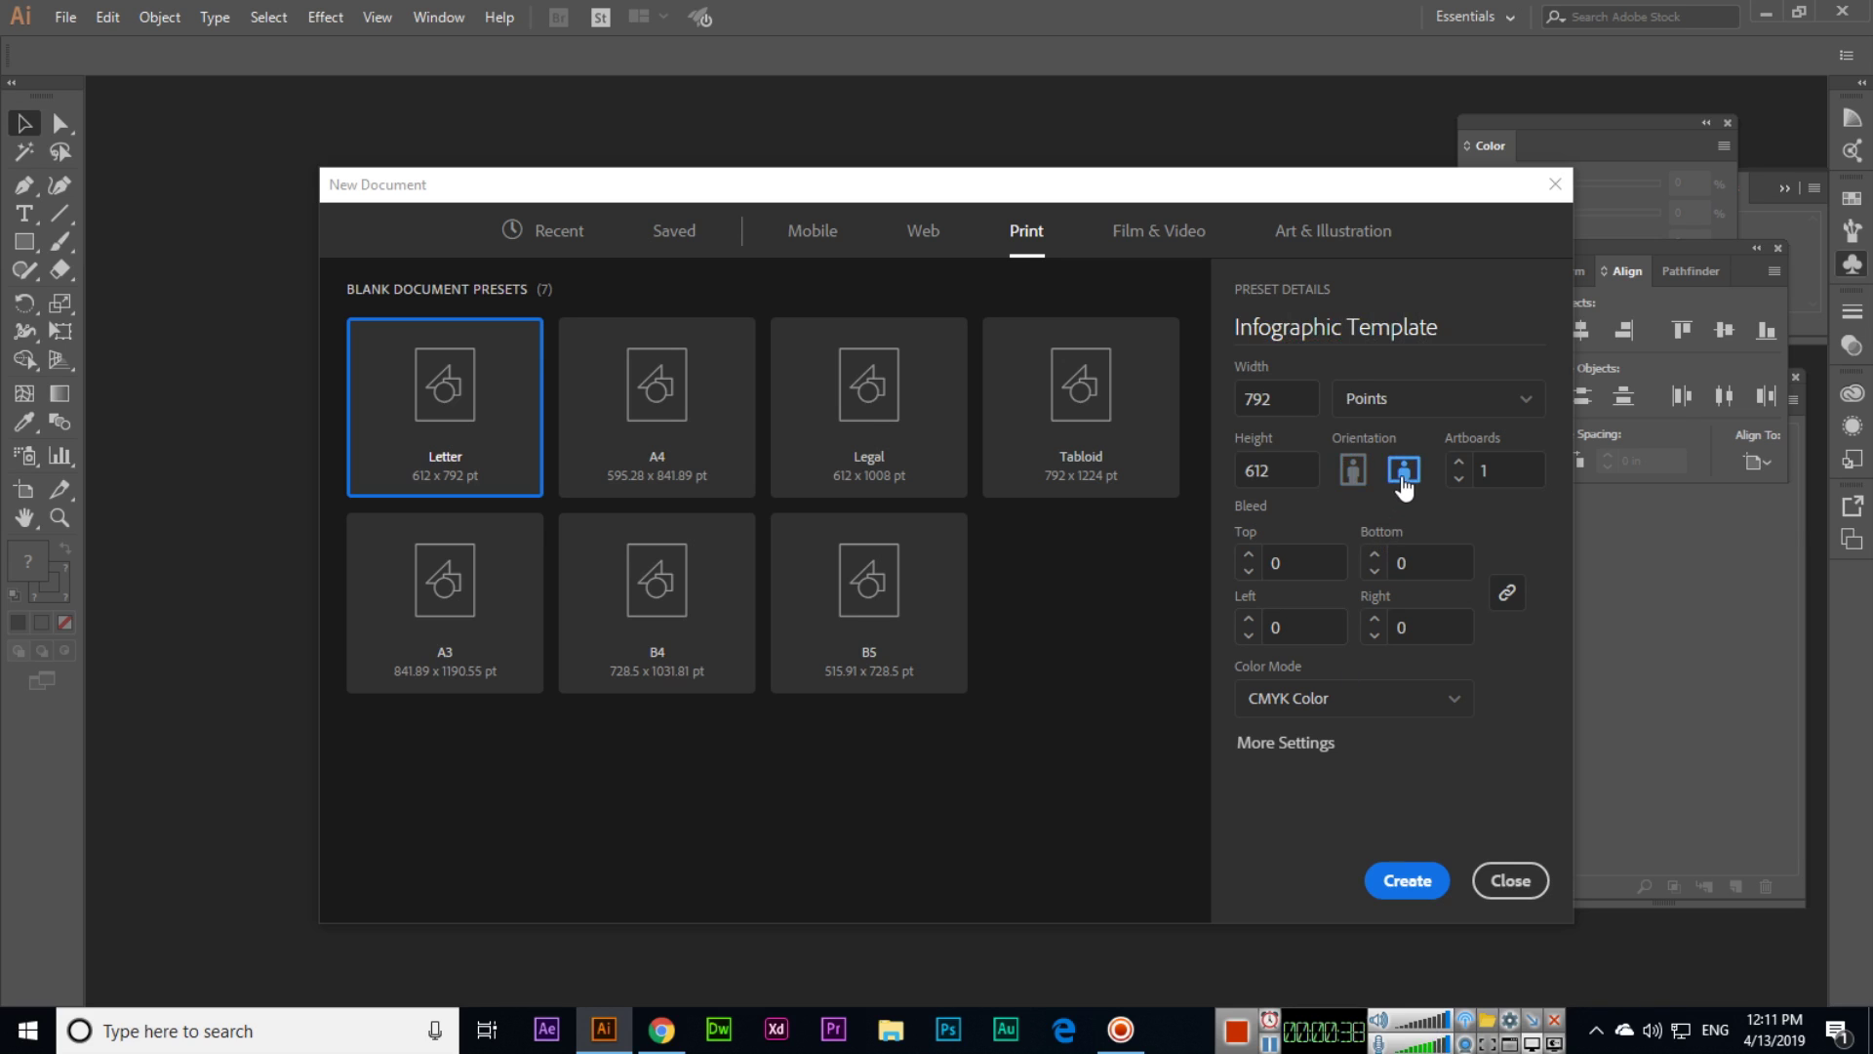
left_click(1402, 700)
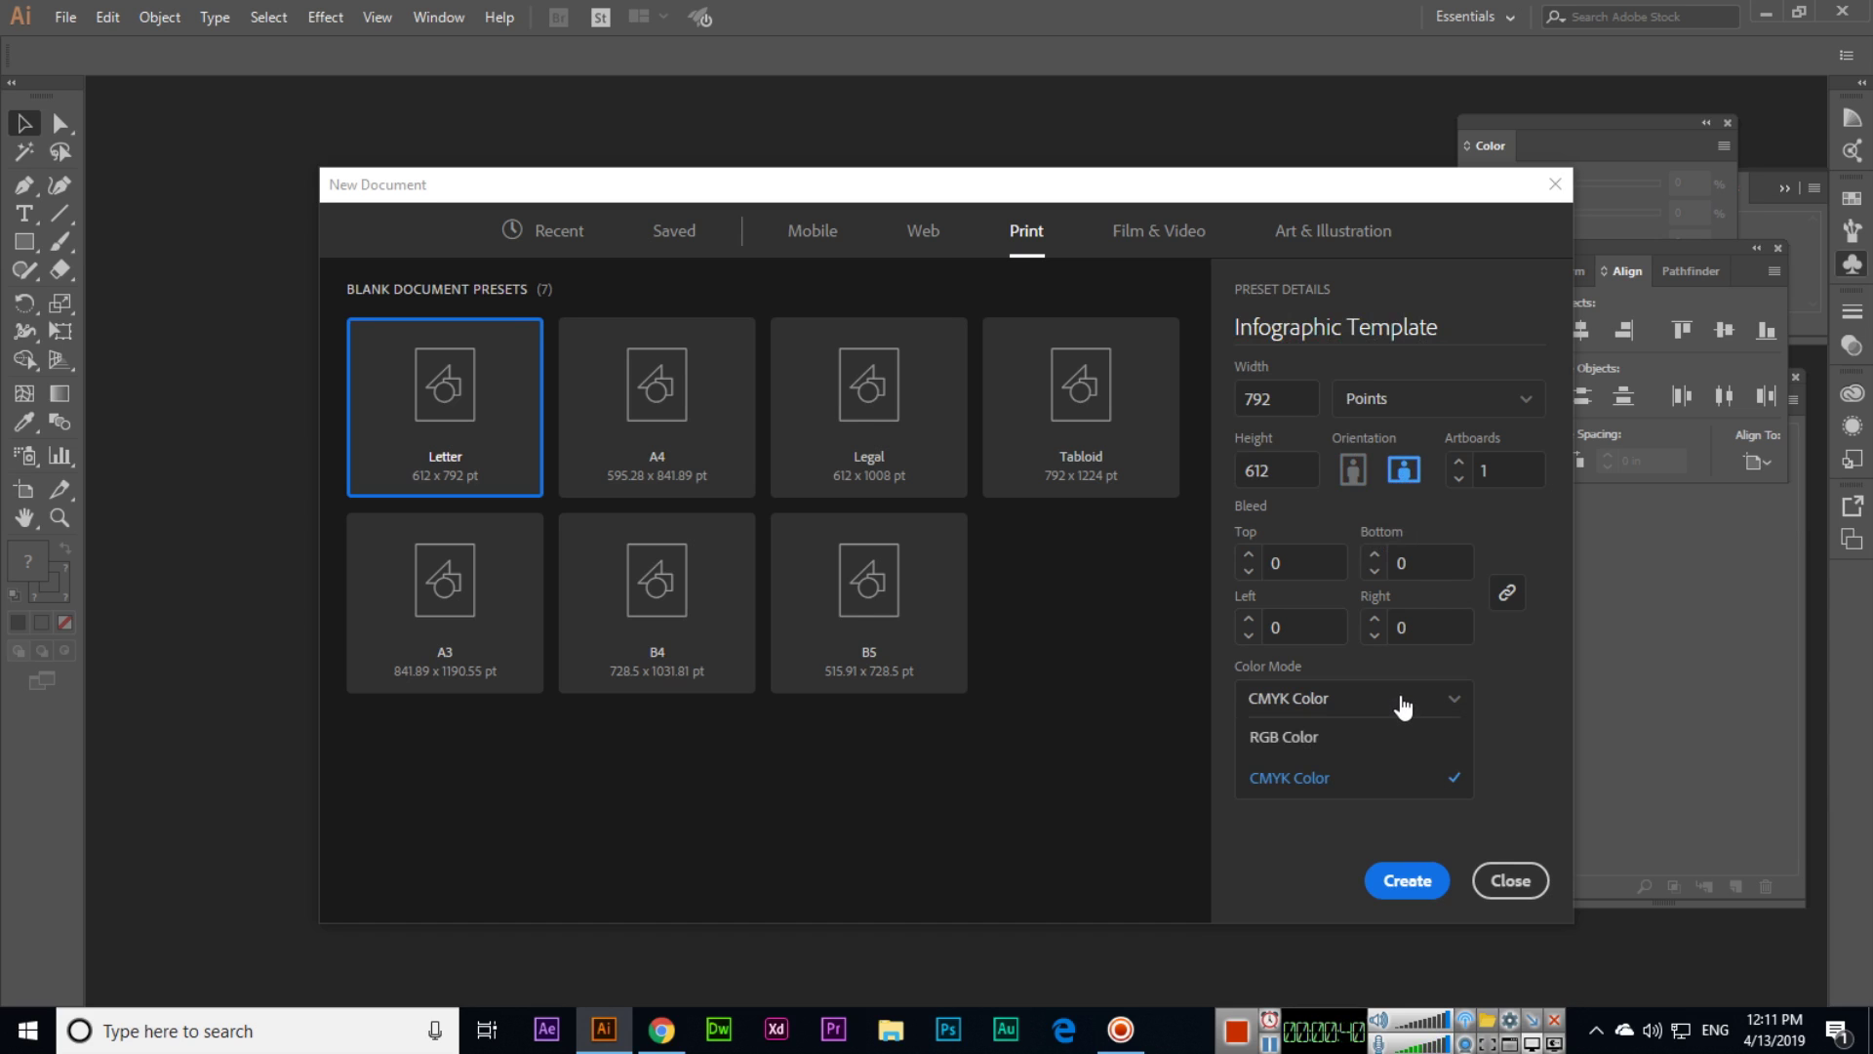
left_click(1319, 739)
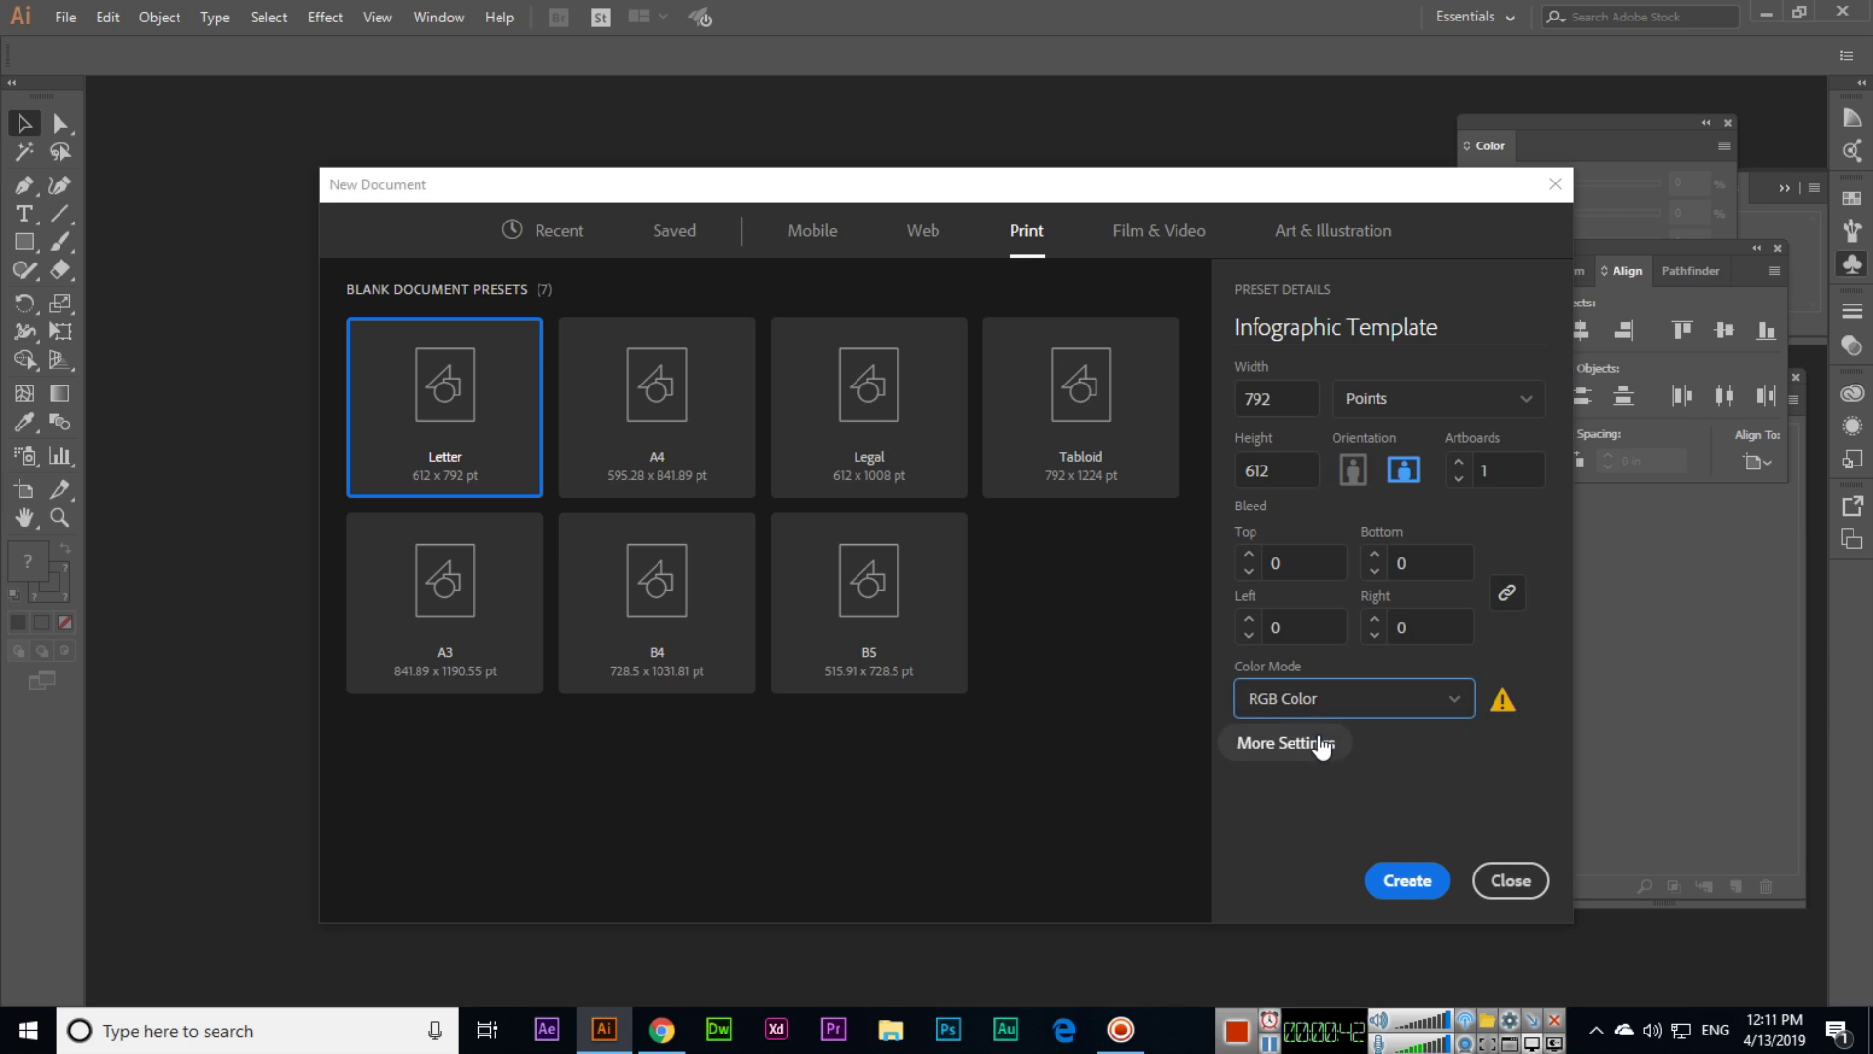
left_click(1415, 881)
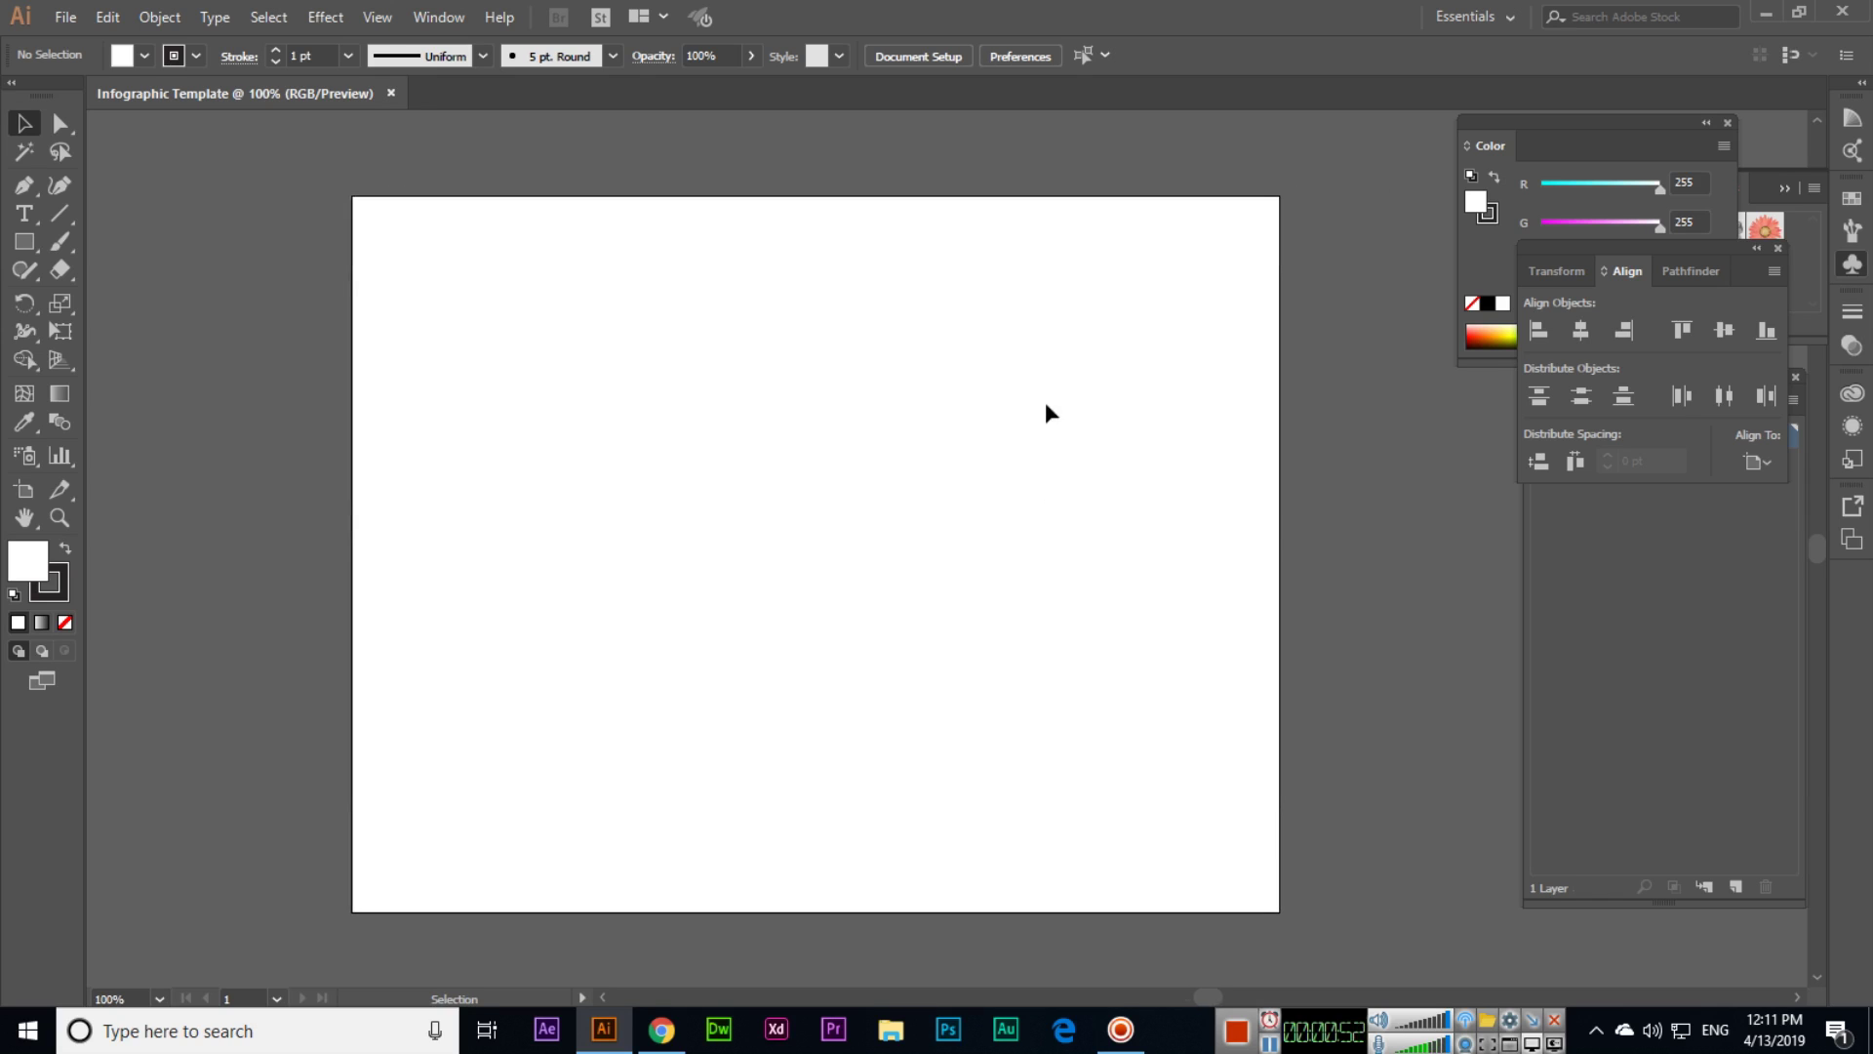
- Draw a wide rectangle near the top of the artboard
left_click(29, 246)
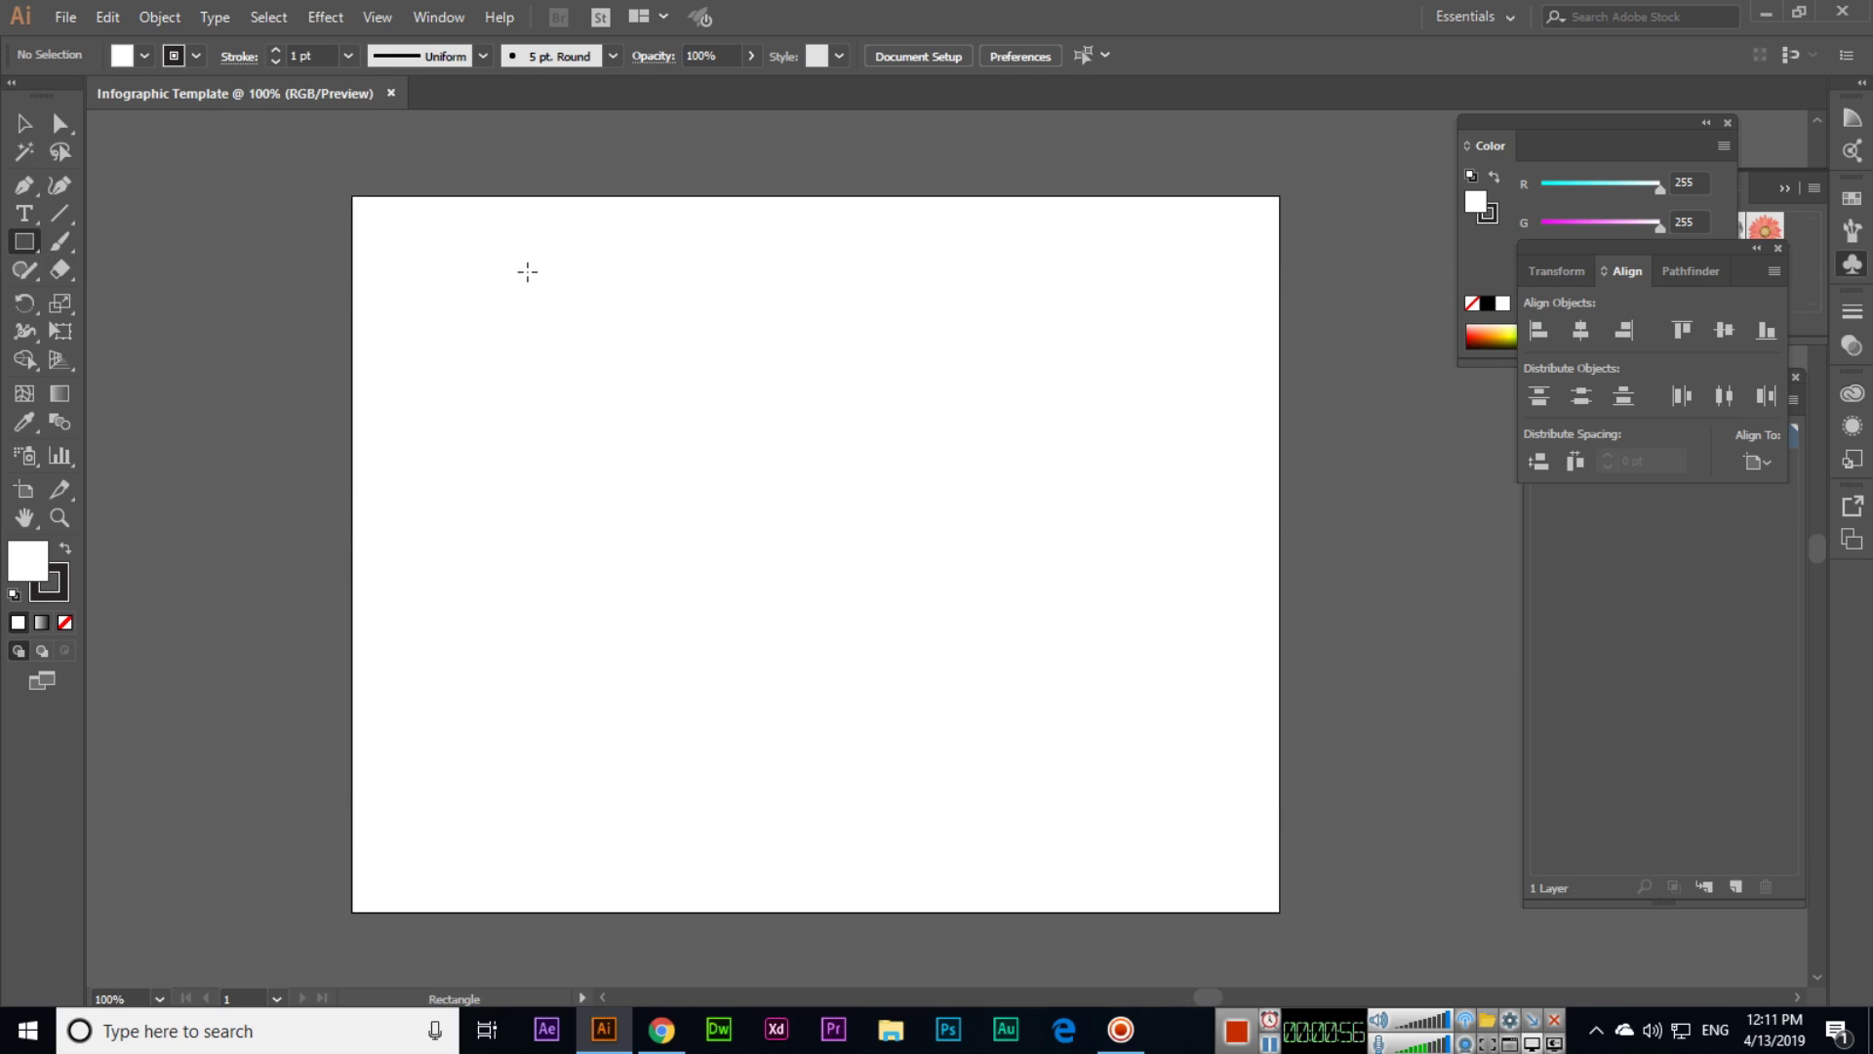
left_click_drag(528, 273, 1016, 381)
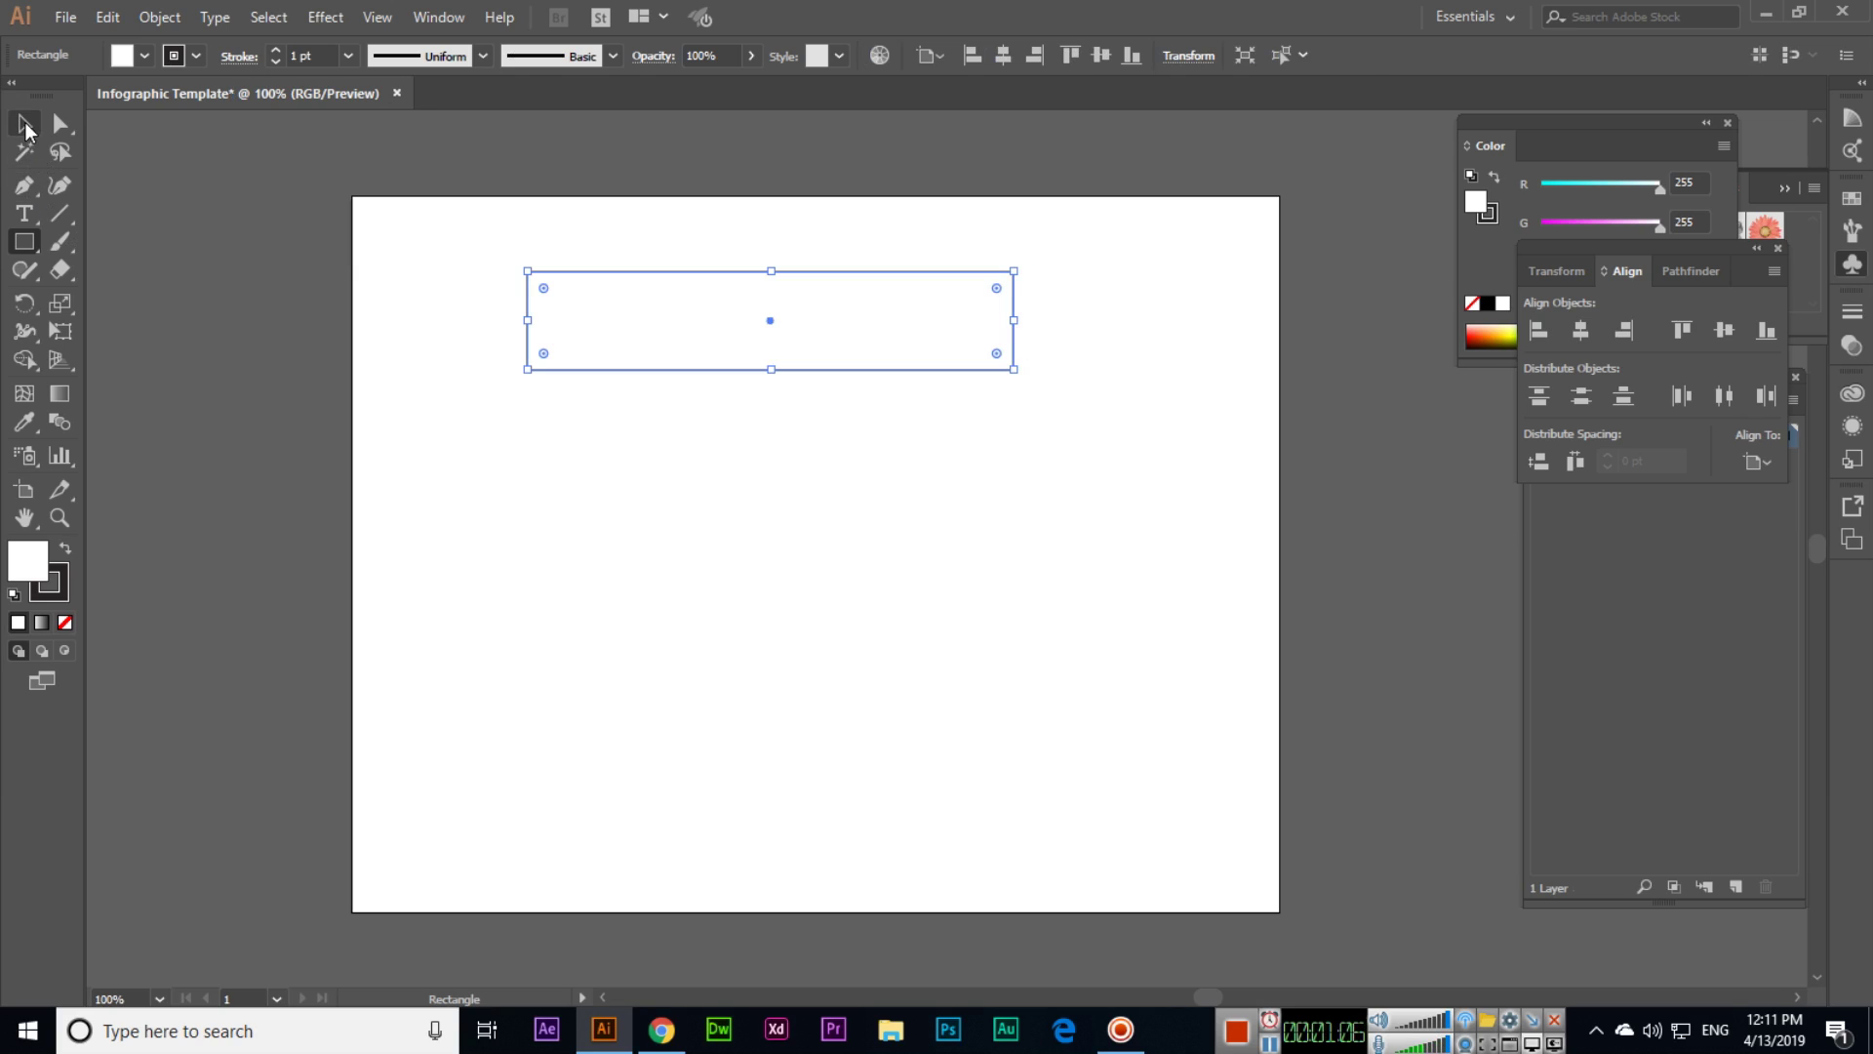
left_click(25, 123)
- Fill the rectangle red with no stroke and move it further right
left_click(143, 56)
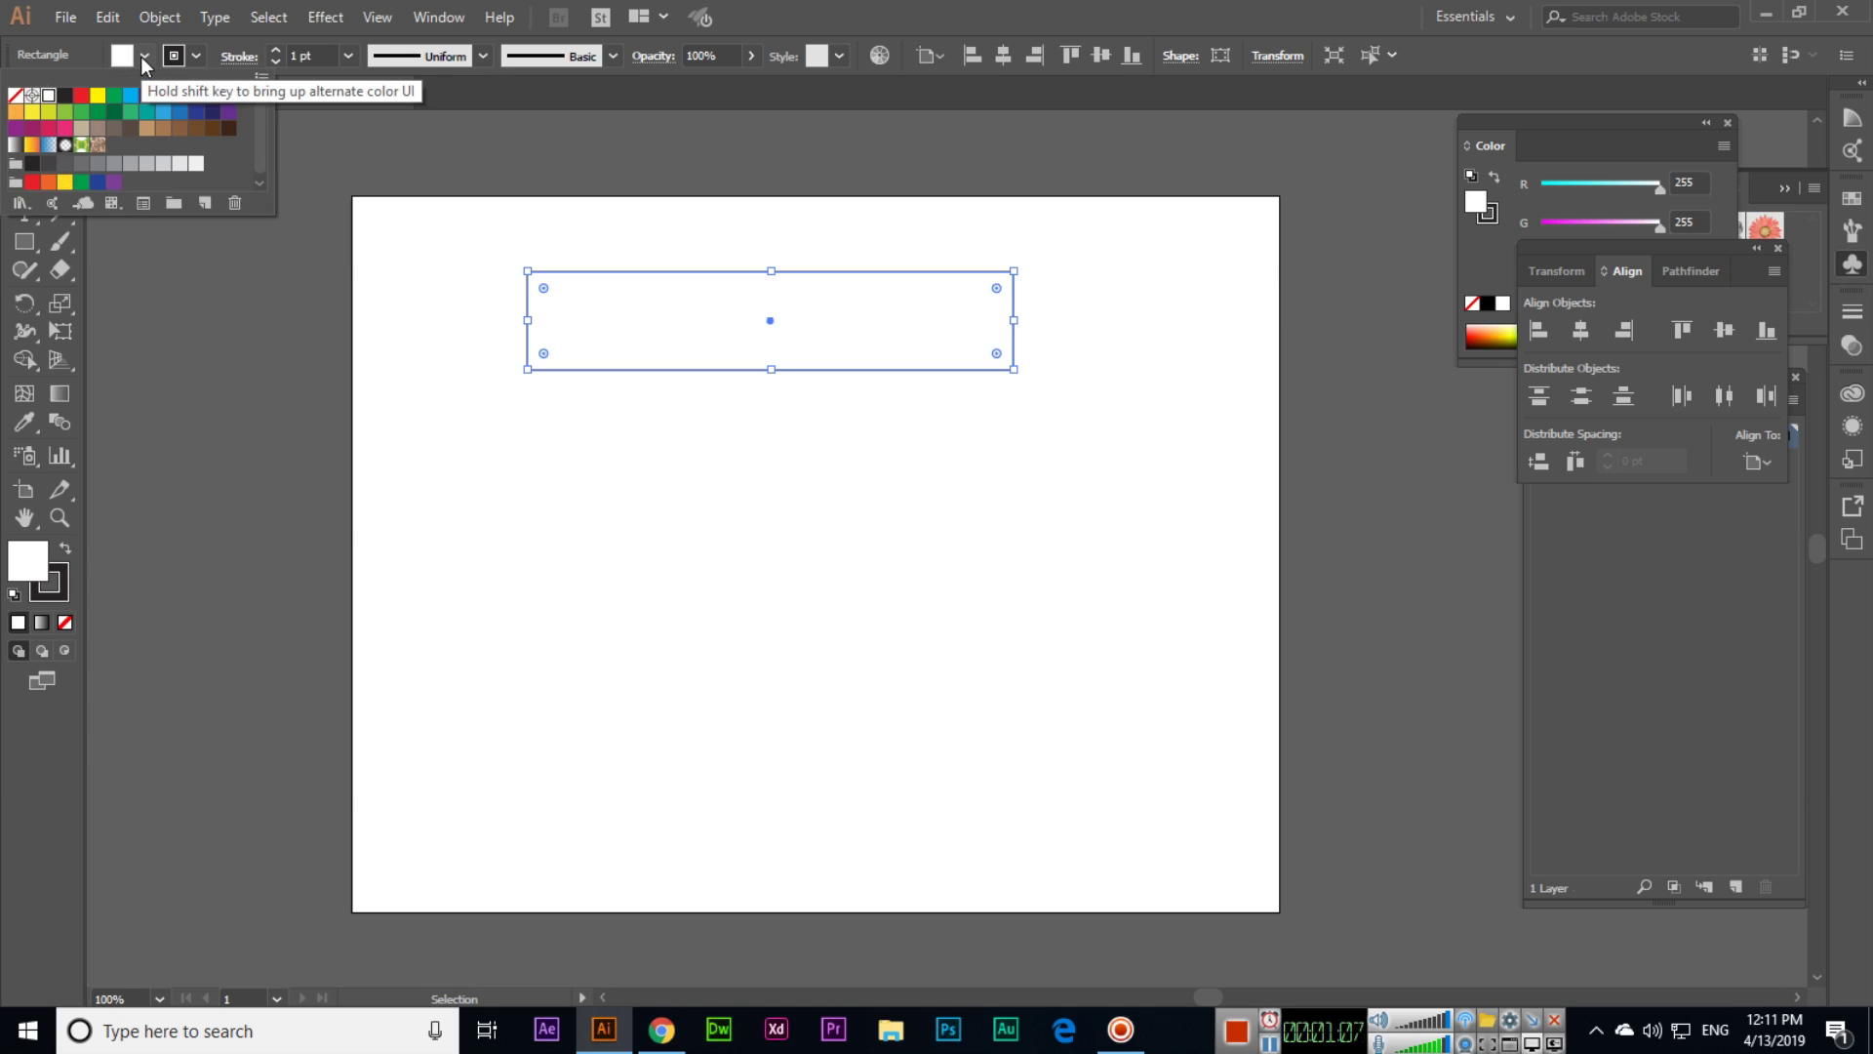
left_click(81, 95)
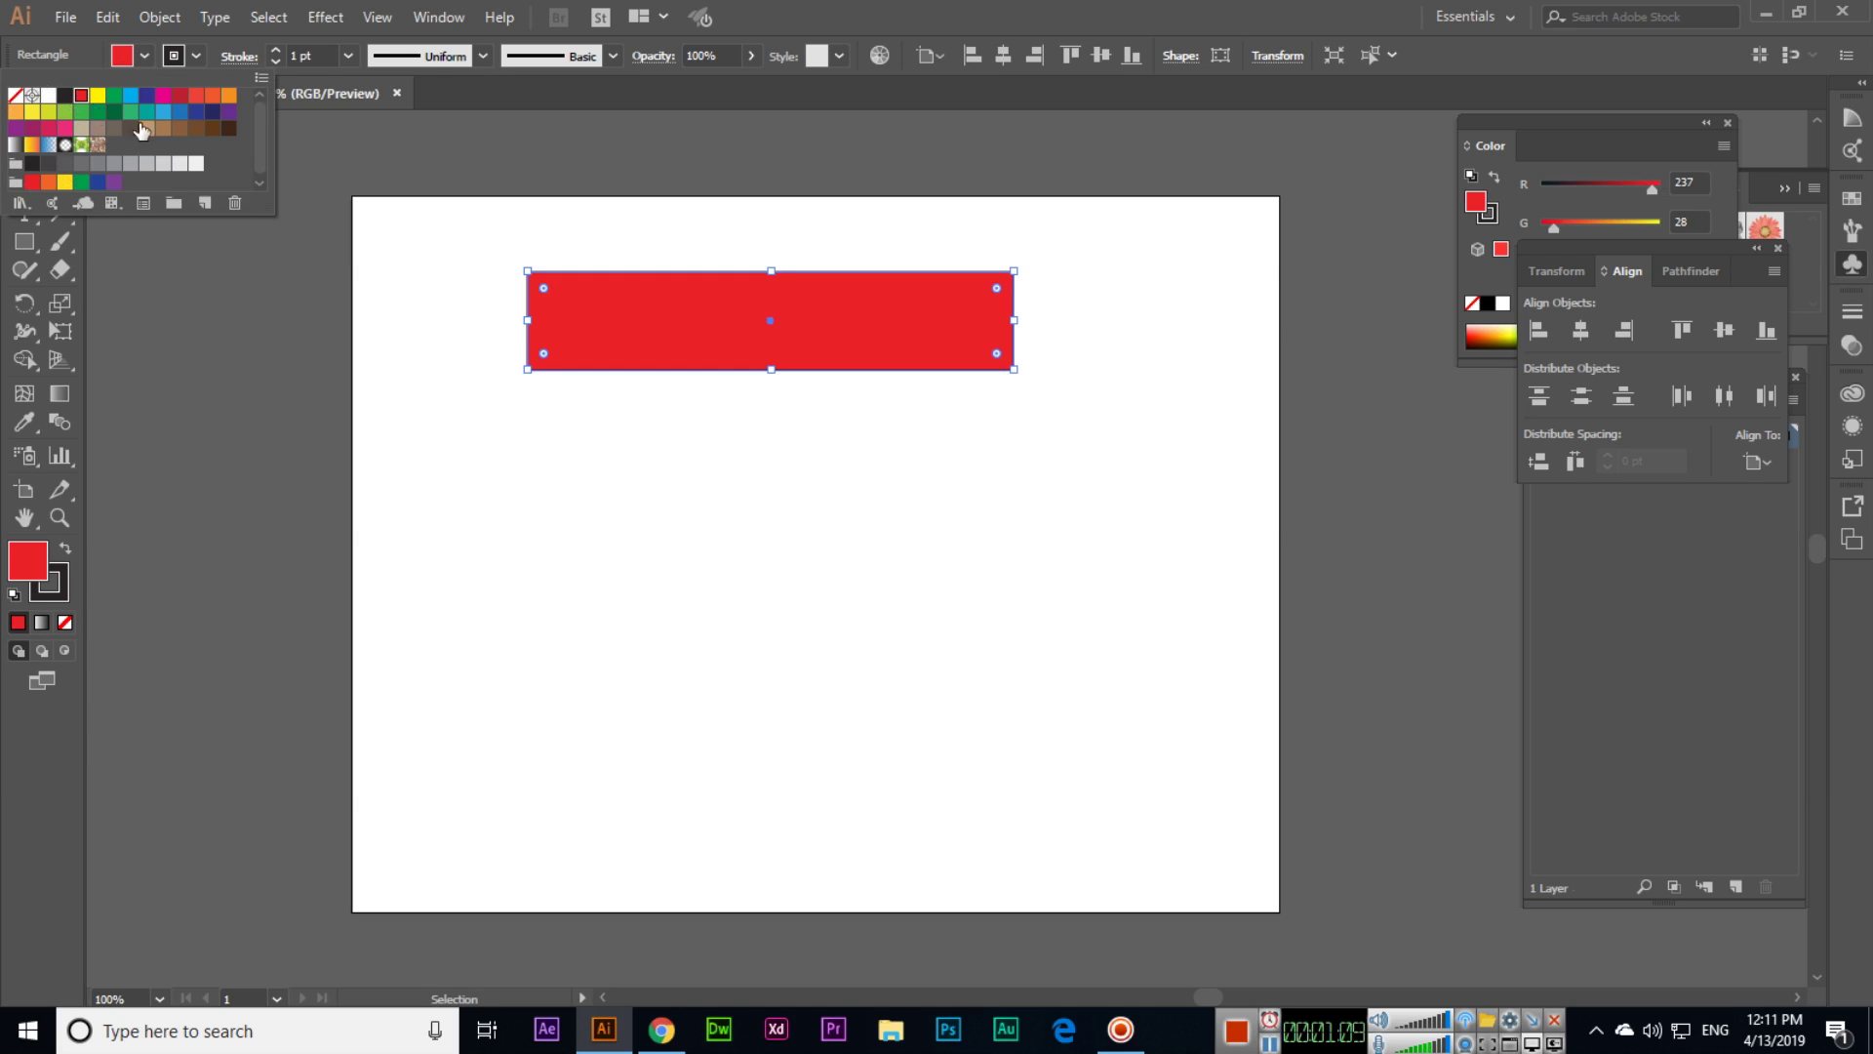
left_click(197, 56)
left_click(16, 95)
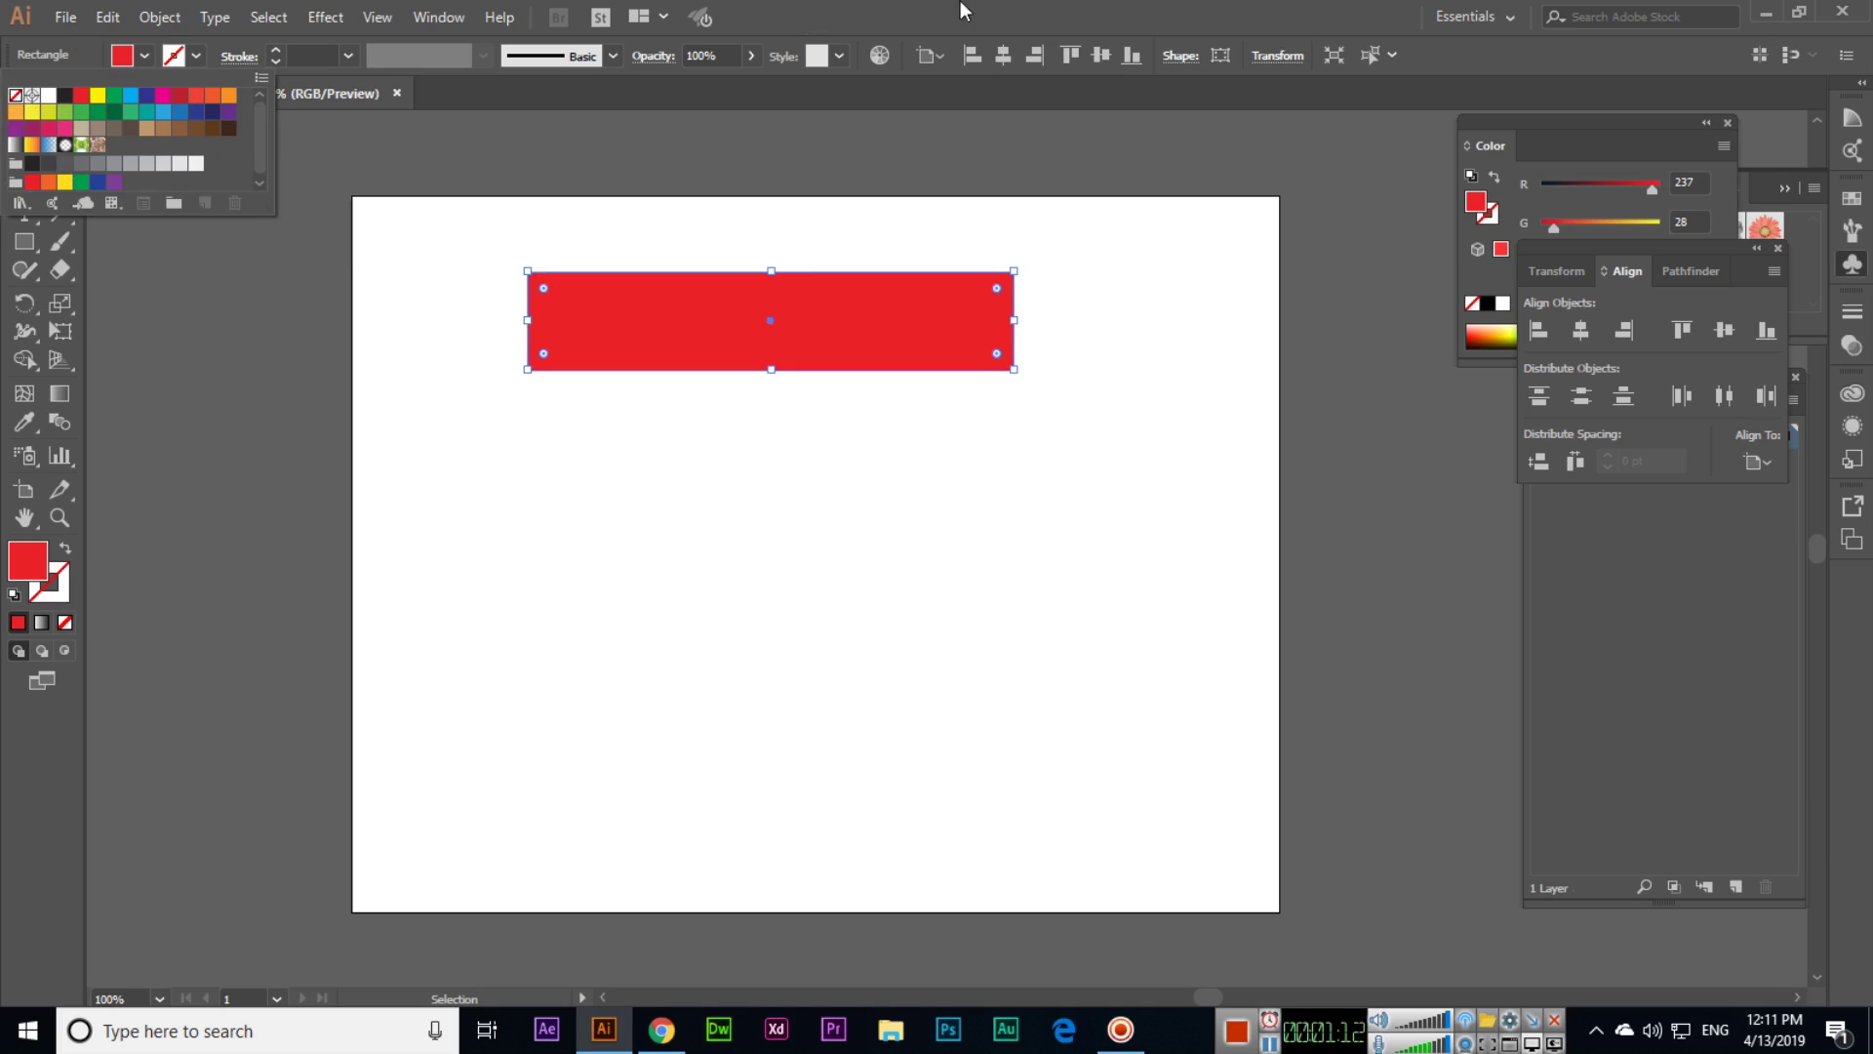
left_click(964, 9)
mouse_move(681, 346)
left_mouse_down()
mouse_move(817, 345)
mouse_move(801, 346)
left_mouse_up()
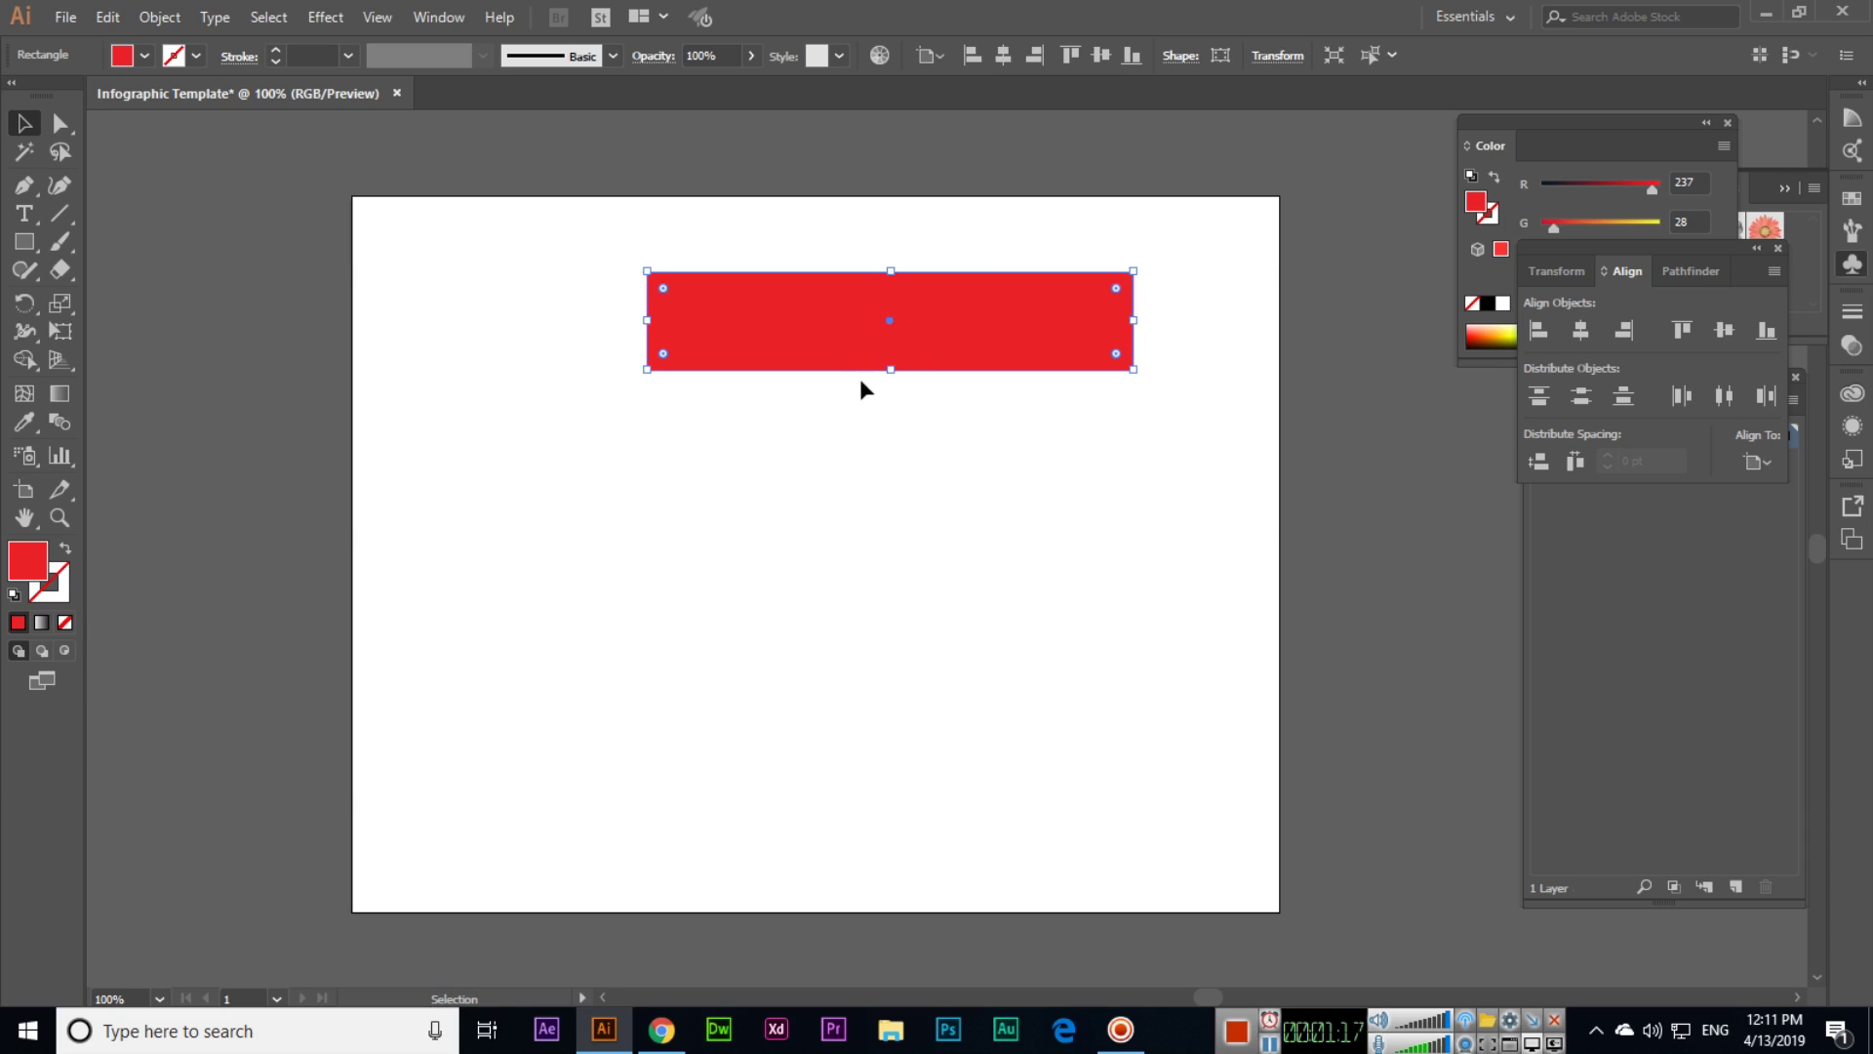
left_click(25, 185)
- Add anchor points at the middle of the rectangle's left and right edges
left_click(136, 222)
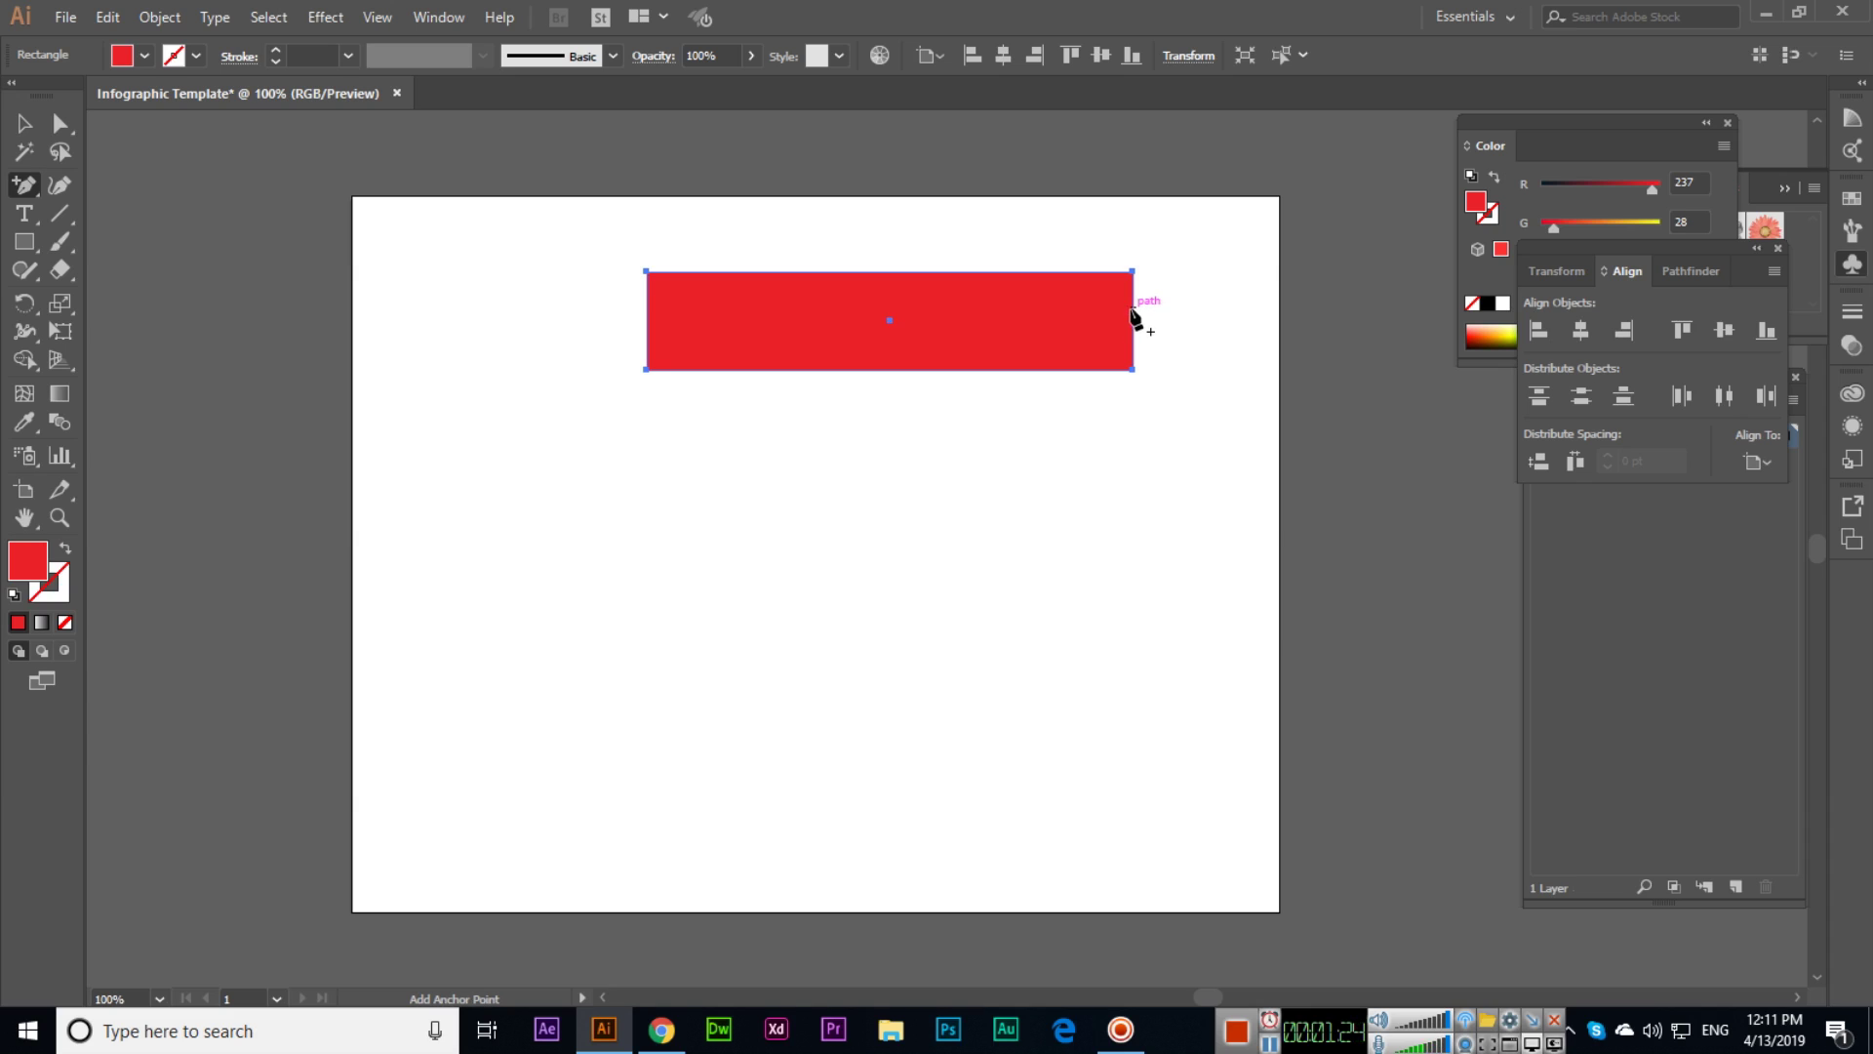
key("ctrl+plus")
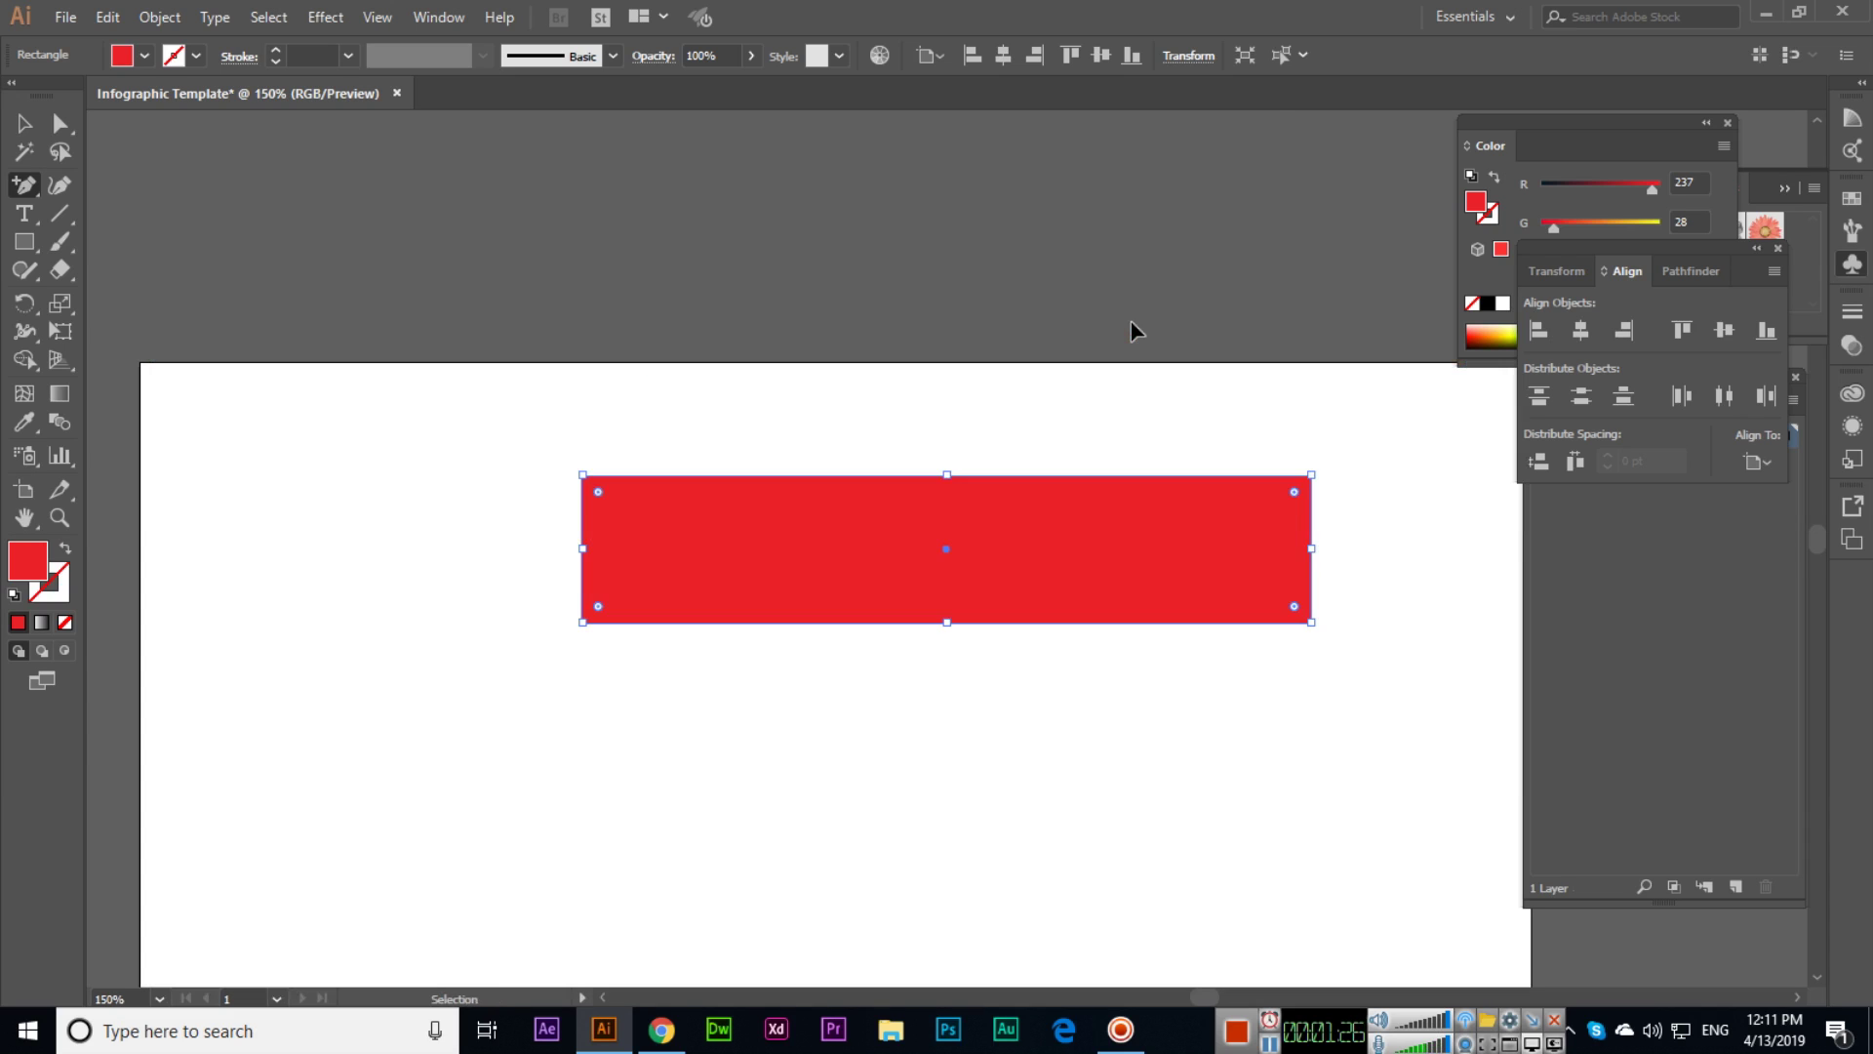
left_click_drag(1303, 567, 1211, 496)
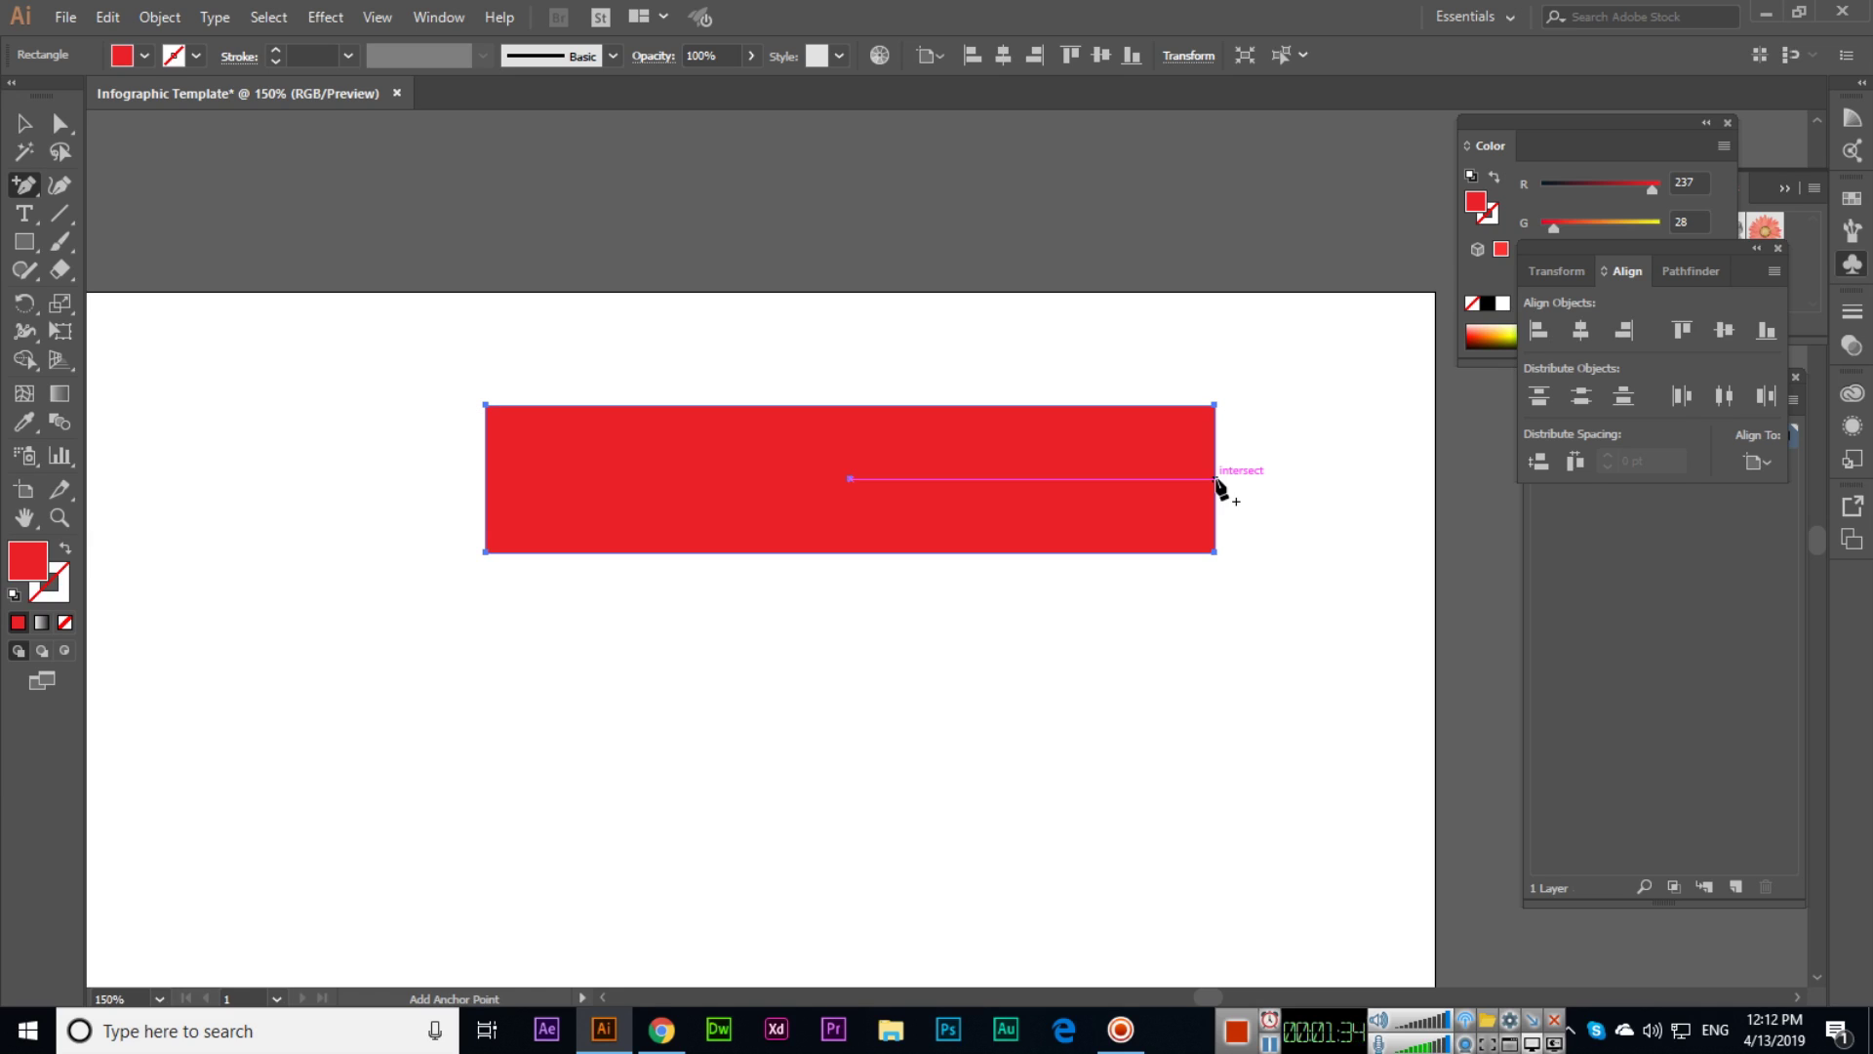
left_click(1216, 479)
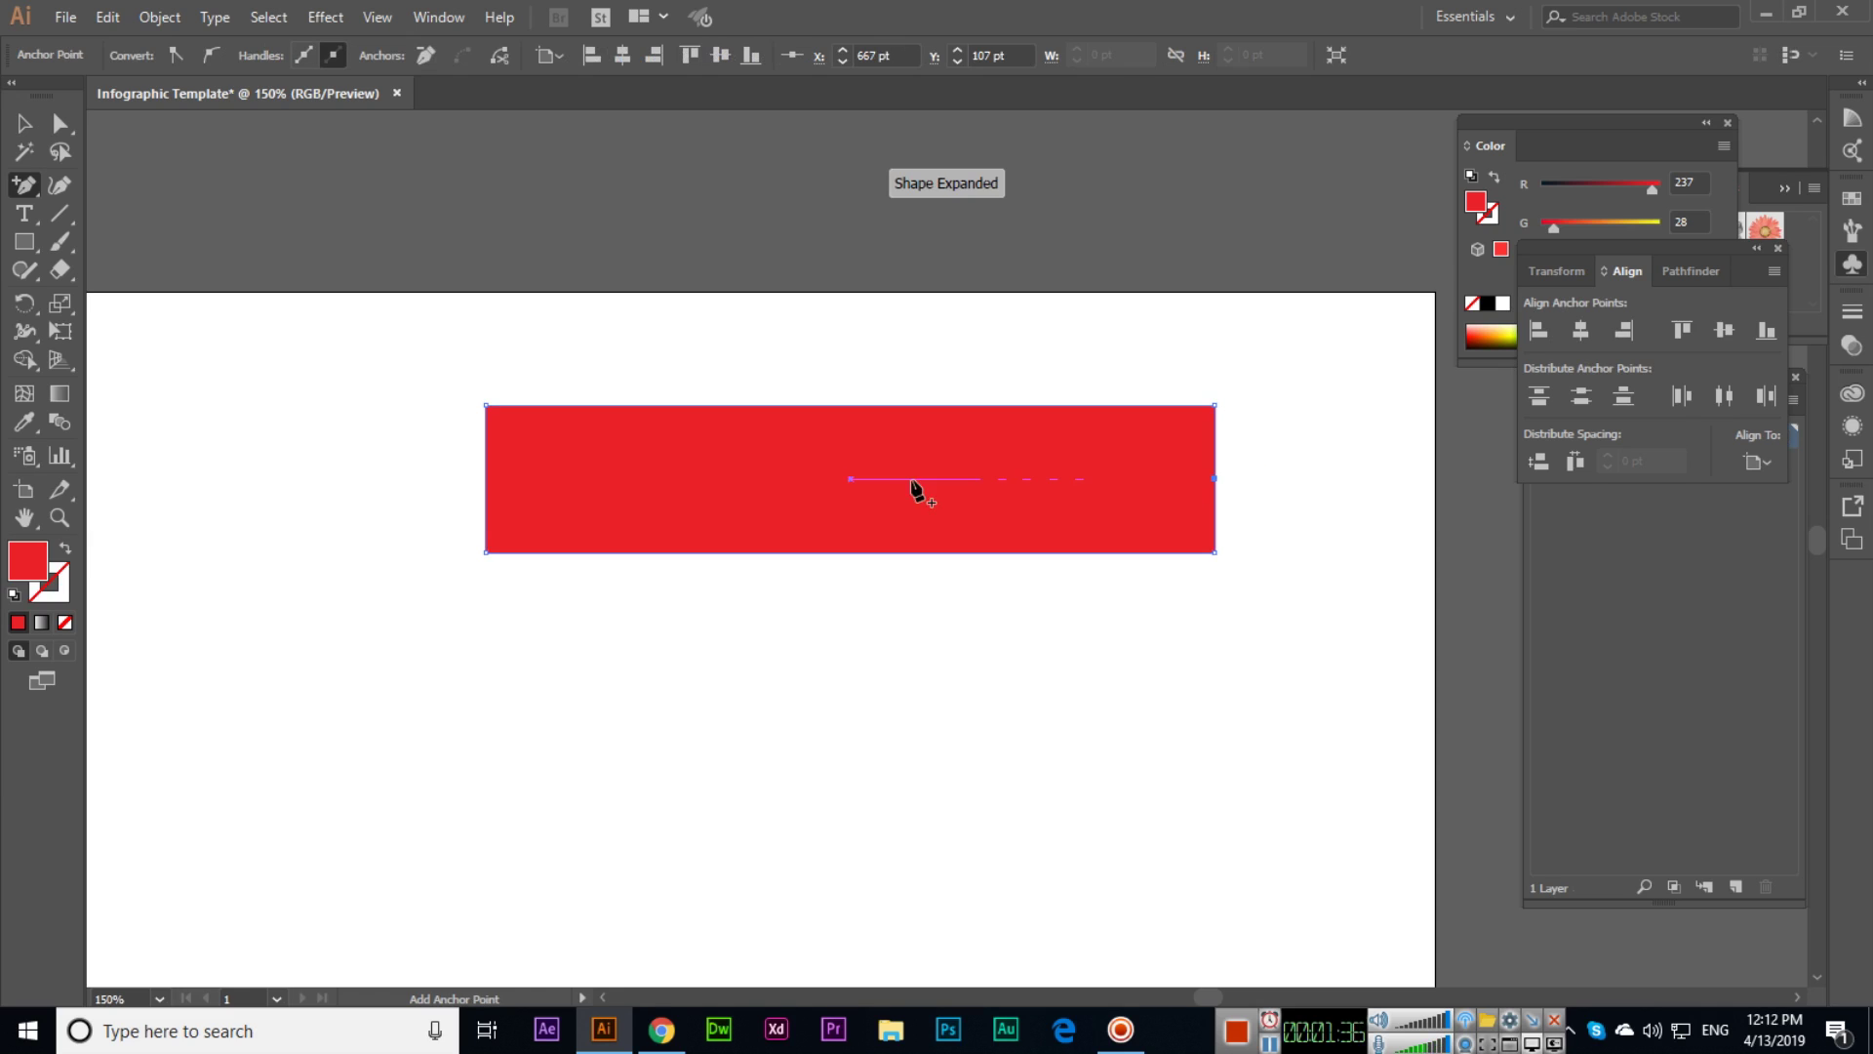
left_click(486, 479)
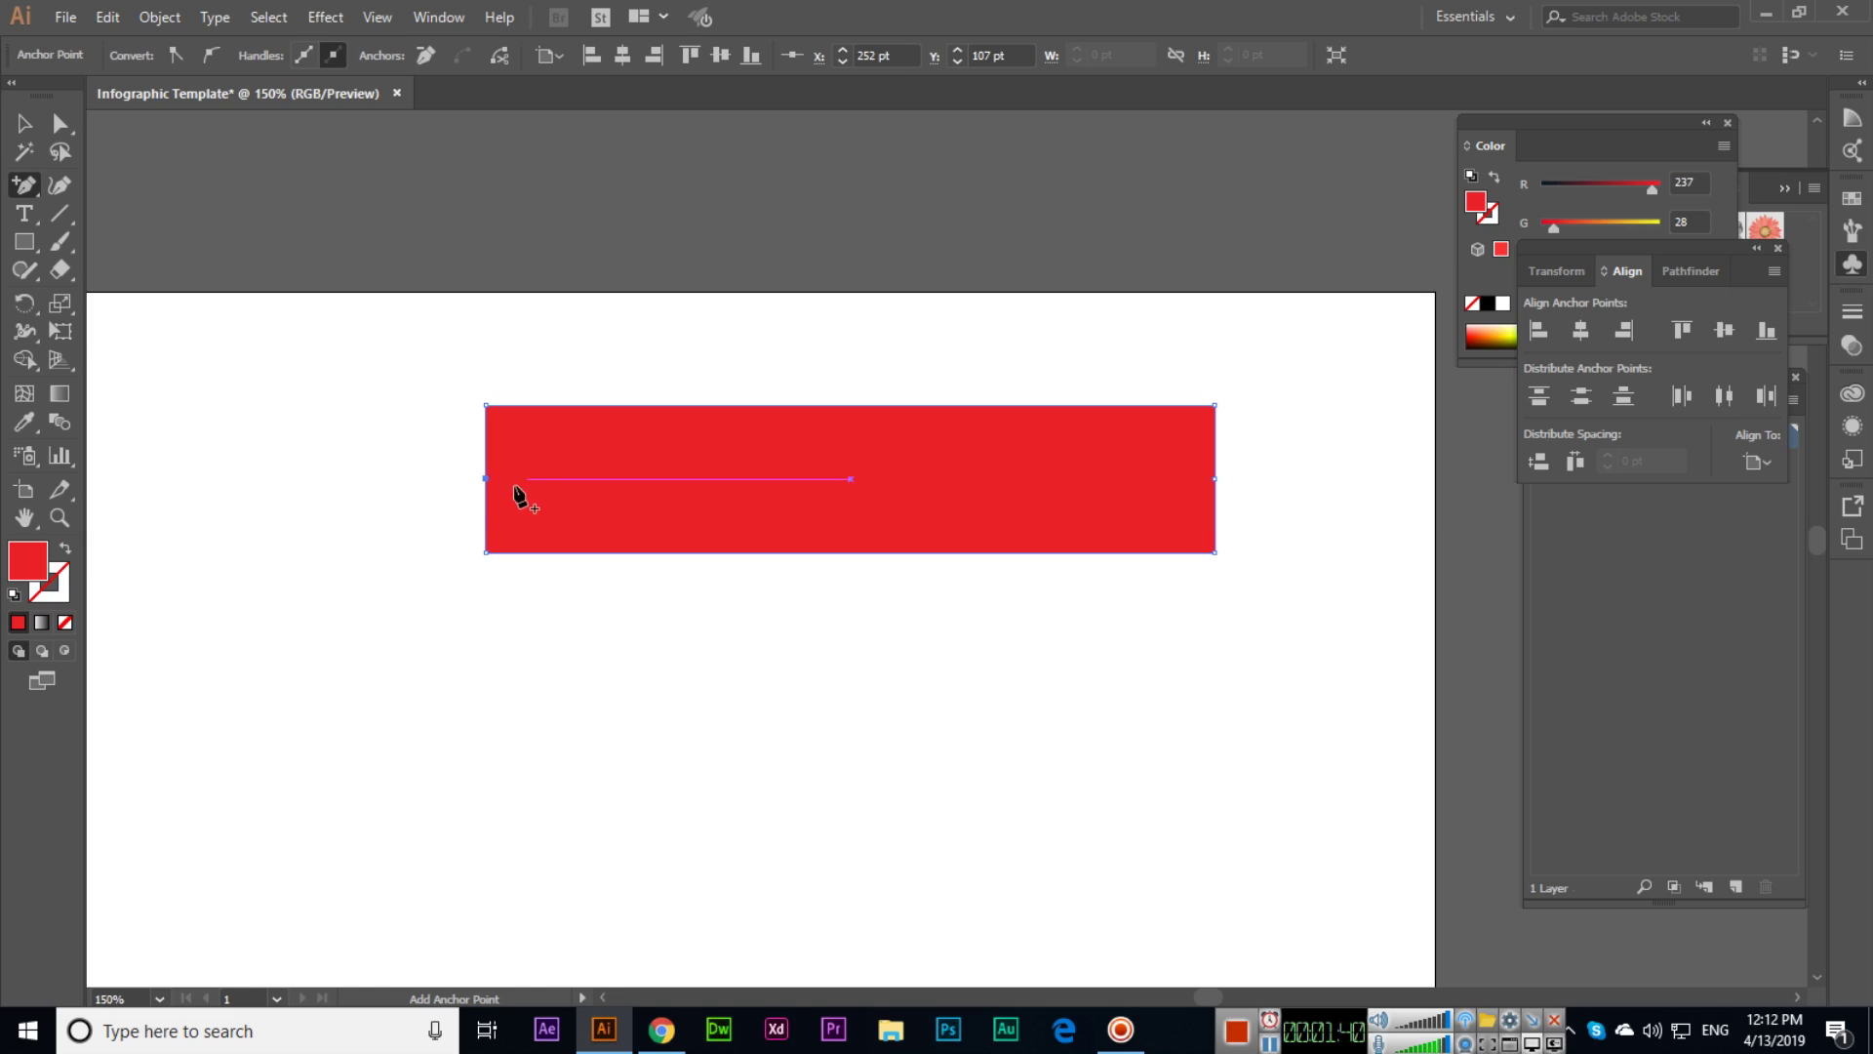
- Pull the right mid-point out into a tip and push the left one in as a notch
left_click(59, 124)
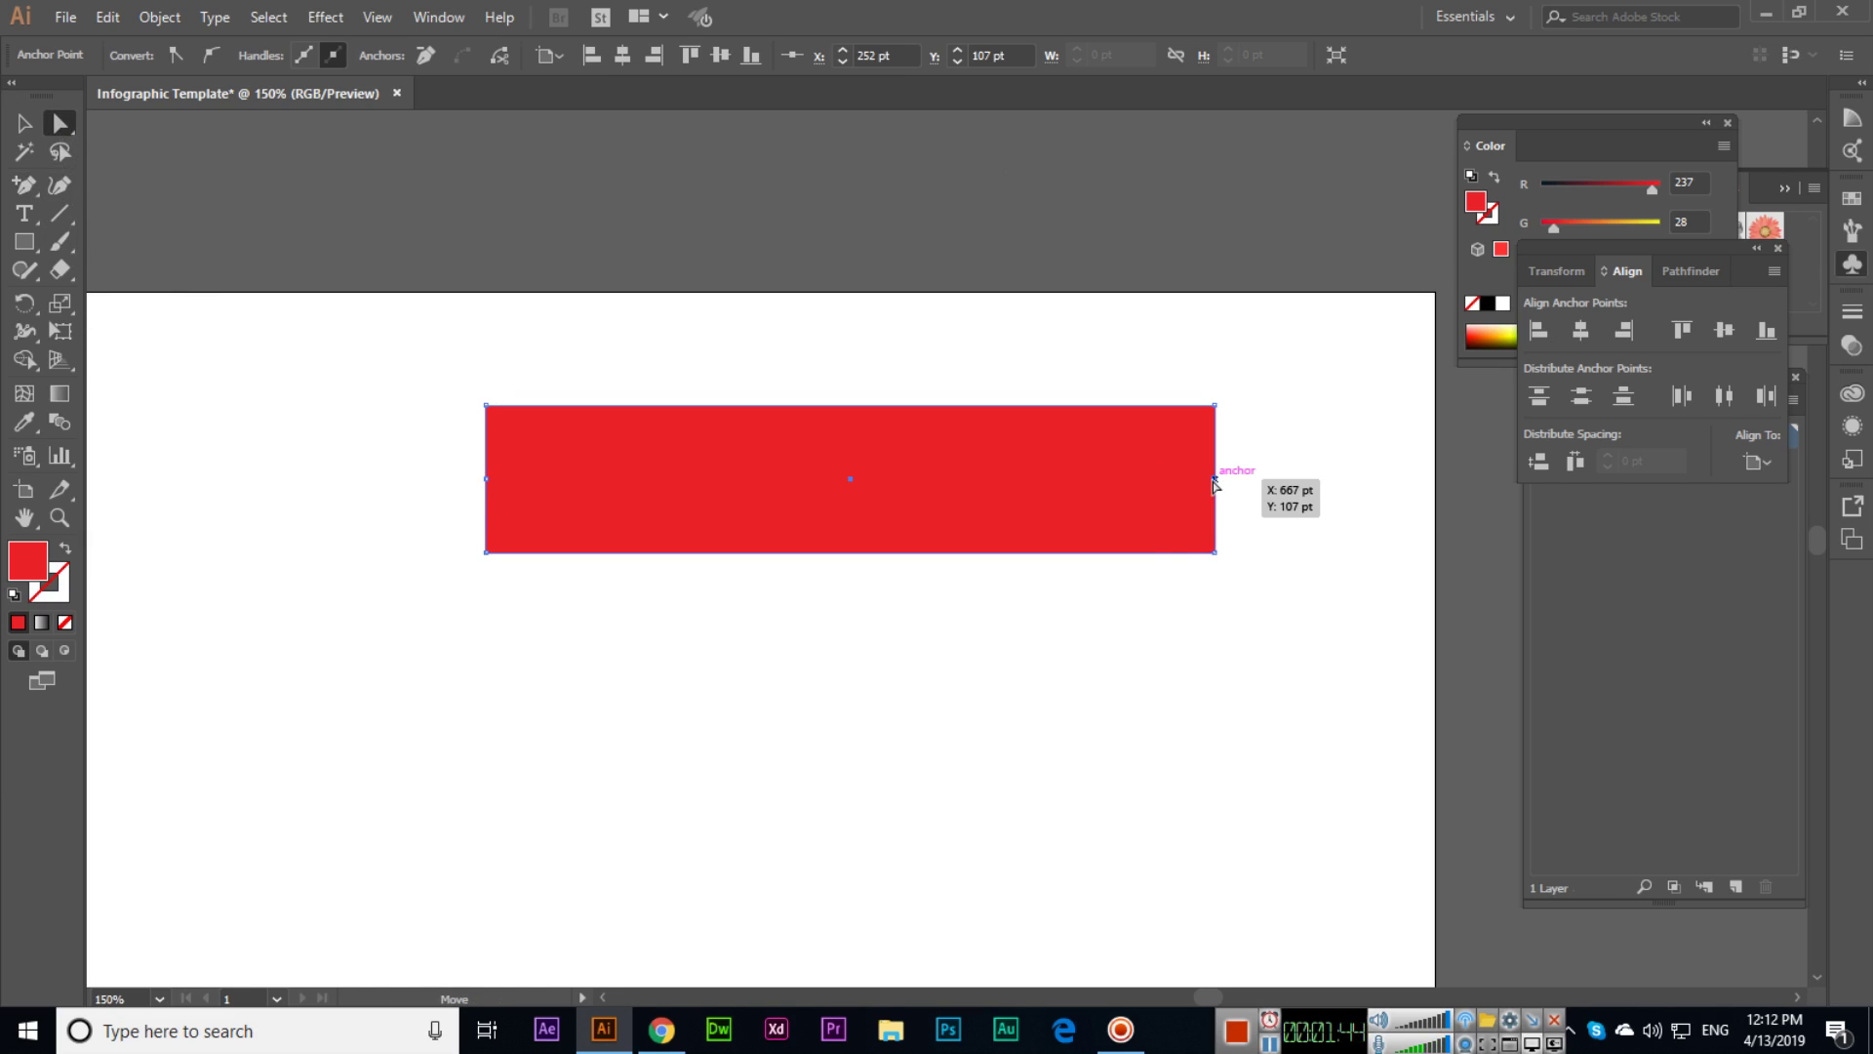
left_click_drag(1214, 479, 1278, 479)
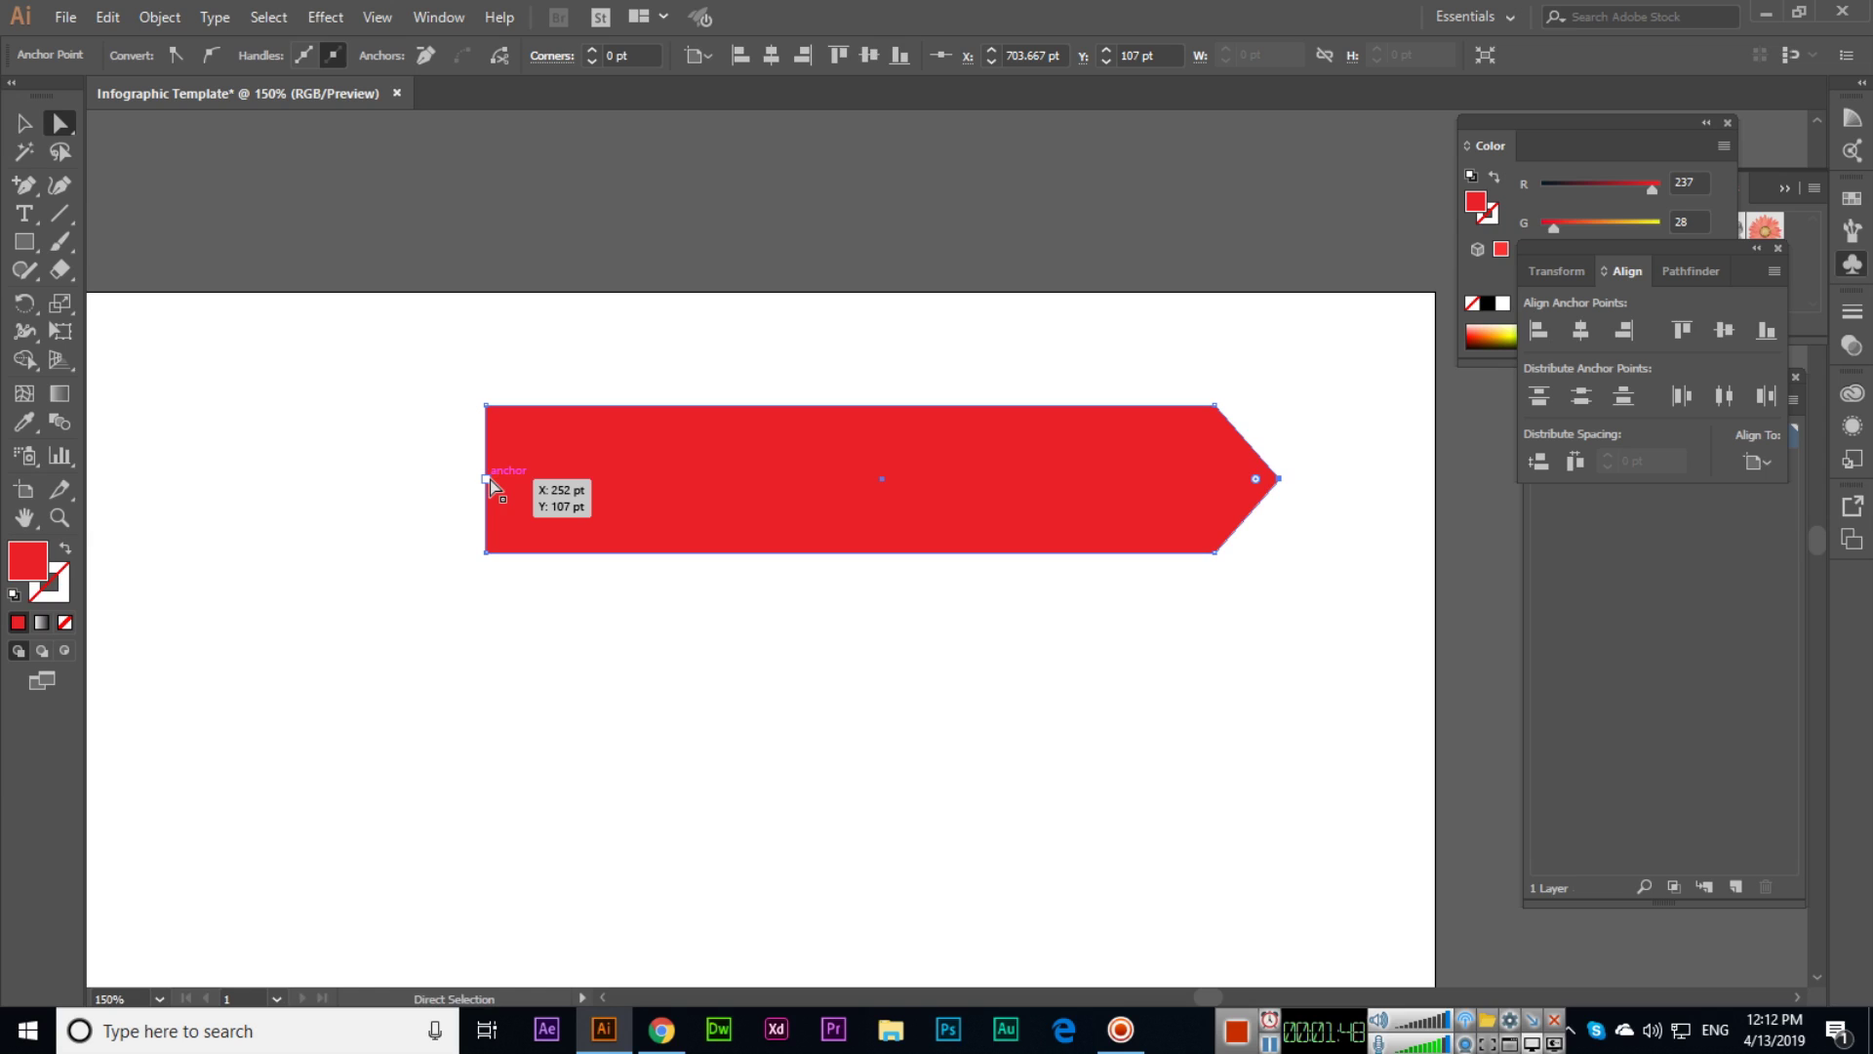
left_click_drag(487, 479, 537, 479)
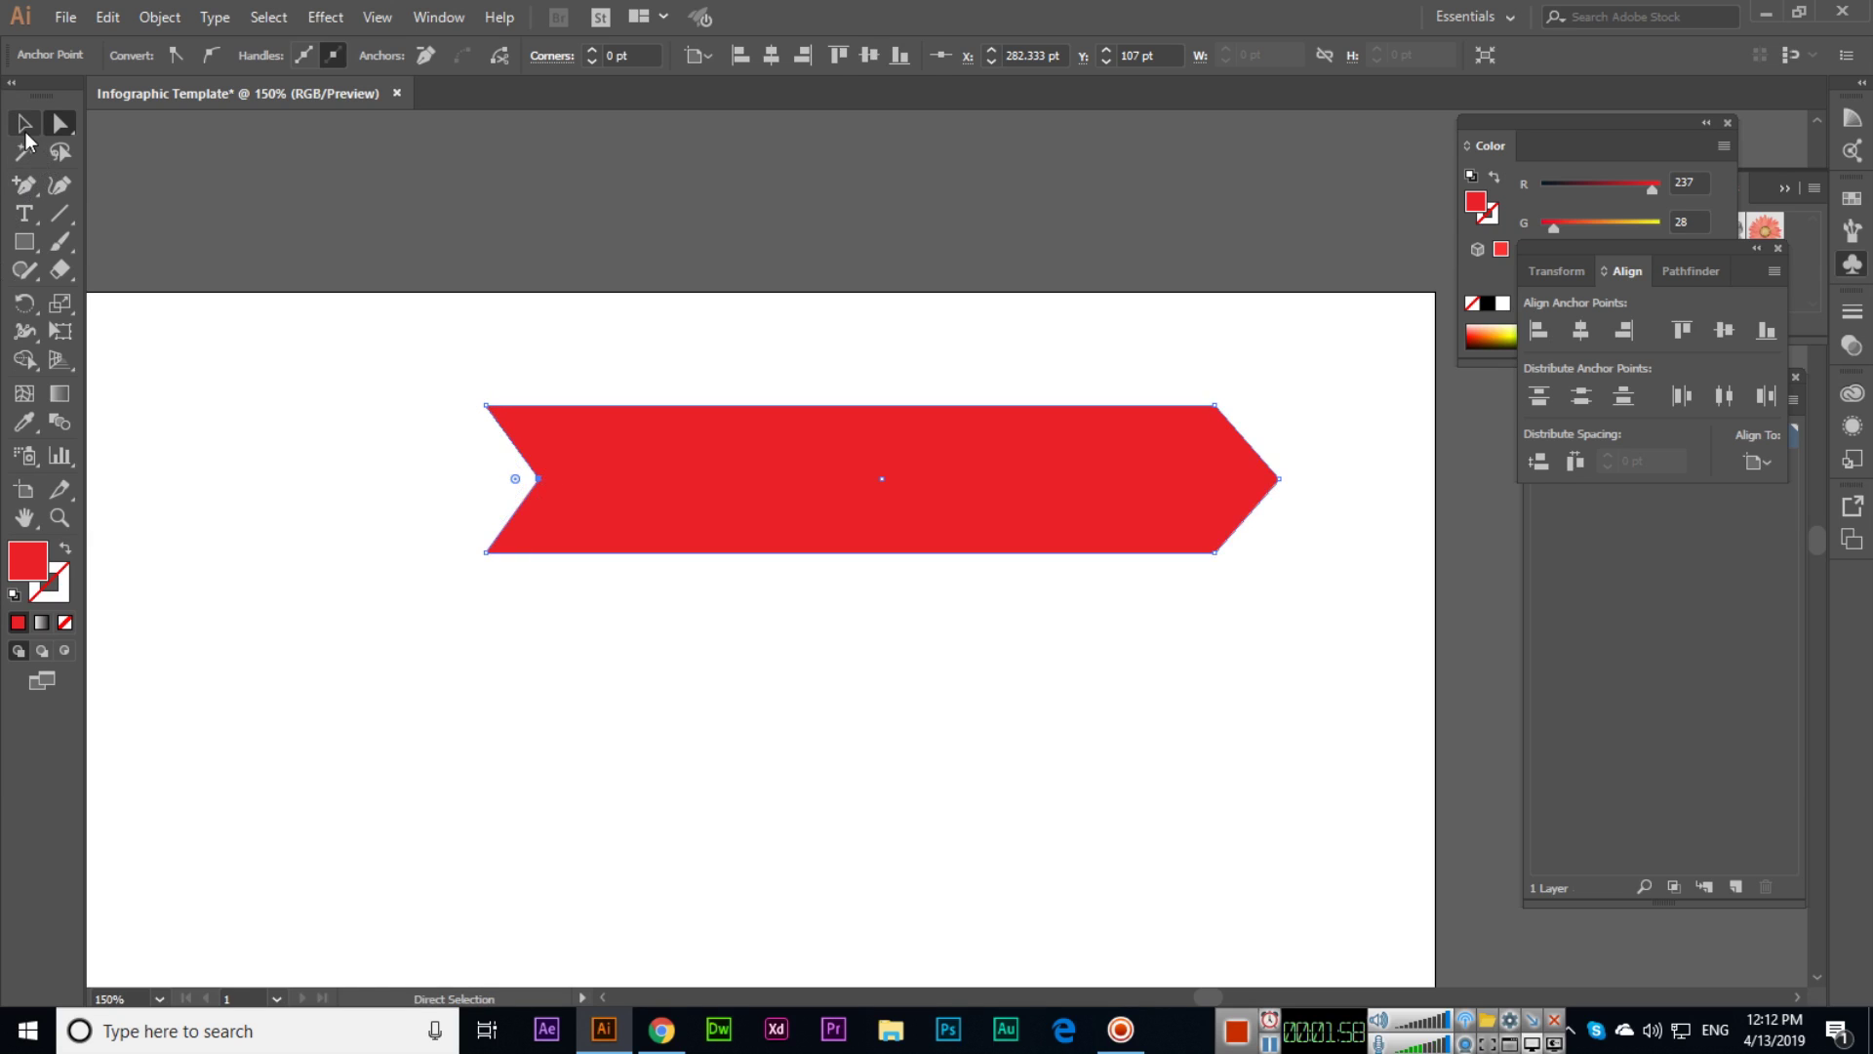
left_click(24, 124)
left_click(751, 660)
- Alt-drag a copy of the banner below it and repeat with Ctrl+D for five stacked banners
key("ctrl+1")
key("ctrl+a")
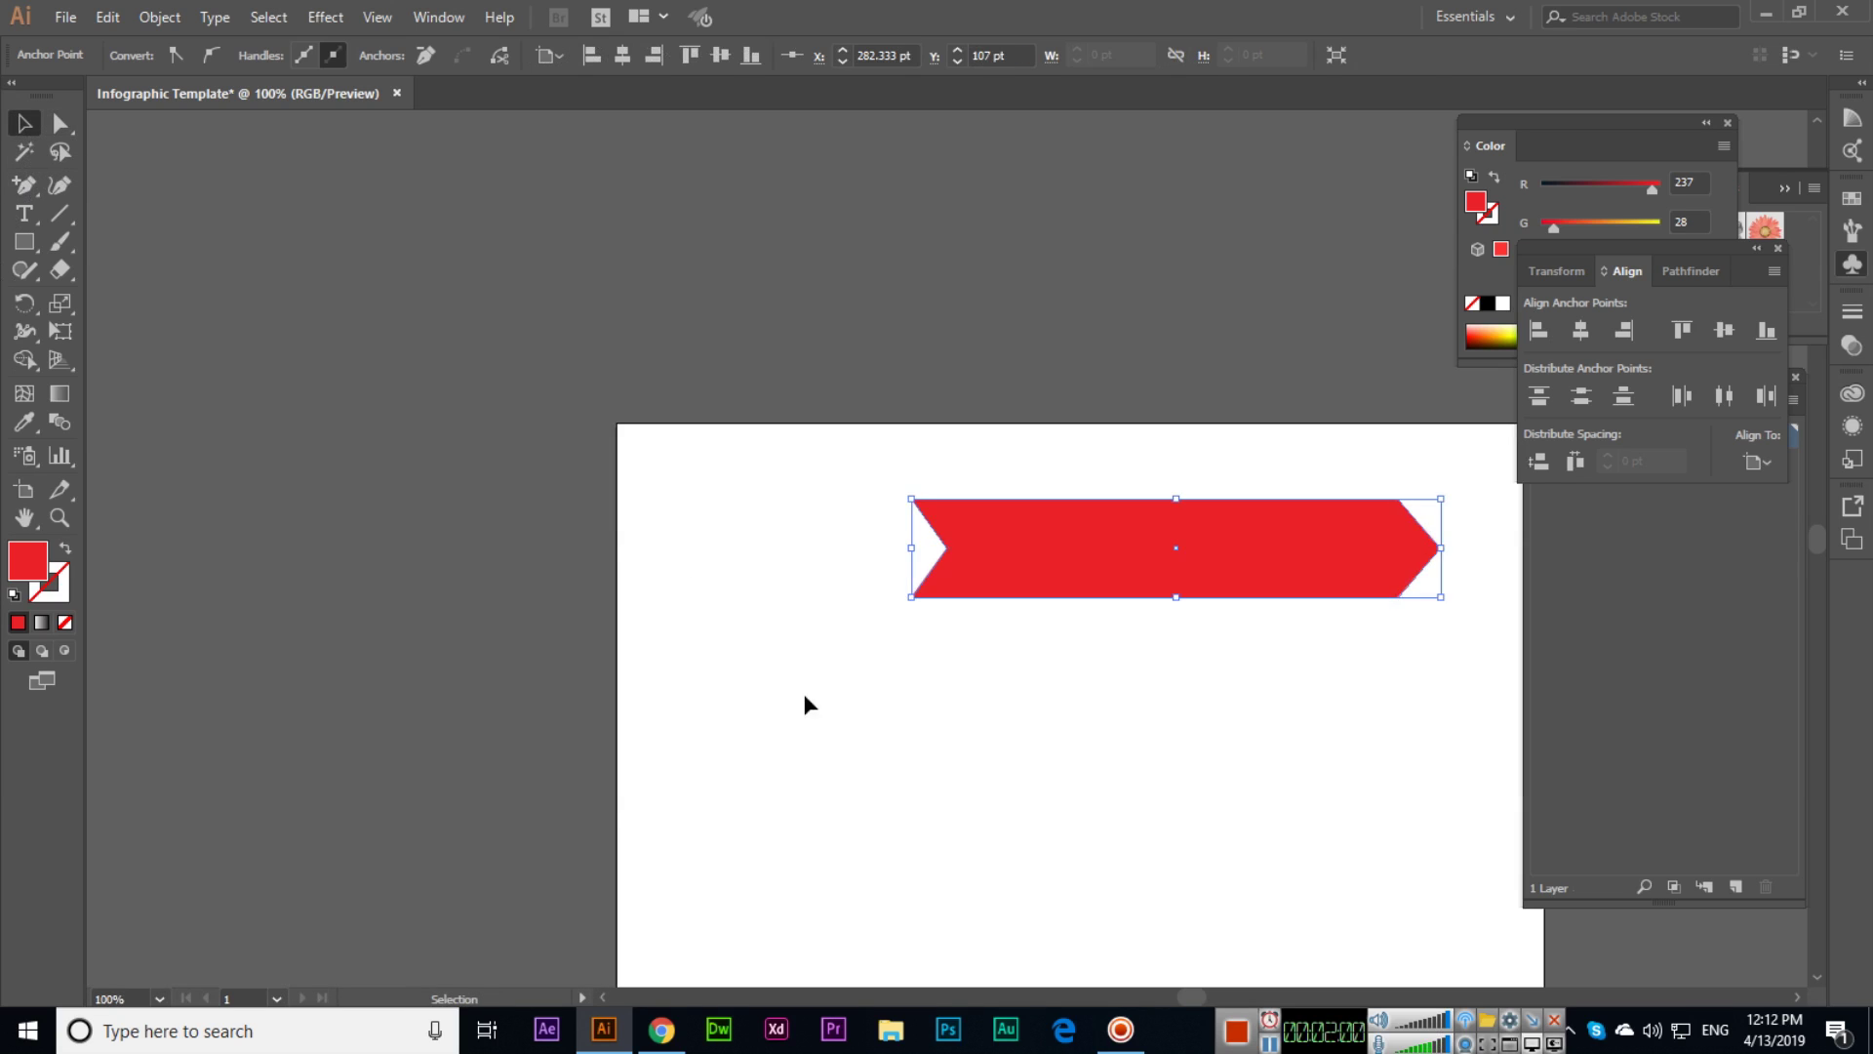
scroll(804, 694, "down", 3)
scroll(804, 694, "right", 3)
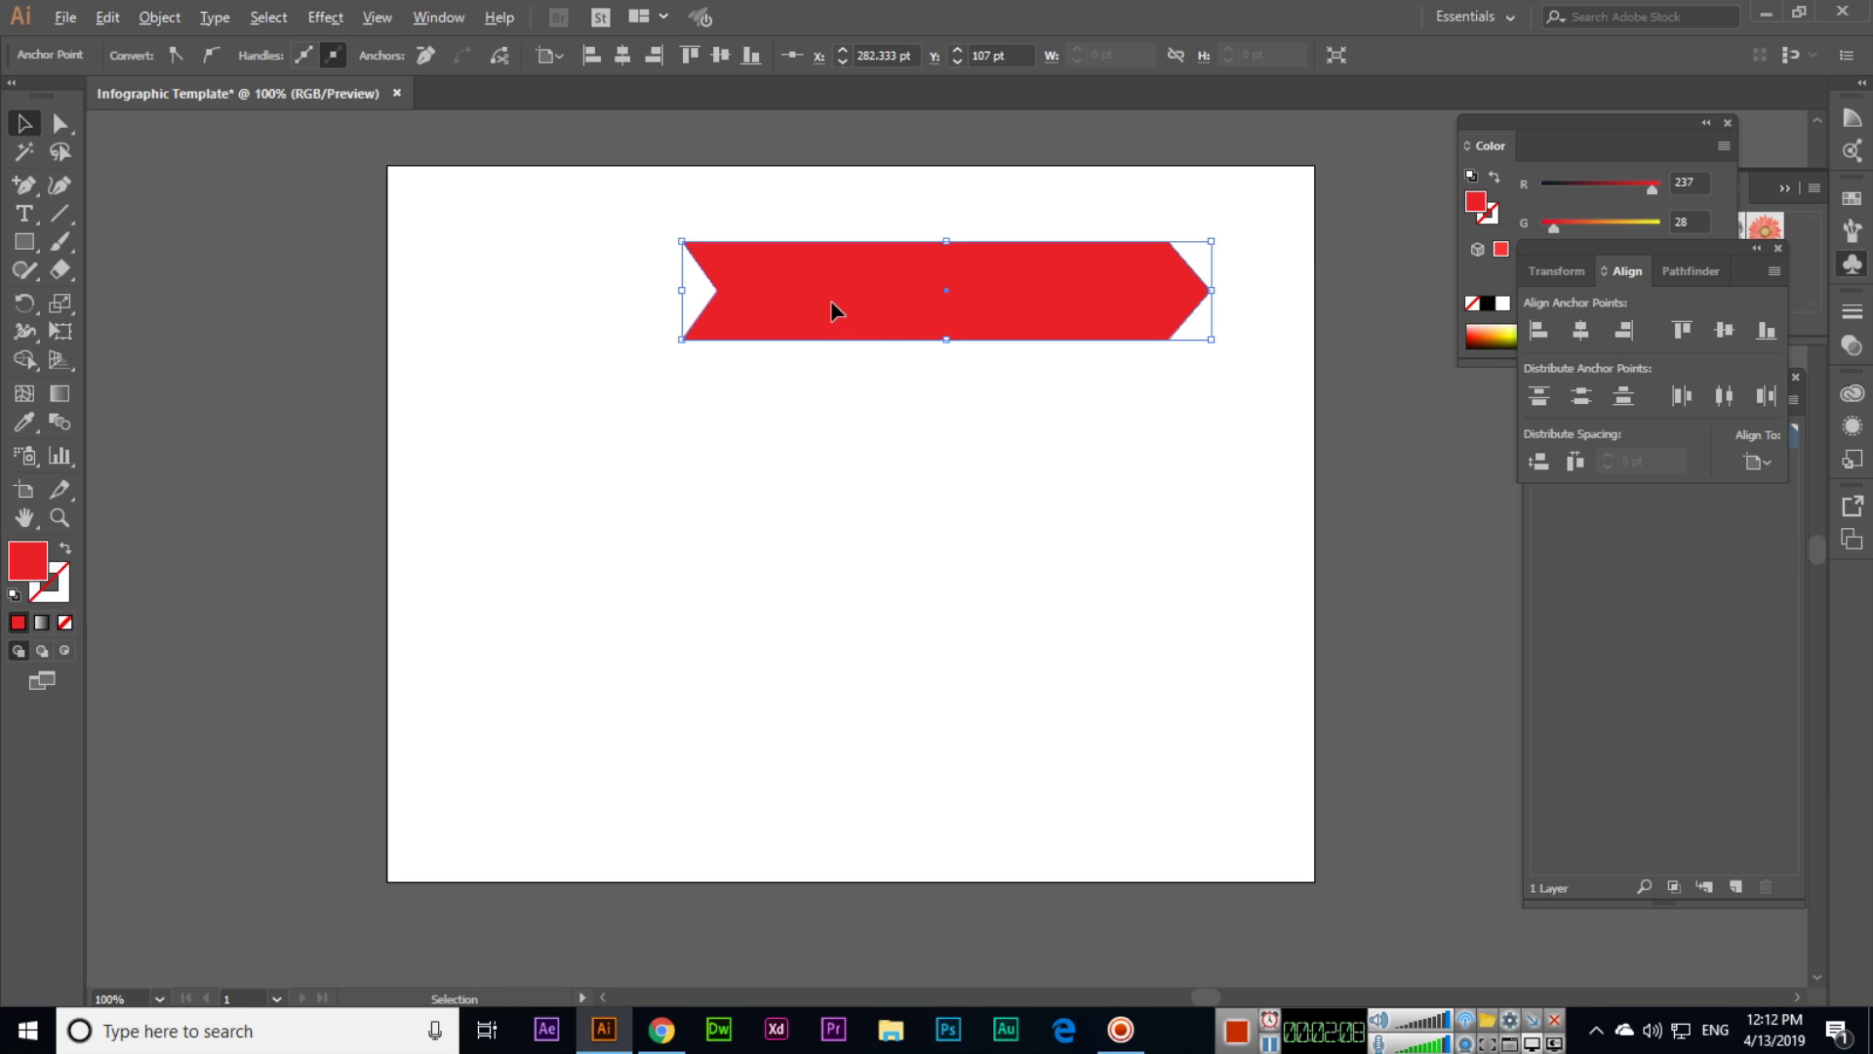
left_click_drag(829, 301, 855, 439)
key("ctrl+d")
key("ctrl+d")
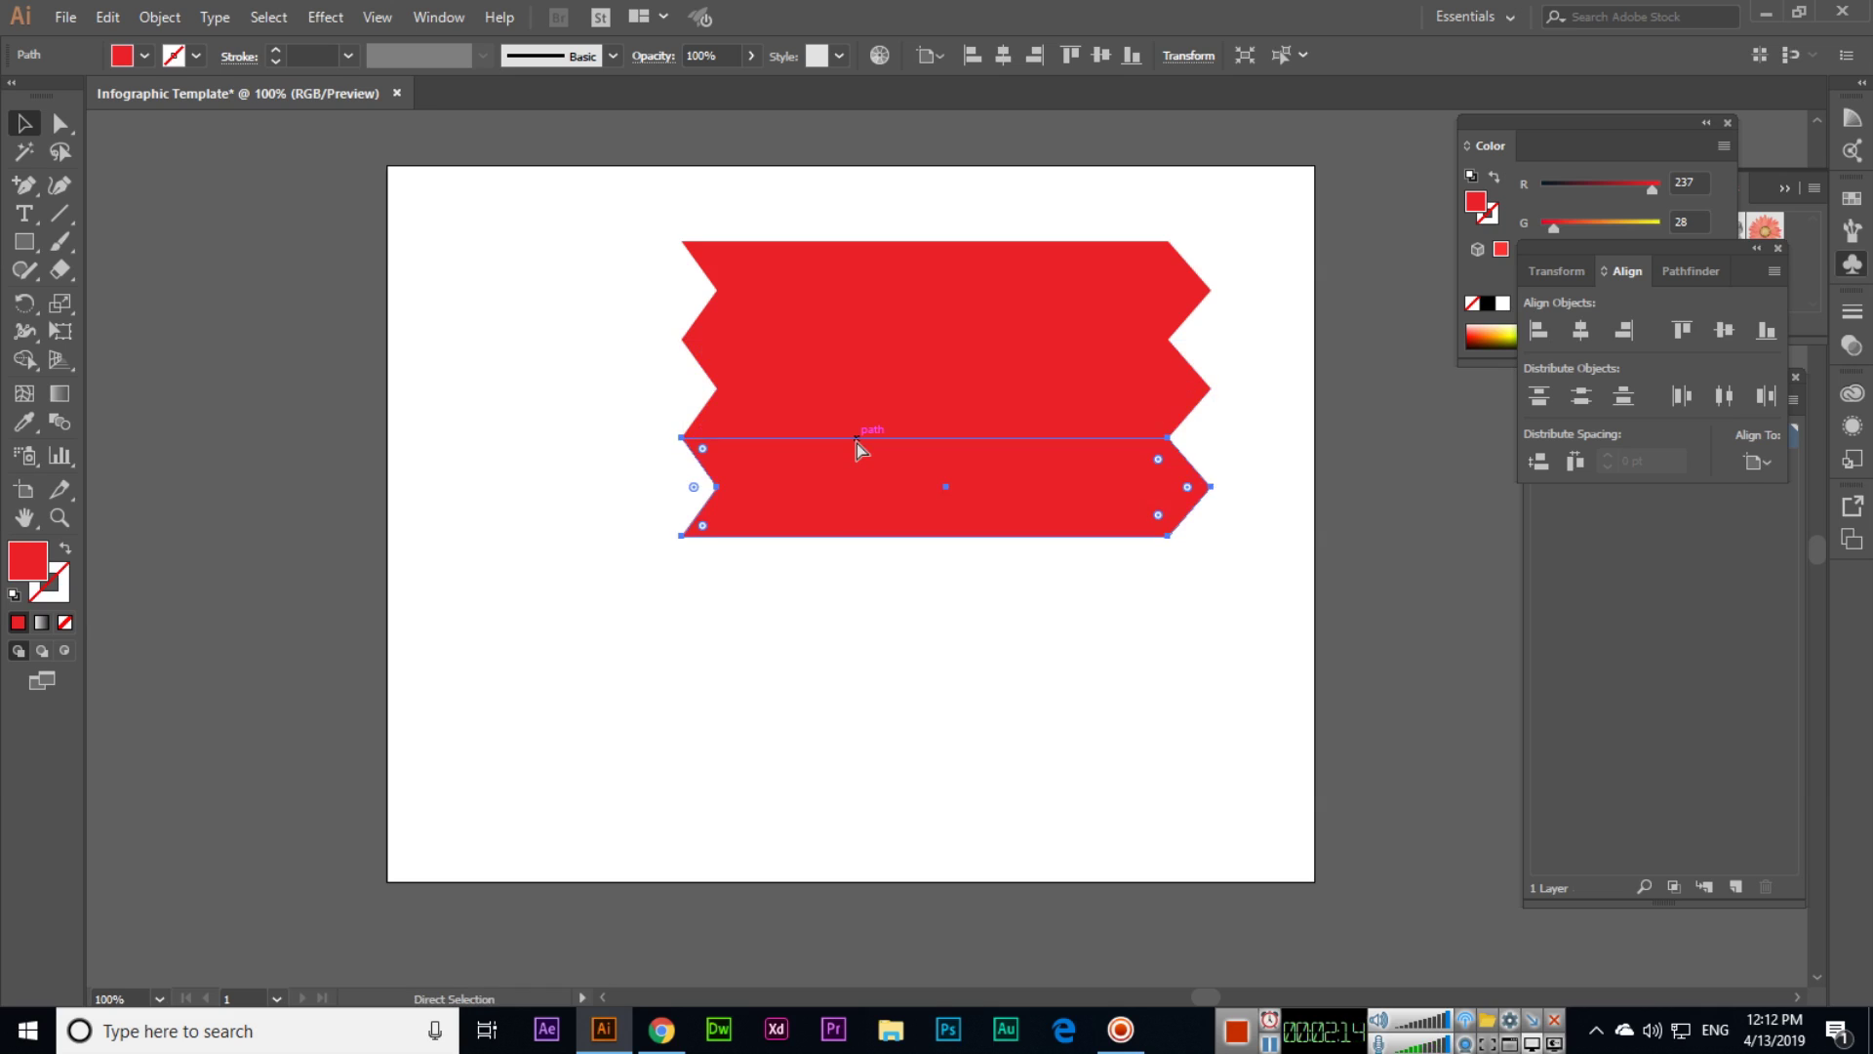
key("ctrl+d")
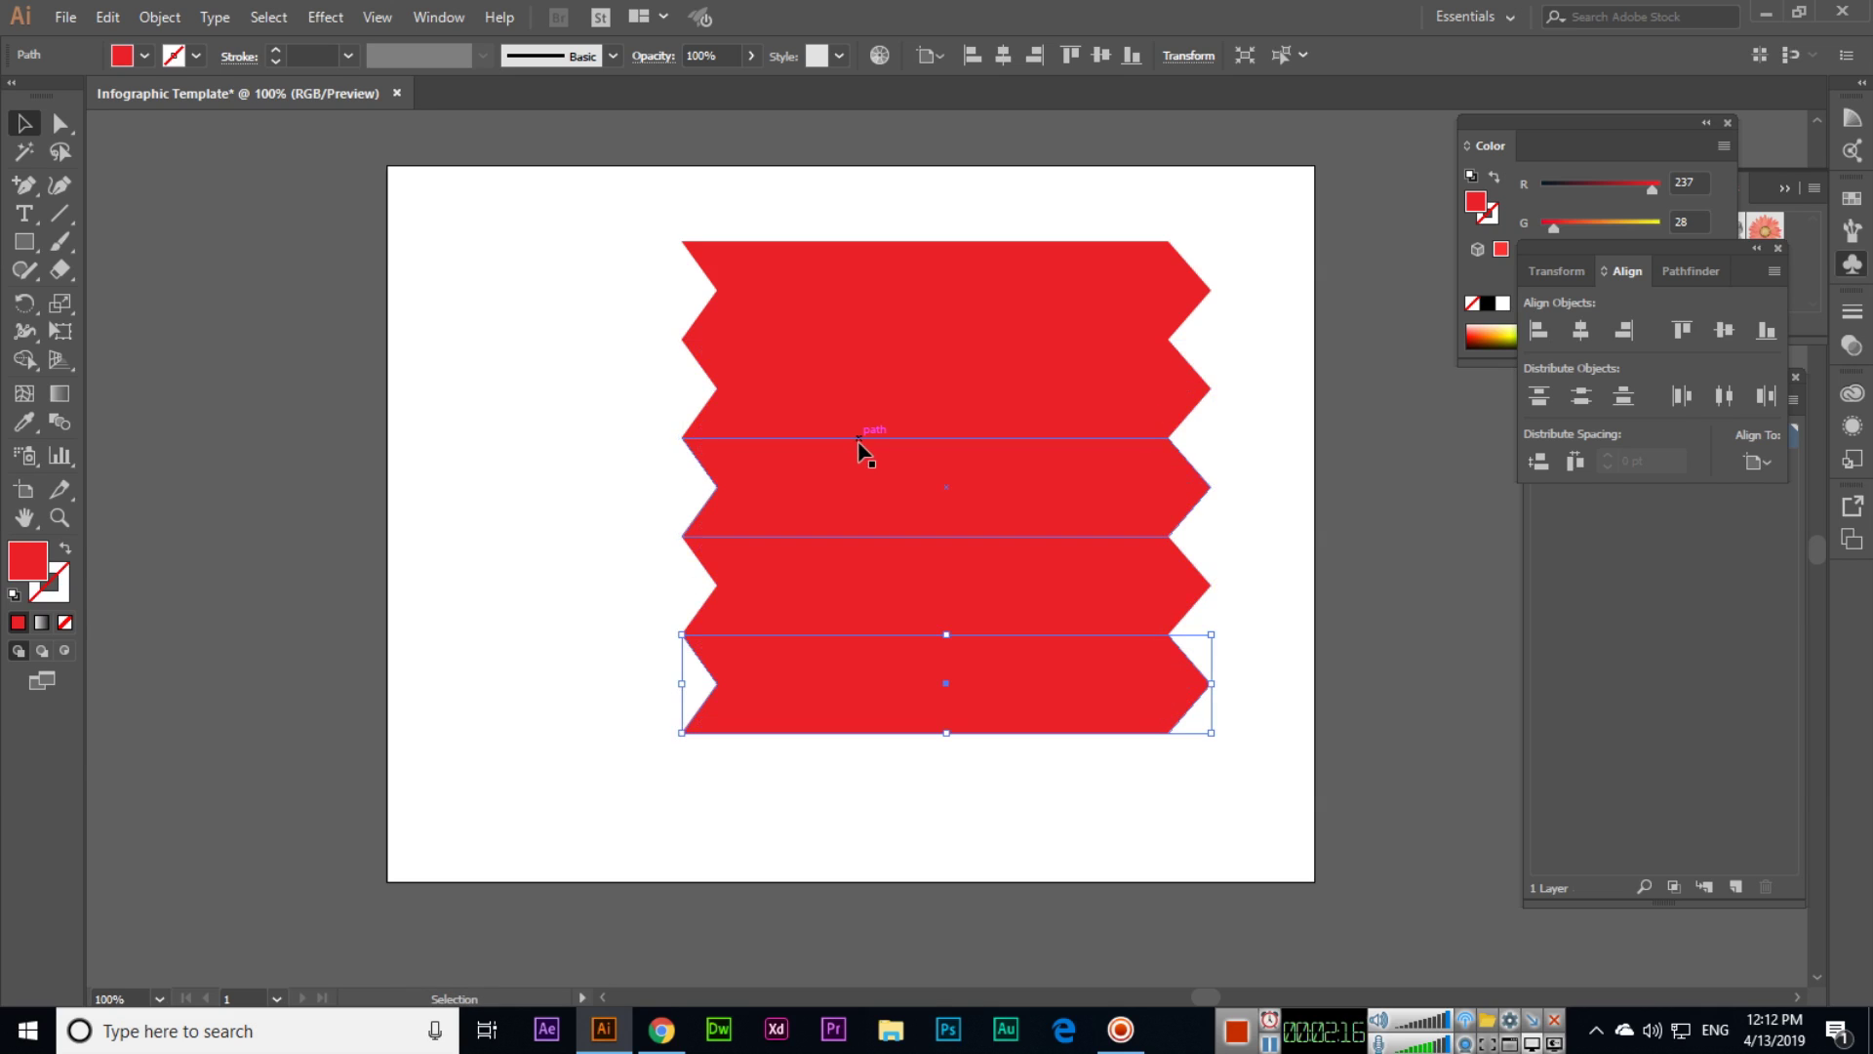
left_click(878, 412)
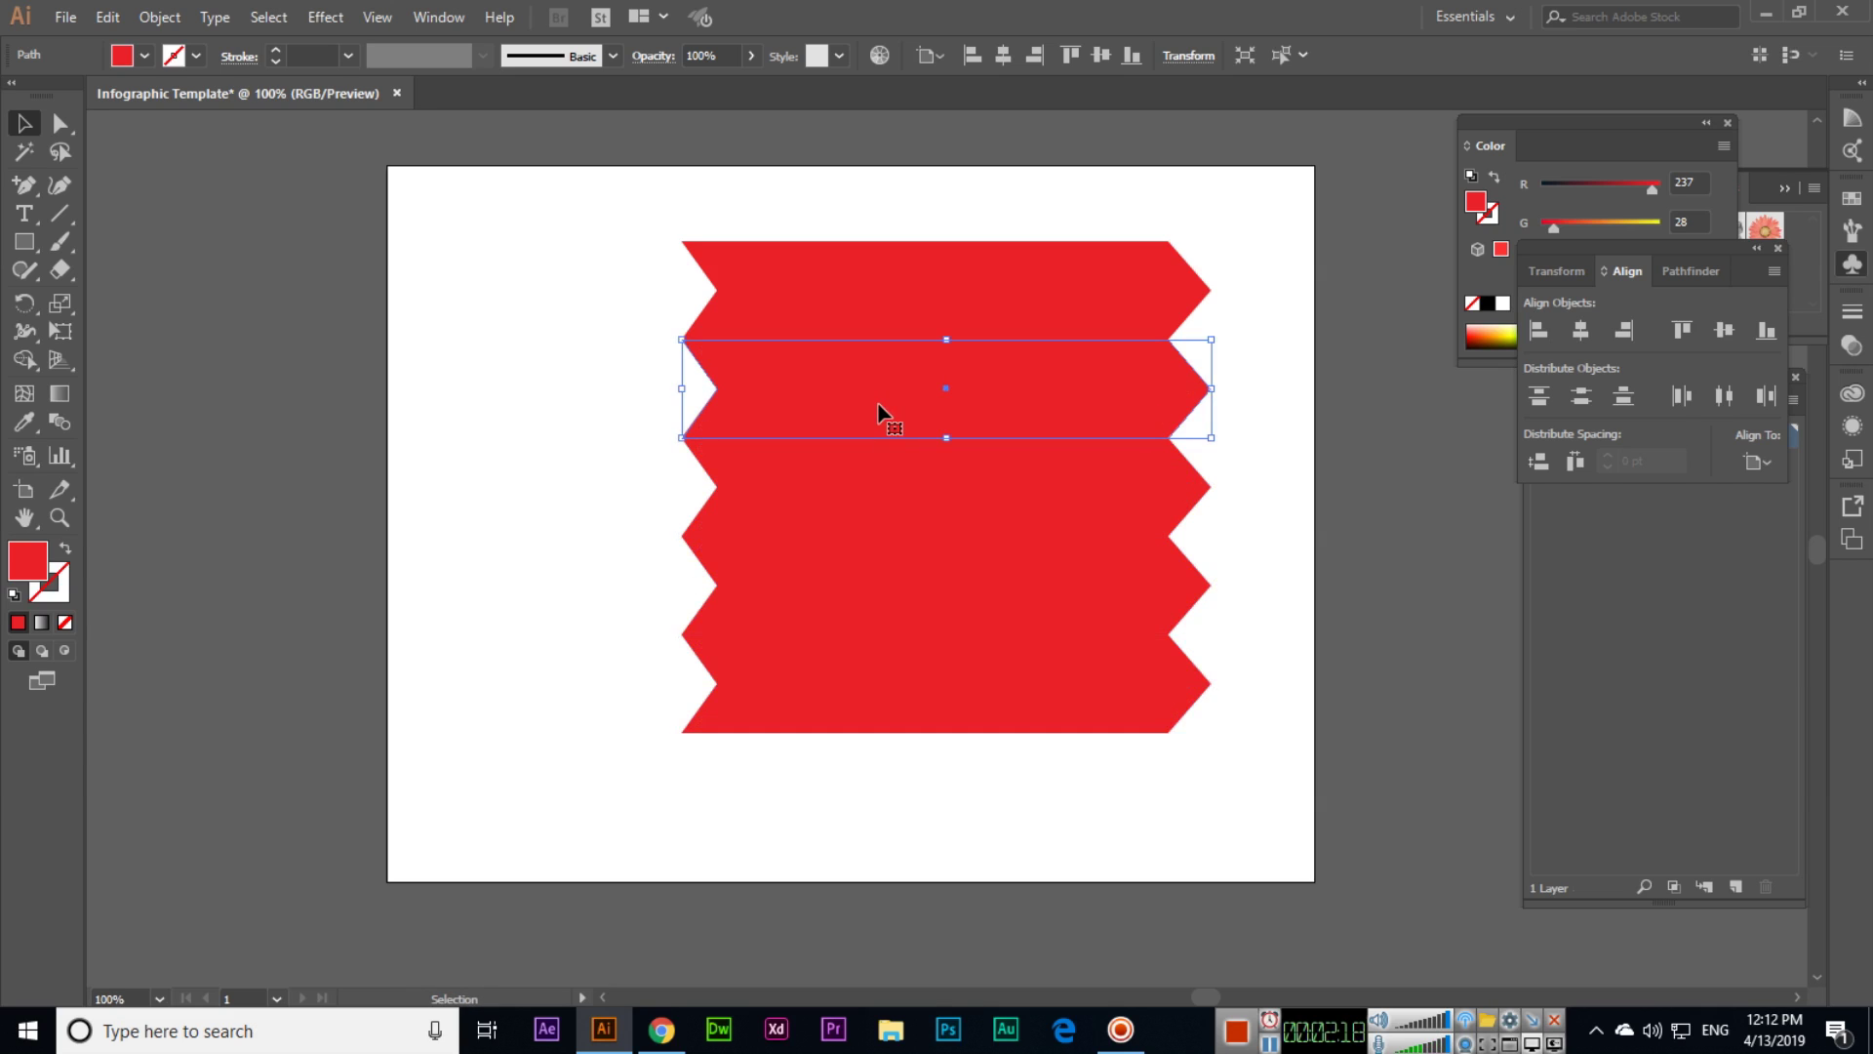
- Shift the second and fourth banners about 97 pt left to stagger the stack
left_click_drag(890, 409, 795, 468)
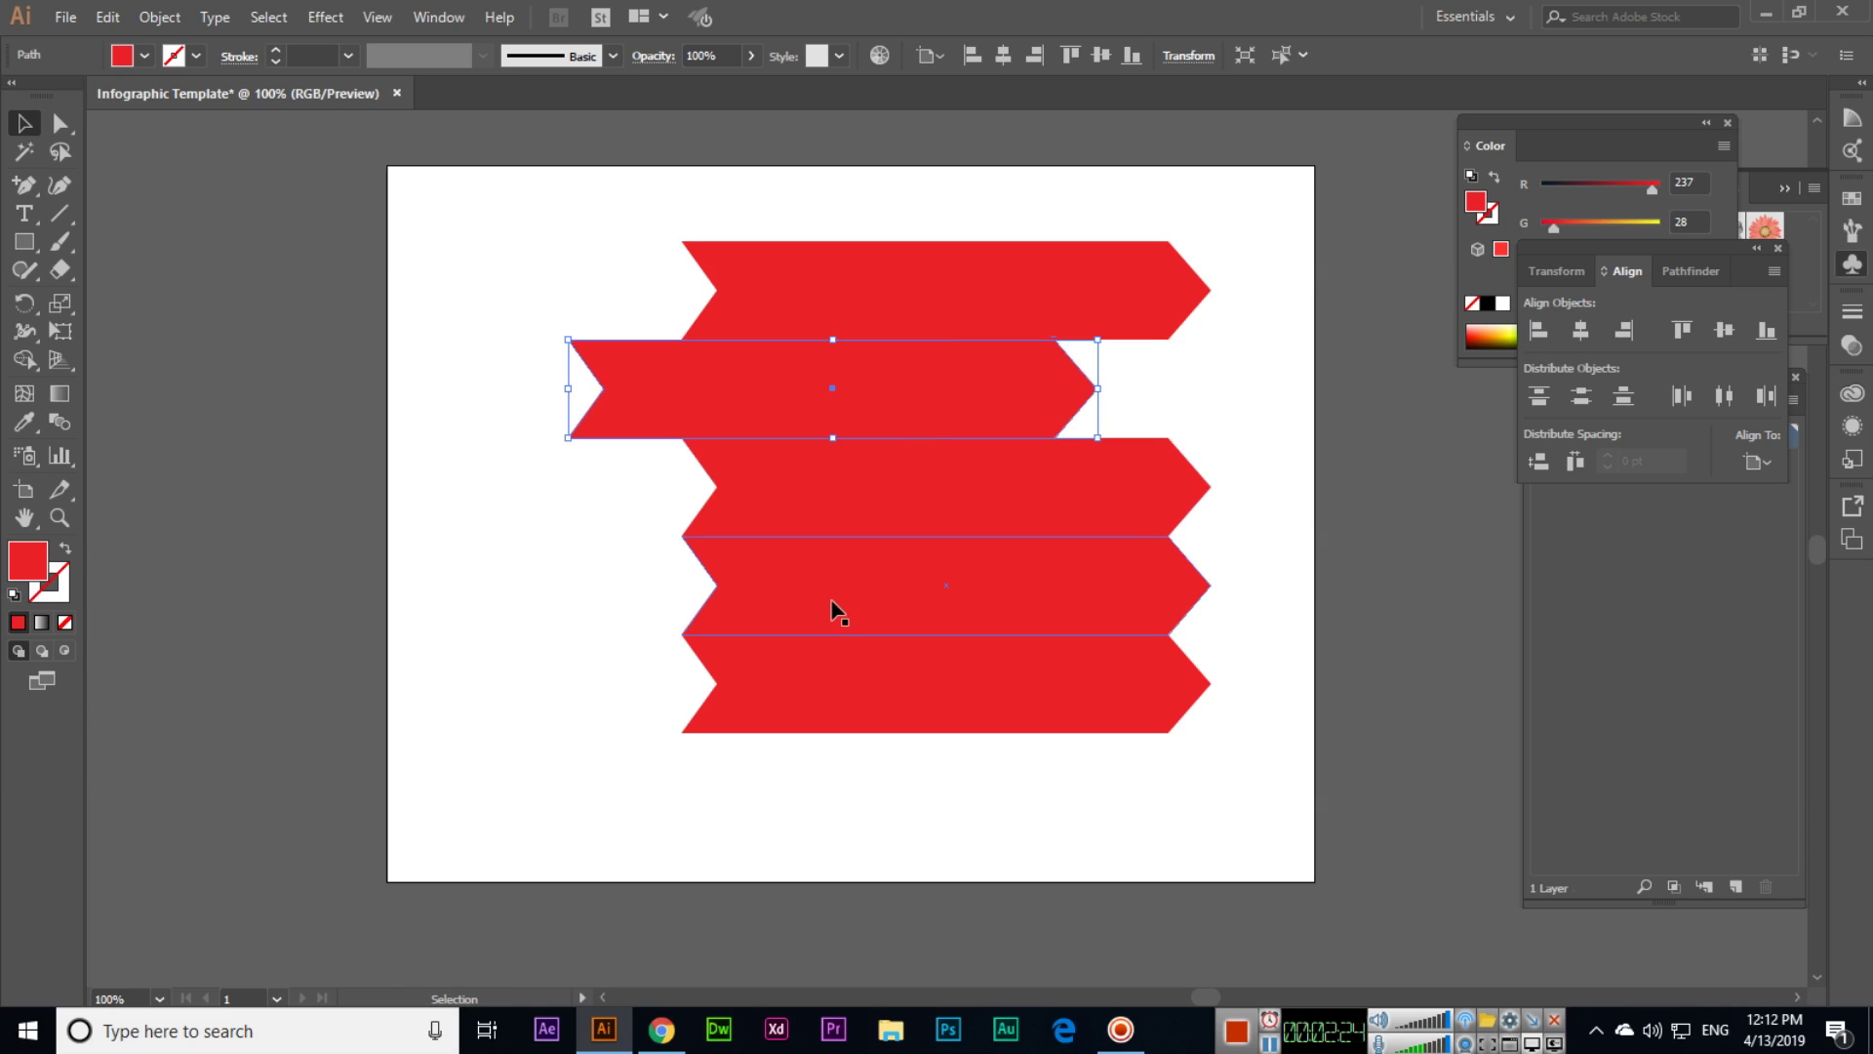
left_click(841, 606)
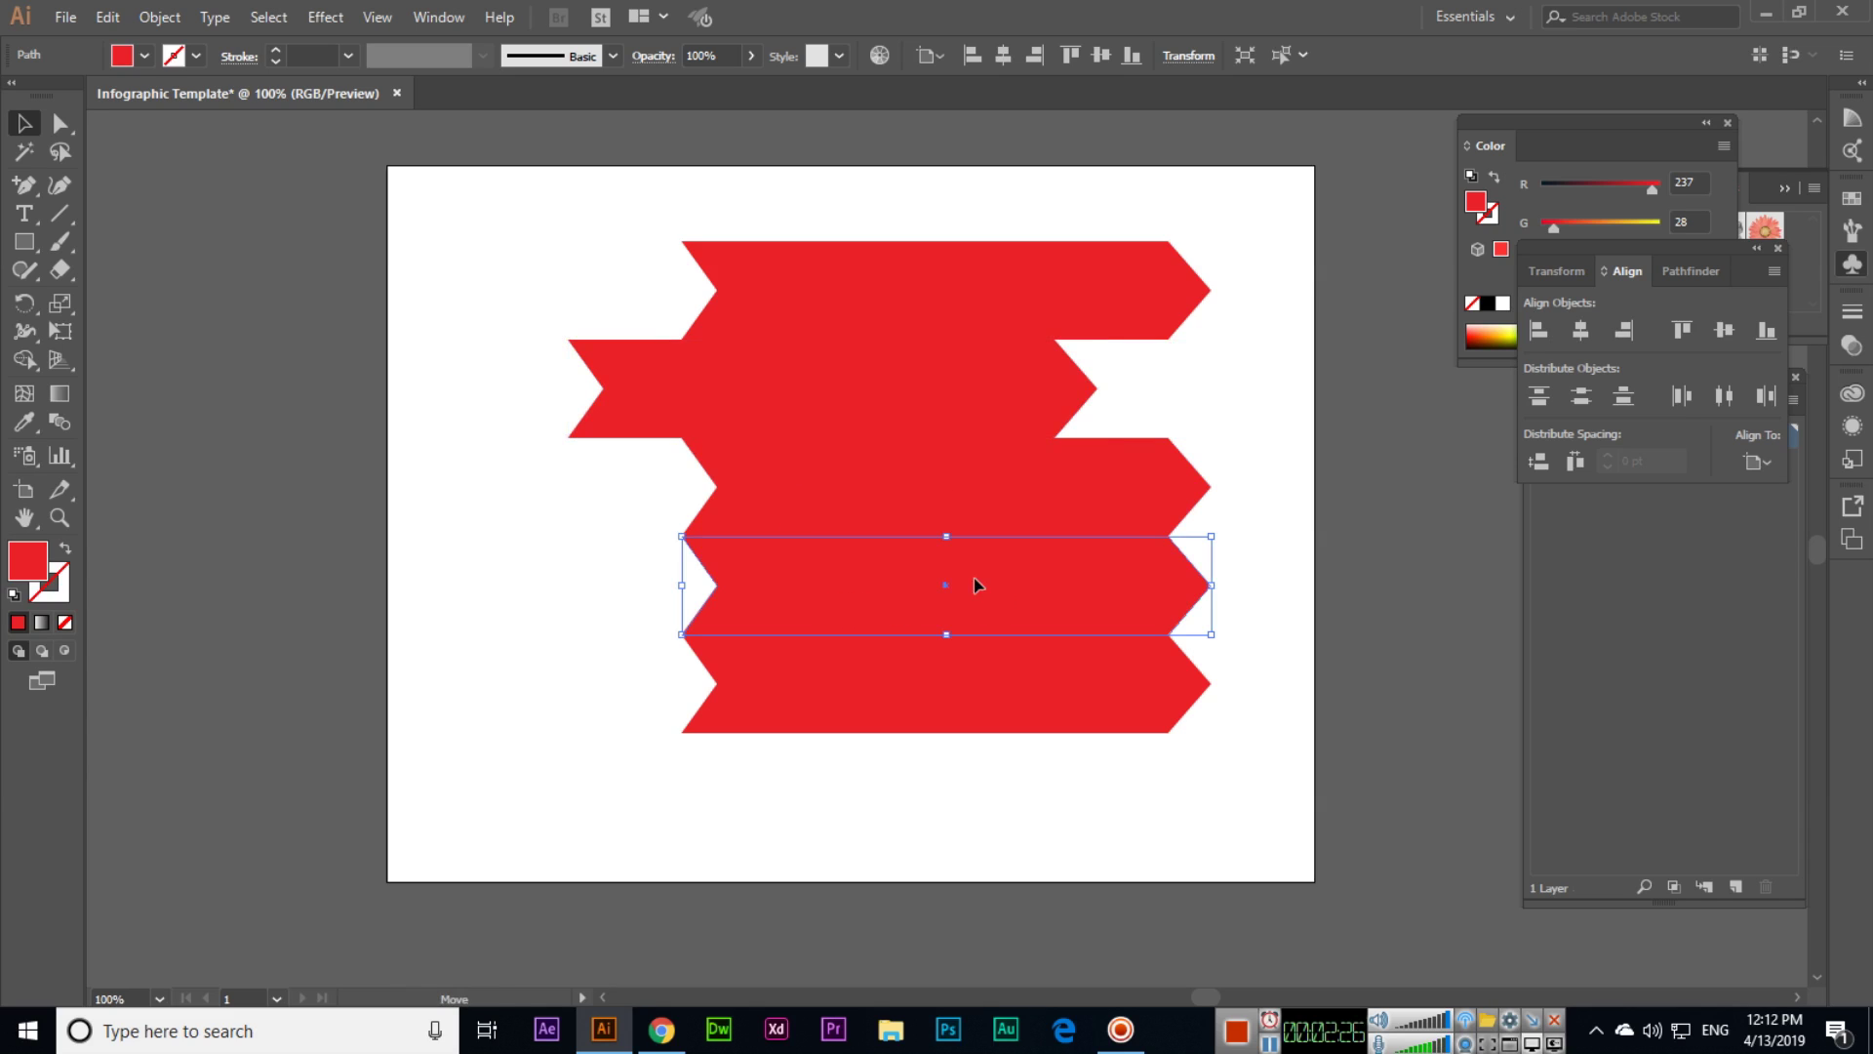
left_click_drag(974, 585, 876, 585)
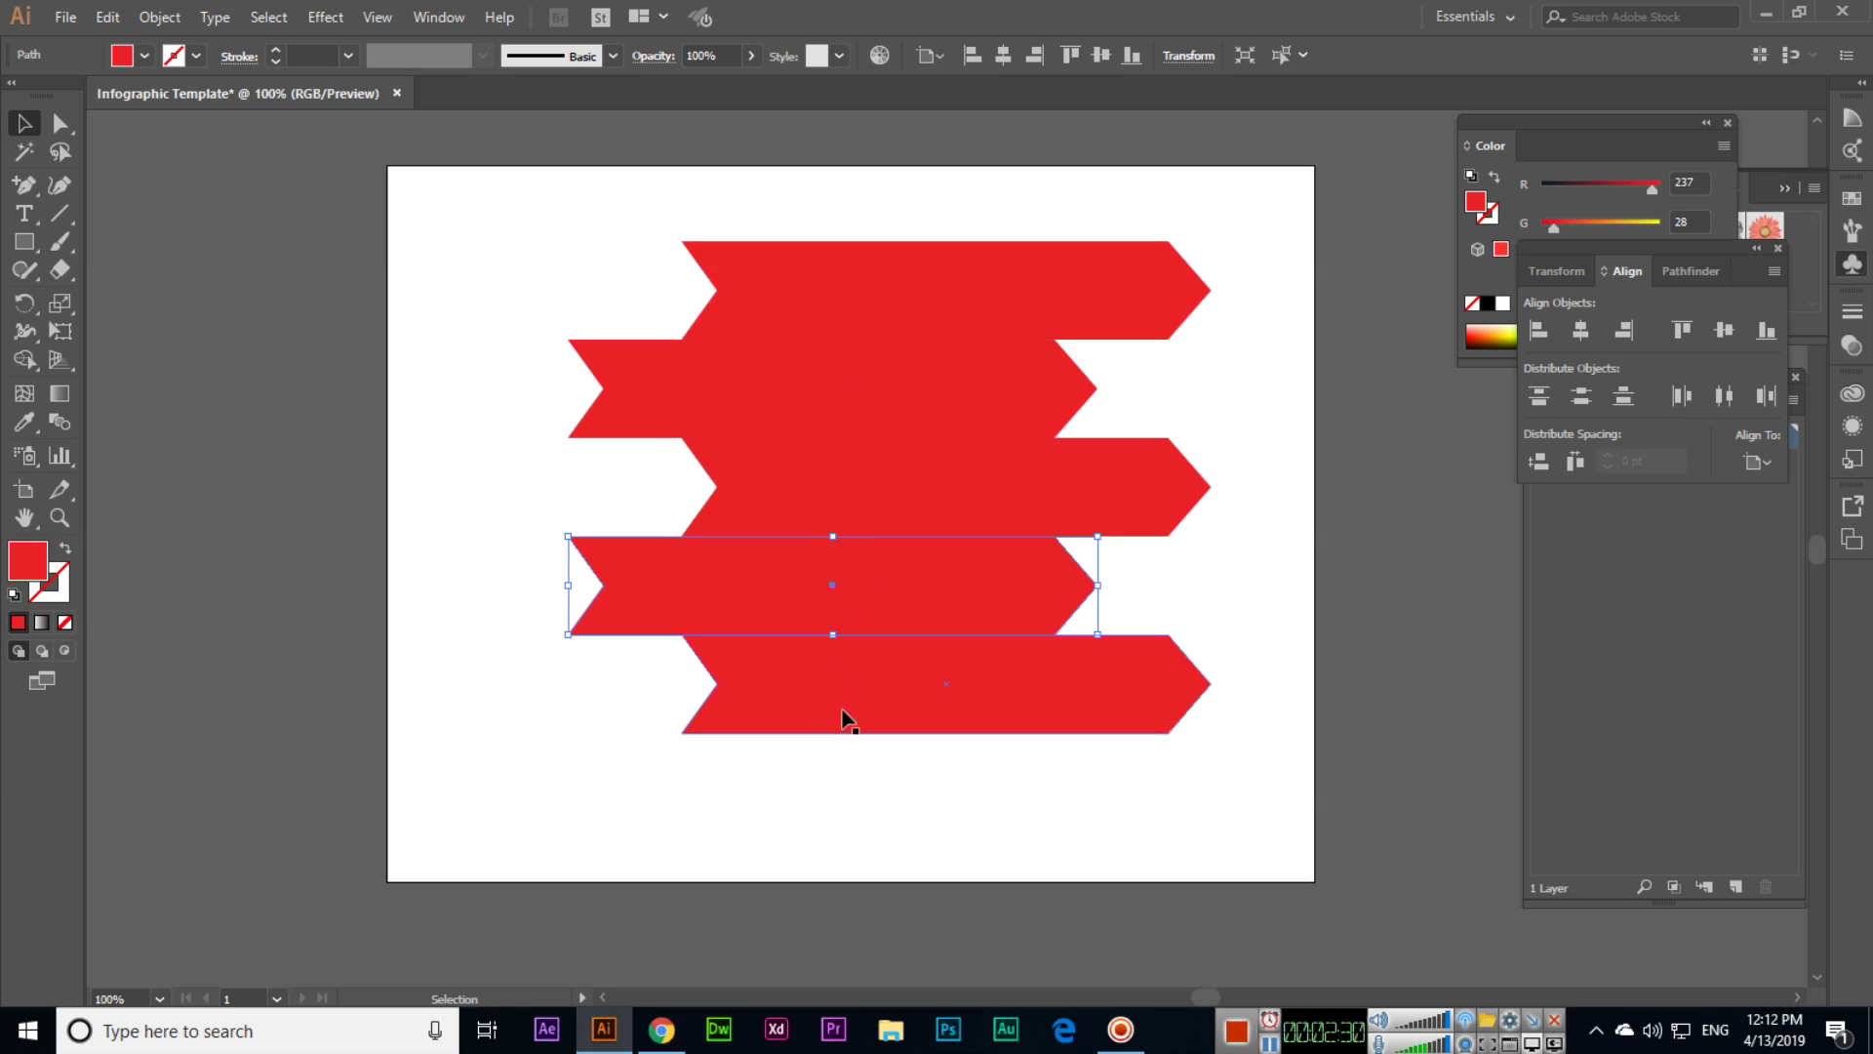
left_click(857, 310)
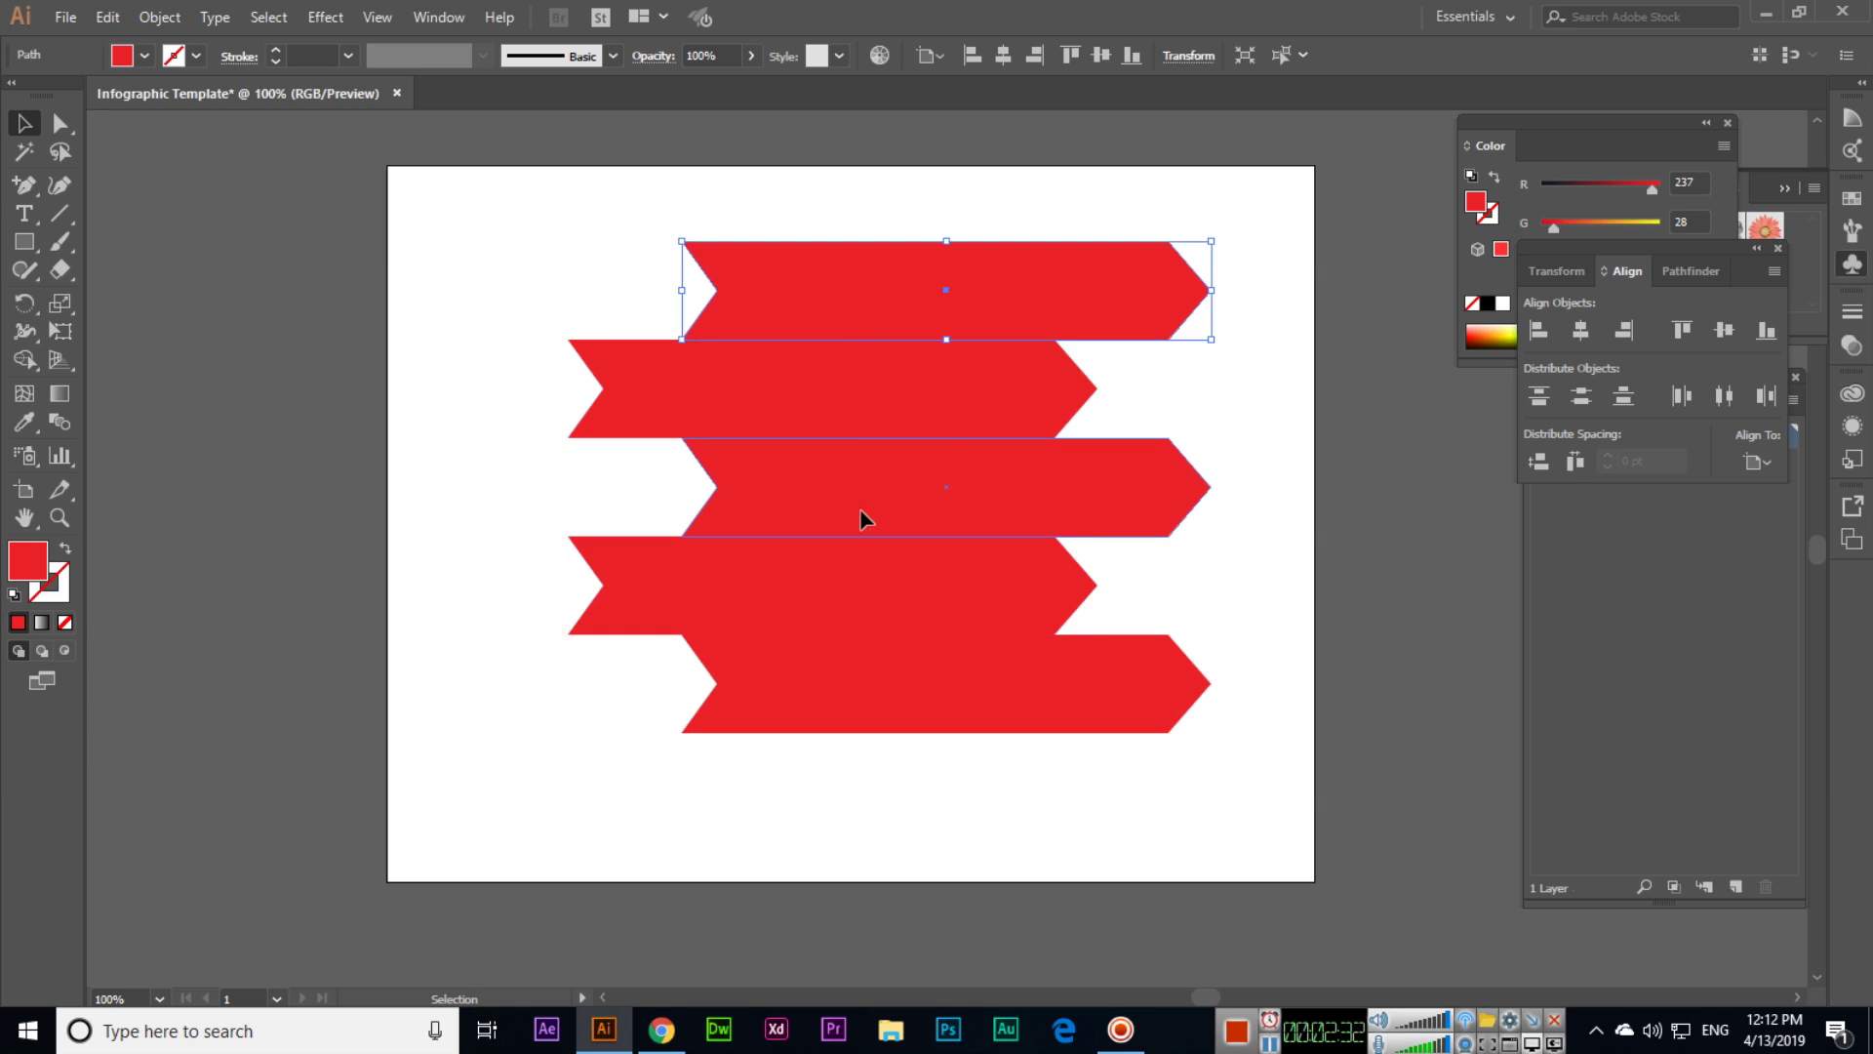
left_click(859, 507)
left_click(873, 715)
key("space")
left_click_drag(900, 544, 748, 553)
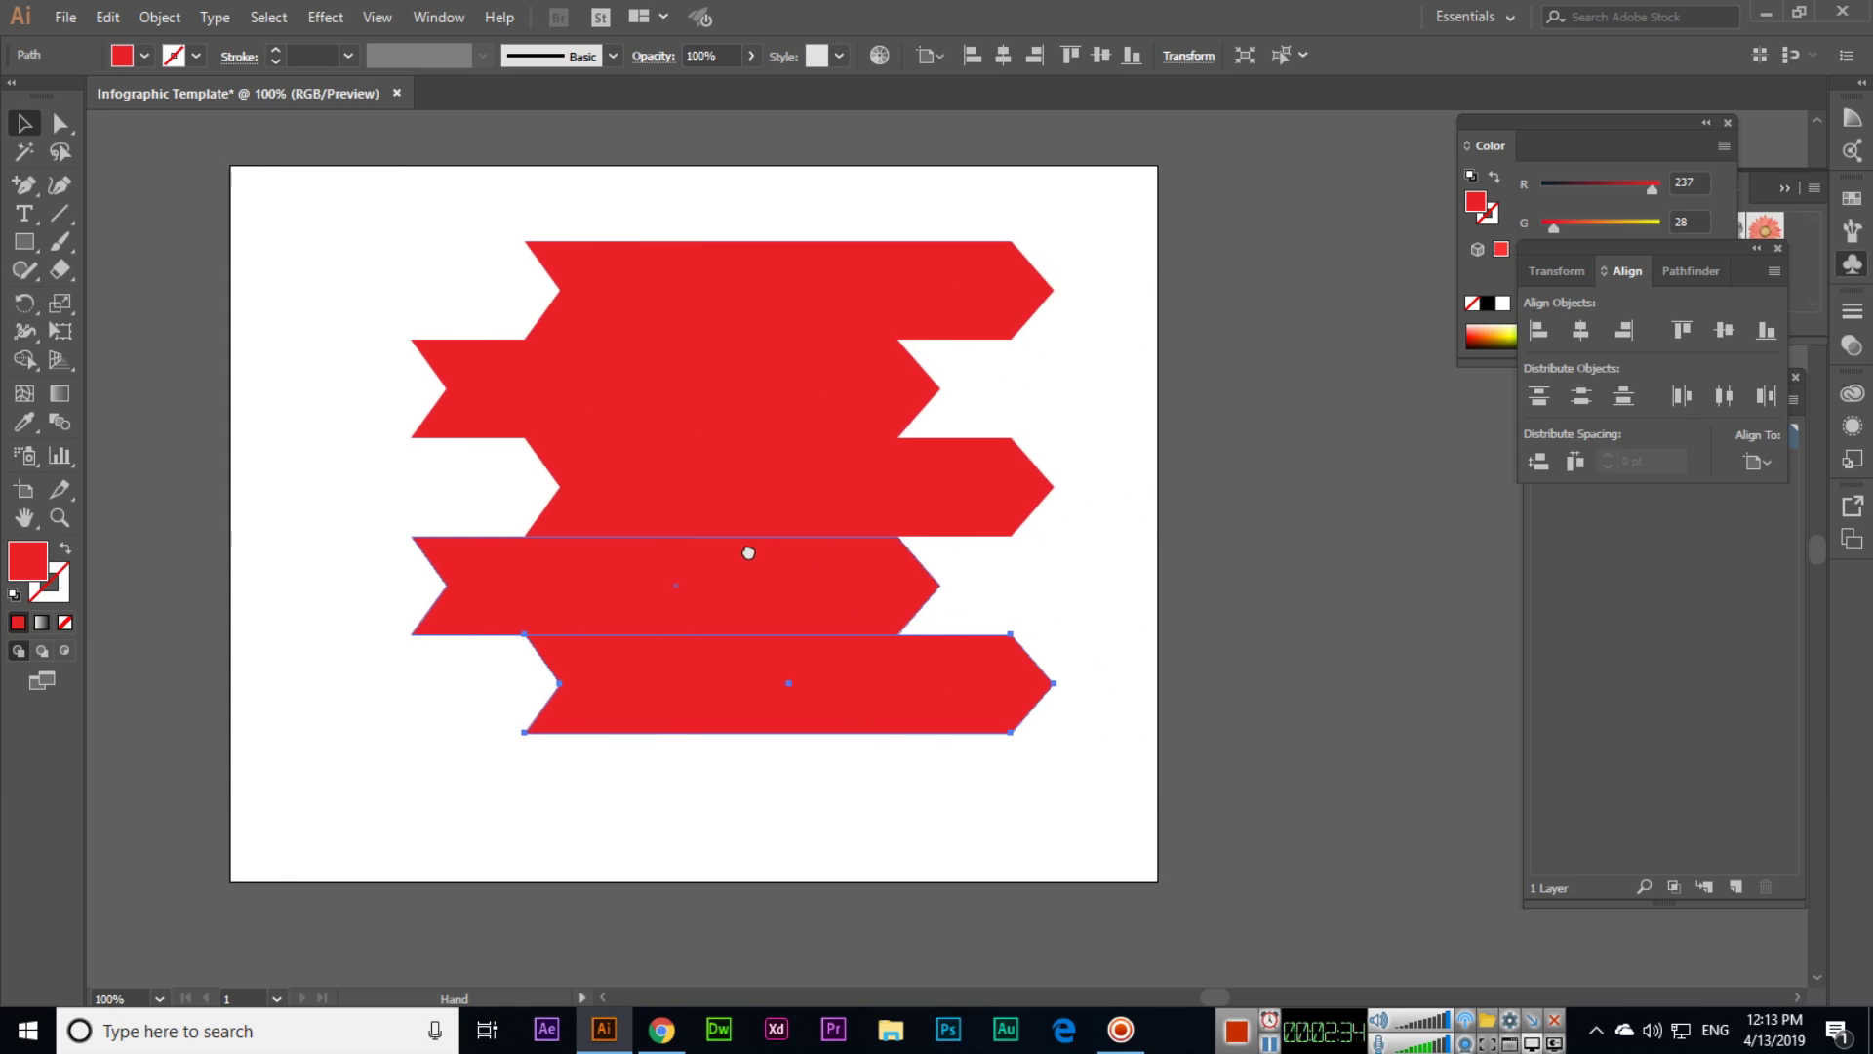
left_click(543, 395)
- Reflect the second banner across the vertical axis so its point faces left
right_click(798, 386)
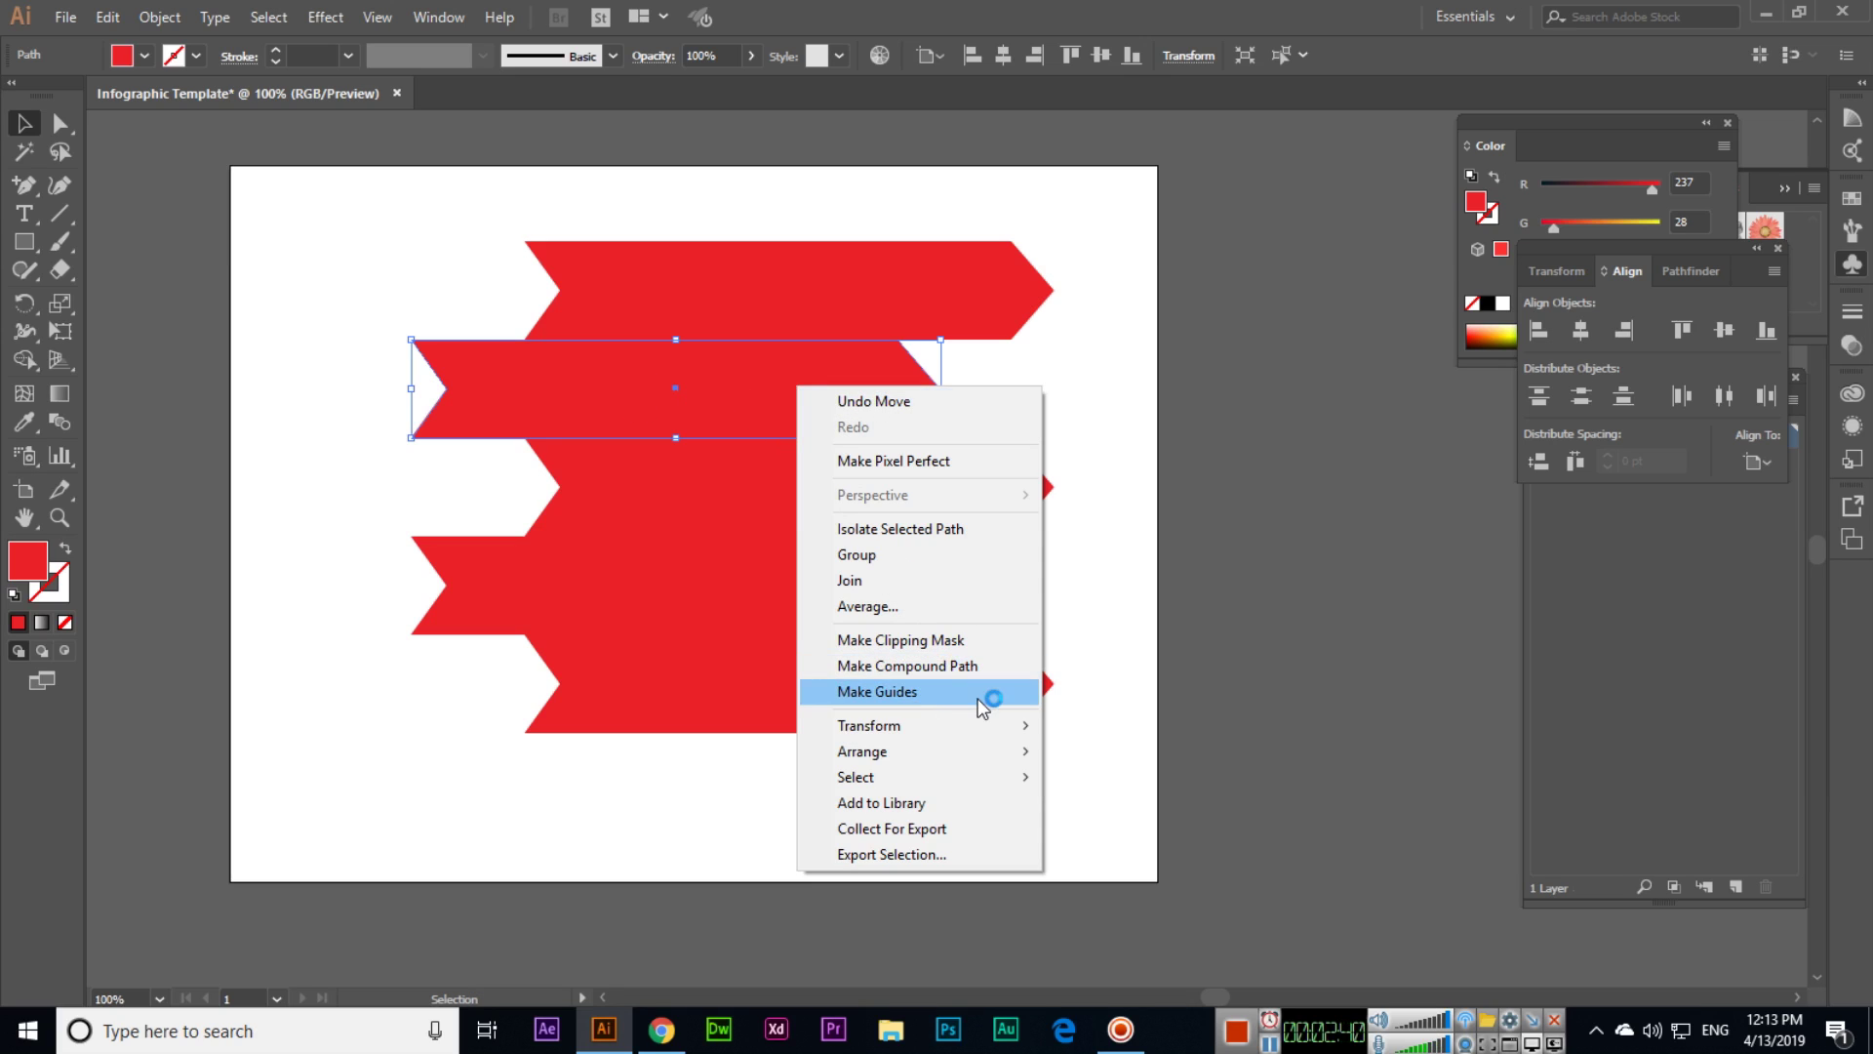
mouse_move(954, 734)
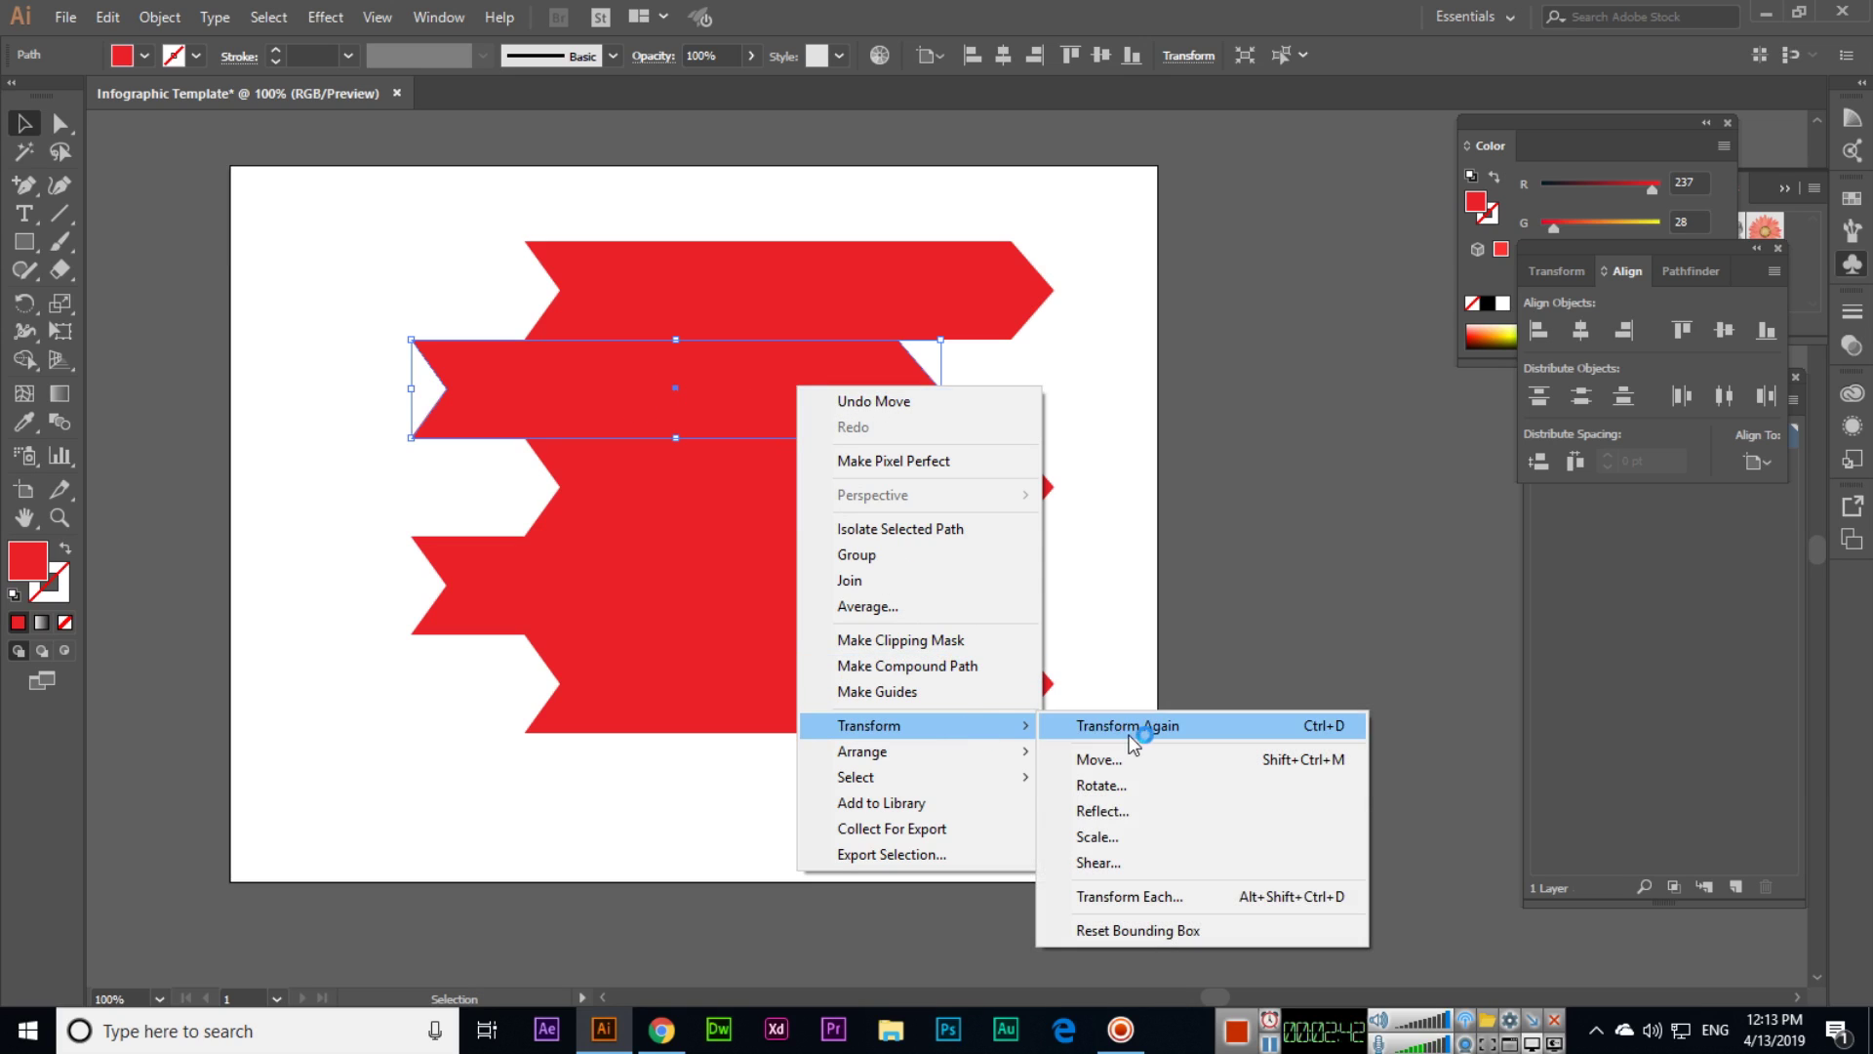
left_click(1120, 802)
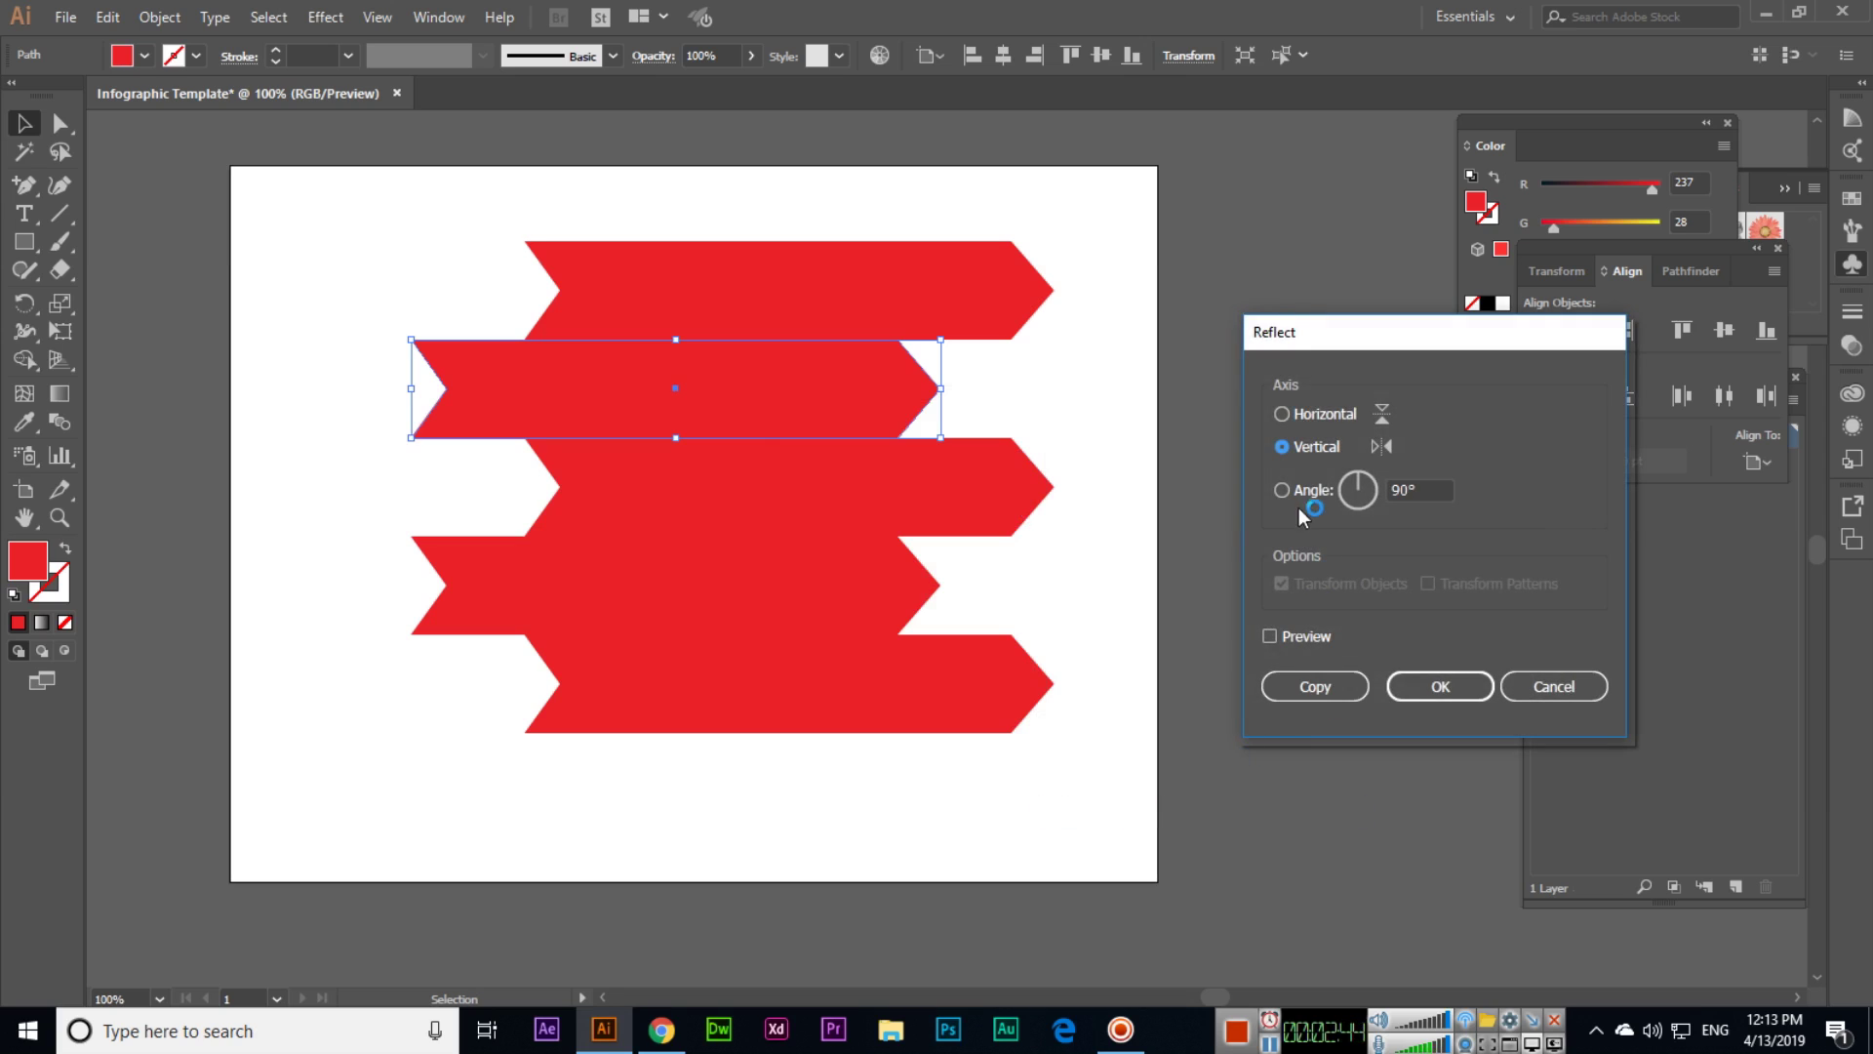
left_click(1272, 636)
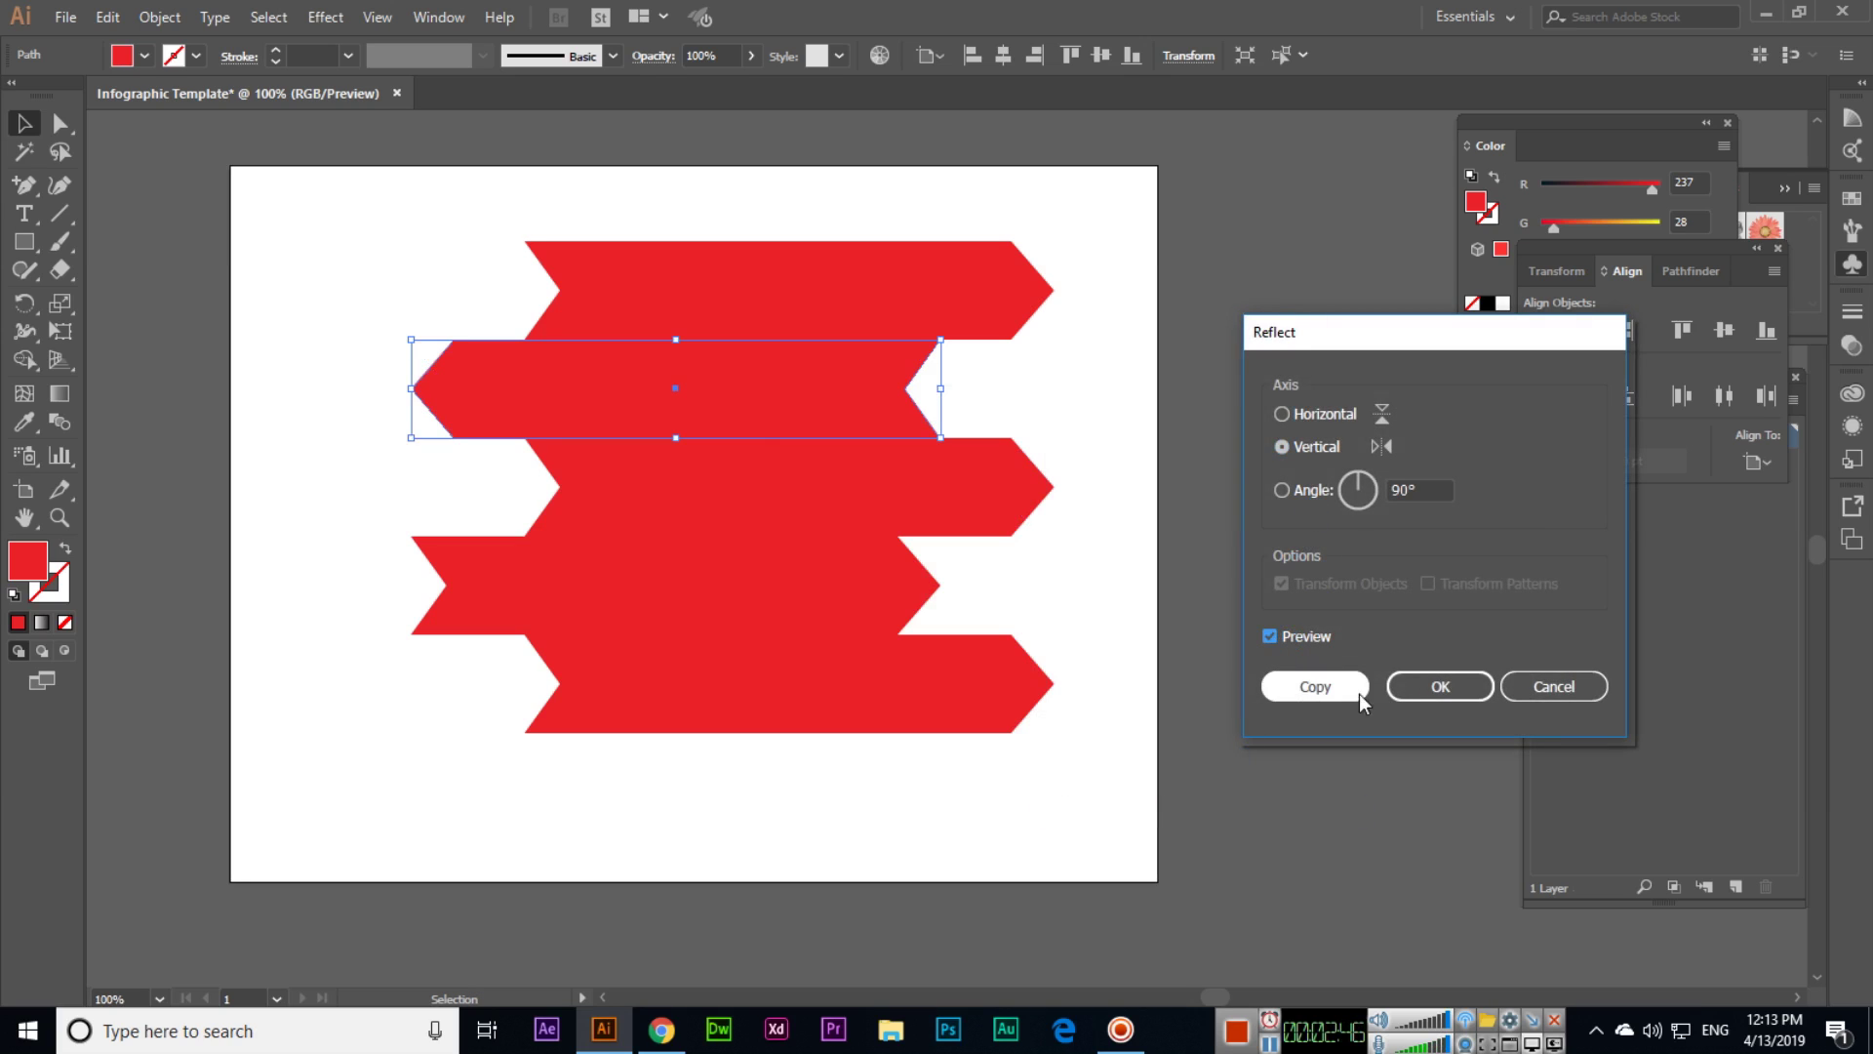
left_click(1436, 689)
- Reflect the fourth banner the same way, then deselect everything
left_click(504, 618)
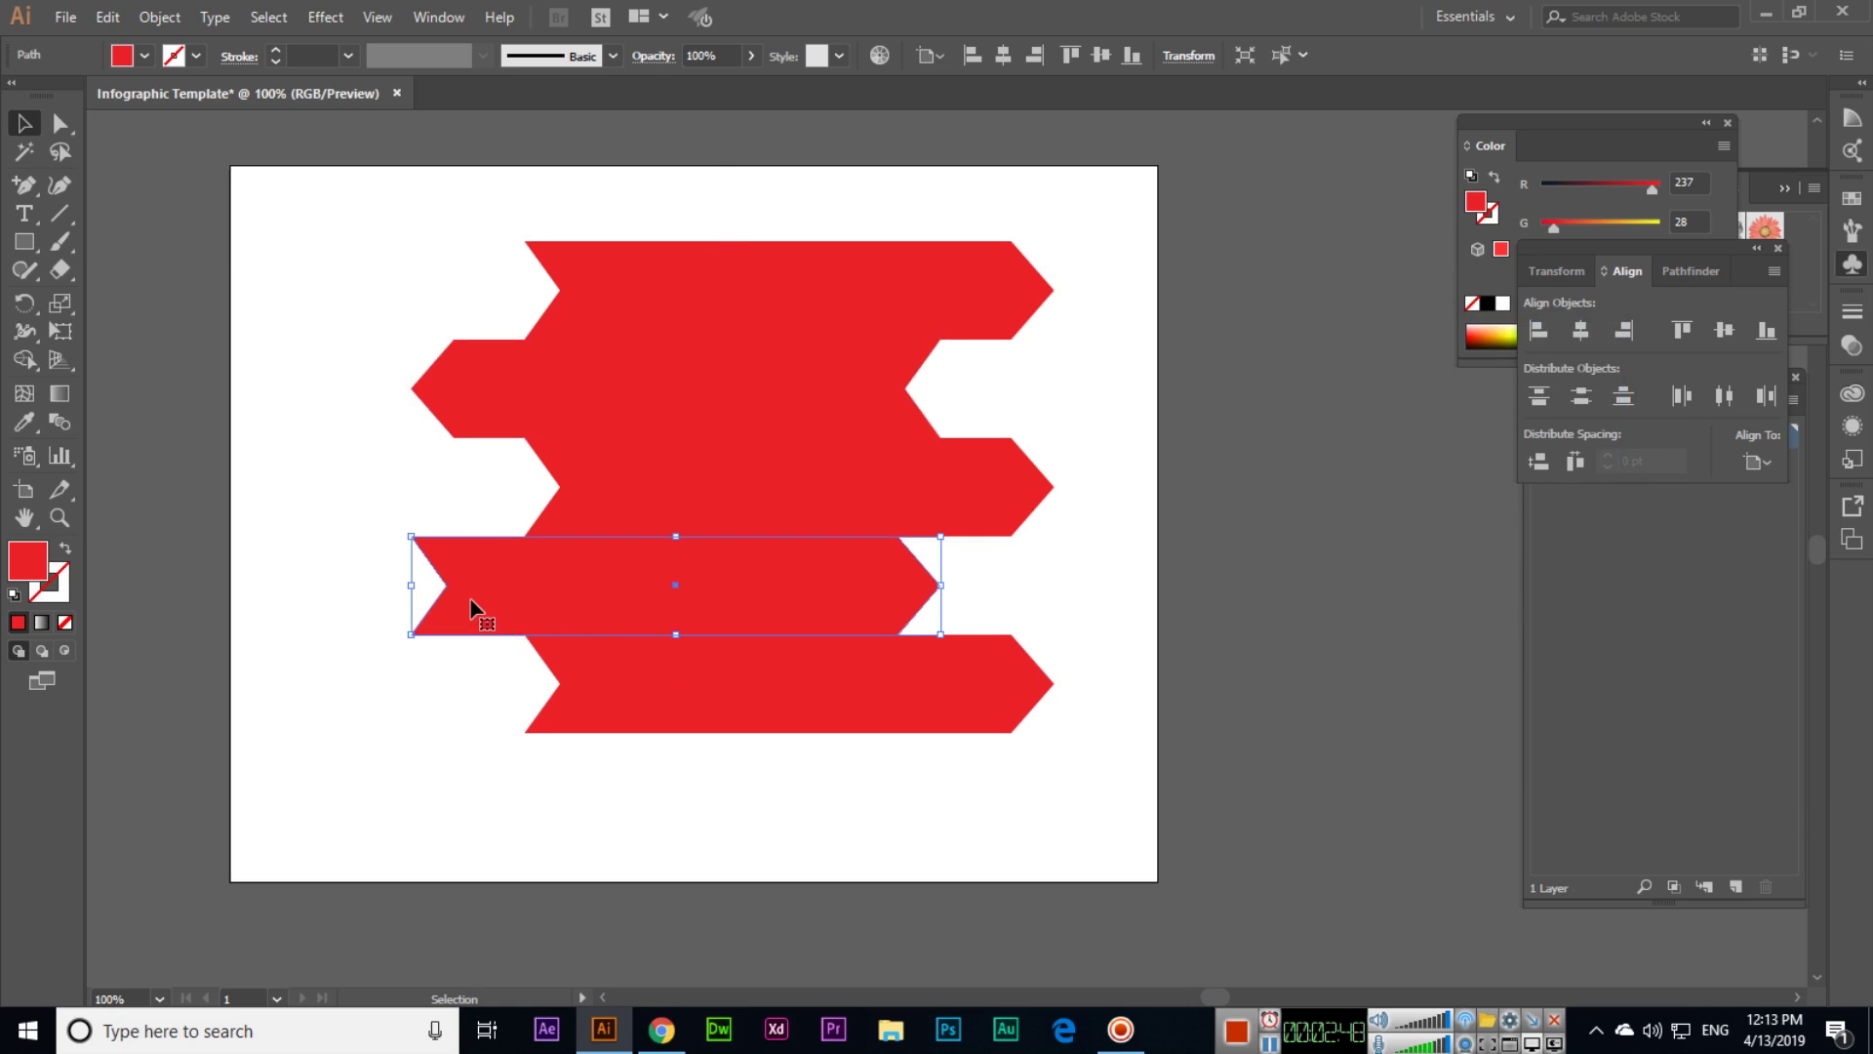
right_click(472, 600)
mouse_move(599, 464)
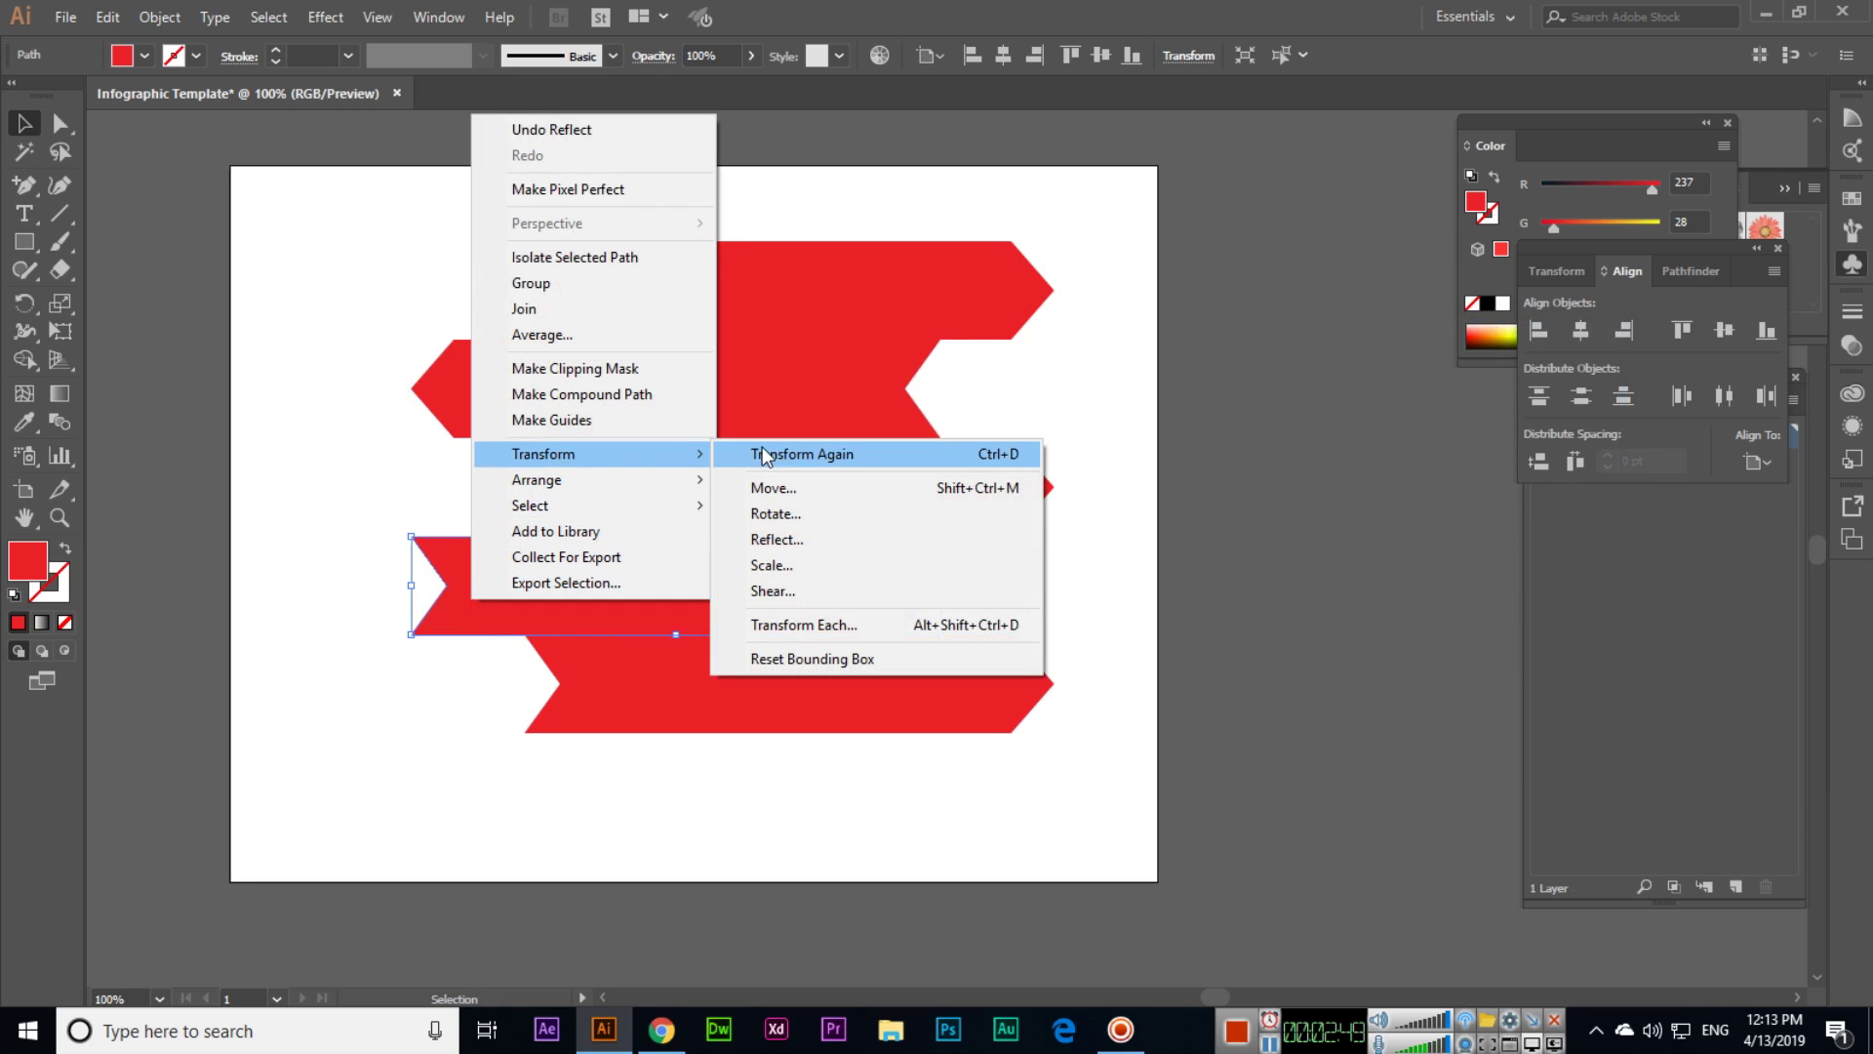
left_click(778, 539)
left_click(1431, 686)
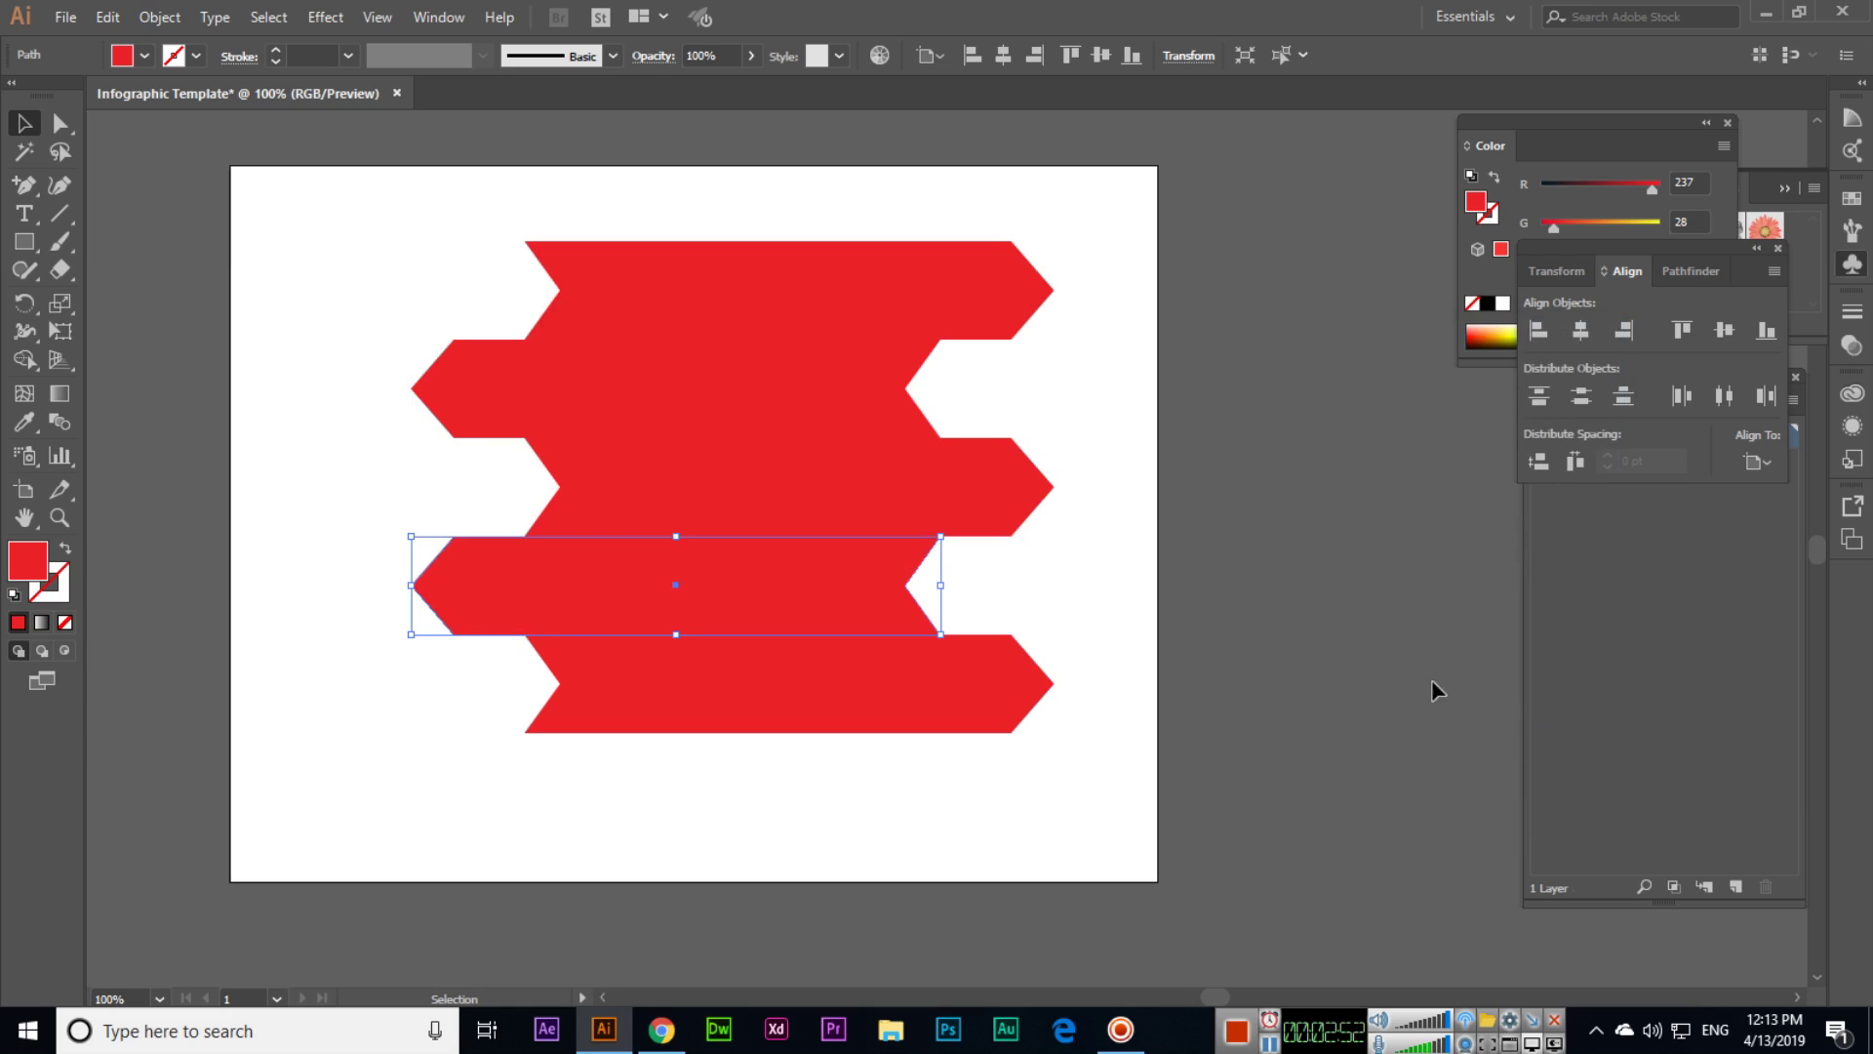
left_click(1082, 572)
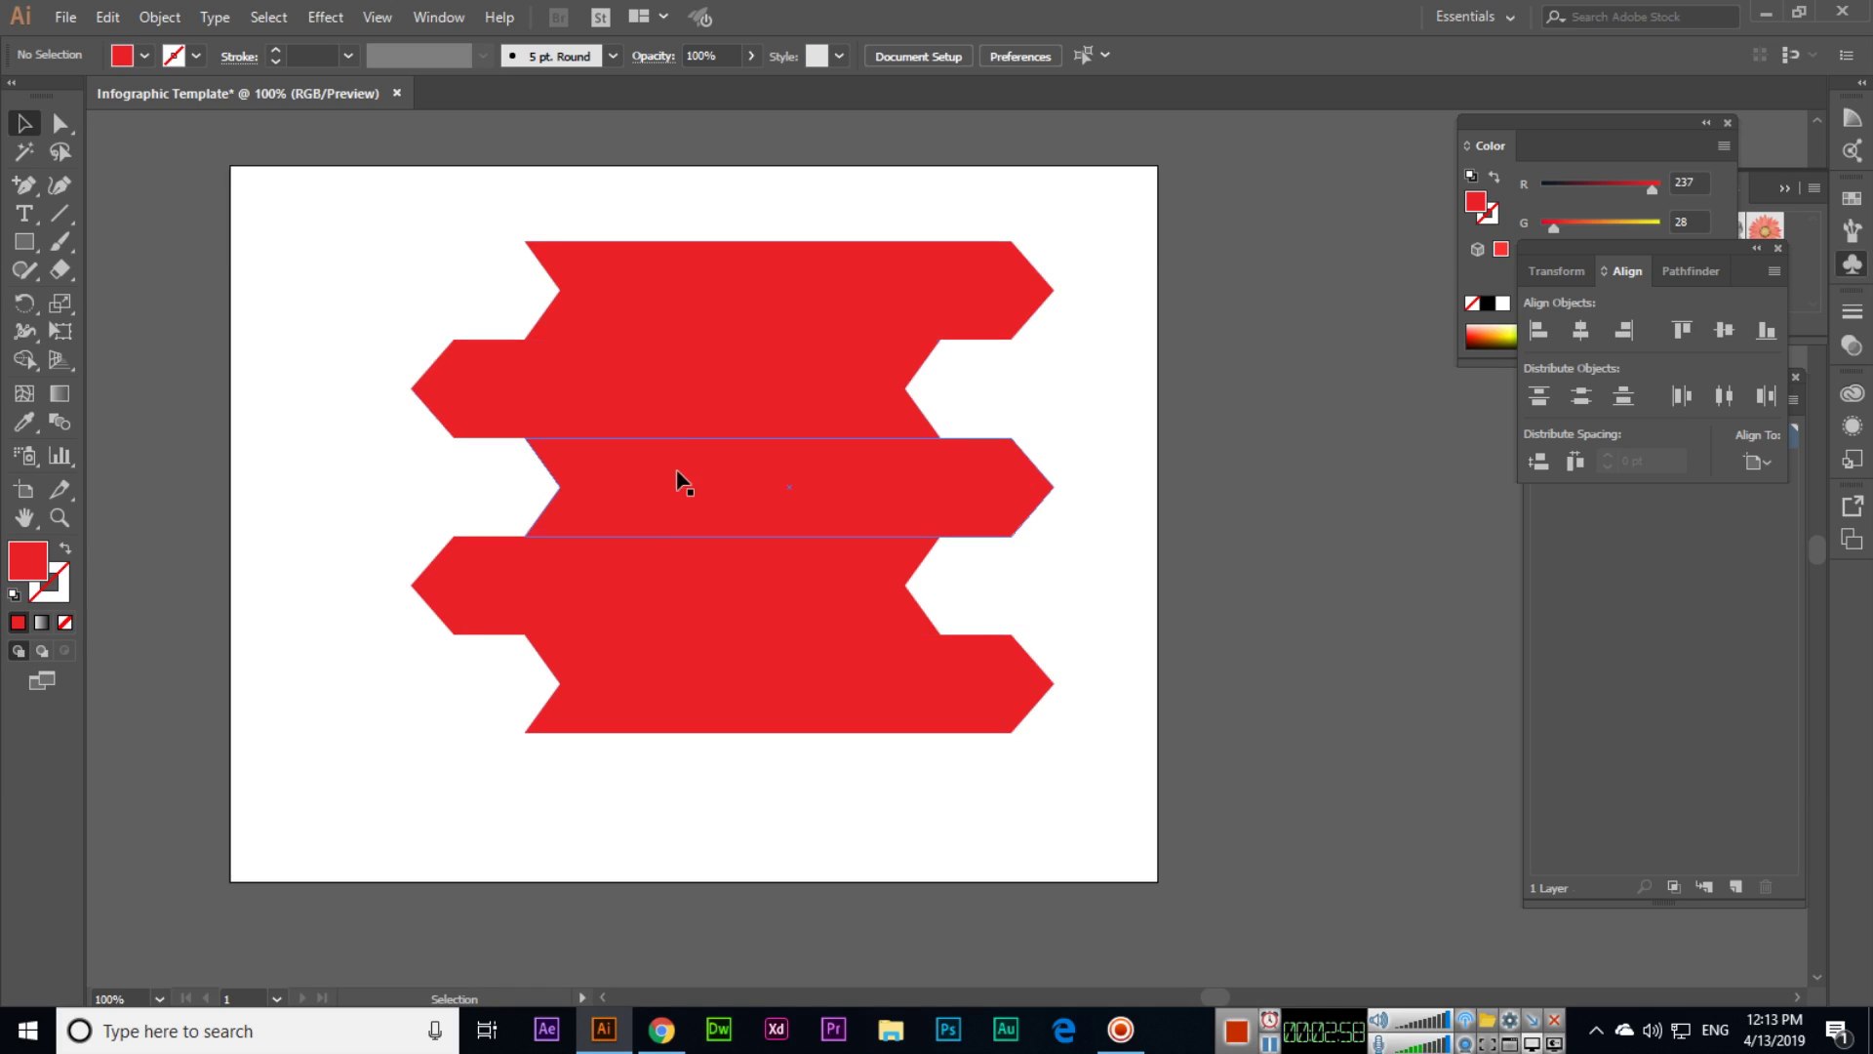
- Show the Swatches panel and open the Color Combinations gradient library beside it
left_click(449, 17)
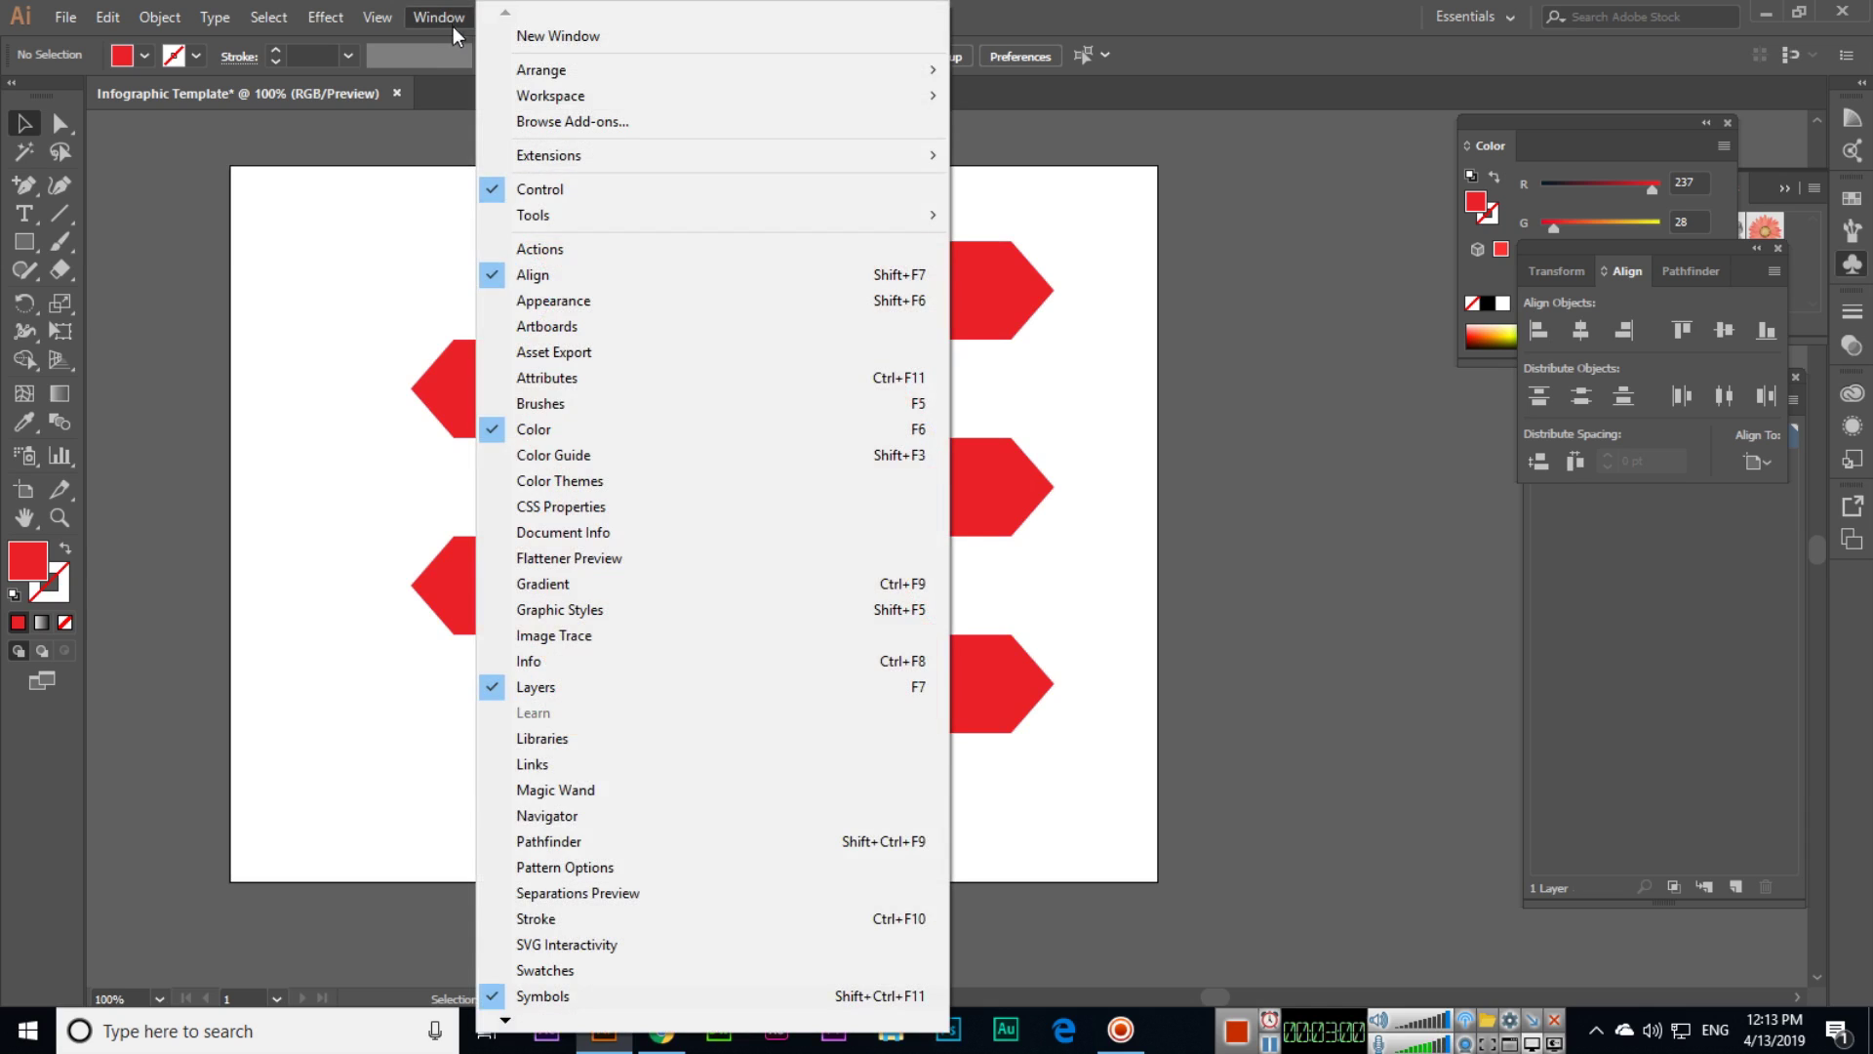
left_click(683, 970)
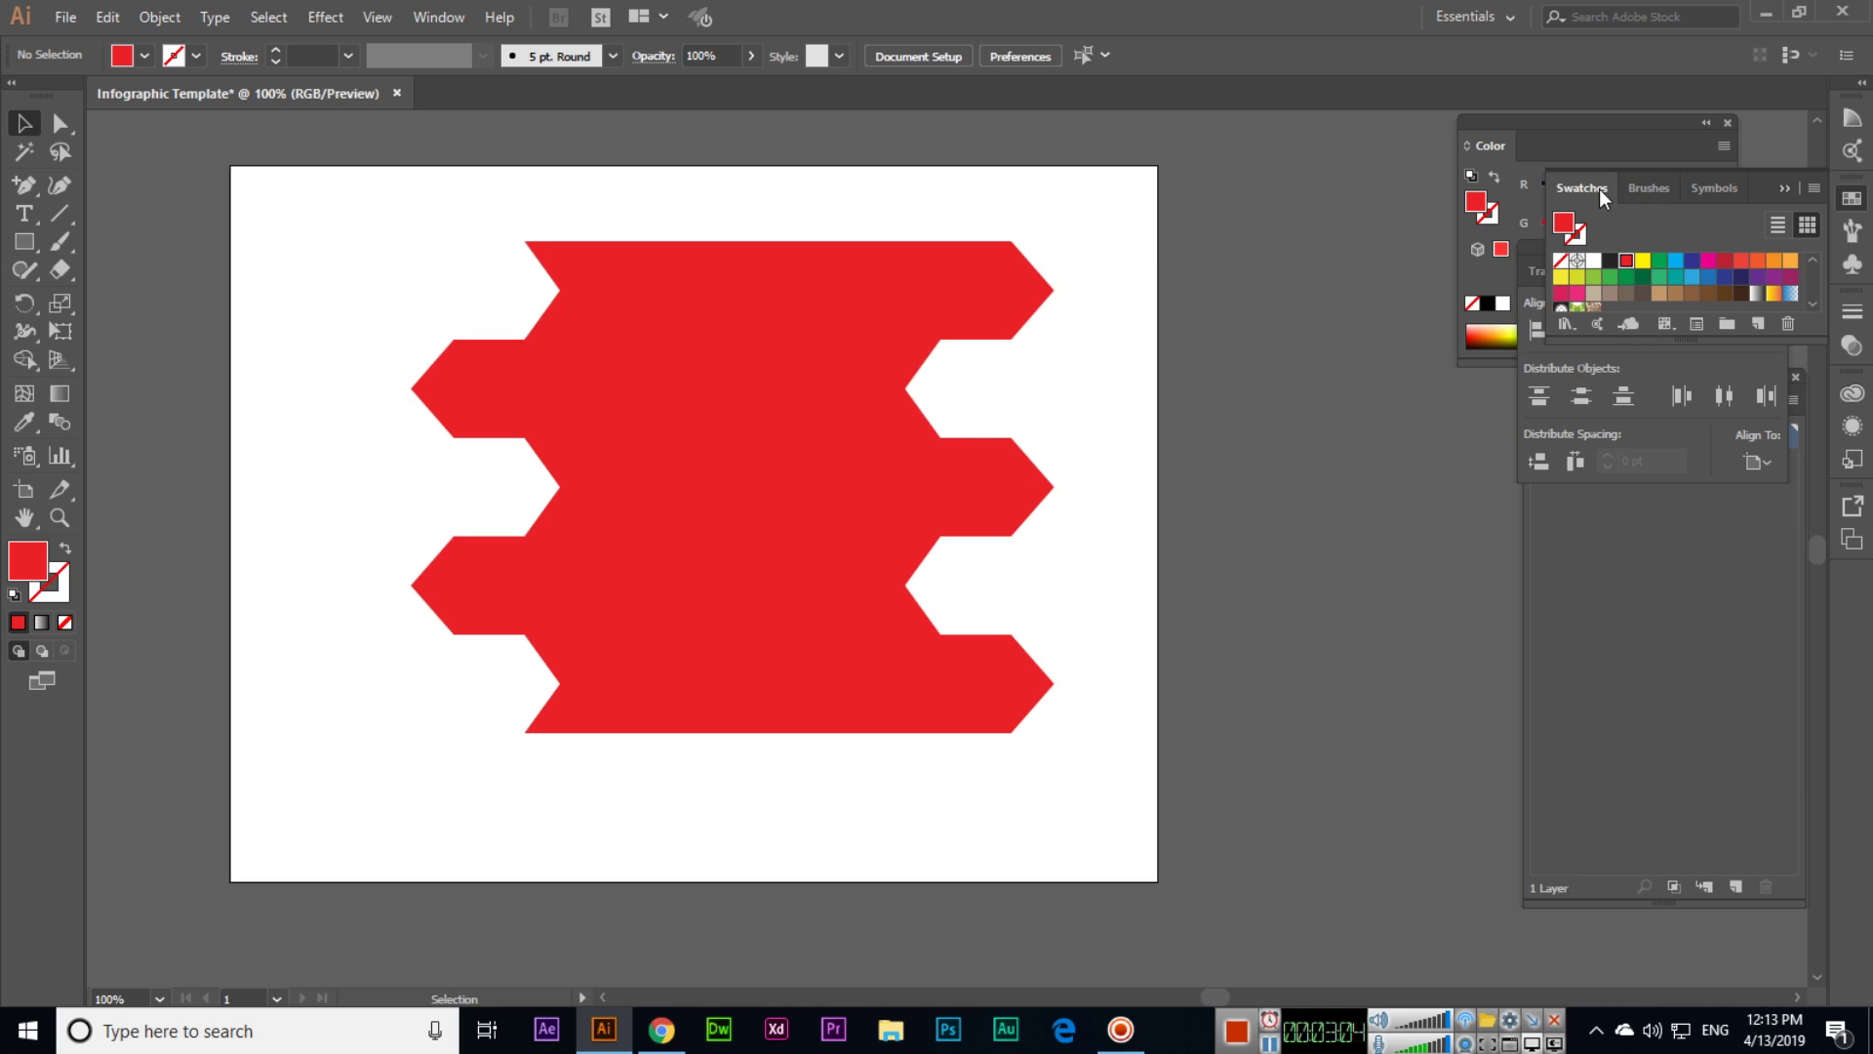
left_click(1812, 189)
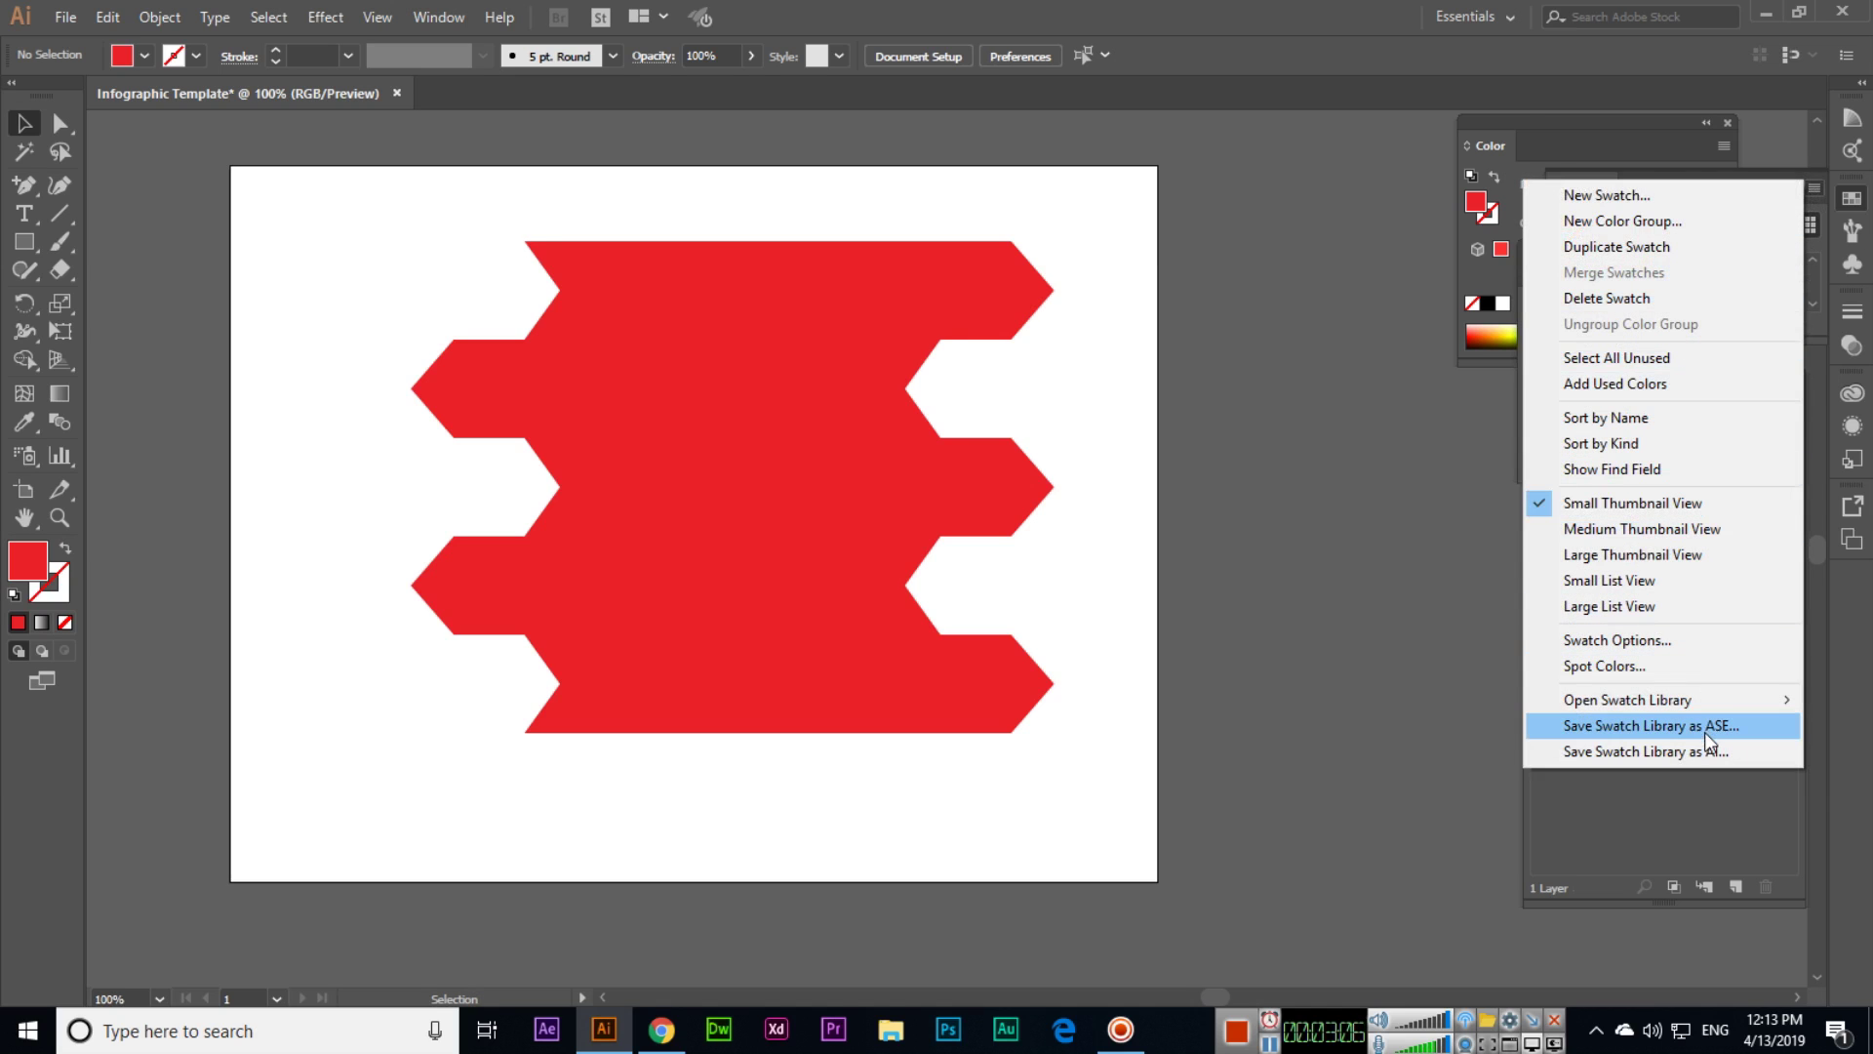
mouse_move(1701, 702)
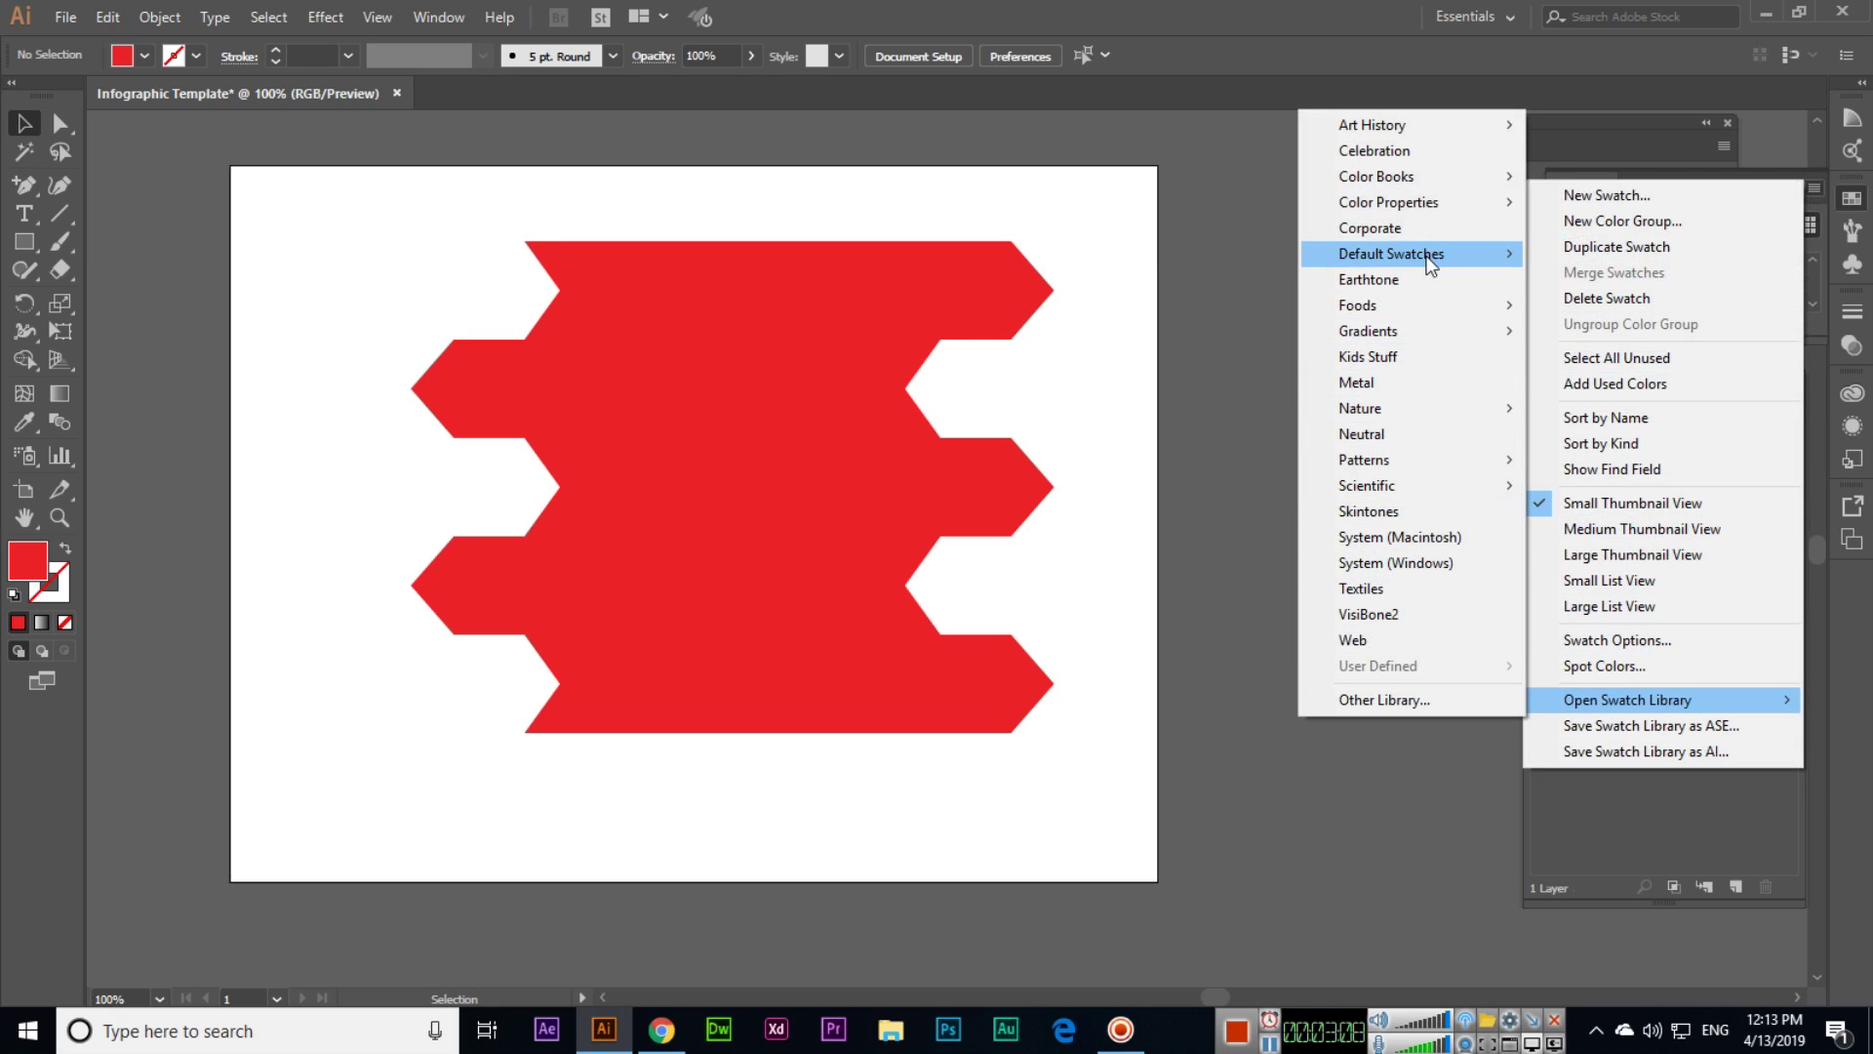
mouse_move(1426, 334)
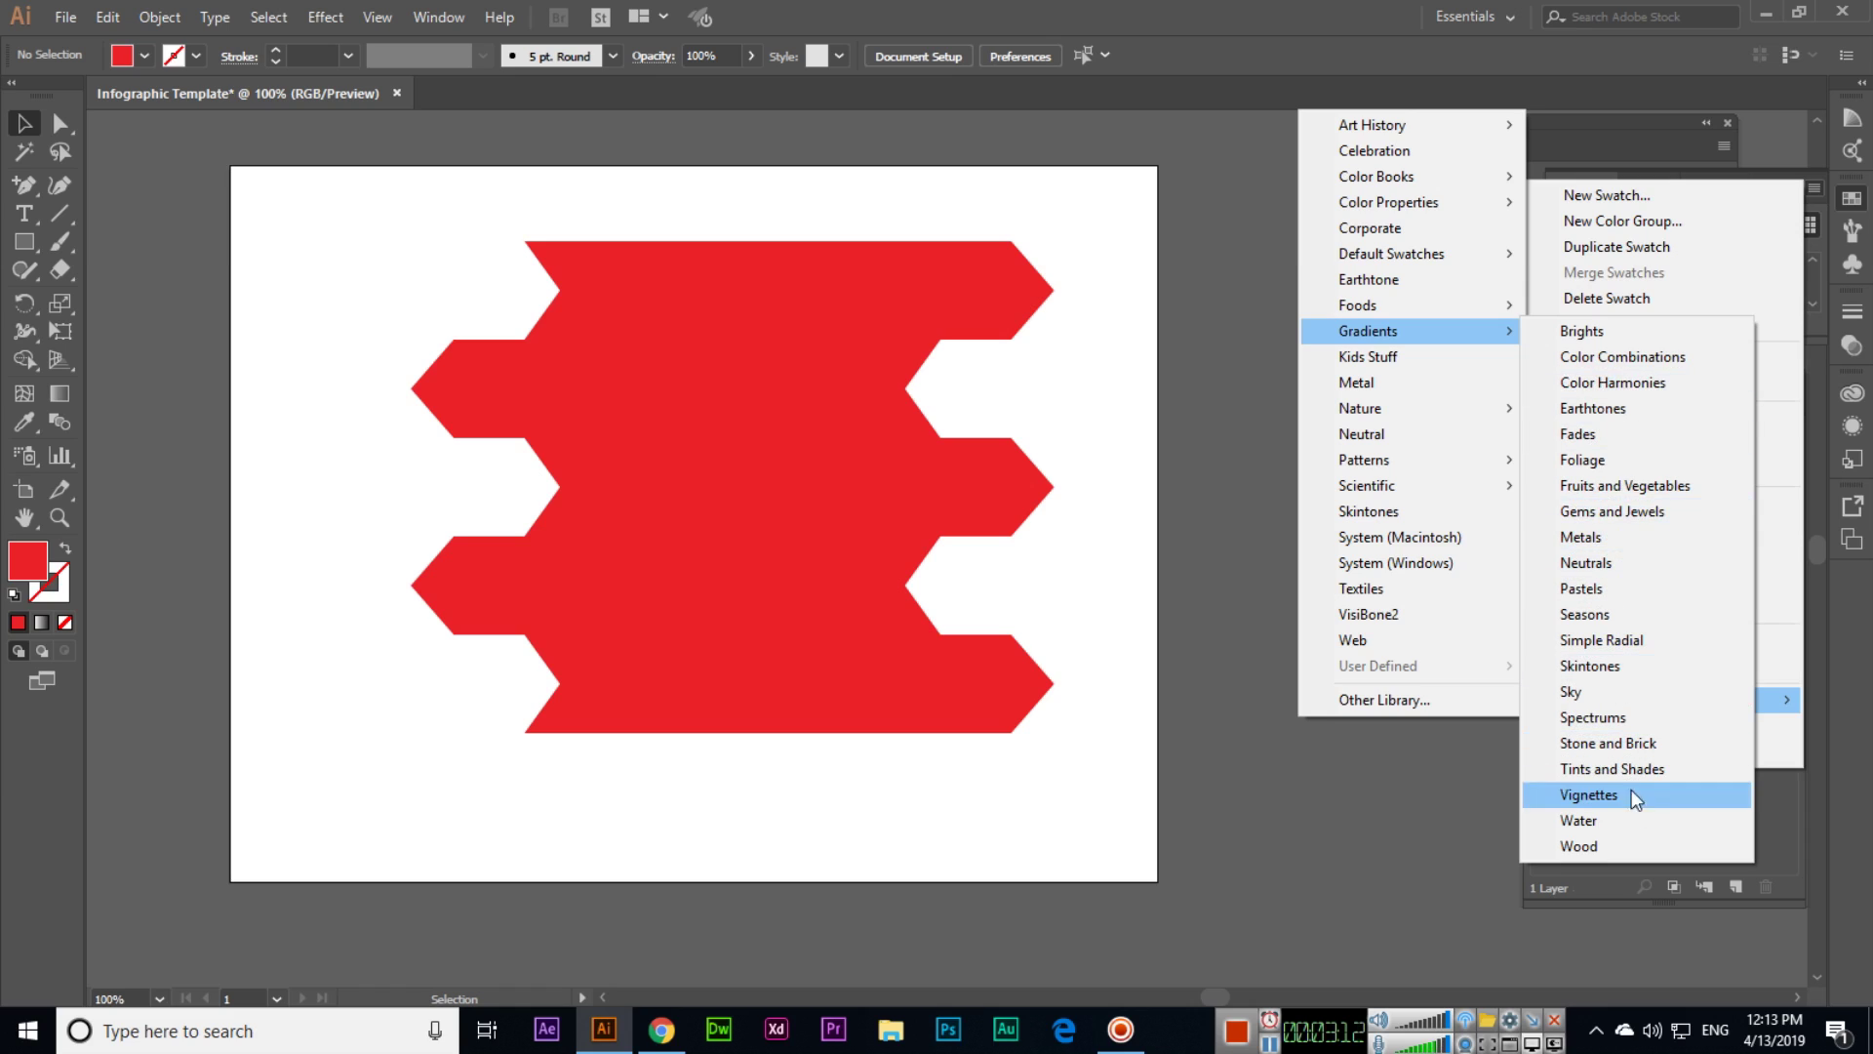
left_click(1653, 357)
left_click_drag(992, 442, 1347, 328)
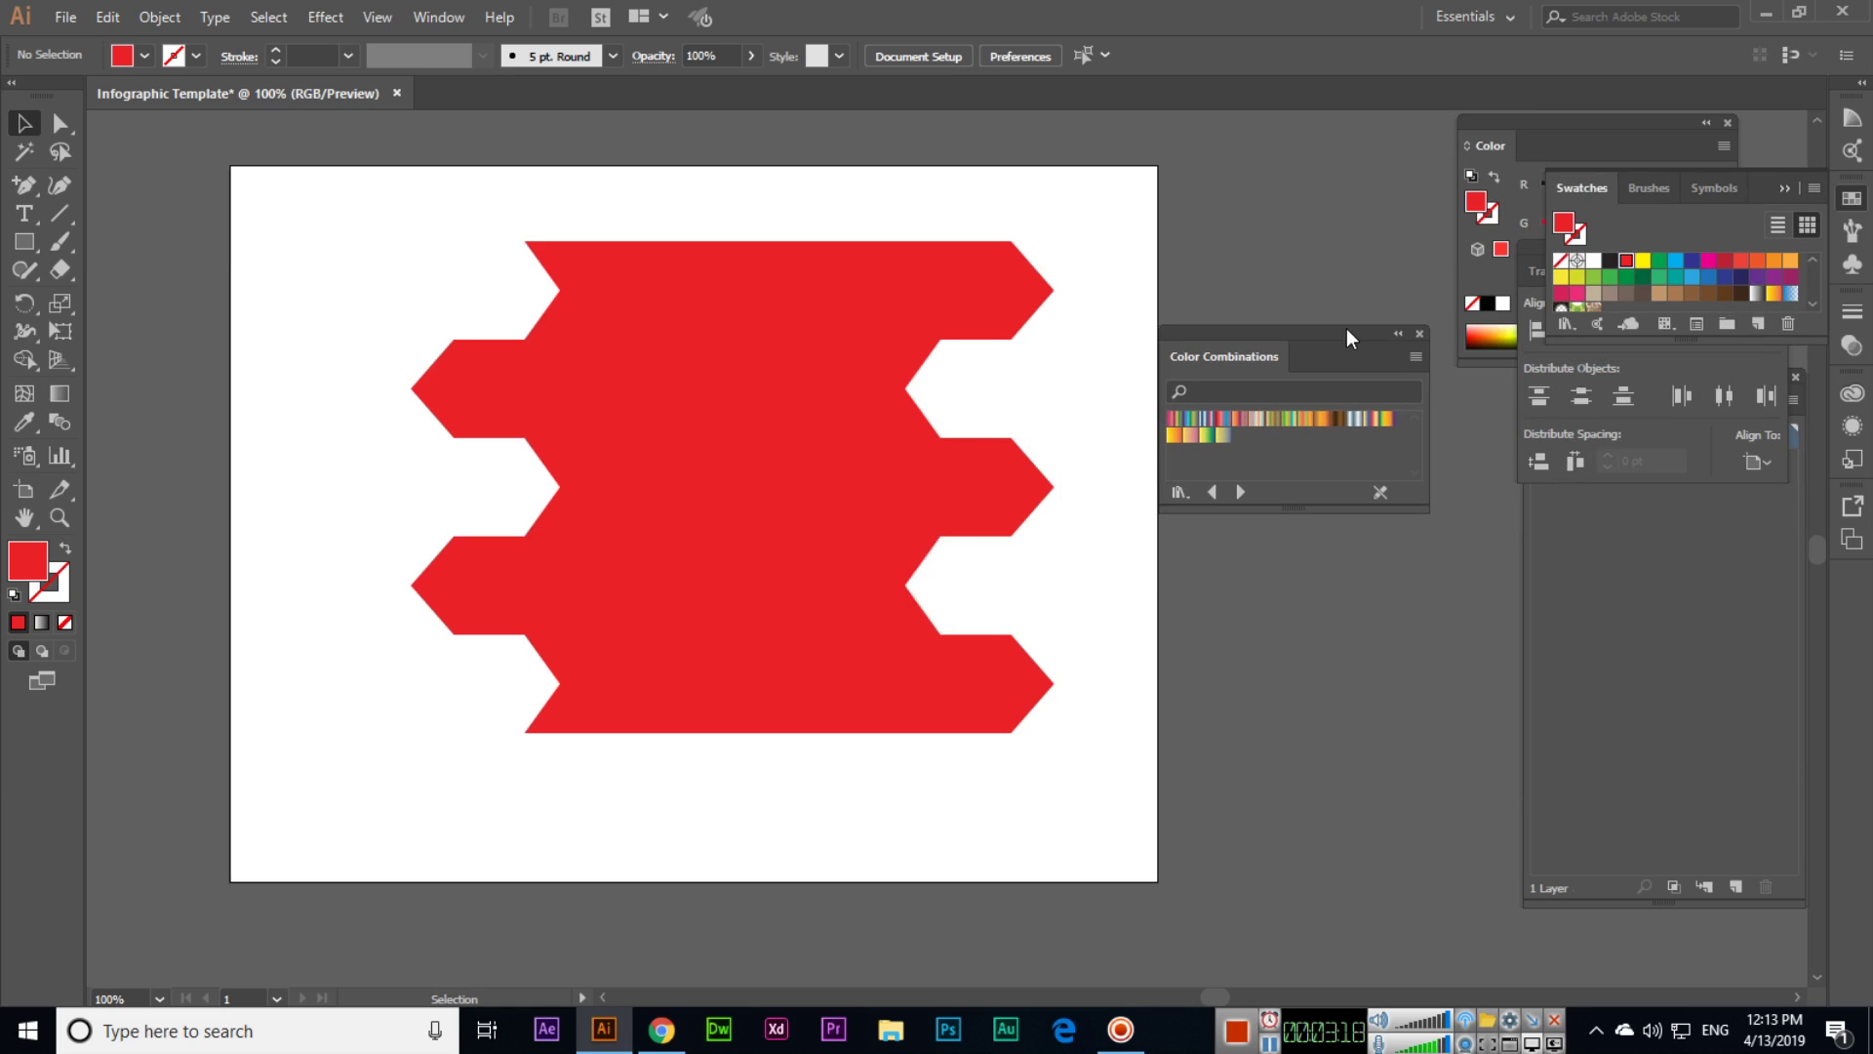
- Open the Fades and Color Harmonies gradient swatch libraries
left_click(1815, 196)
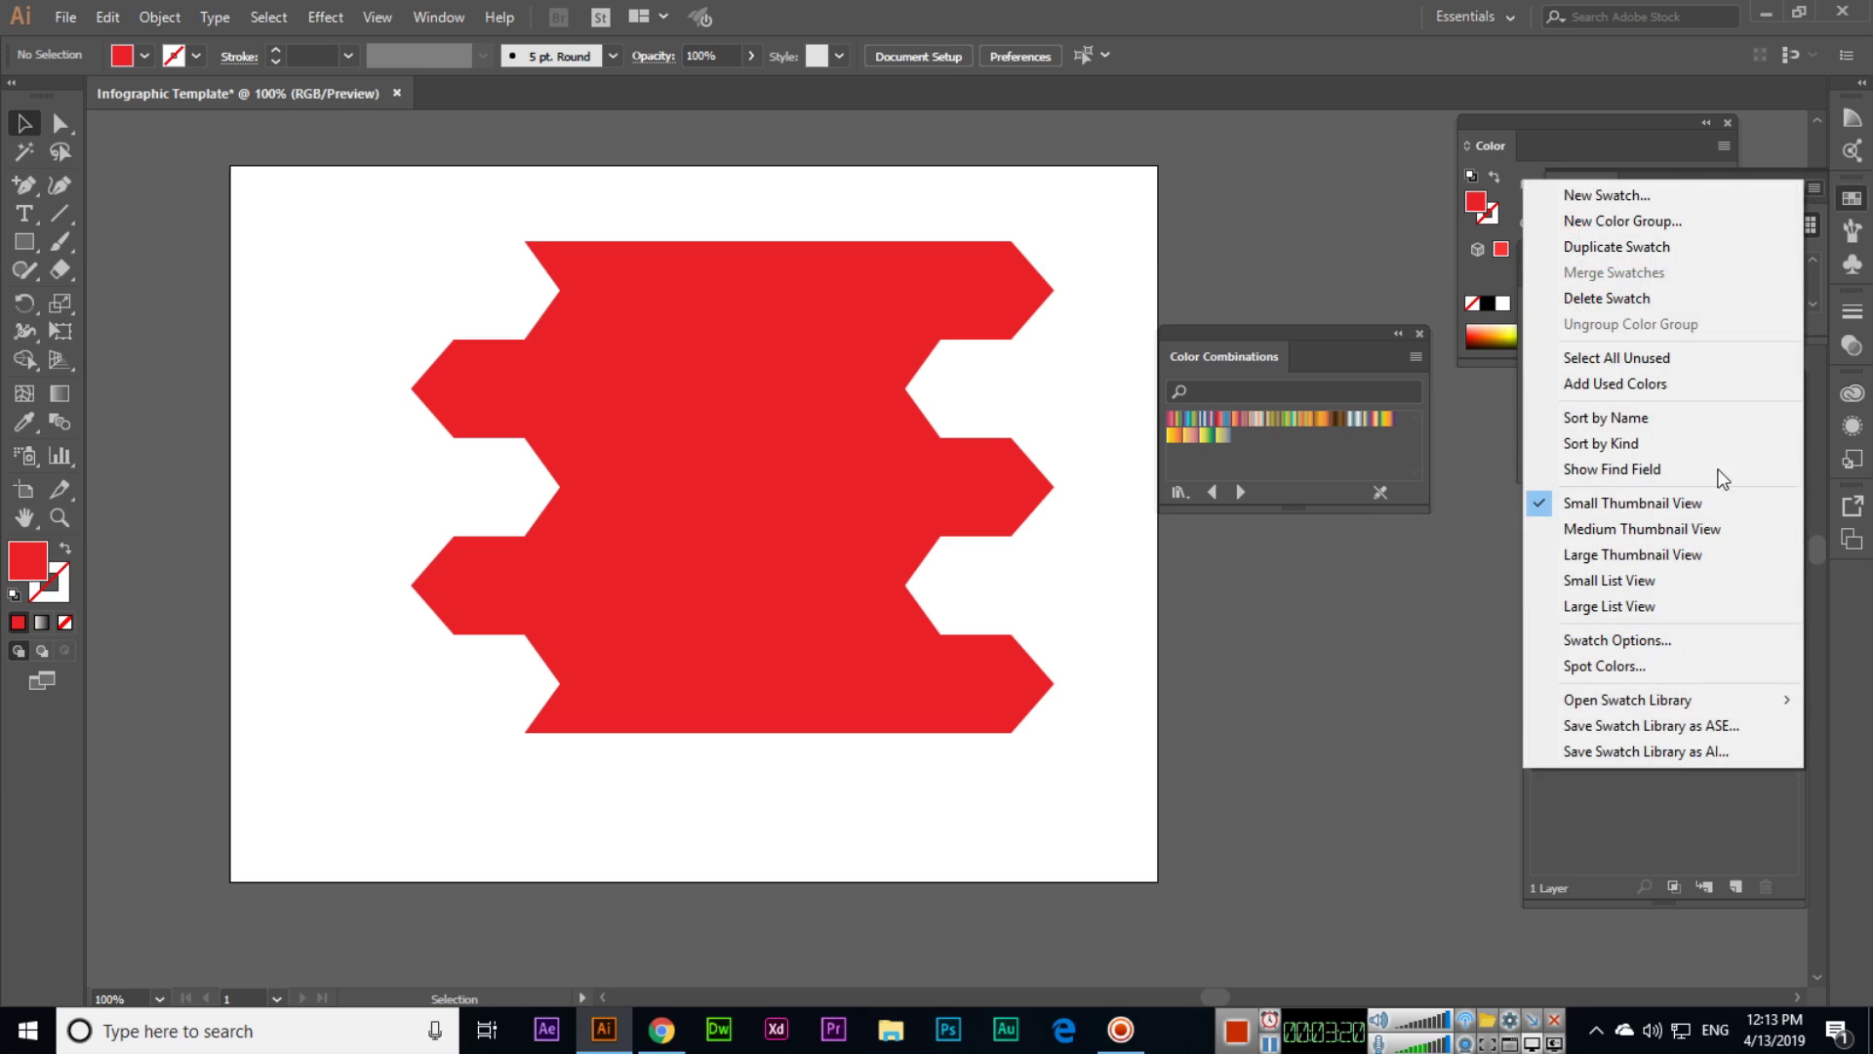
mouse_move(1678, 700)
mouse_move(1410, 328)
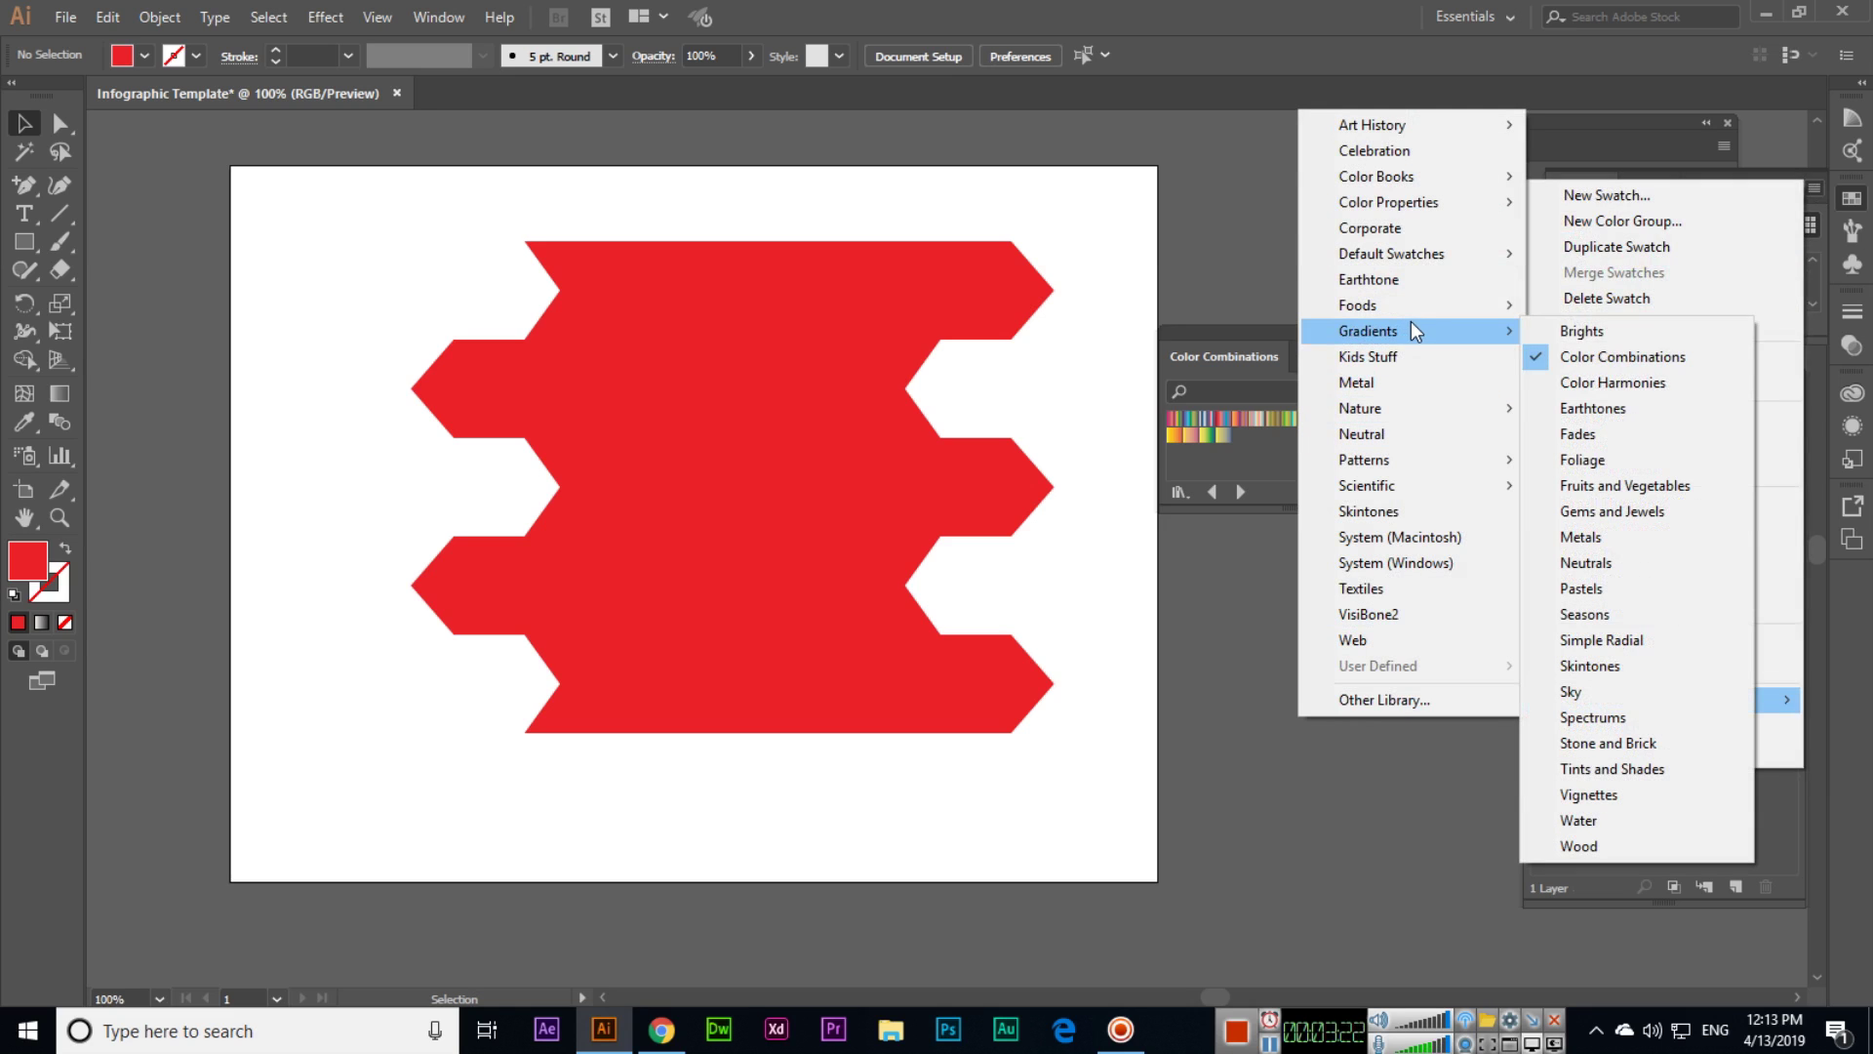
left_click(1618, 439)
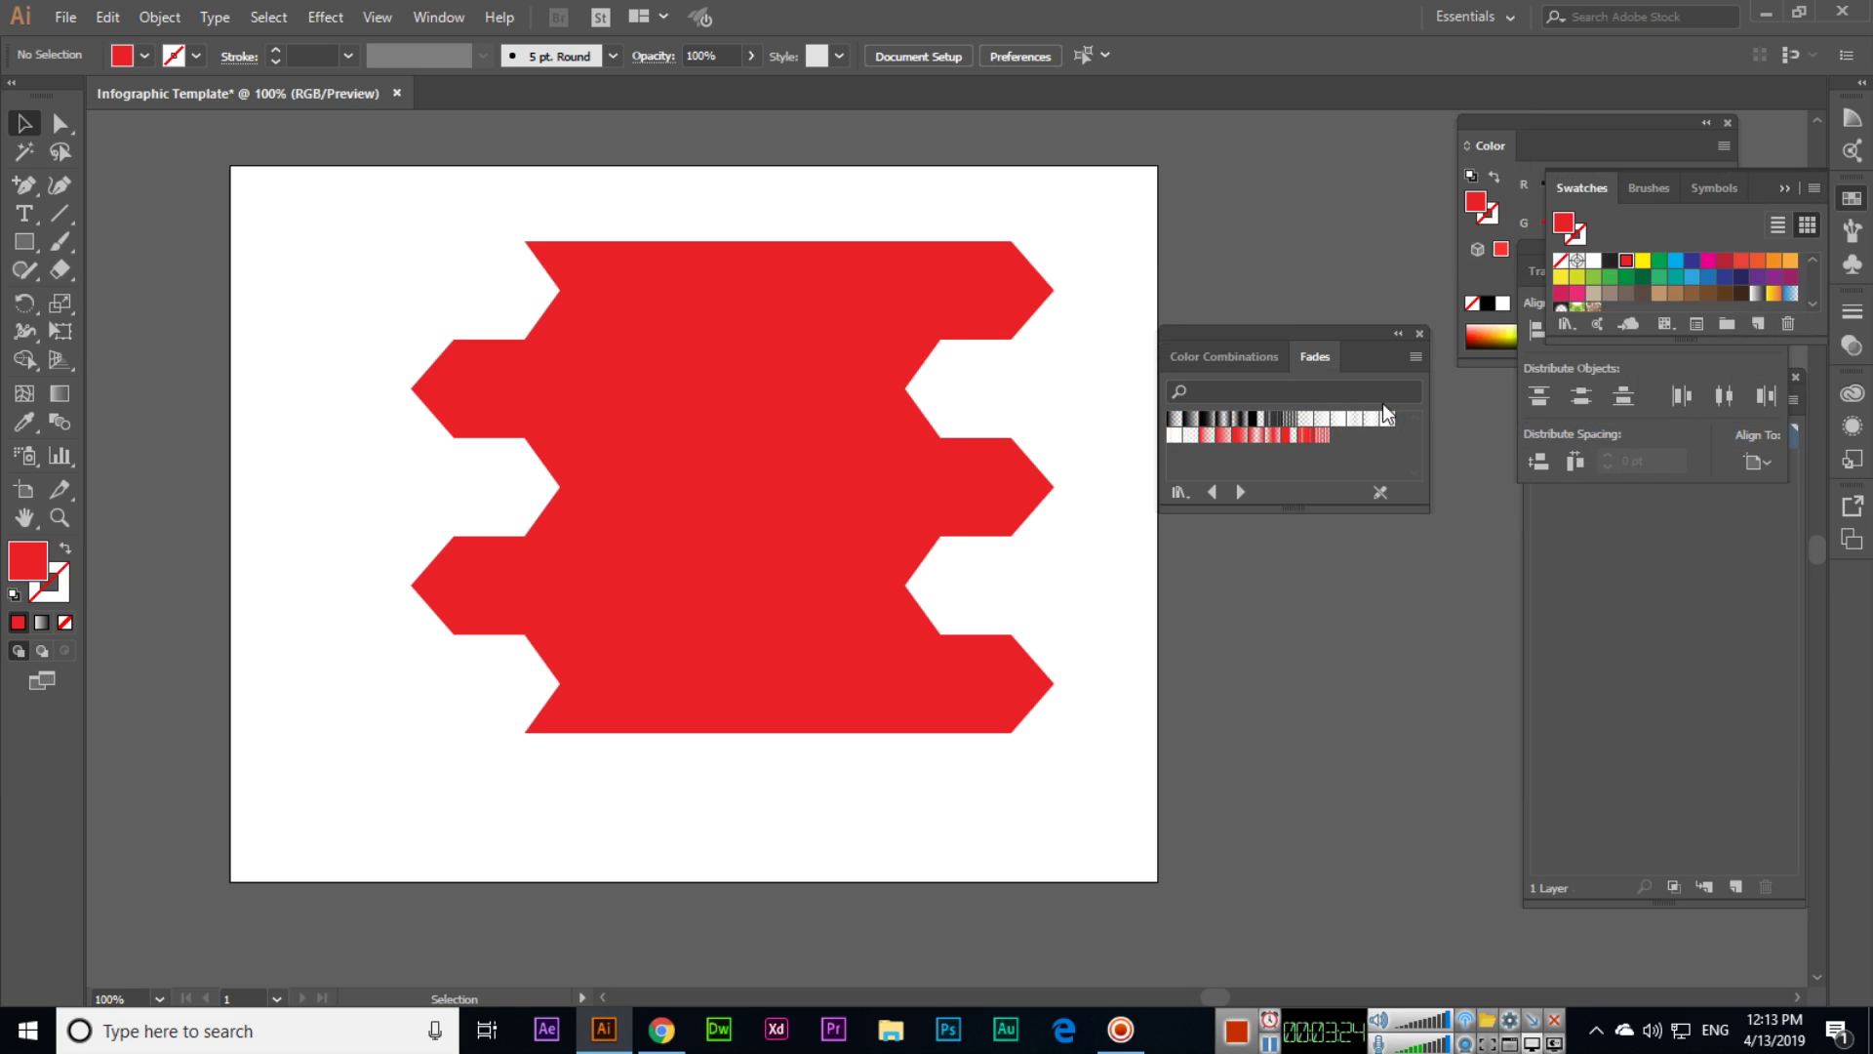
left_click(1815, 192)
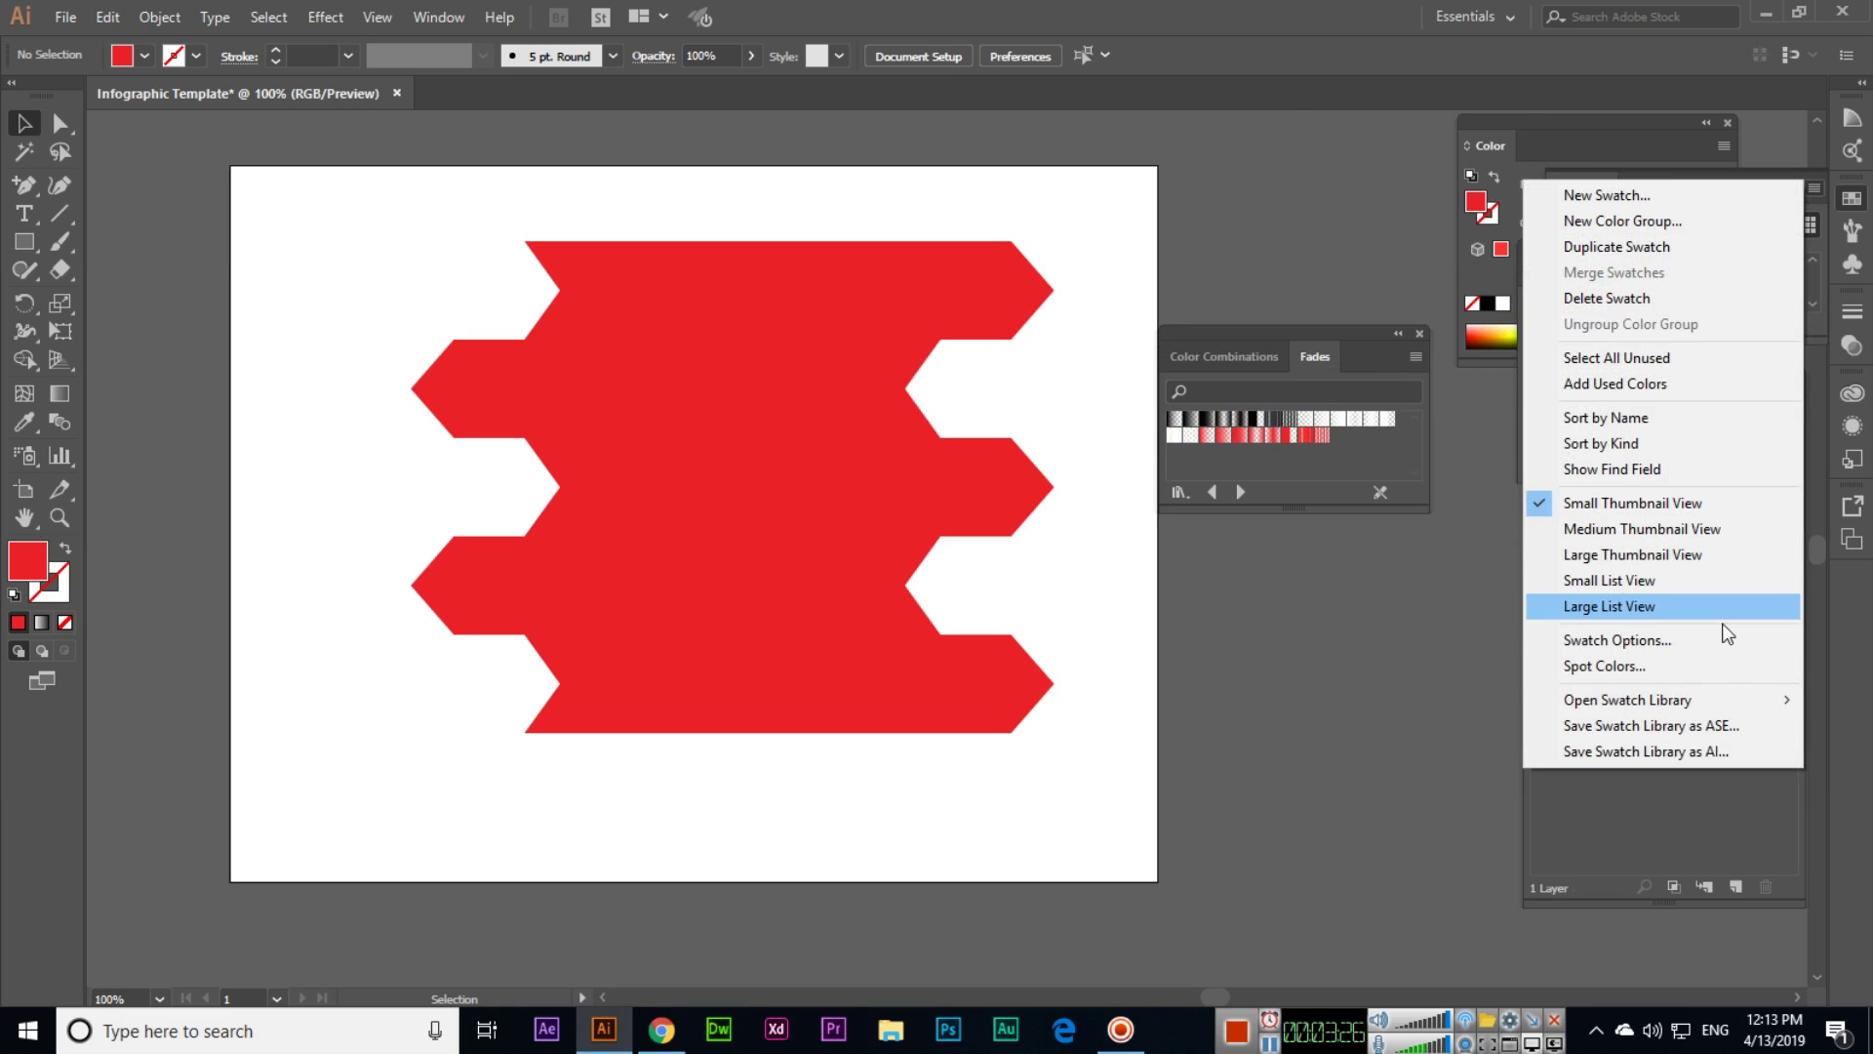
mouse_move(1715, 694)
mouse_move(1520, 325)
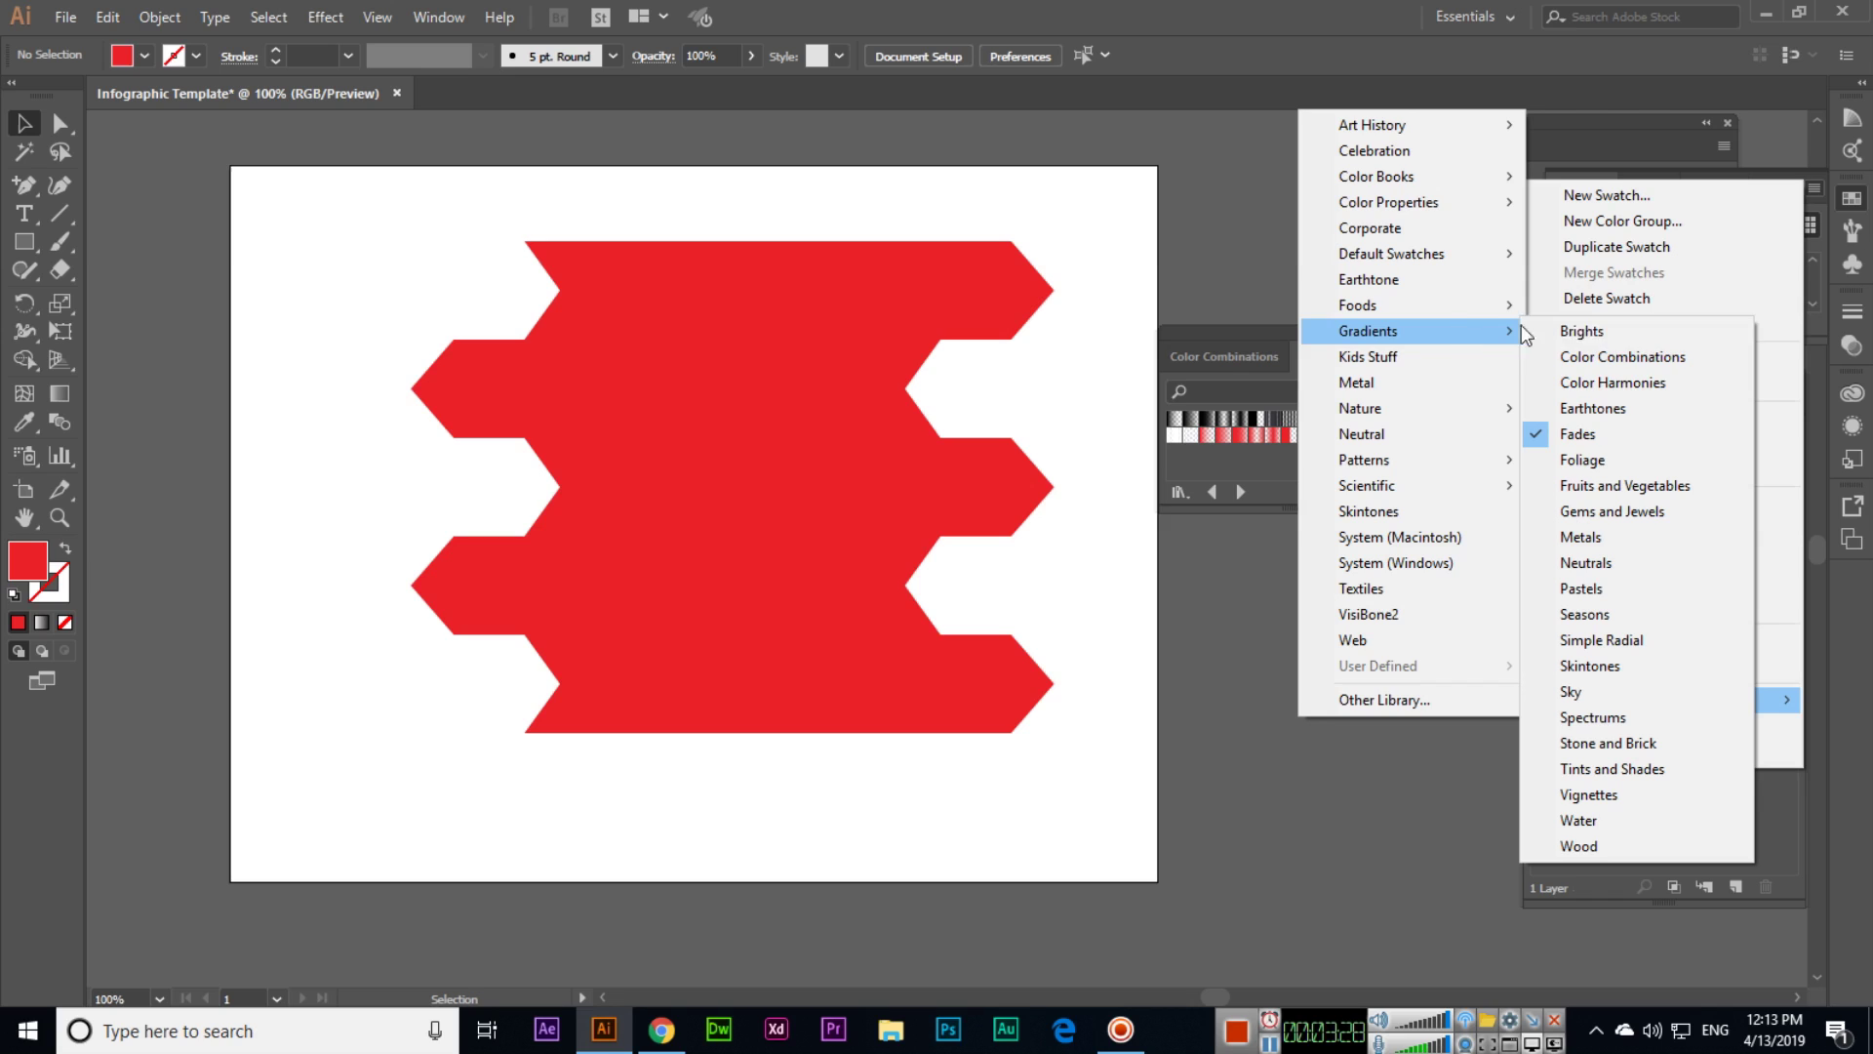
left_click(1637, 380)
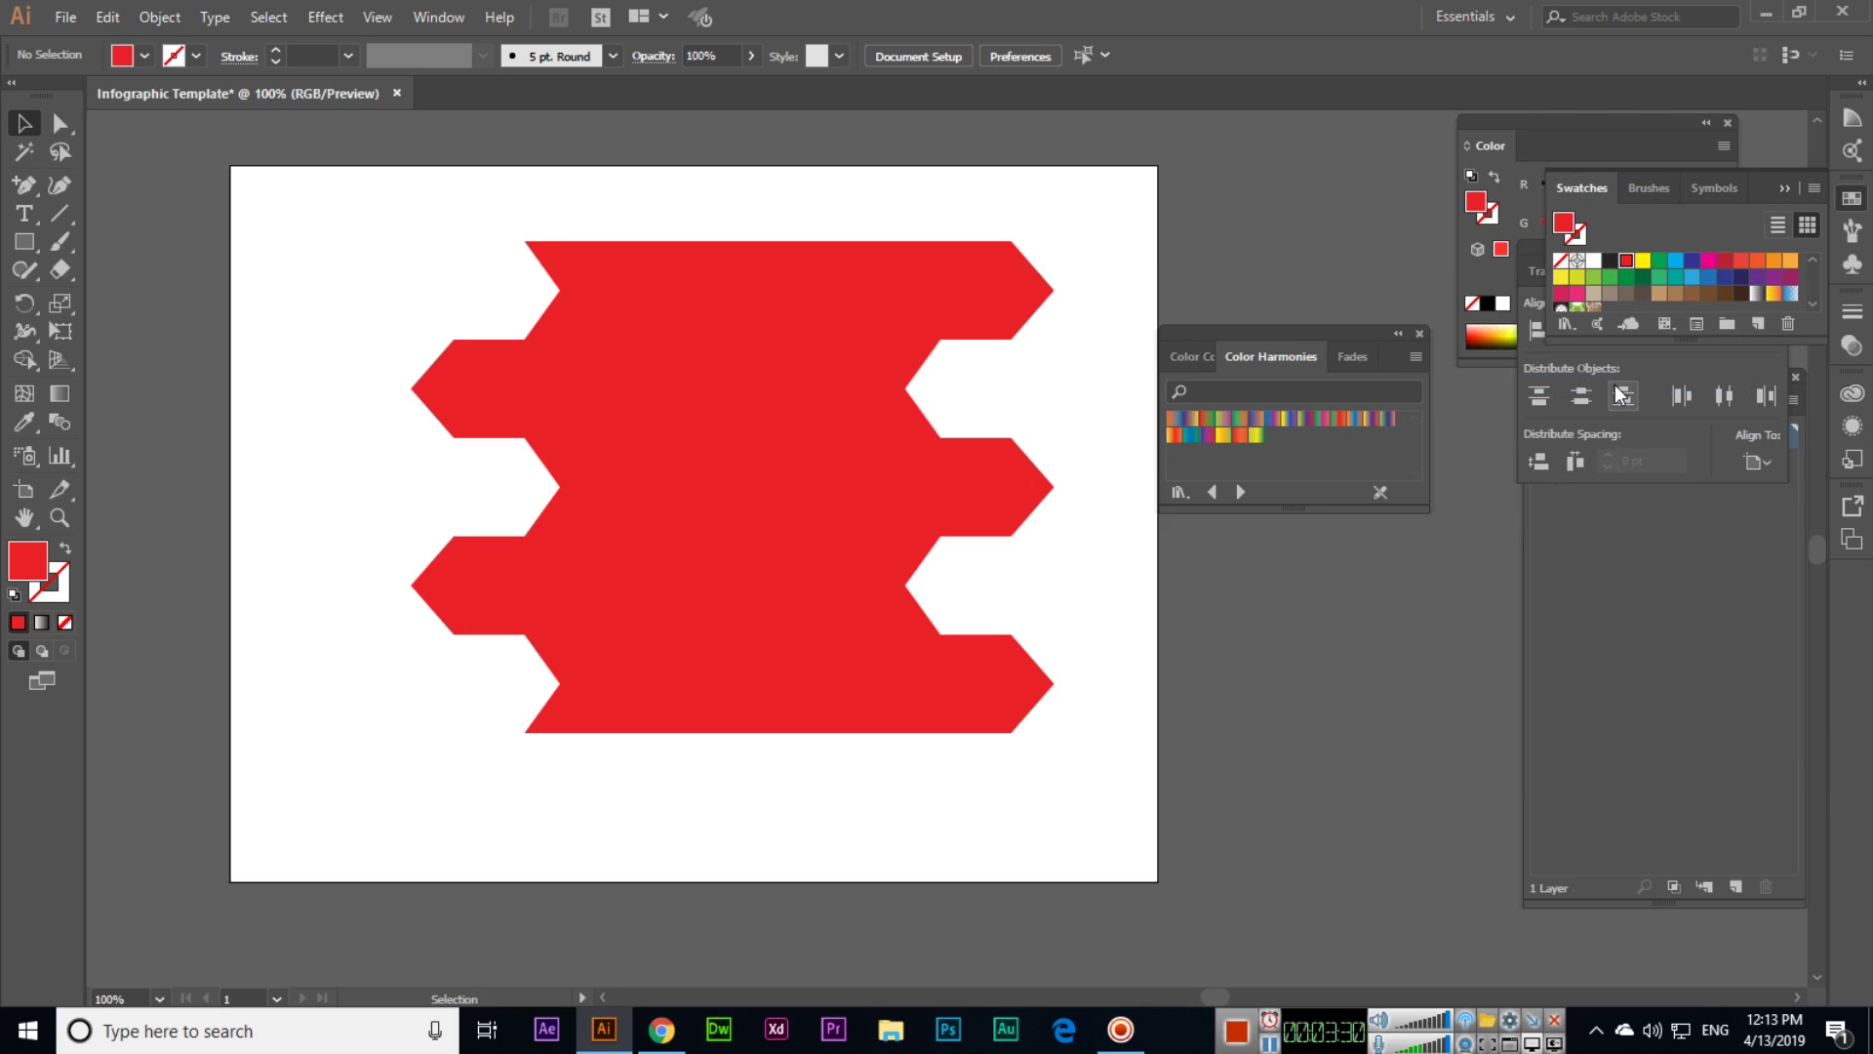
- Open the Neutrals and Seasons gradient swatch libraries
left_click(1815, 192)
mouse_move(1654, 695)
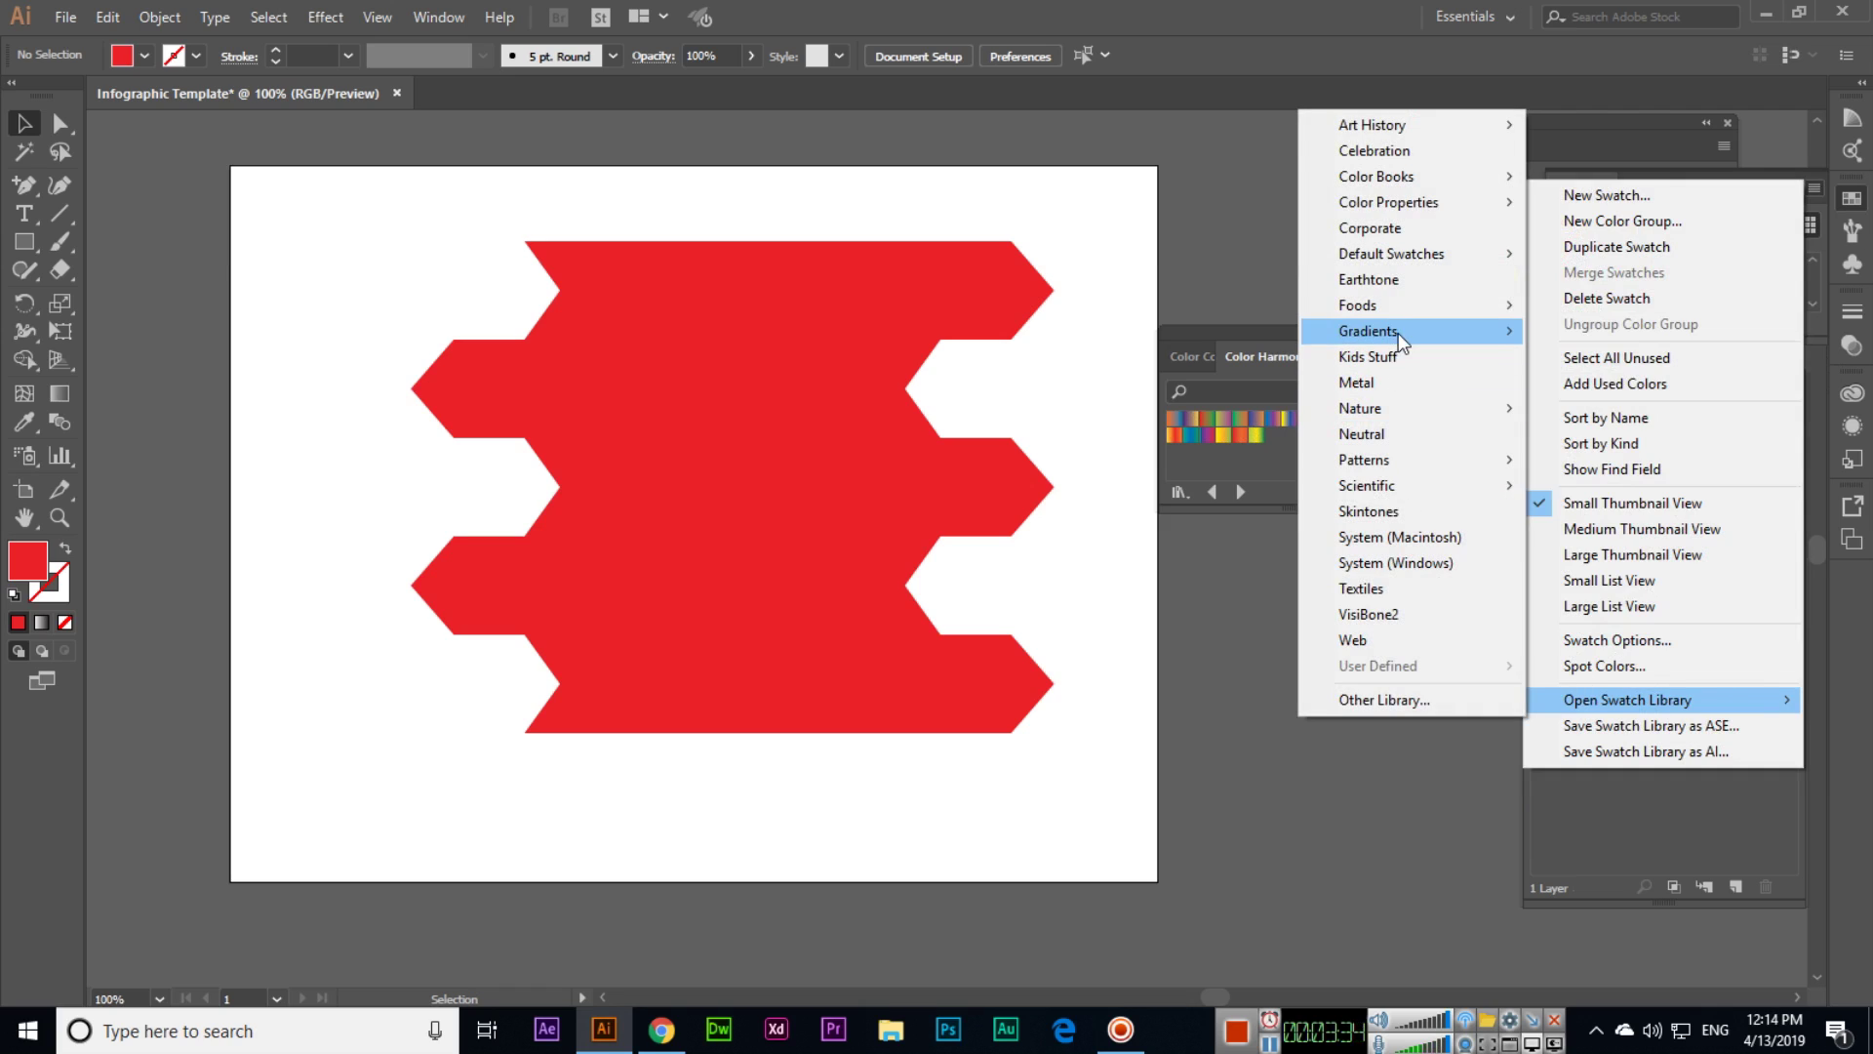
mouse_move(1398, 334)
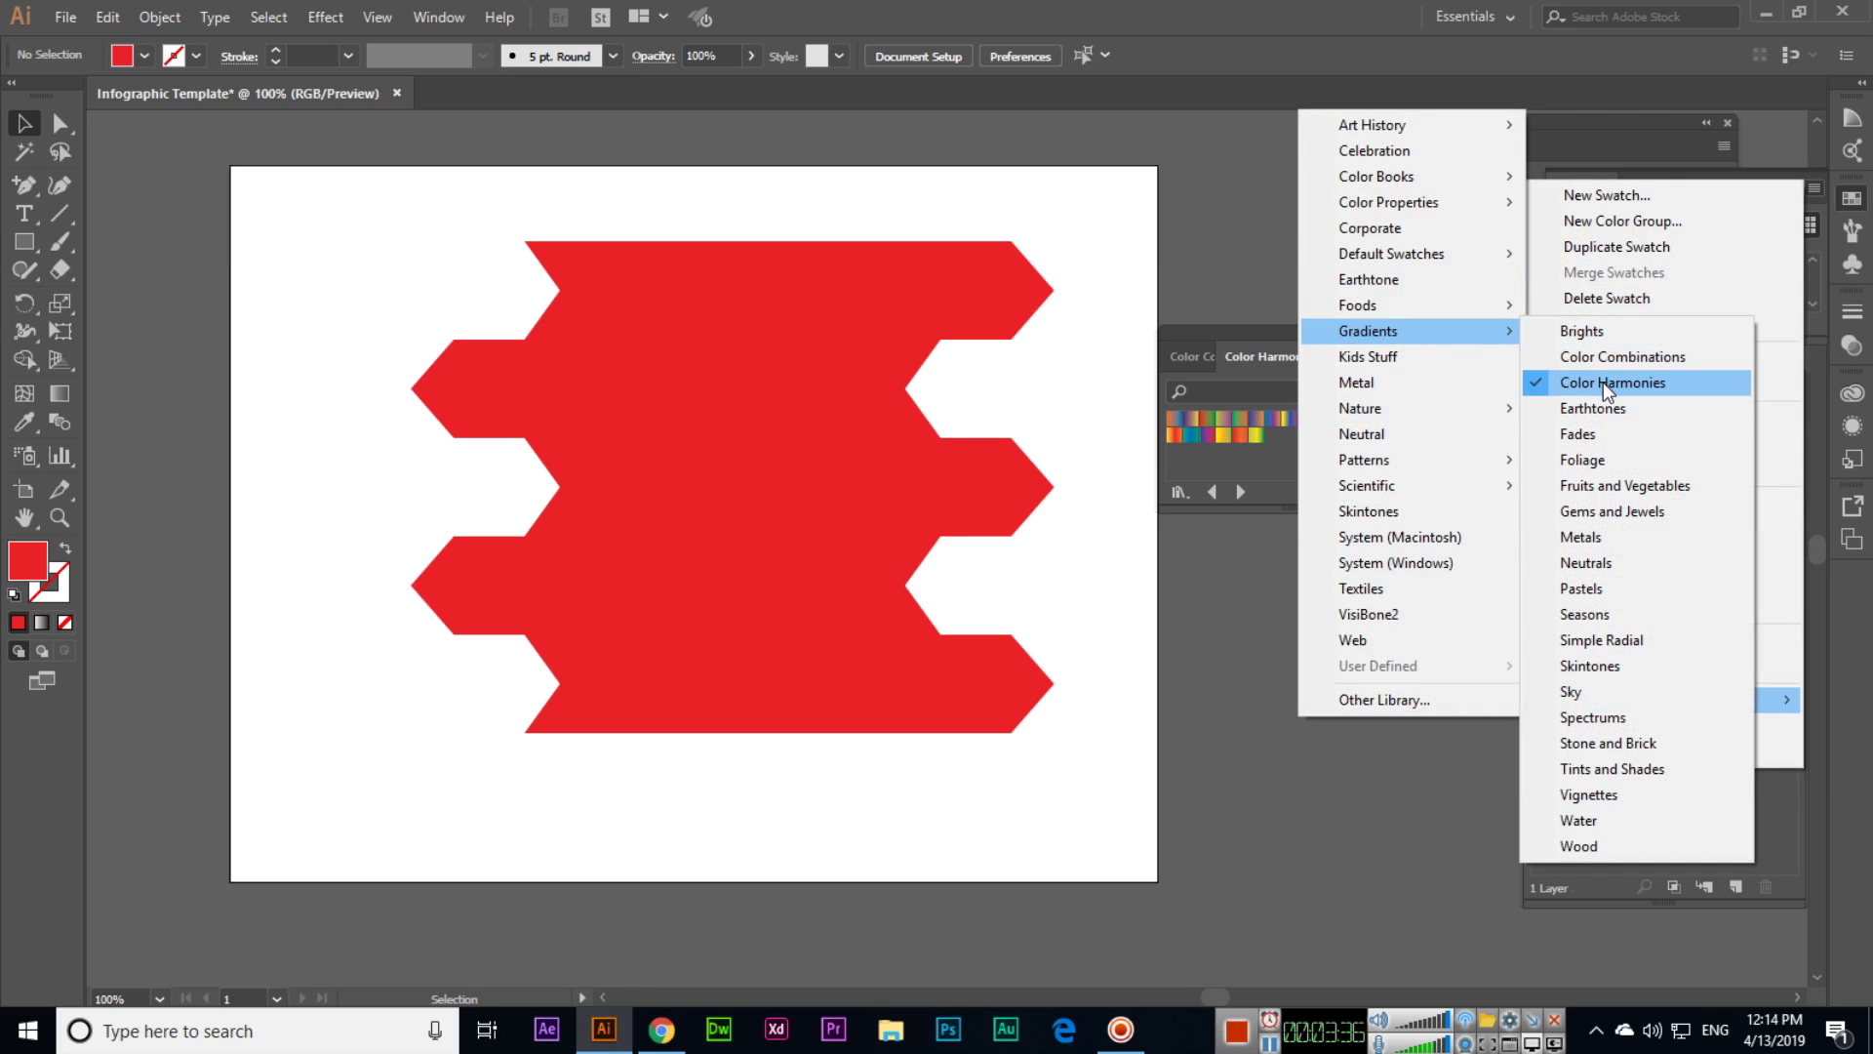
left_click(1623, 557)
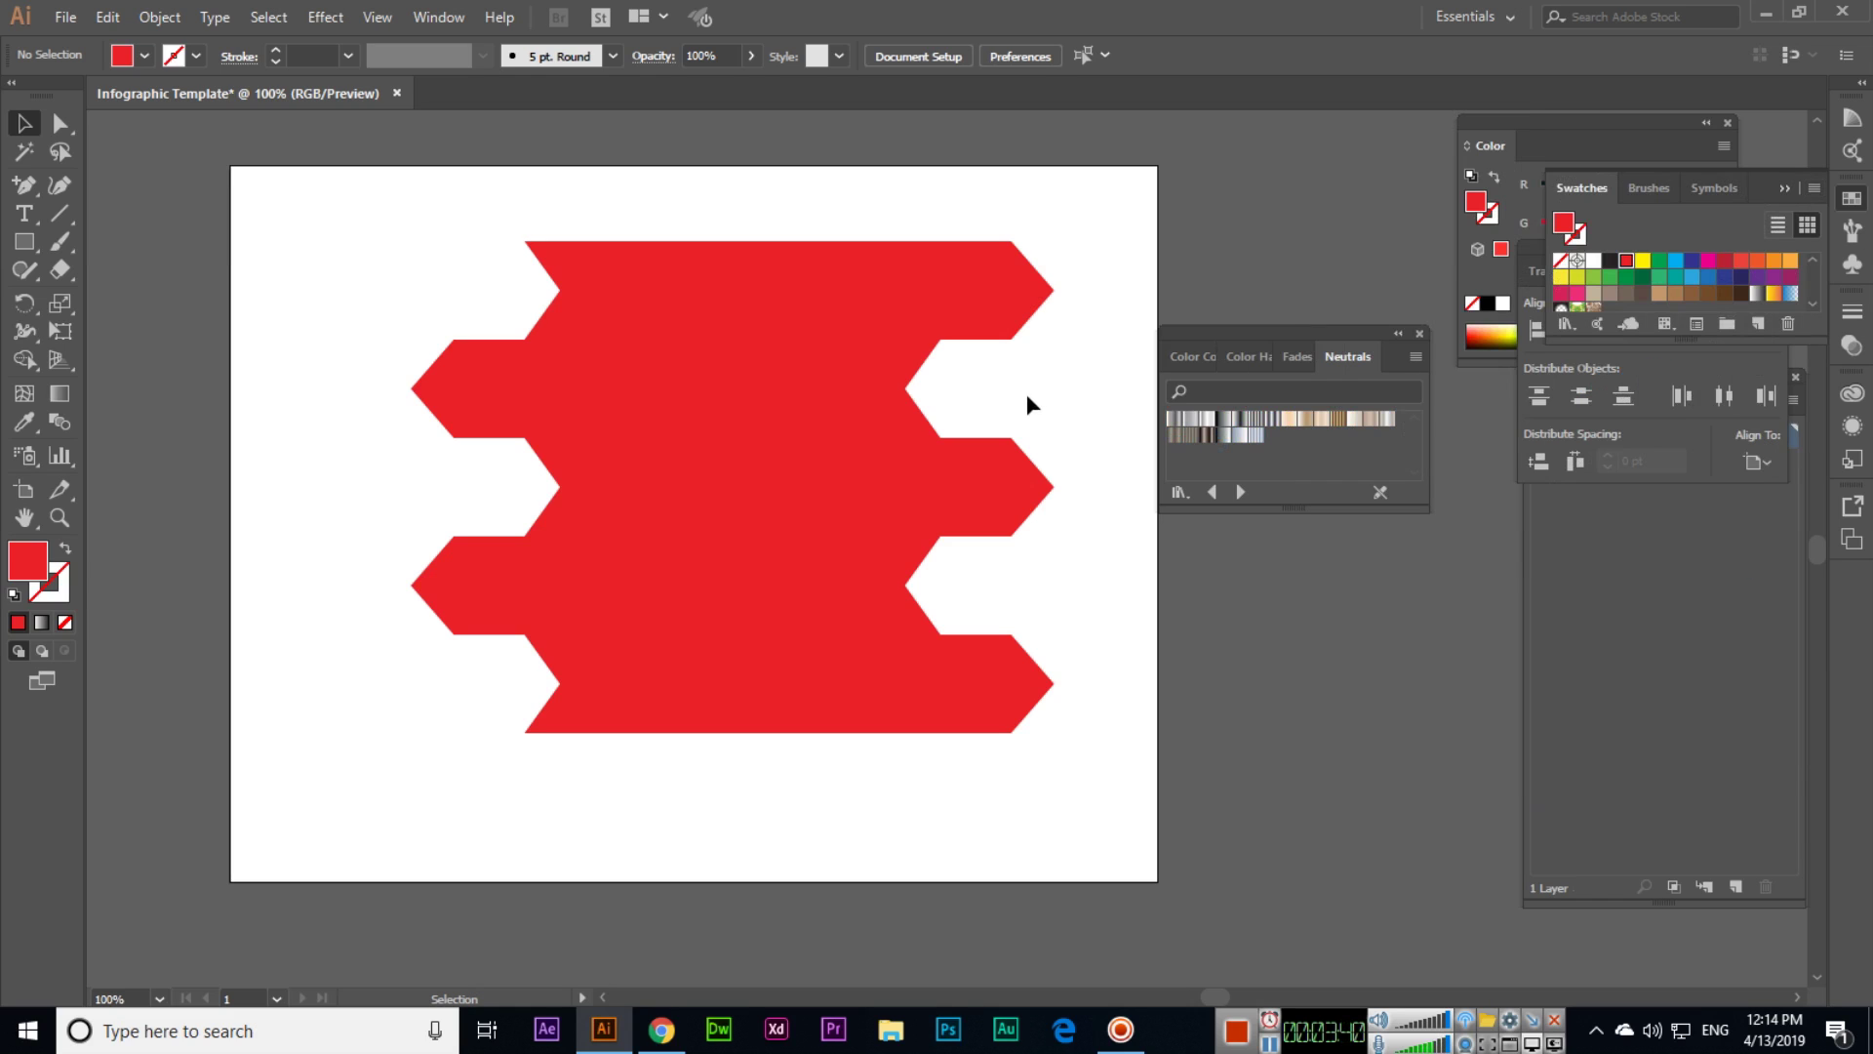
left_click(1821, 190)
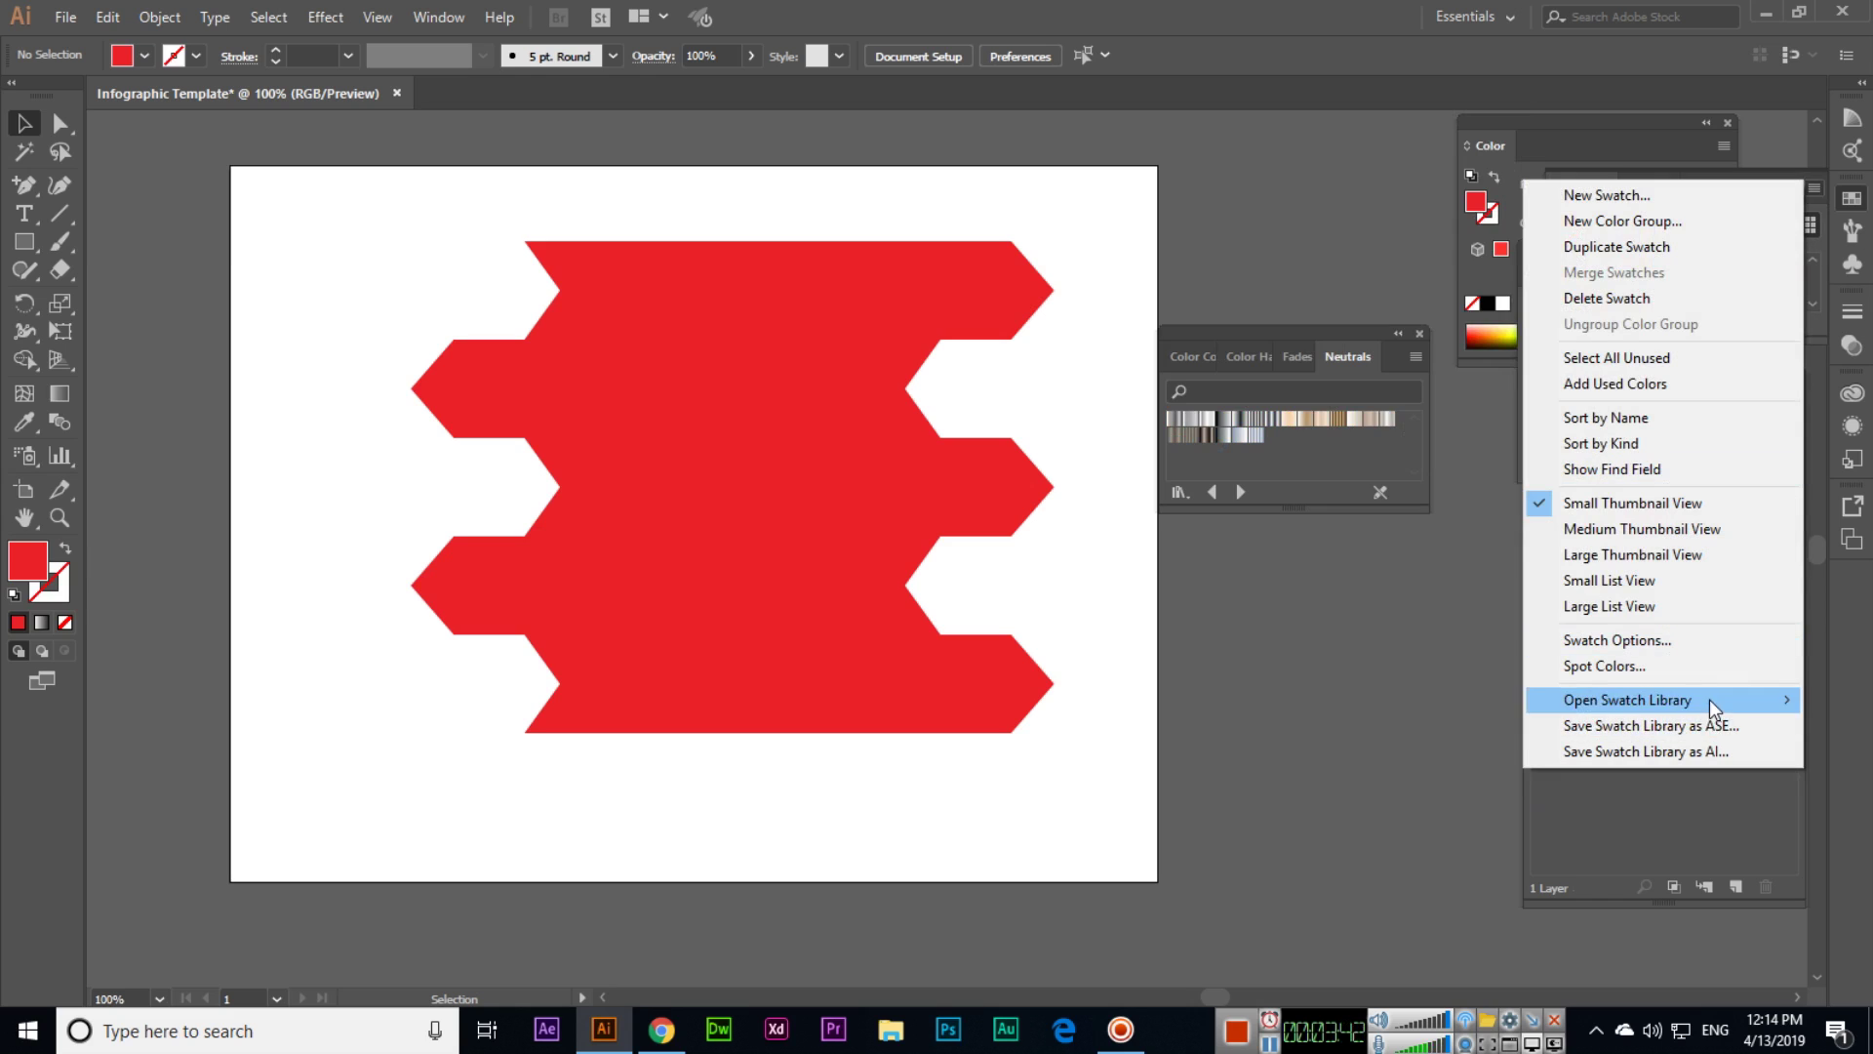
mouse_move(1709, 698)
mouse_move(1426, 331)
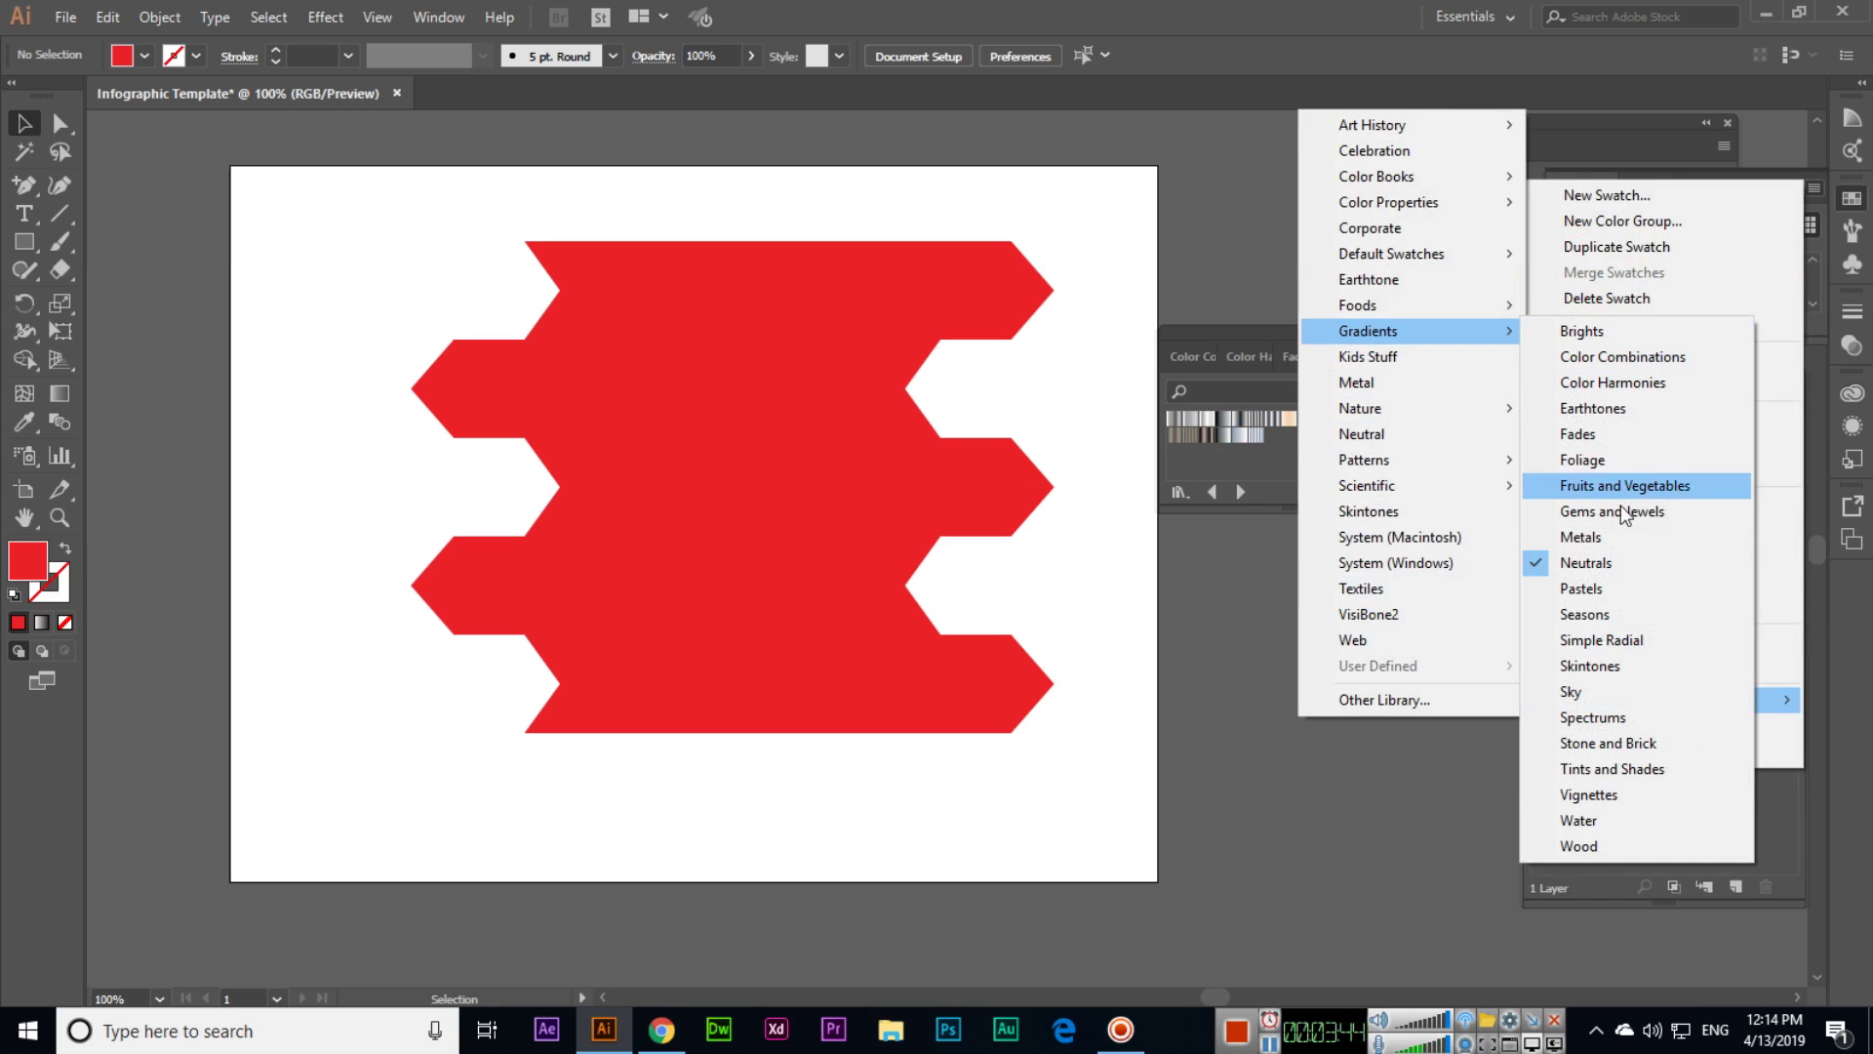
left_click(1608, 605)
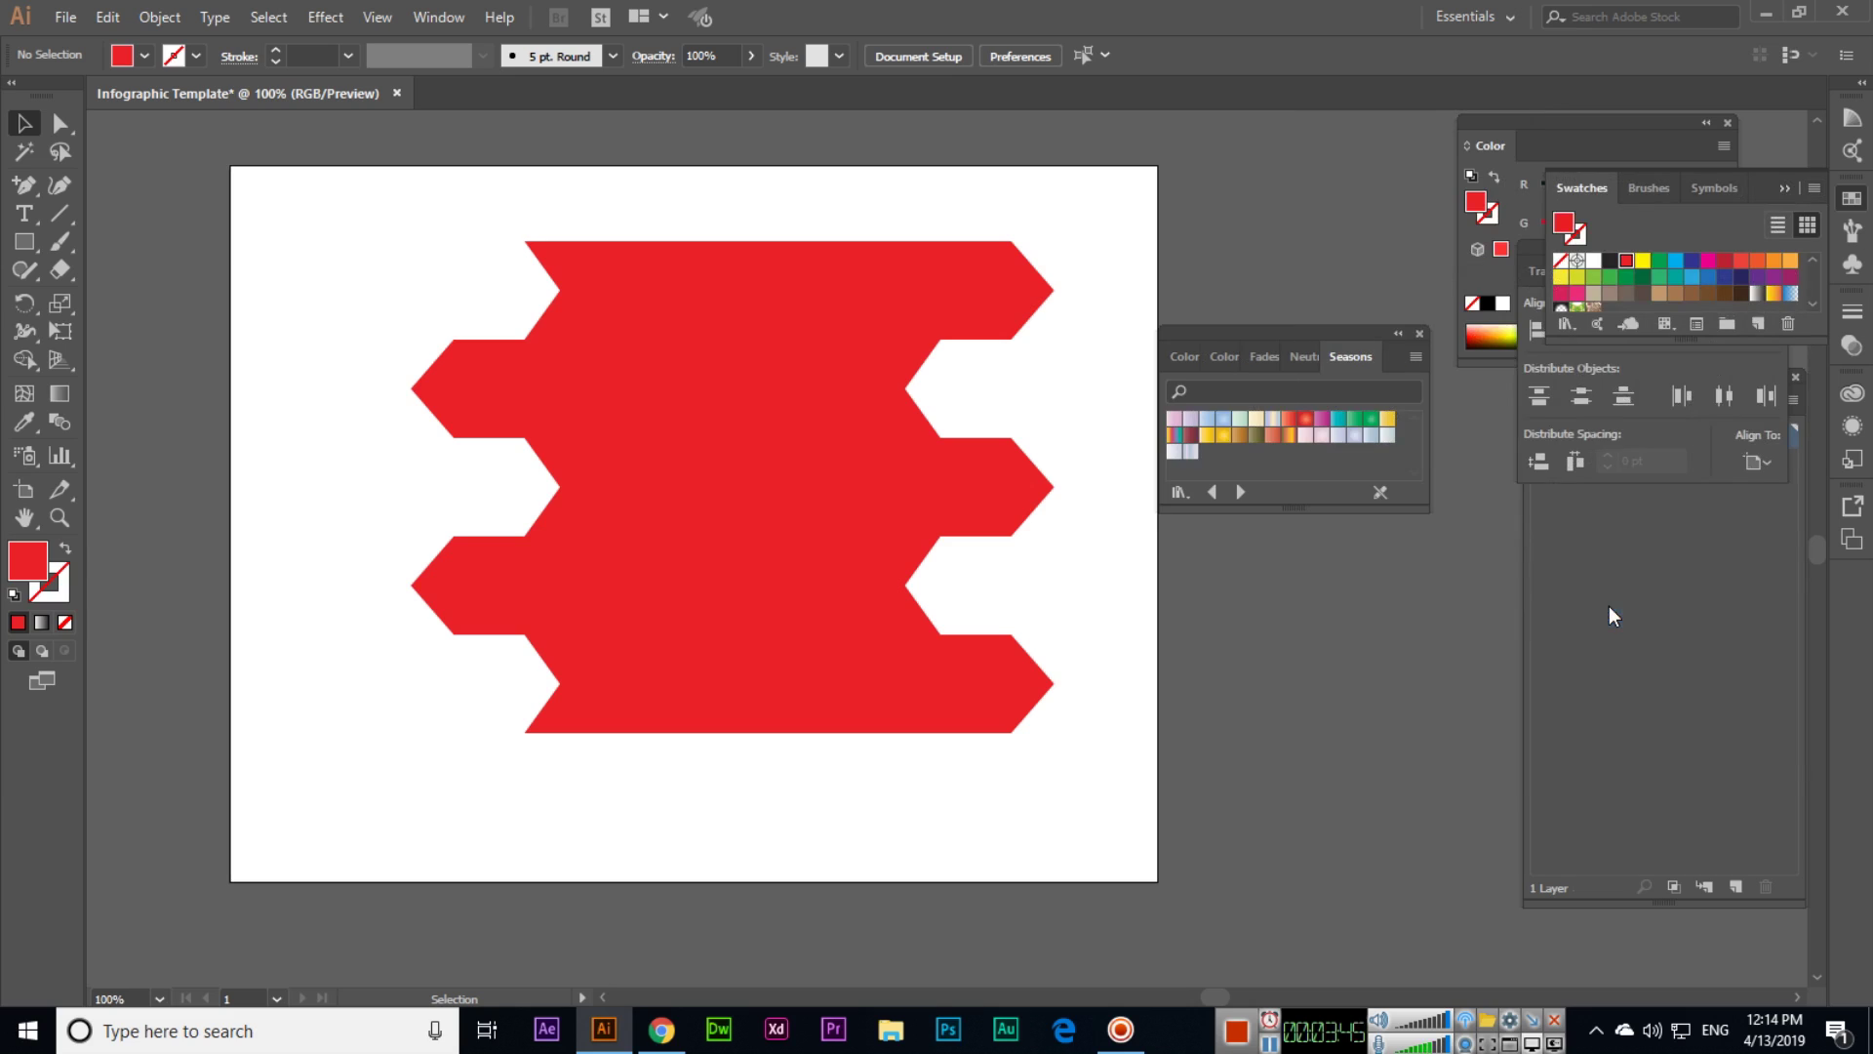
- Fill the top banner with a yellow radial gradient from the Seasons library
left_click(906, 298)
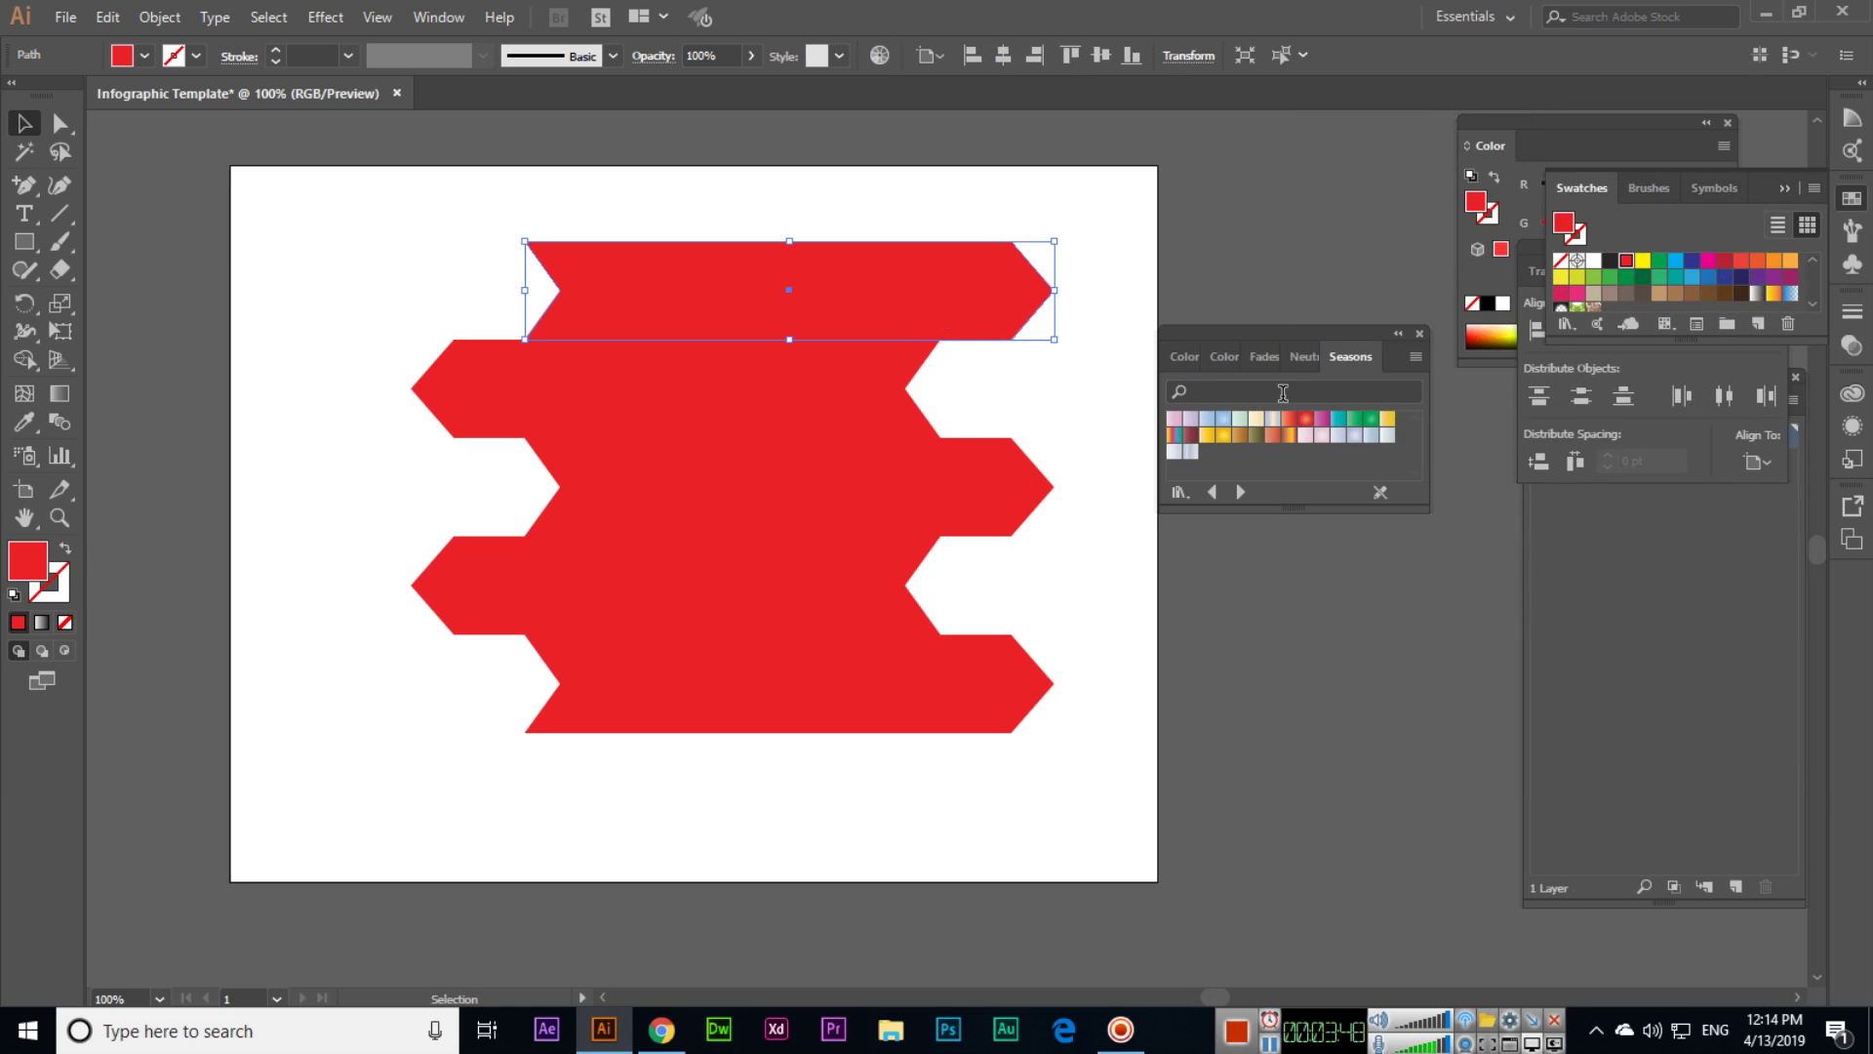
left_click(1305, 420)
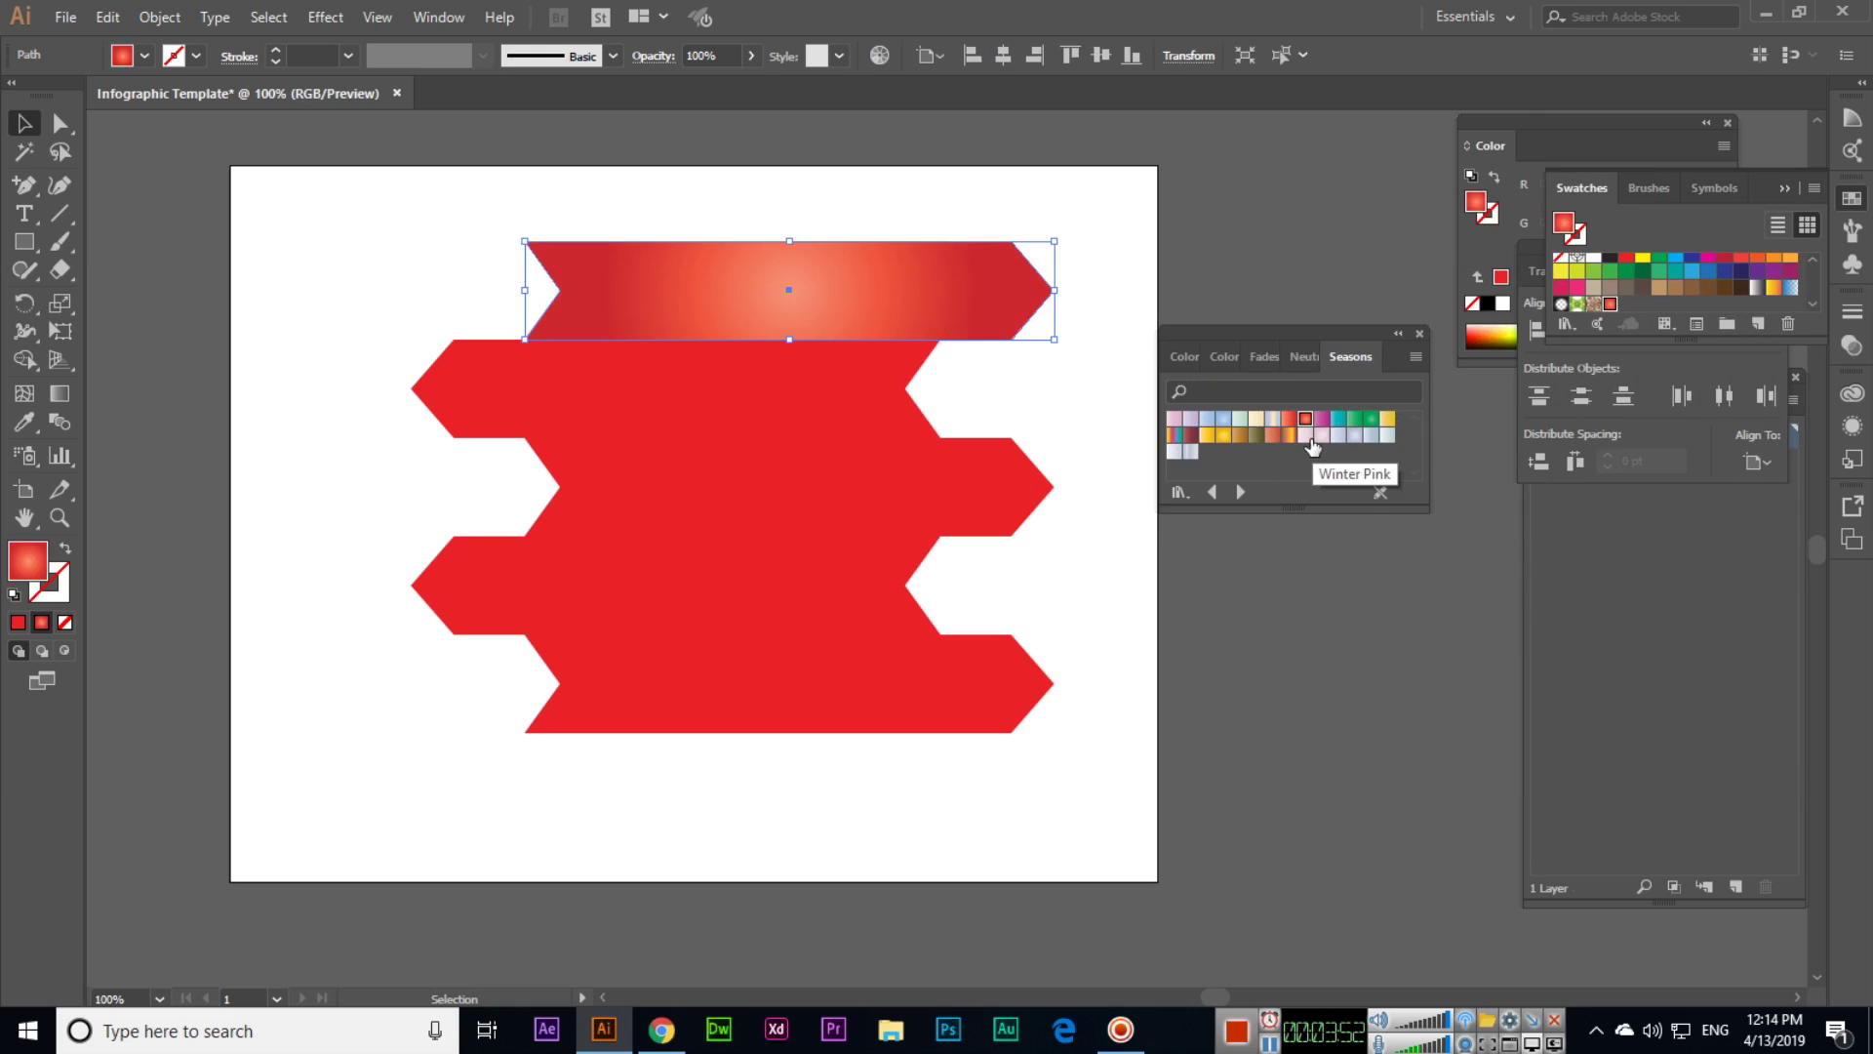
left_click(1307, 436)
left_click(1270, 421)
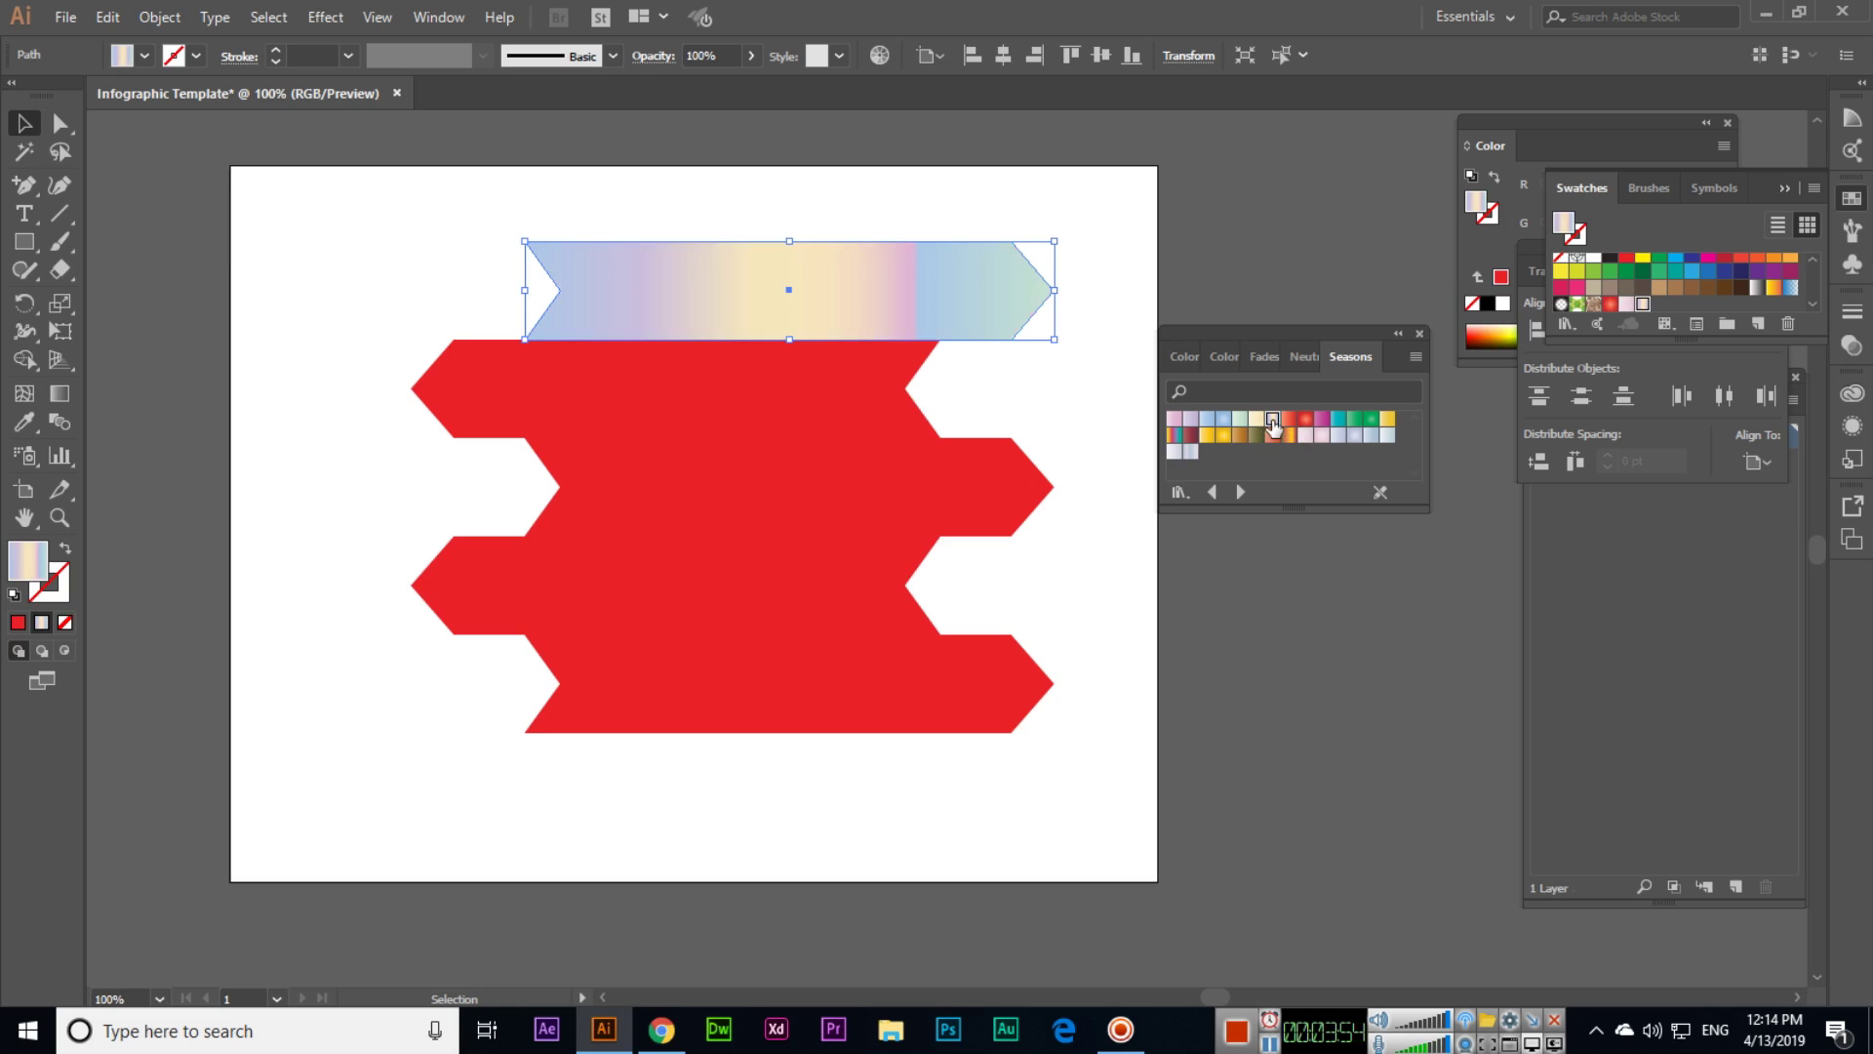
left_click(1225, 435)
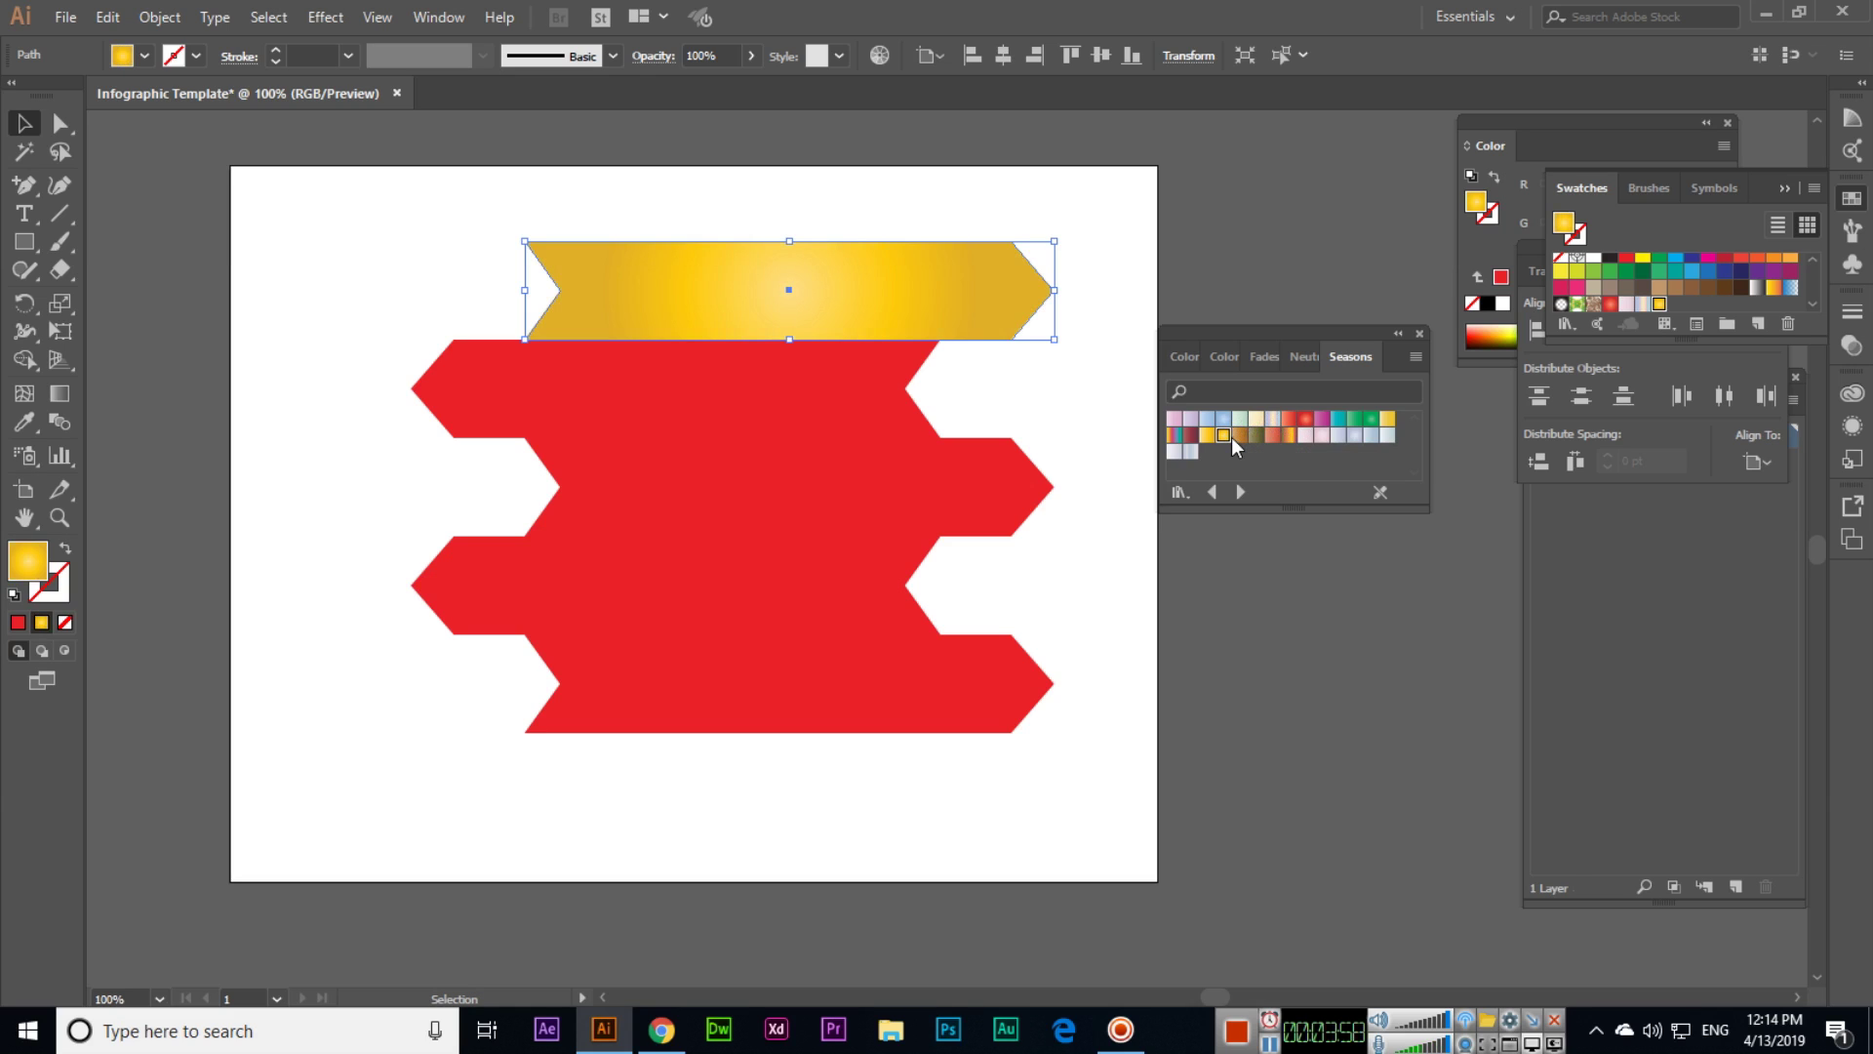
- Fill the second banner with the Summer Green Radial gradient
left_click(817, 429)
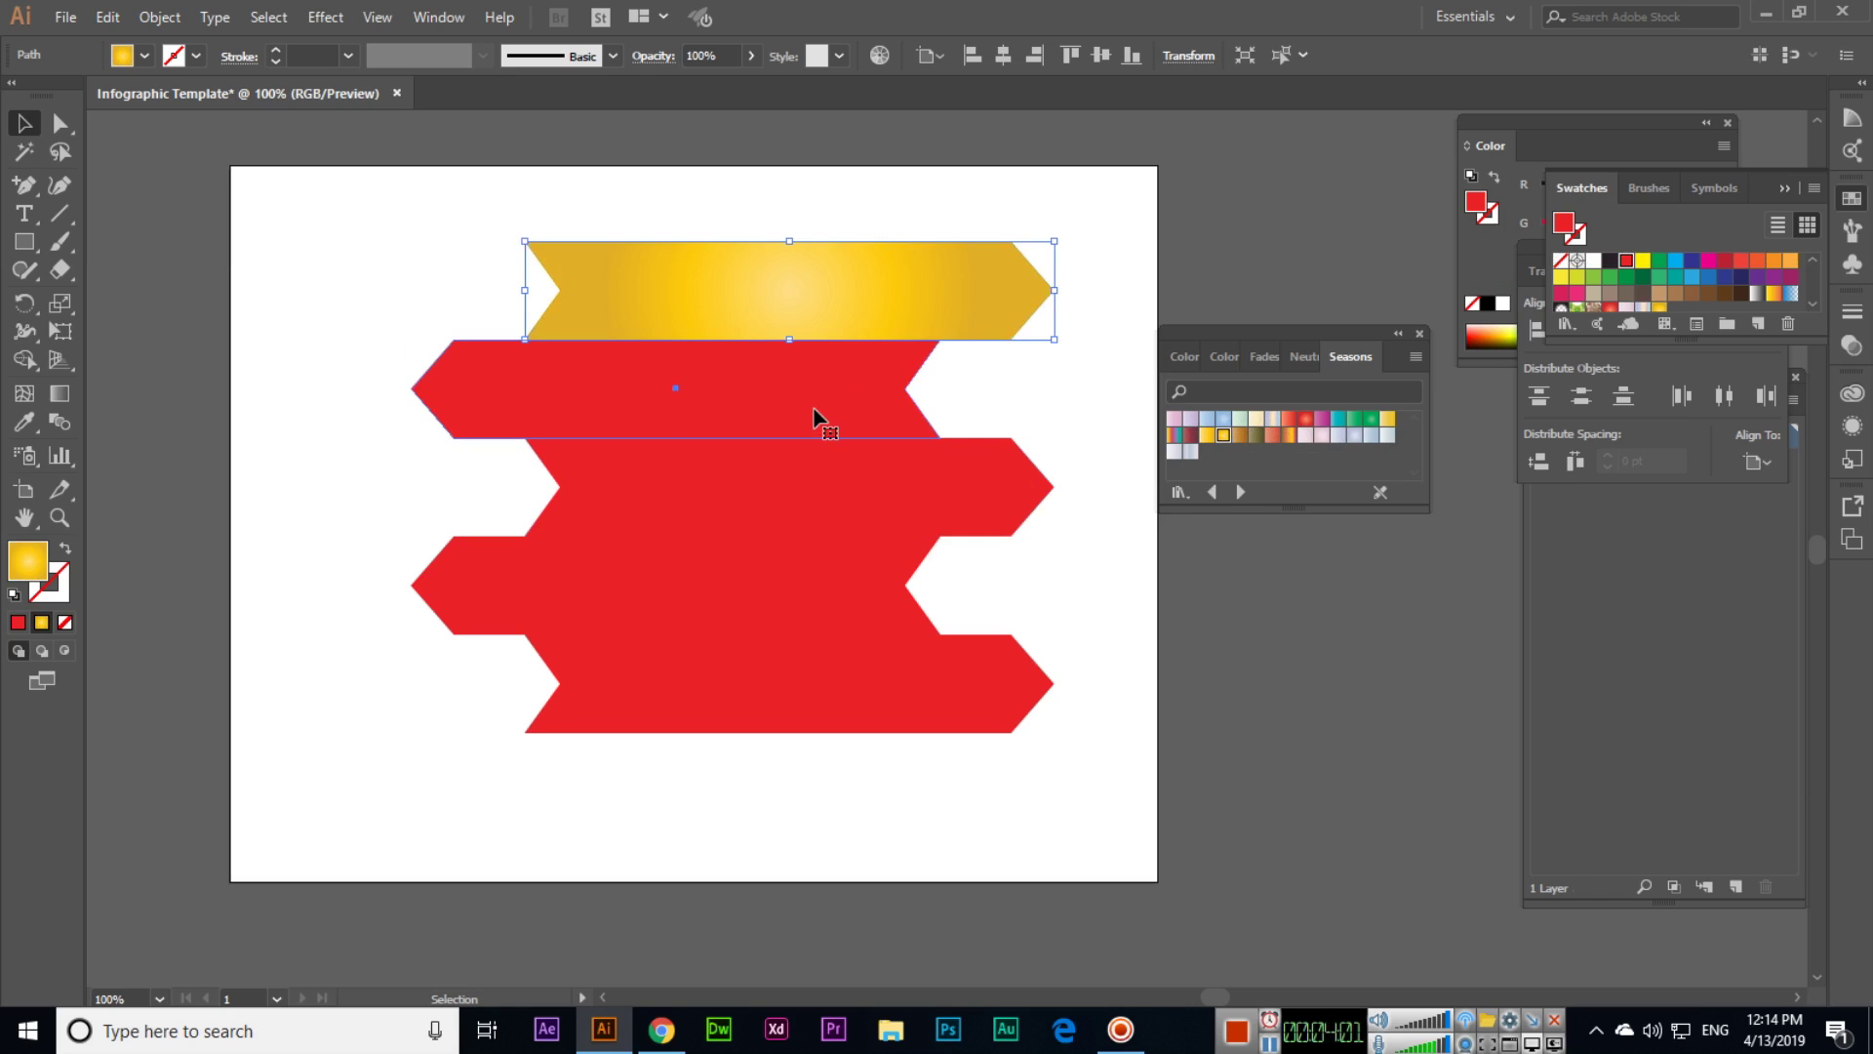
left_click(1336, 423)
left_click(1355, 421)
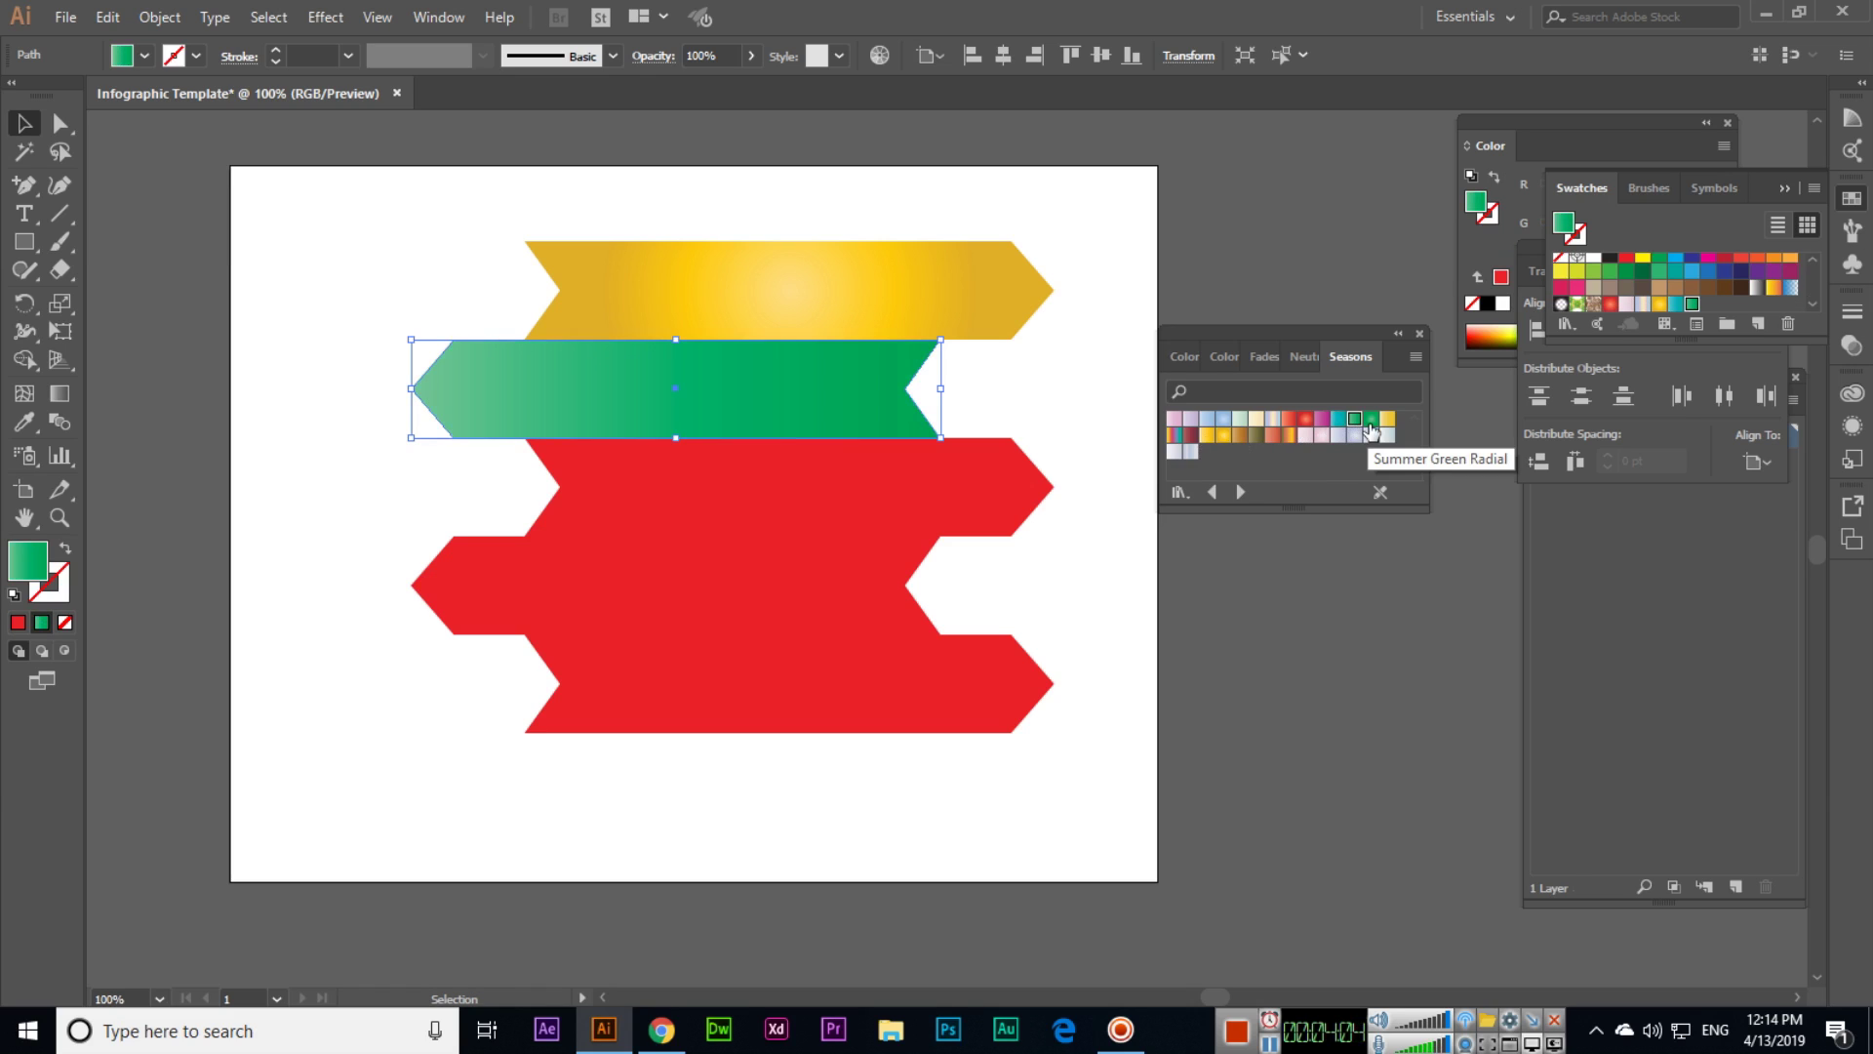
left_click(1371, 421)
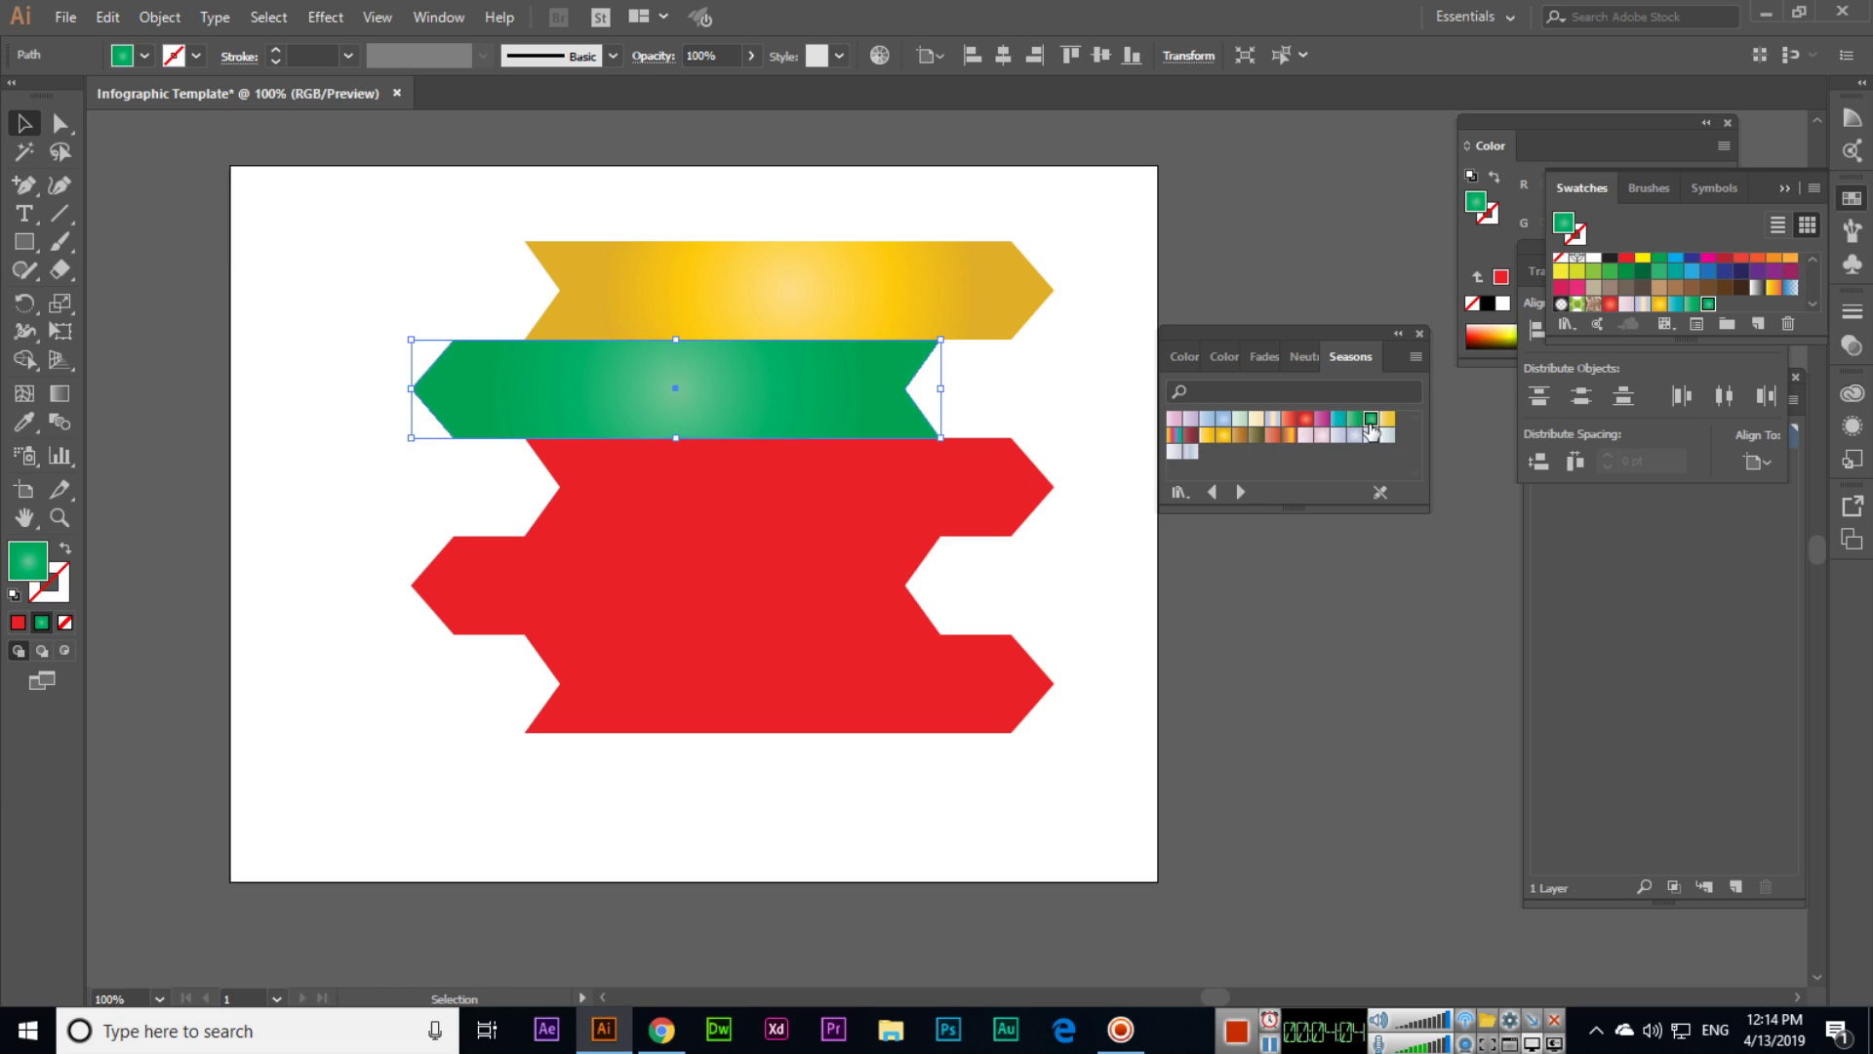
left_click(986, 496)
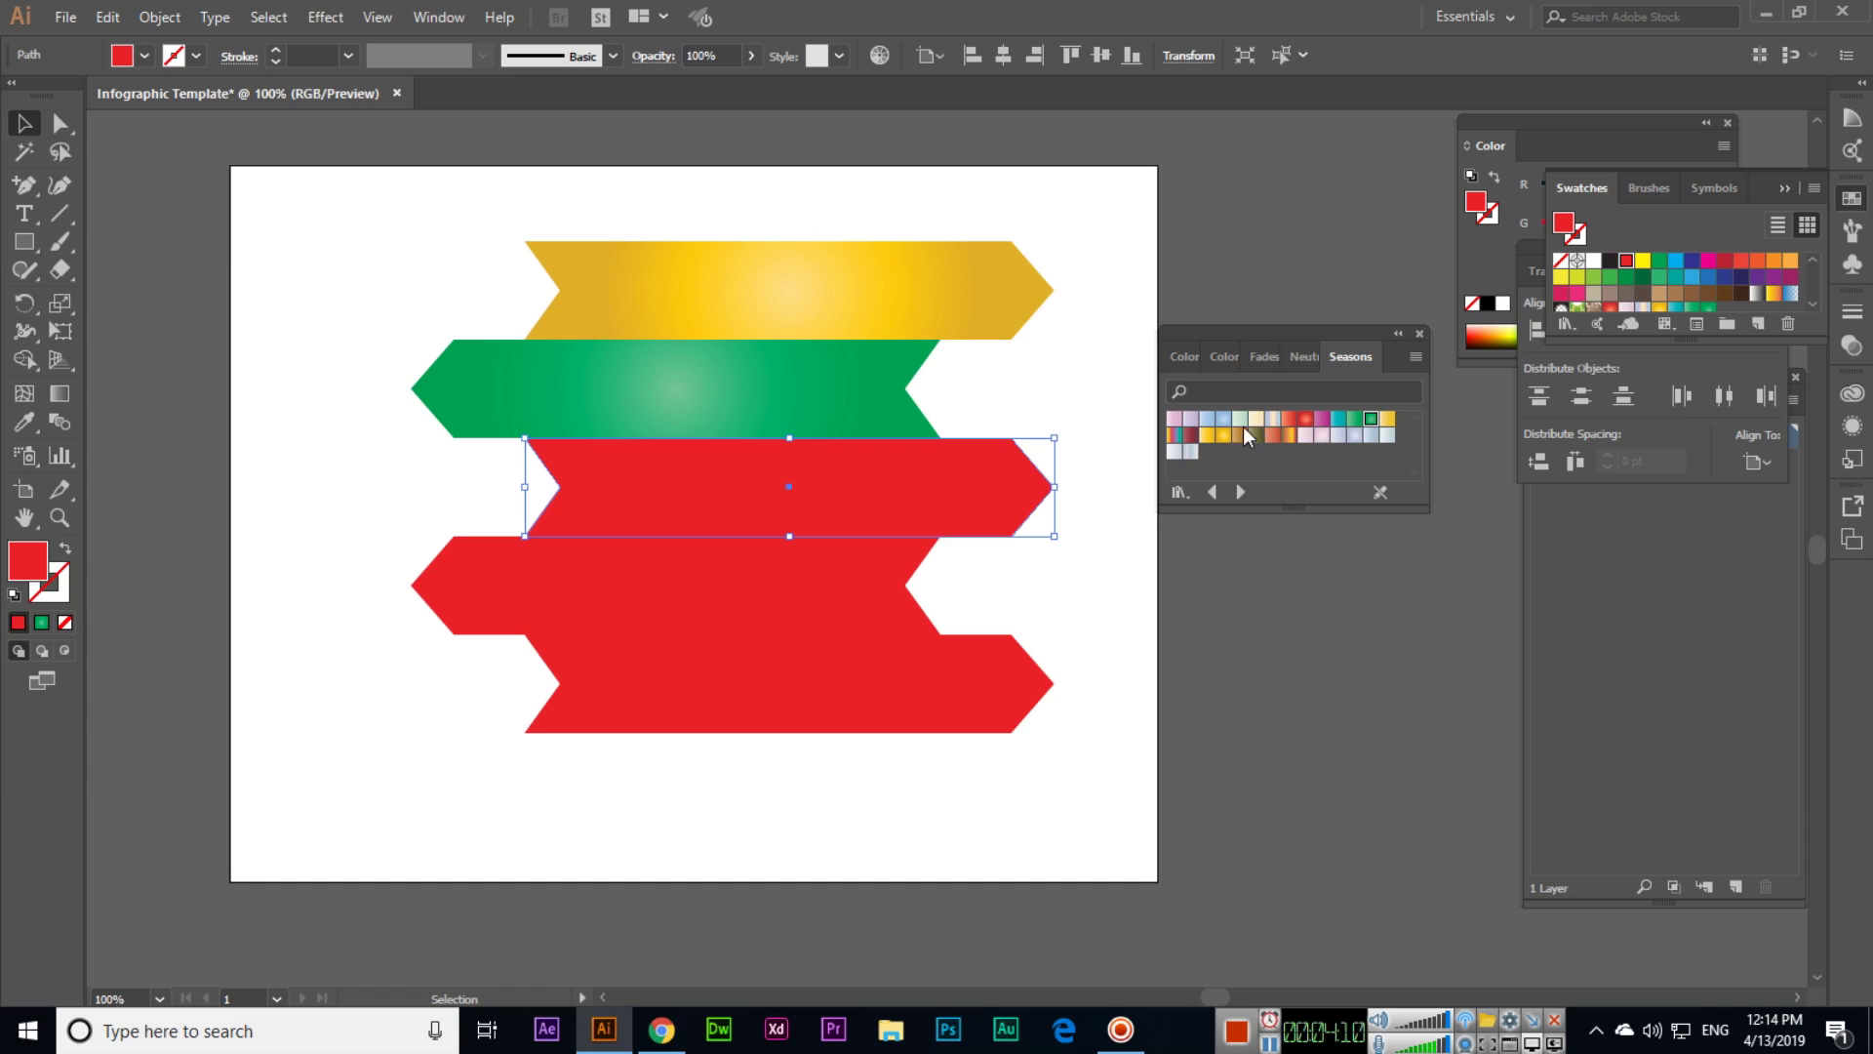
- Fill the third banner with a maroon gradient and the fourth with brown-orange
left_click(1190, 452)
left_click(1192, 437)
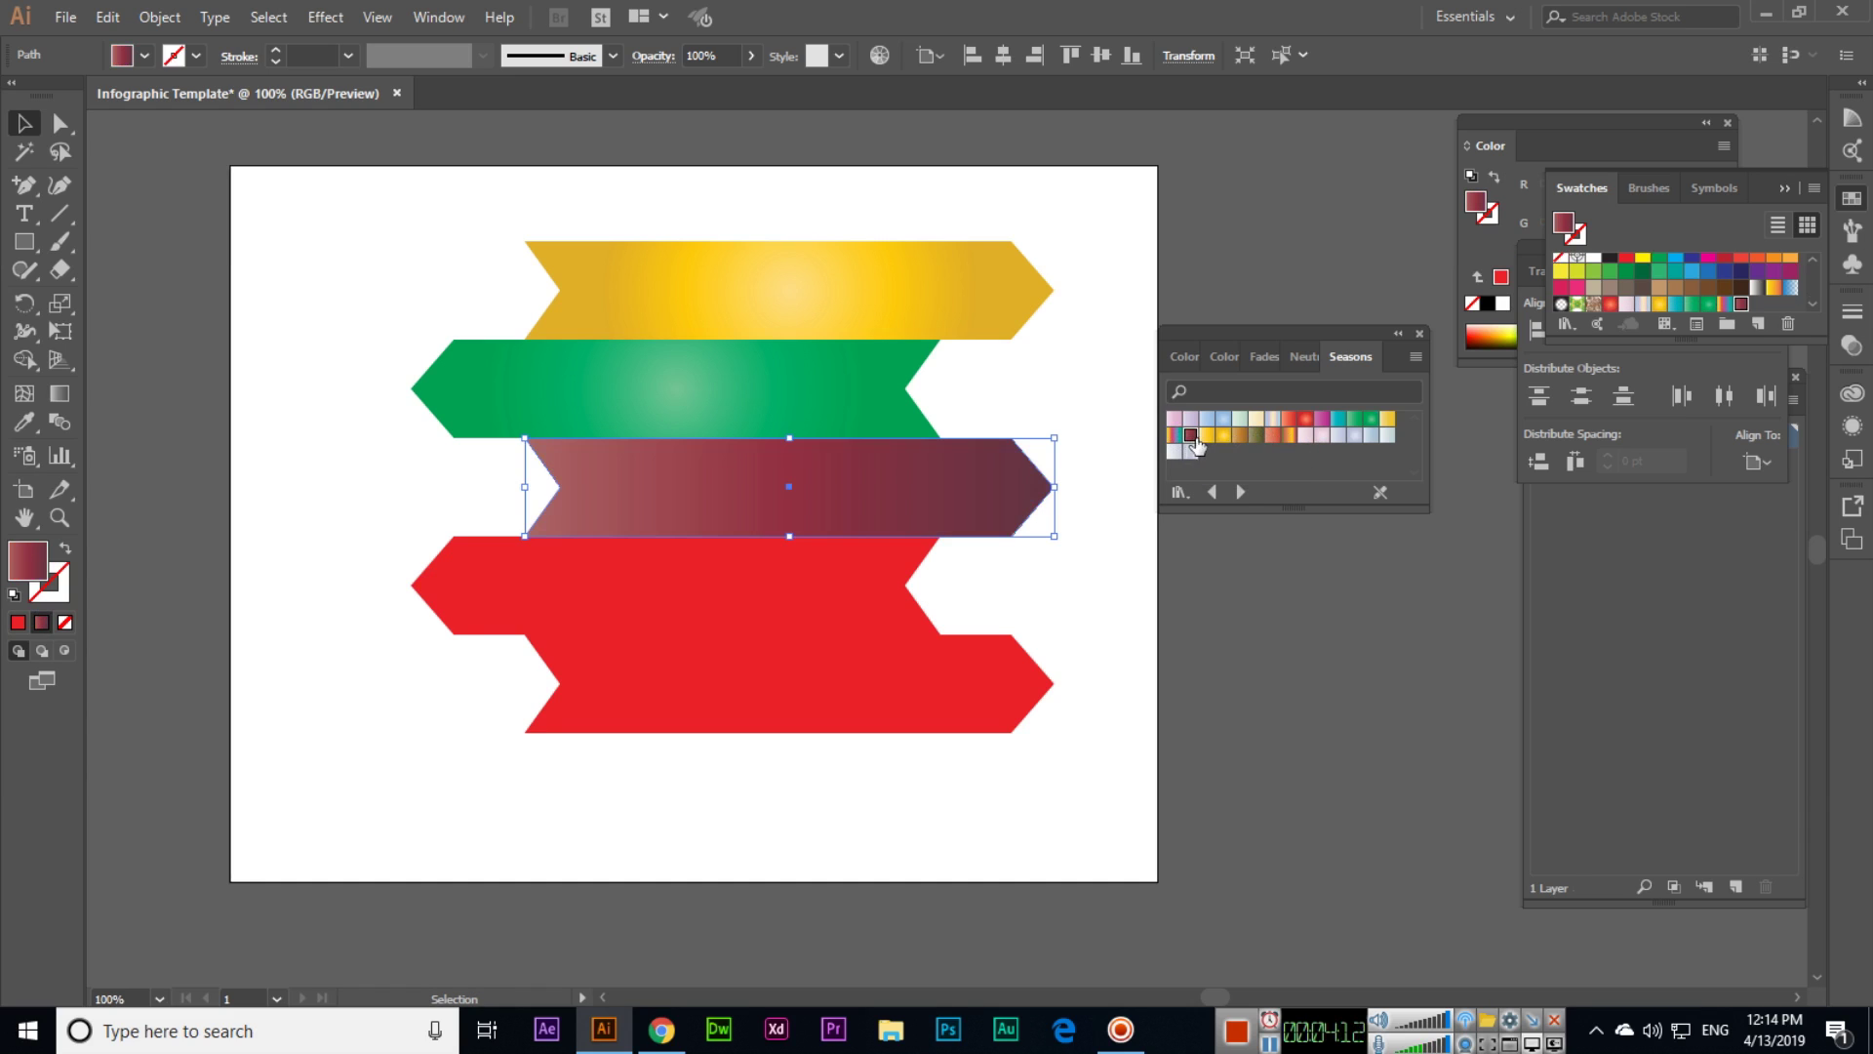
left_click(887, 569)
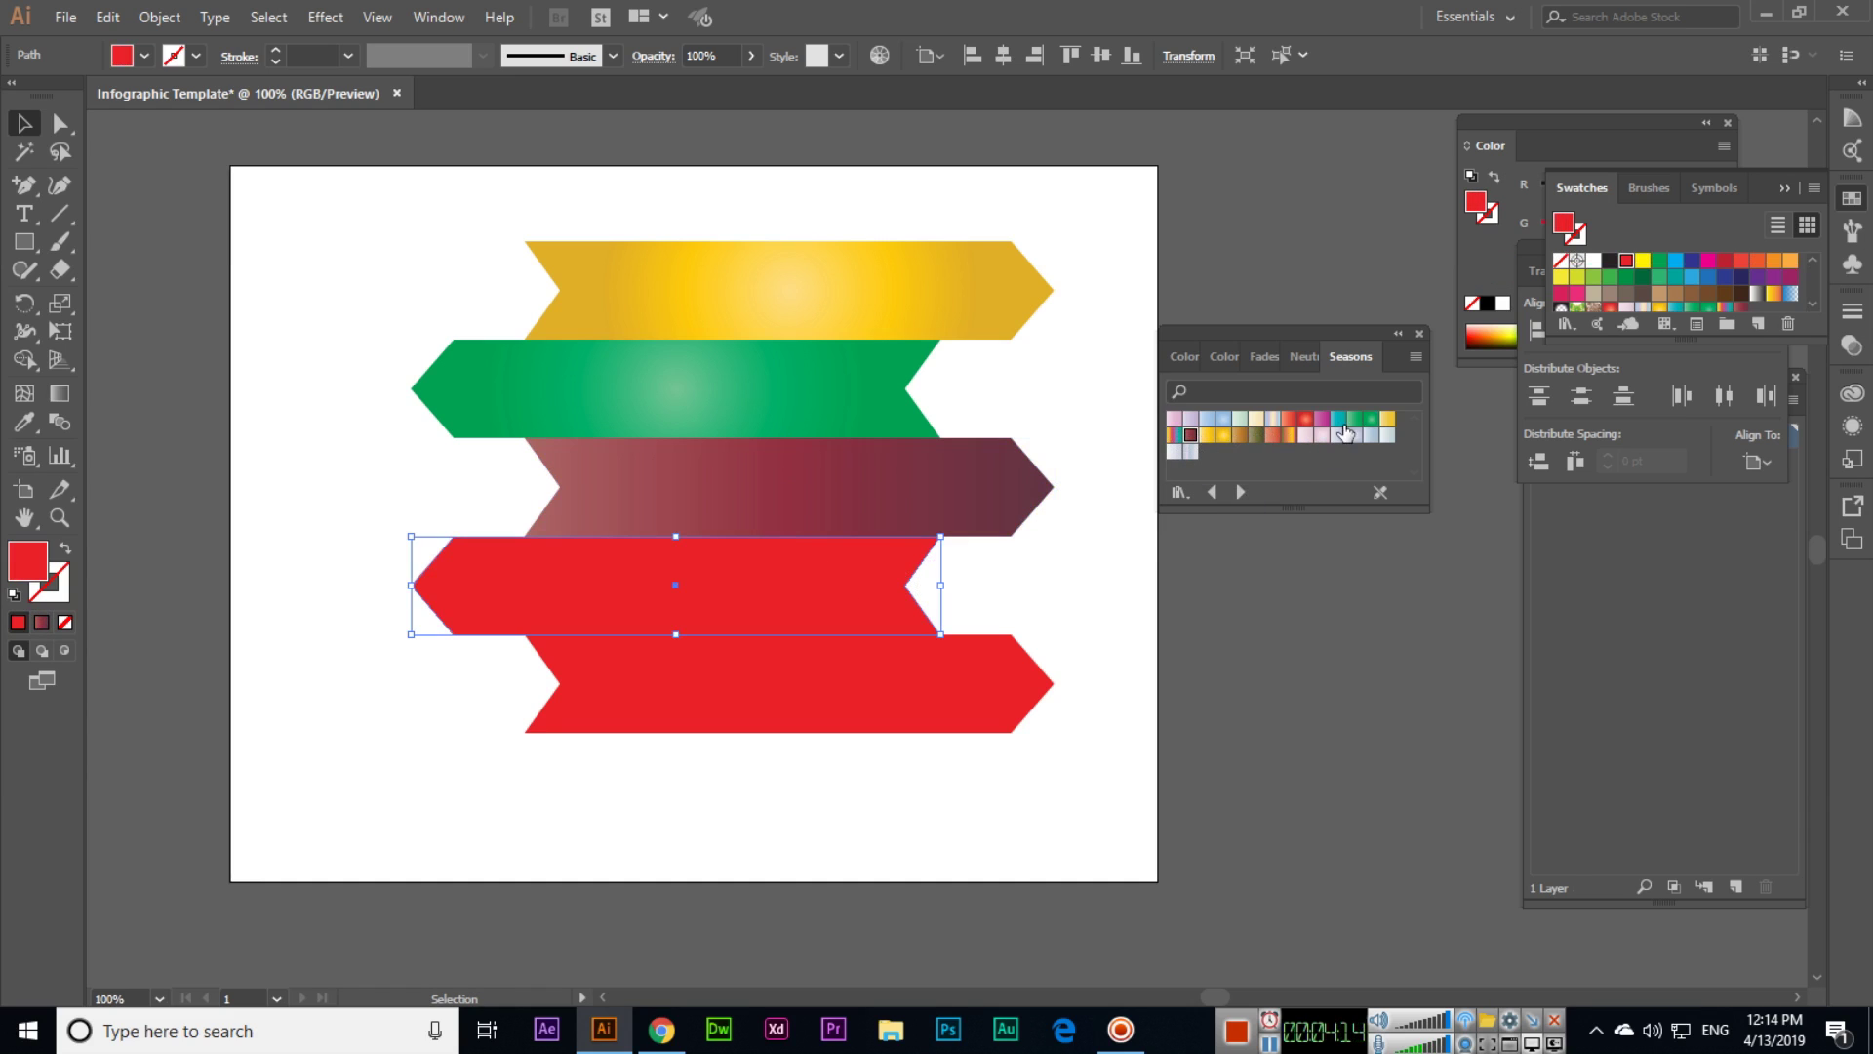
left_click(1386, 423)
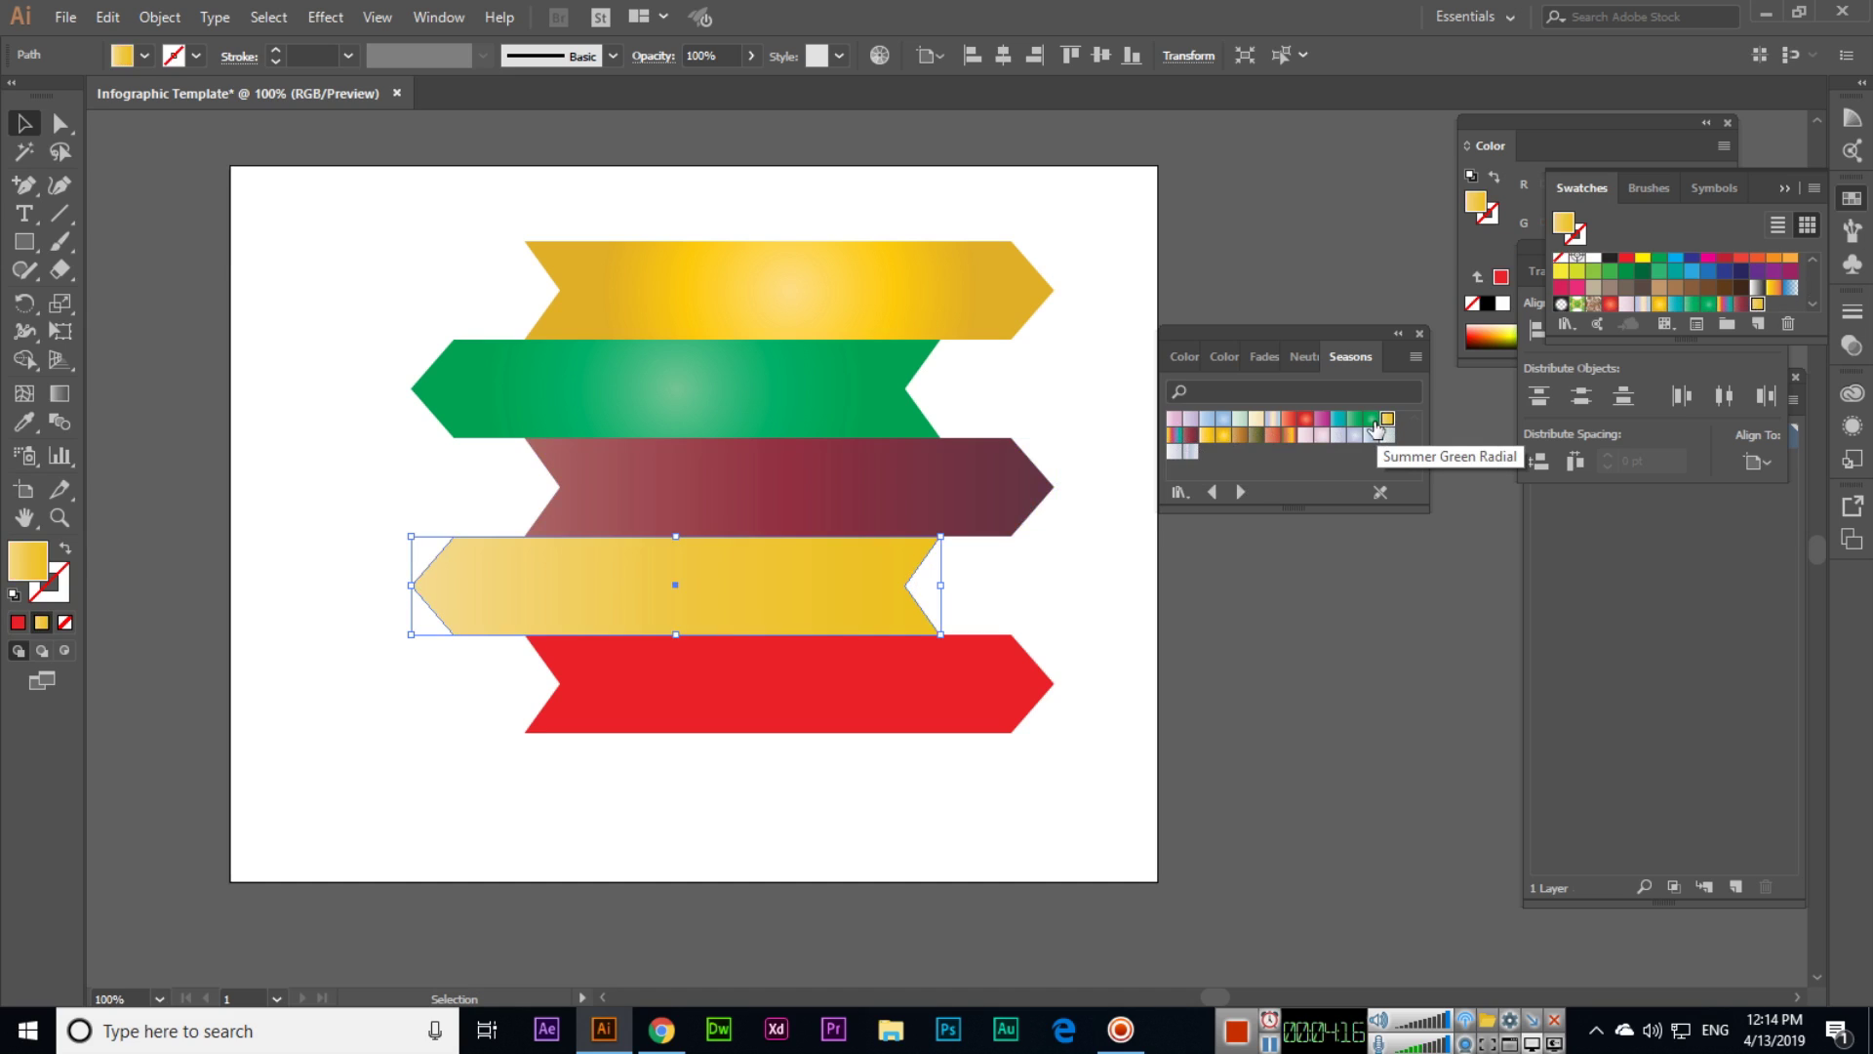
left_click(1339, 420)
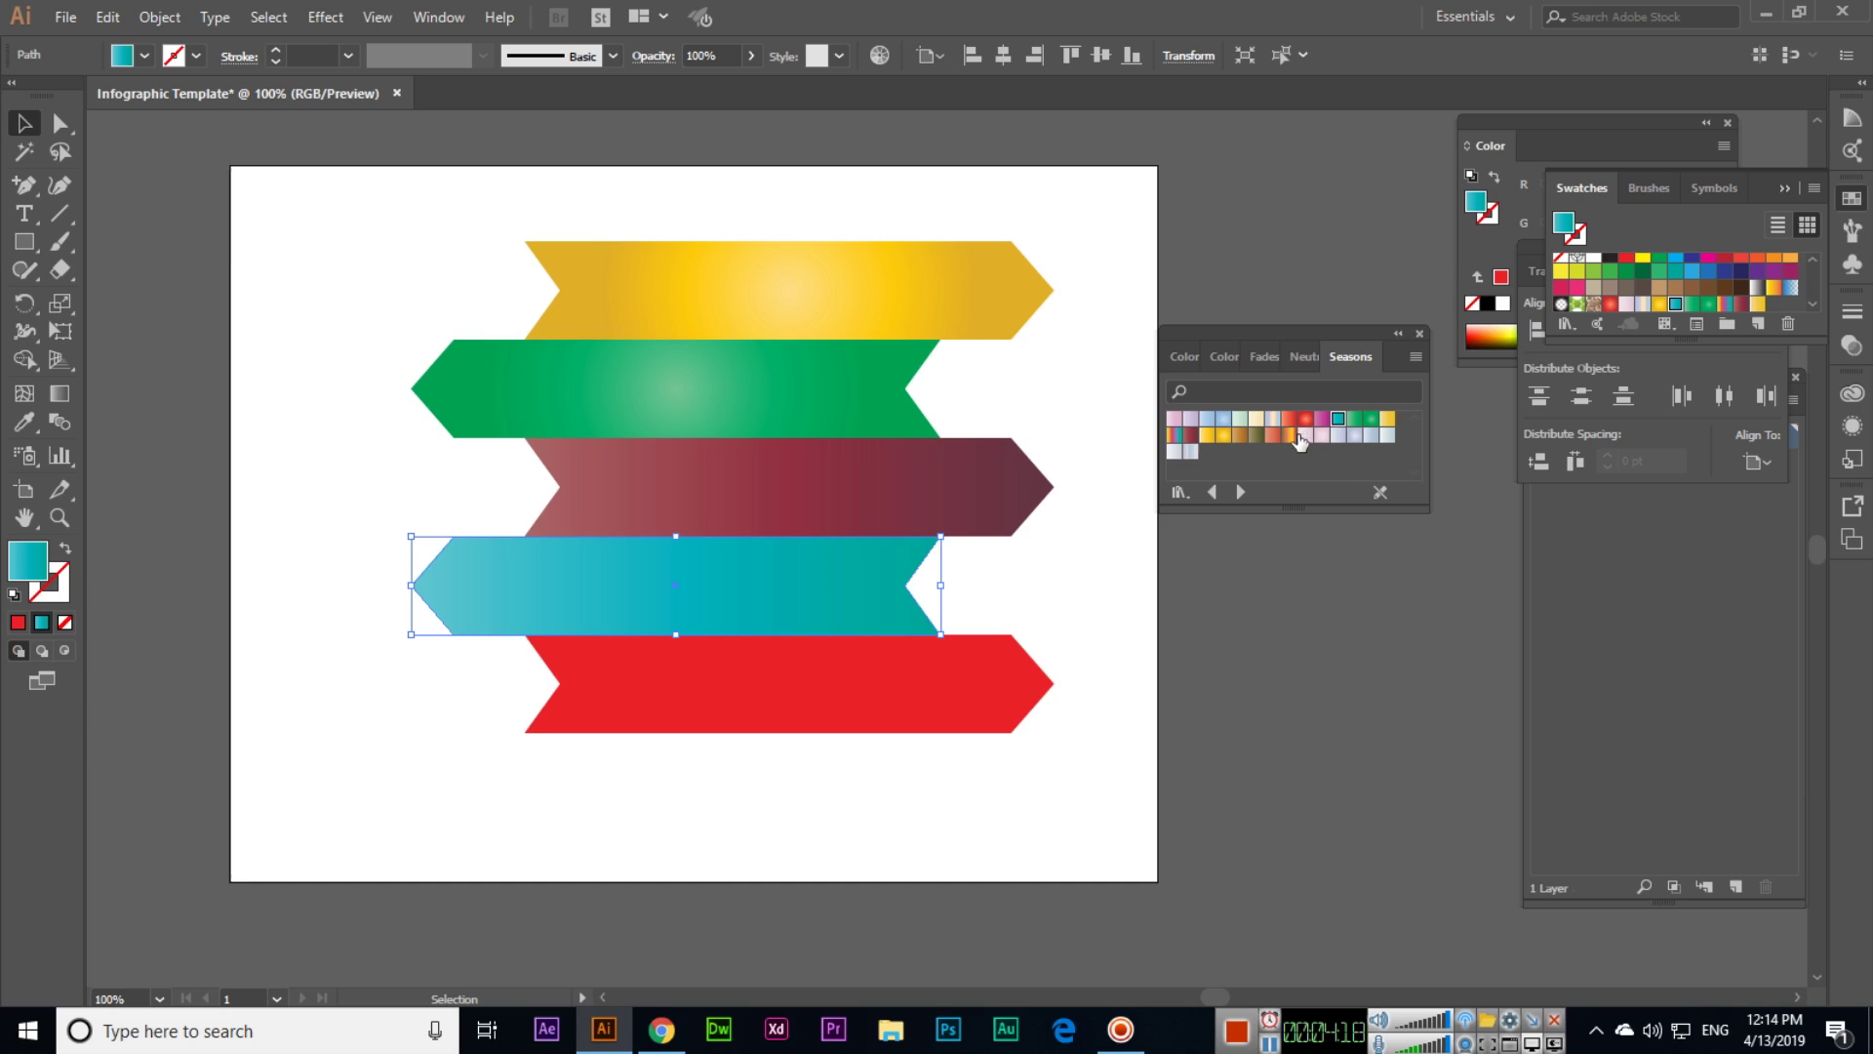
left_click(1256, 419)
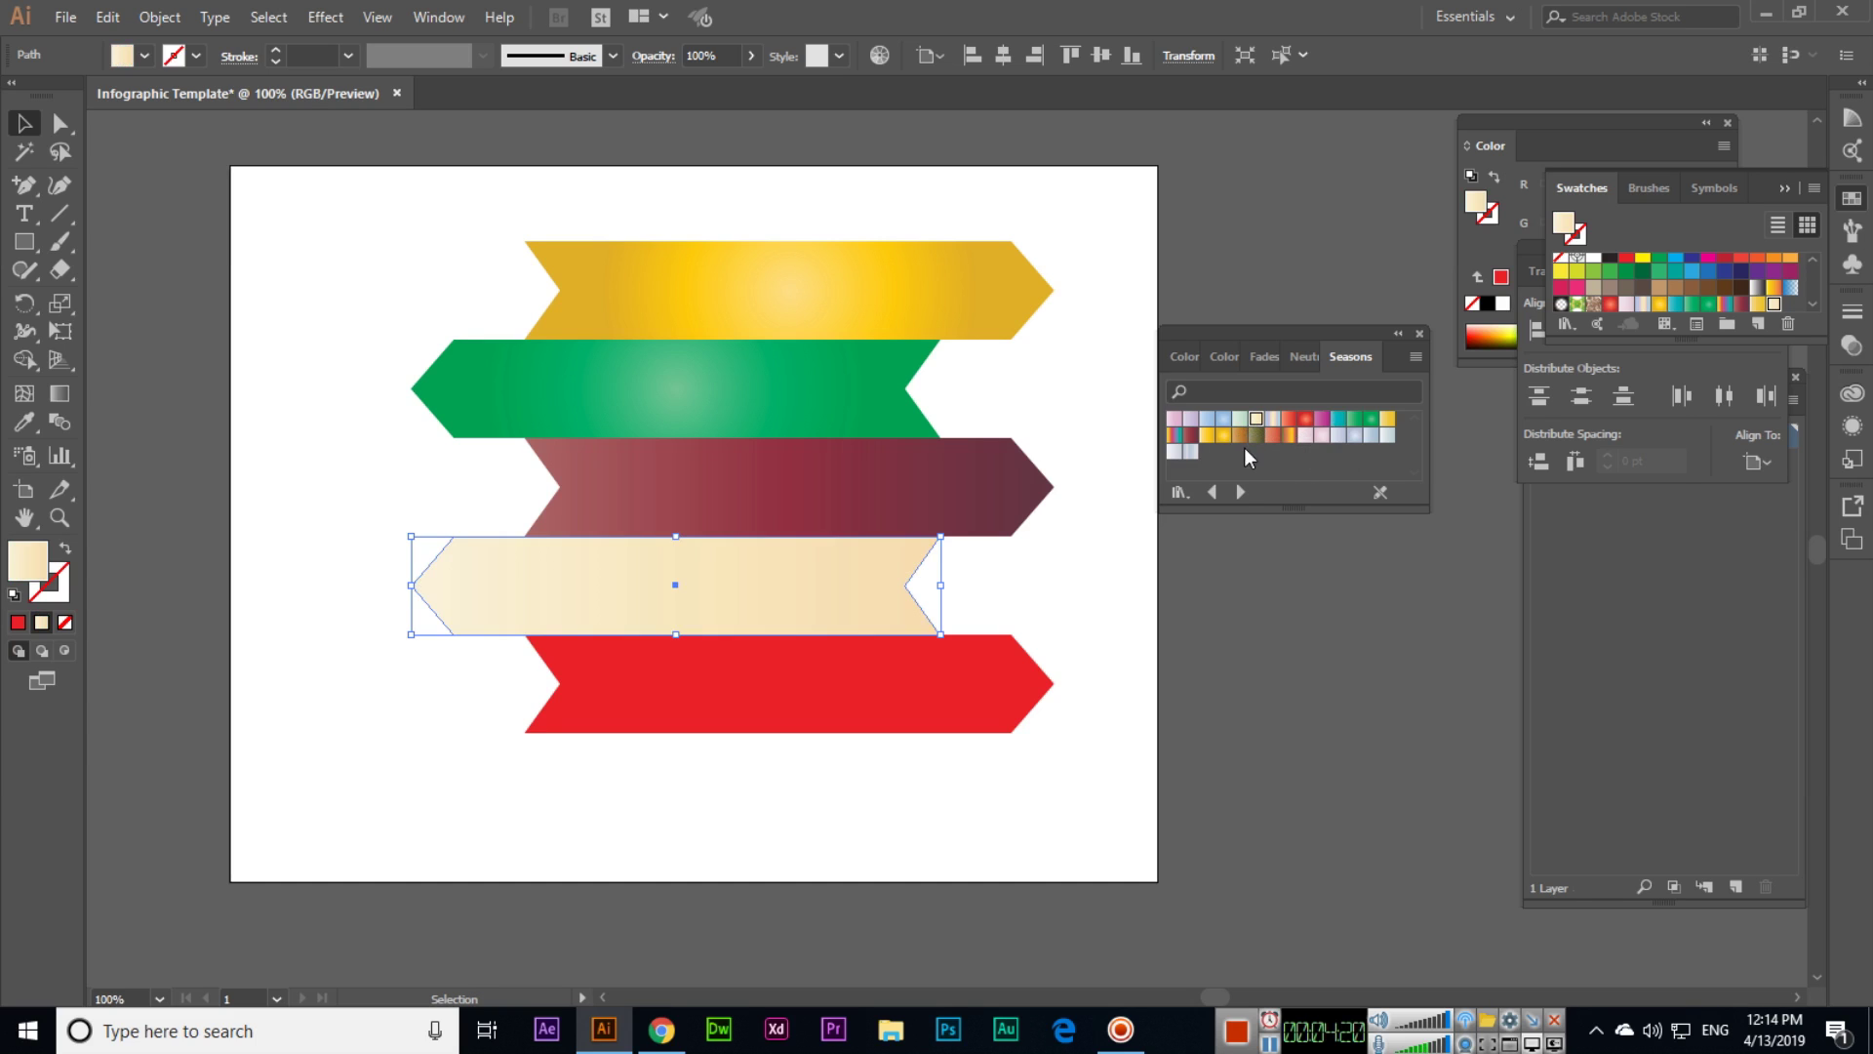
left_click(1236, 437)
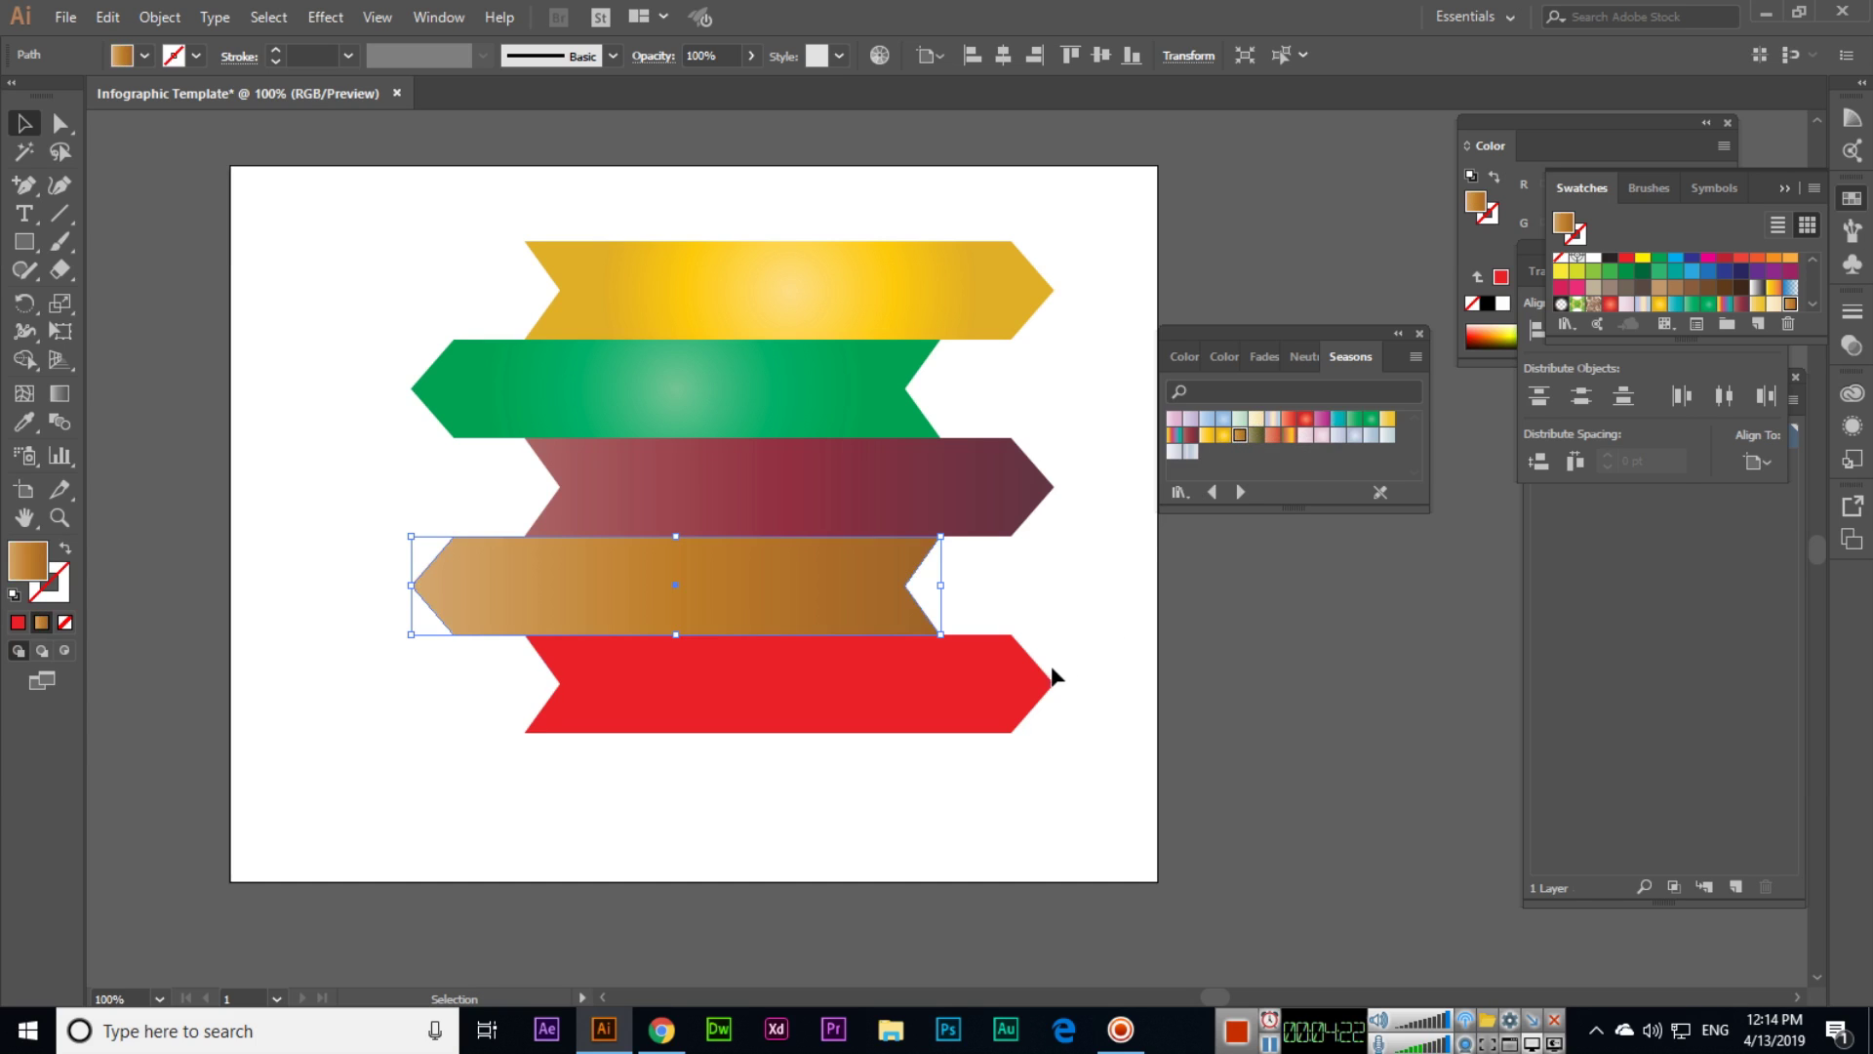
- Fill the bottom banner with an olive gradient, then deselect it
left_click(988, 685)
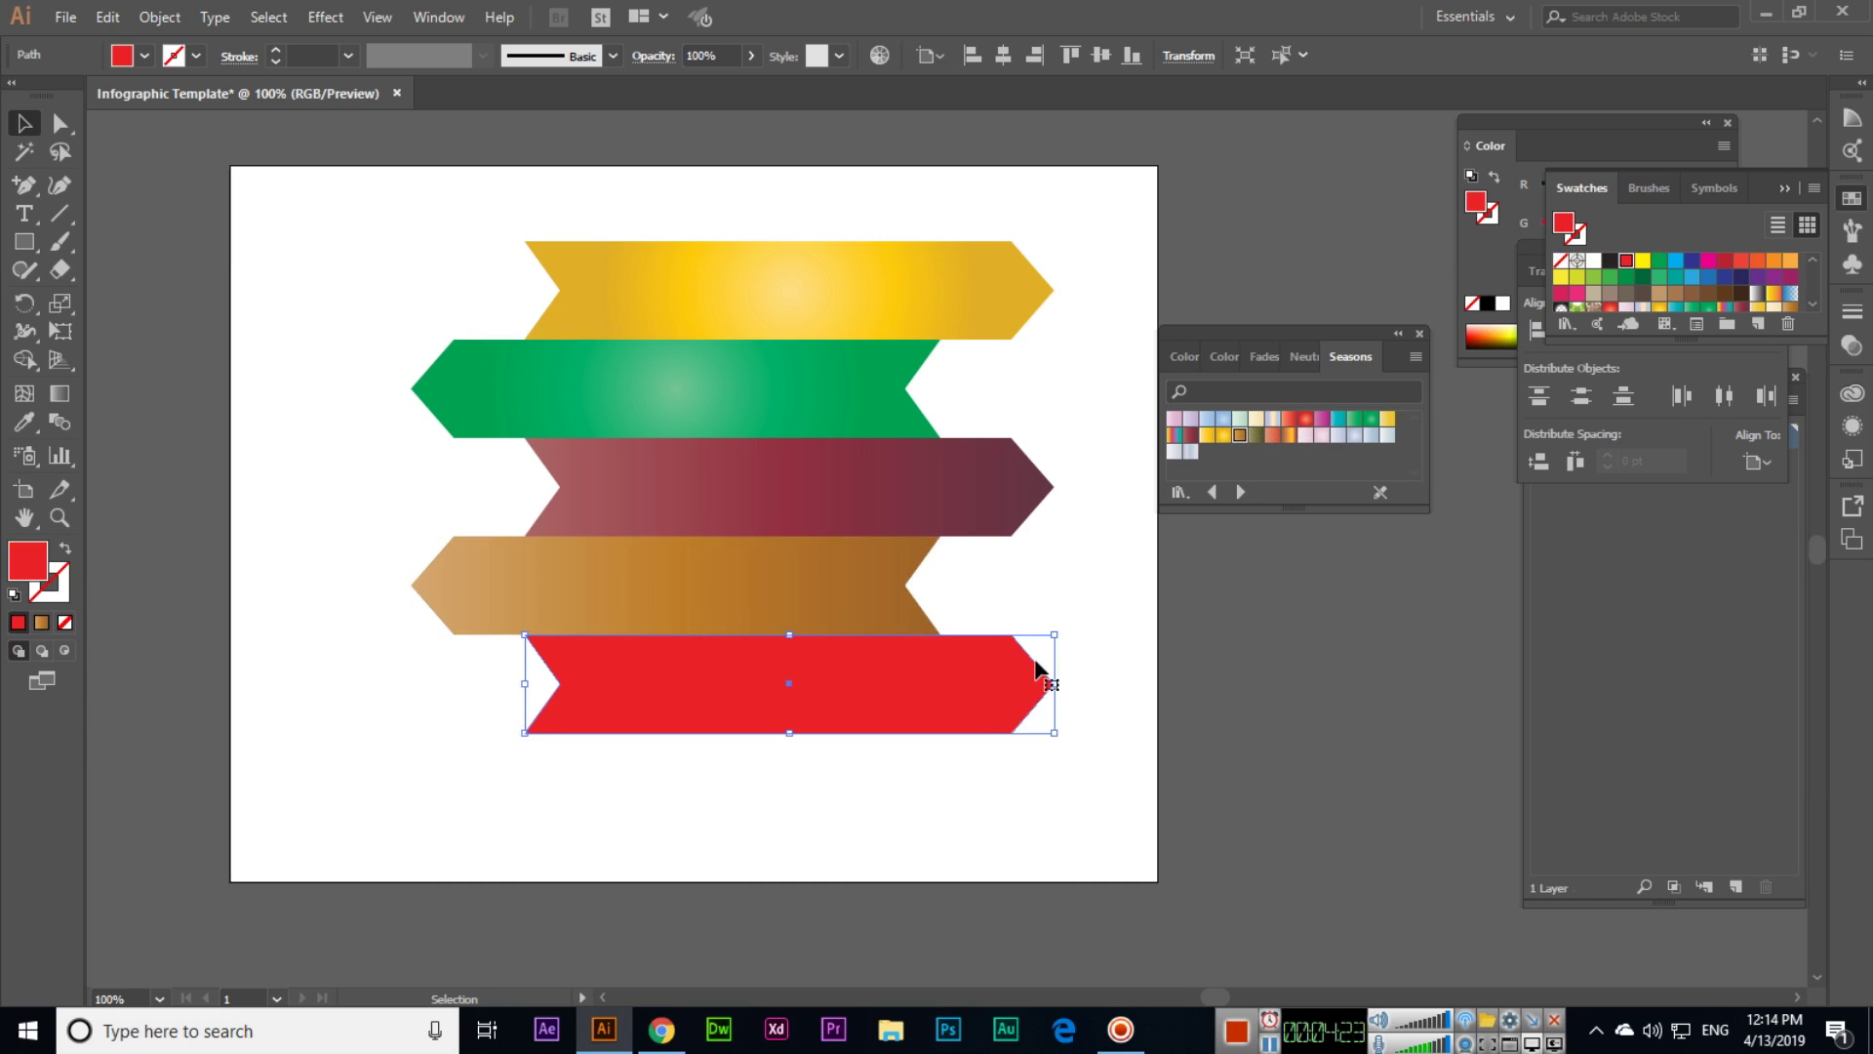
left_click(1322, 436)
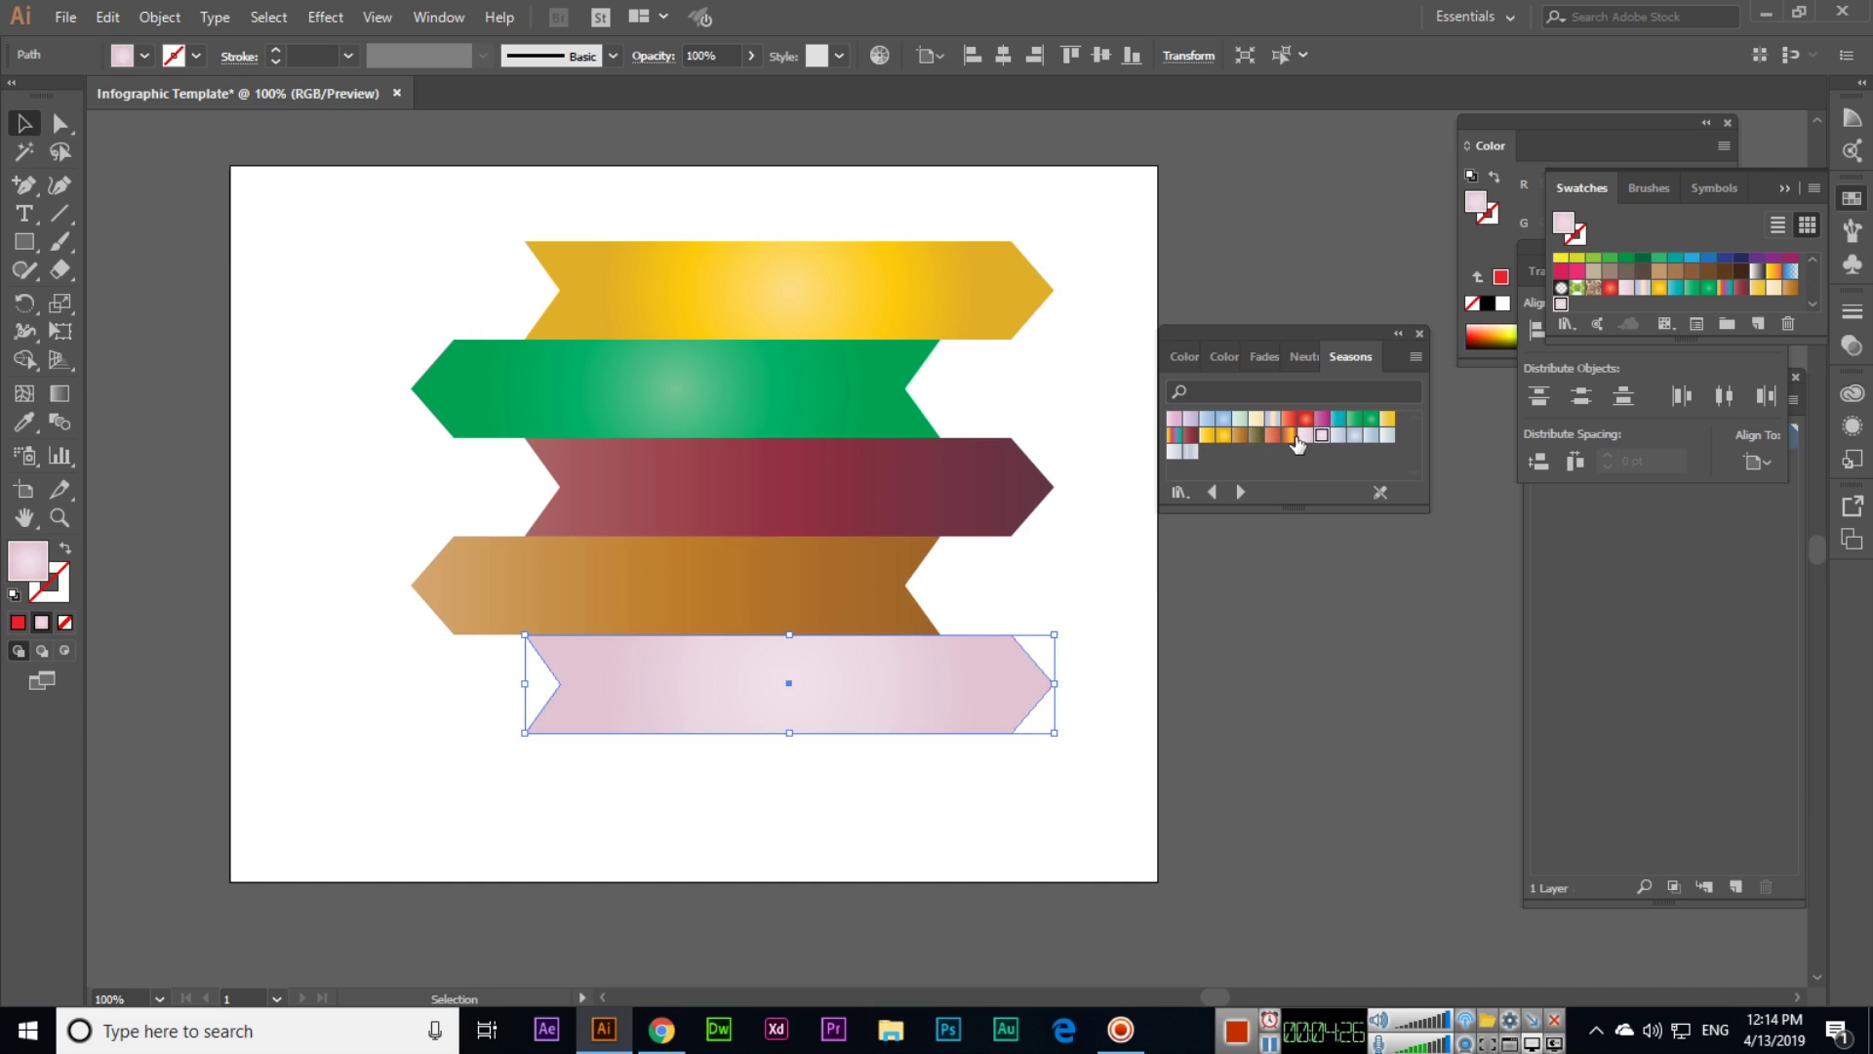
left_click(1240, 436)
left_click(1256, 435)
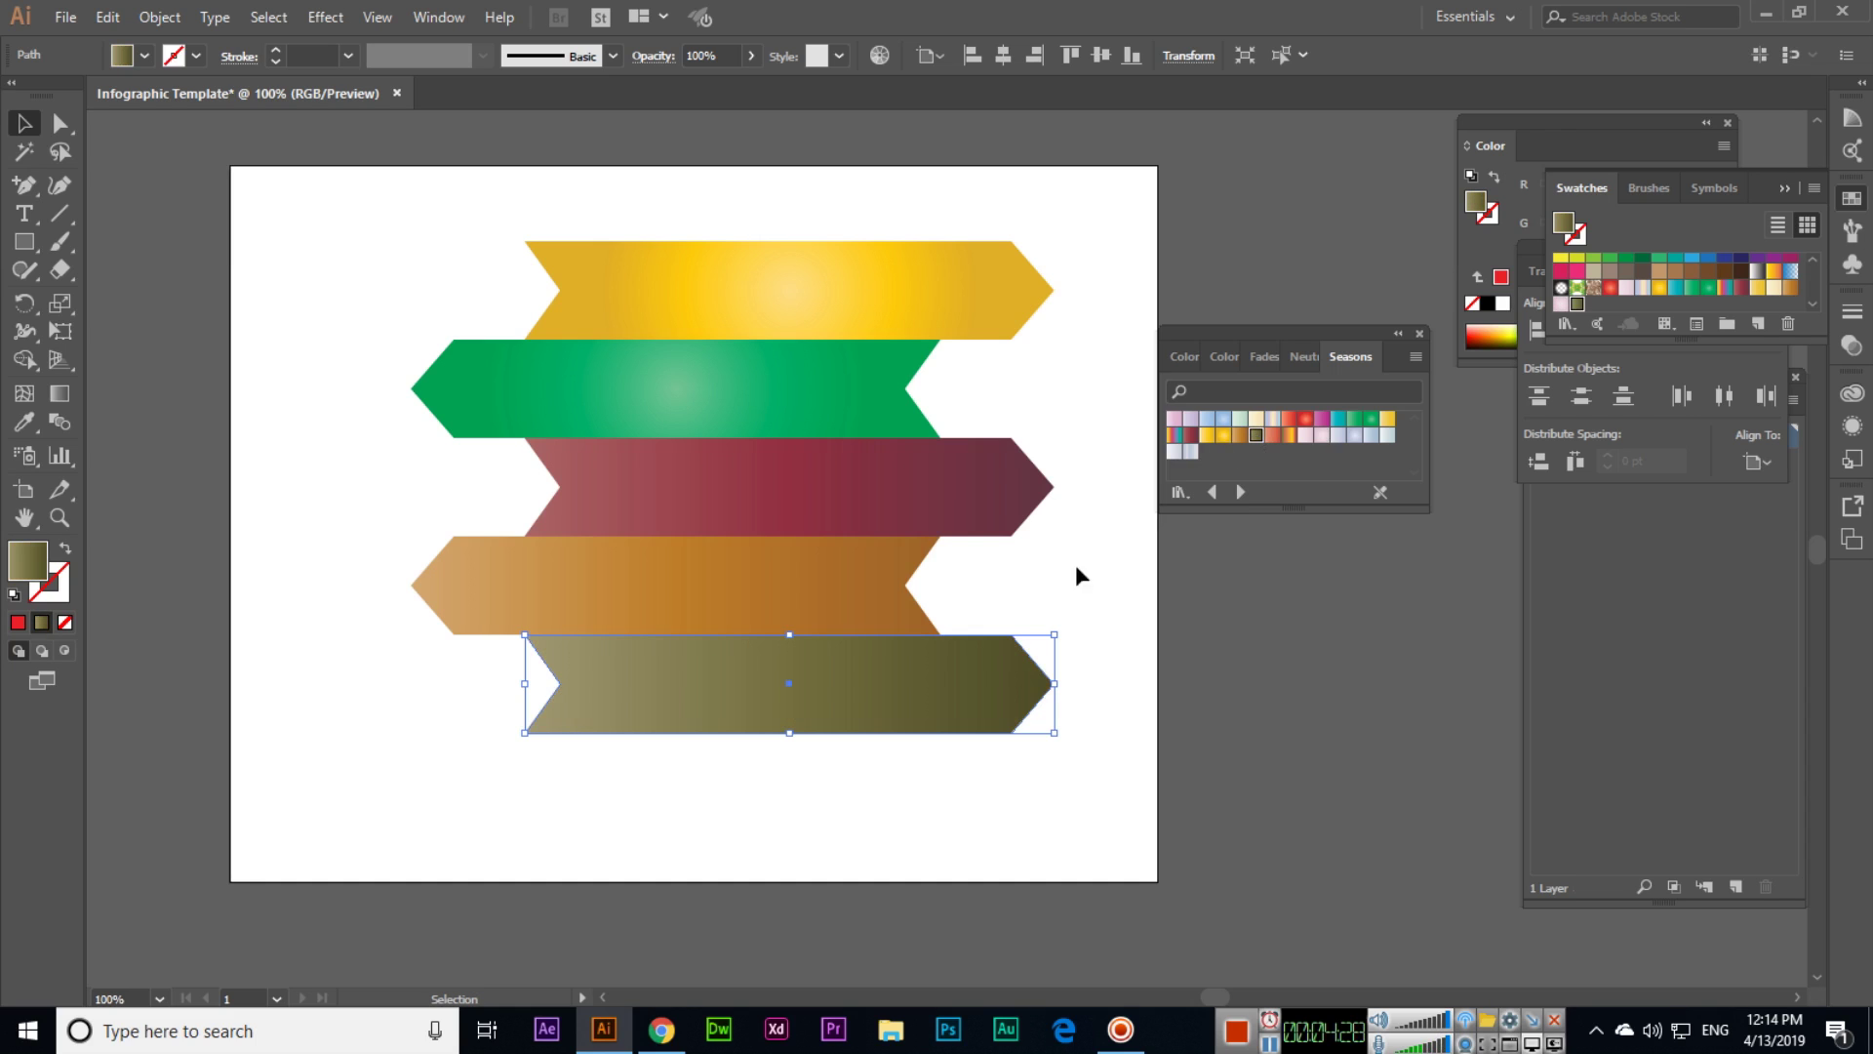
left_click(1088, 585)
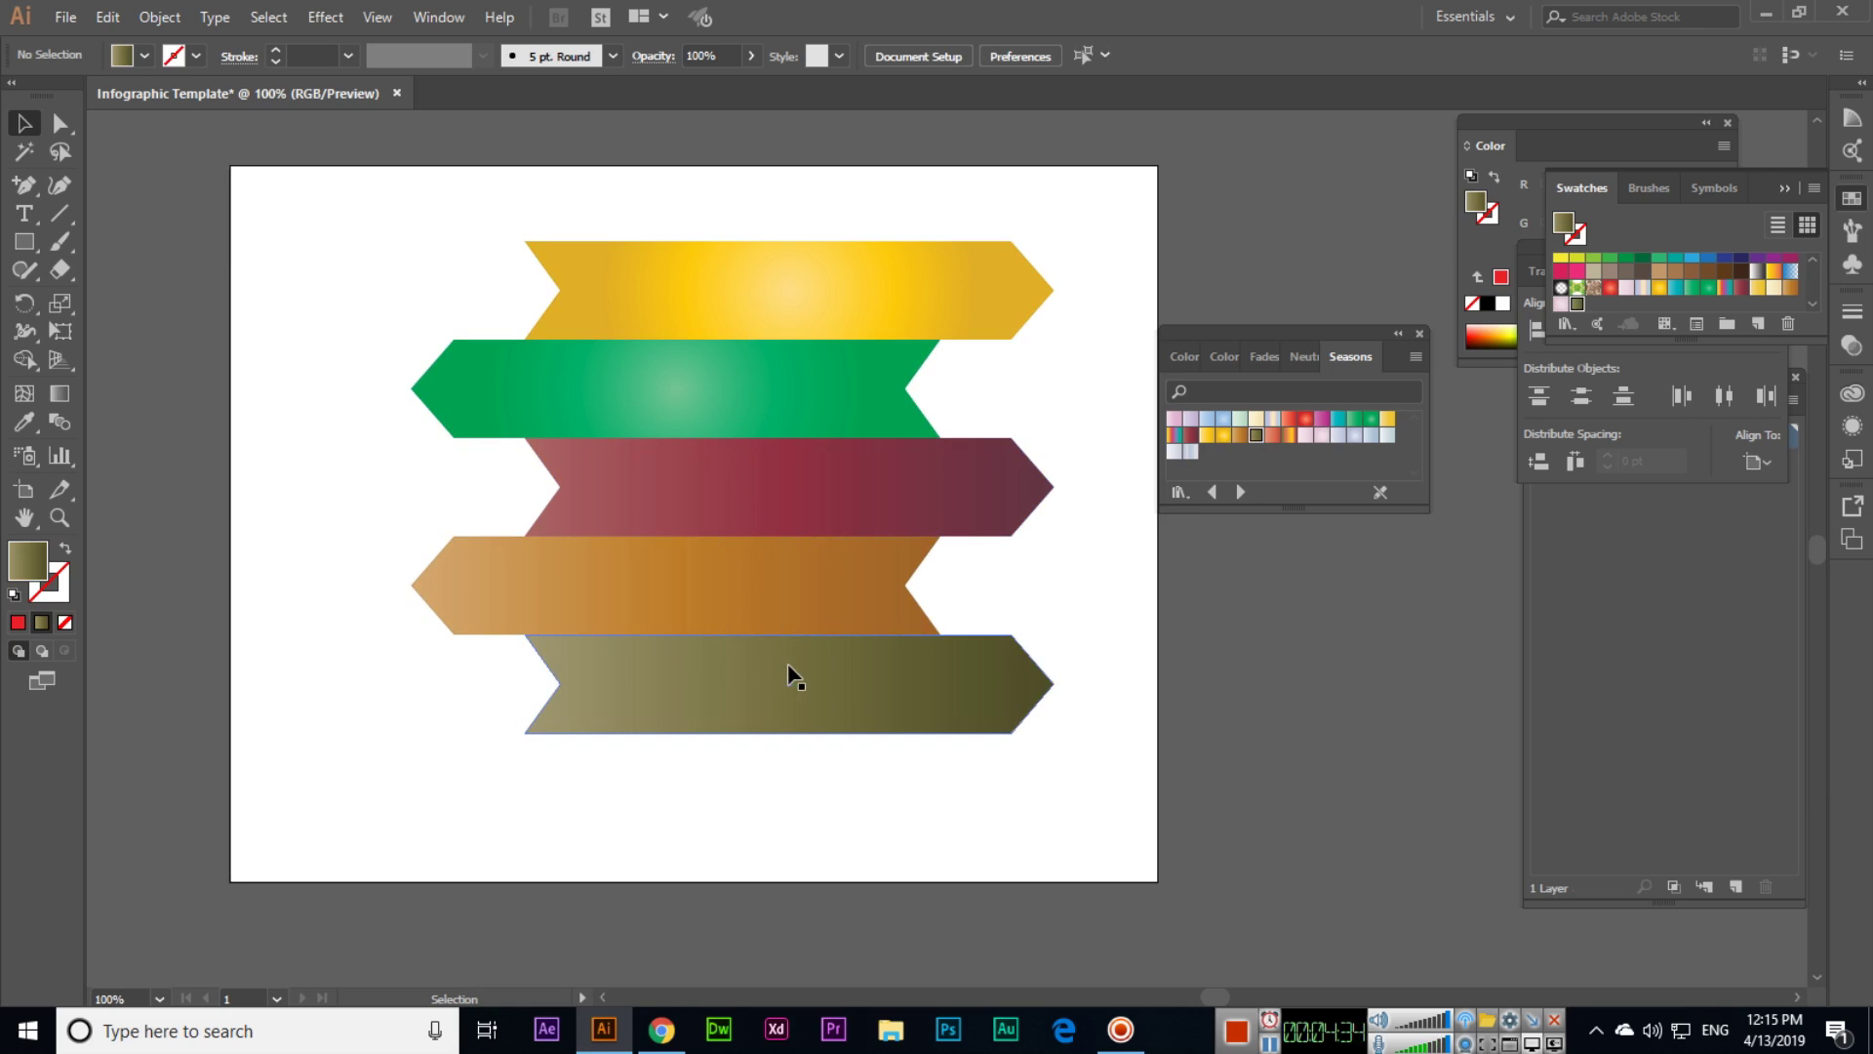
- Pick the Type Tool and start a text object on the artboard below the banners
left_click(25, 214)
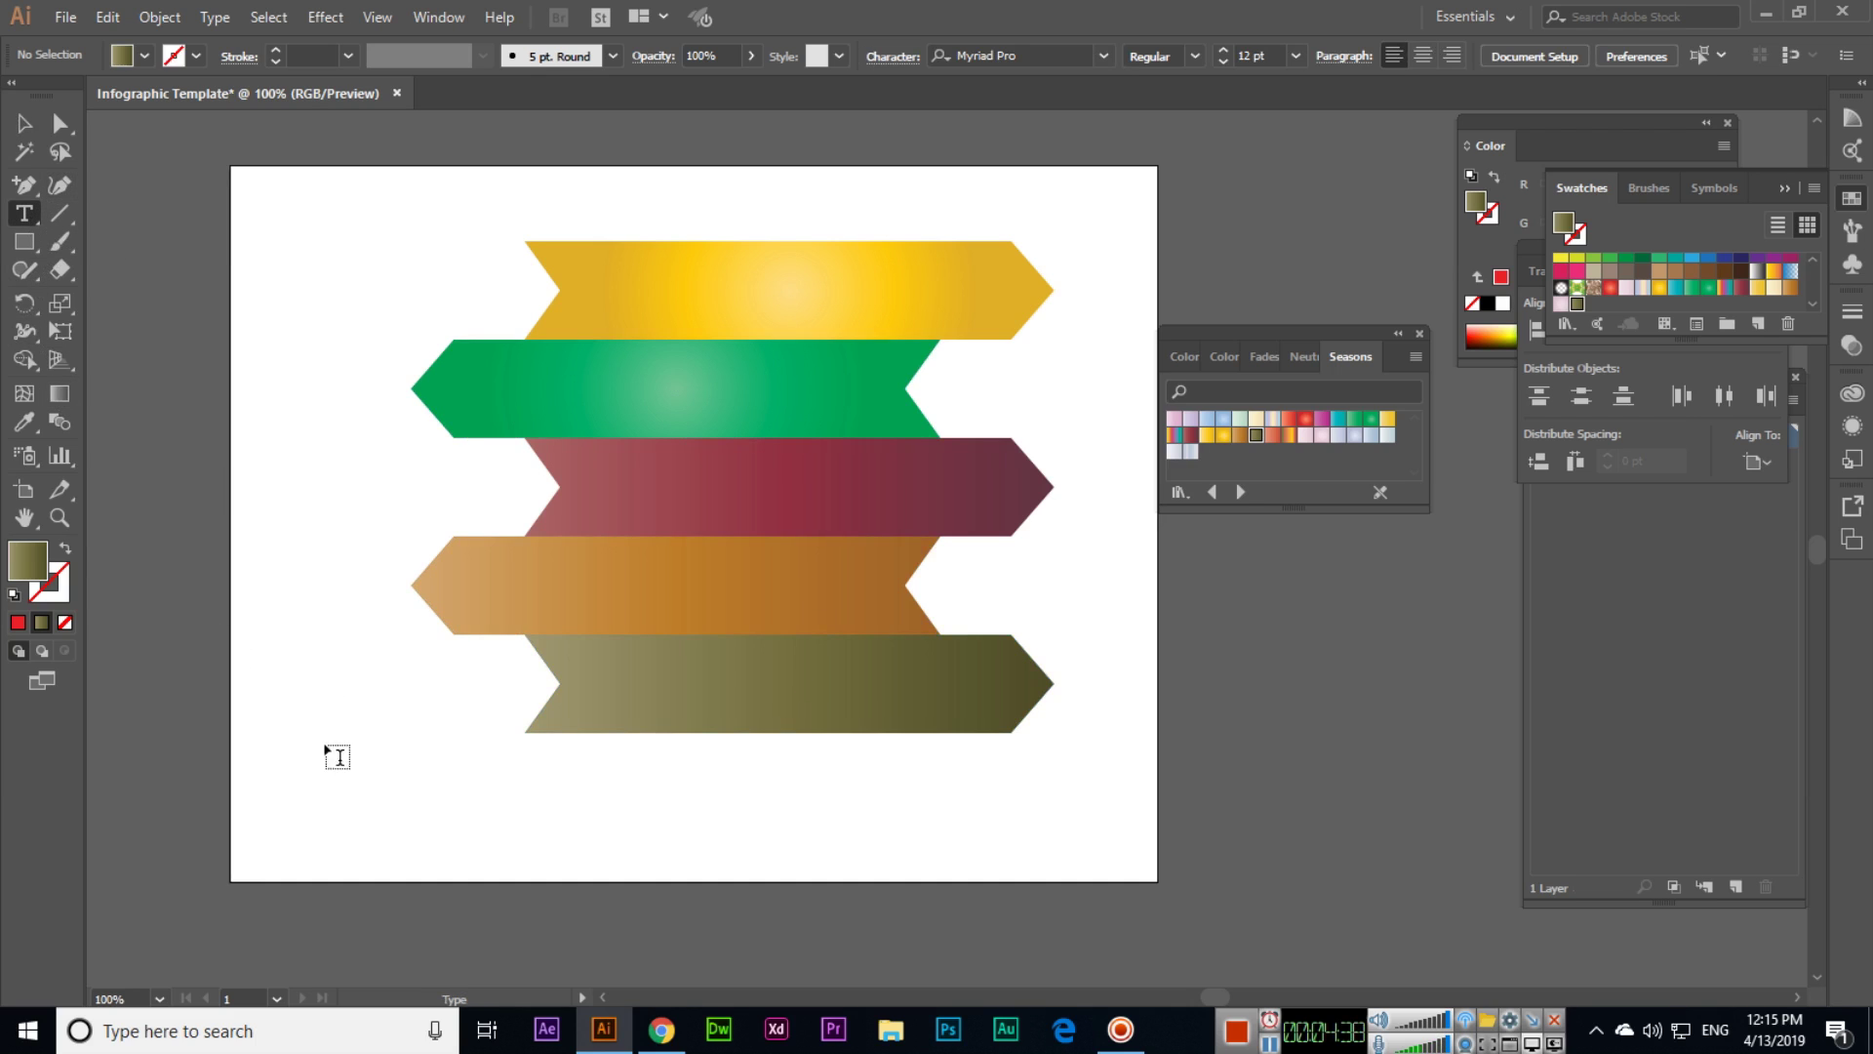
left_click_drag(32, 222, 90, 214)
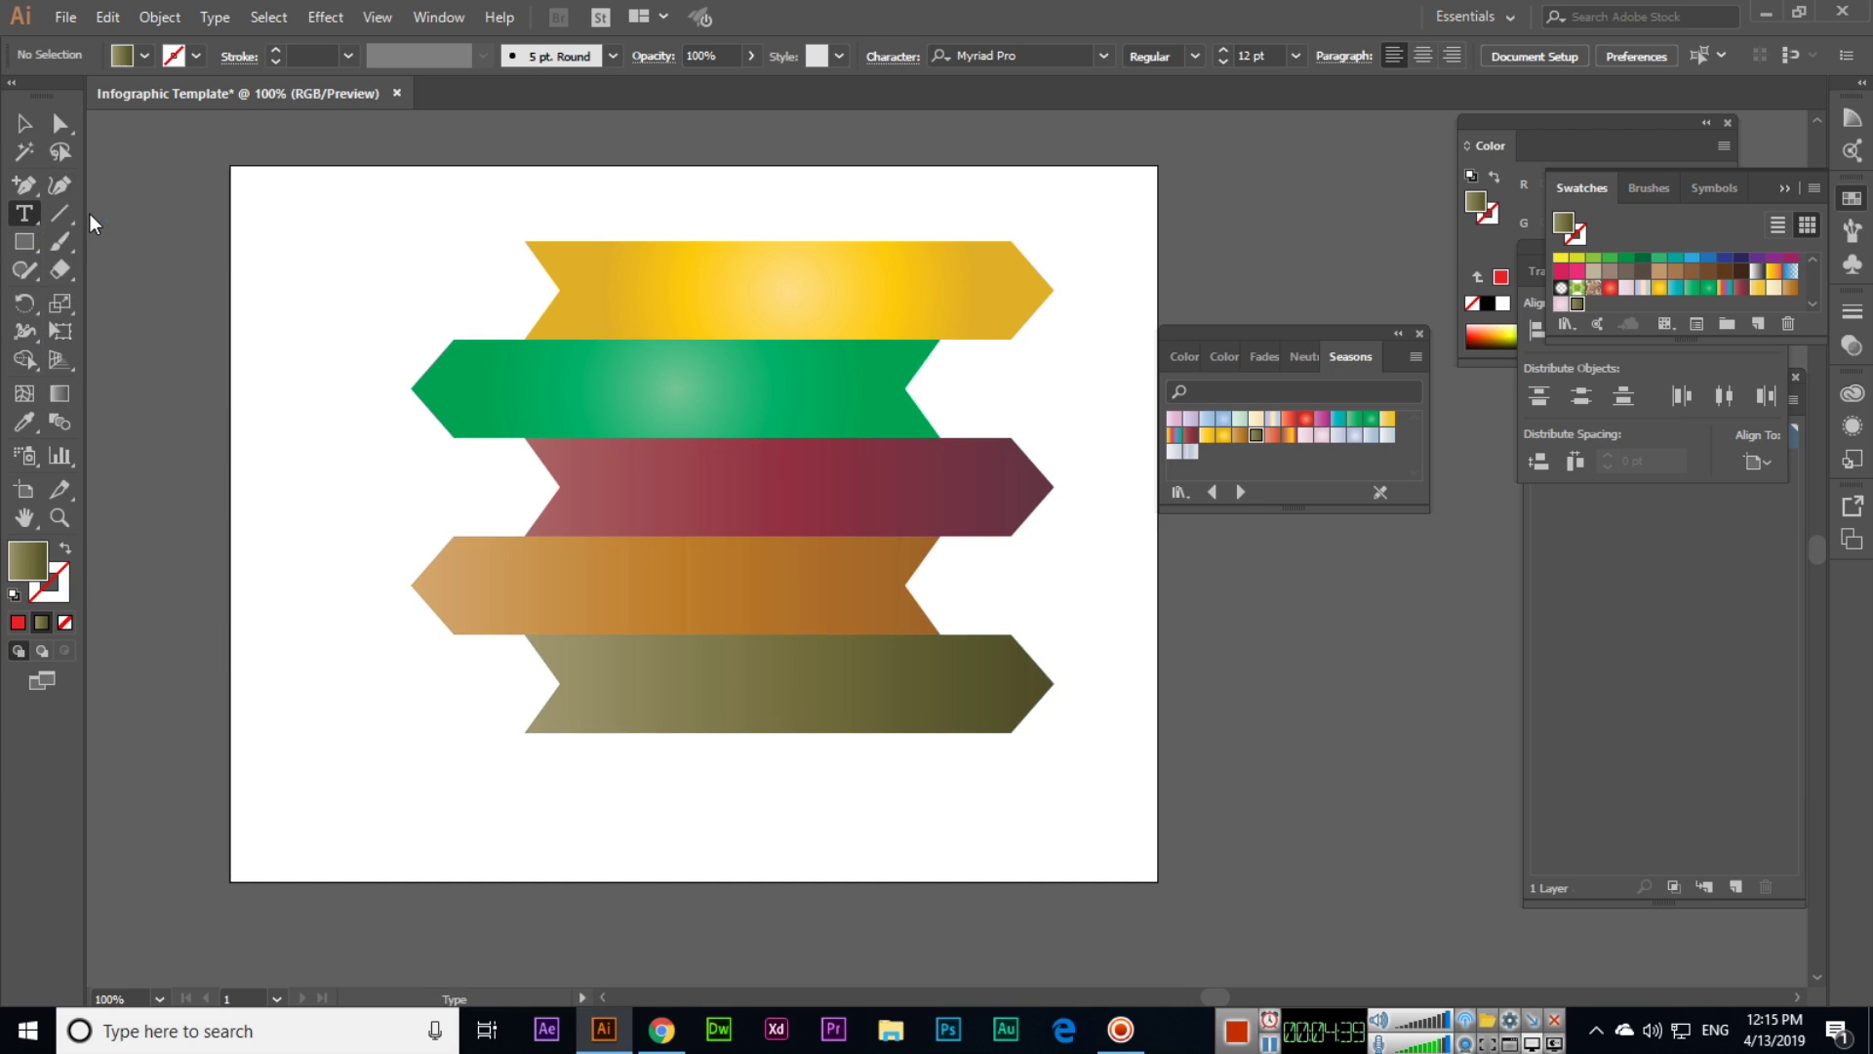
left_click(376, 818)
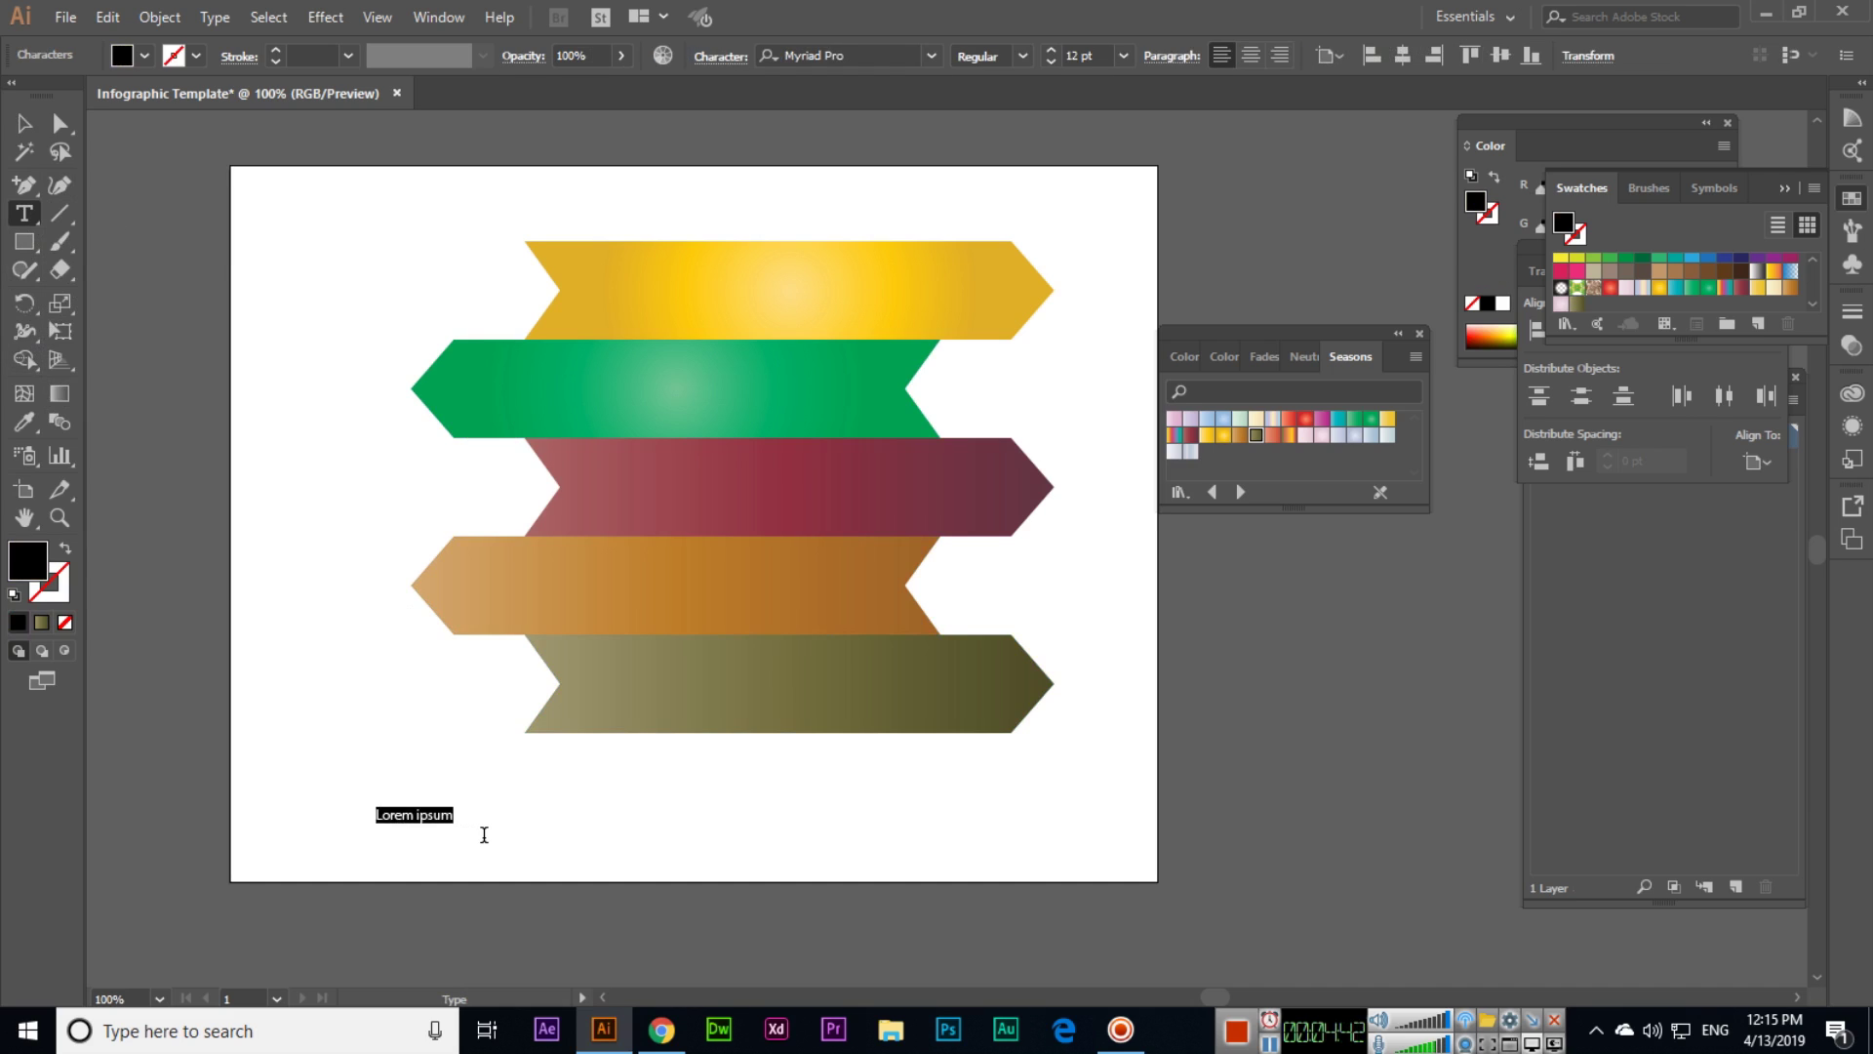
- Type 01, scale the label up to about 52 pt, and zoom in on it
type("01")
left_click(25, 123)
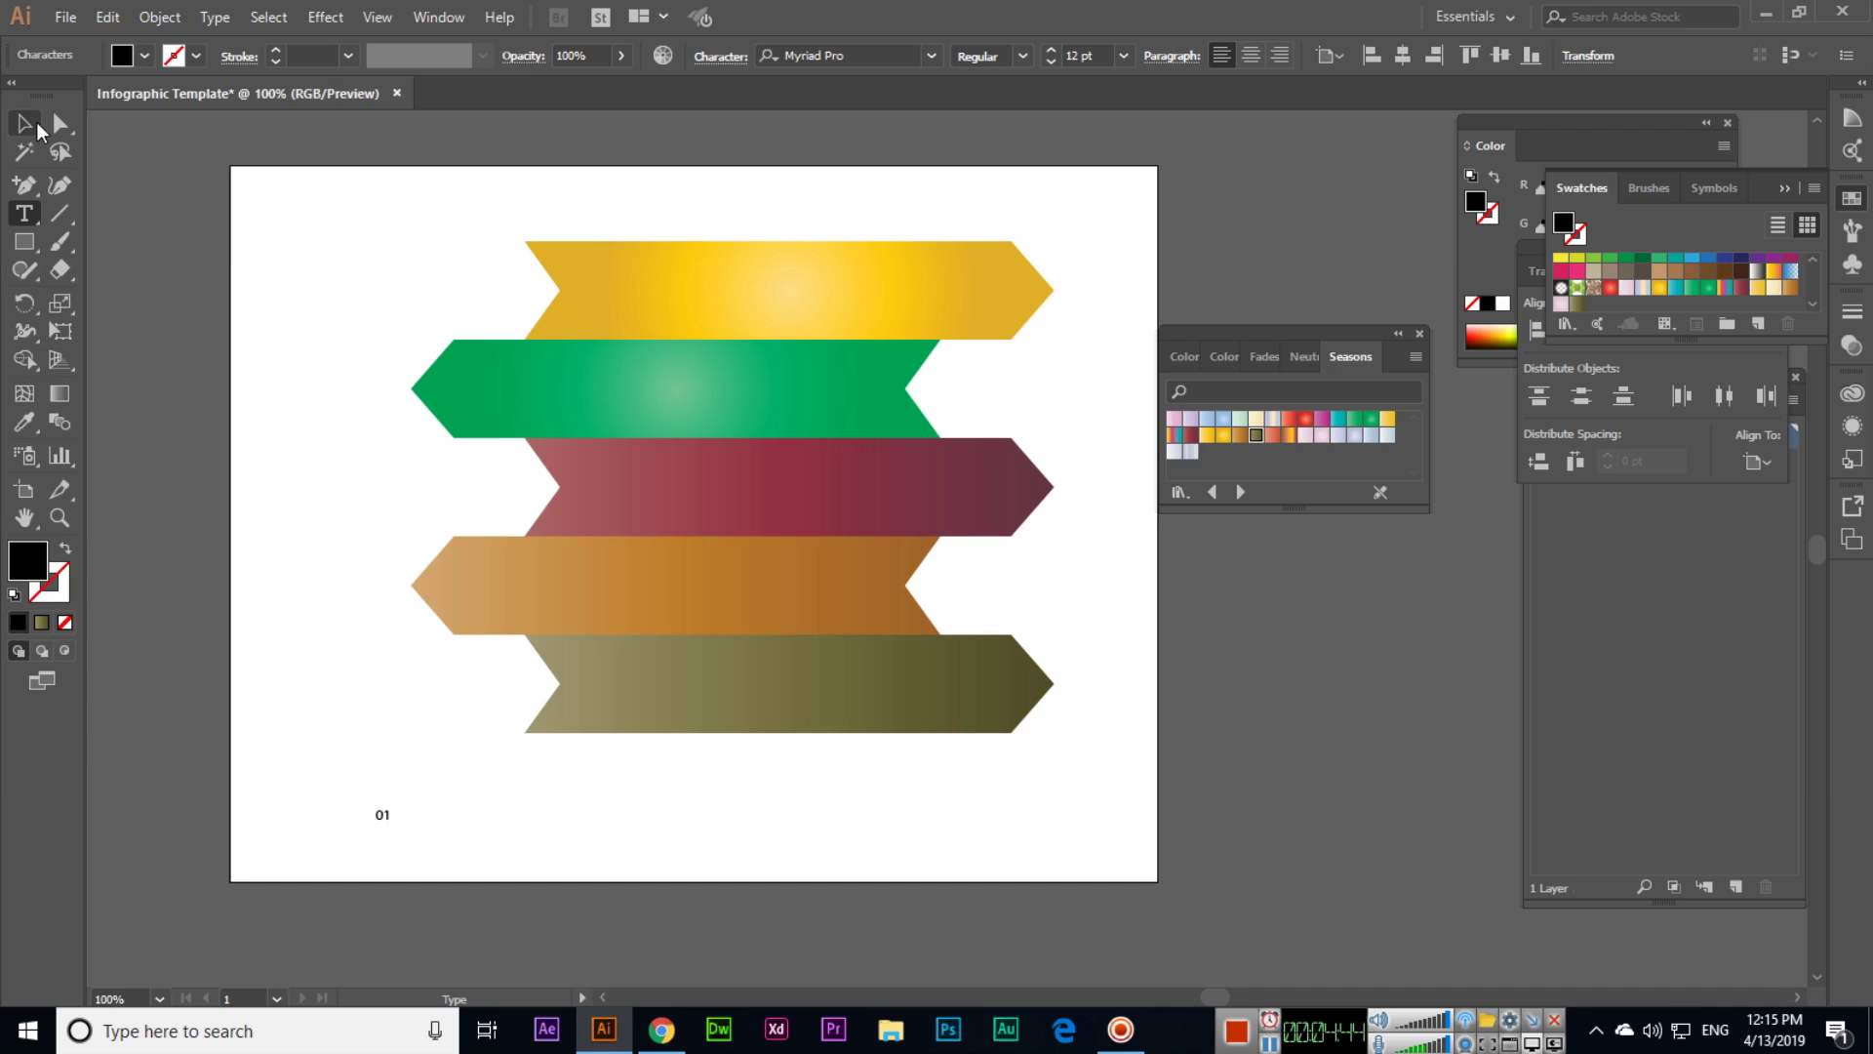
left_click_drag(402, 830, 602, 299)
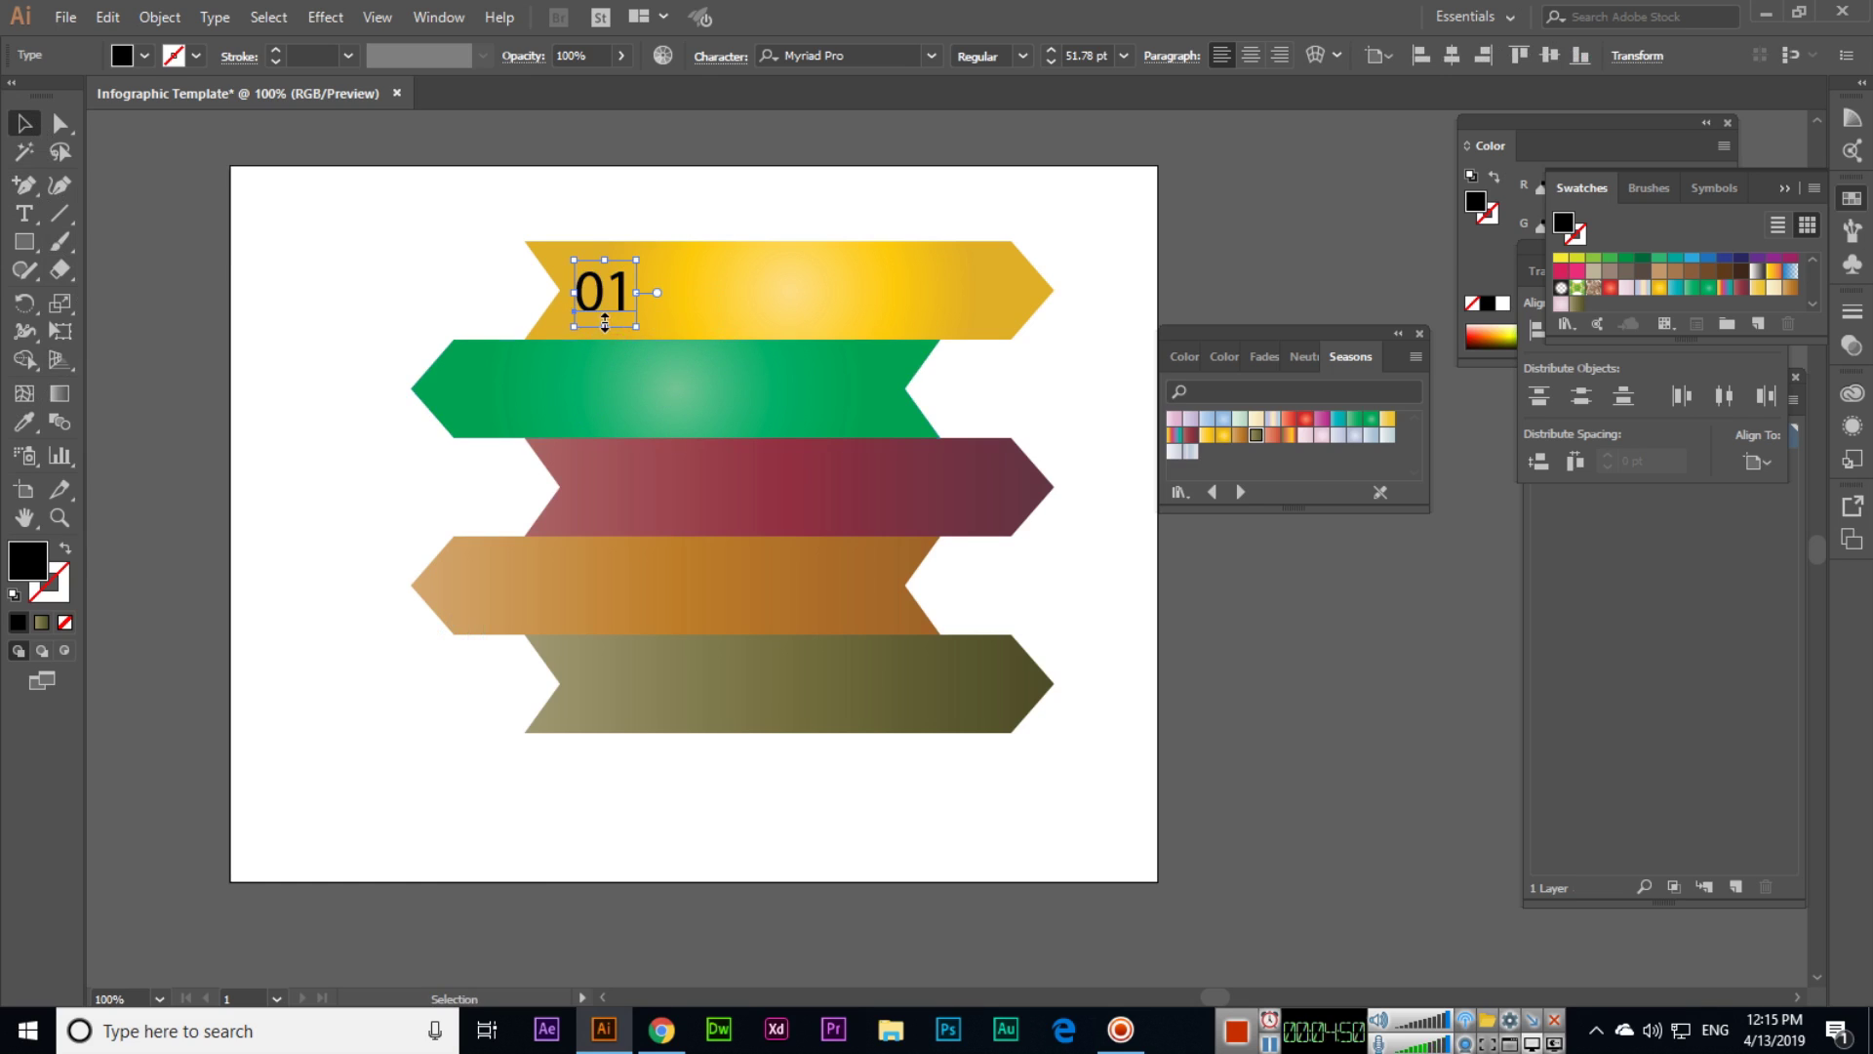
key("ctrl+plus")
key("ctrl+plus")
key("ctrl+plus")
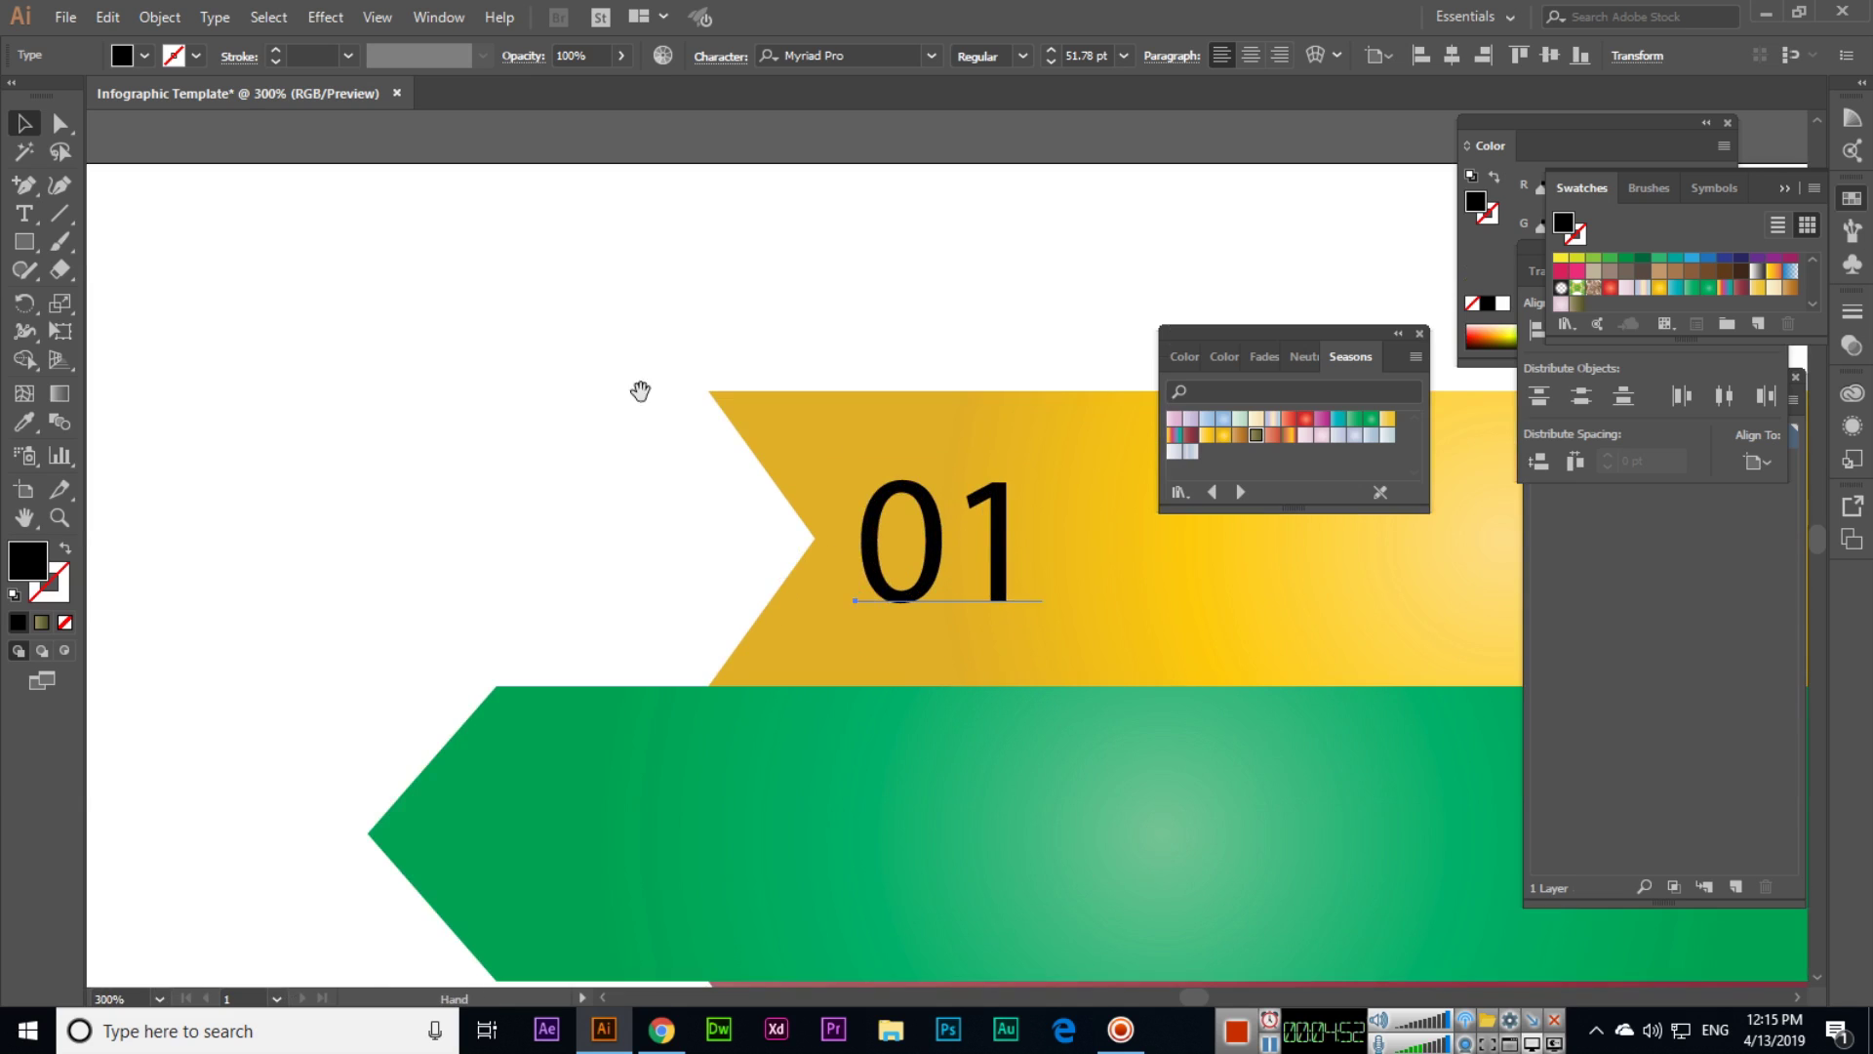
left_click_drag(640, 389, 382, 363)
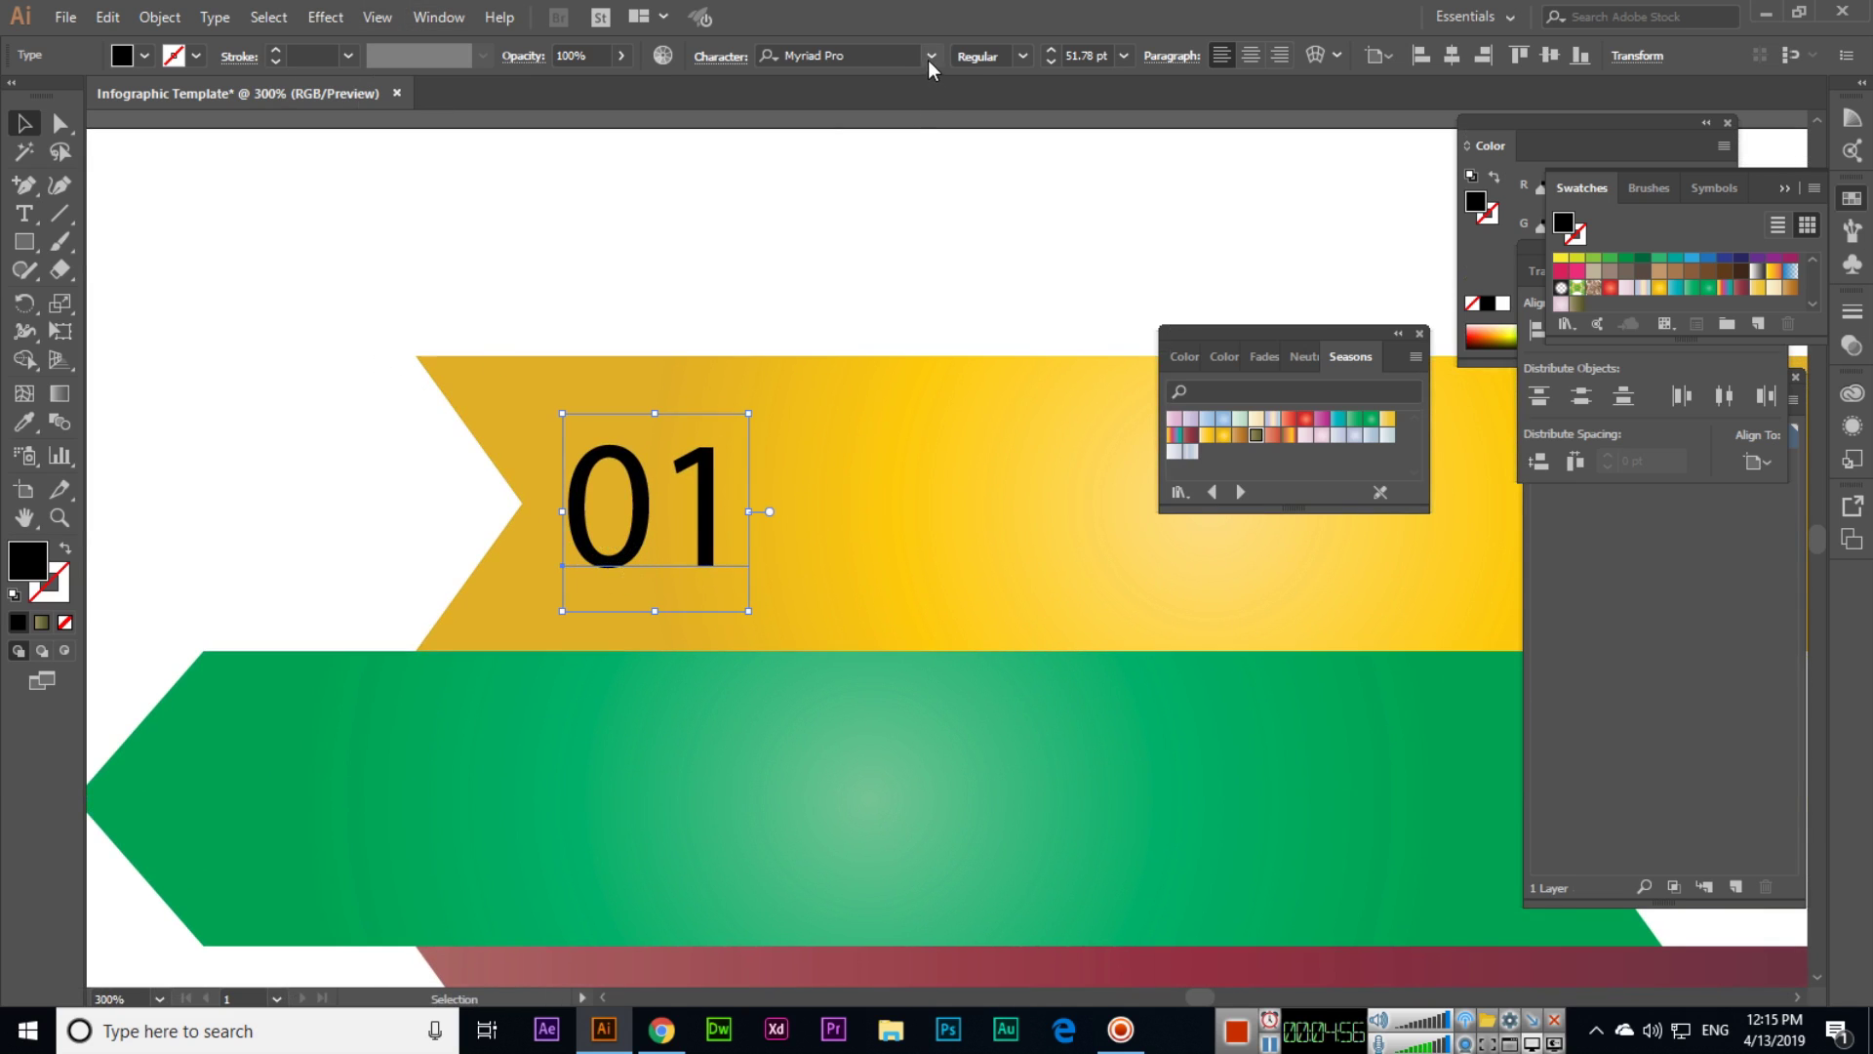
- Keep Myriad Pro as the font and tighten the kerning between the 0 and 1
left_click(931, 57)
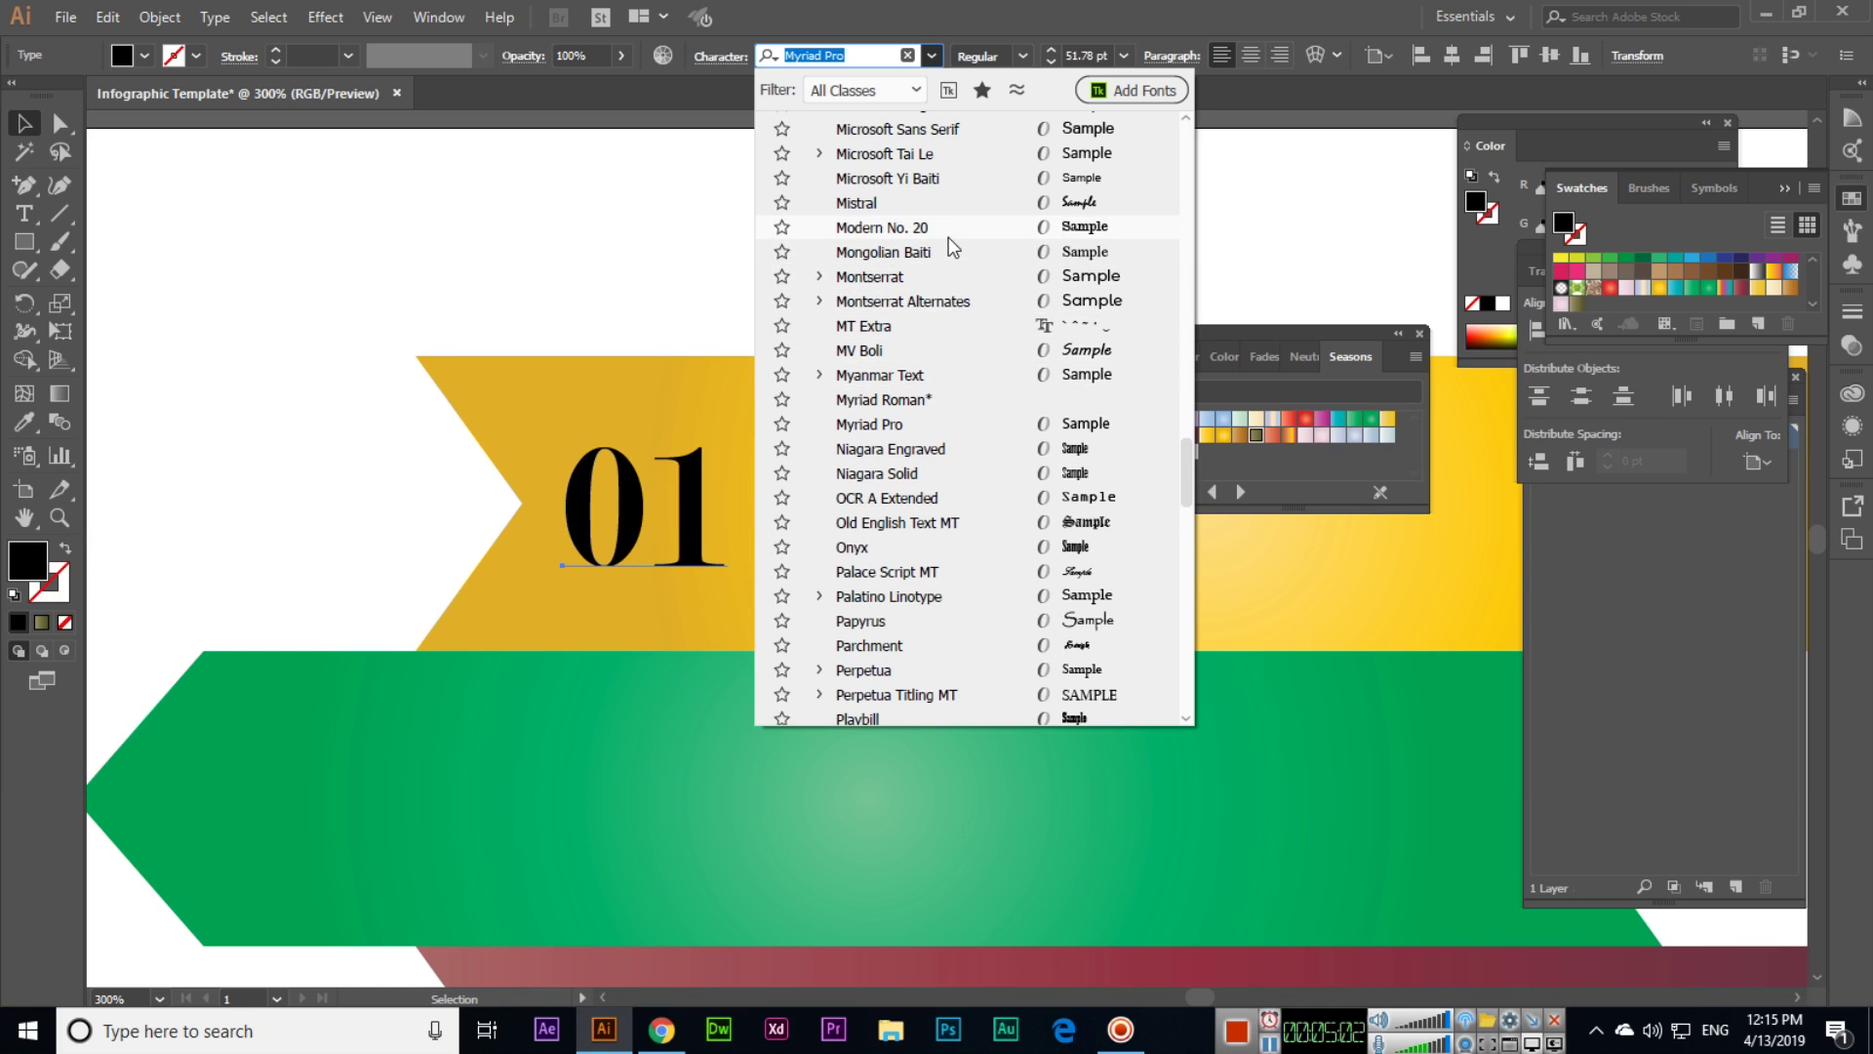
left_click(968, 431)
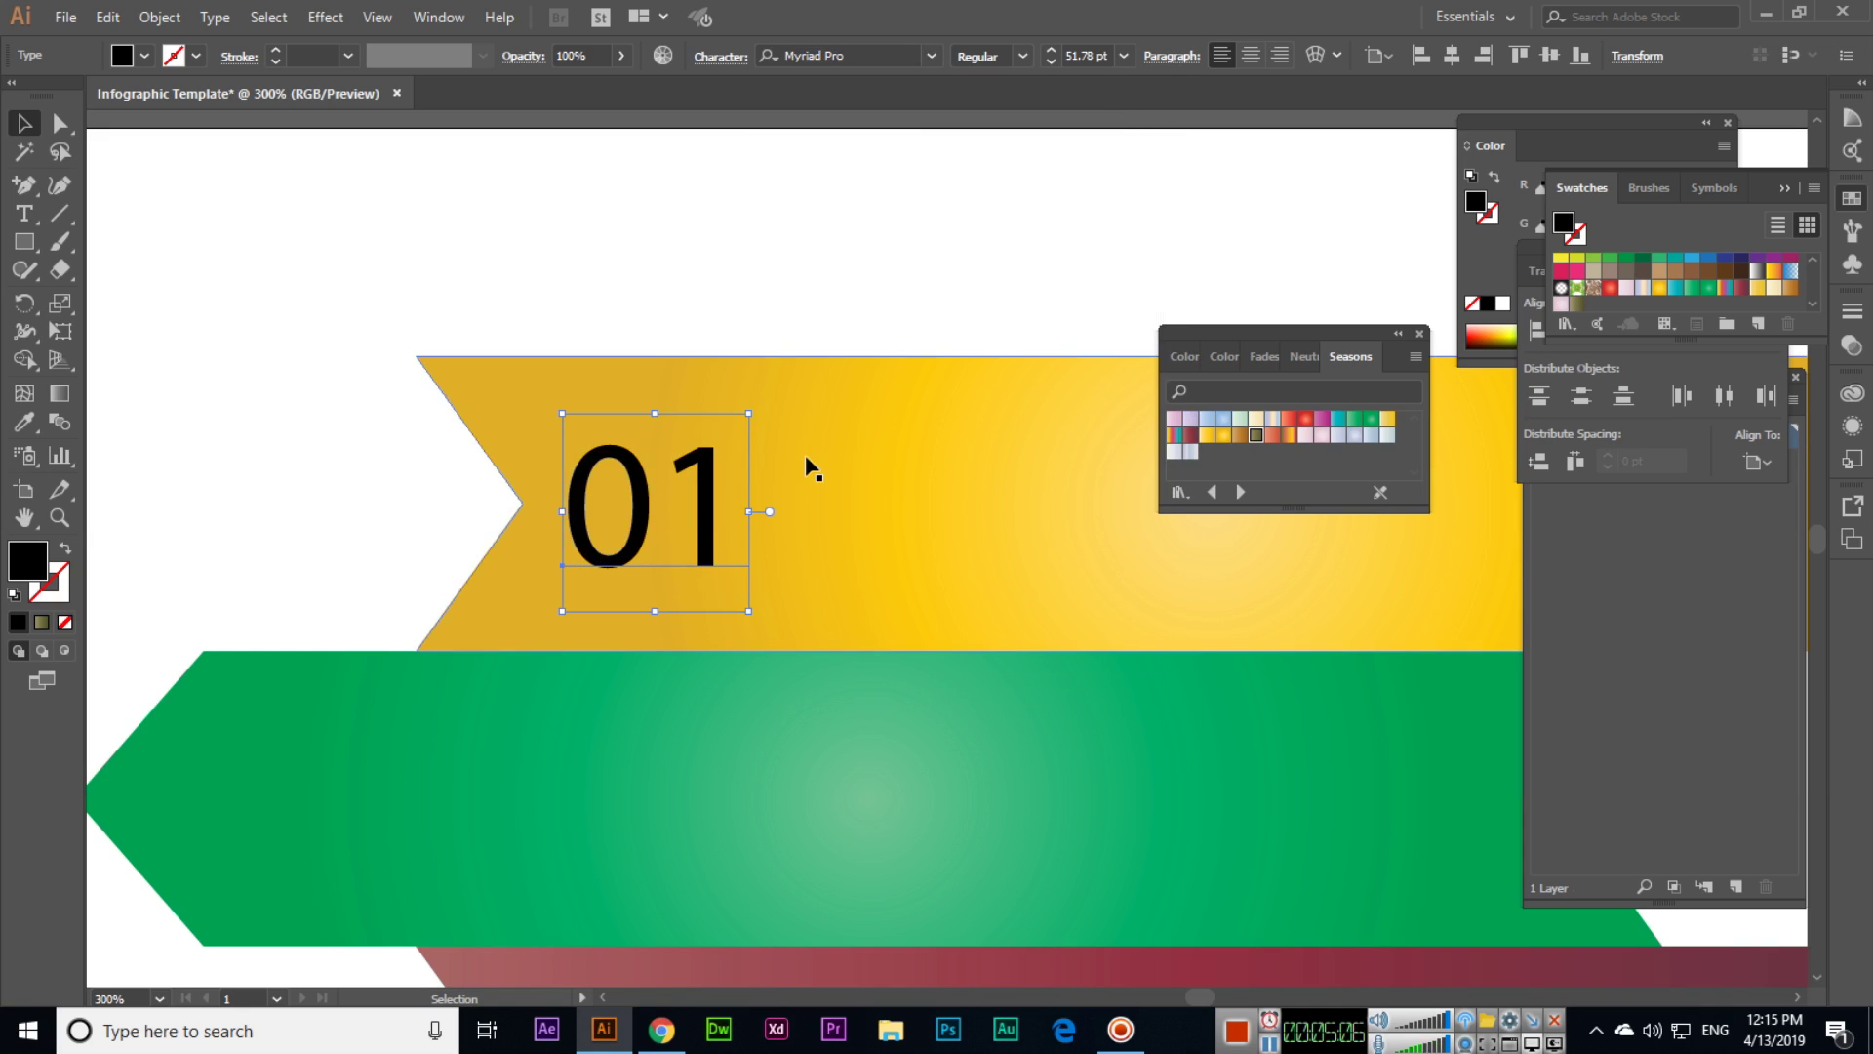
double_click(719, 512)
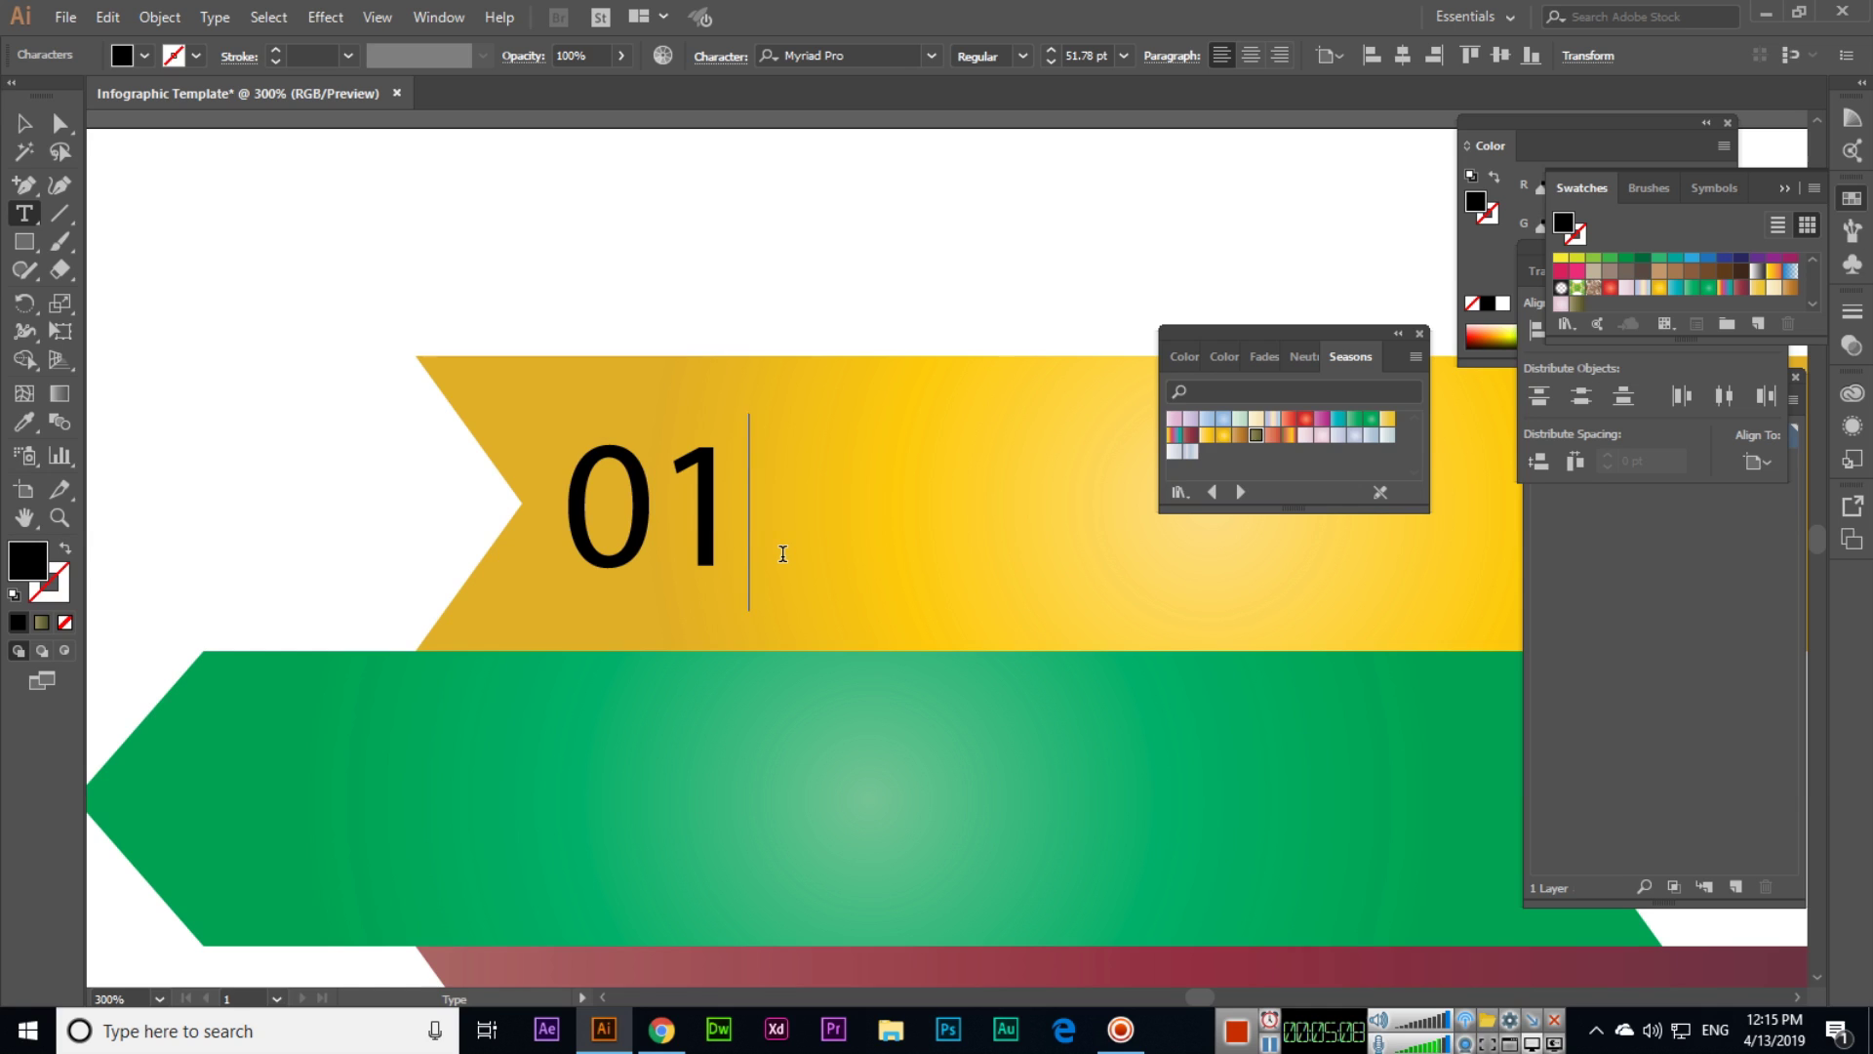
key("Left")
key("Left")
key("Right")
key("Escape")
key("space")
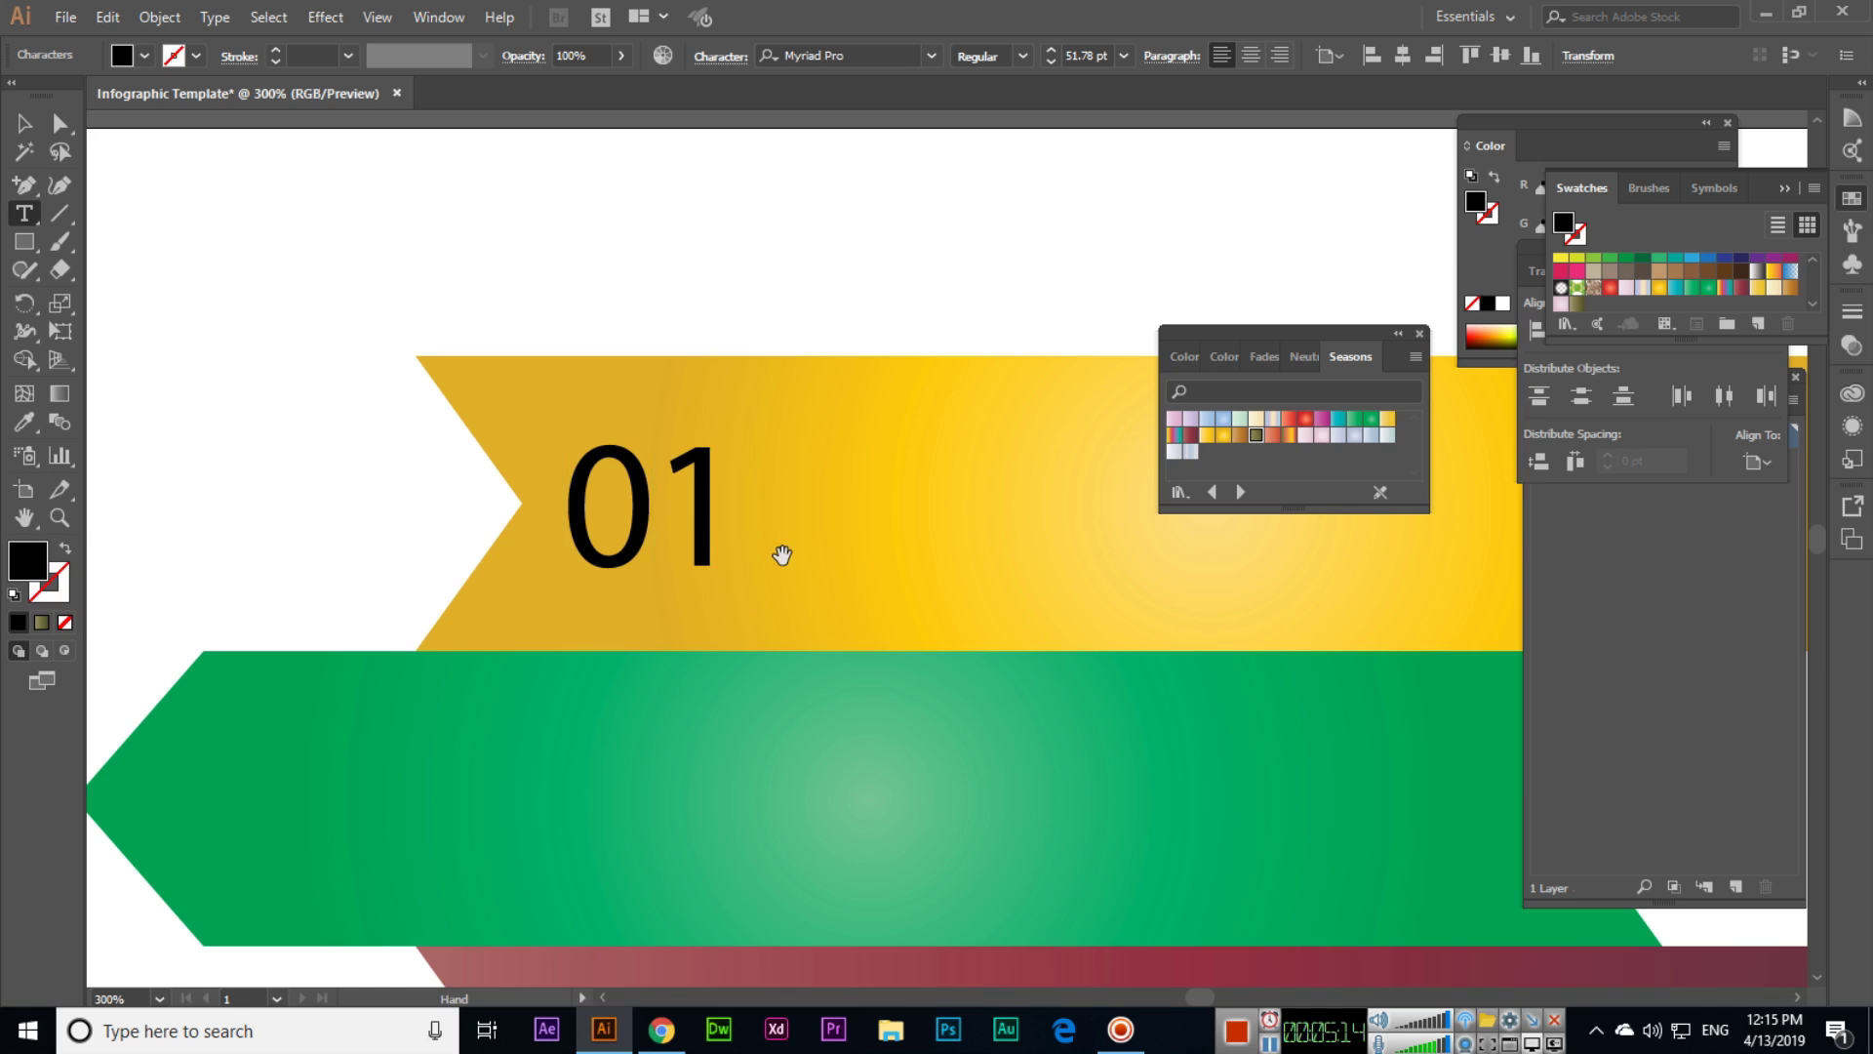
key("alt+Left")
key("alt+Left")
key("alt+Left")
key("alt+Left")
key("alt+Left")
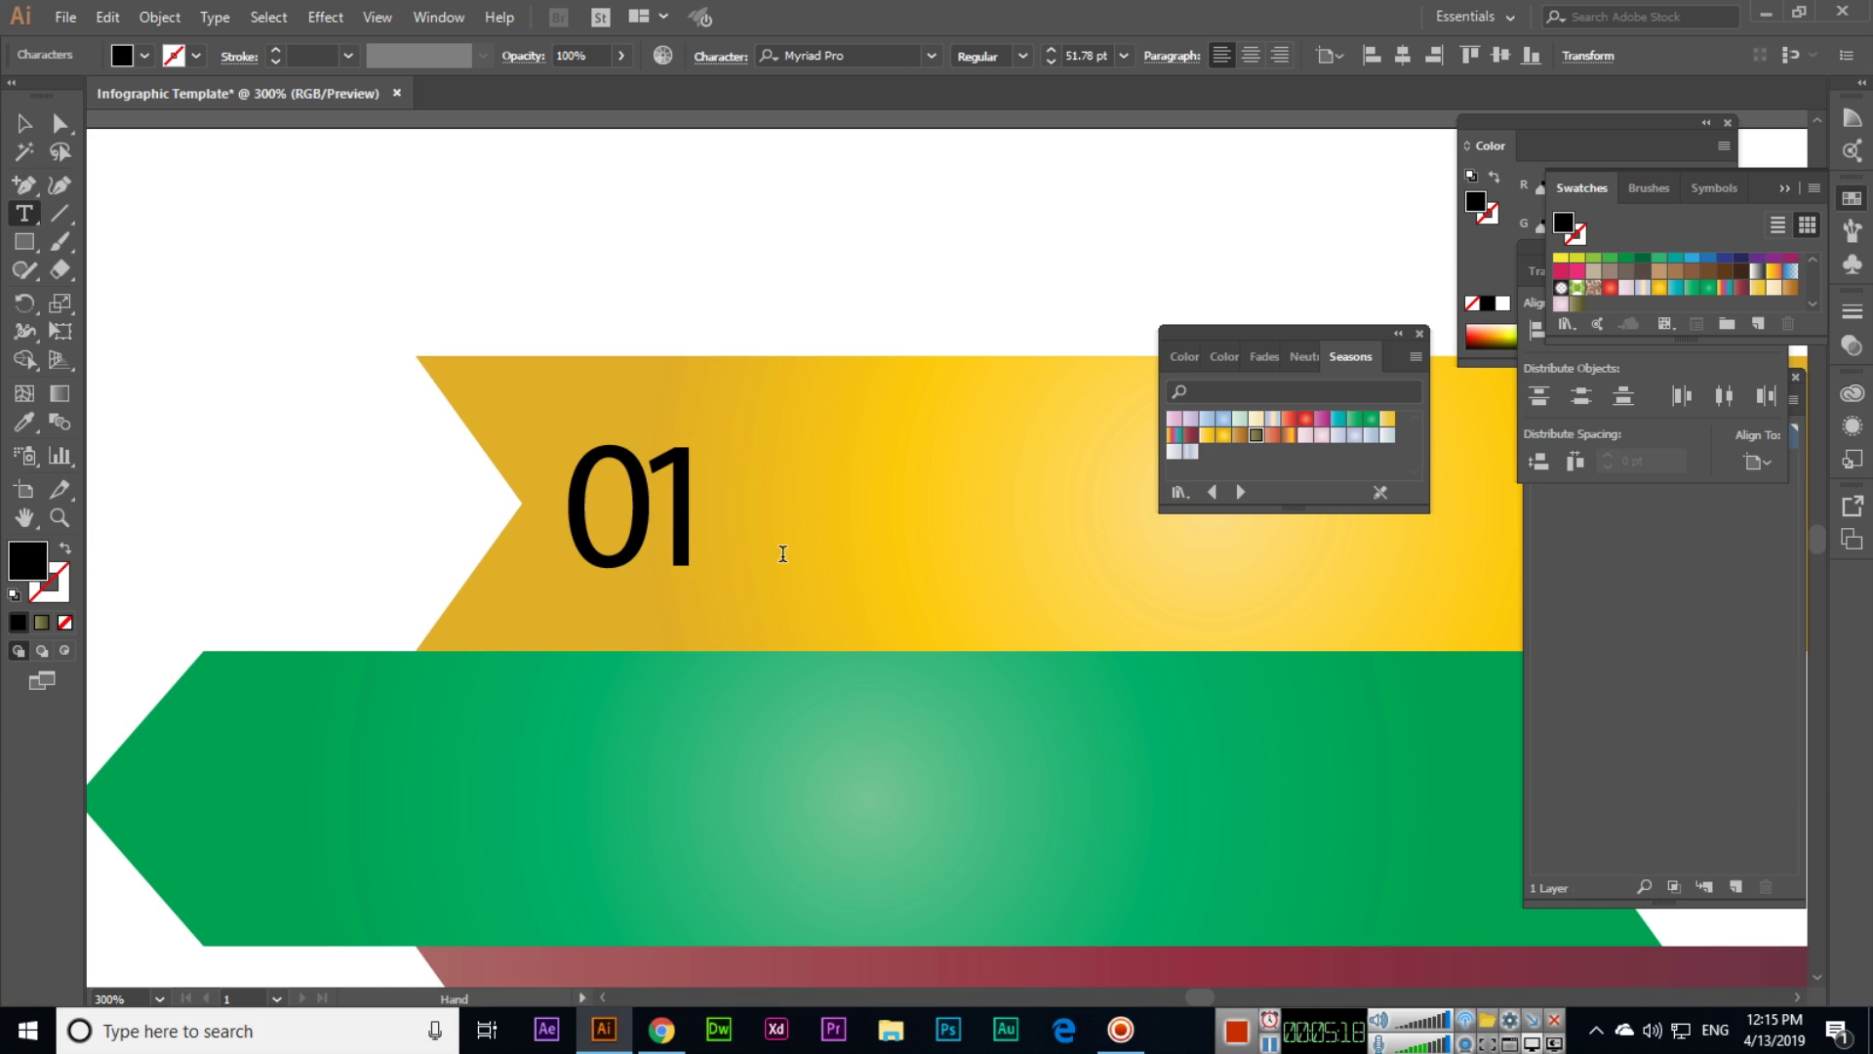
left_click(22, 122)
- Fill the 01 number with white from the control bar swatches
left_click(144, 55)
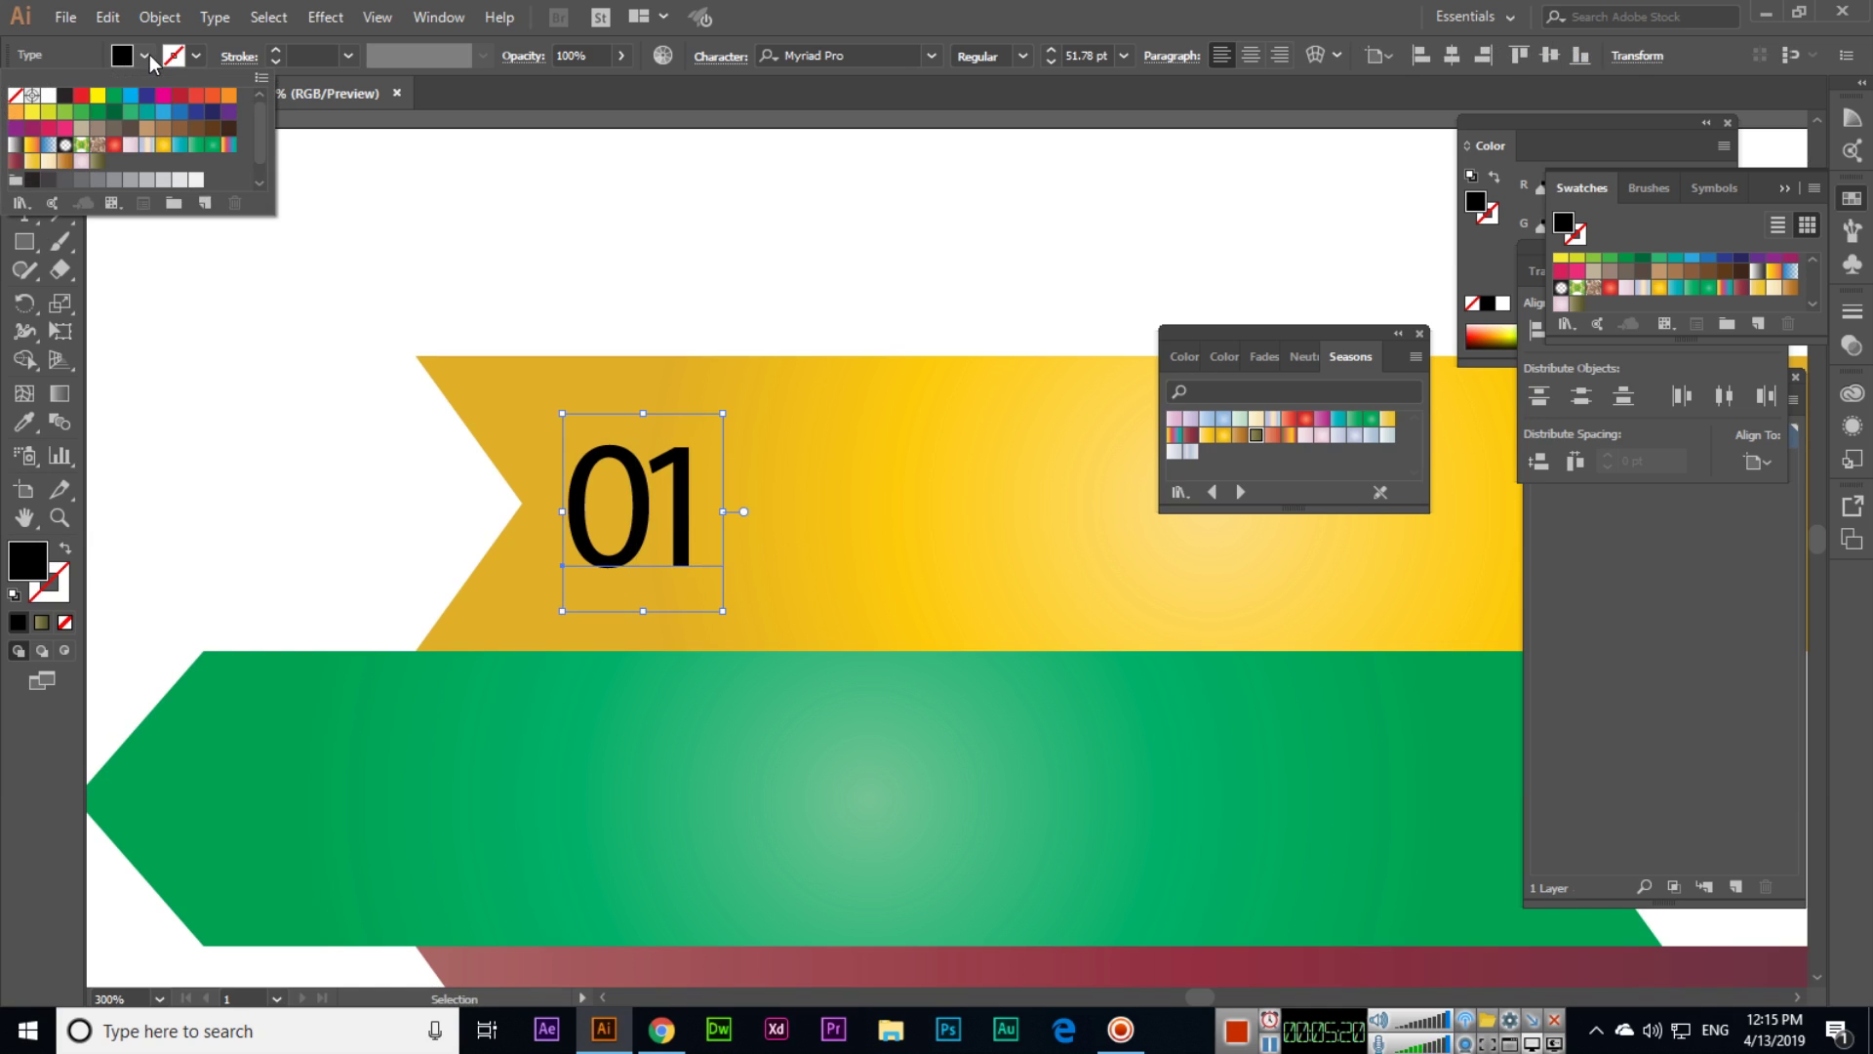
left_click(49, 96)
key("Escape")
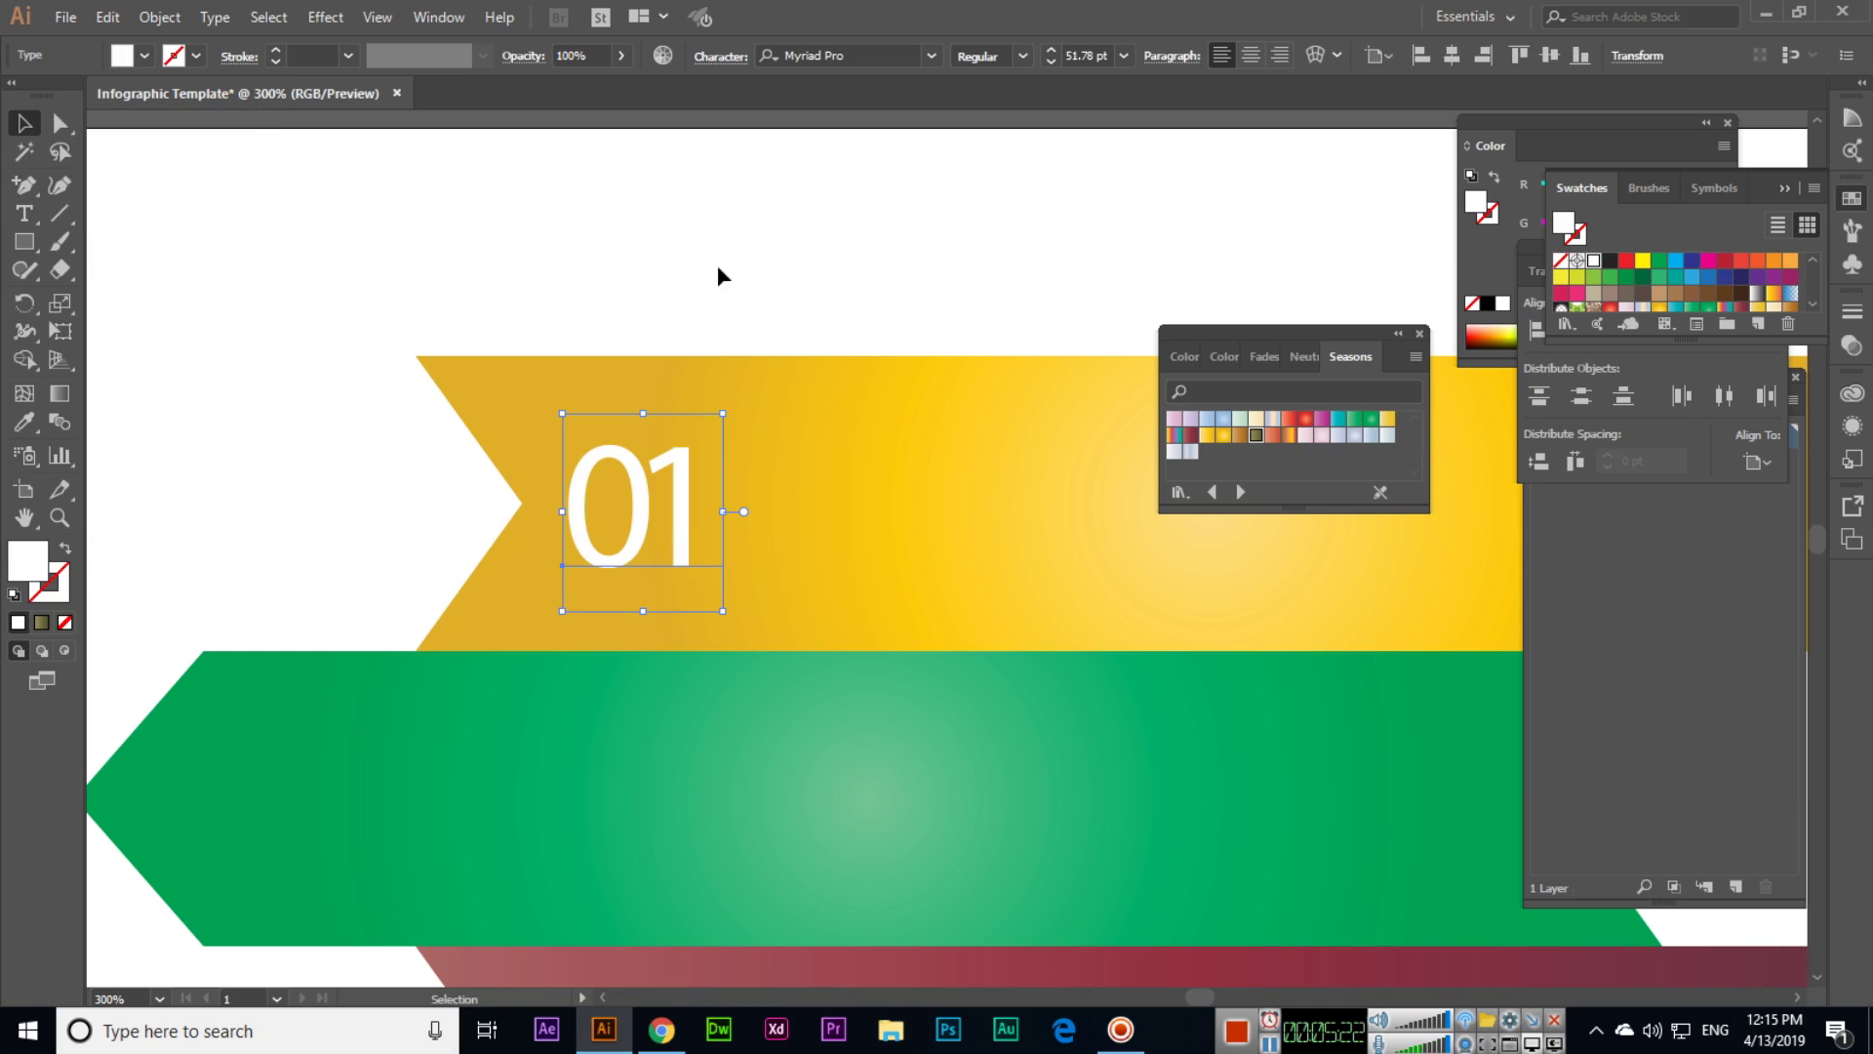
- Zoom out and Alt-drag copies of 01 onto the green banner's right end and the maroon banner
key("ctrl+minus")
key("ctrl+minus")
left_click_drag(694, 277, 385, 138)
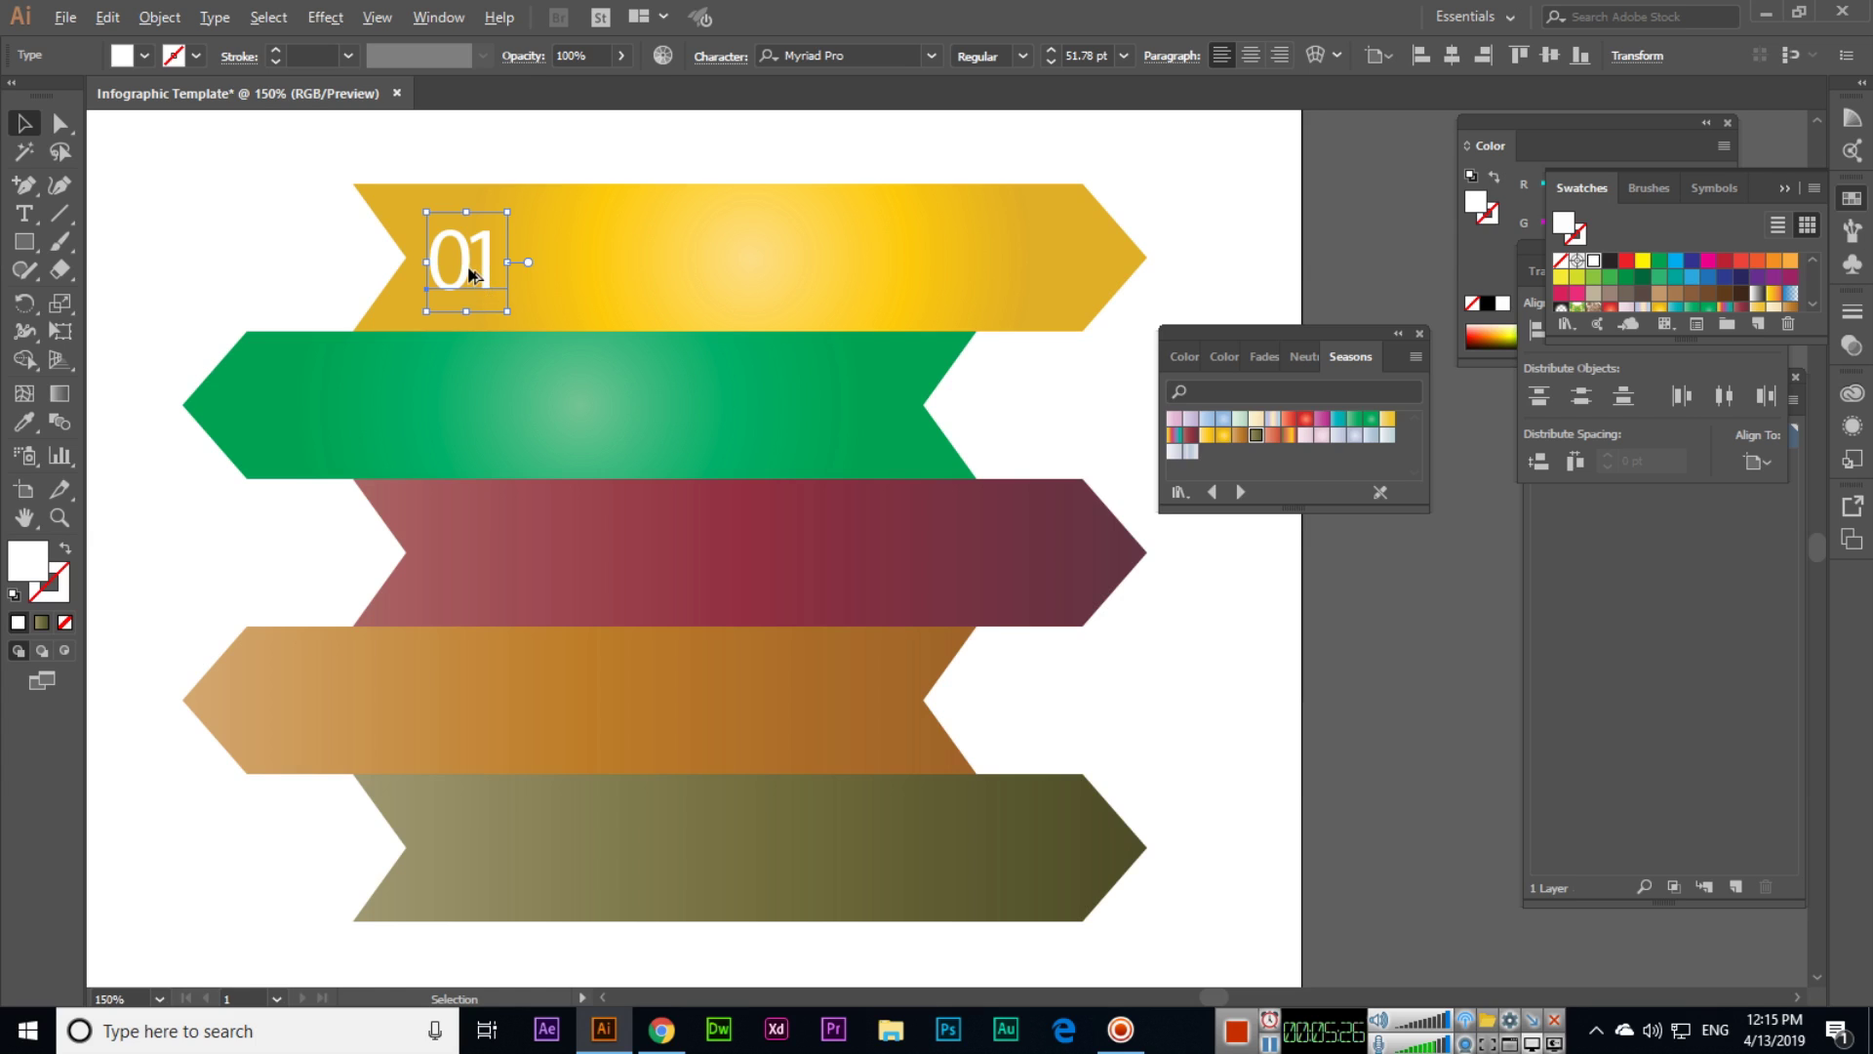
left_click_drag(468, 274, 878, 422)
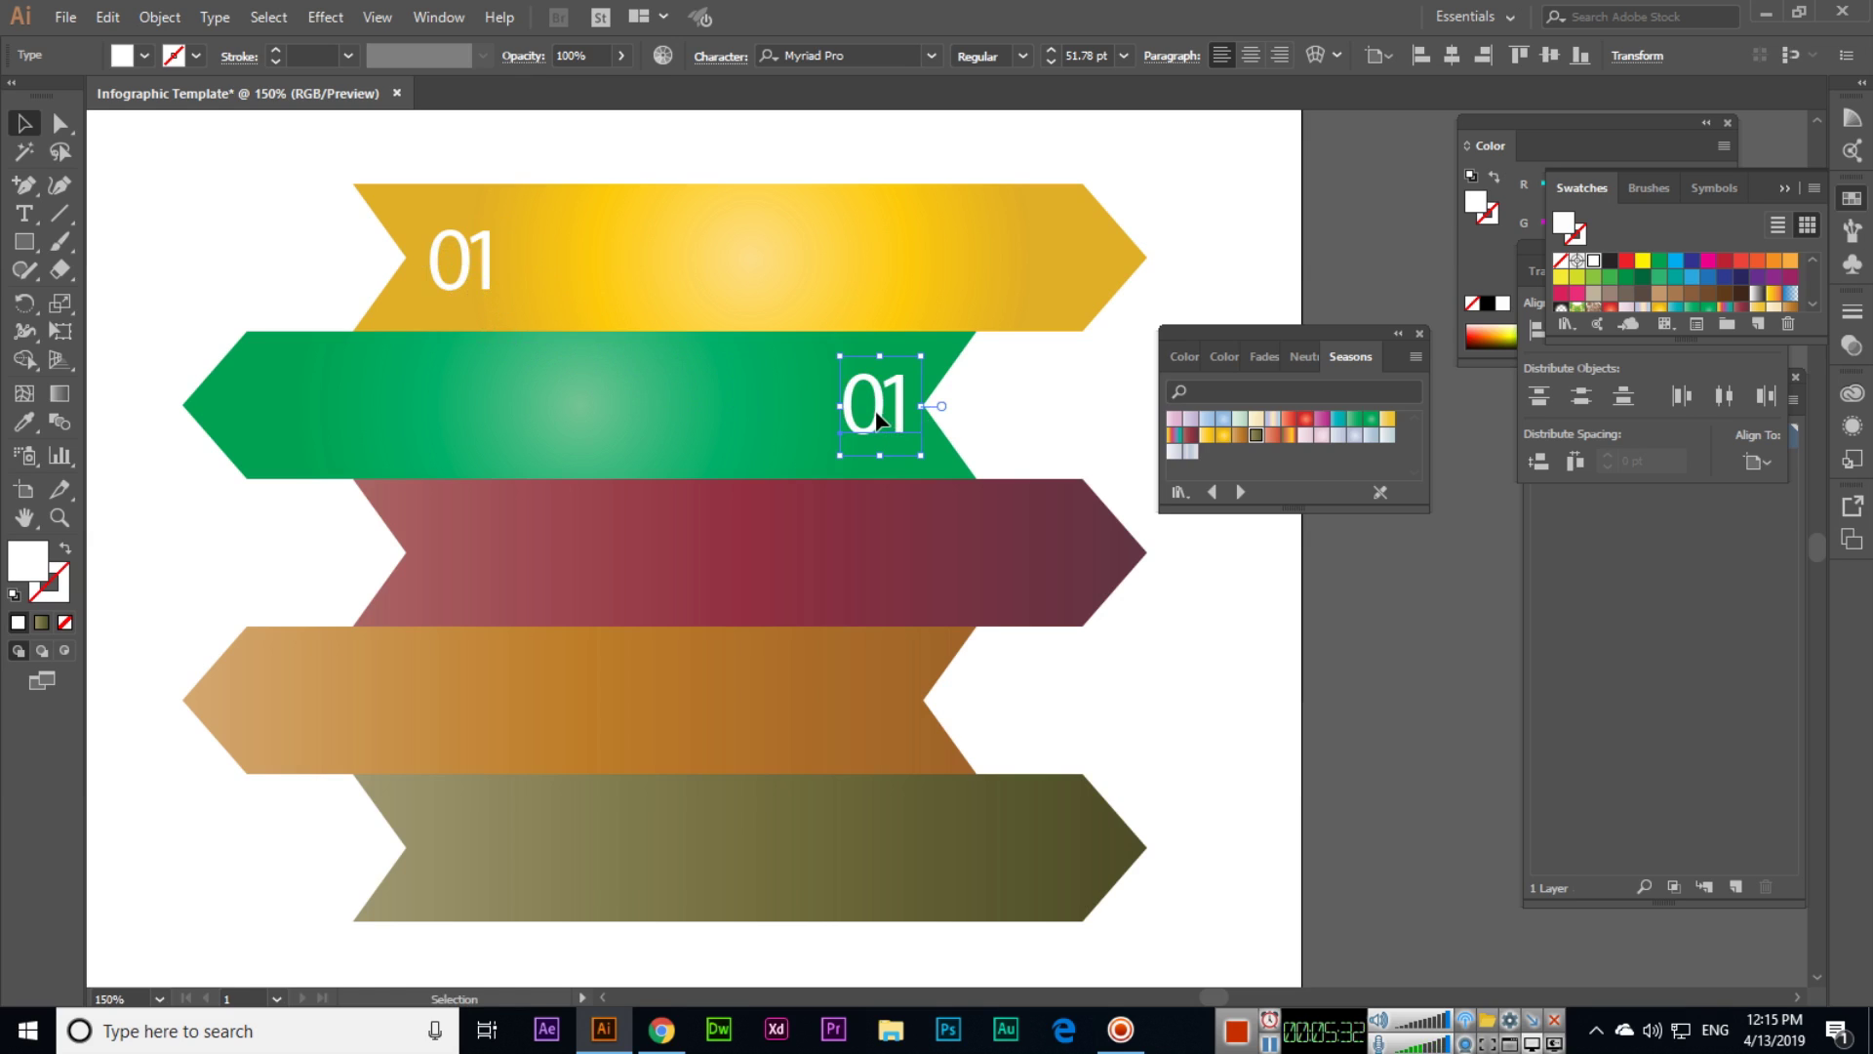
left_click_drag(875, 411, 464, 872)
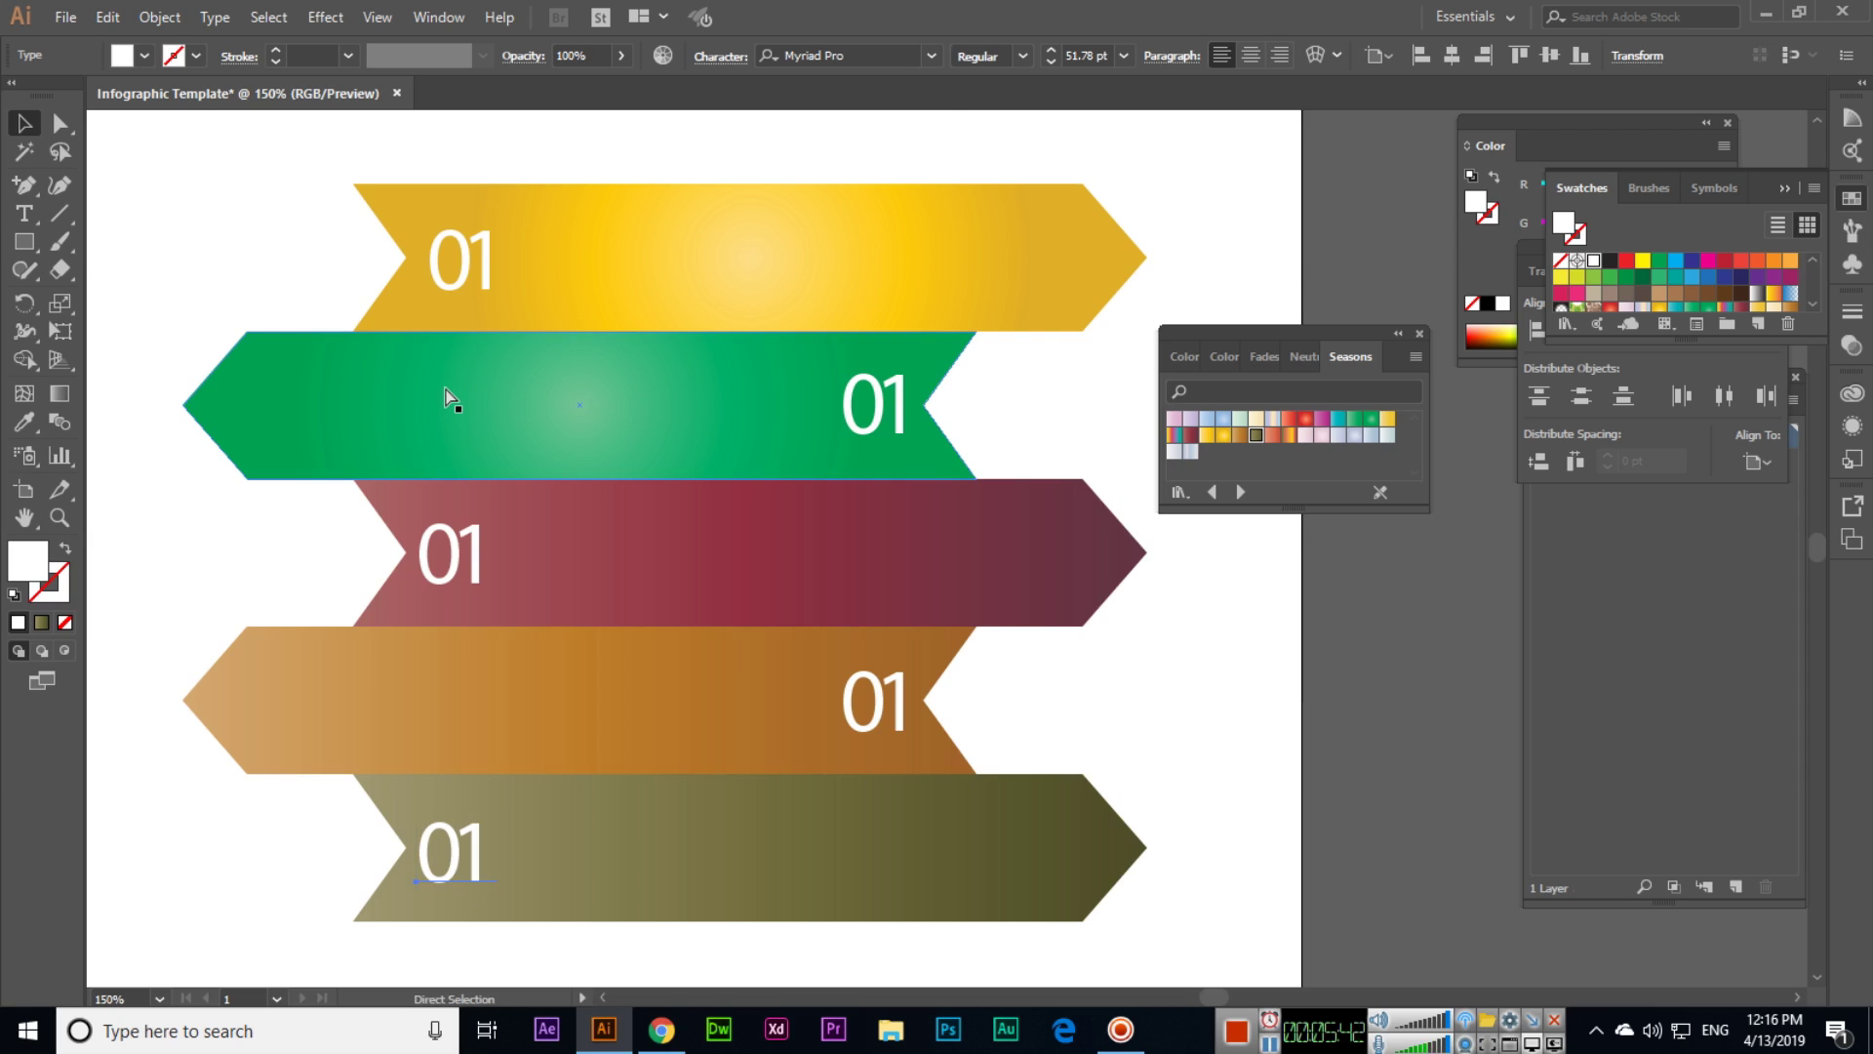
key("ctrl+plus")
- Change the green banner's copied number to 02
scroll(556, 527, "up", 4)
scroll(556, 527, "right", 2)
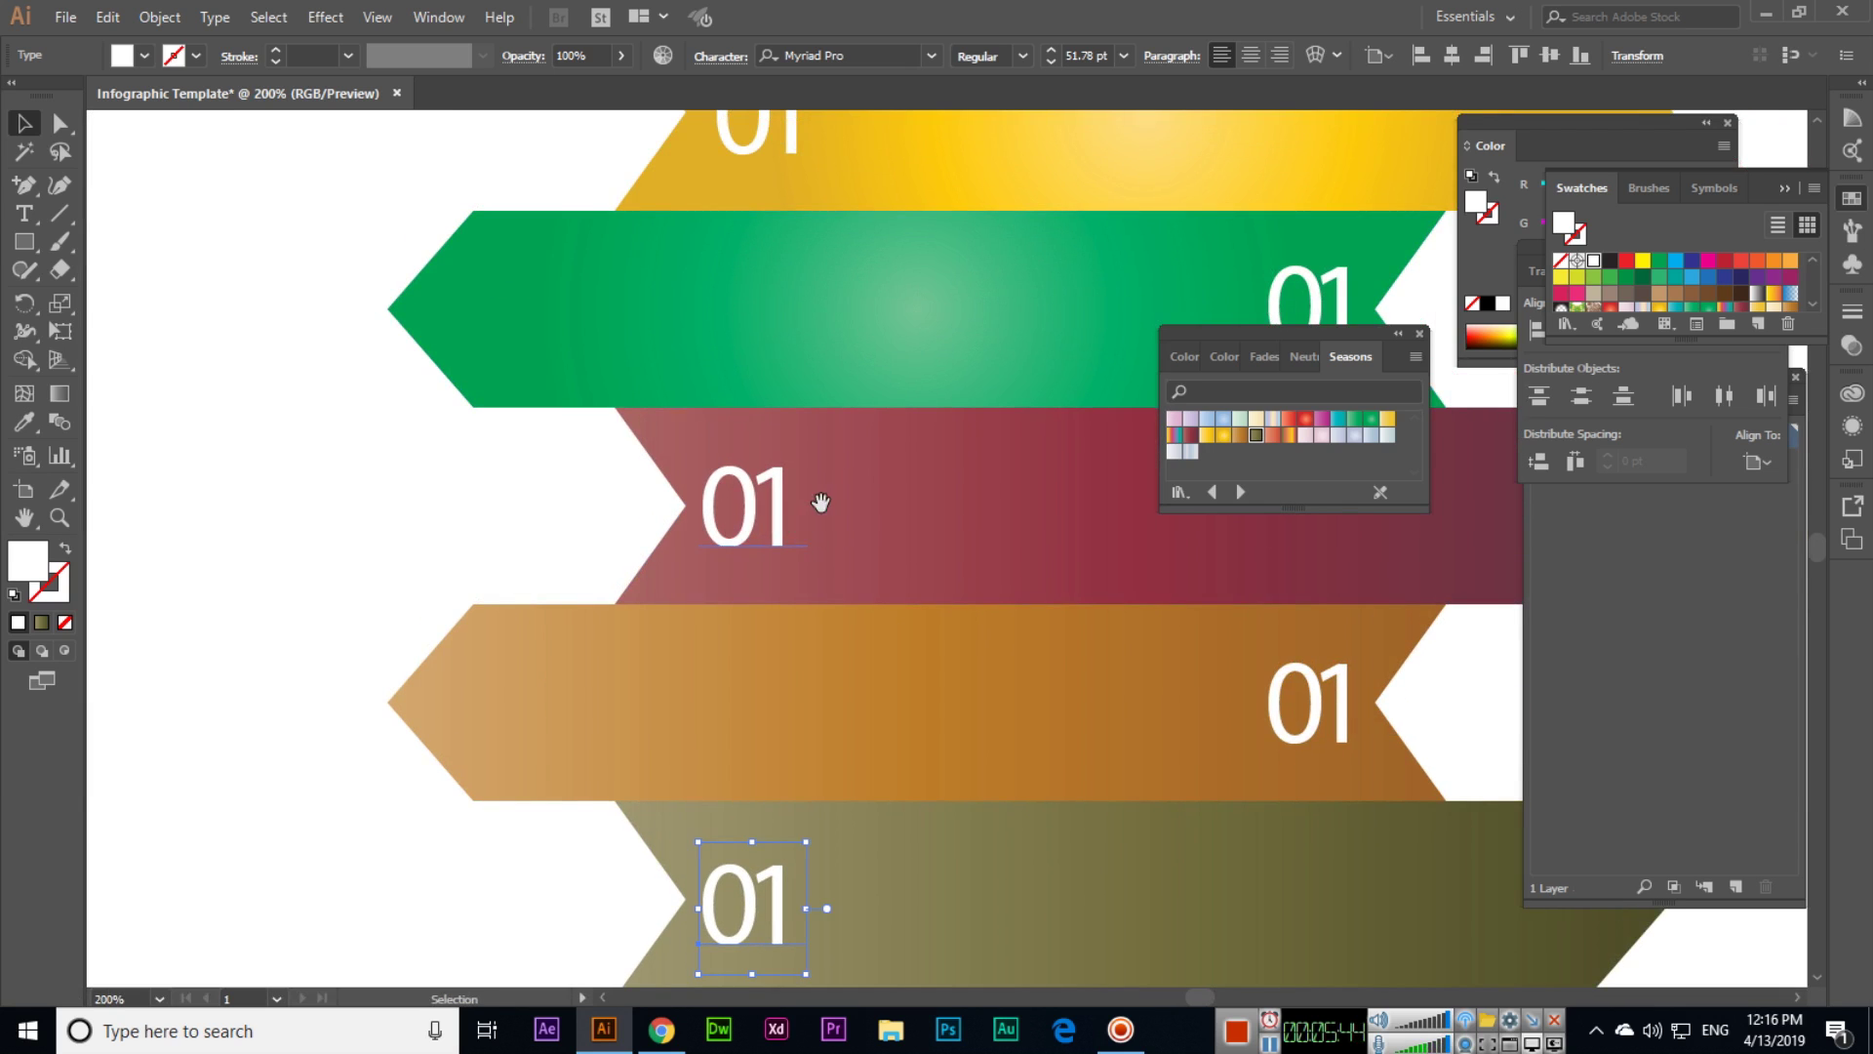
scroll(870, 461, "right", 3)
scroll(871, 460, "up", 1)
double_click(1054, 429)
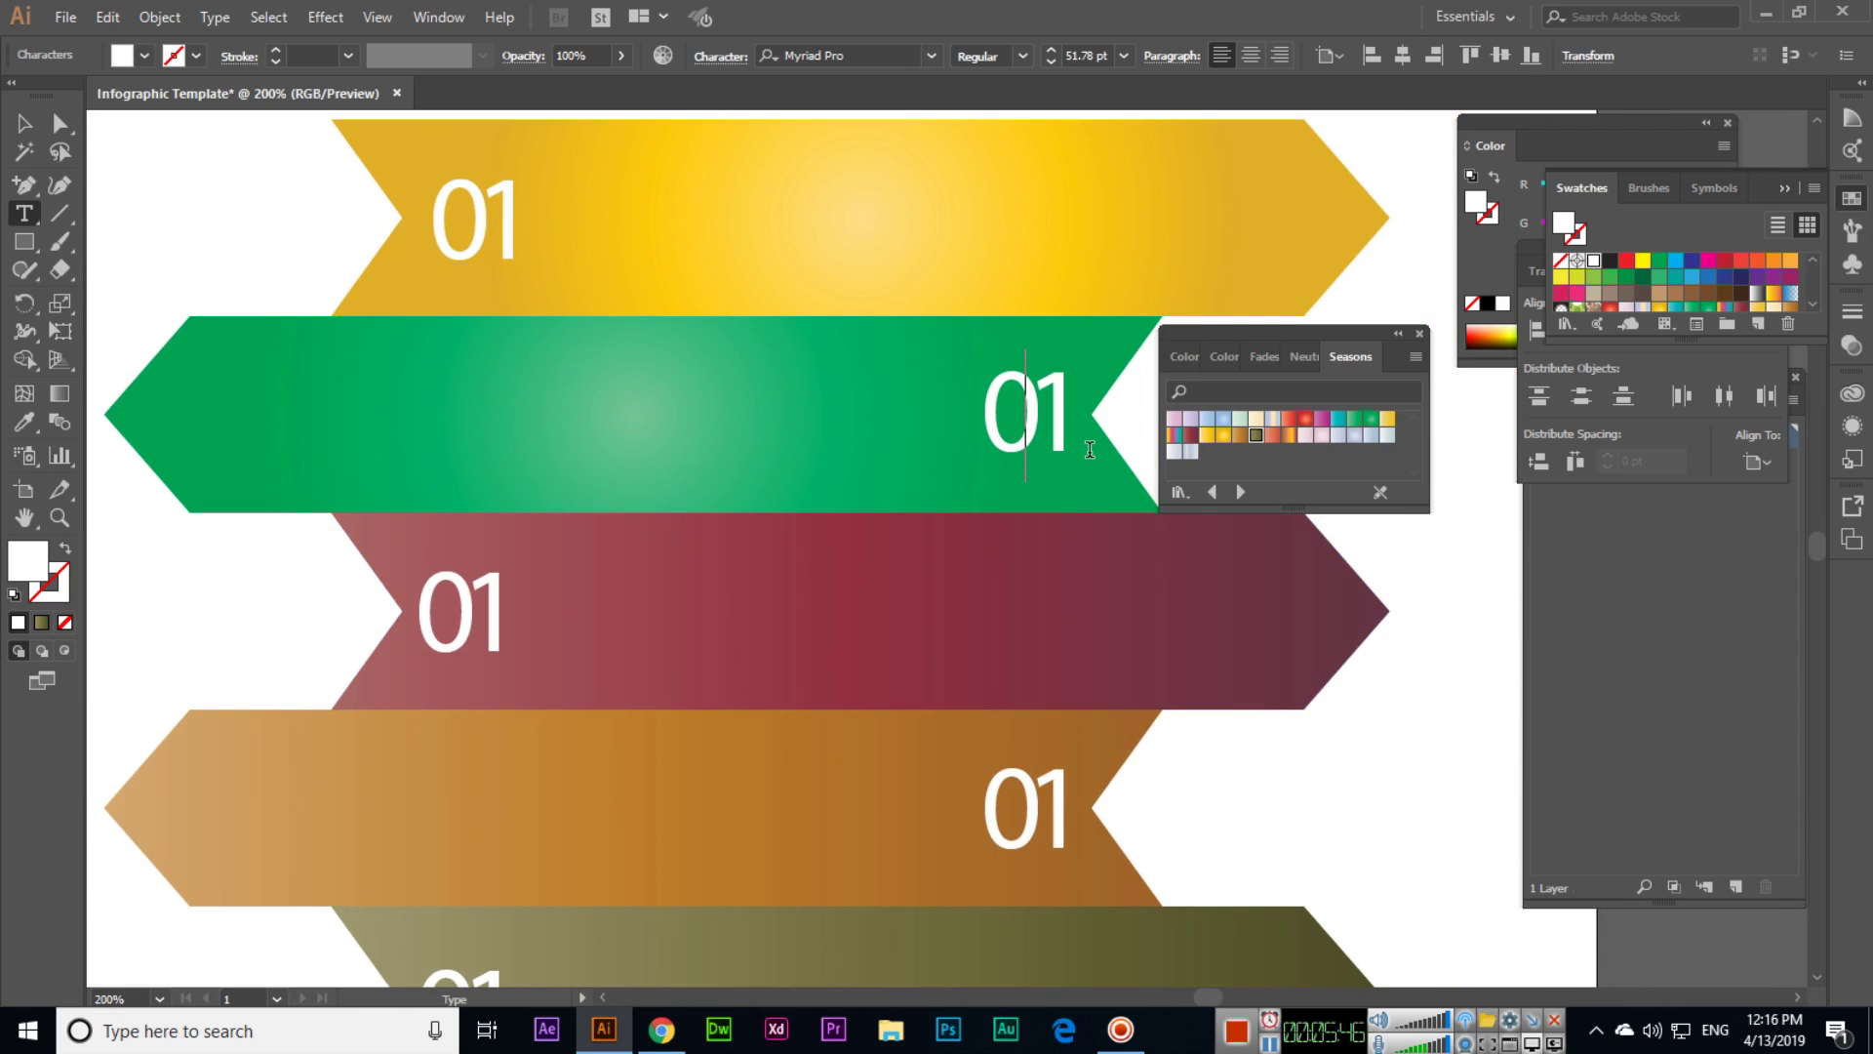
key("Delete")
type("2")
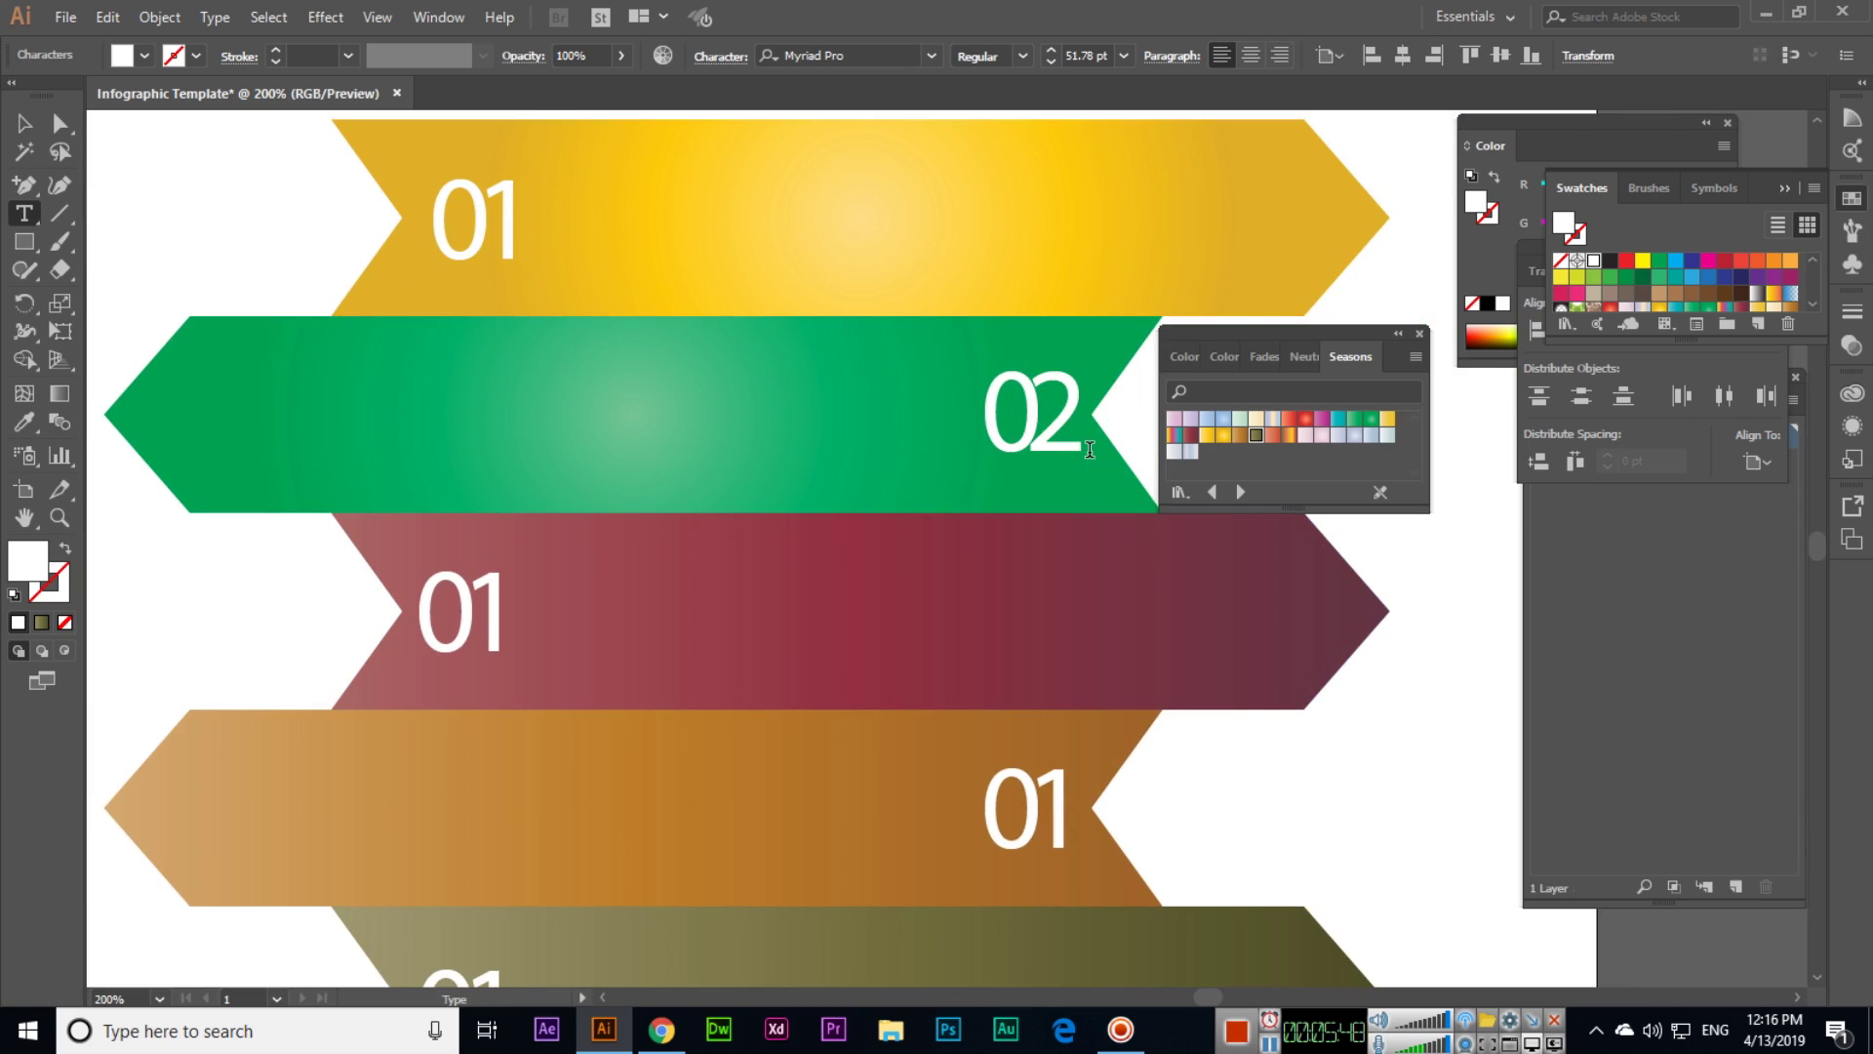
- Change the maroon banner's number to 03
left_click(24, 123)
key("t")
key("Delete")
type("3")
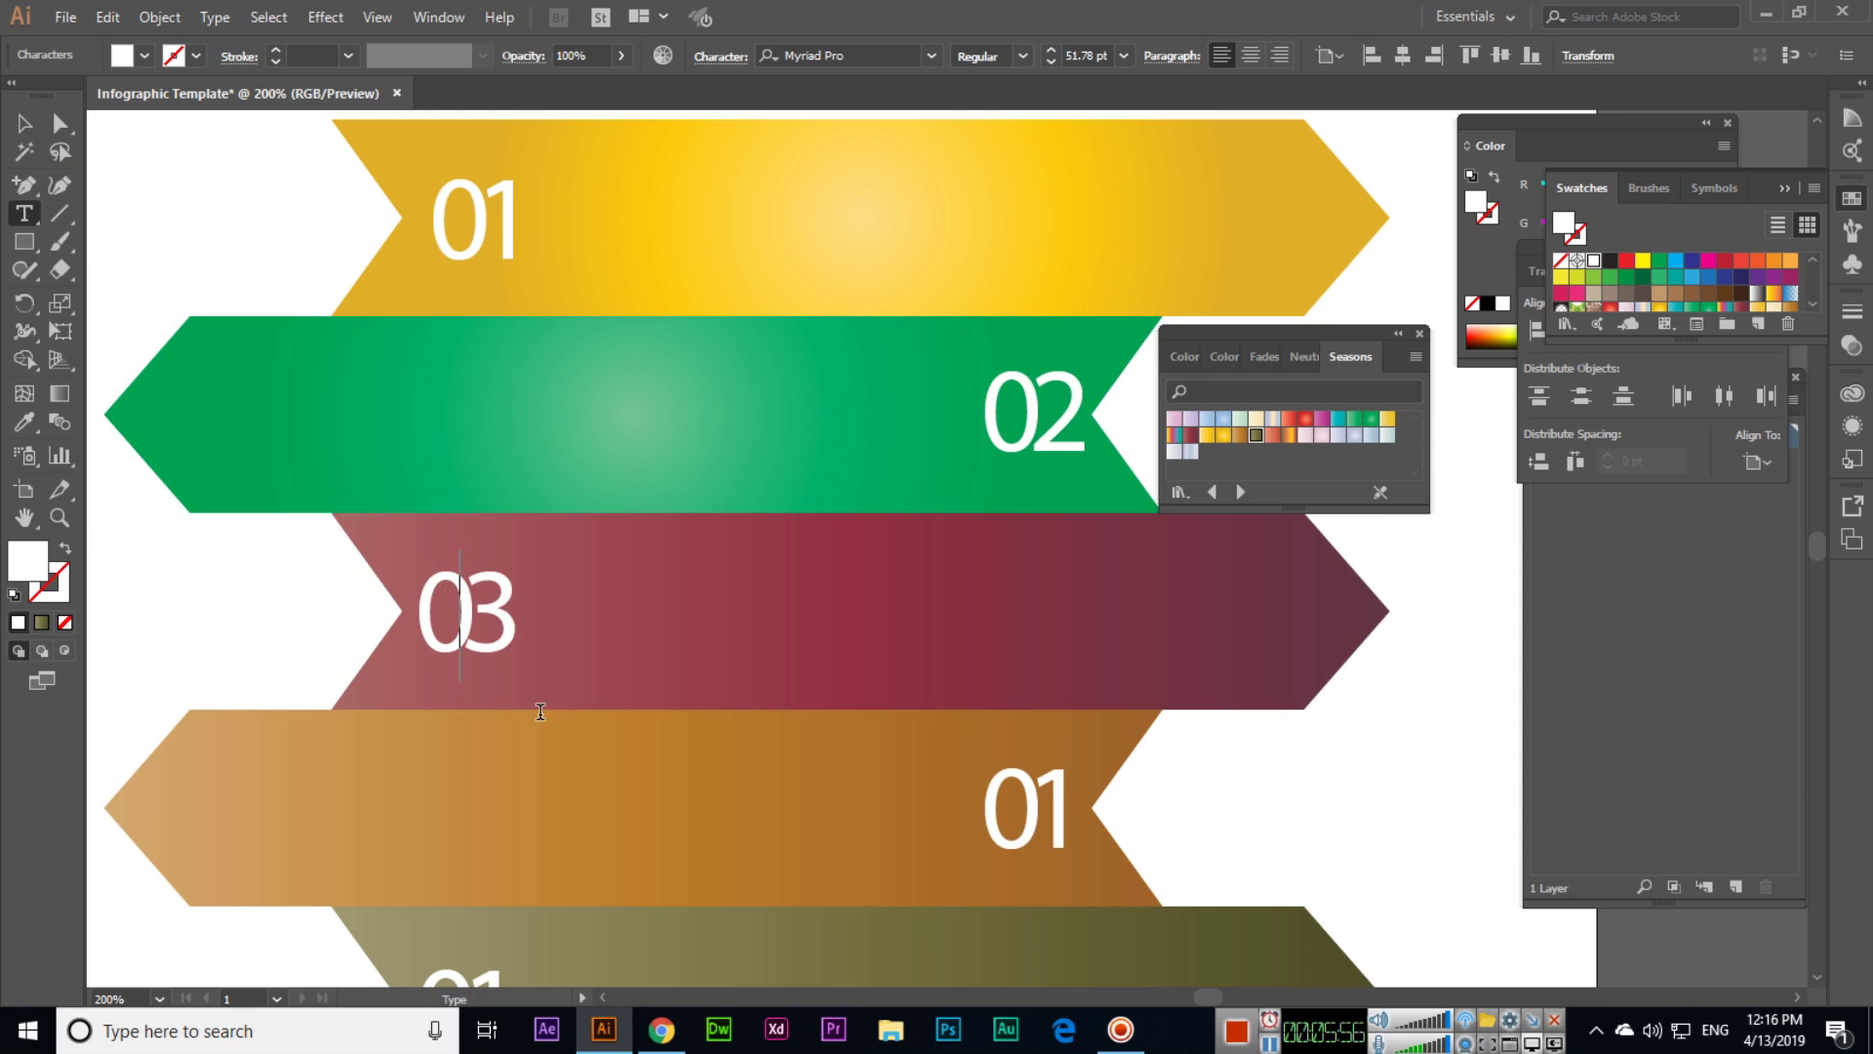
key("Escape")
key("space")
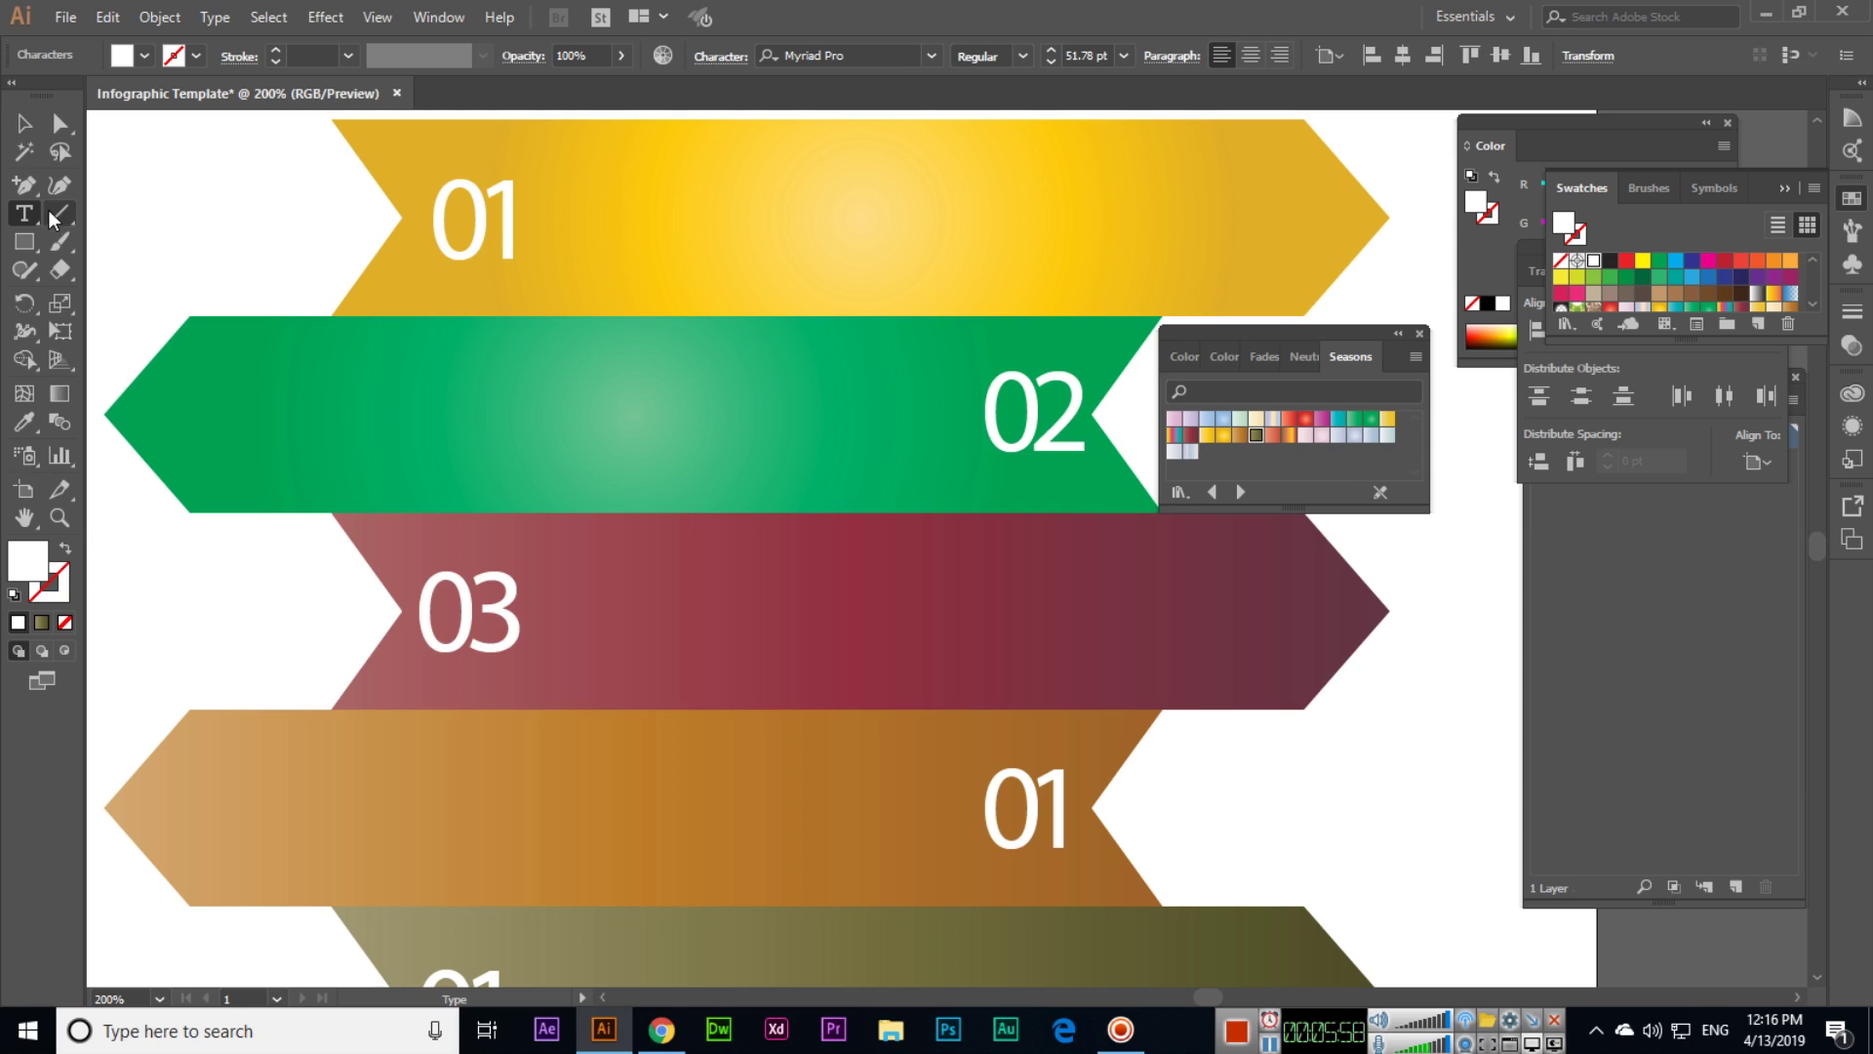
key("Escape")
- Change the orange banner's number to 04 and widen the gap between 0 and 4
left_click_drag(707, 516, 283, 183)
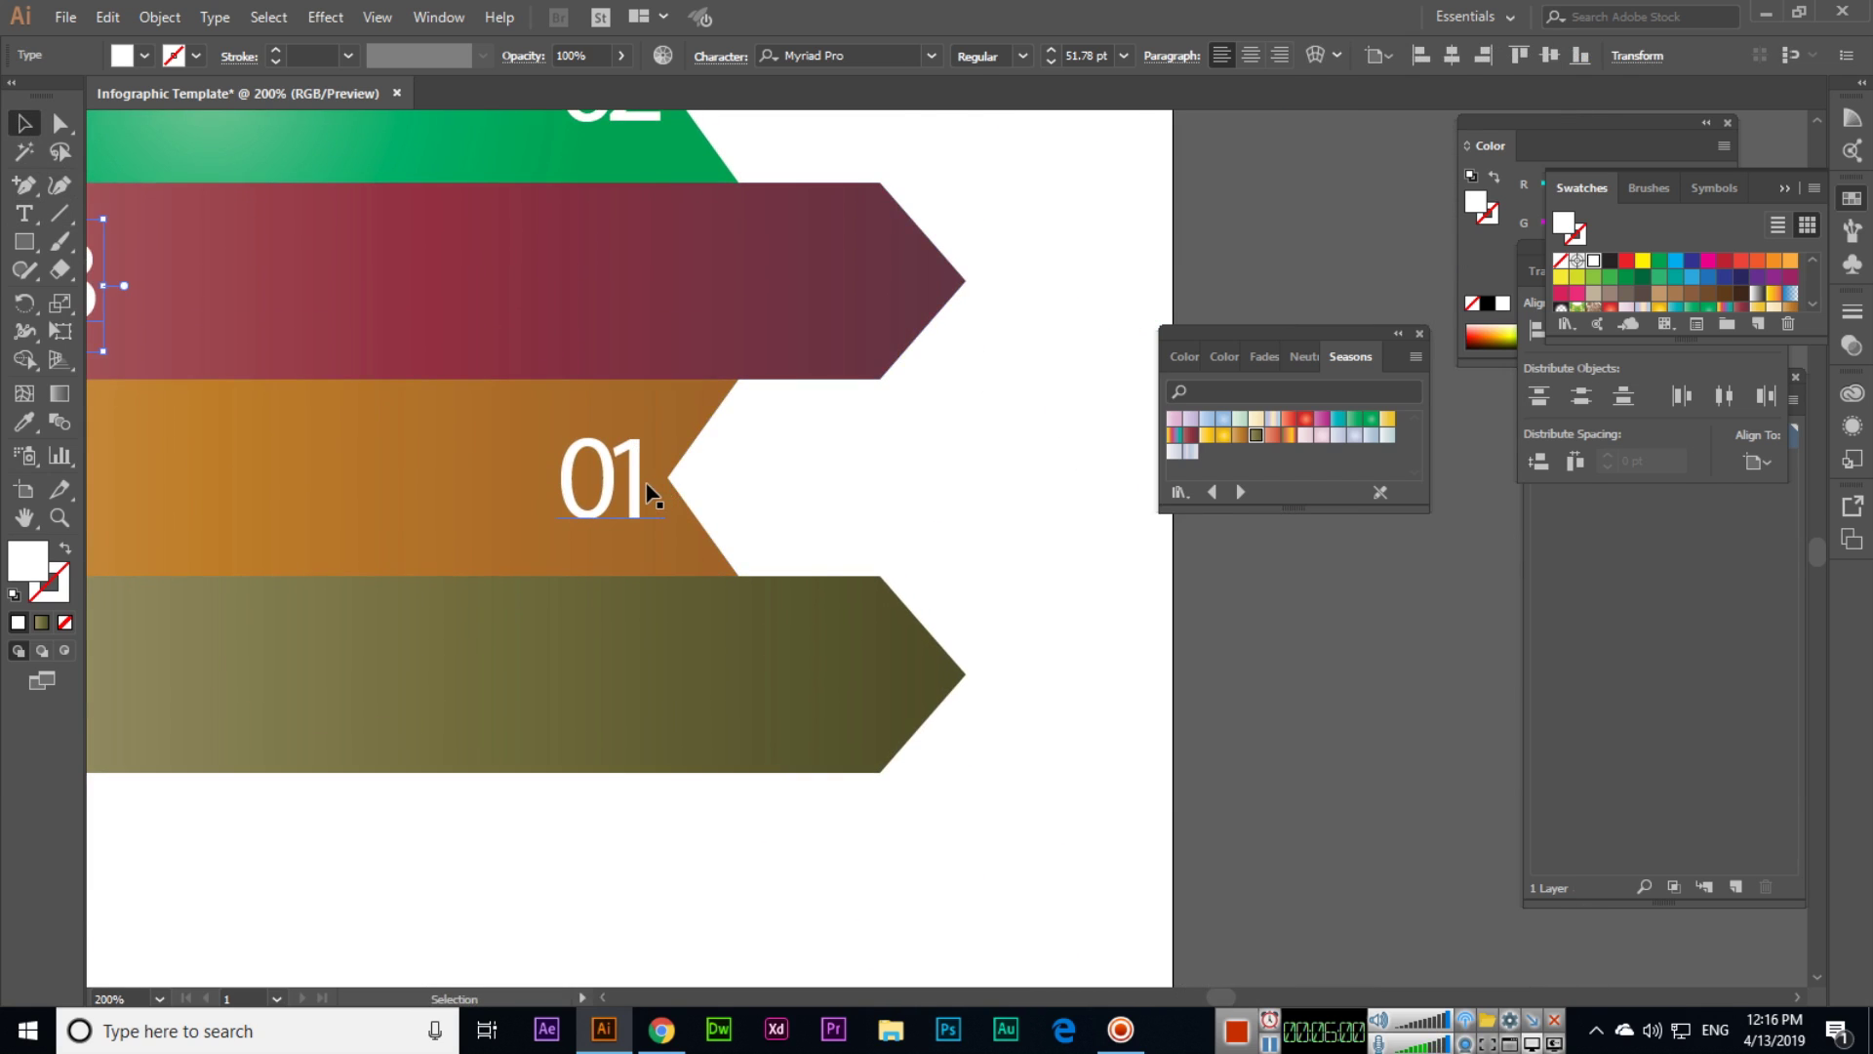
key("t")
key("BackSpace")
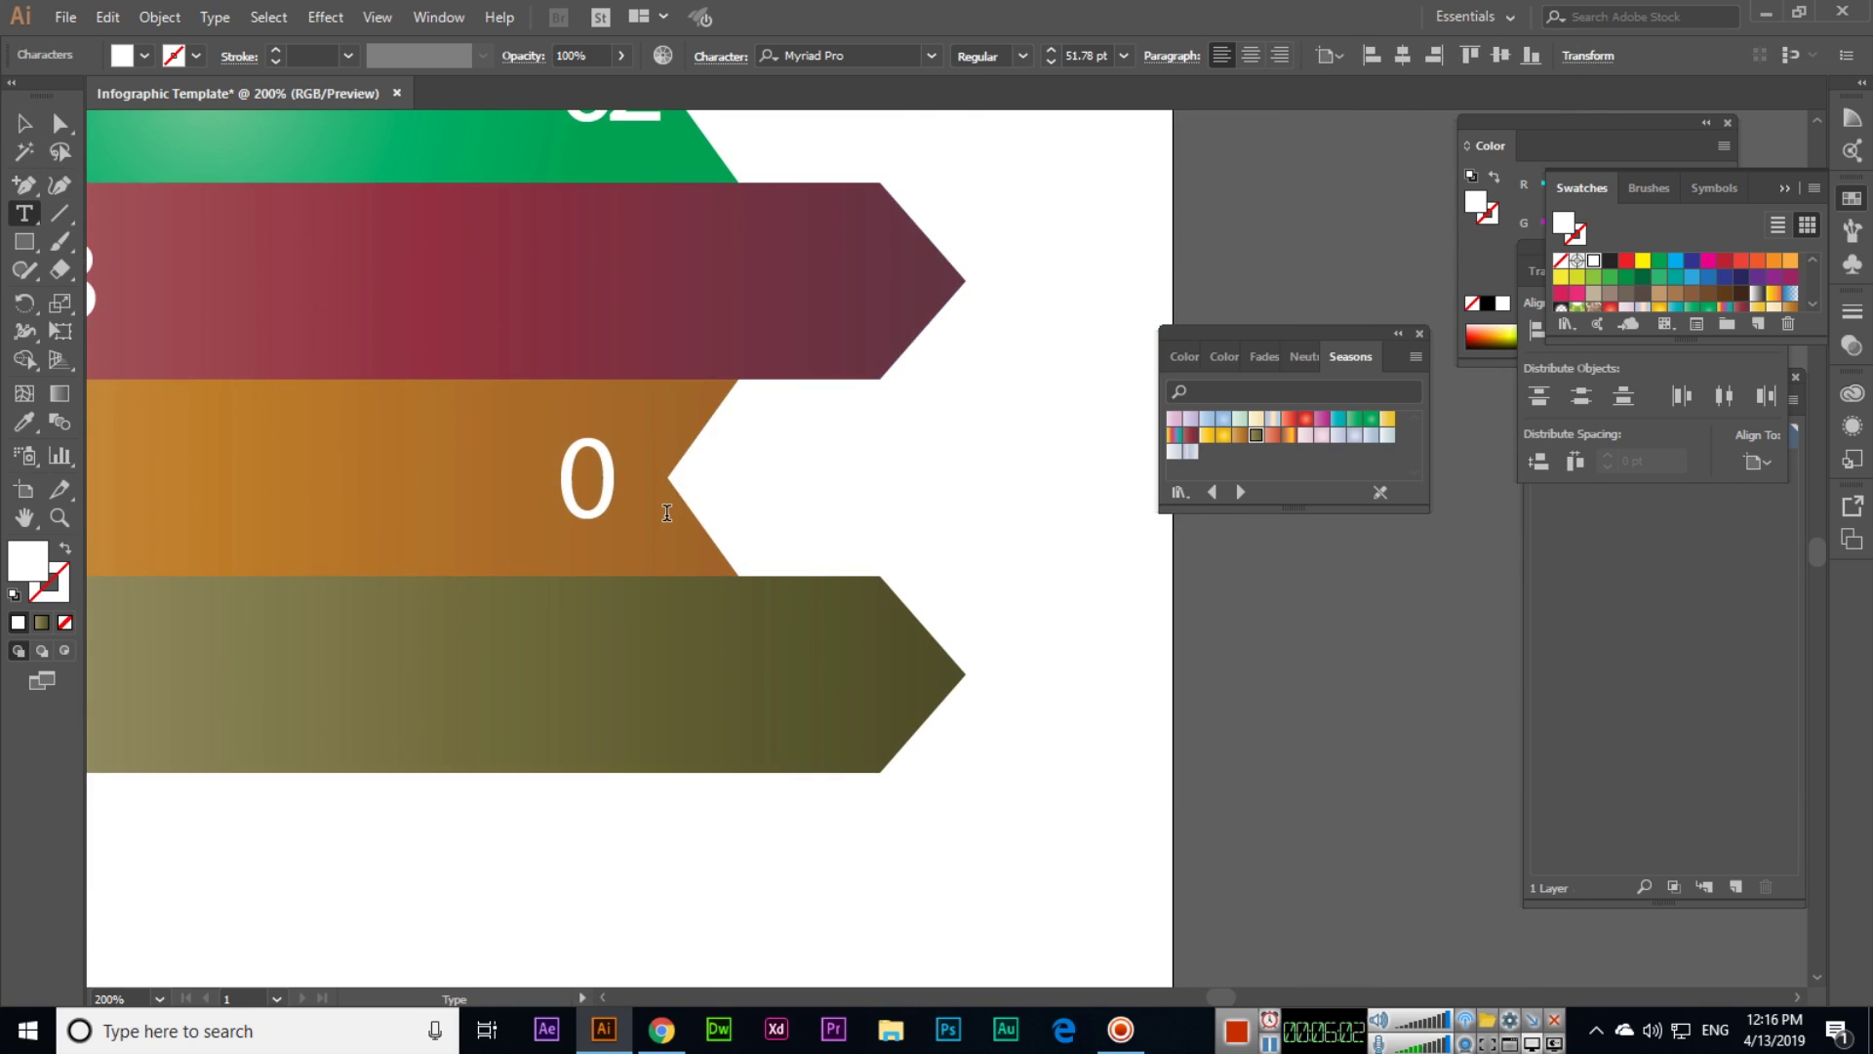
type("4")
key("alt+Right")
key("alt+Right")
key("alt+Right")
key("alt+Right")
key("alt+Right")
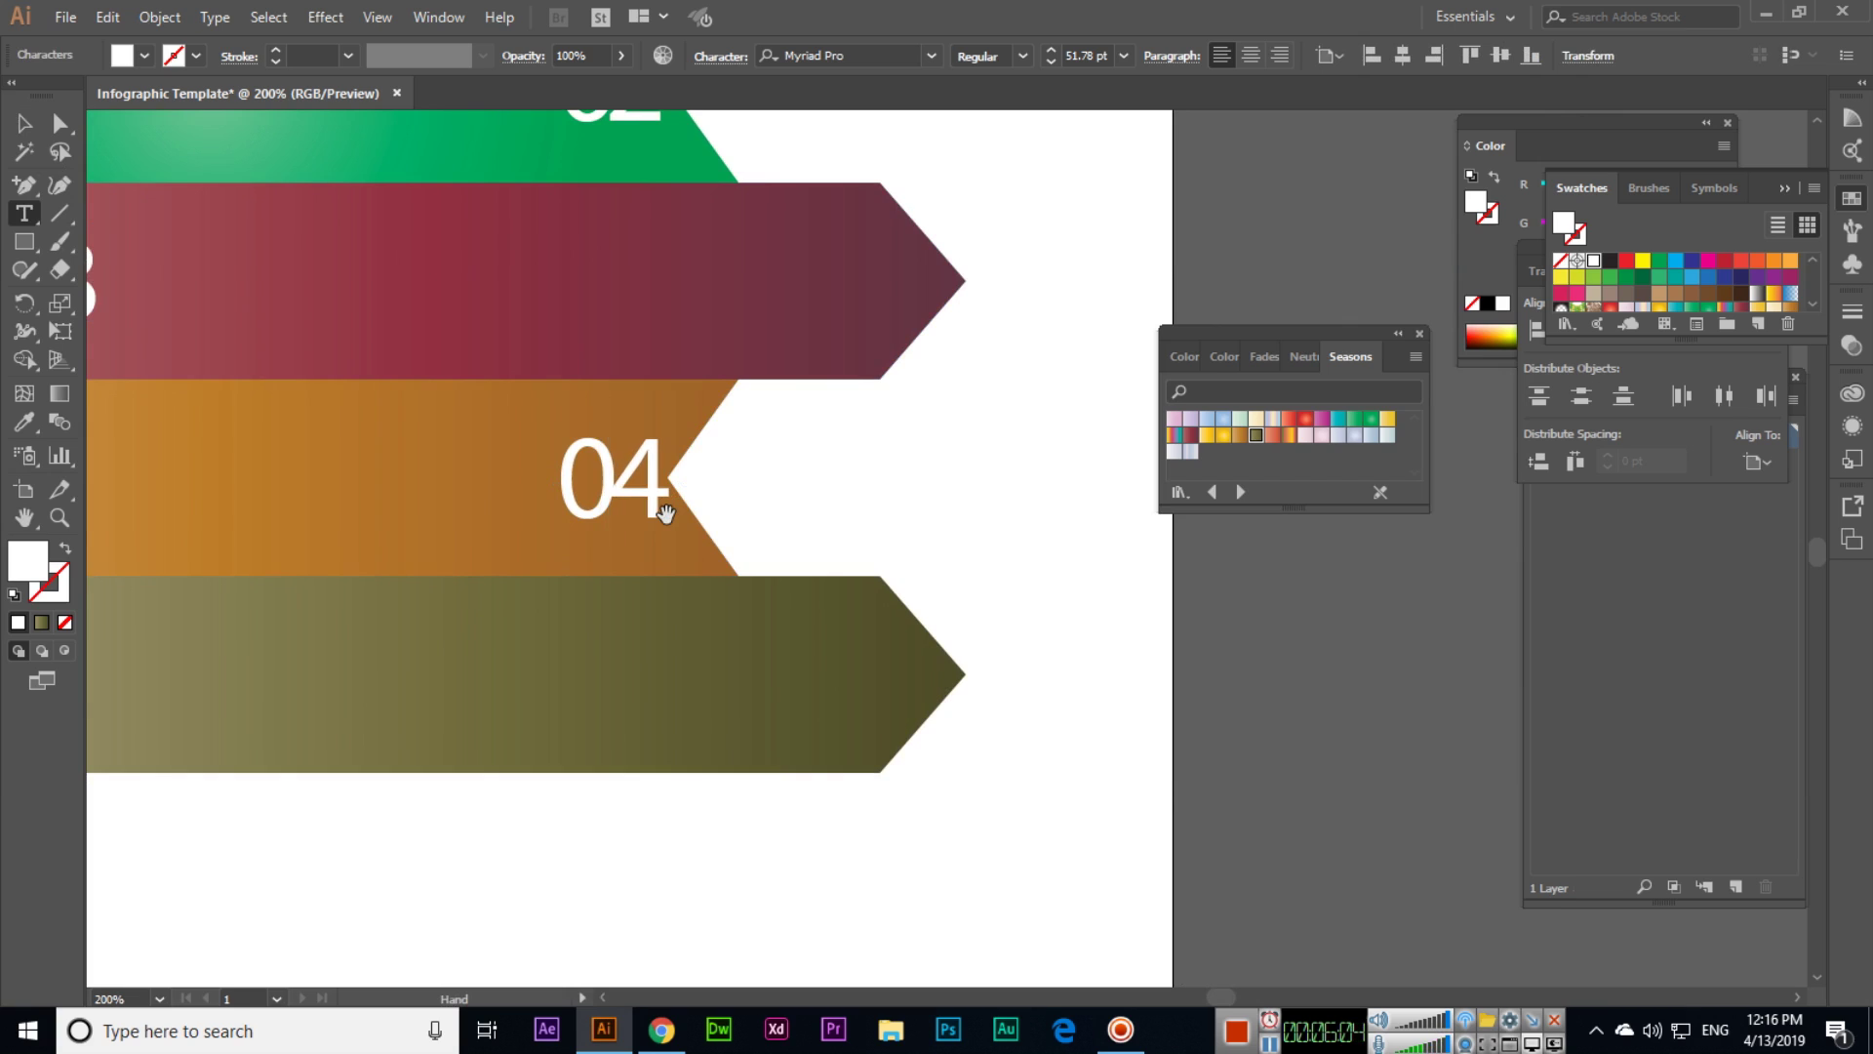
key("Escape")
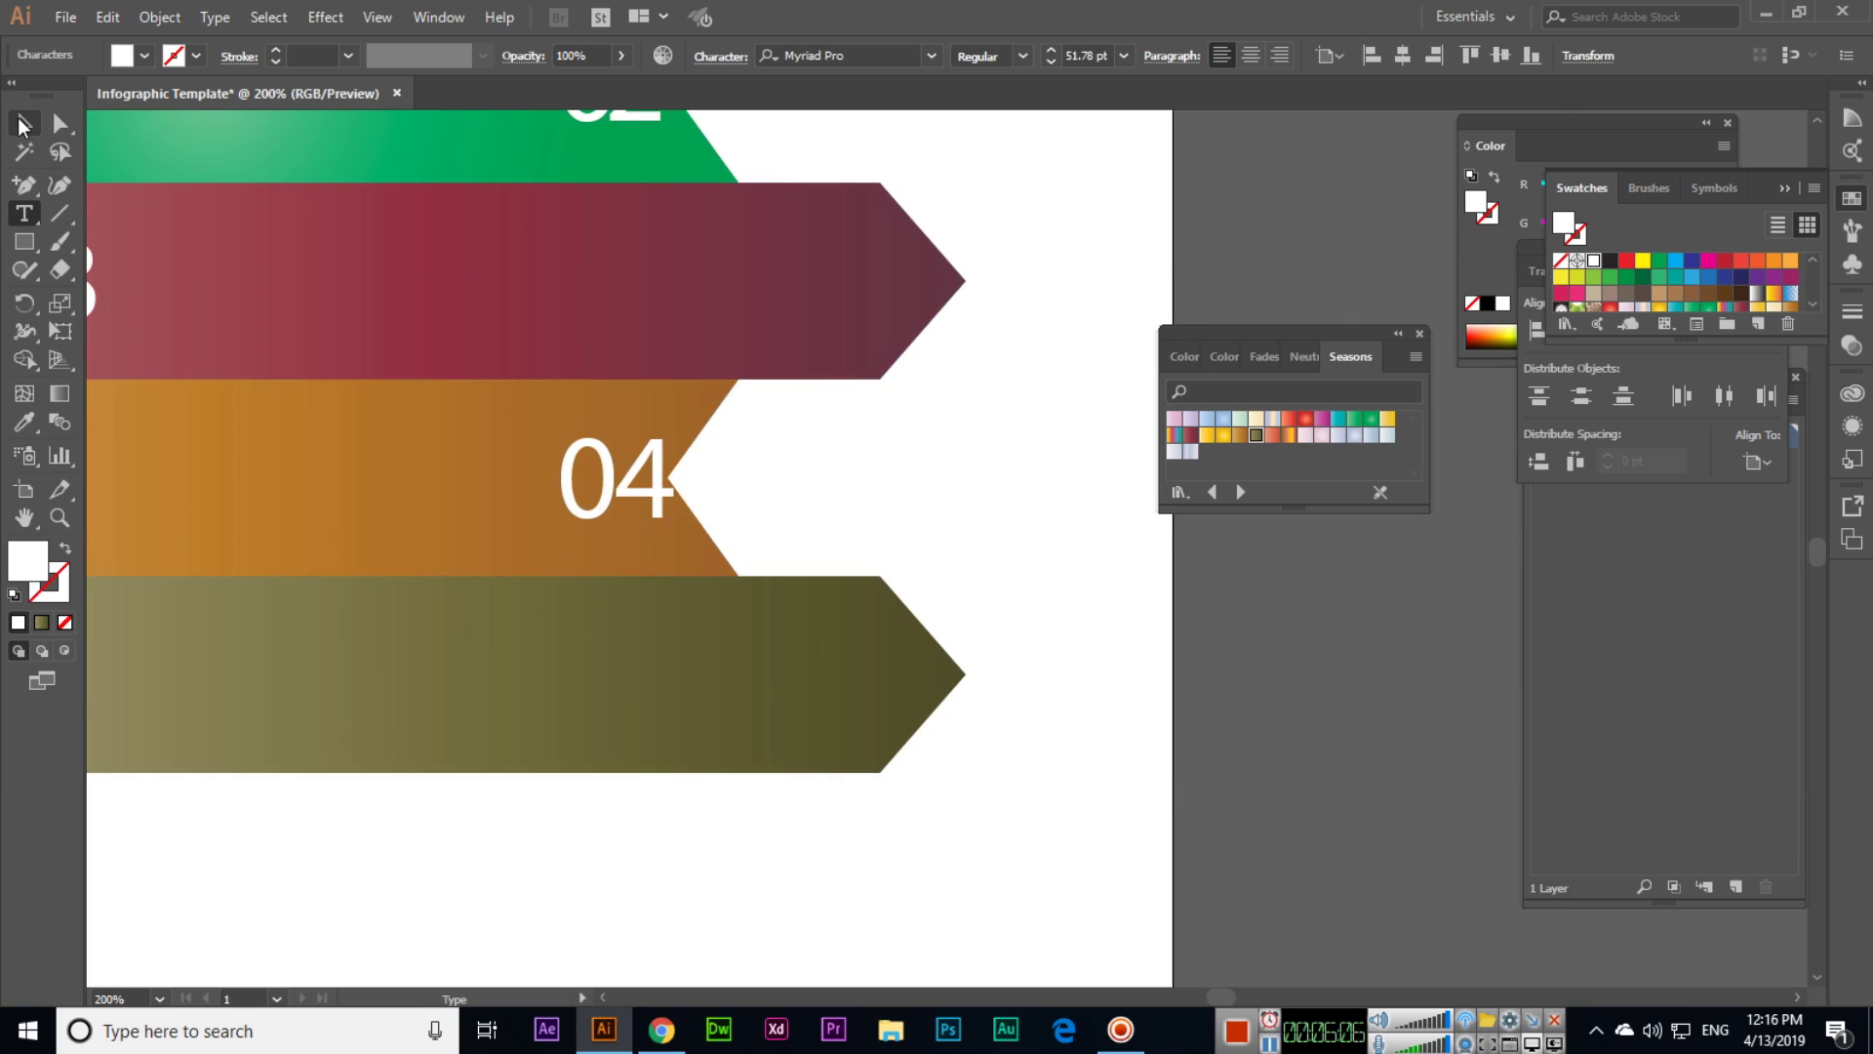
- Change the olive banner's number to 05
left_click_drag(498, 518, 639, 629)
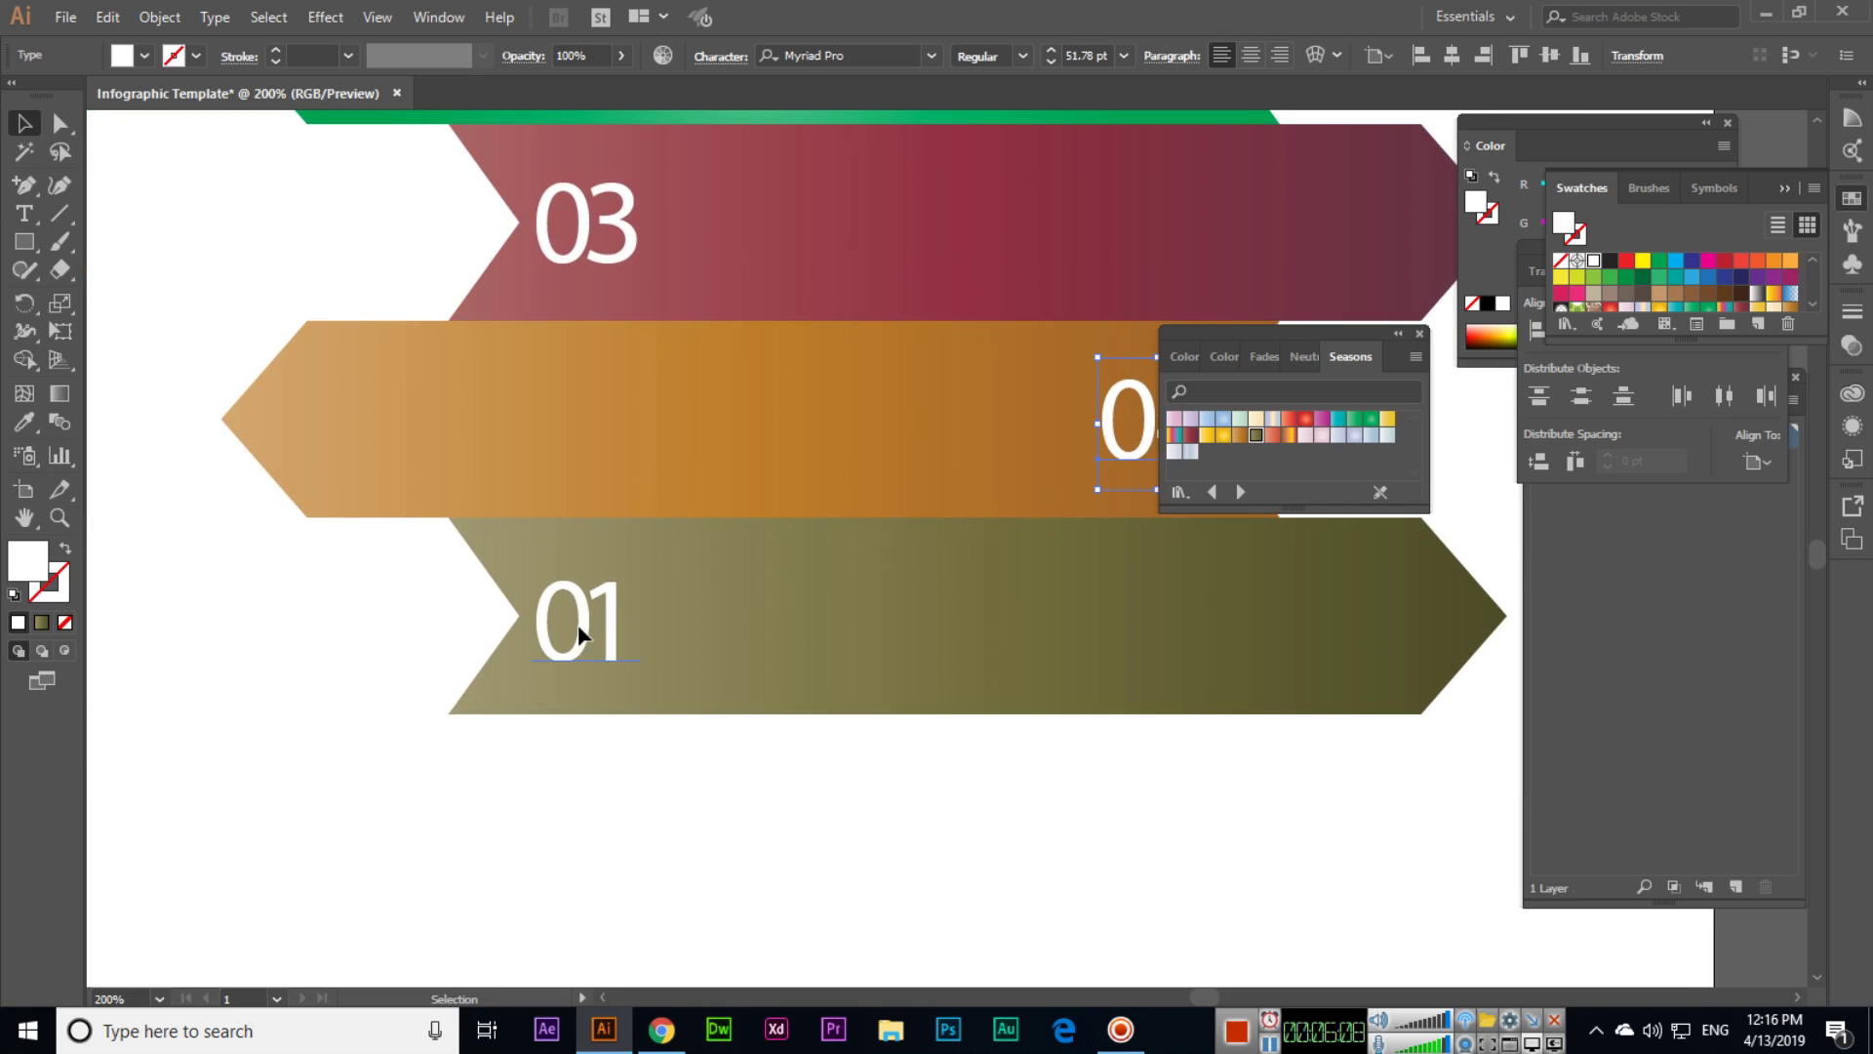
key("t")
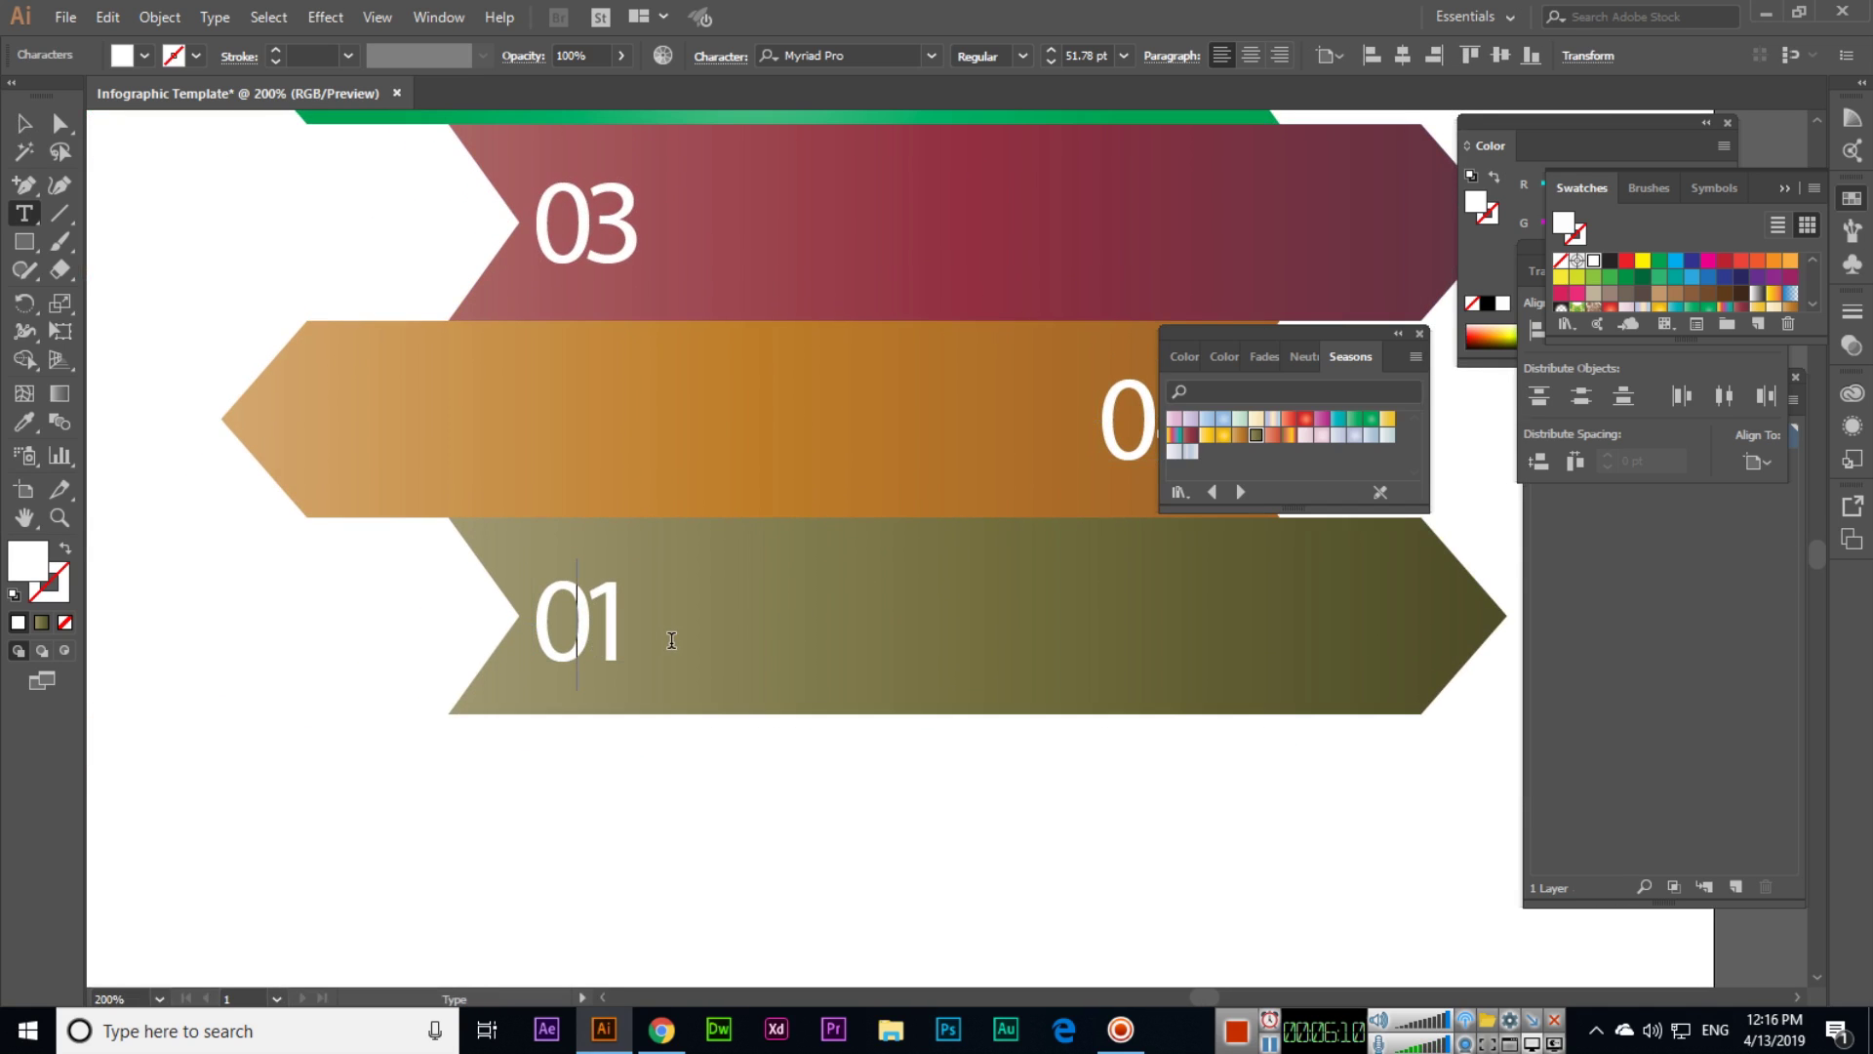
key("Delete")
type("5")
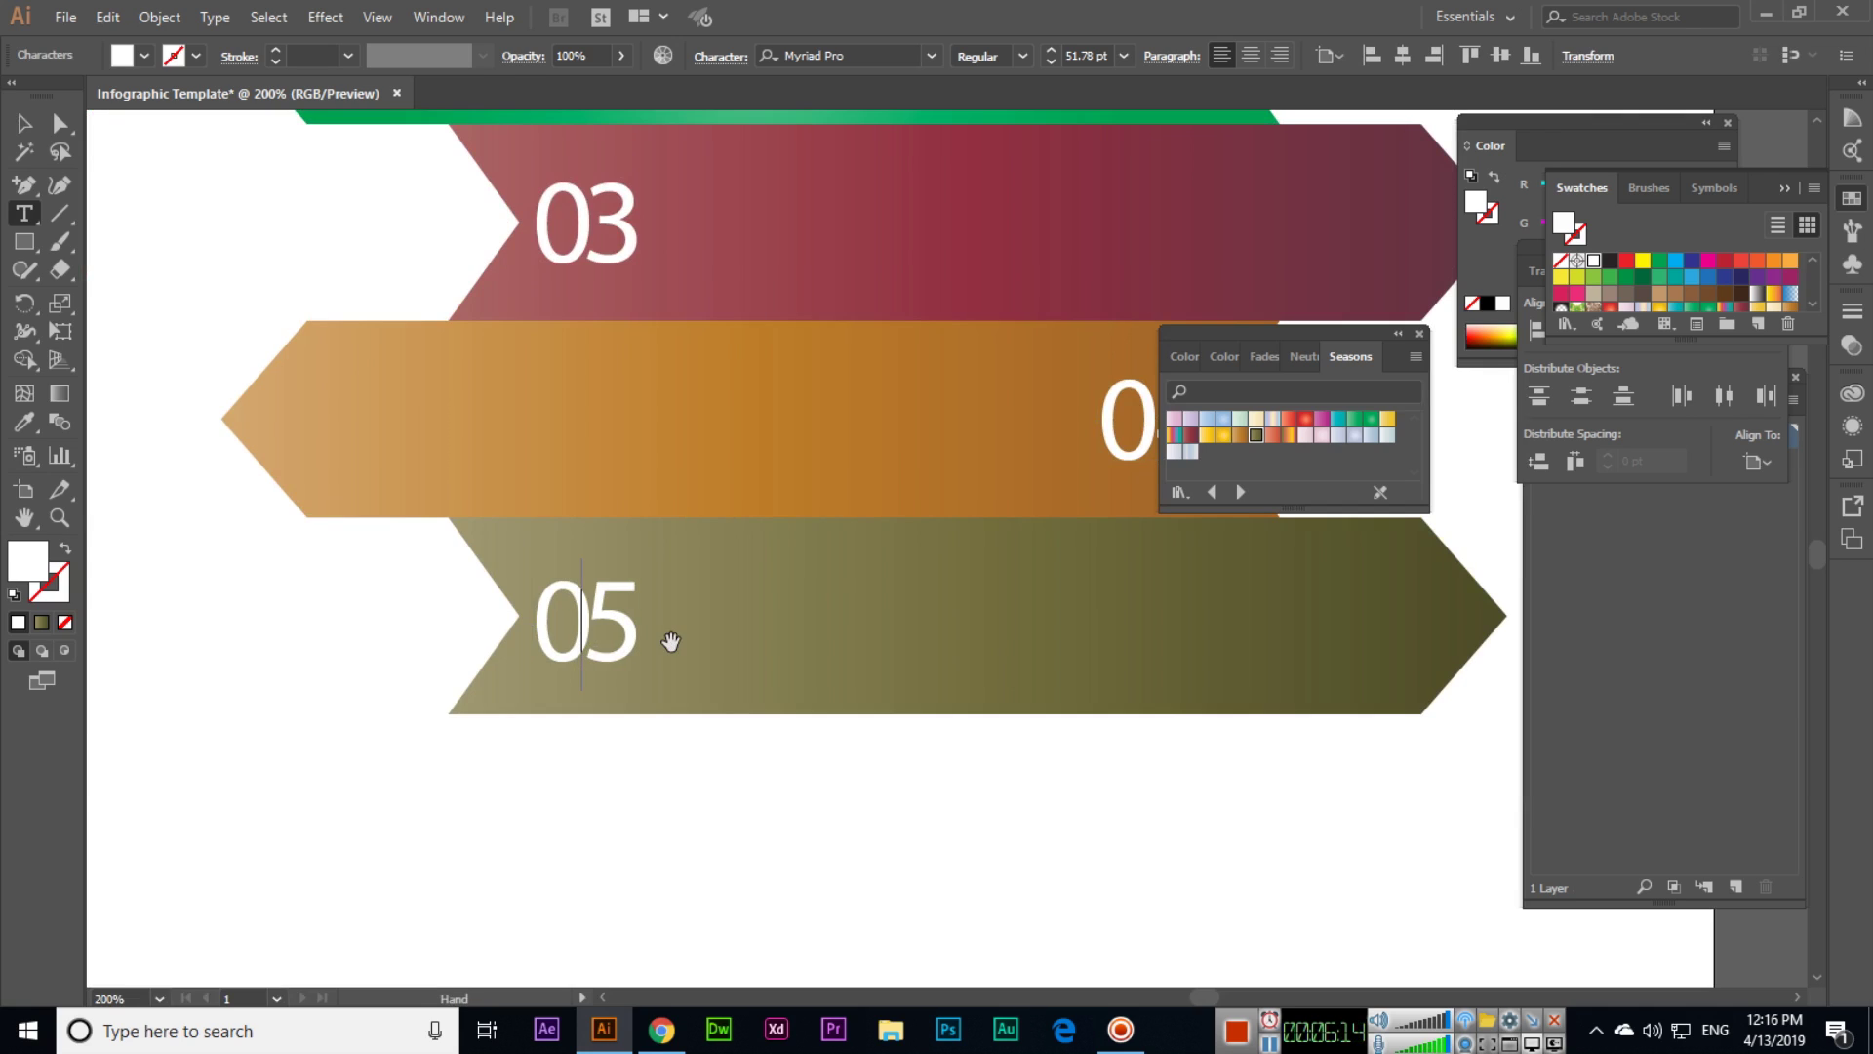
key("Escape")
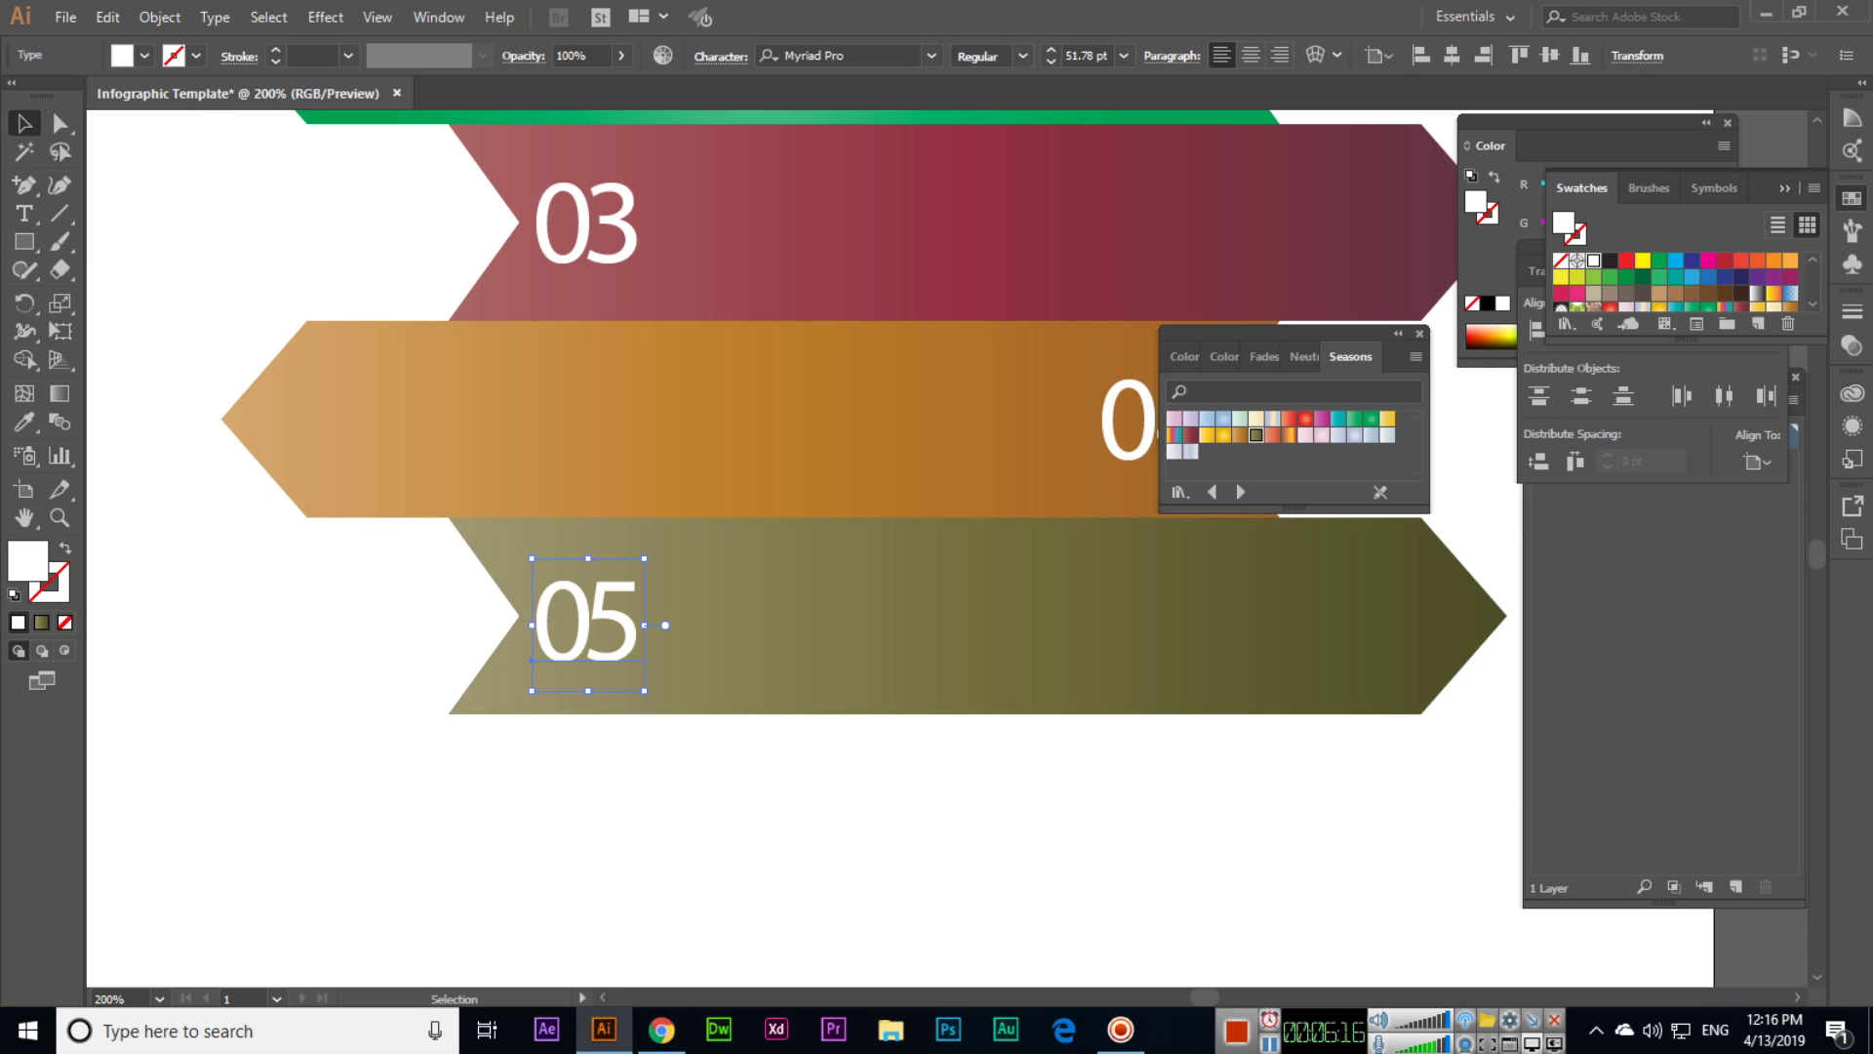
scroll(946, 556, "down", 1)
scroll(946, 557, "left", 4)
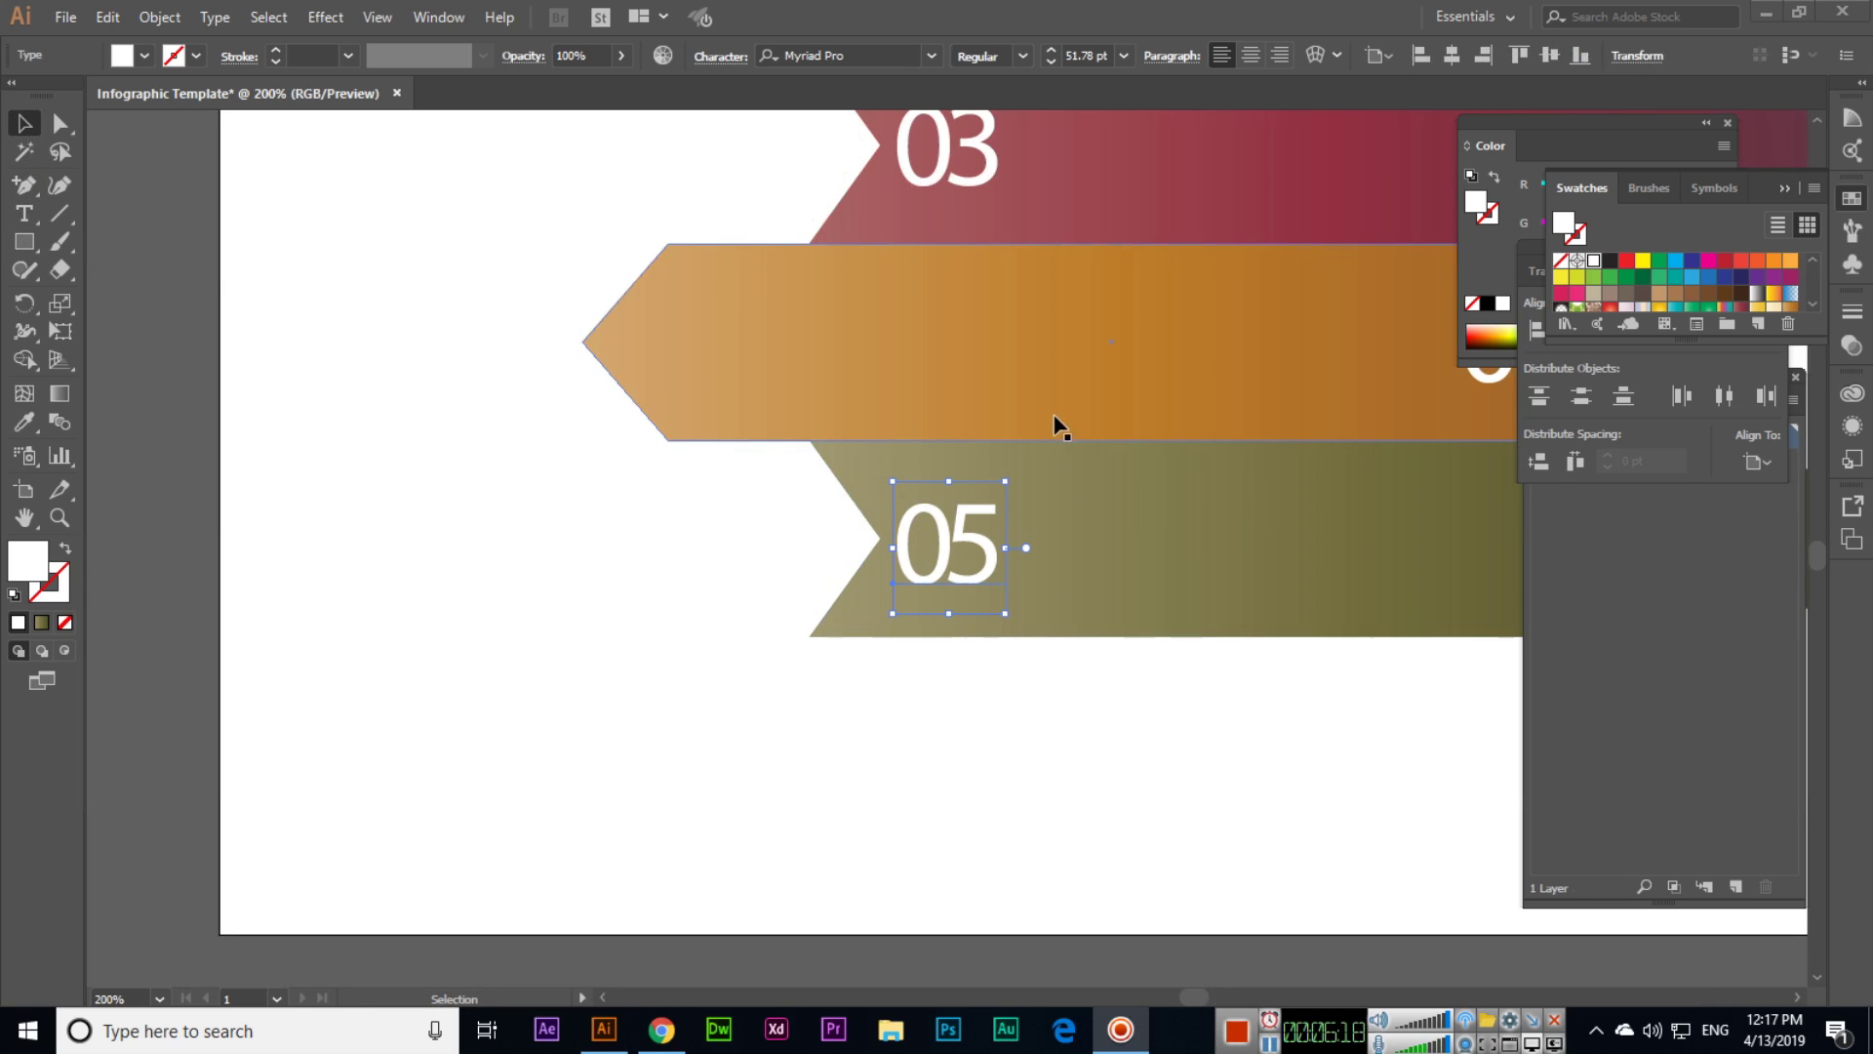
- Show rulers and add two vertical guides, one at the left numbers and one at the right numbers
left_click_drag(1136, 137, 865, 547)
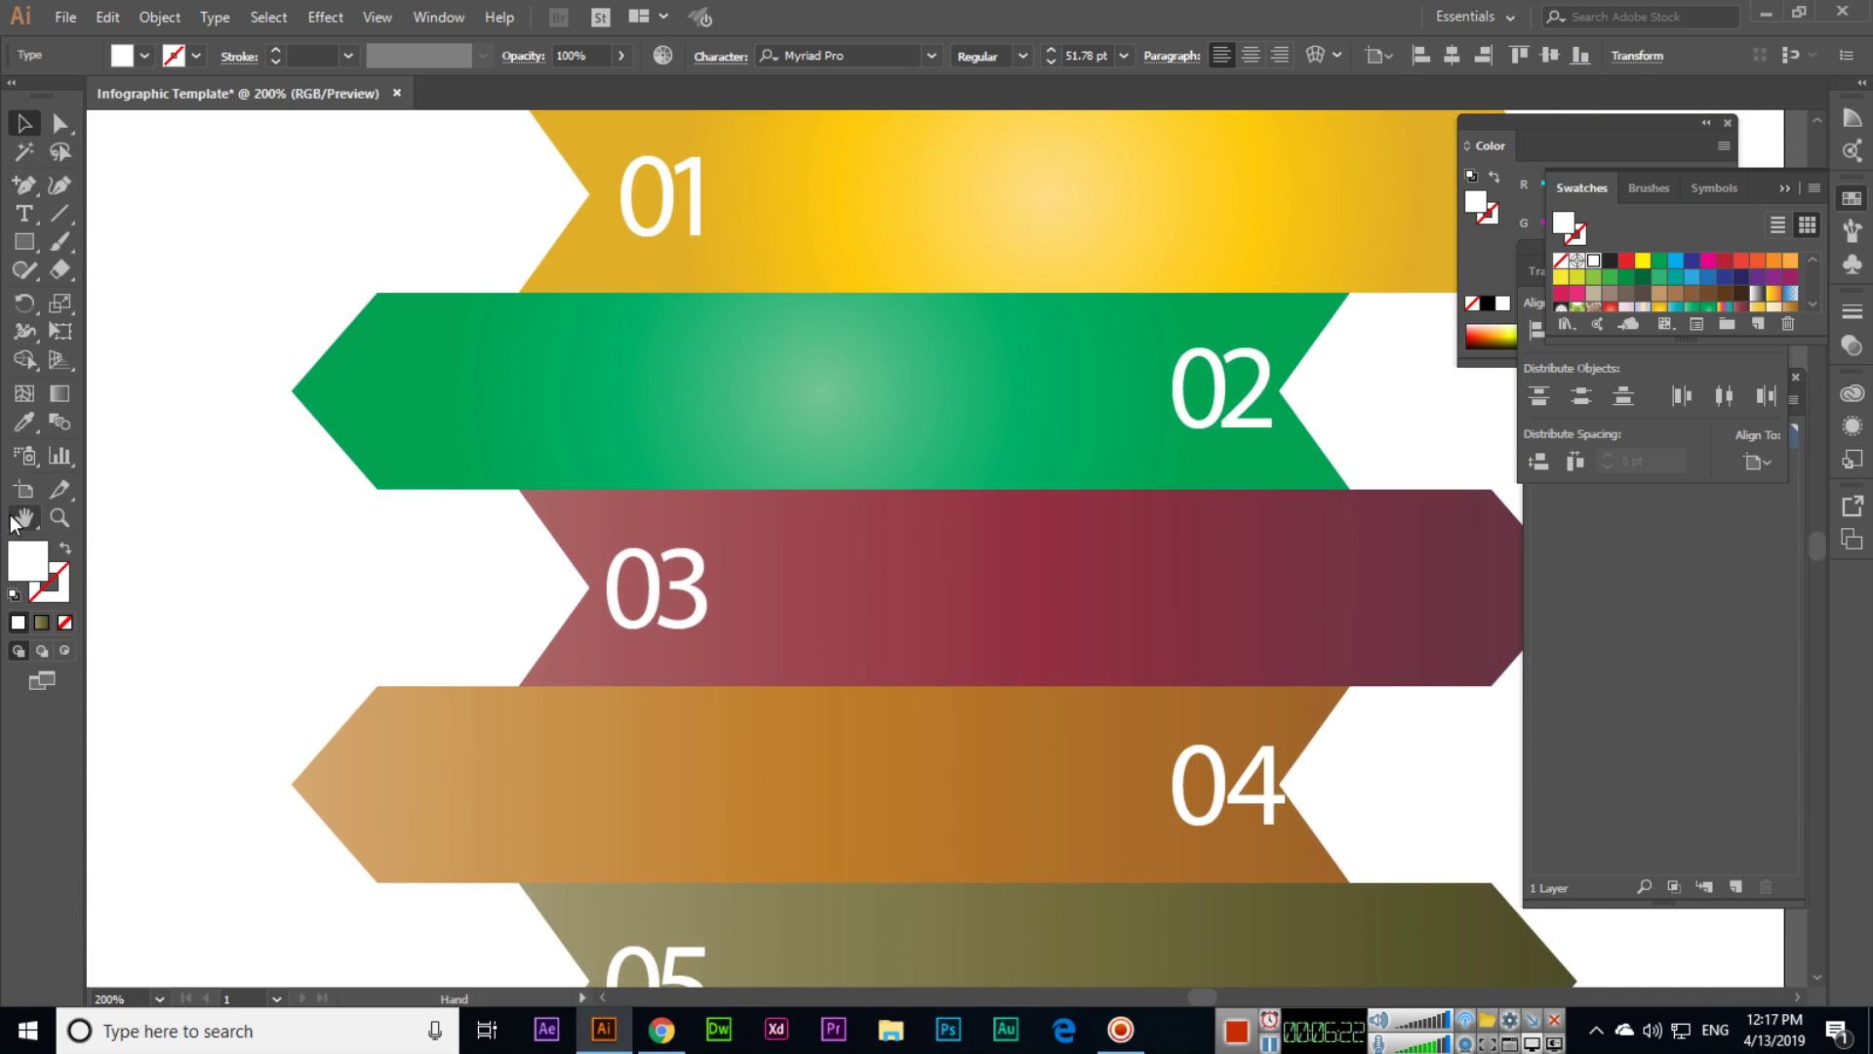
key("ctrl+r")
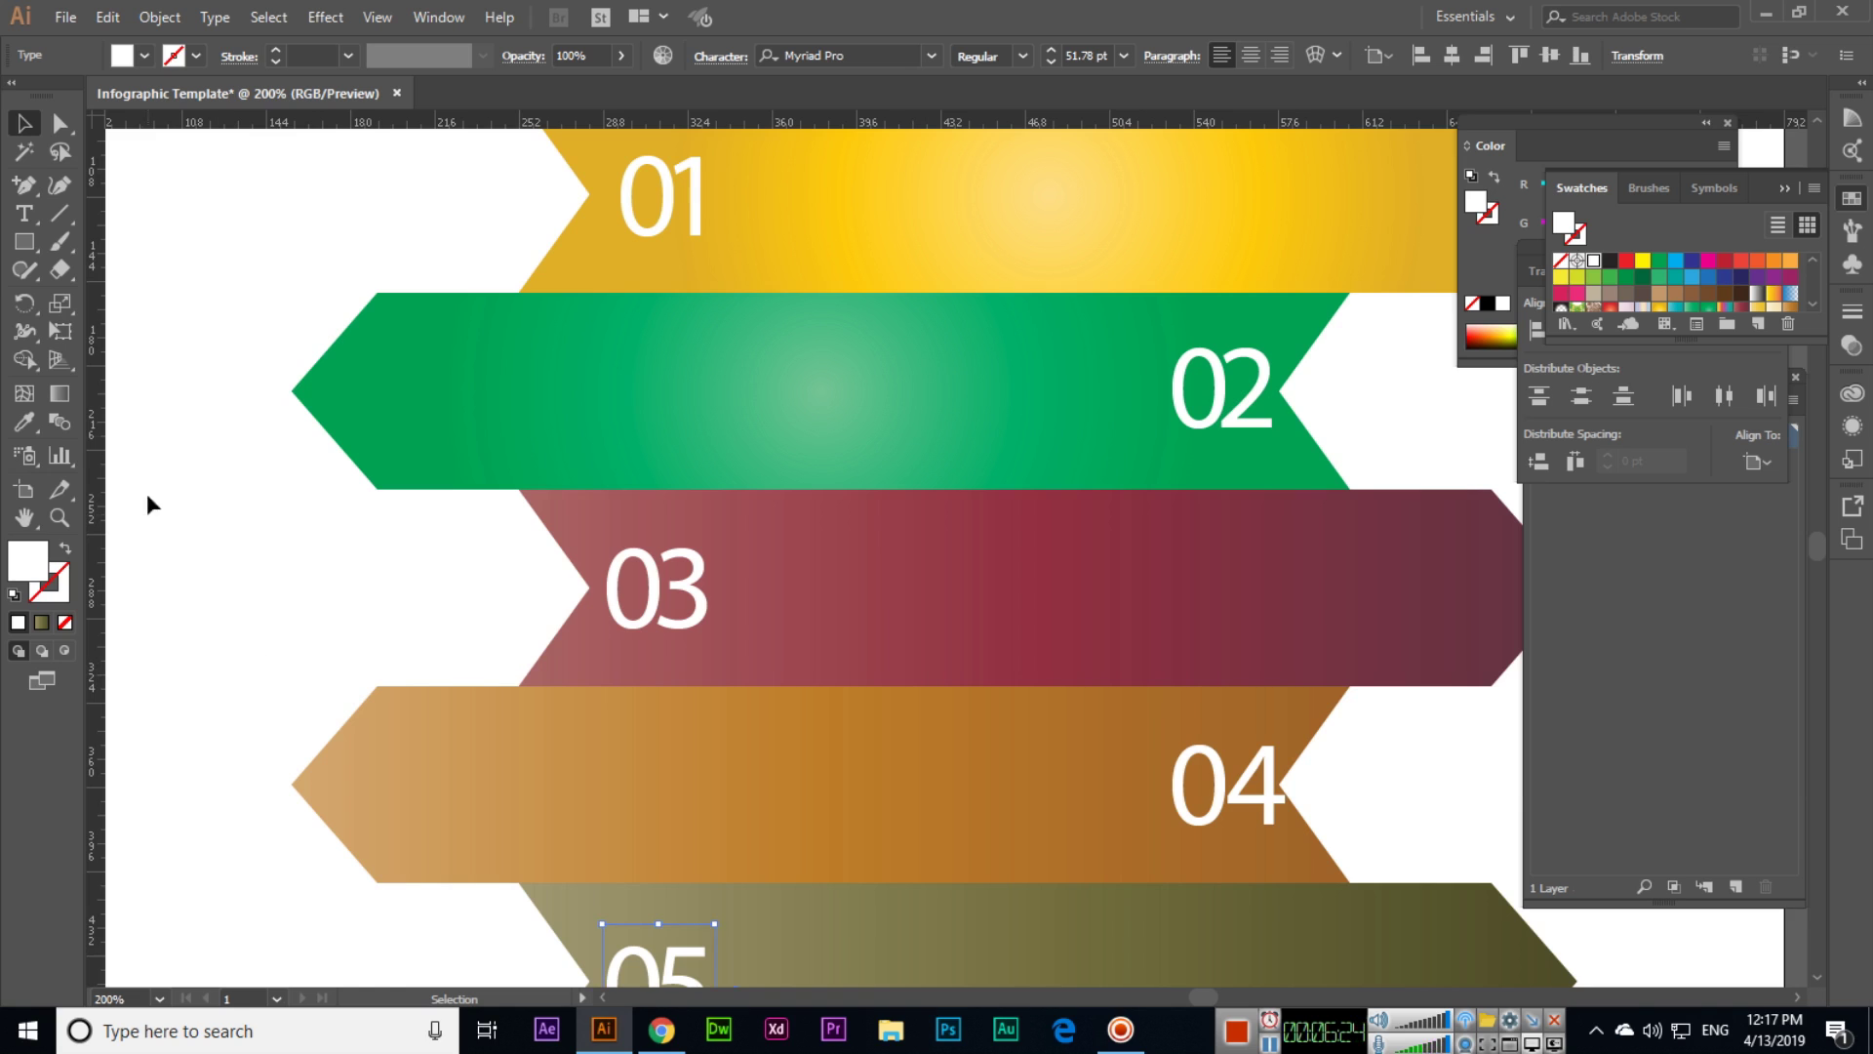
left_click_drag(96, 504, 621, 508)
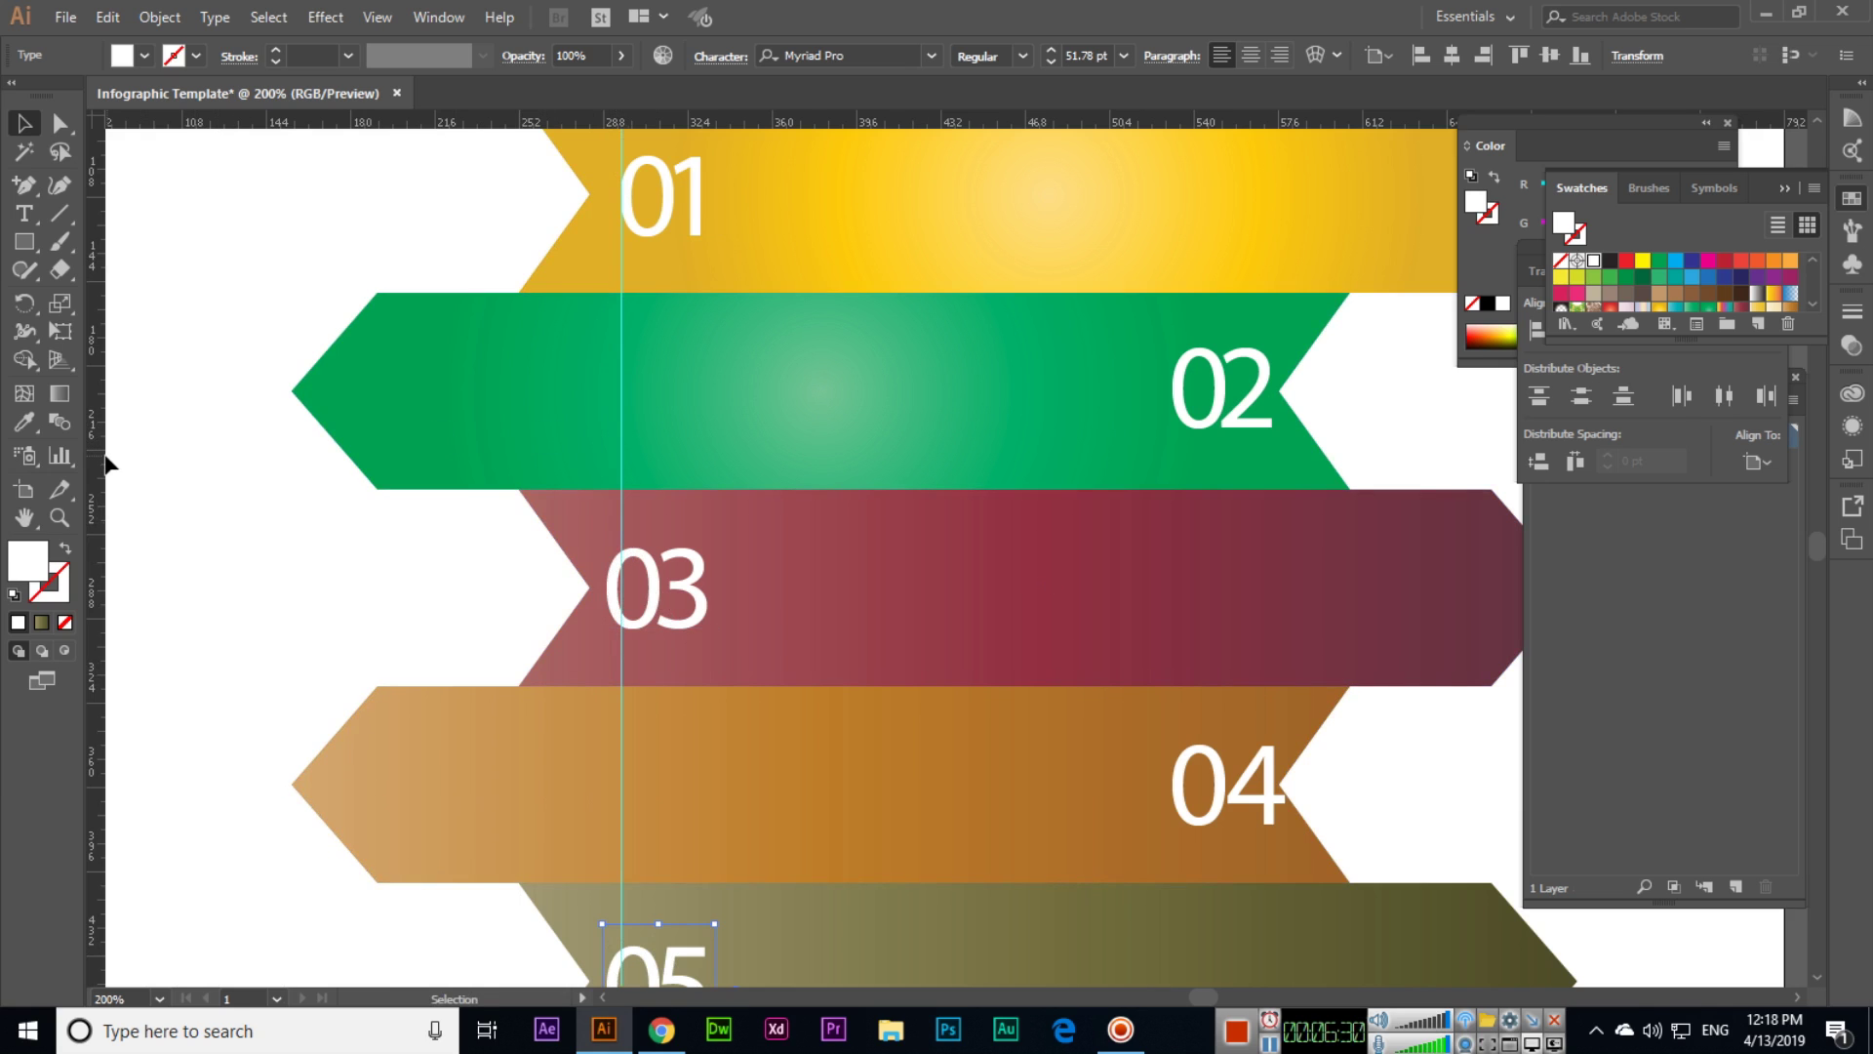
left_click_drag(129, 469, 1272, 493)
- Nudge the 03 and 05 numbers right onto the guide
left_click_drag(695, 291, 727, 528)
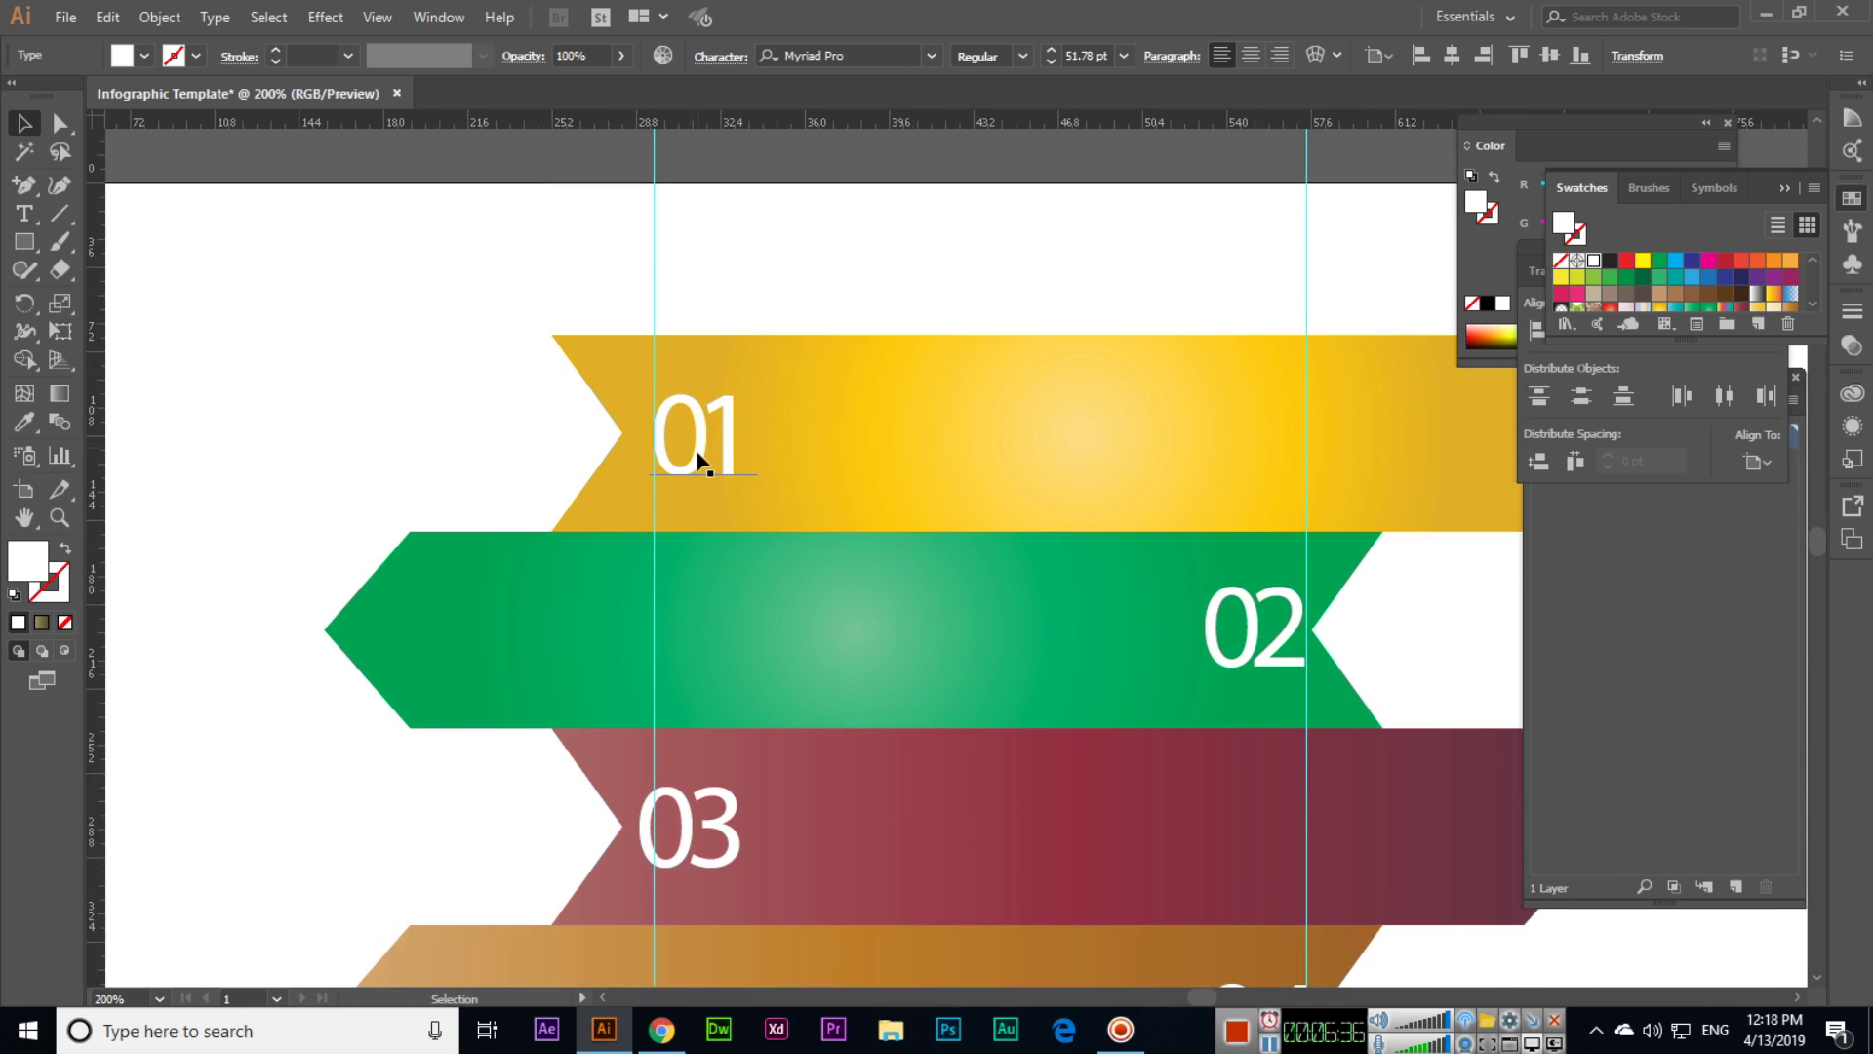
scroll(702, 477, "down", 3)
left_click(658, 694)
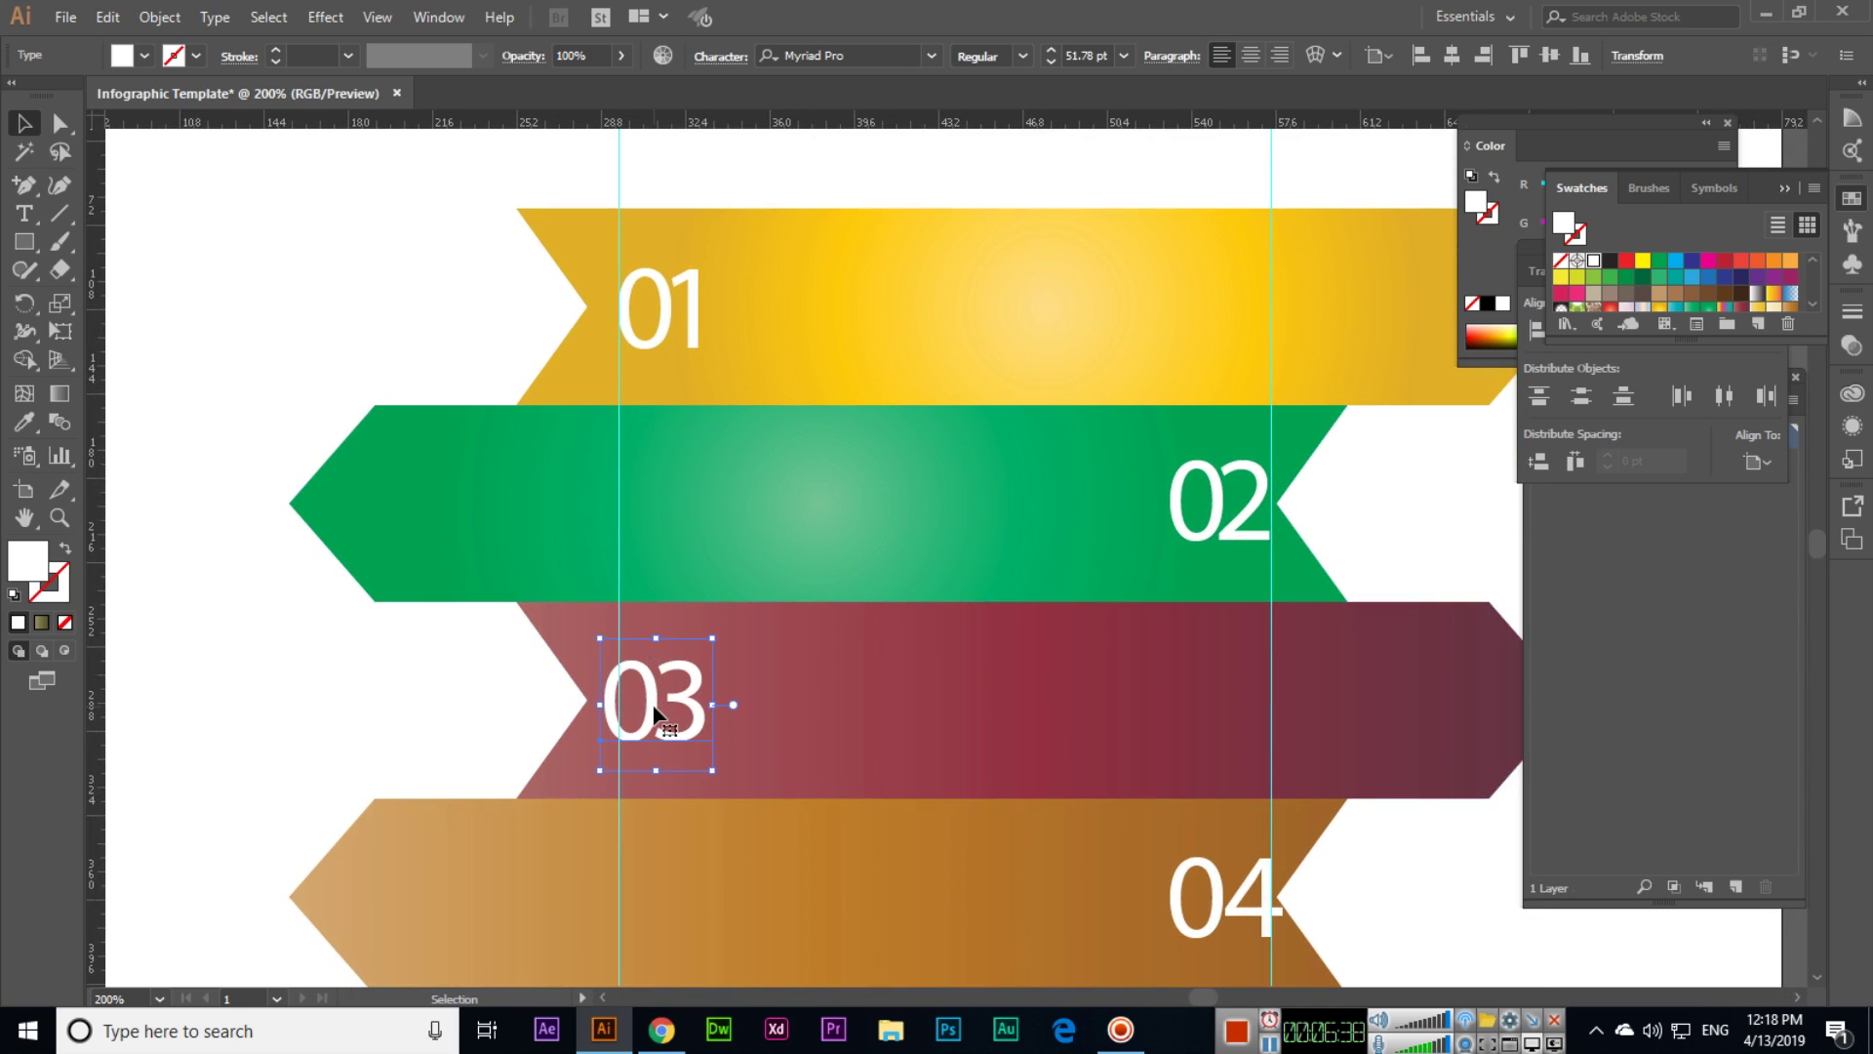
key("Right")
key("Right")
key("Right")
key("Right")
key("Right")
key("Right")
key("Right")
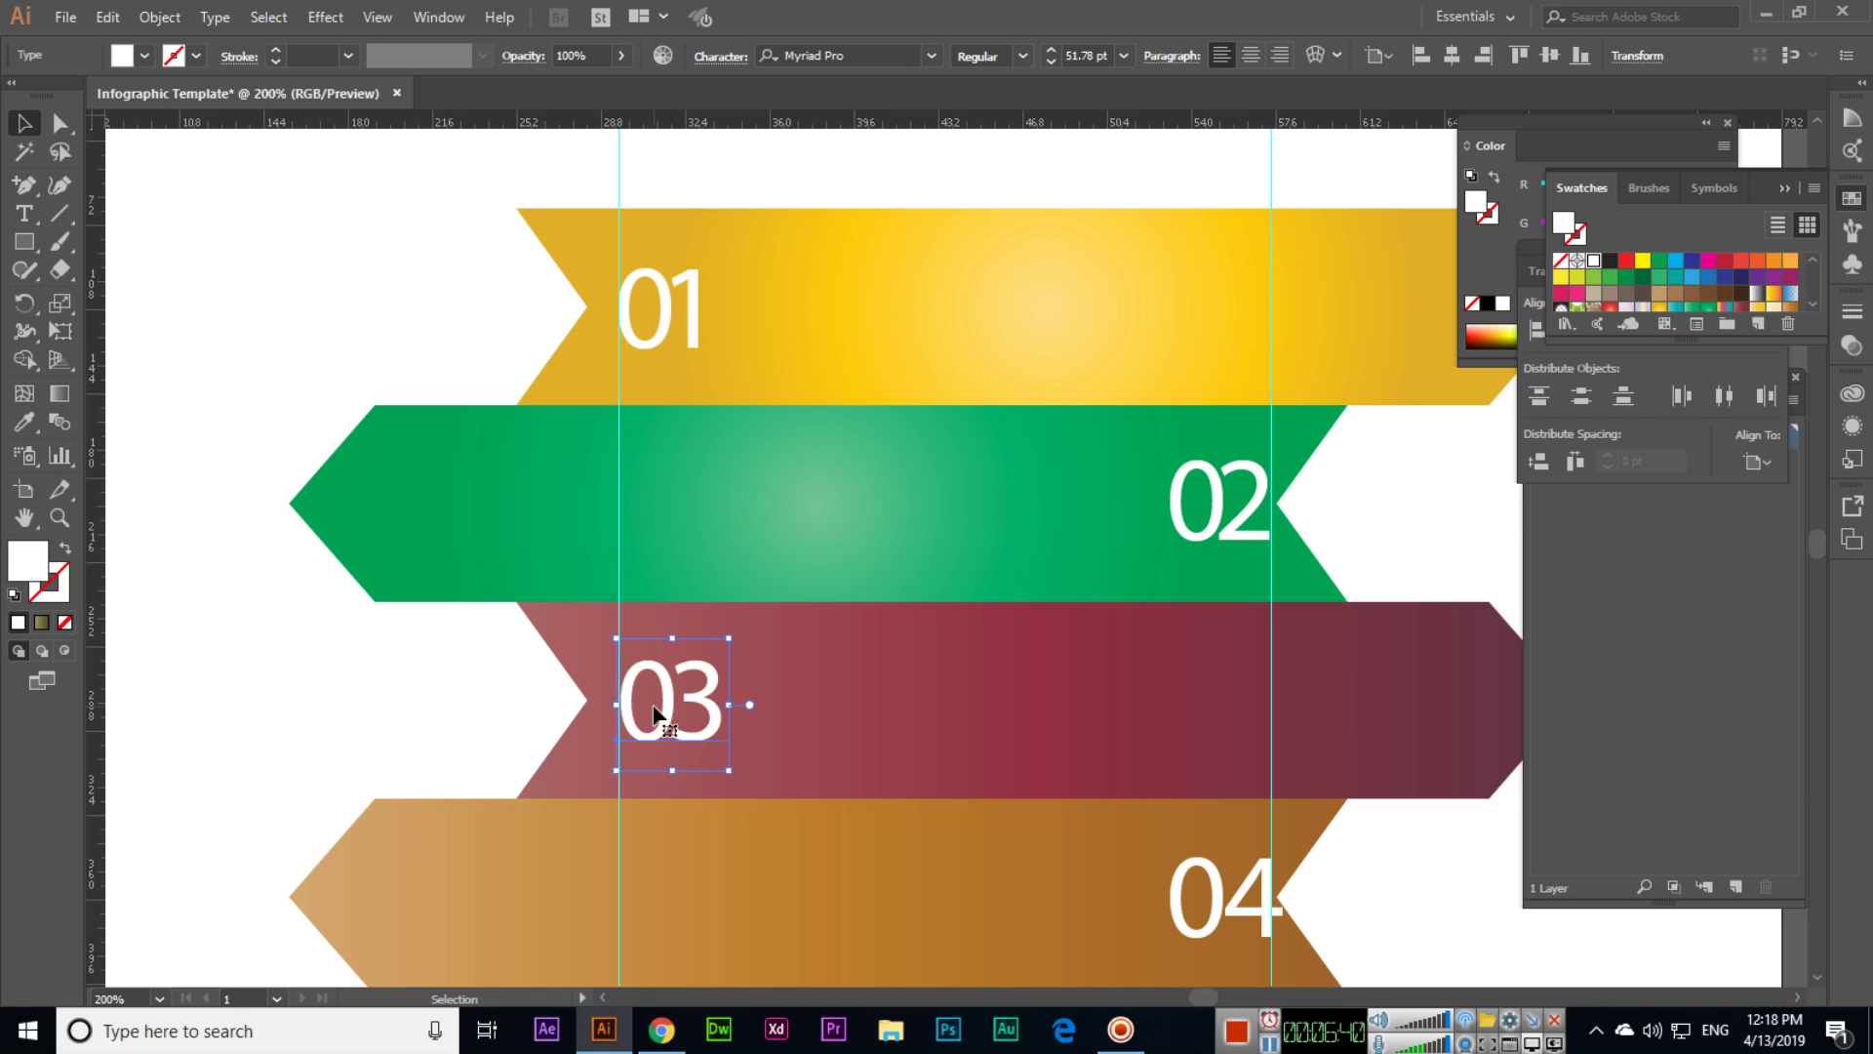
key("ctrl+shift+a")
scroll(660, 710, "down", 5)
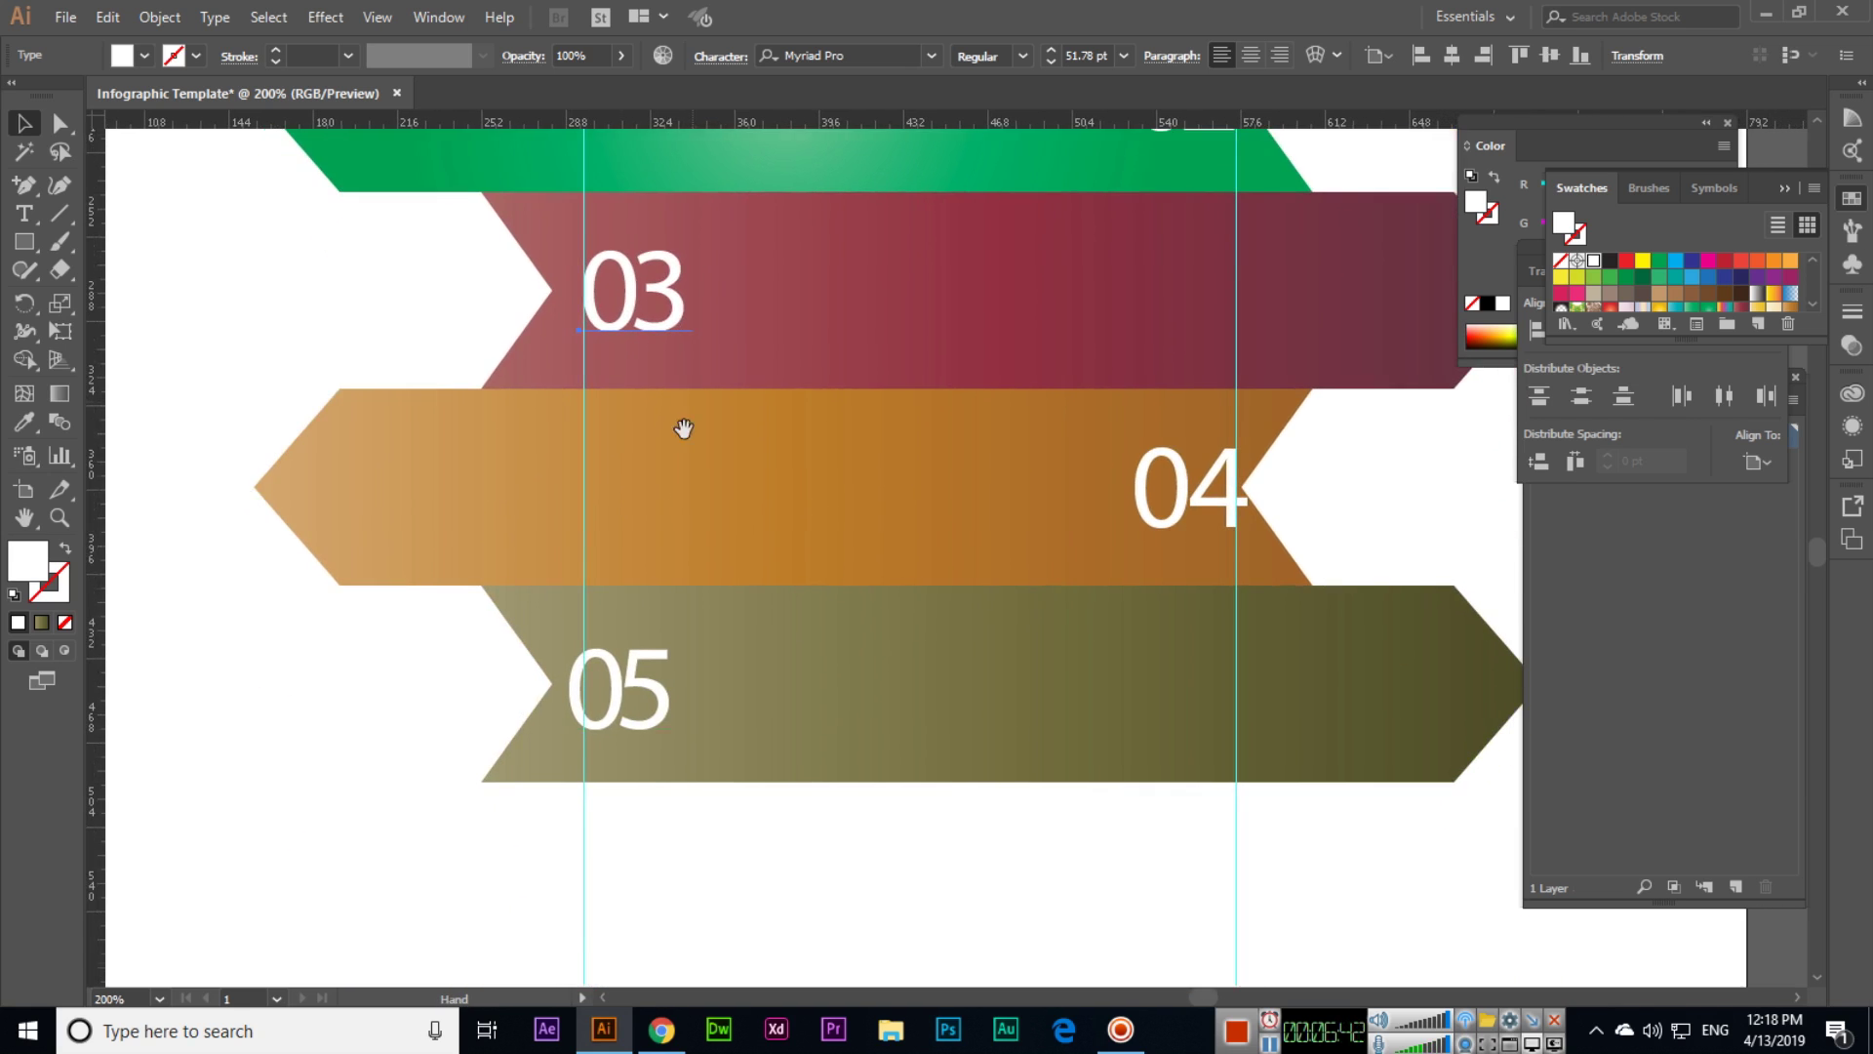
left_click(618, 647)
key("Right")
key("Right")
key("Right")
key("Right")
key("Right")
key("Right")
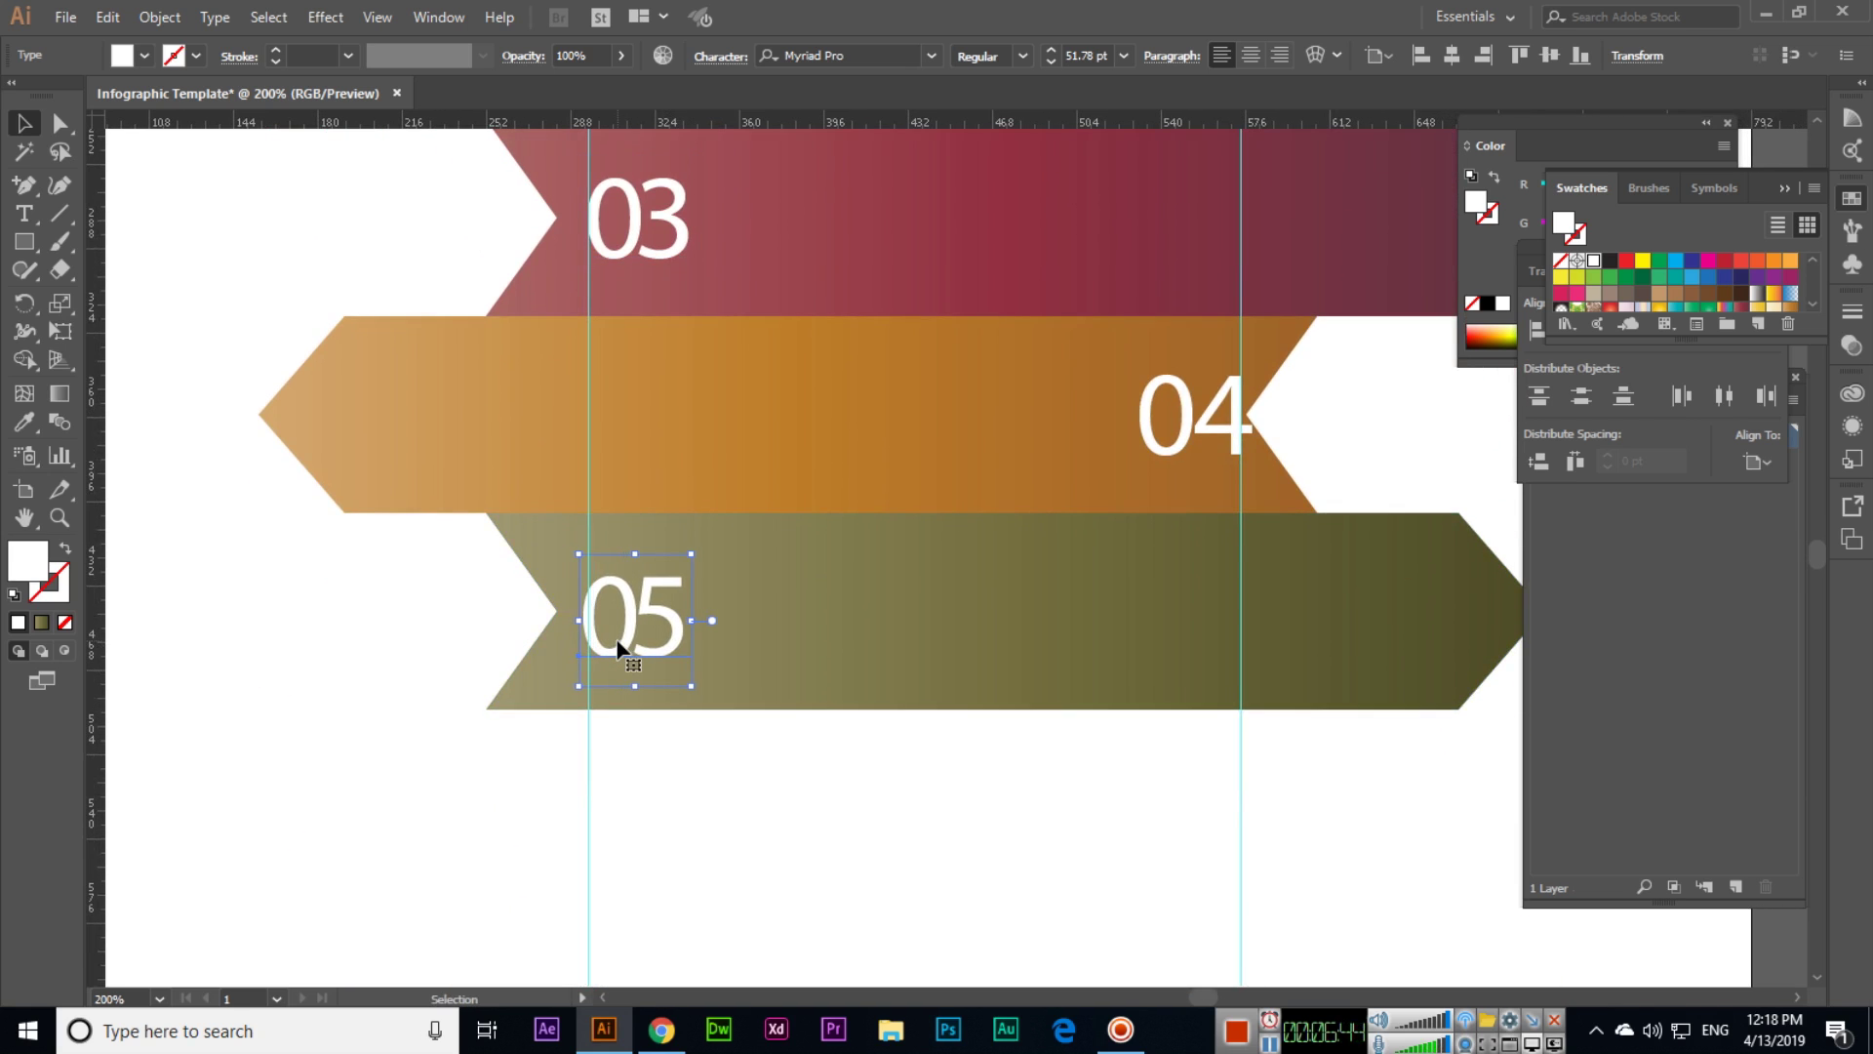
- Nudge the 04 number slightly left and zoom out to show all five banners
left_click_drag(950, 421, 341, 957)
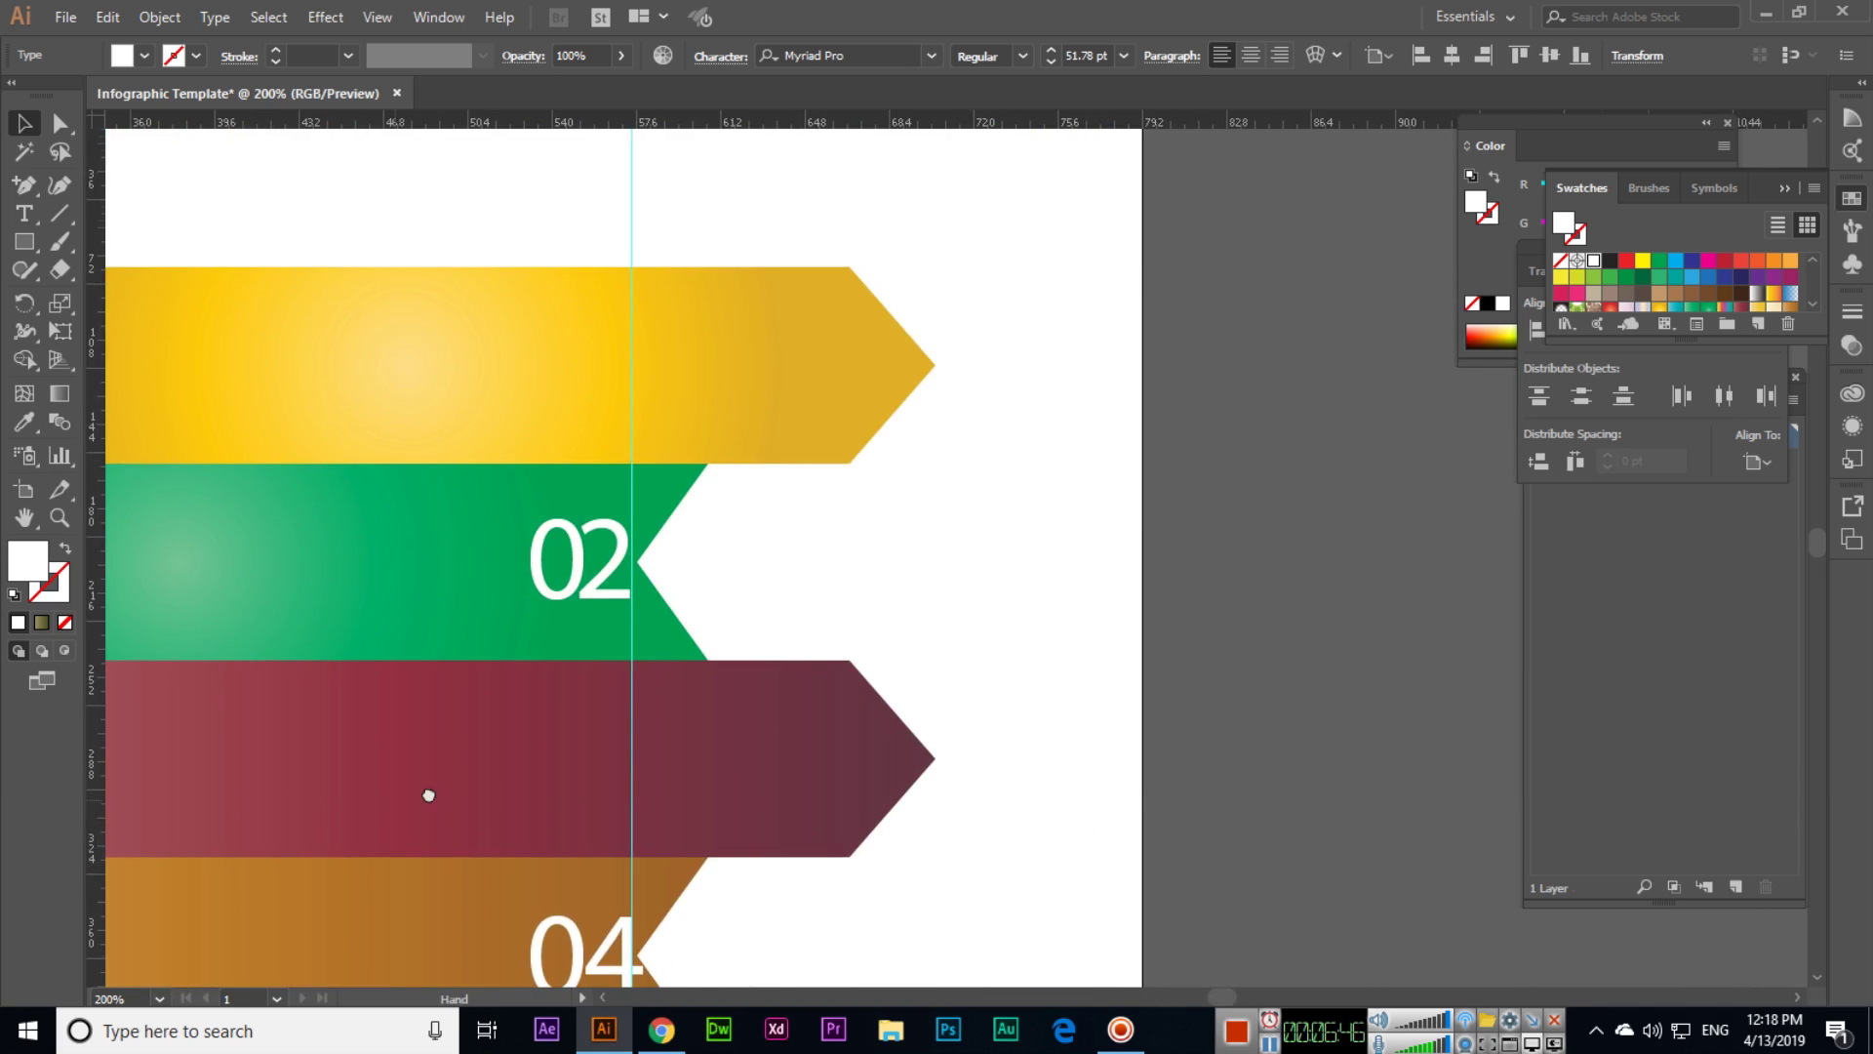
left_click_drag(428, 795, 780, 714)
key("Left")
key("Left")
key("Left")
key("Left")
key("Left")
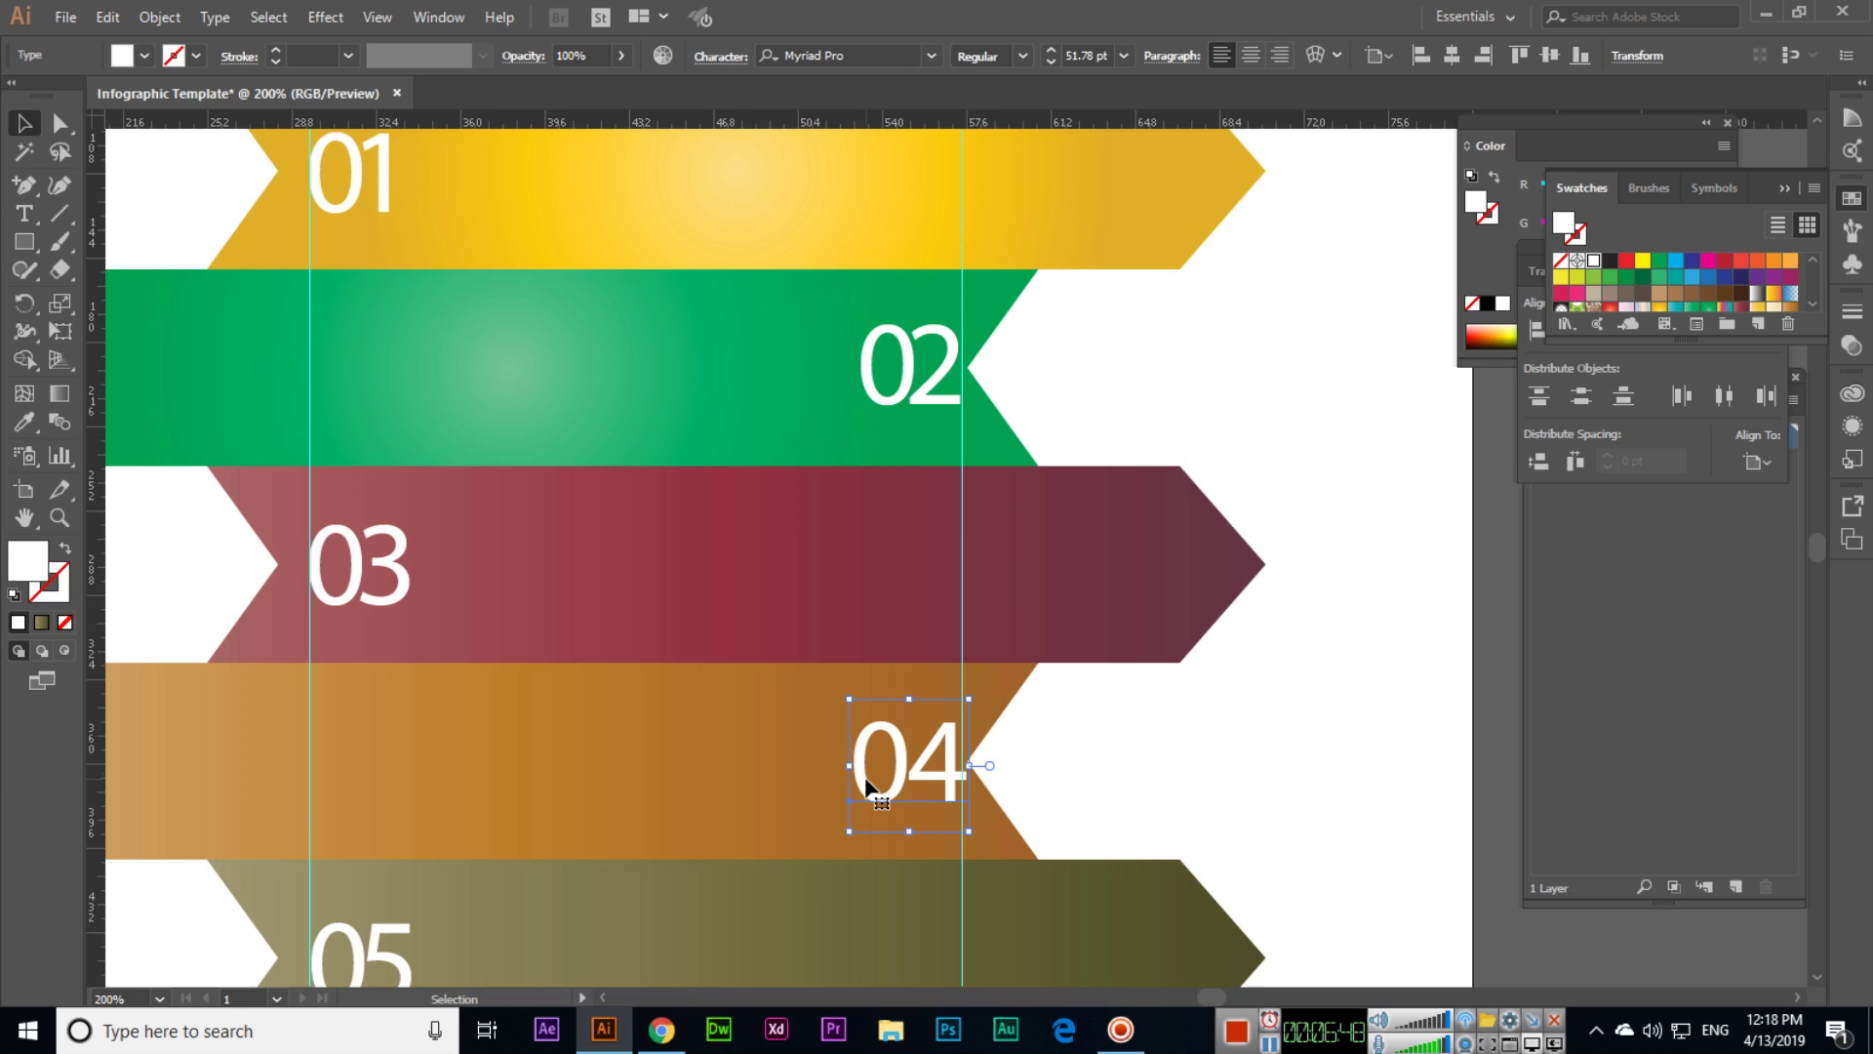
key("ctrl+minus")
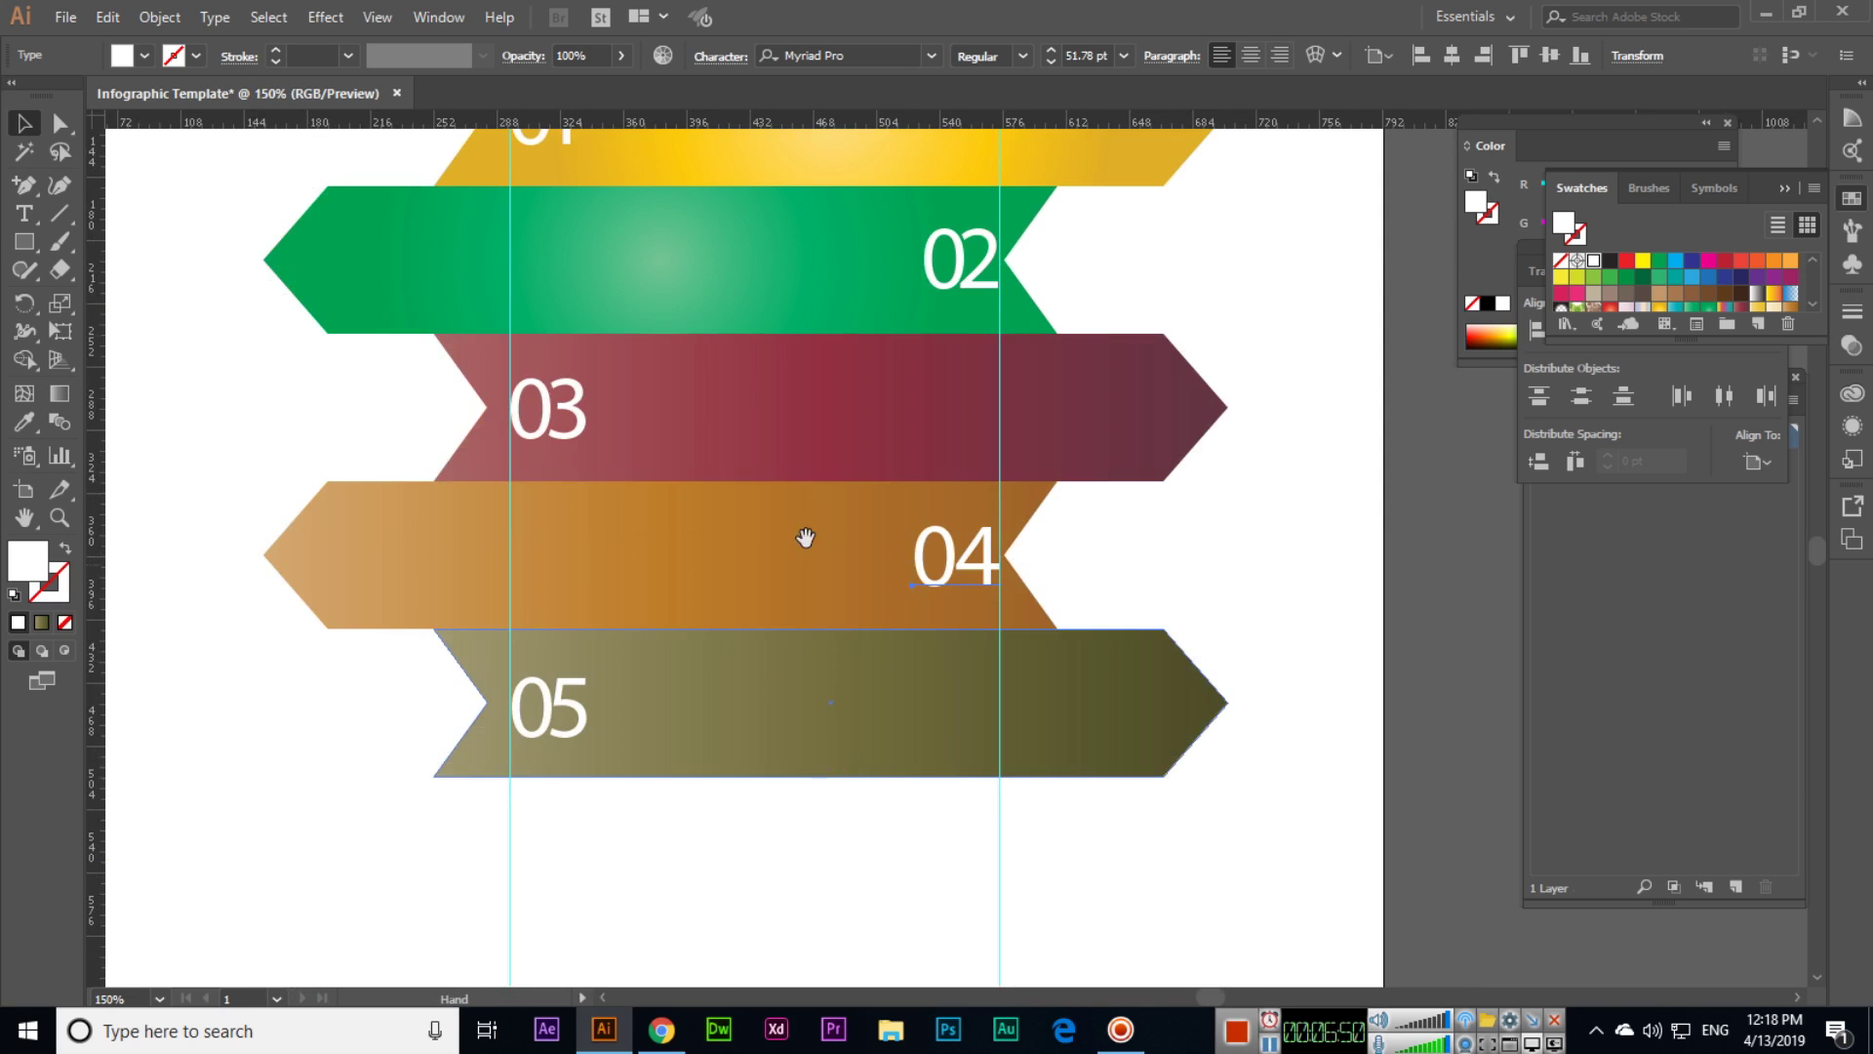
left_click_drag(803, 535, 806, 593)
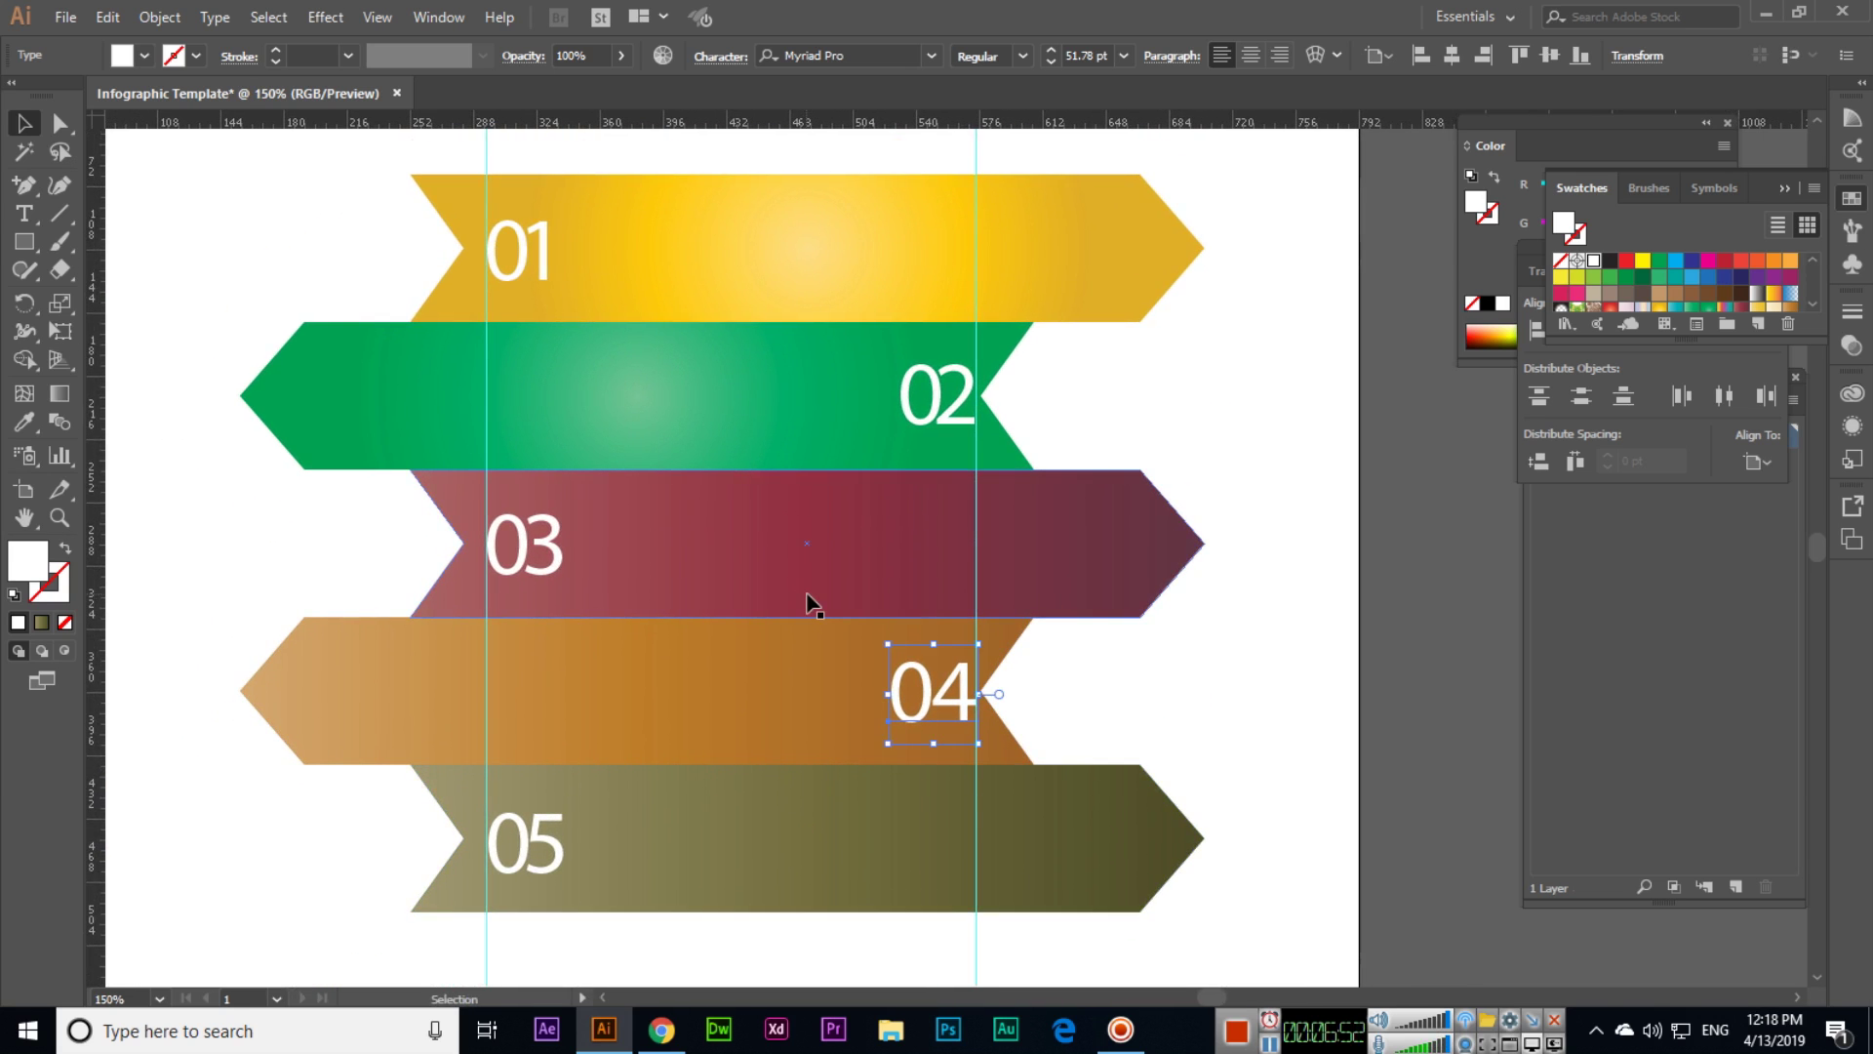
left_click_drag(640, 435, 660, 460)
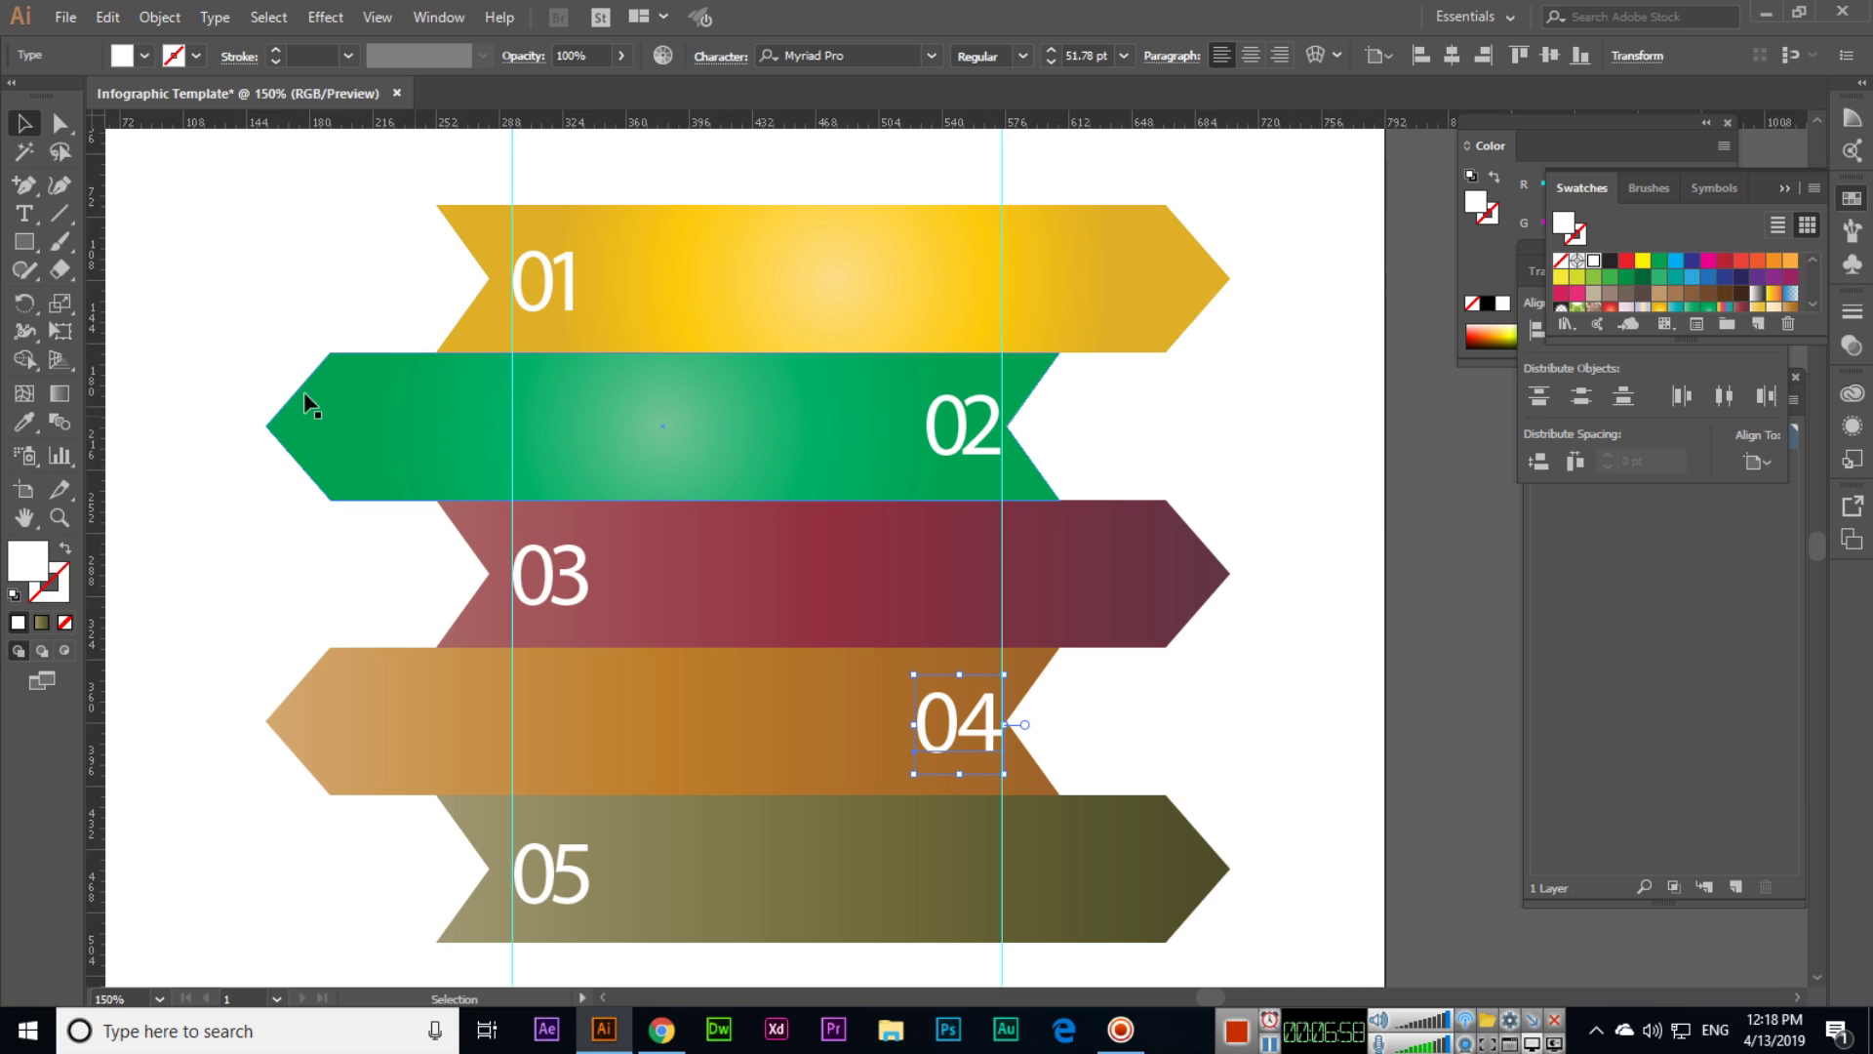
- Select the 01 number, dismissing an accidentally opened file browser
left_click(27, 223)
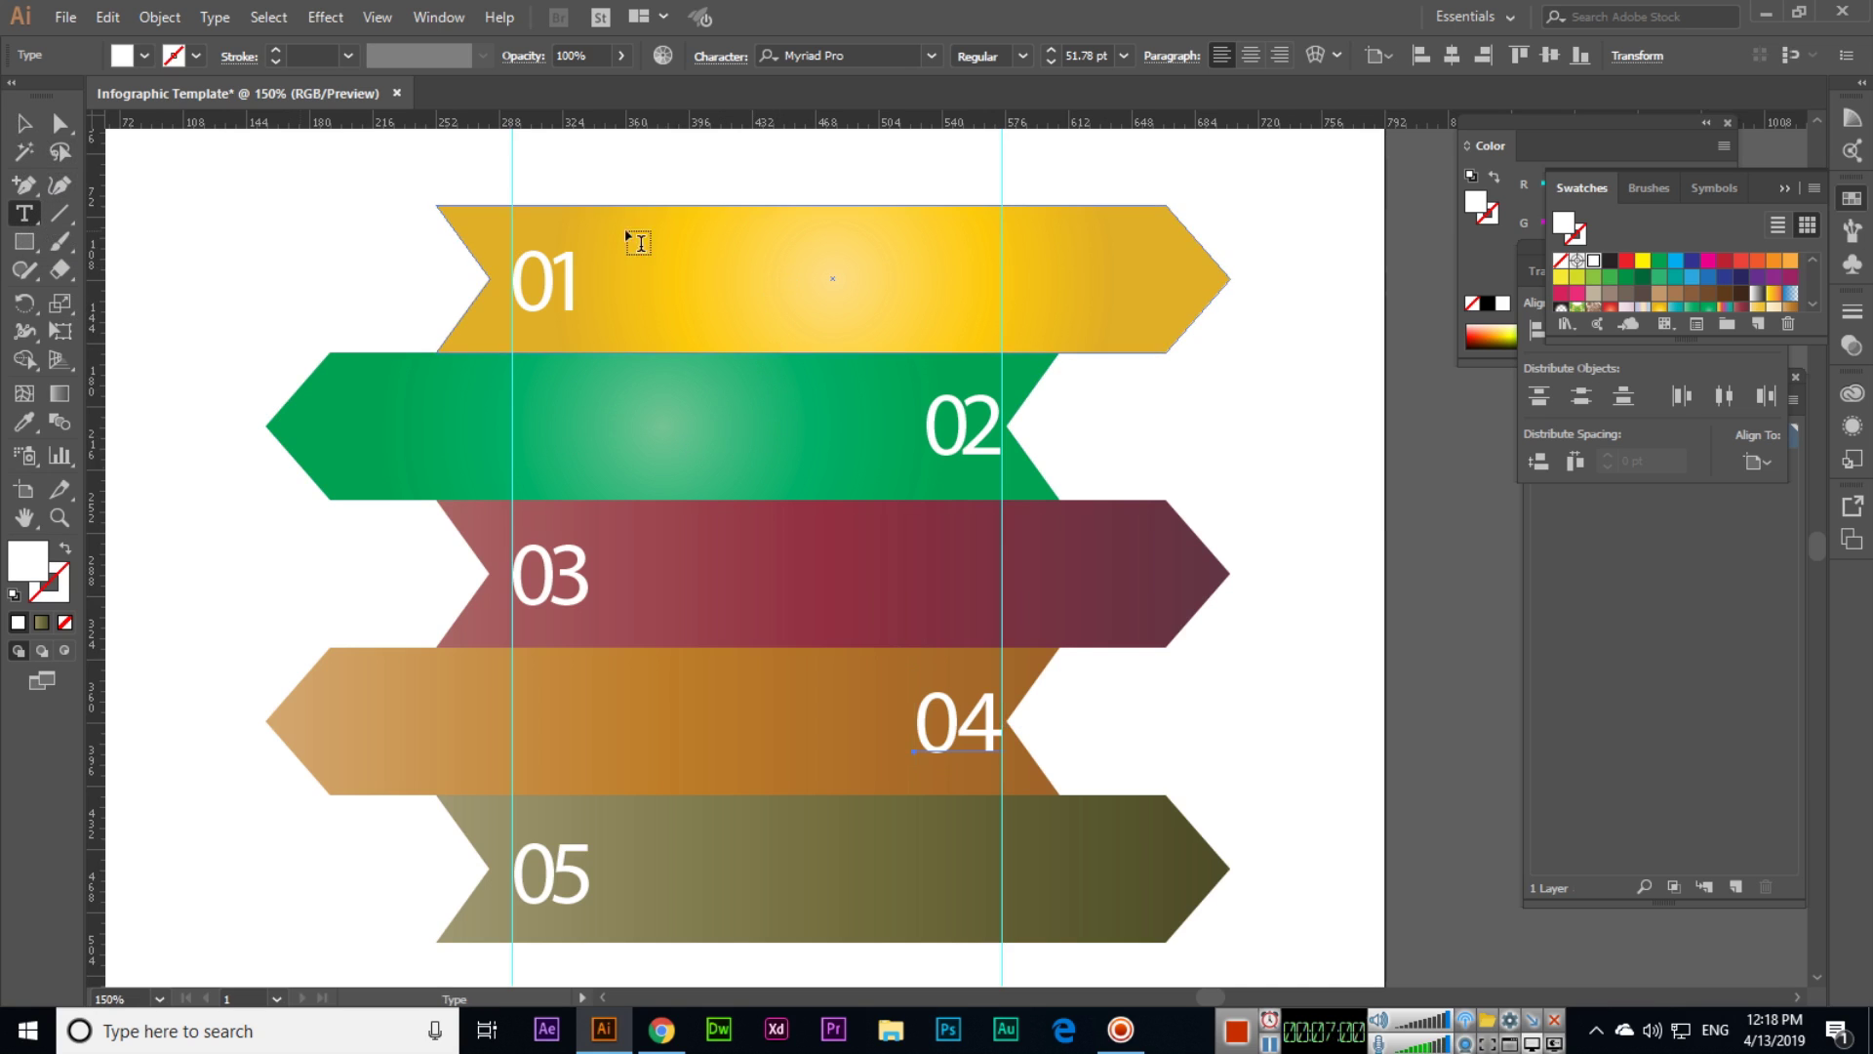
key("v")
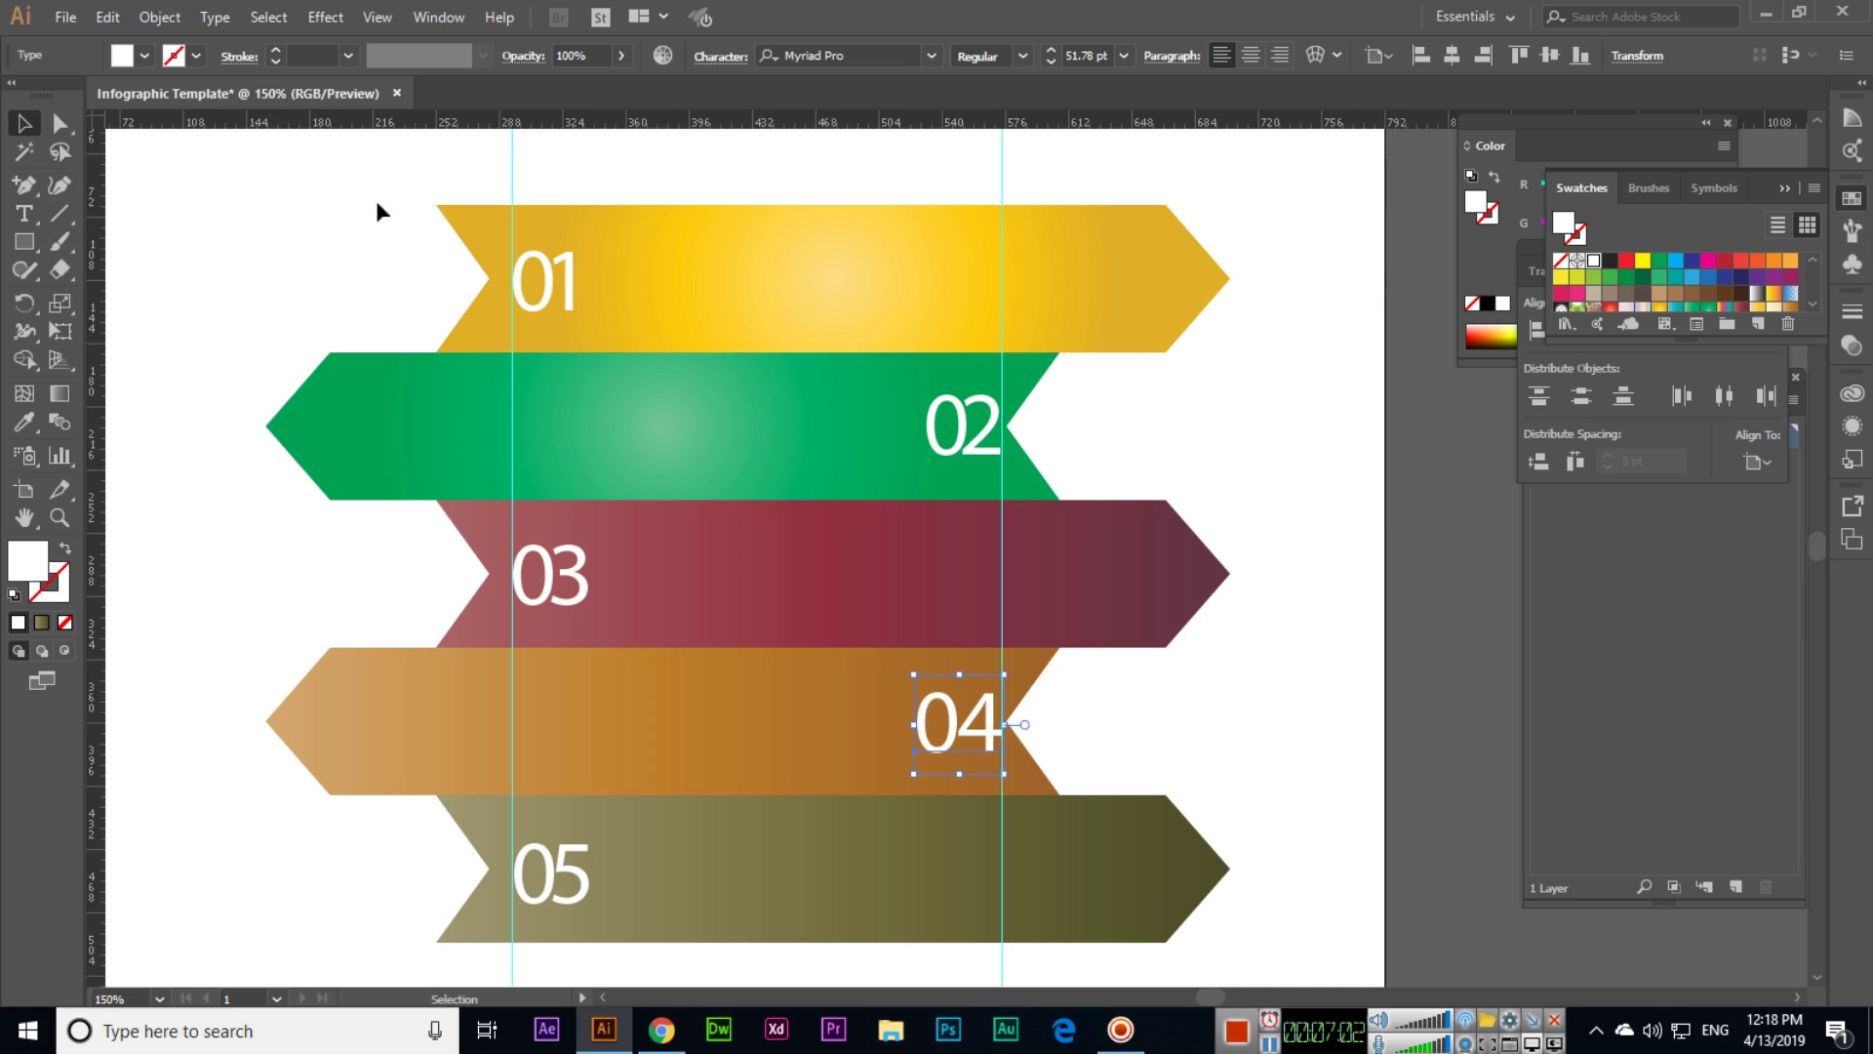
left_click(584, 303)
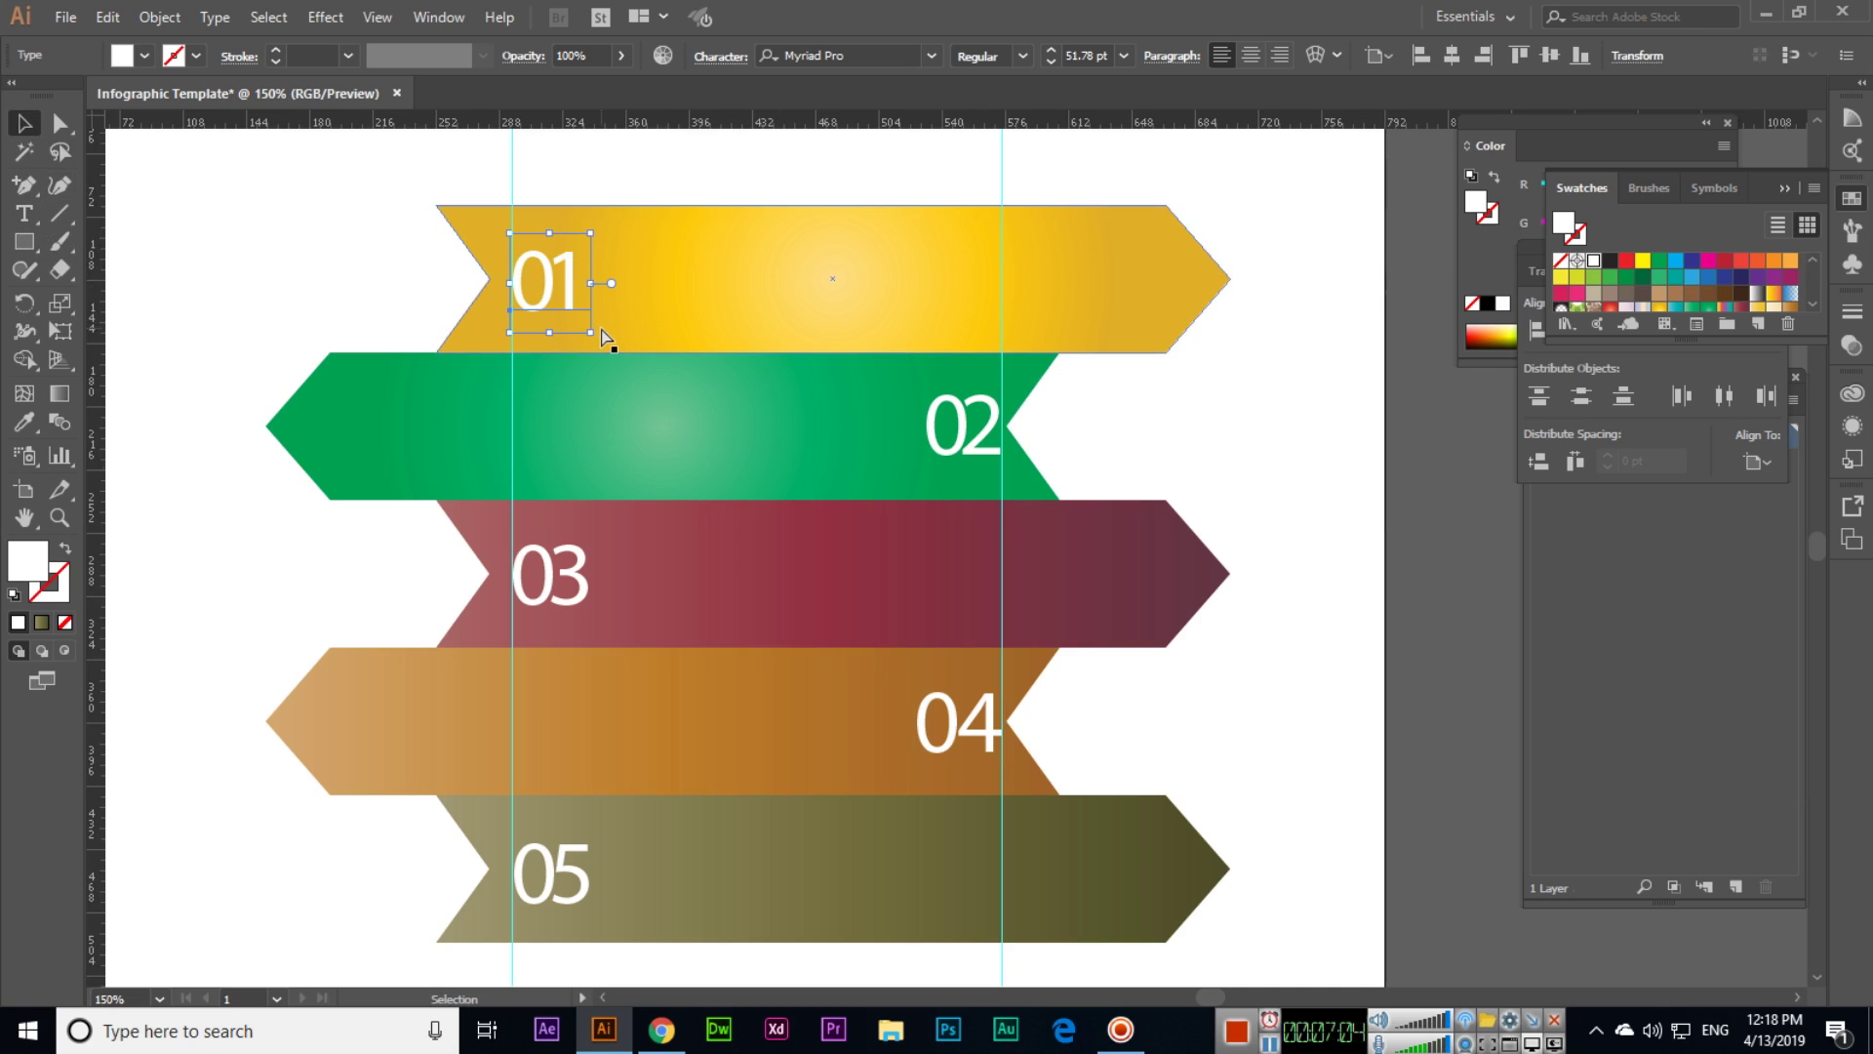
key("a")
key("ctrl+o")
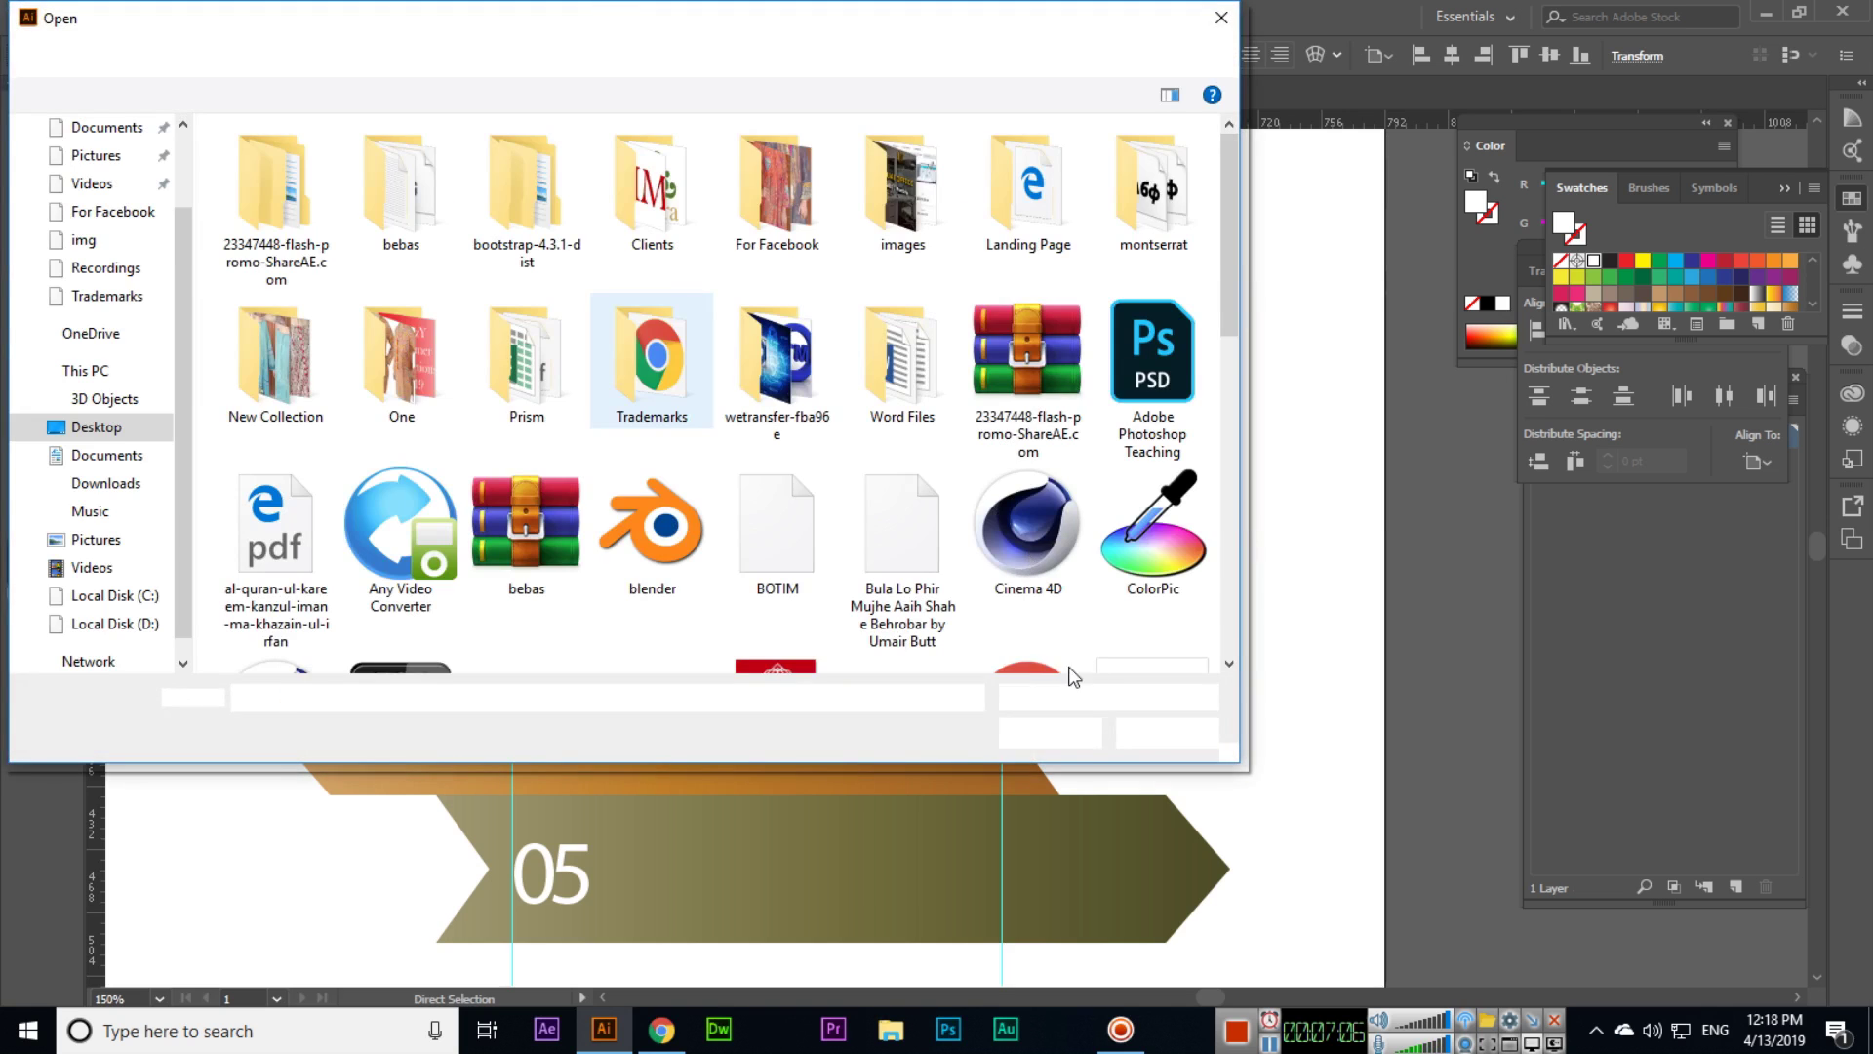
key("Escape")
key("v")
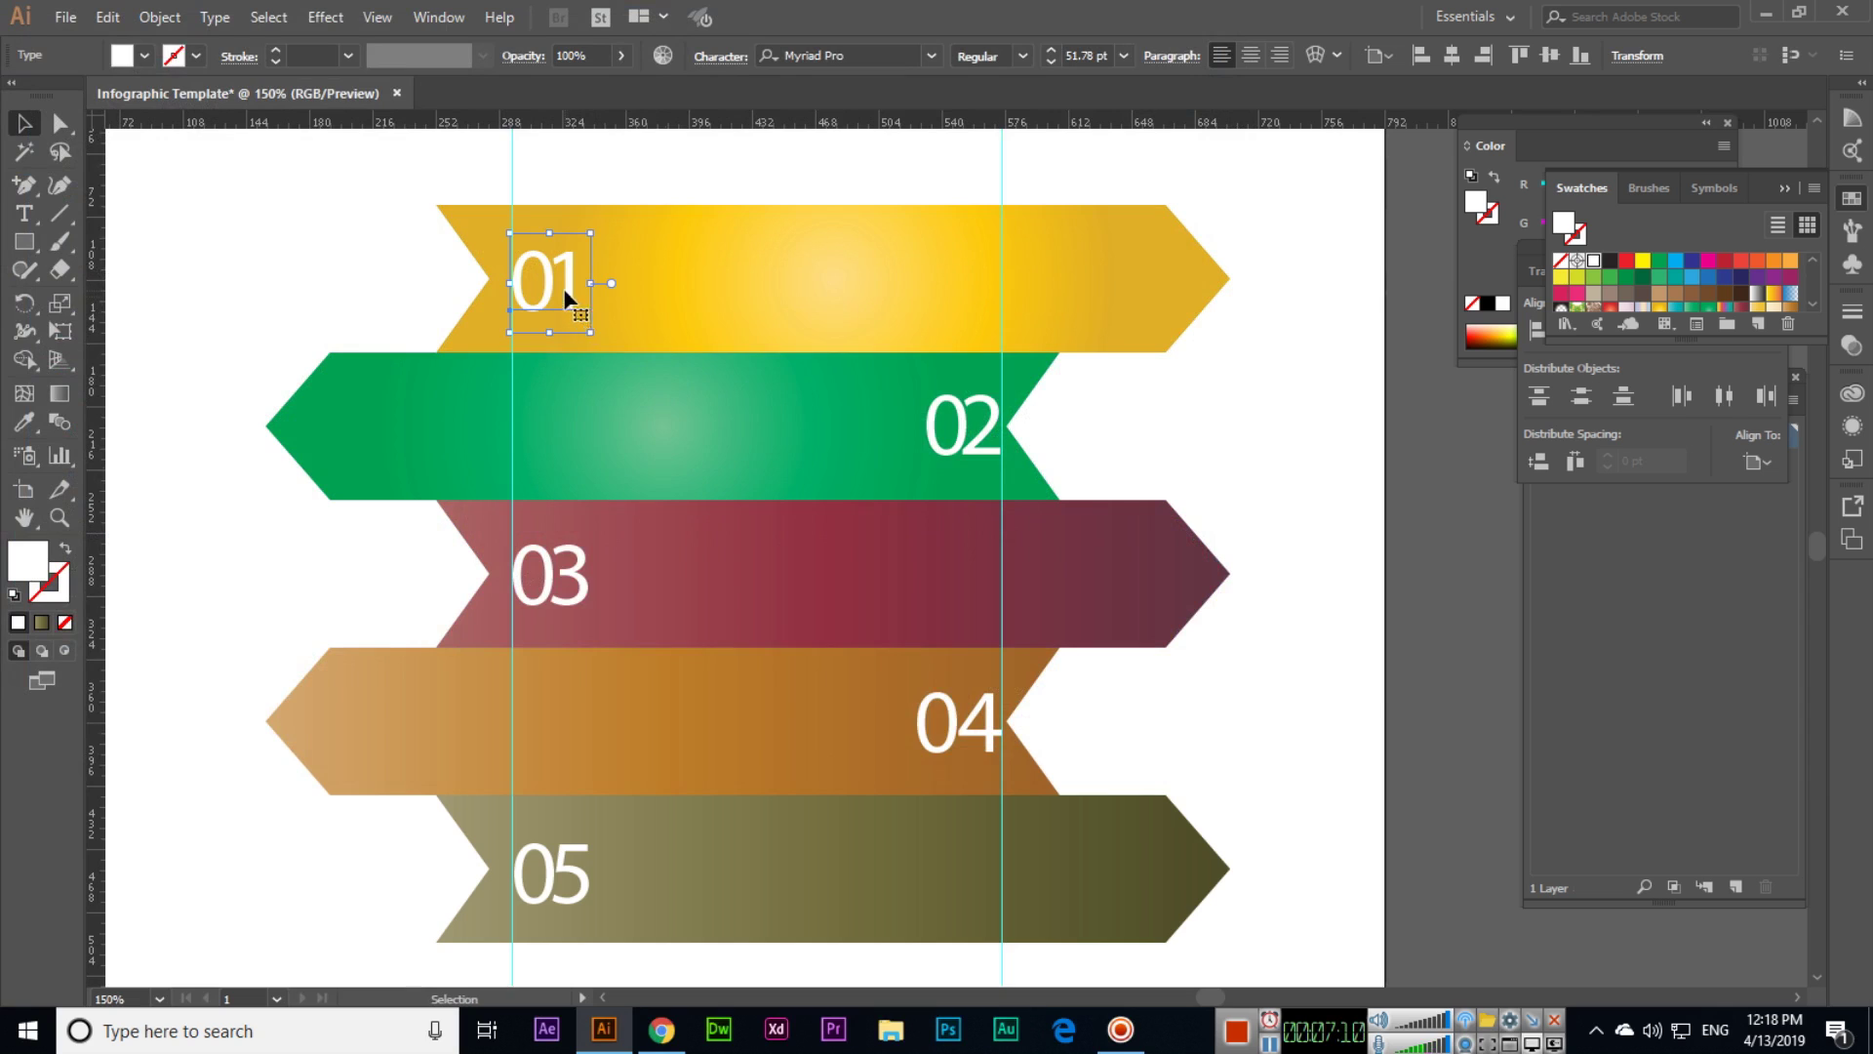
- Convert the 01 number to outlines from the context menu and select the 02 number
right_click(566, 293)
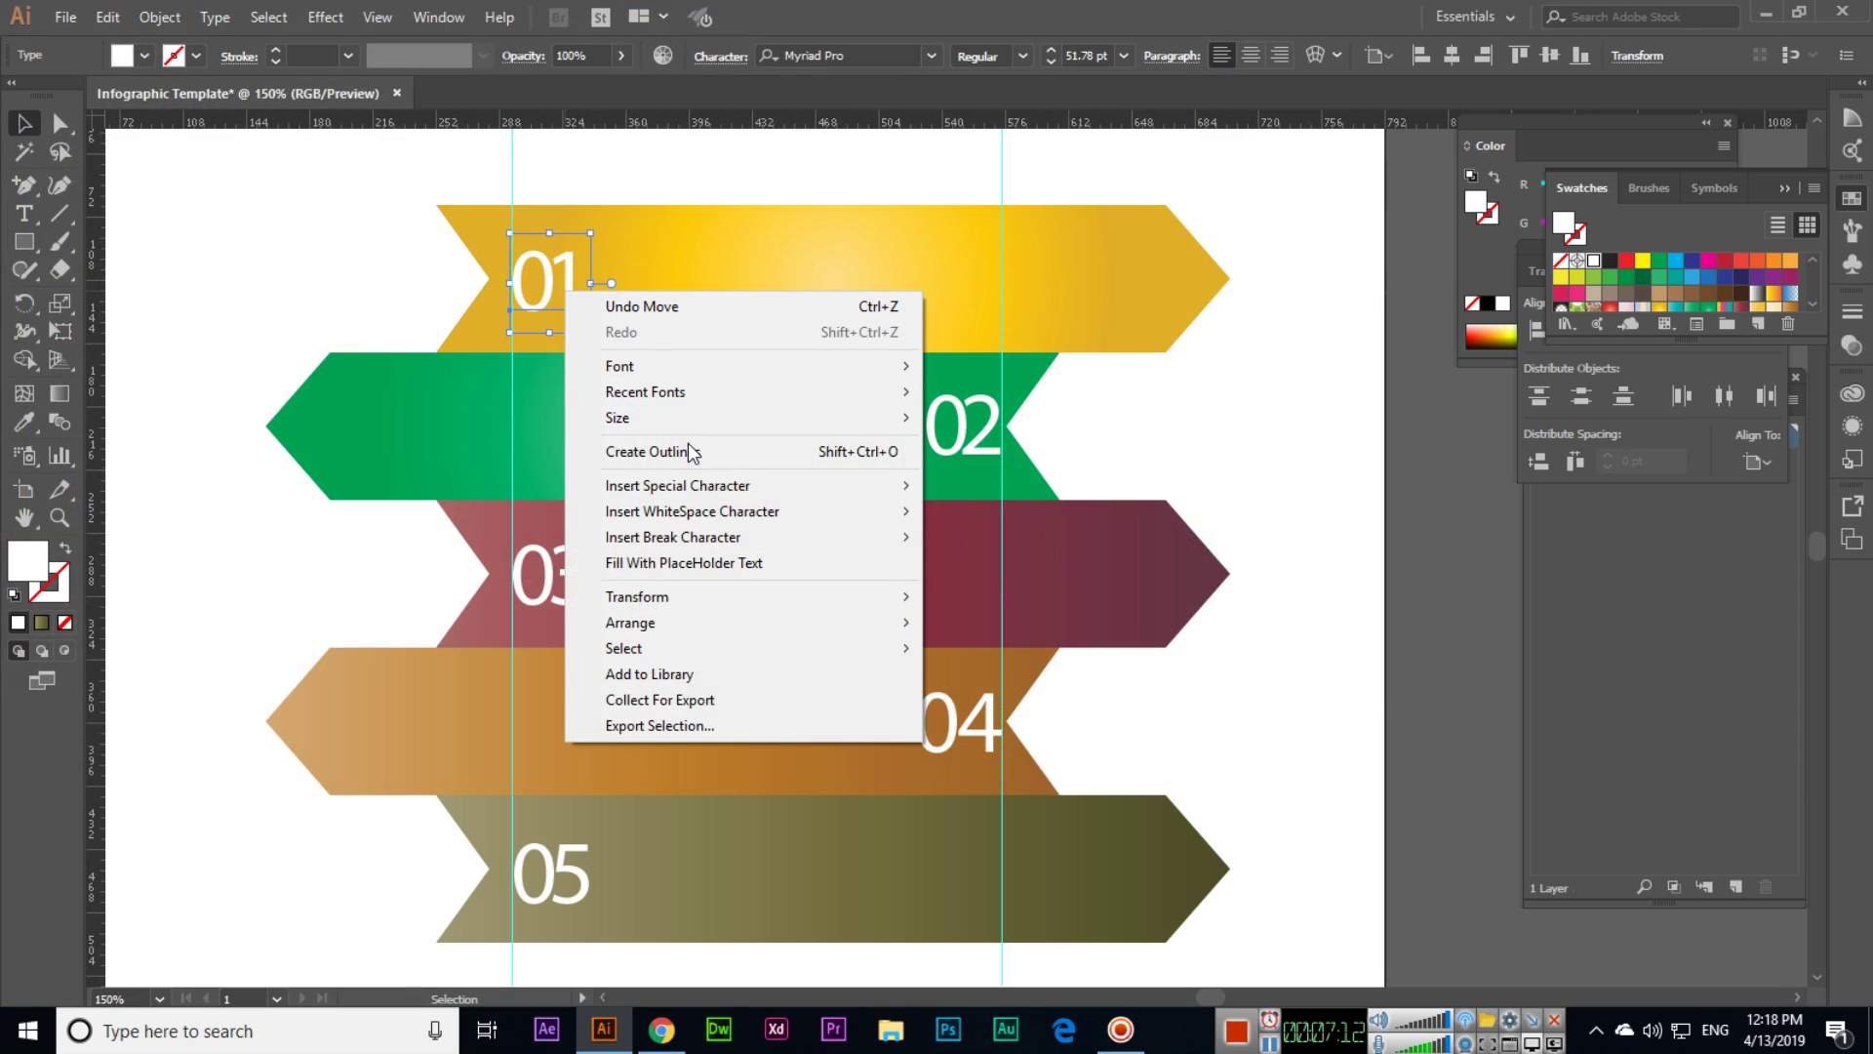
left_click(720, 462)
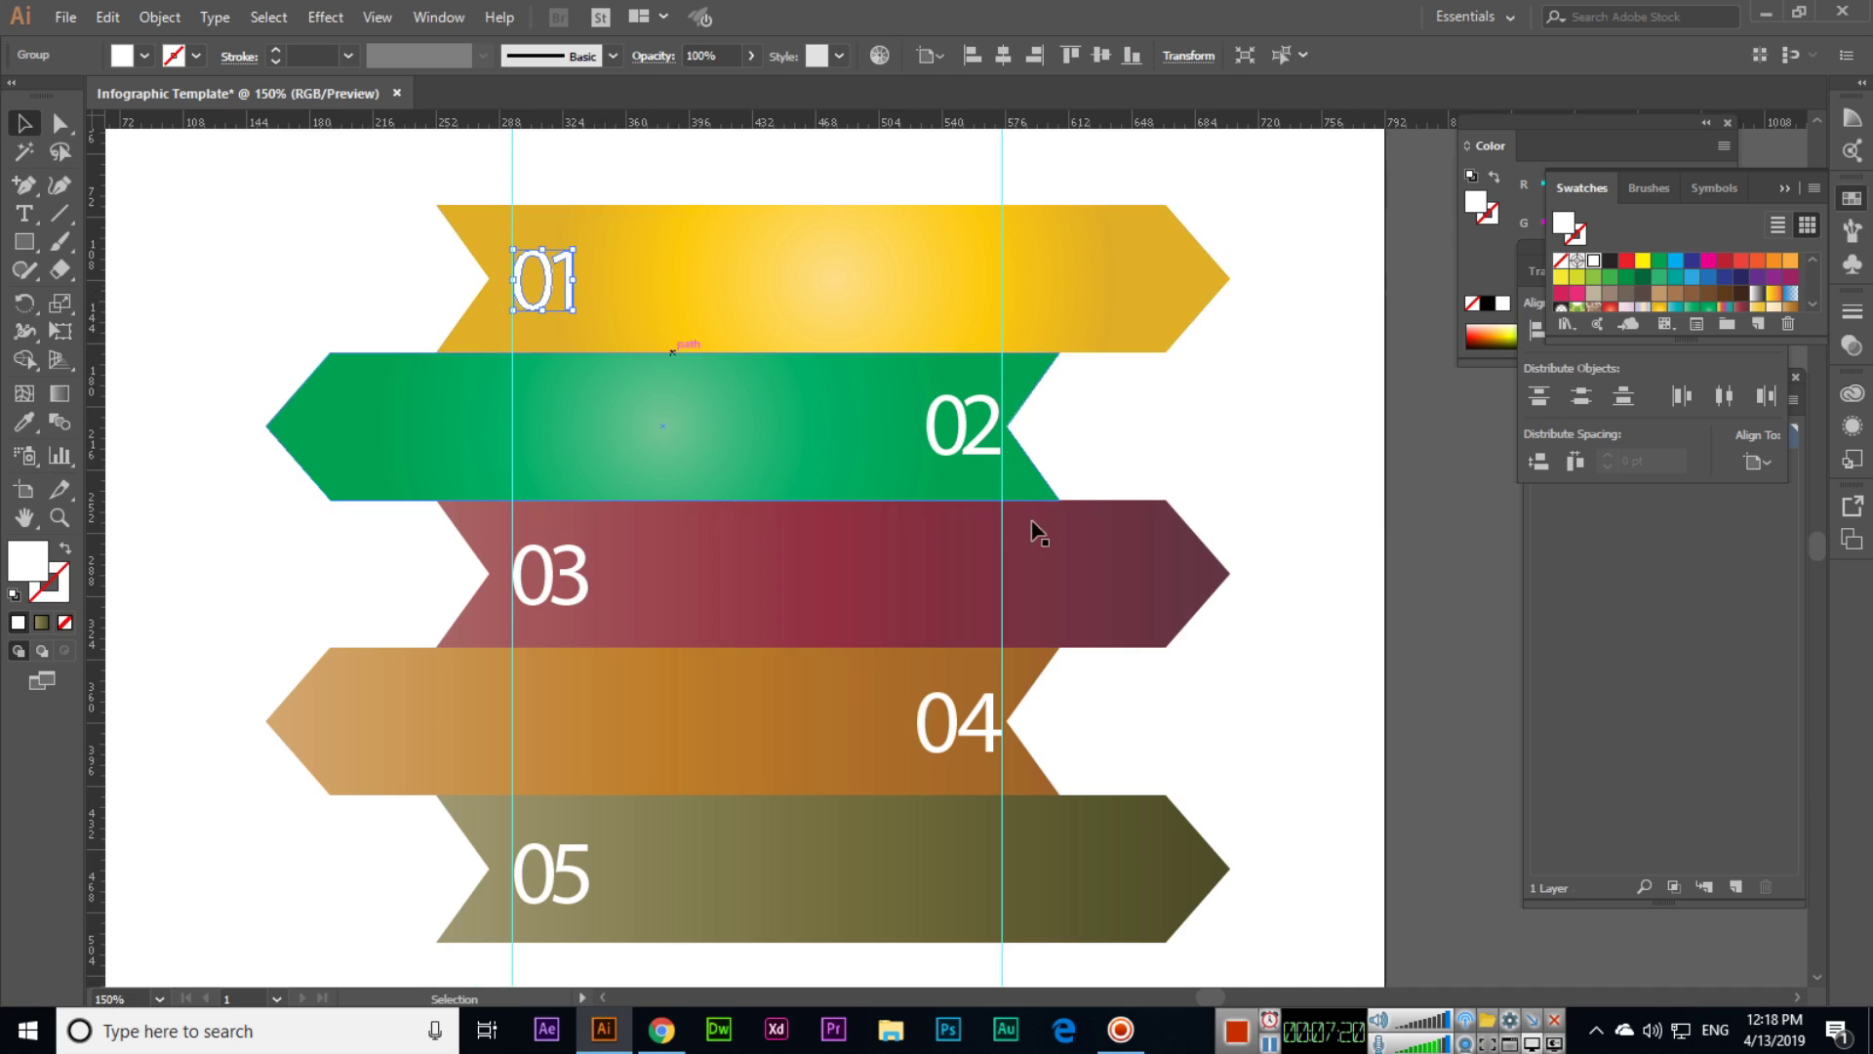
left_click(968, 434)
key("a")
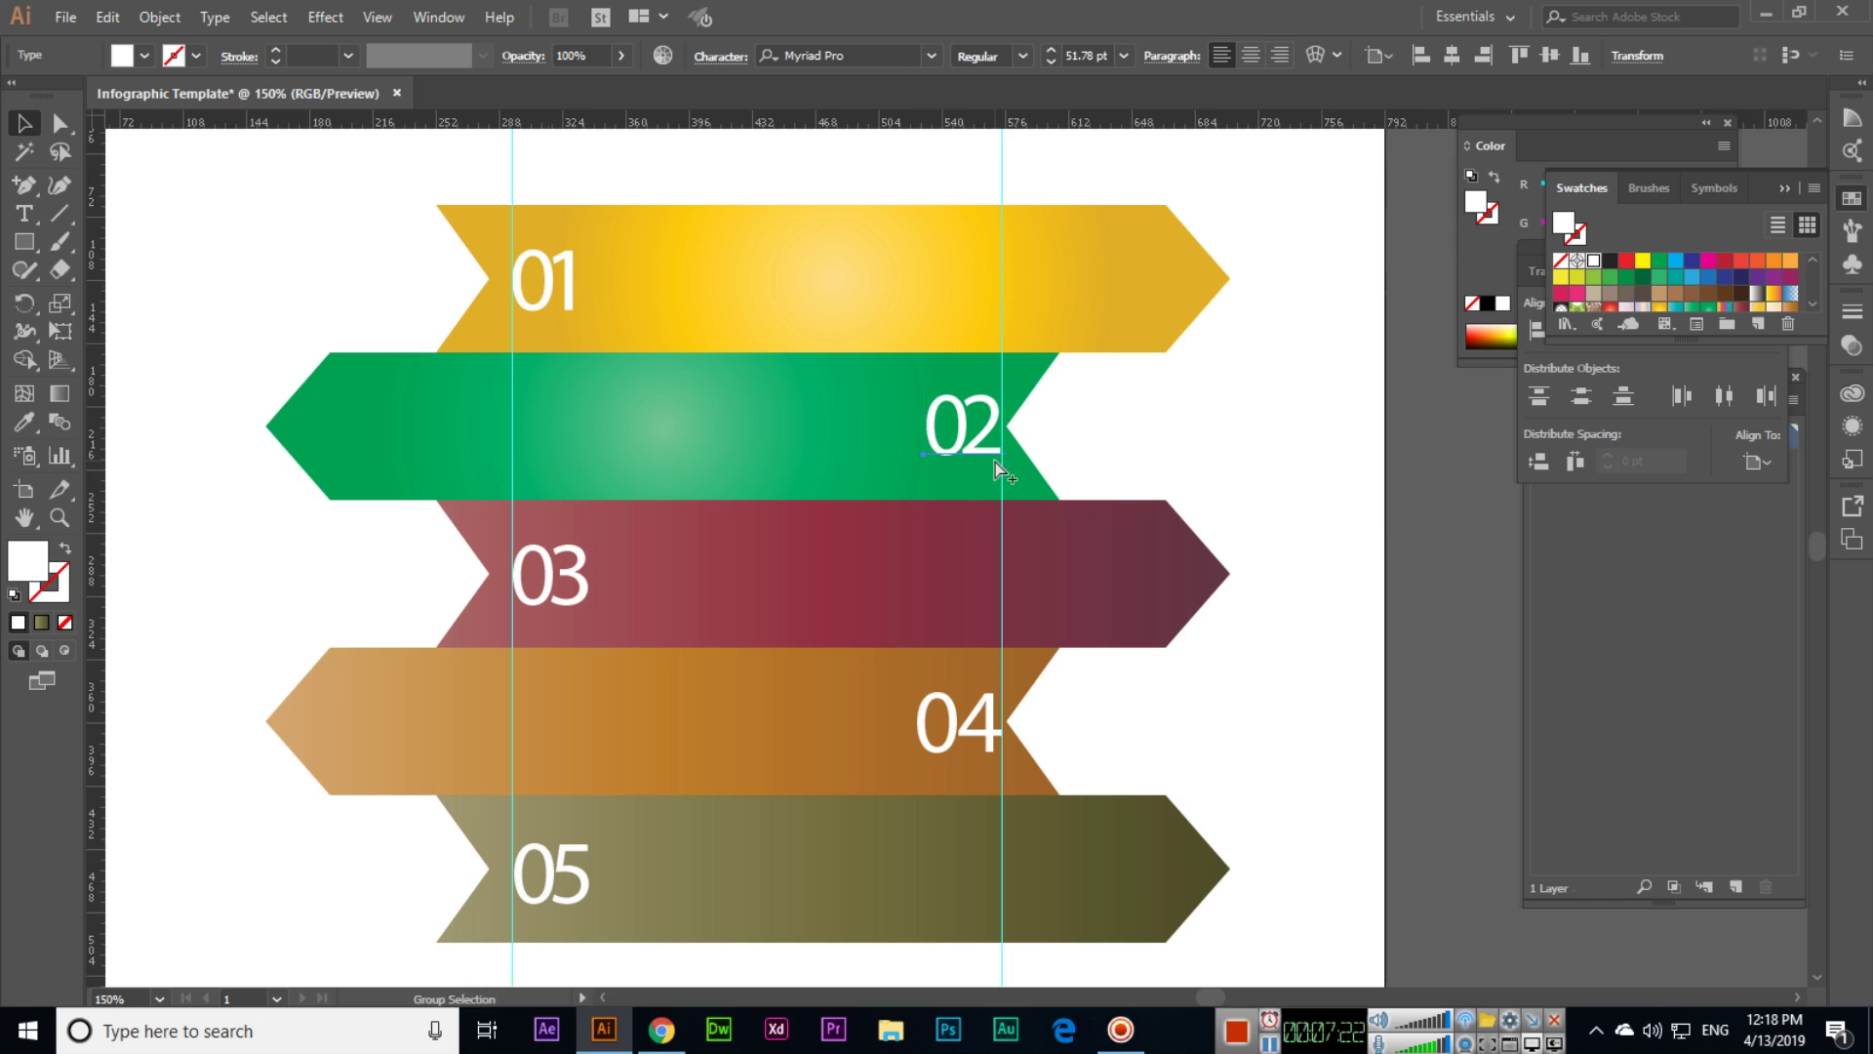
left_click(909, 479)
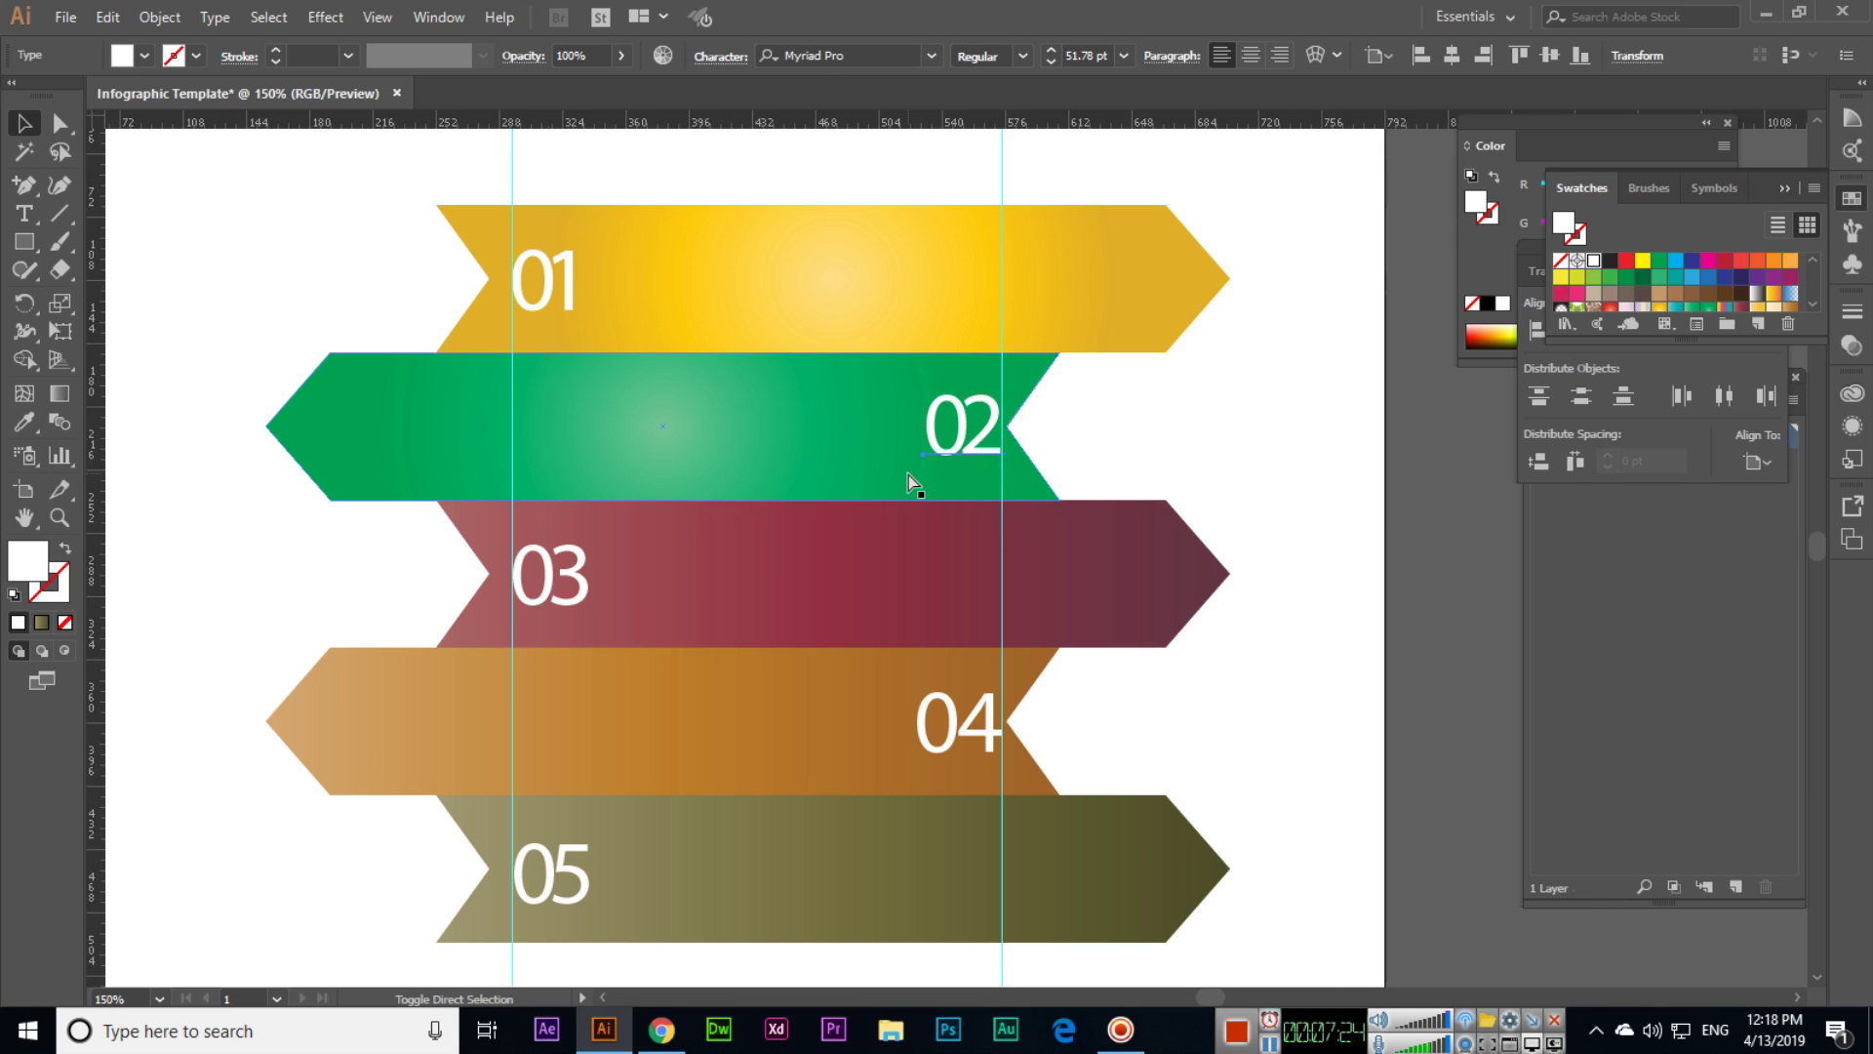
- Select the 03, 04, 05 and 01 numbers and outline them with Ctrl+Shift+O
left_click(582, 585)
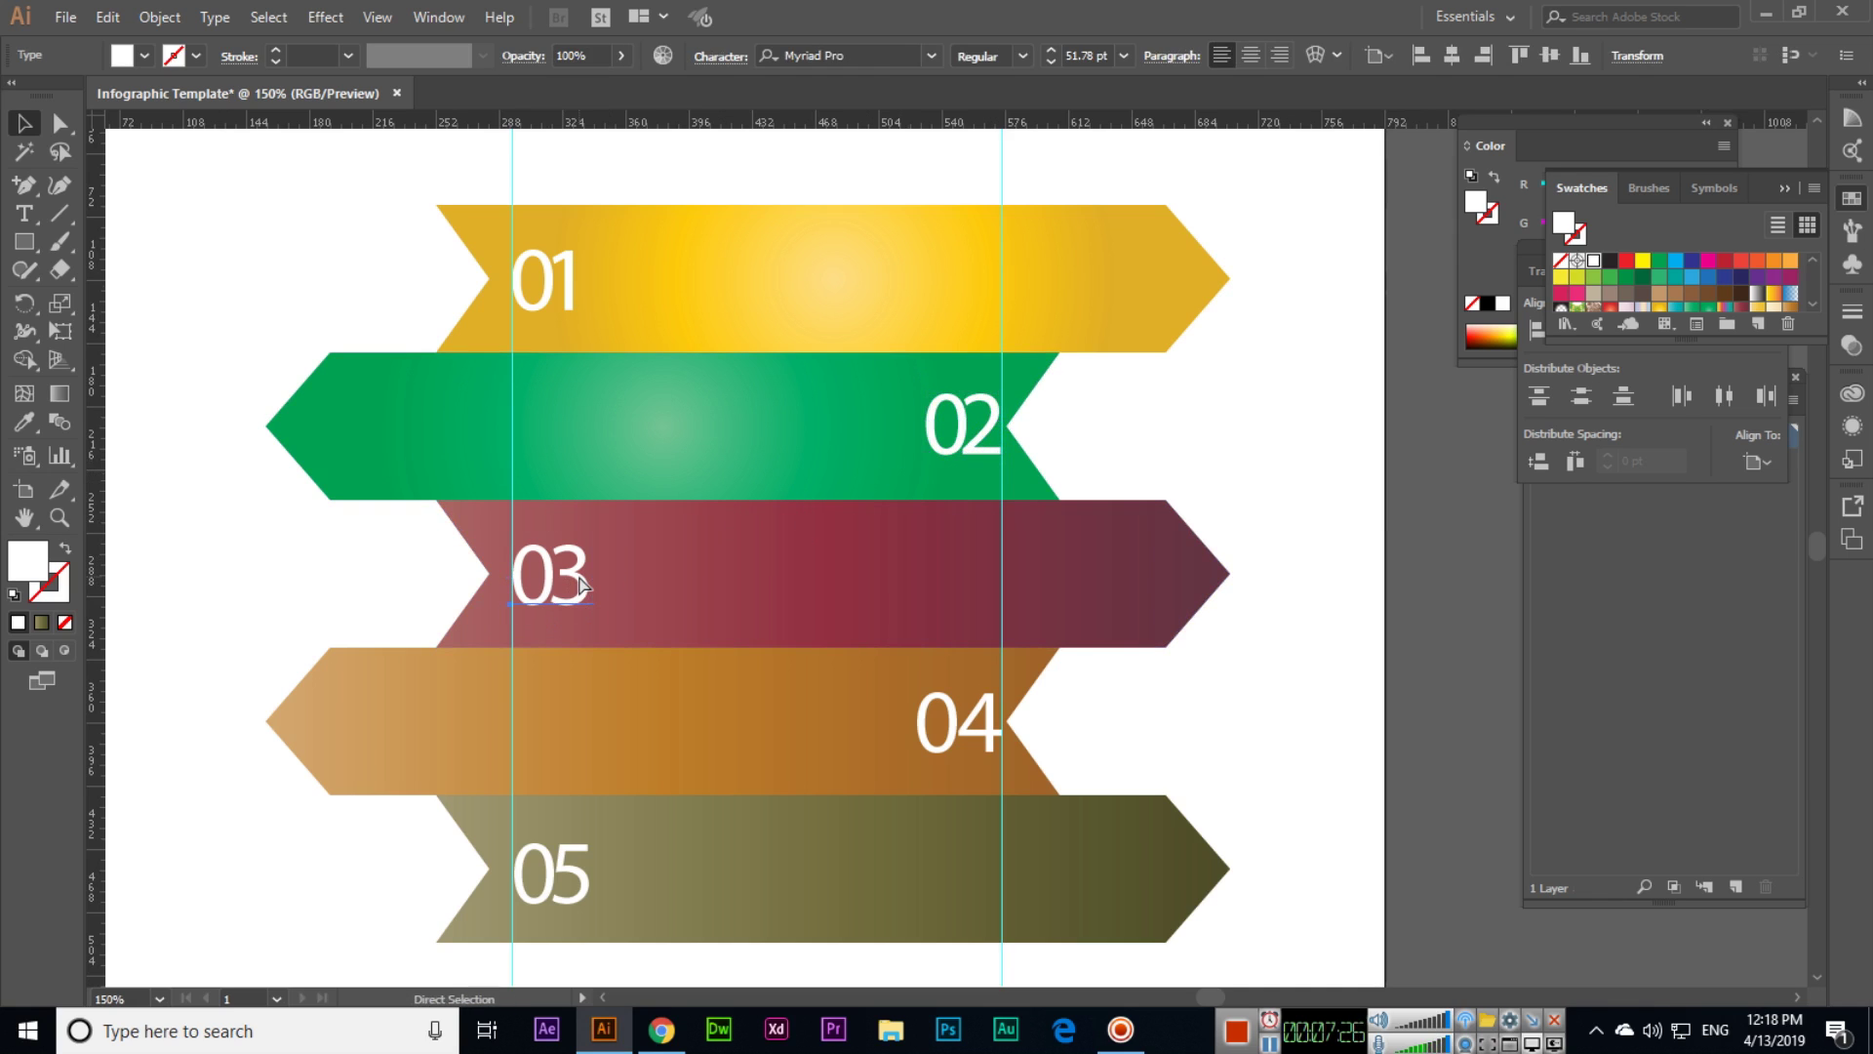
key("v")
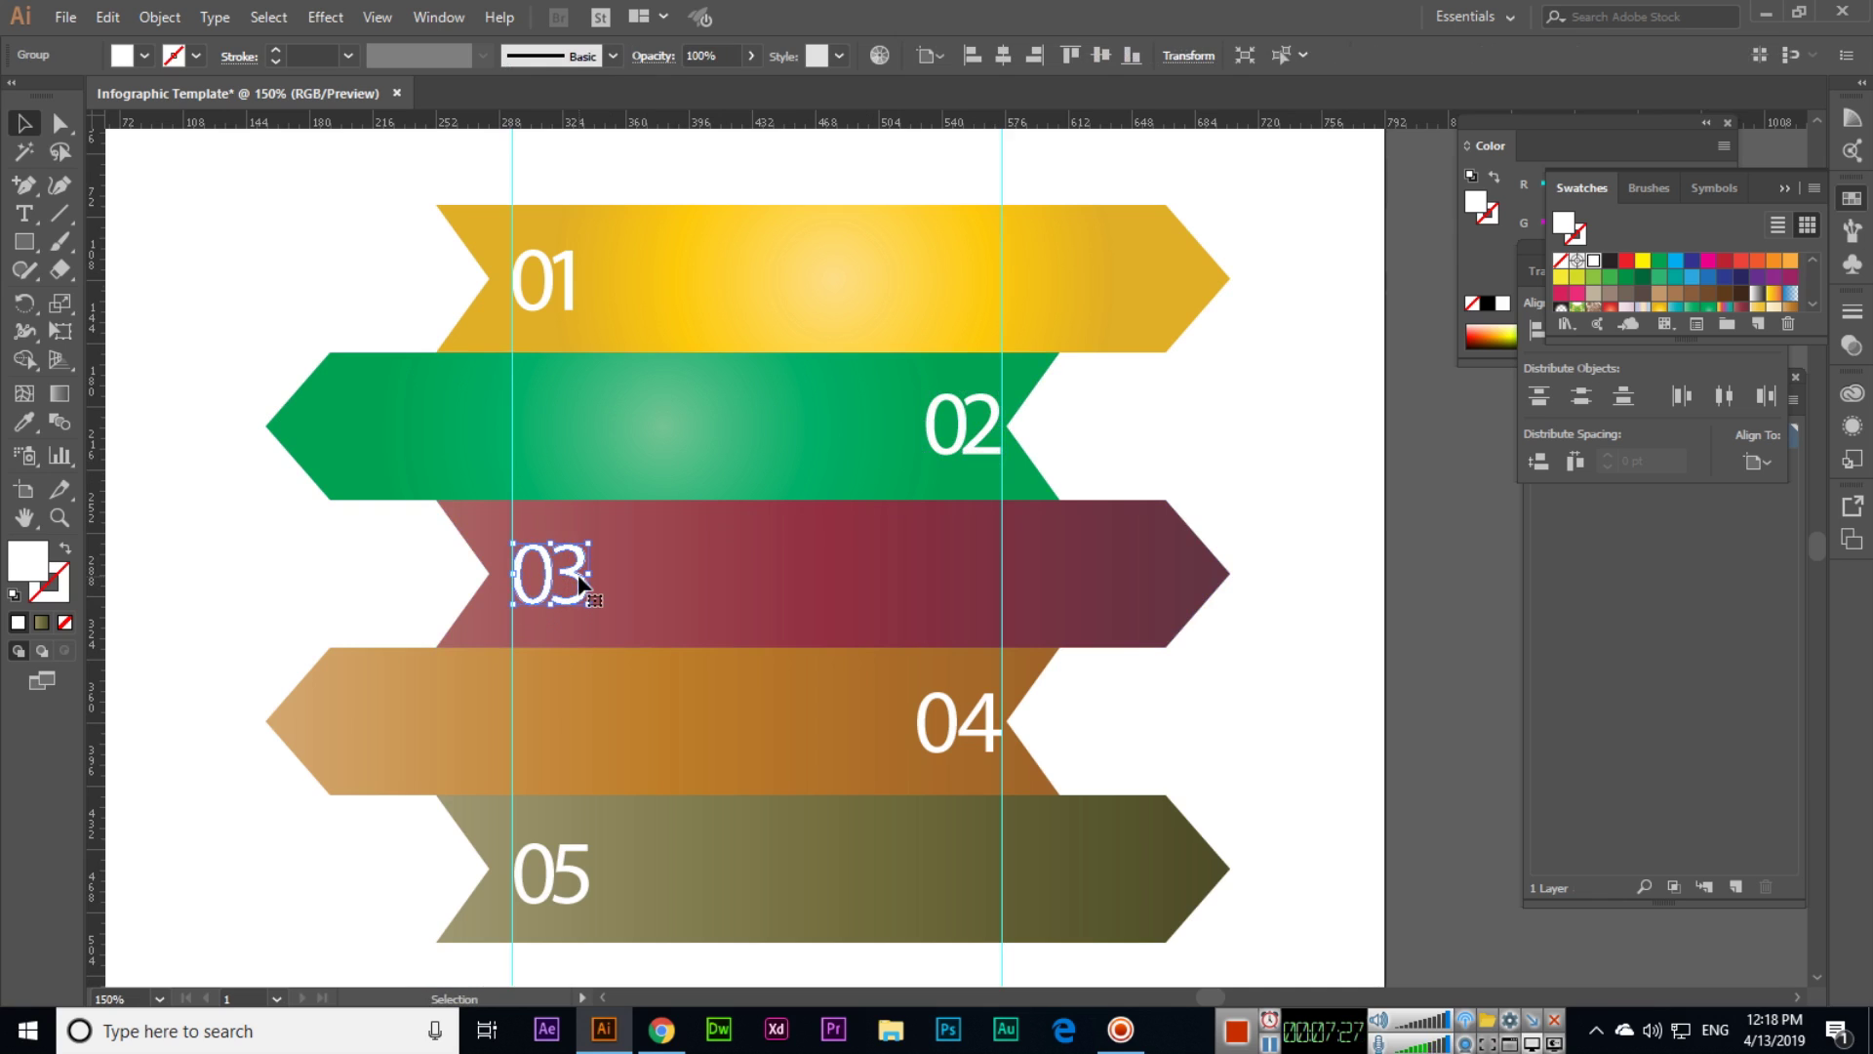
left_click(961, 727)
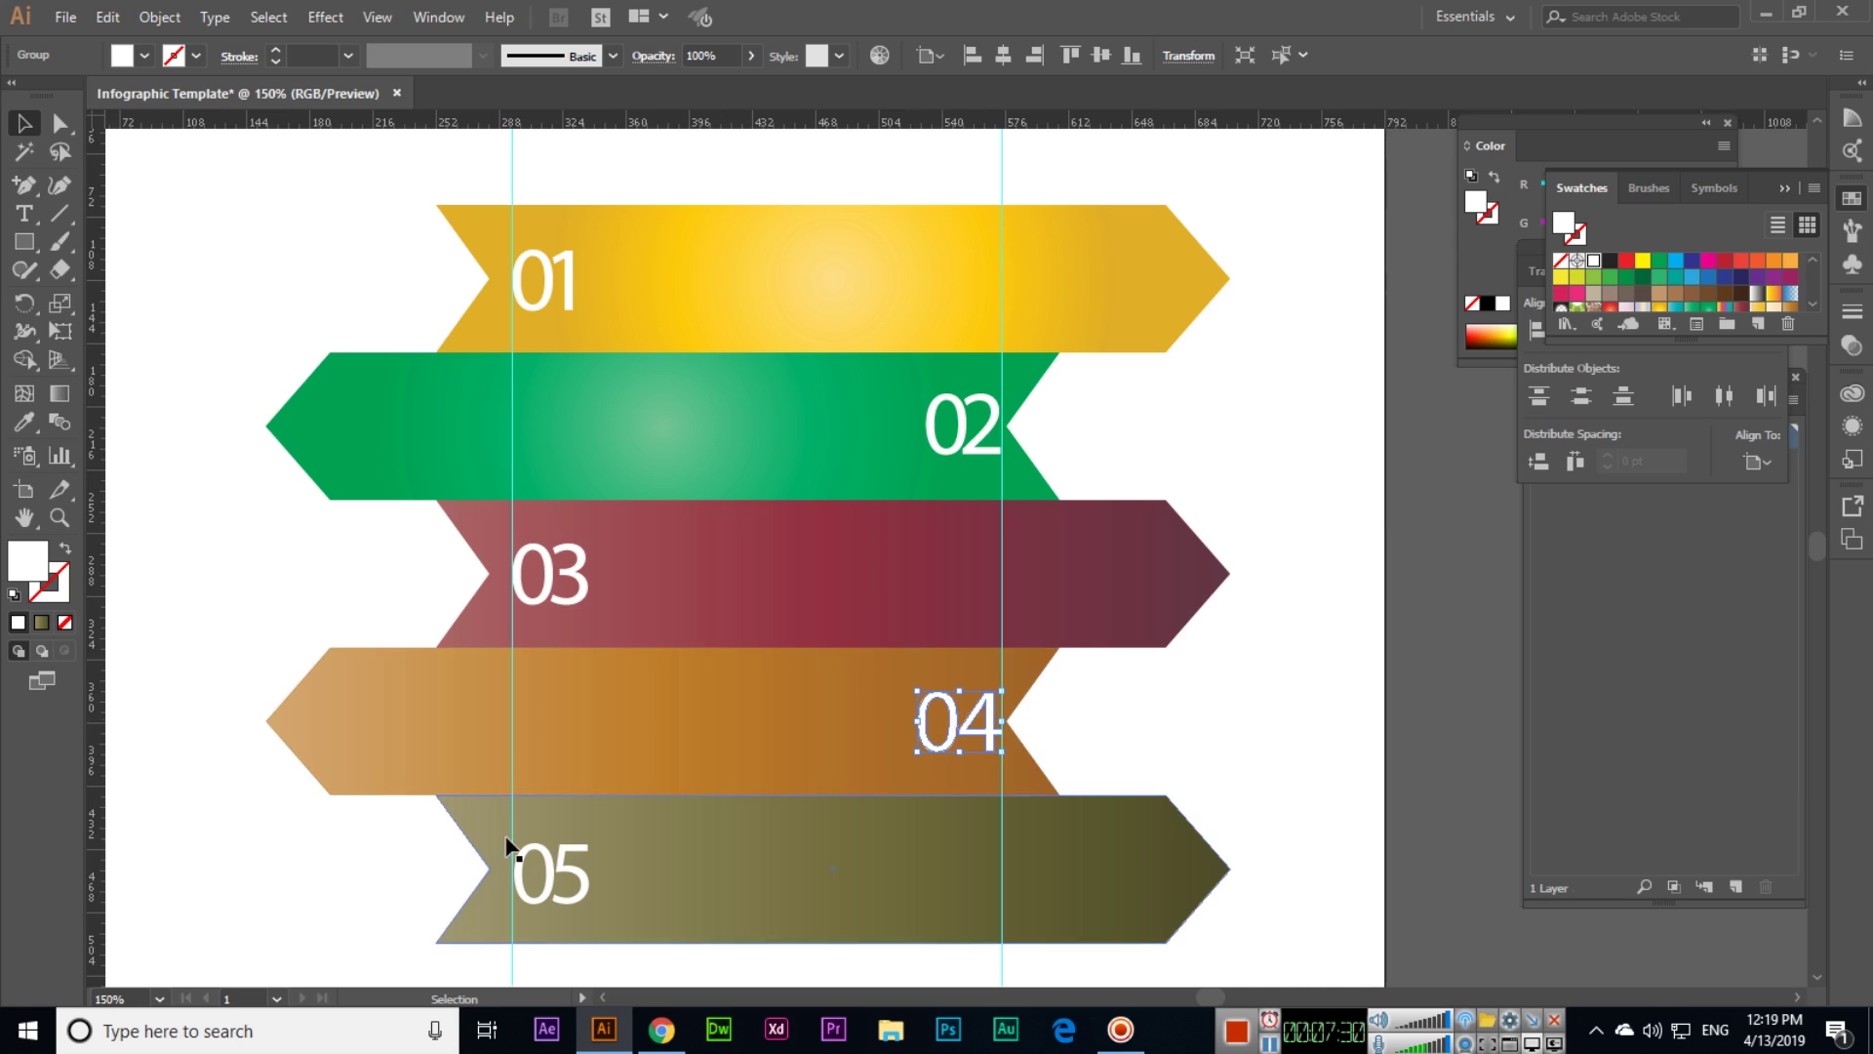
left_click(580, 878)
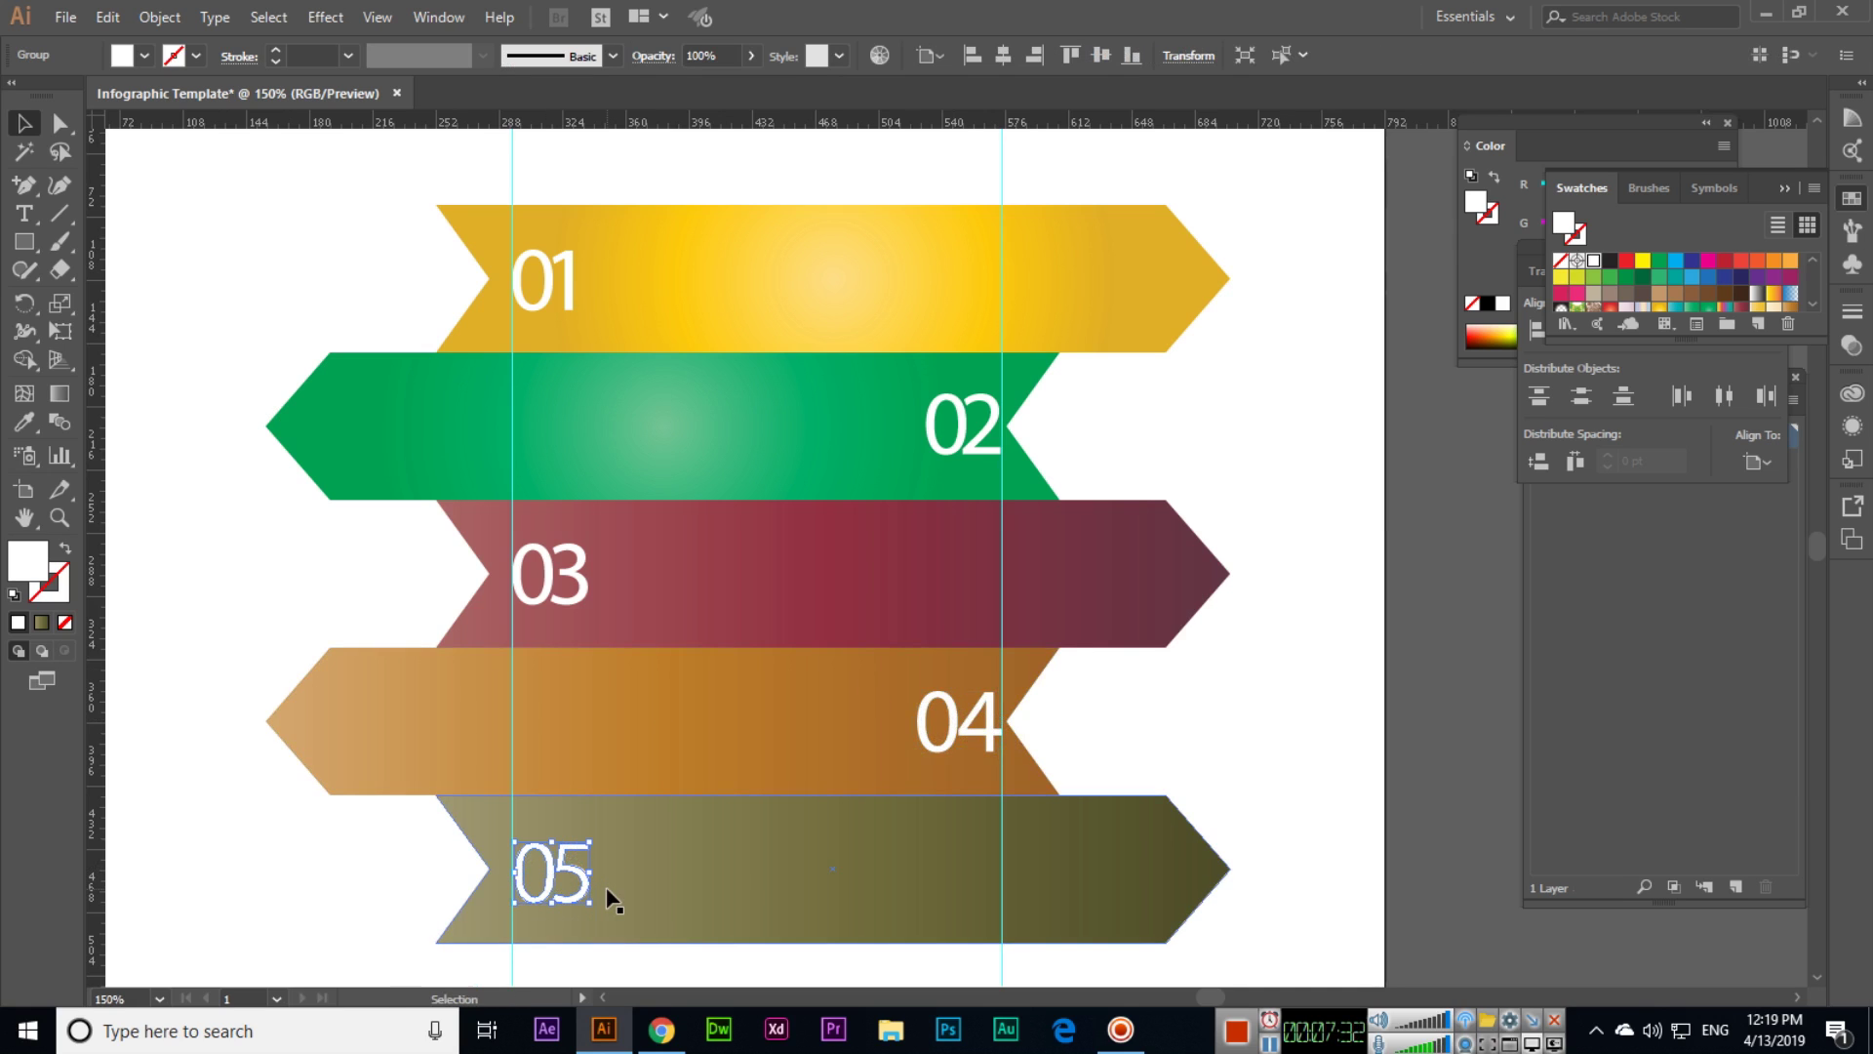
left_click(548, 281)
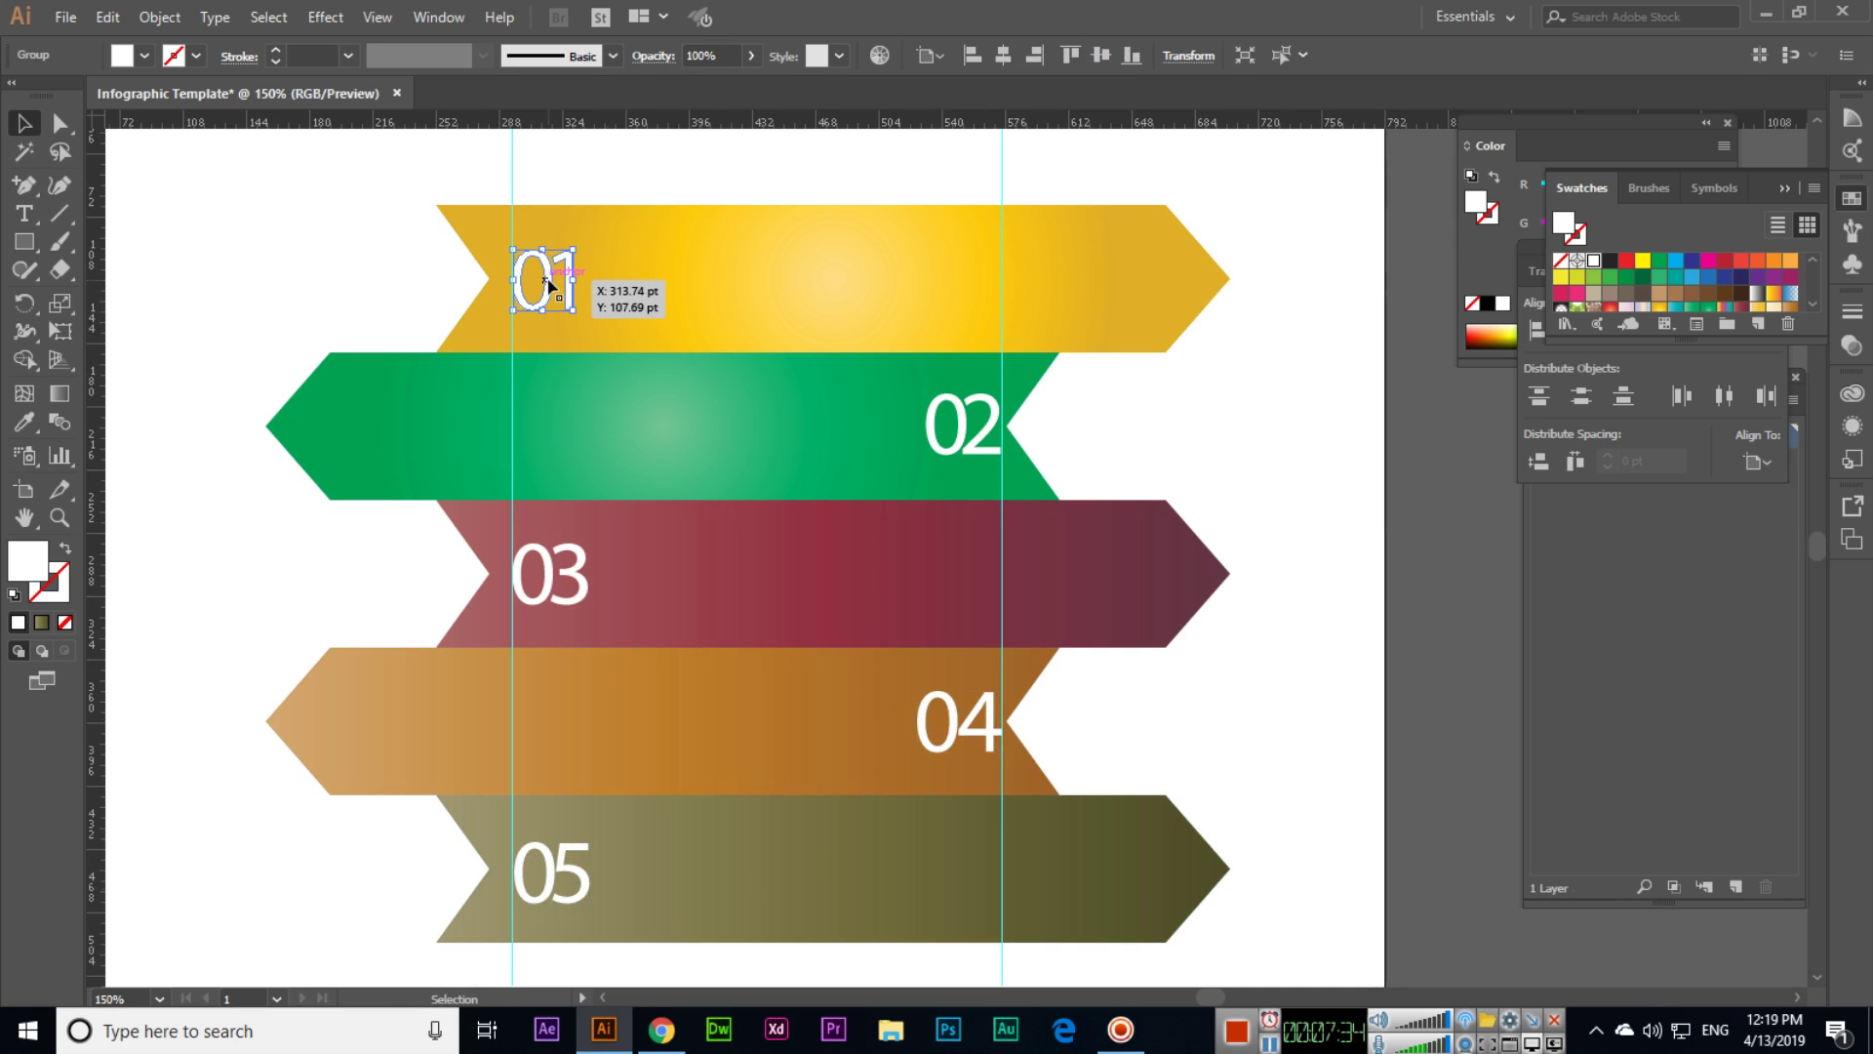
key("ctrl+shift+o")
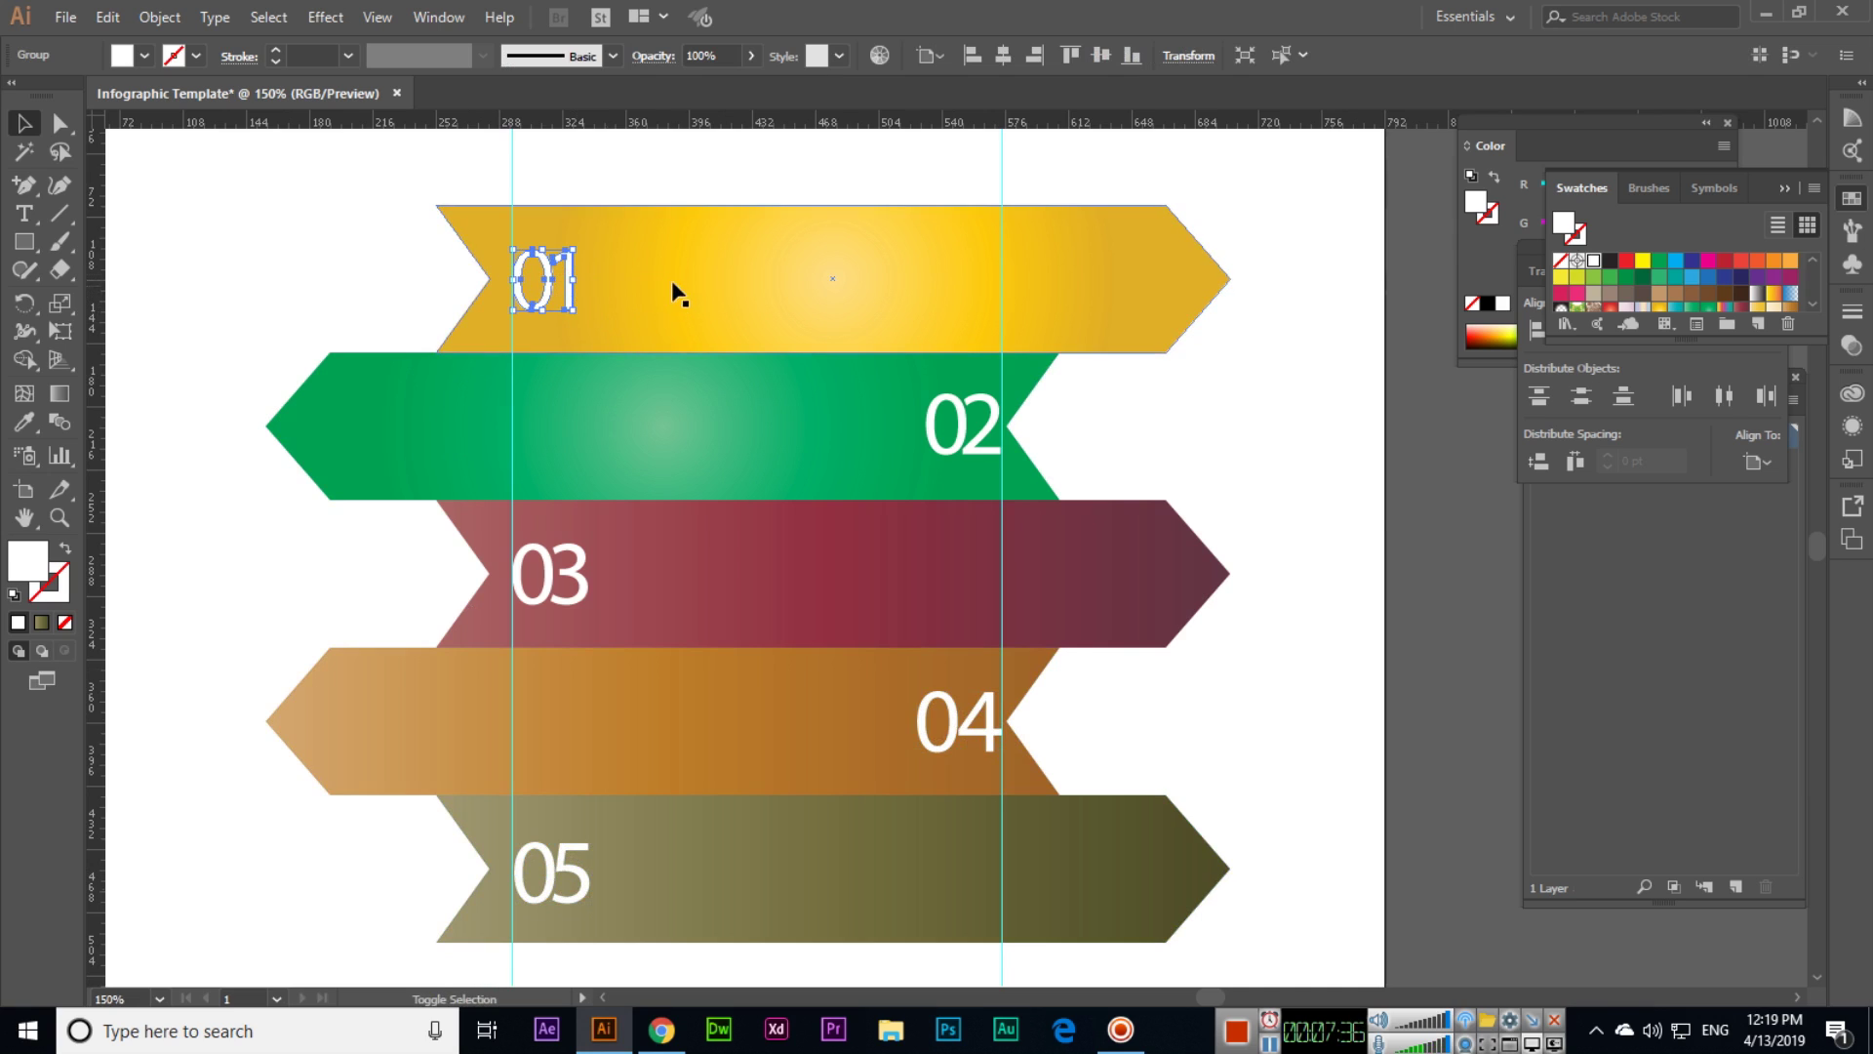
- Vertically centre the 01 number on the yellow banner, using the banner as key object
left_click(625, 232, "shift")
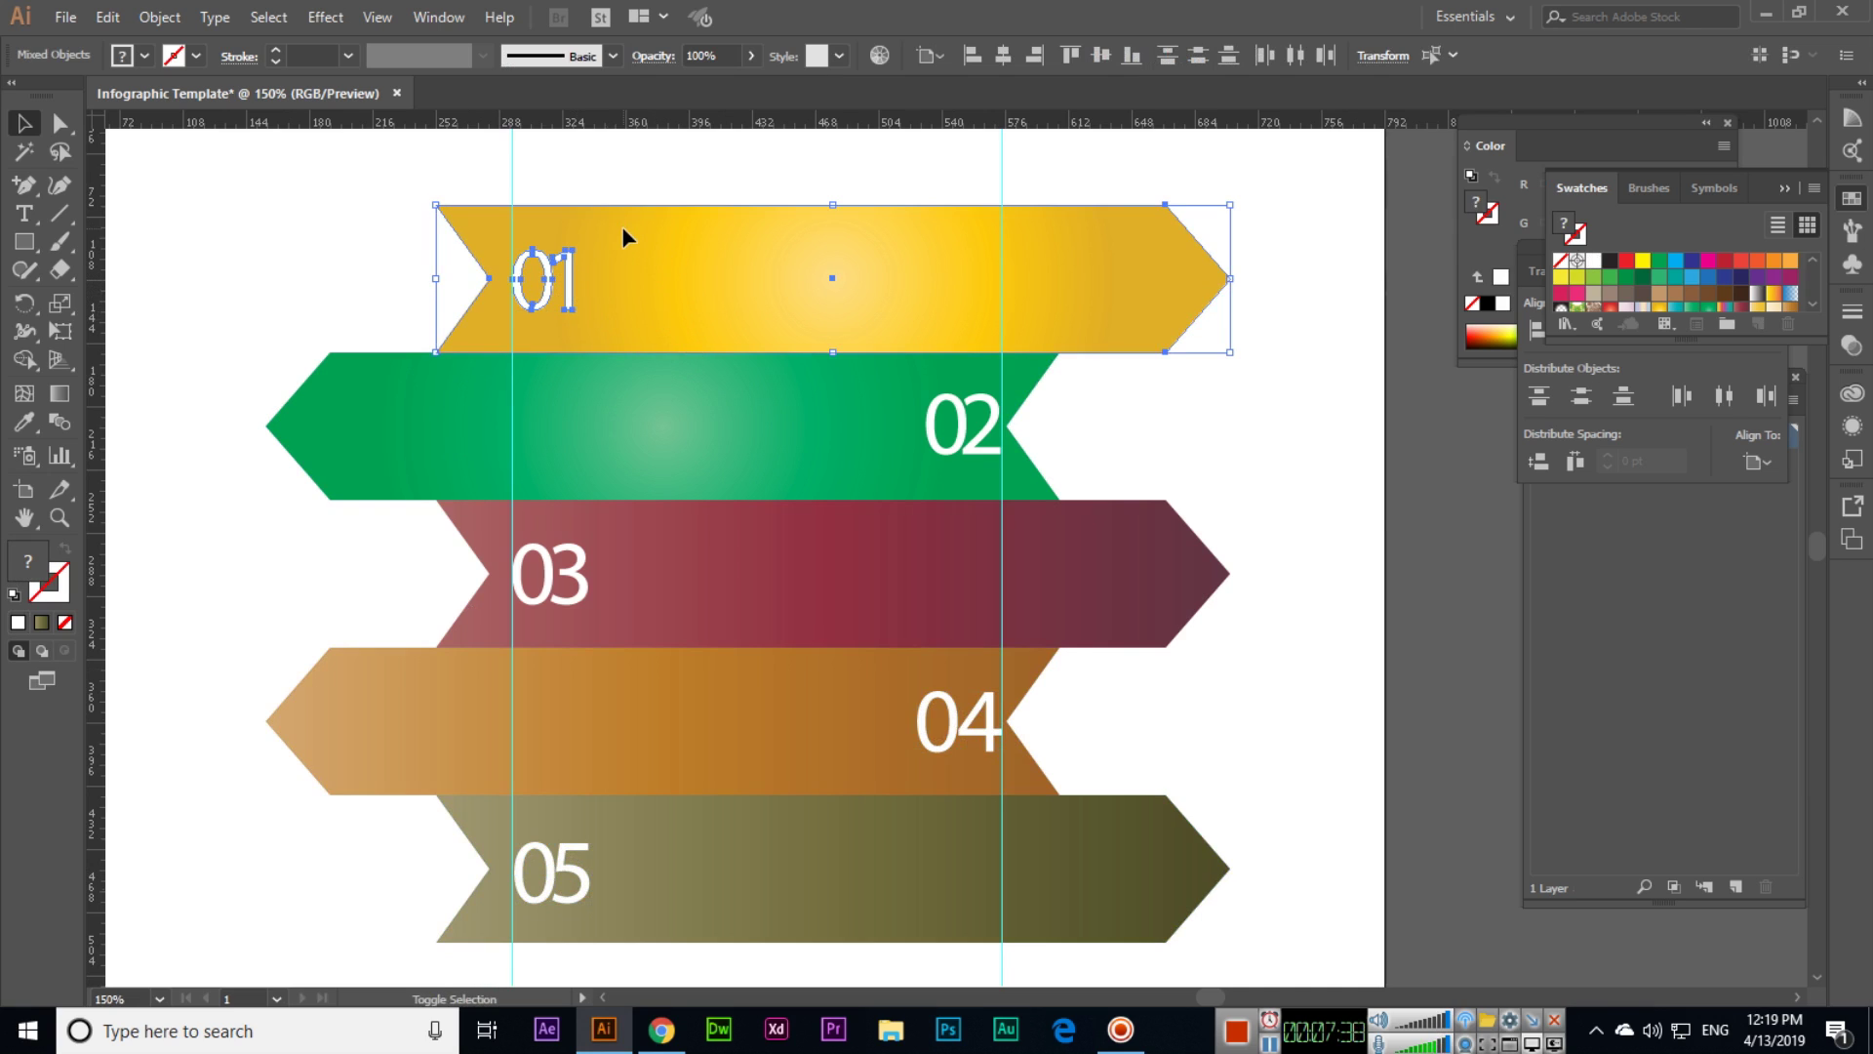
key("ctrl+g")
left_click(640, 255)
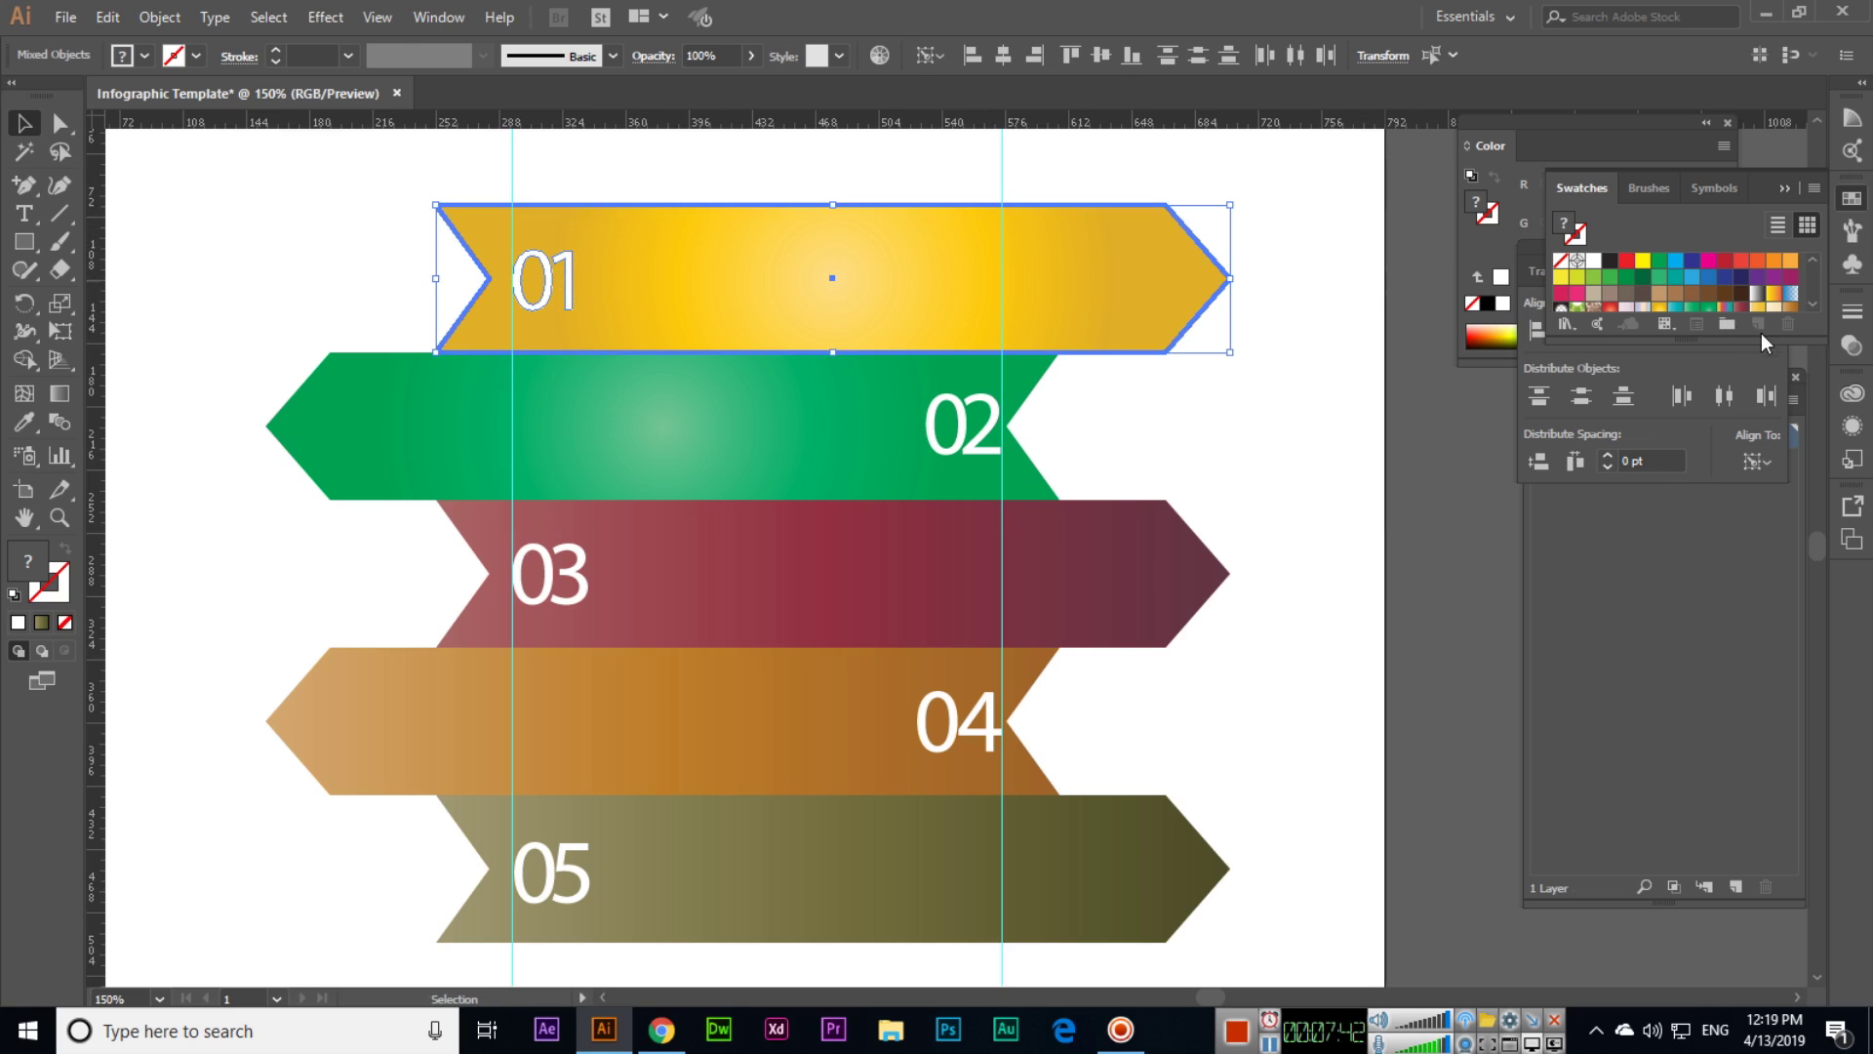
left_click_drag(1529, 257, 1436, 382)
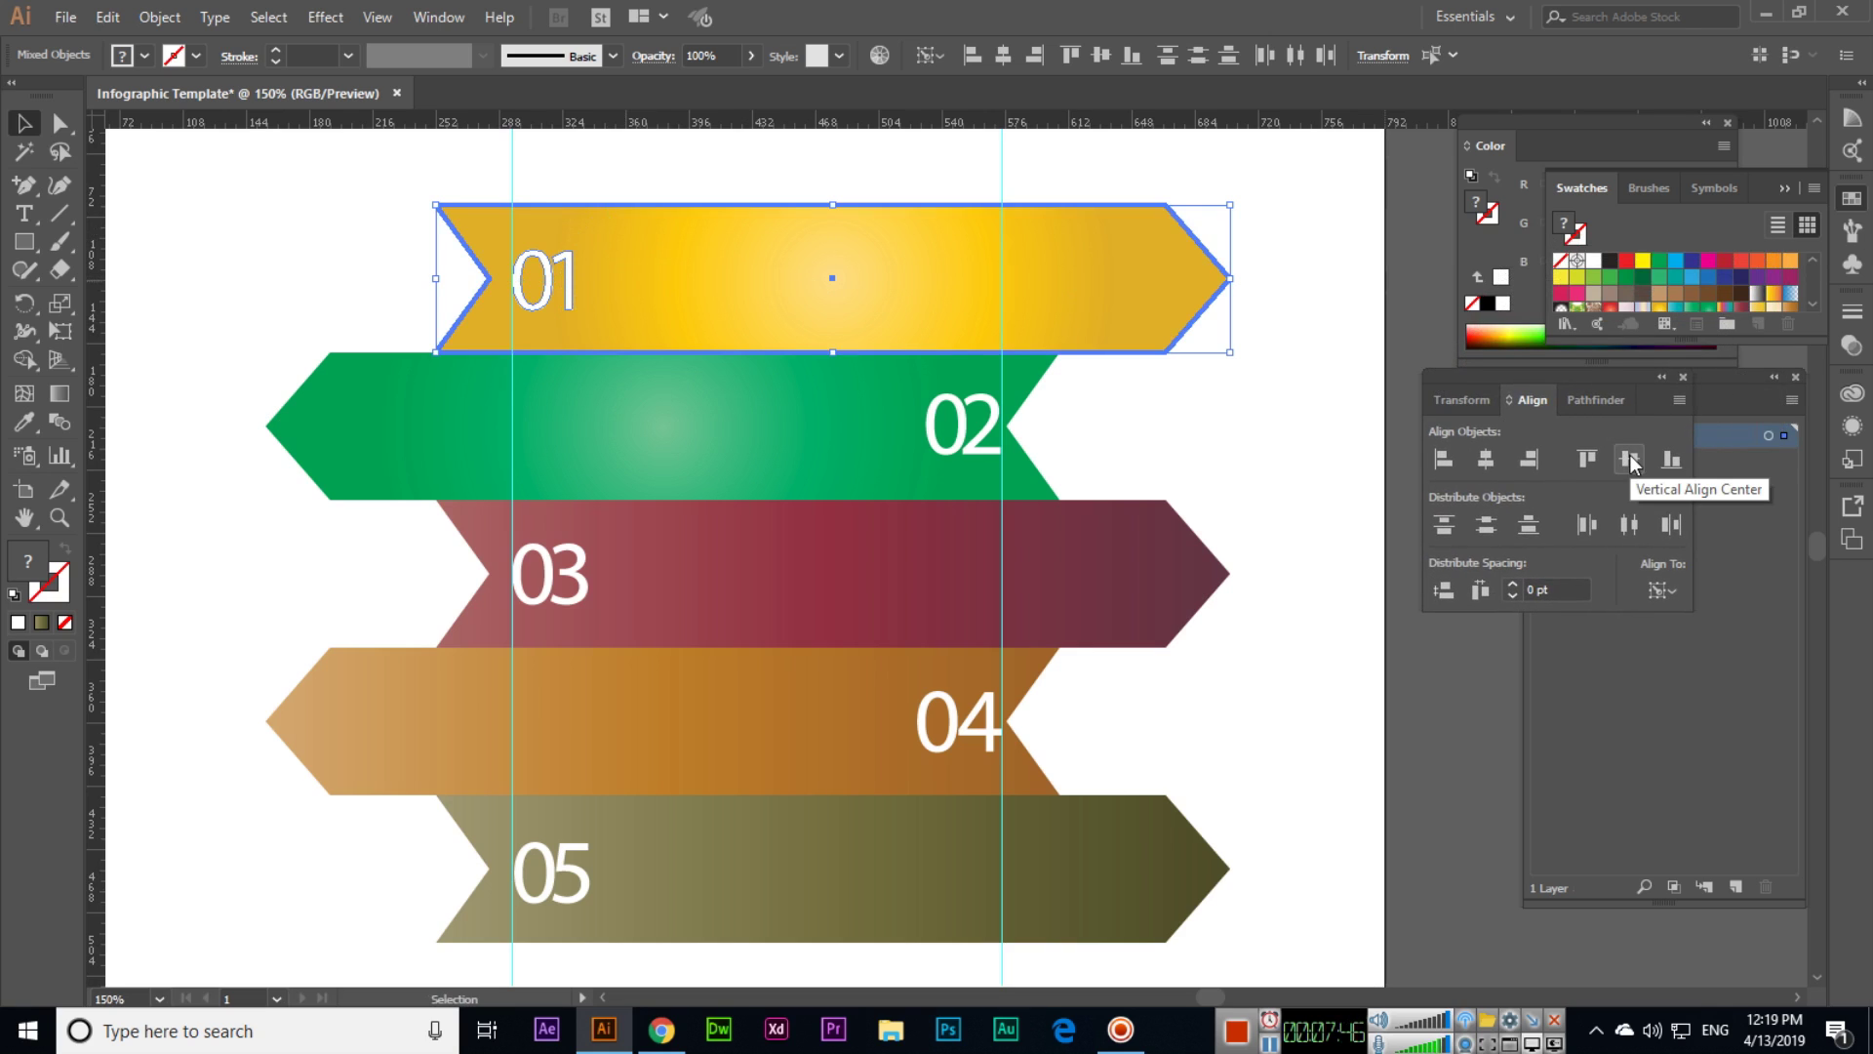
left_click(1629, 461)
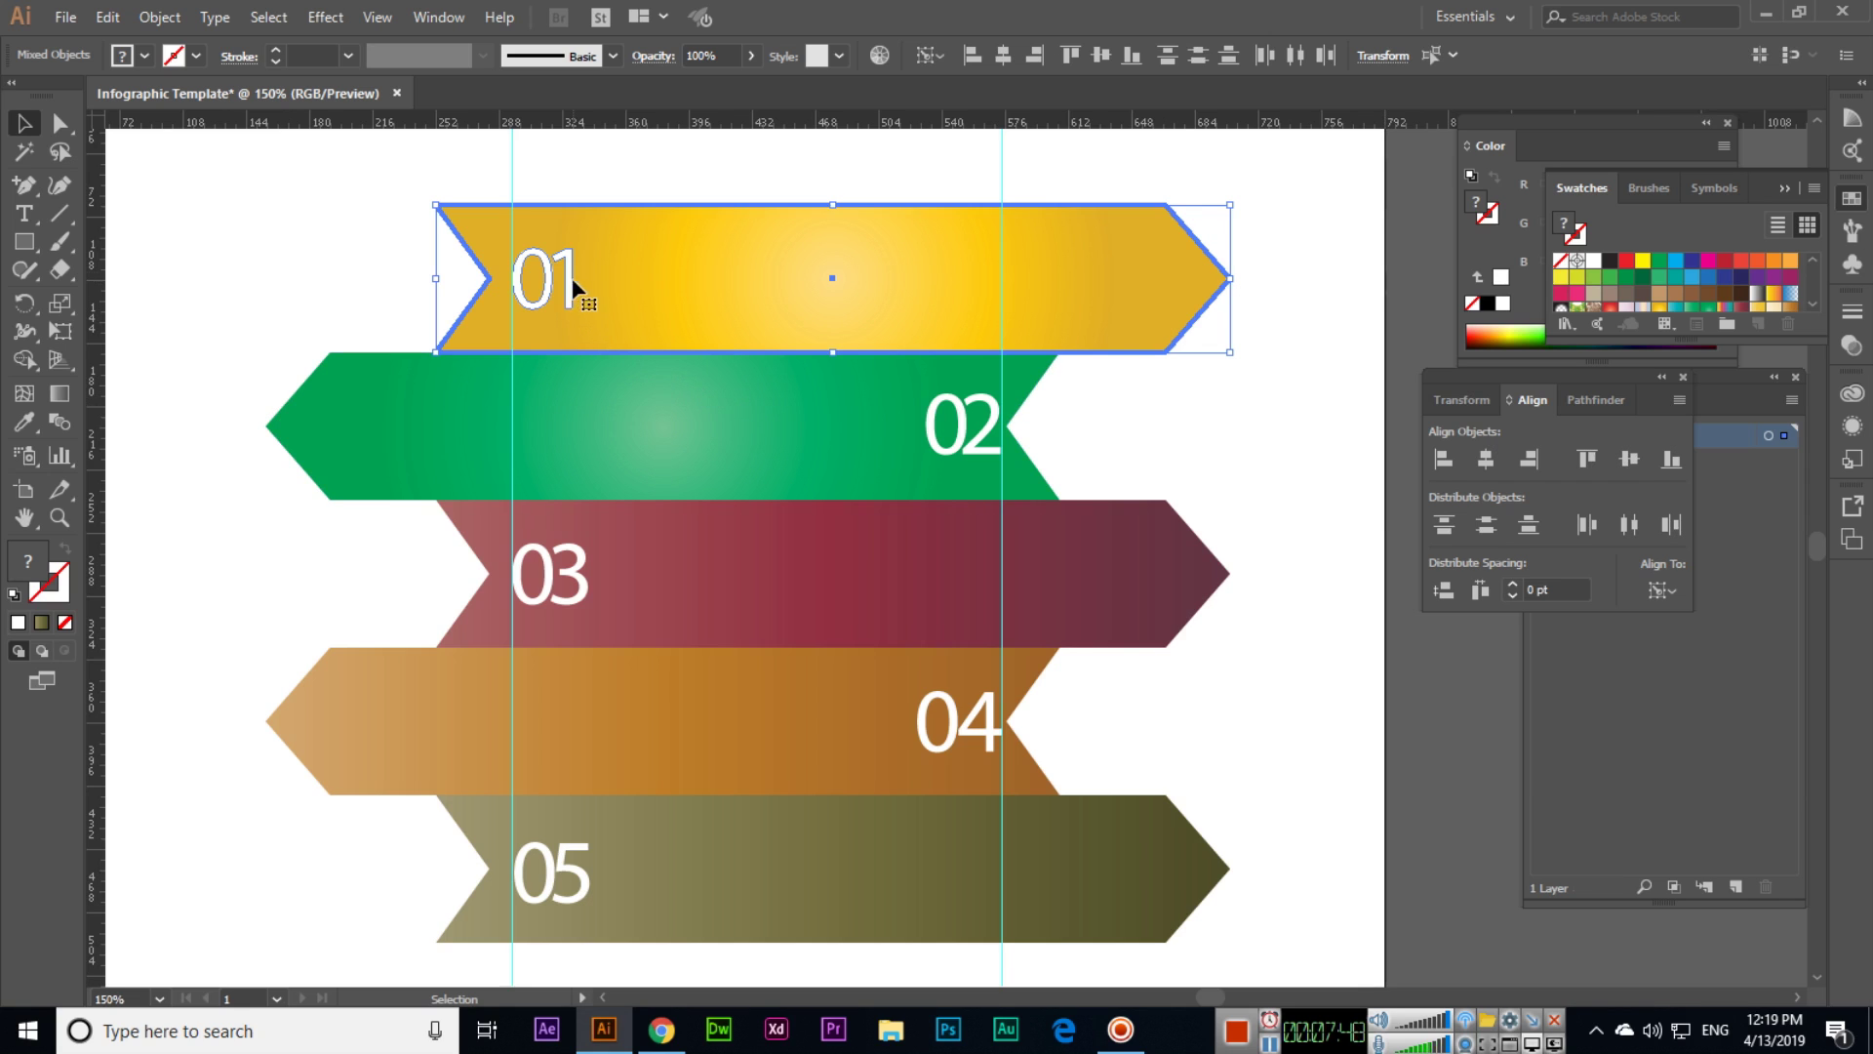
left_click(1212, 418)
- Vertically centre the 02 number on the green banner
left_click_drag(969, 427, 961, 444)
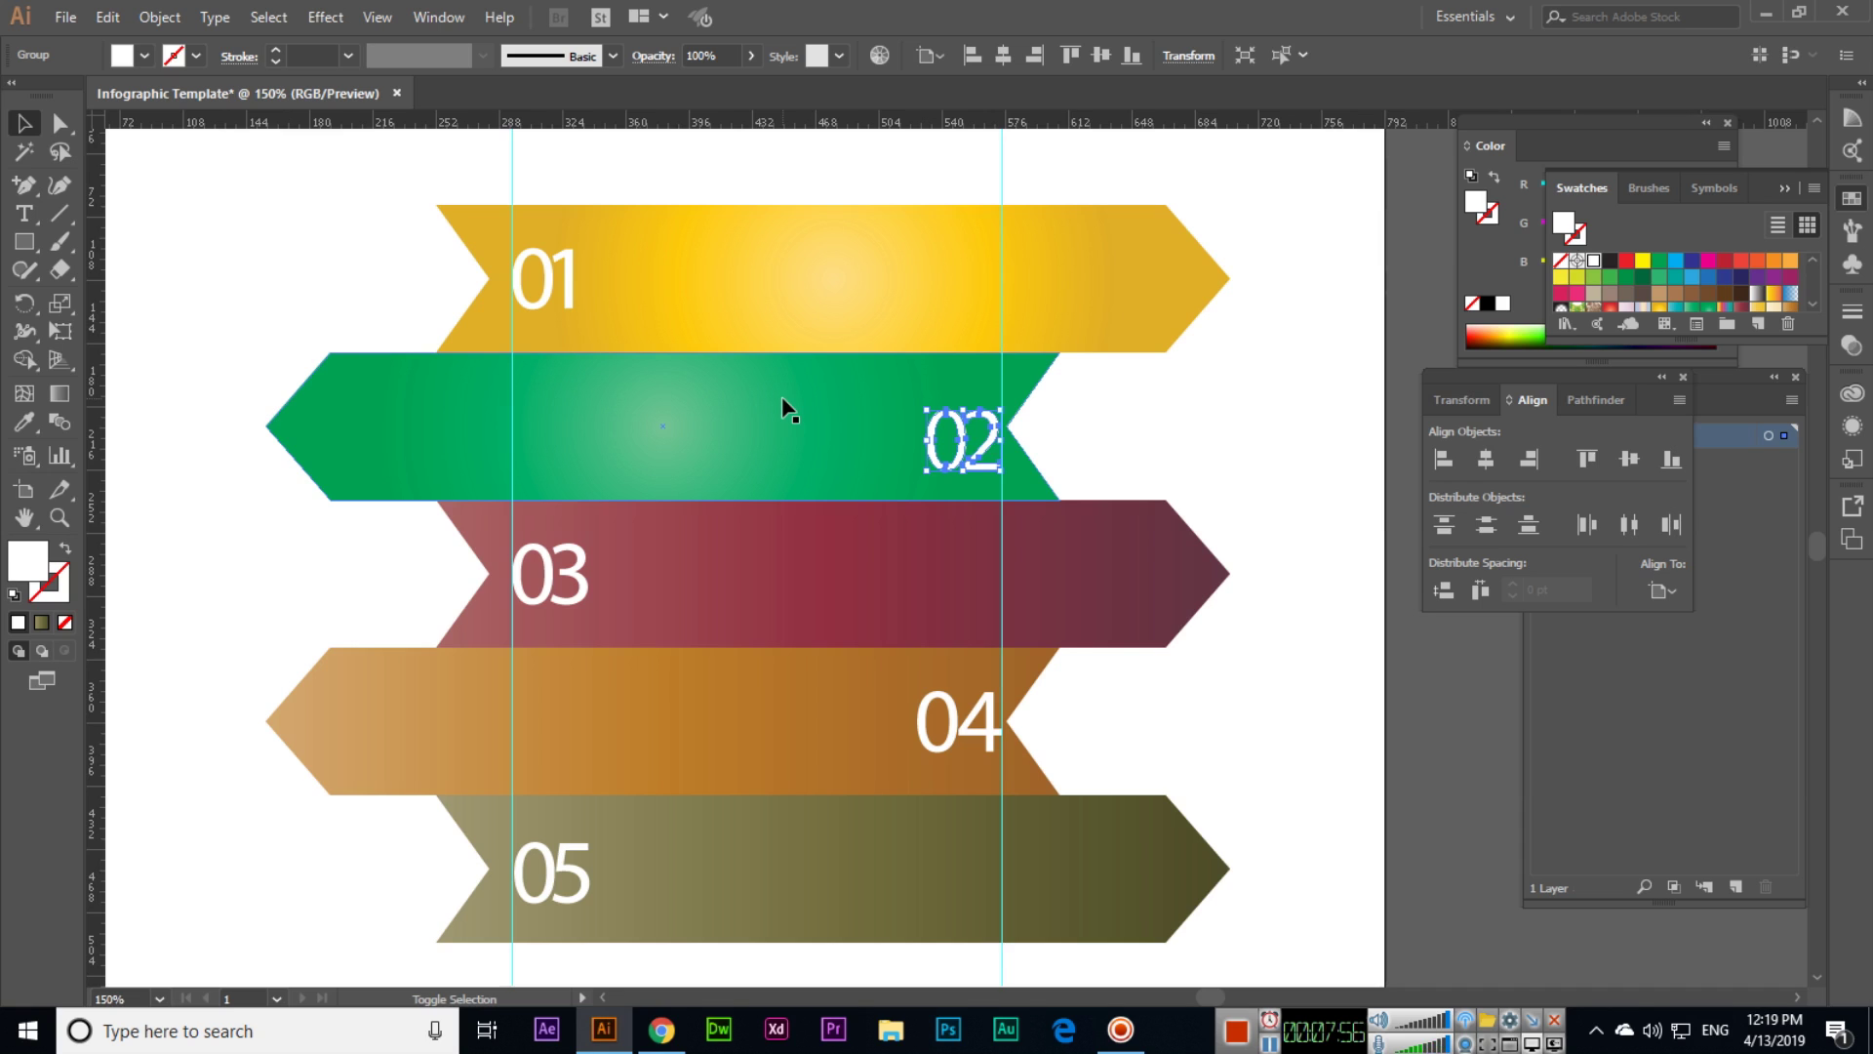
left_click(766, 400, "shift")
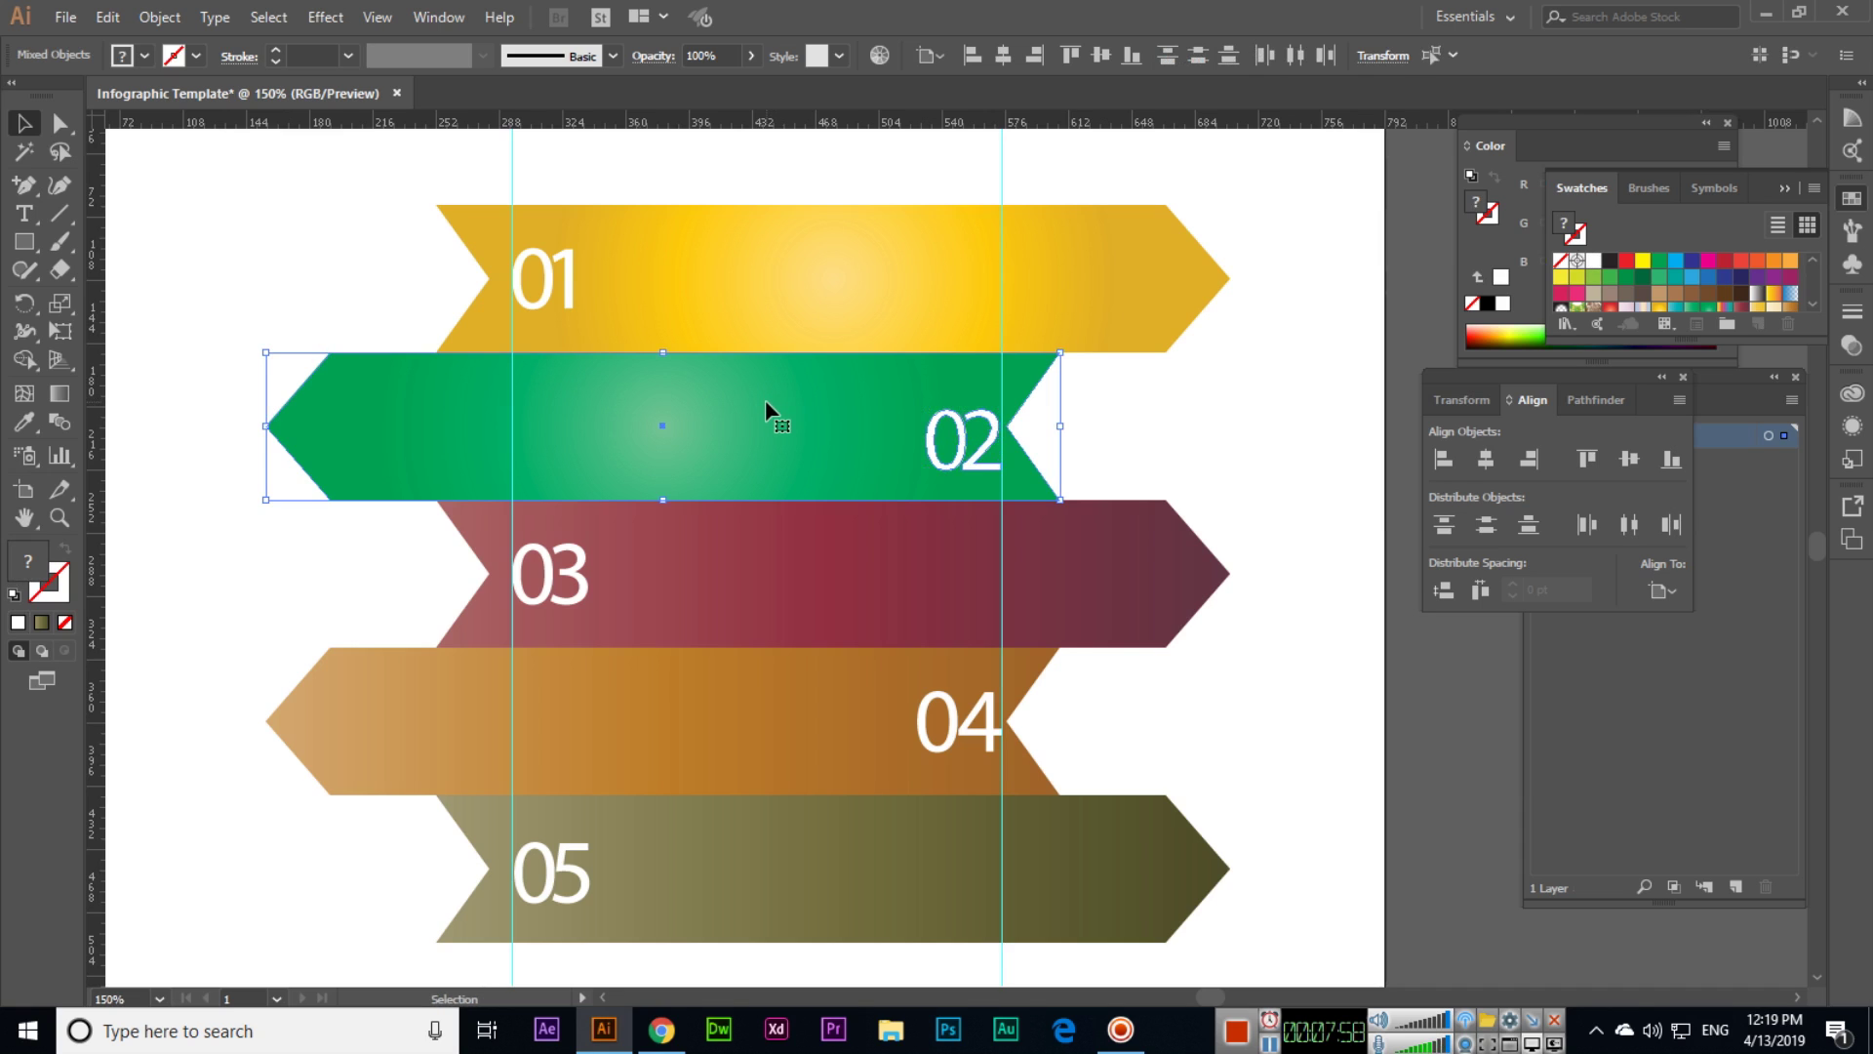
left_click(836, 384)
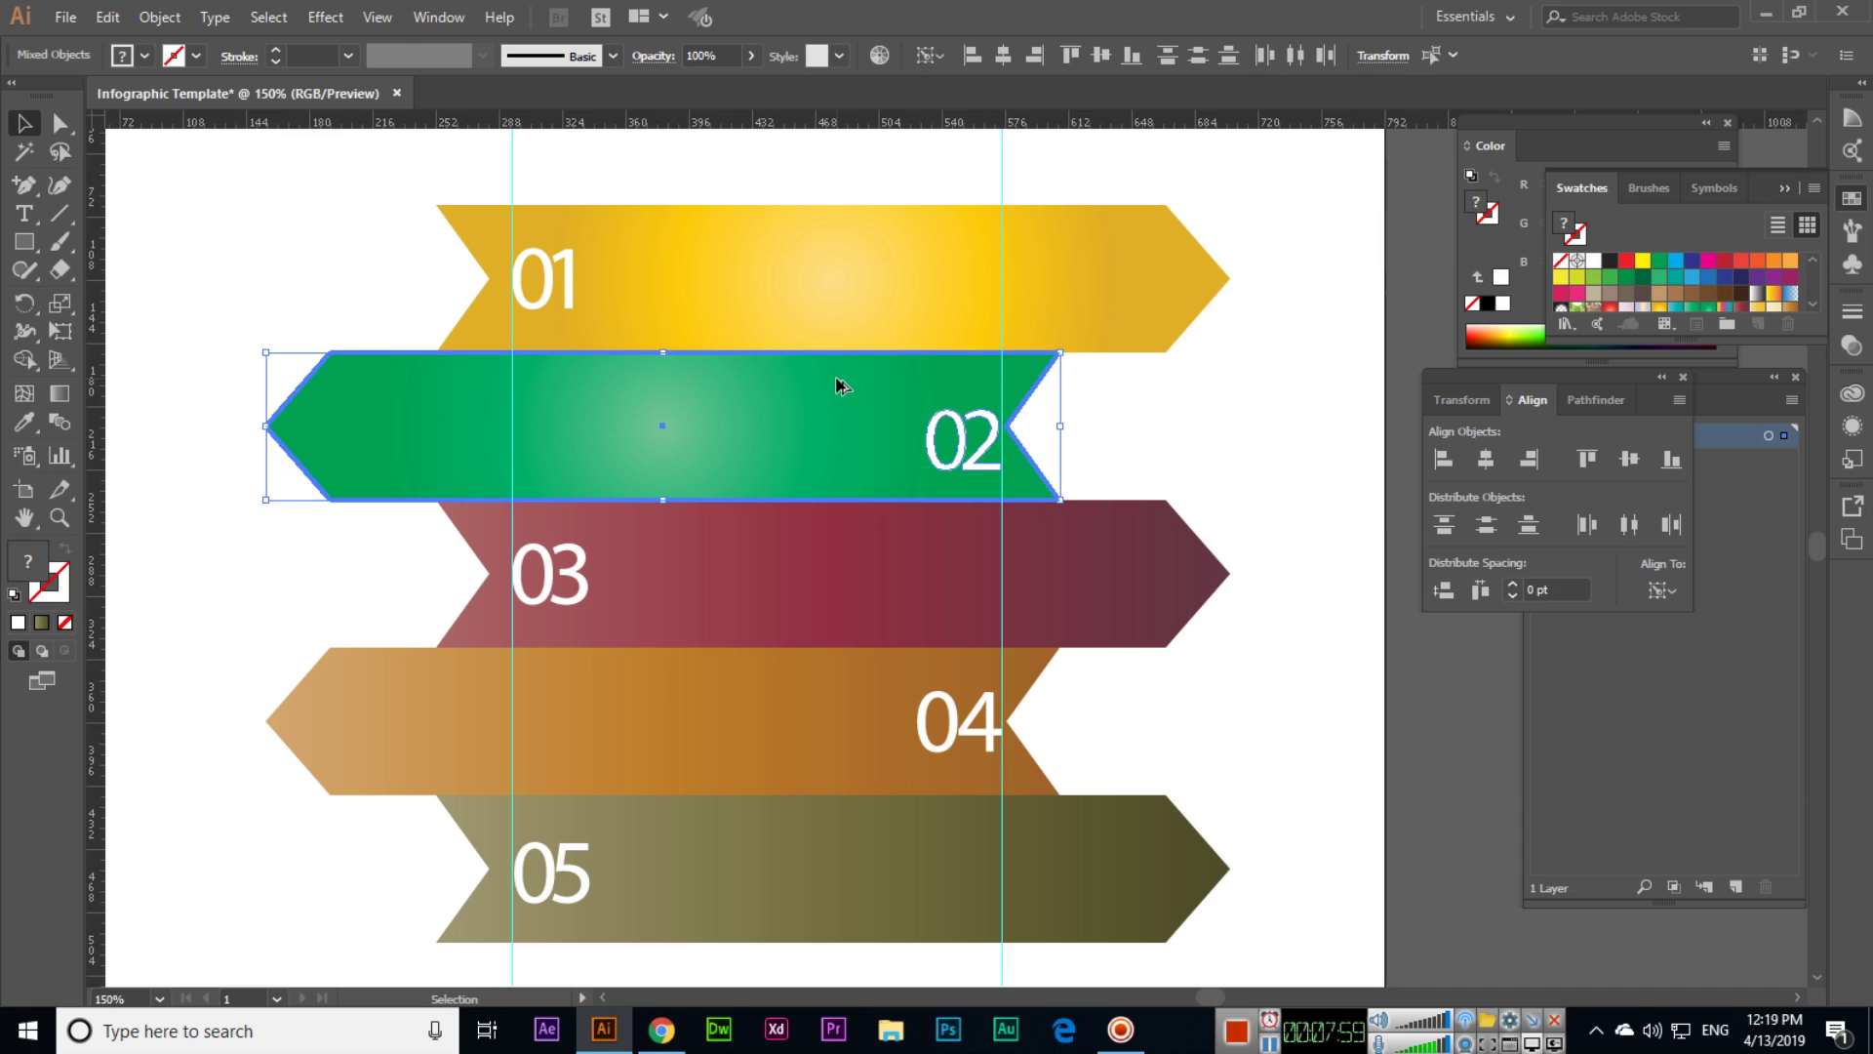
left_click(1635, 459)
left_click(1292, 478)
- Select the 03 number with its maroon band, then 04 with the orange band as key object
scroll(1309, 548, "down", 3)
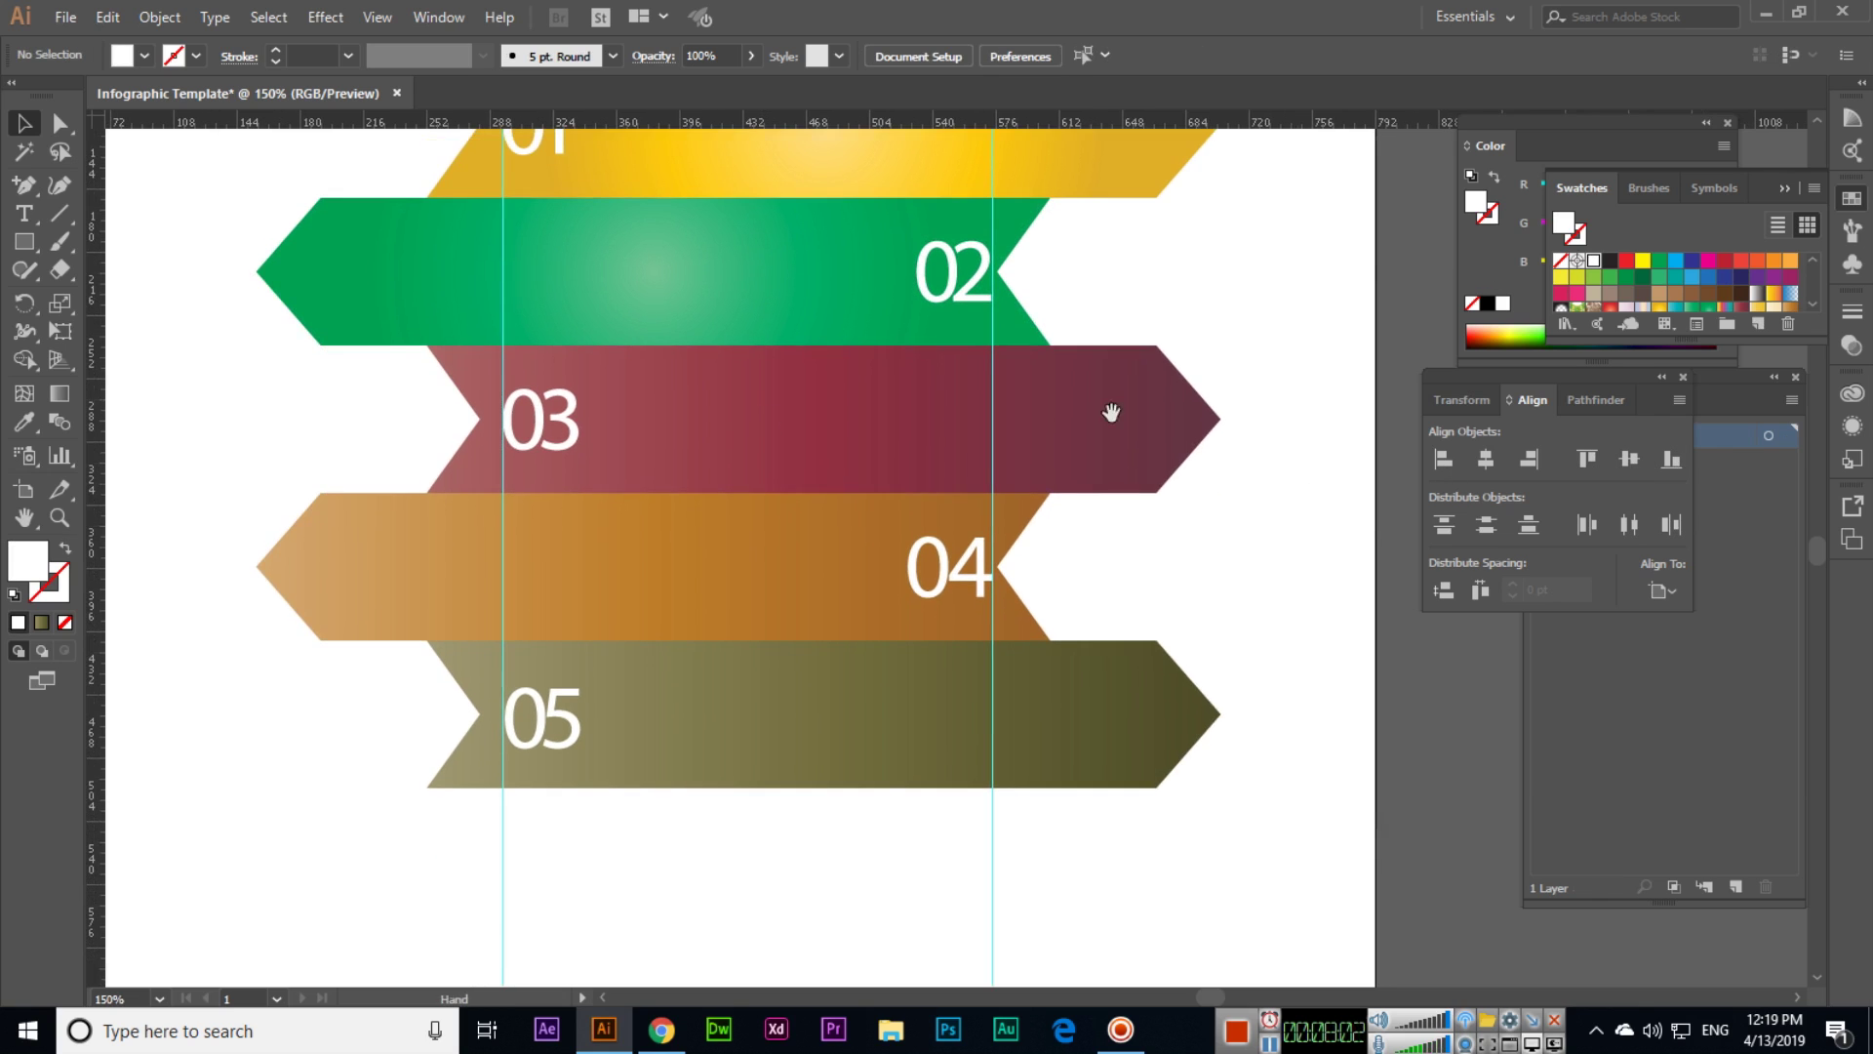
left_click(544, 430)
left_click(677, 406, "shift")
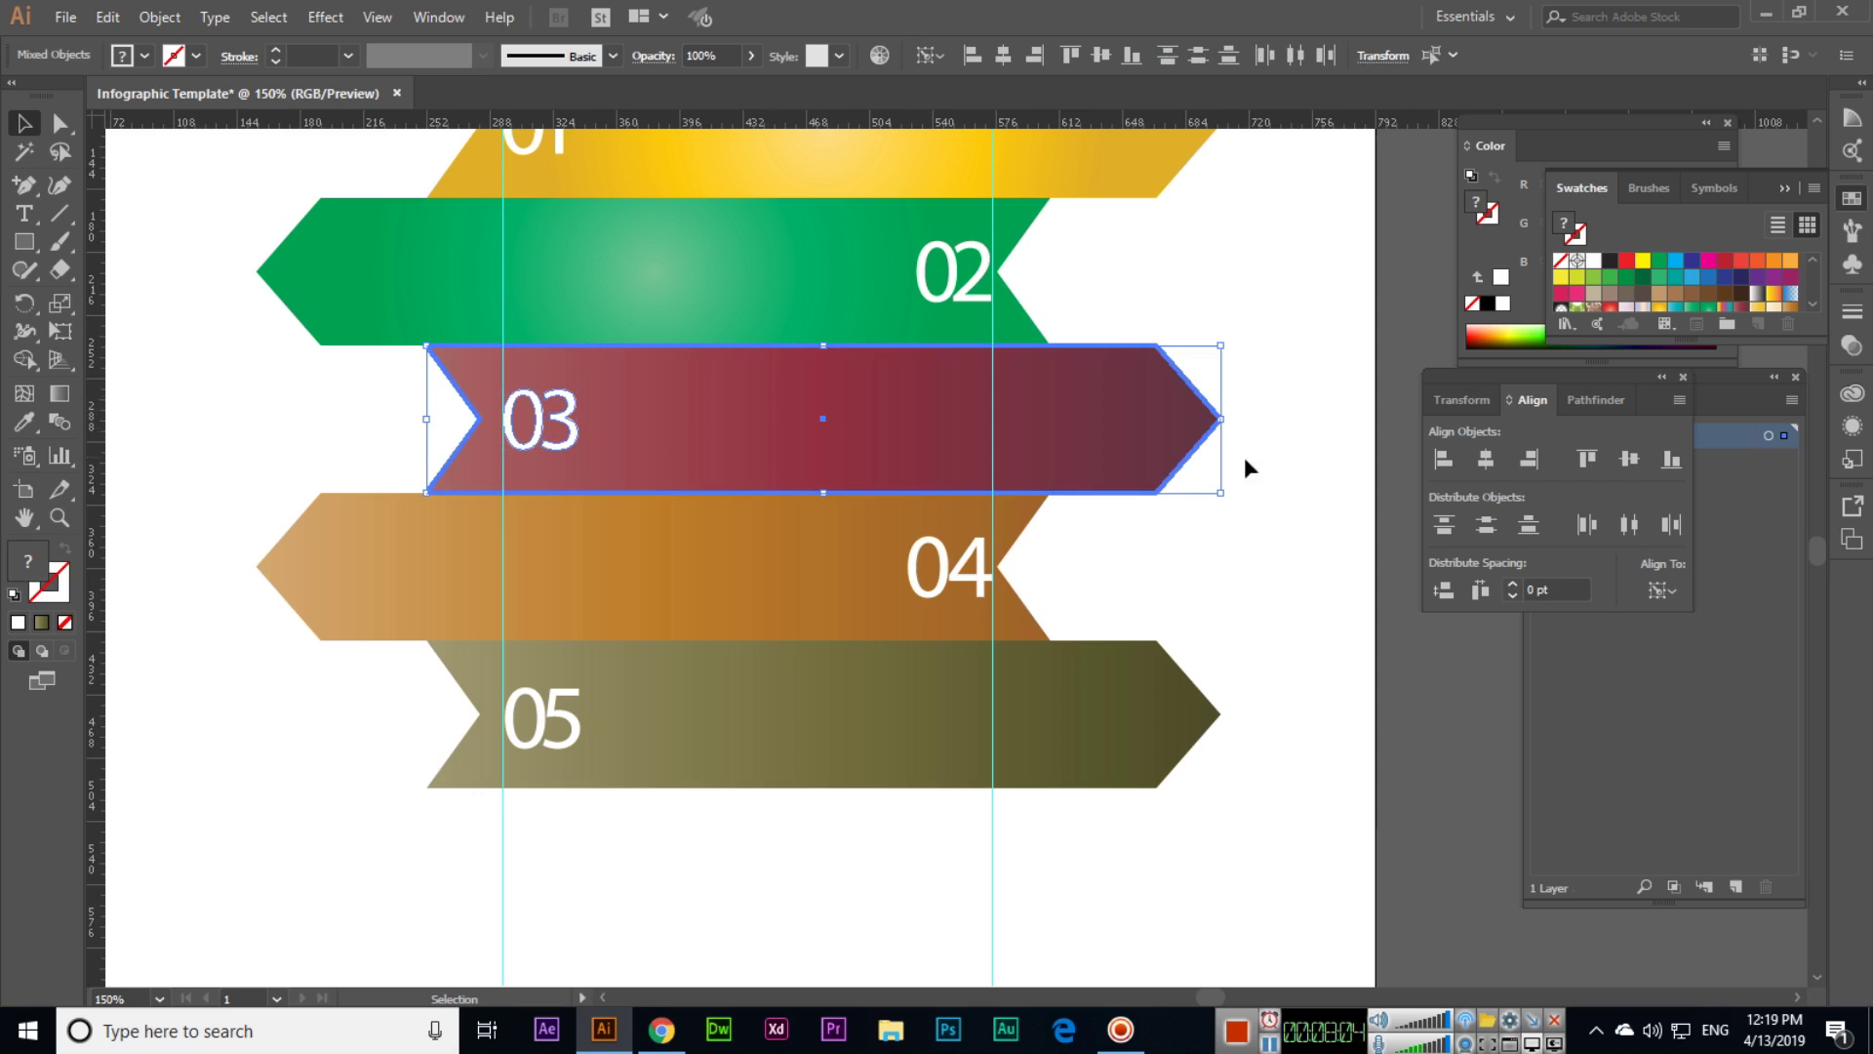
left_click(1196, 612)
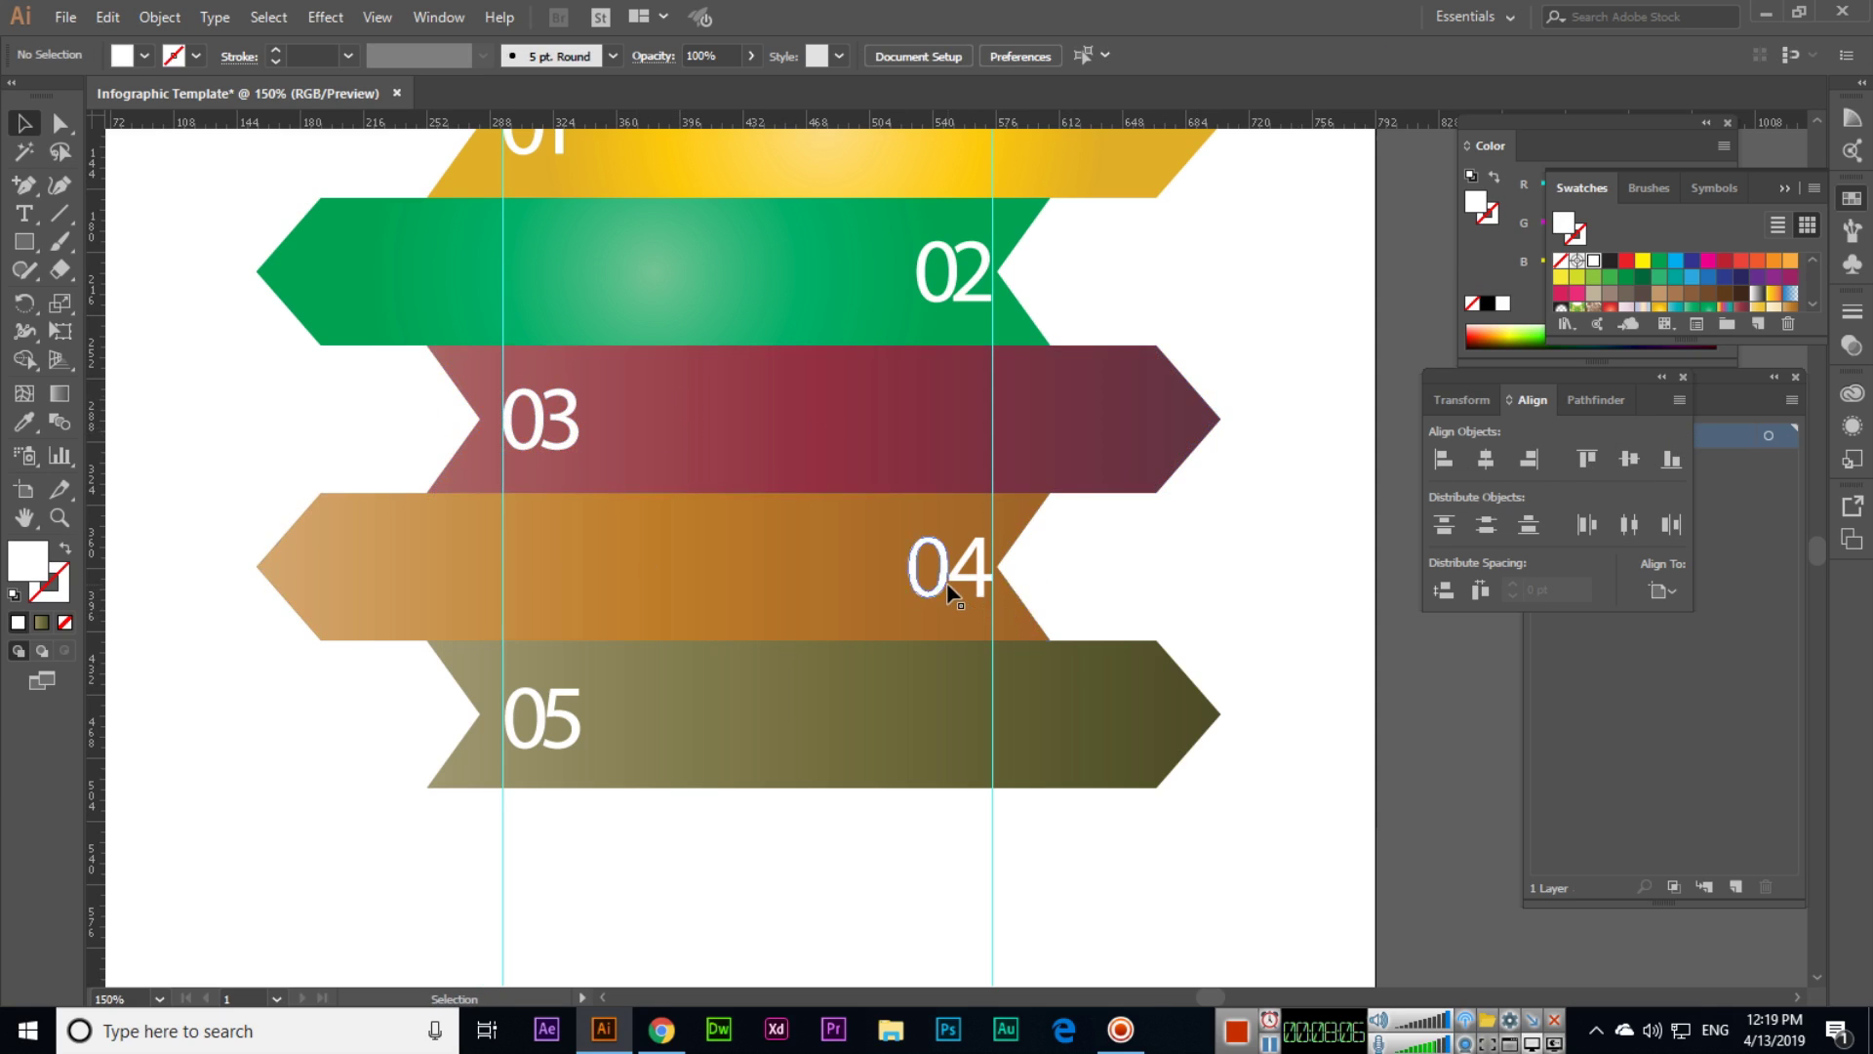
left_click(932, 577)
left_click(806, 574, "shift")
left_click(806, 564)
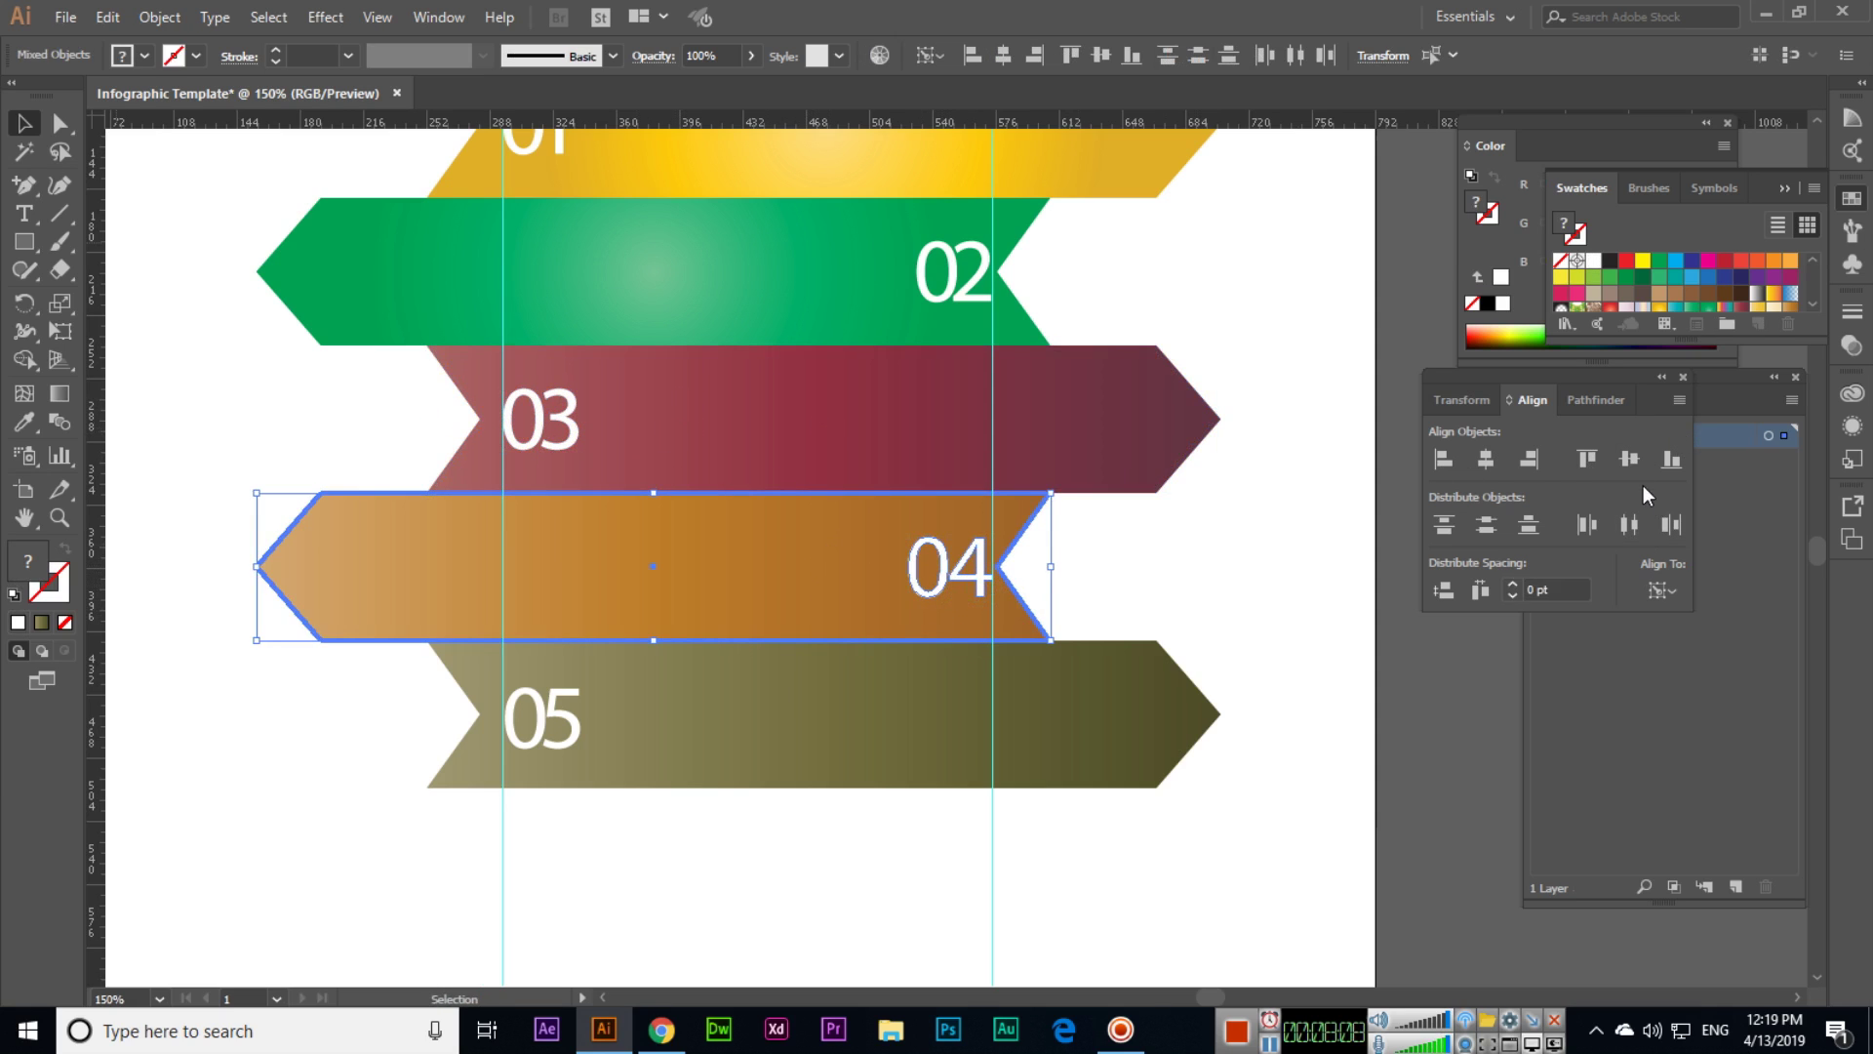
- Vertically centre the 05 number on its olive band, then bring all five bands into view
left_click(1055, 904)
left_click(574, 730)
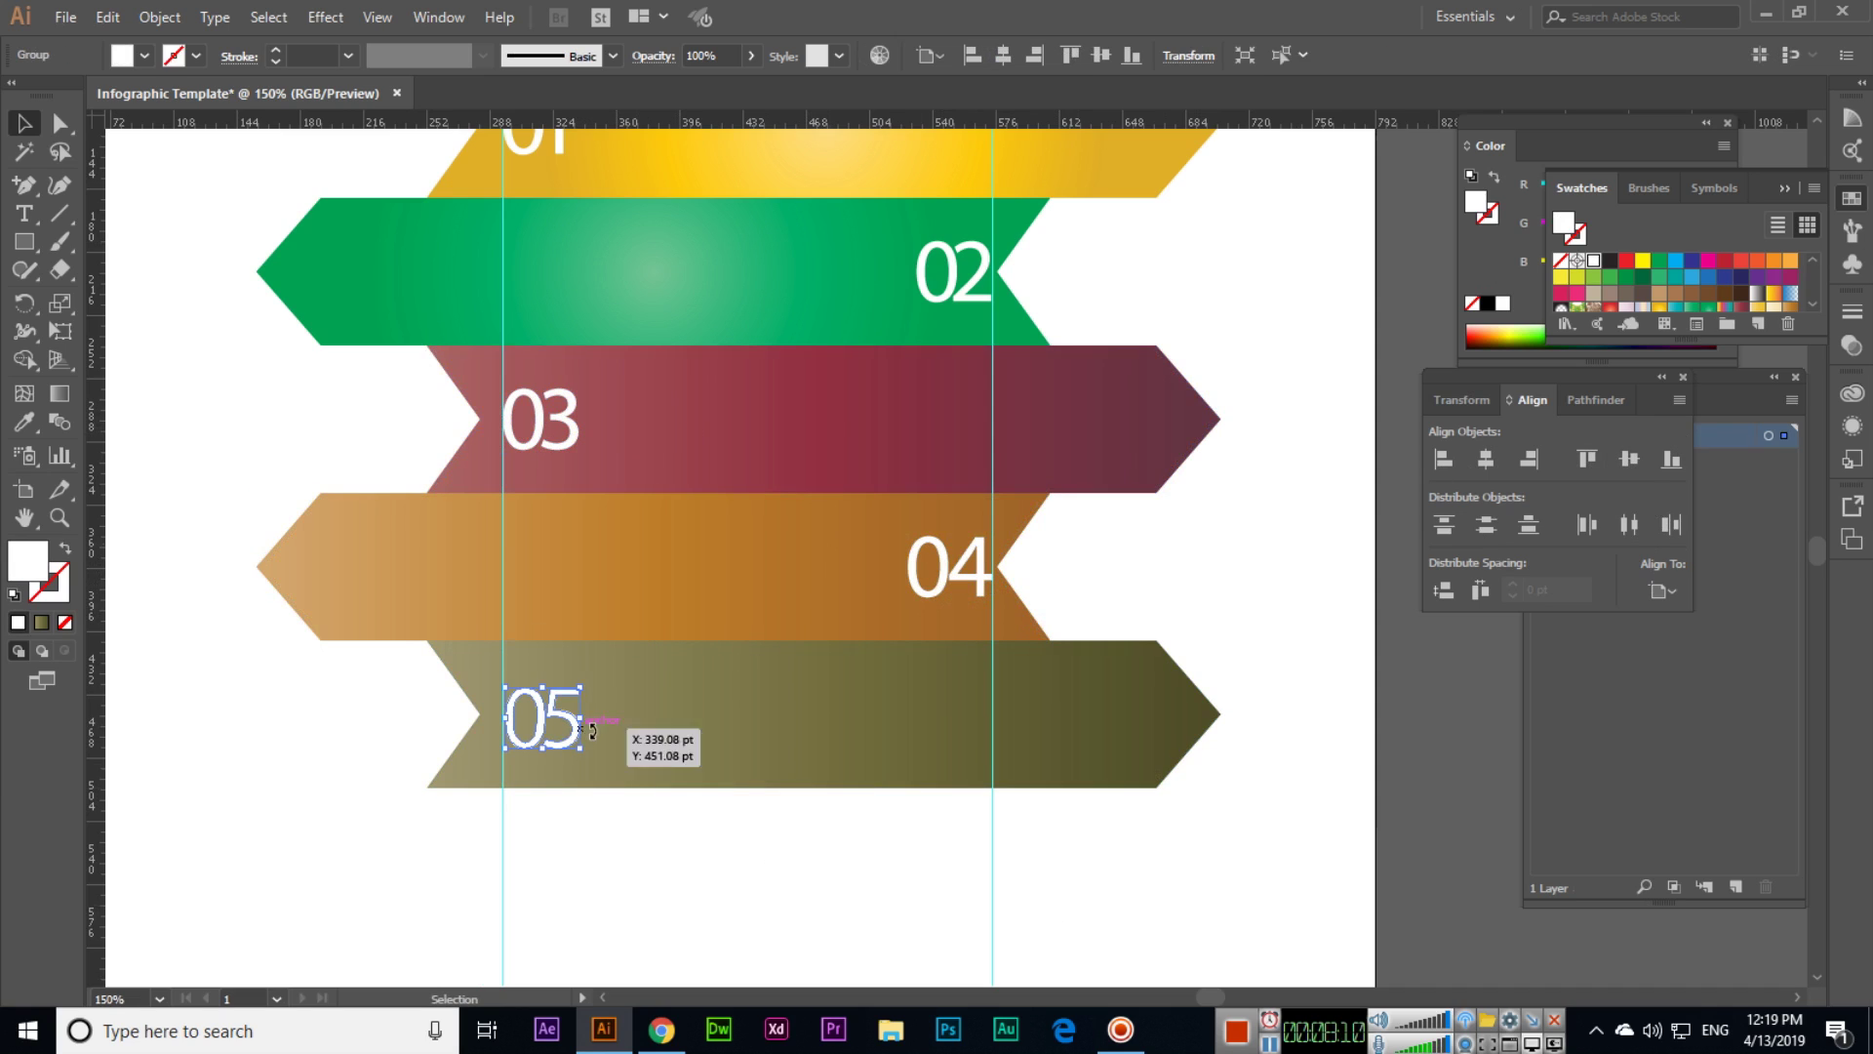
left_click(714, 724, "shift")
left_click(783, 705)
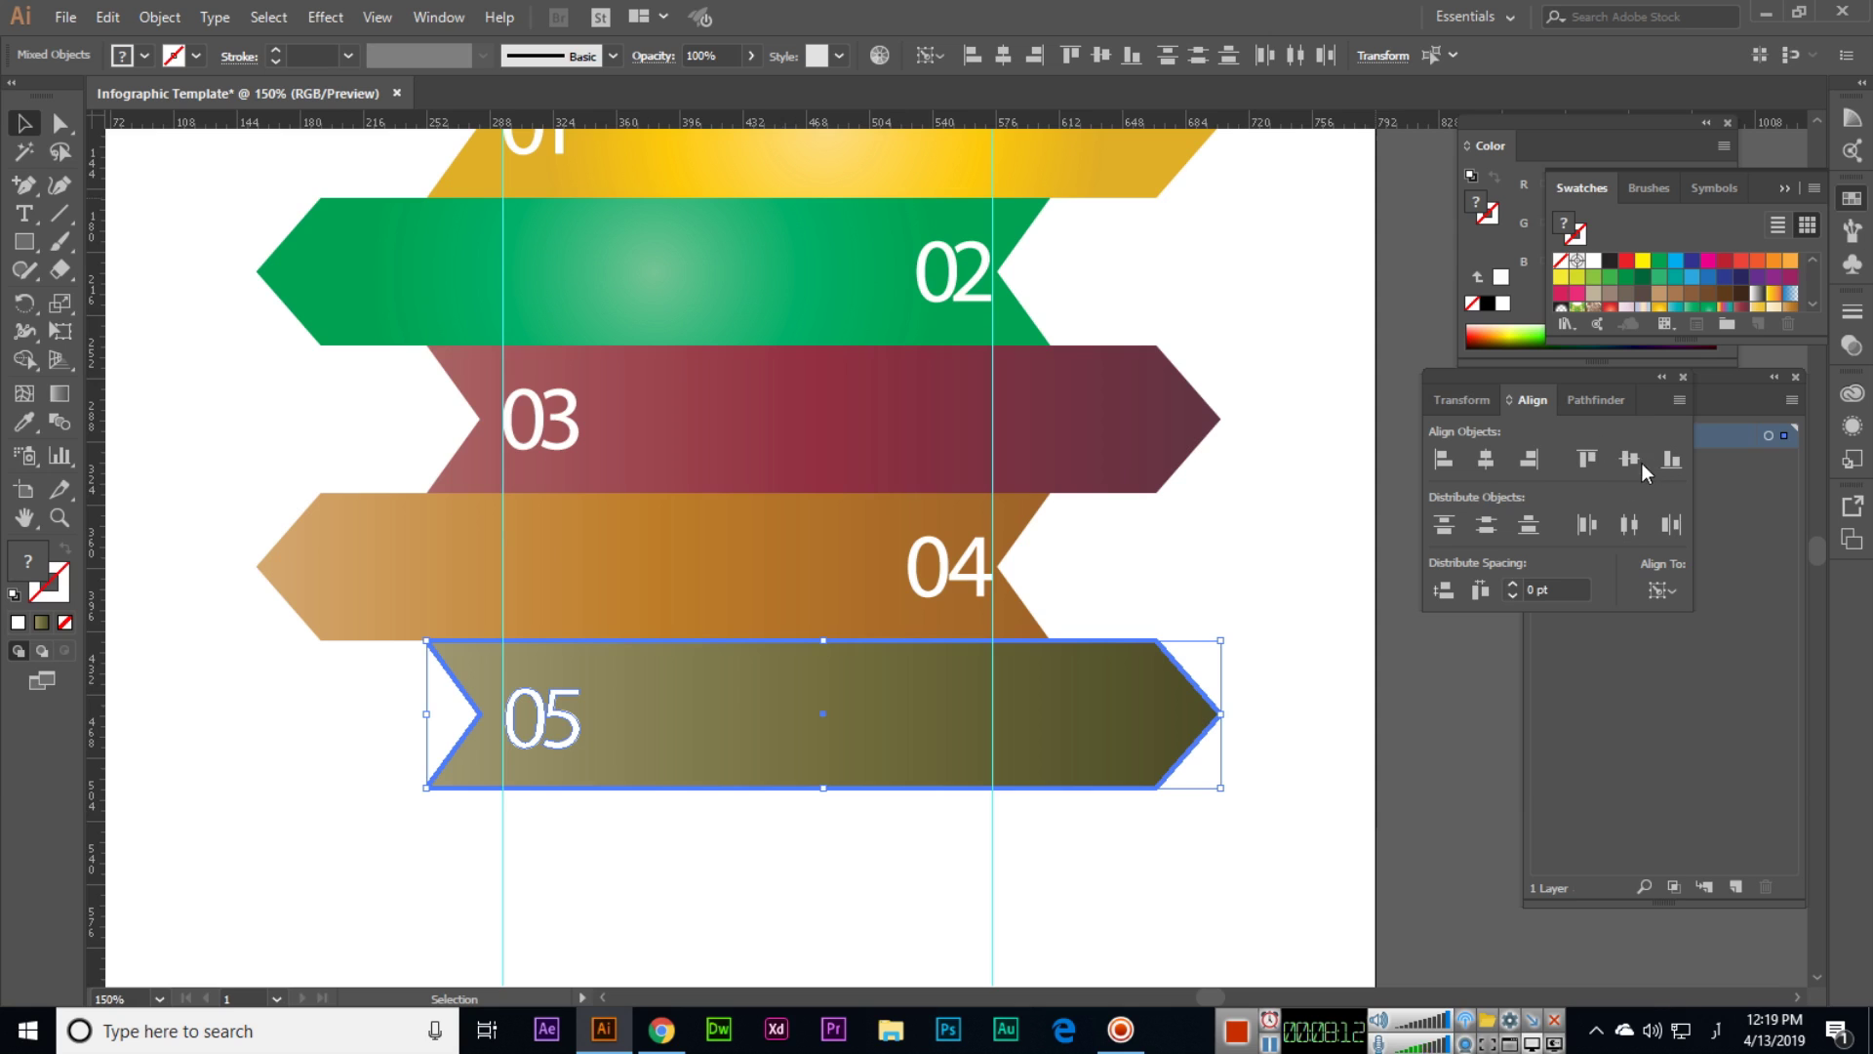
left_click(1629, 458)
left_click(1288, 465)
left_click_drag(1288, 465, 1324, 632)
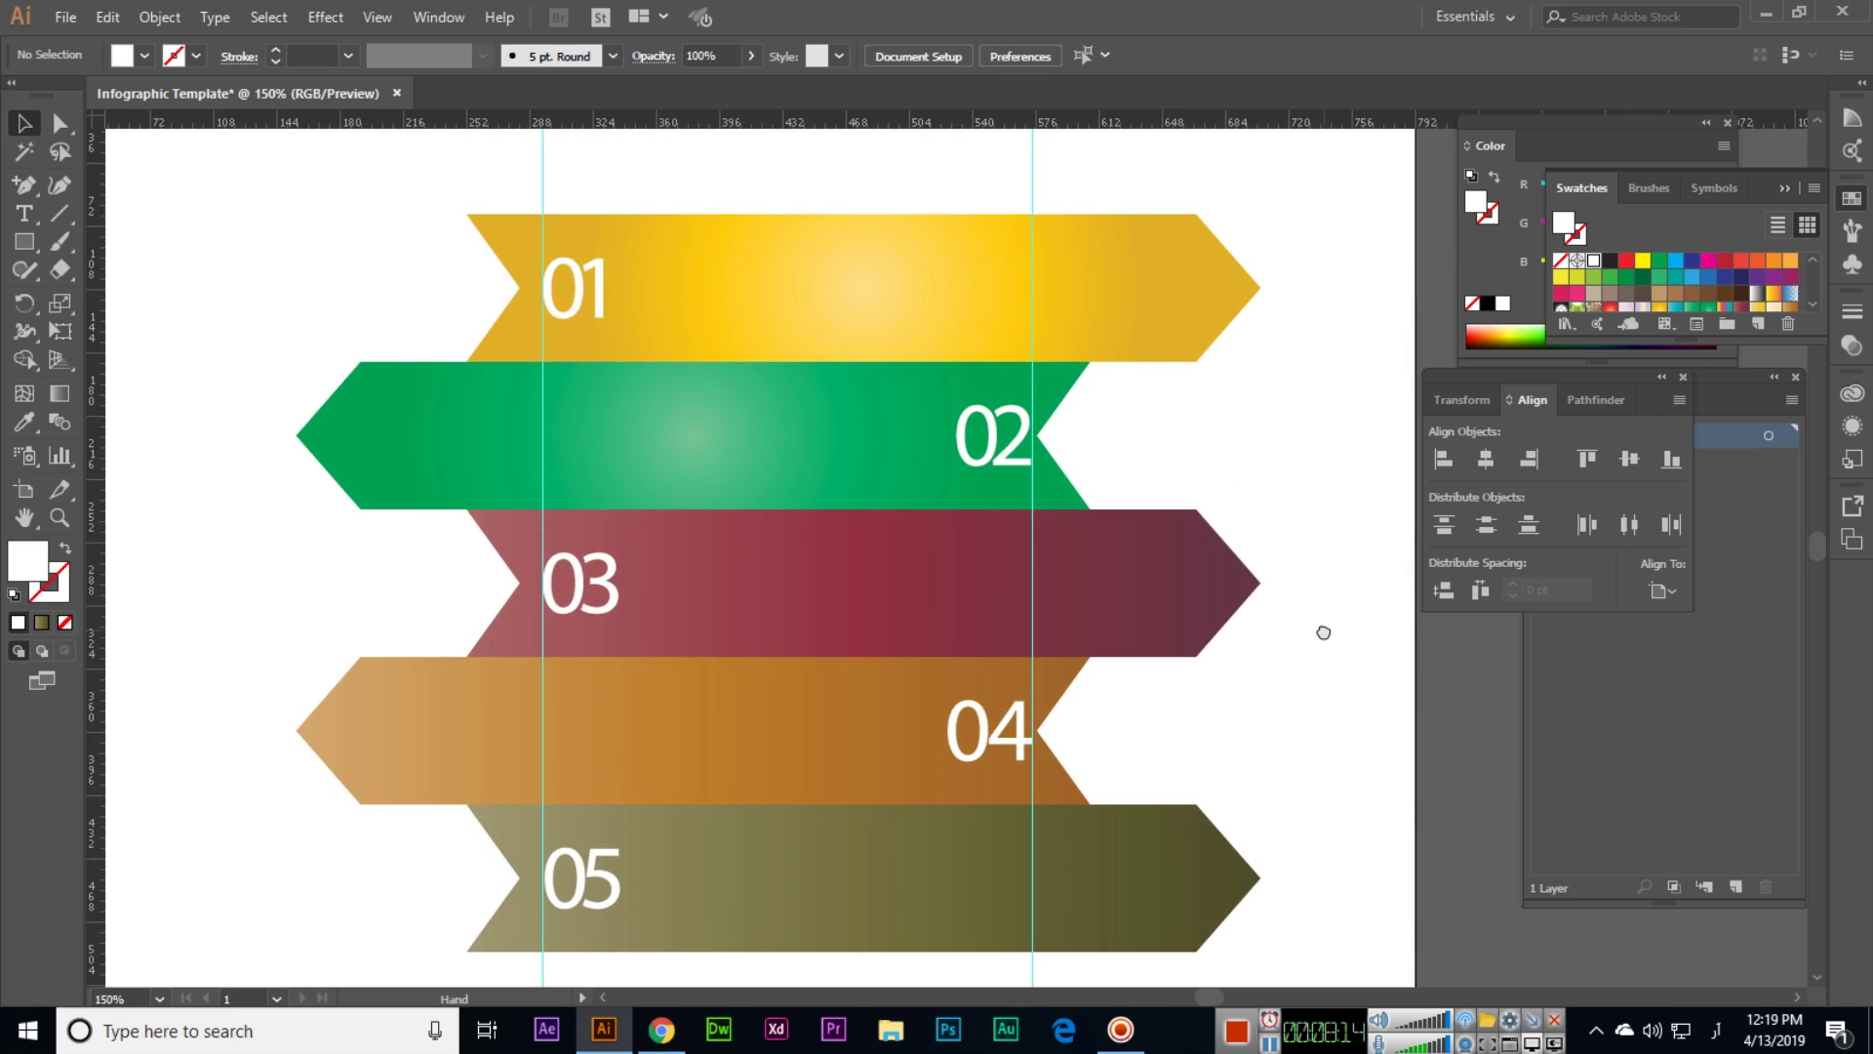
- Add a vertical guide and fill a text area on the yellow 01 band with Lorem ipsum
left_click(60, 303)
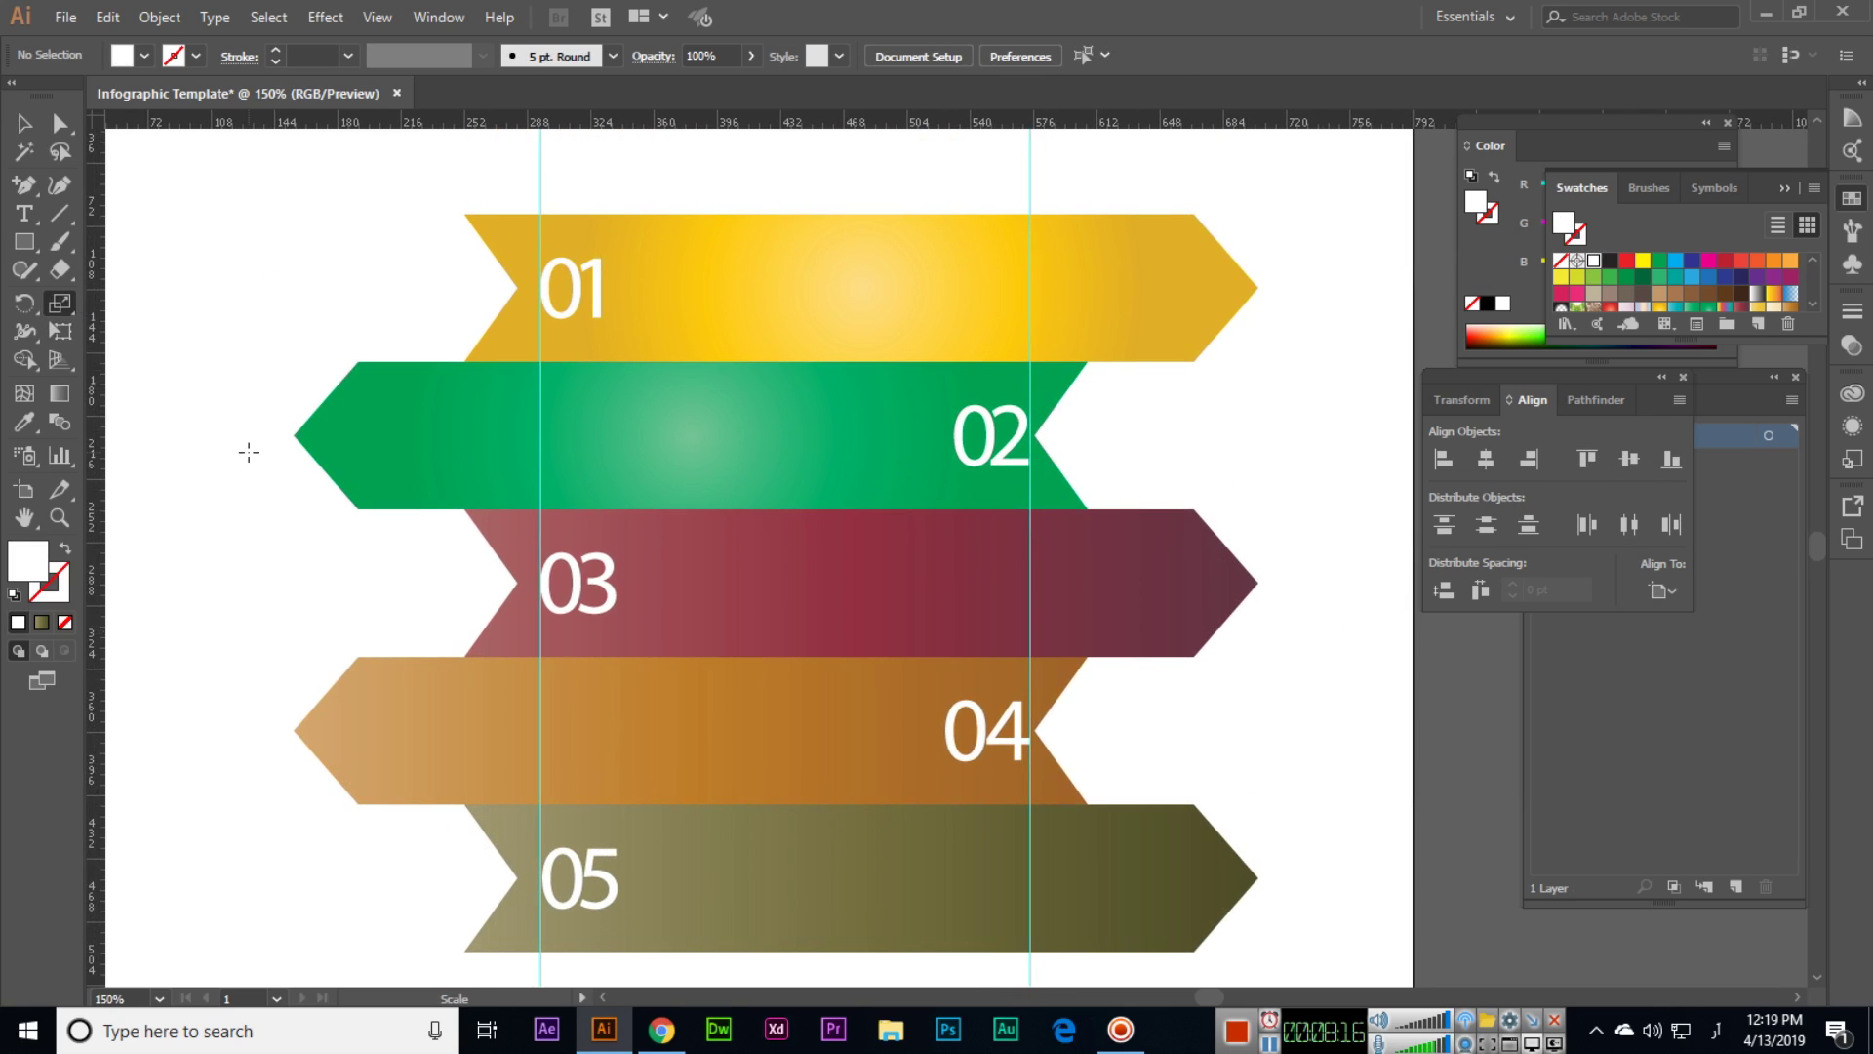
left_click(24, 214)
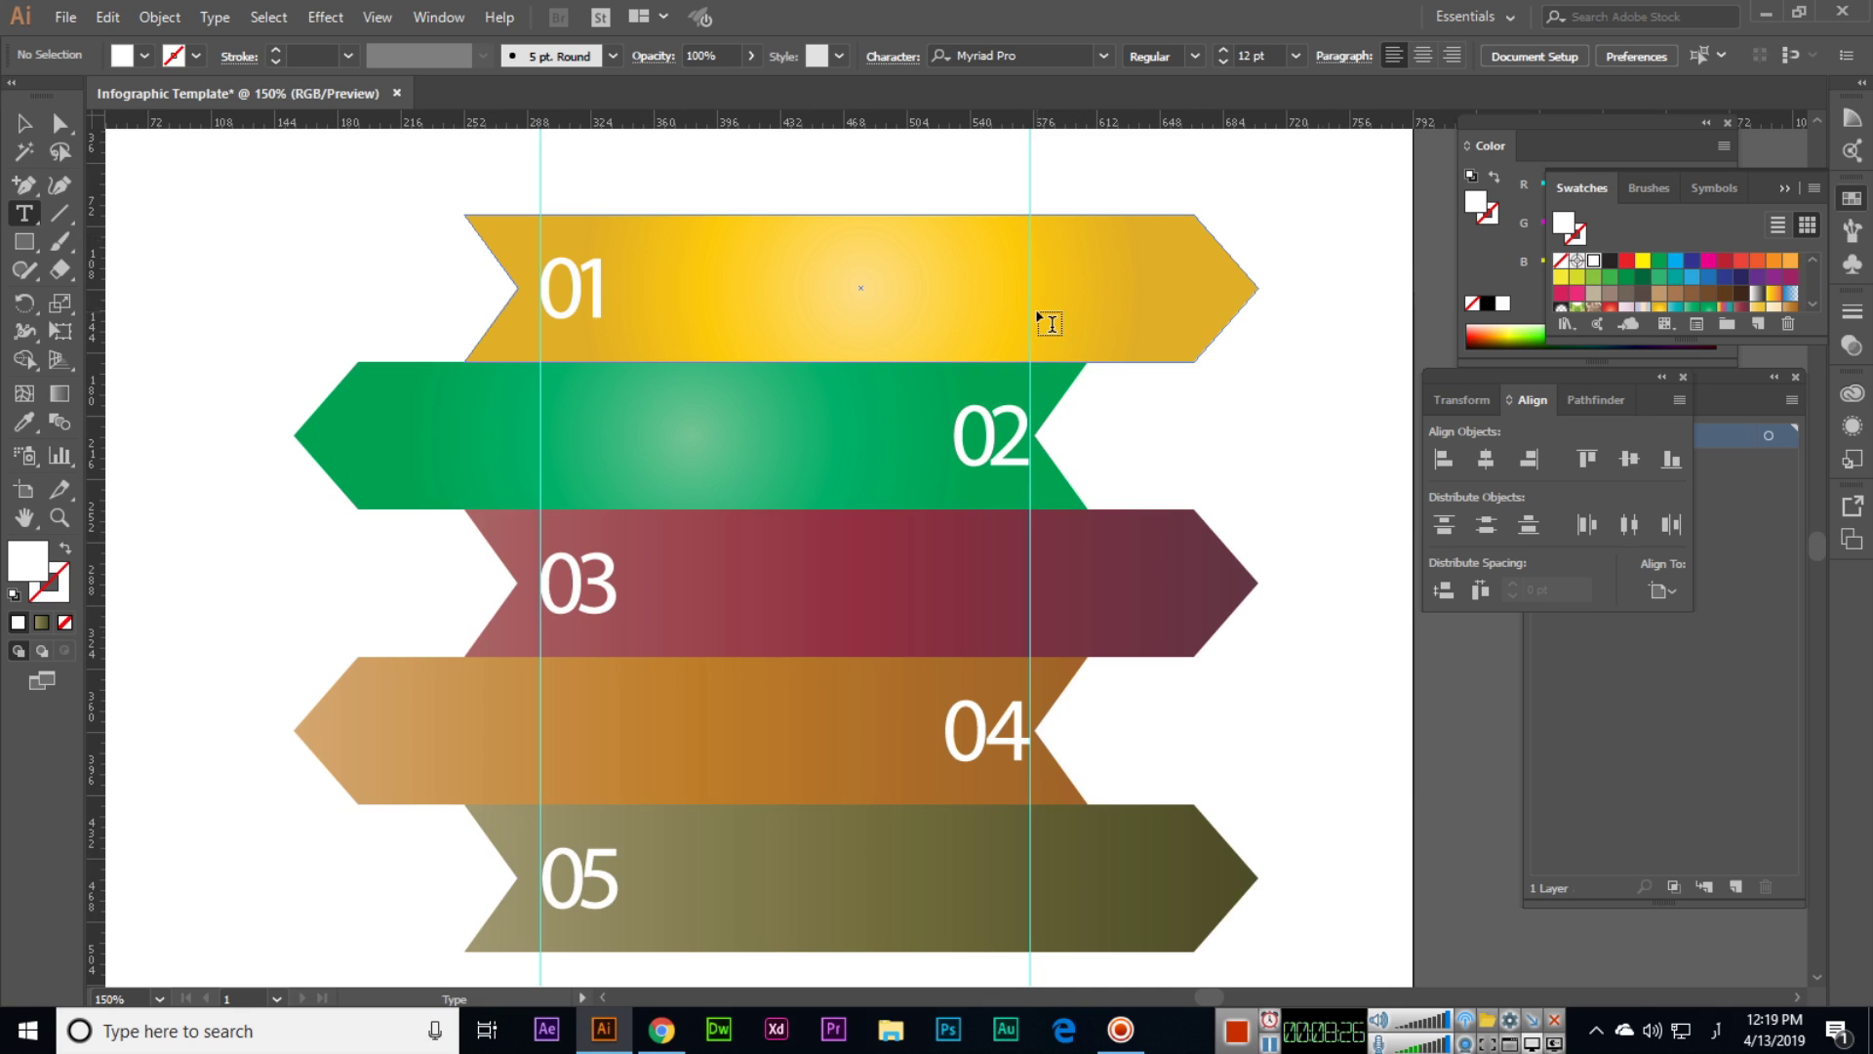
key("ctrl+shift+a")
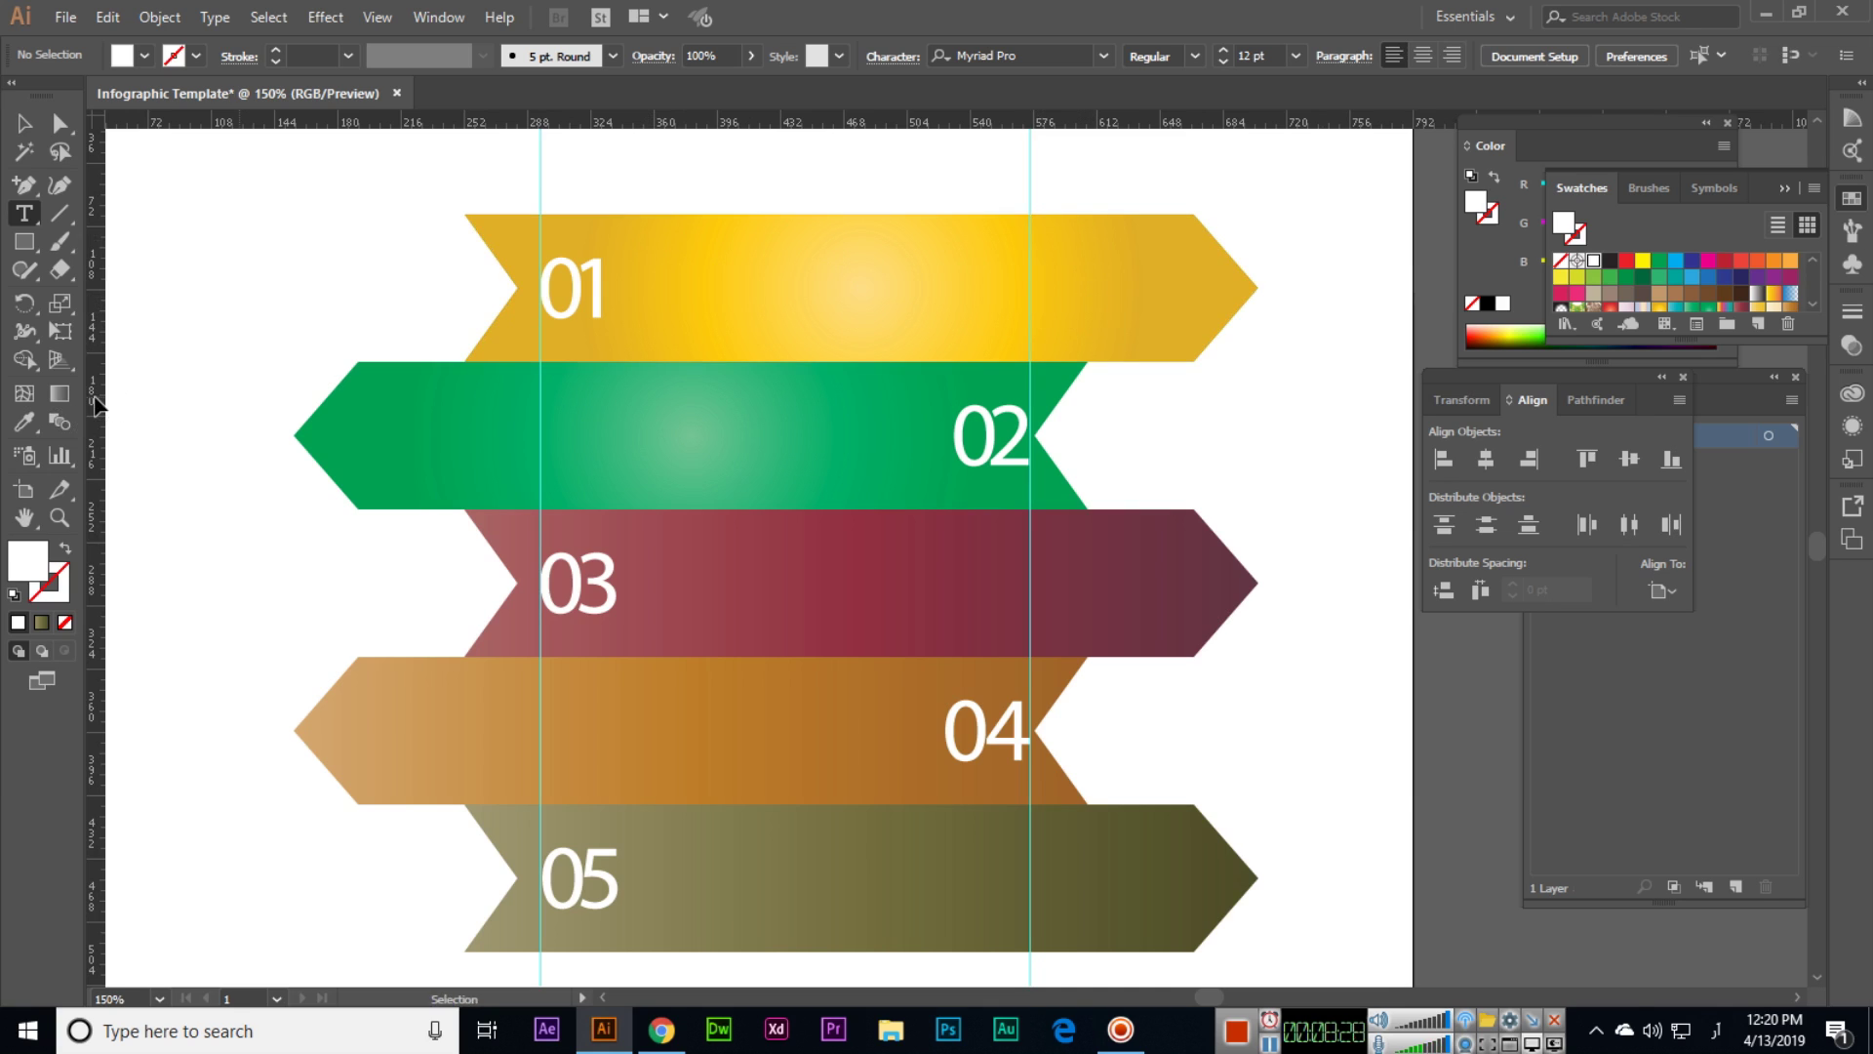
left_click_drag(91, 401, 1086, 419)
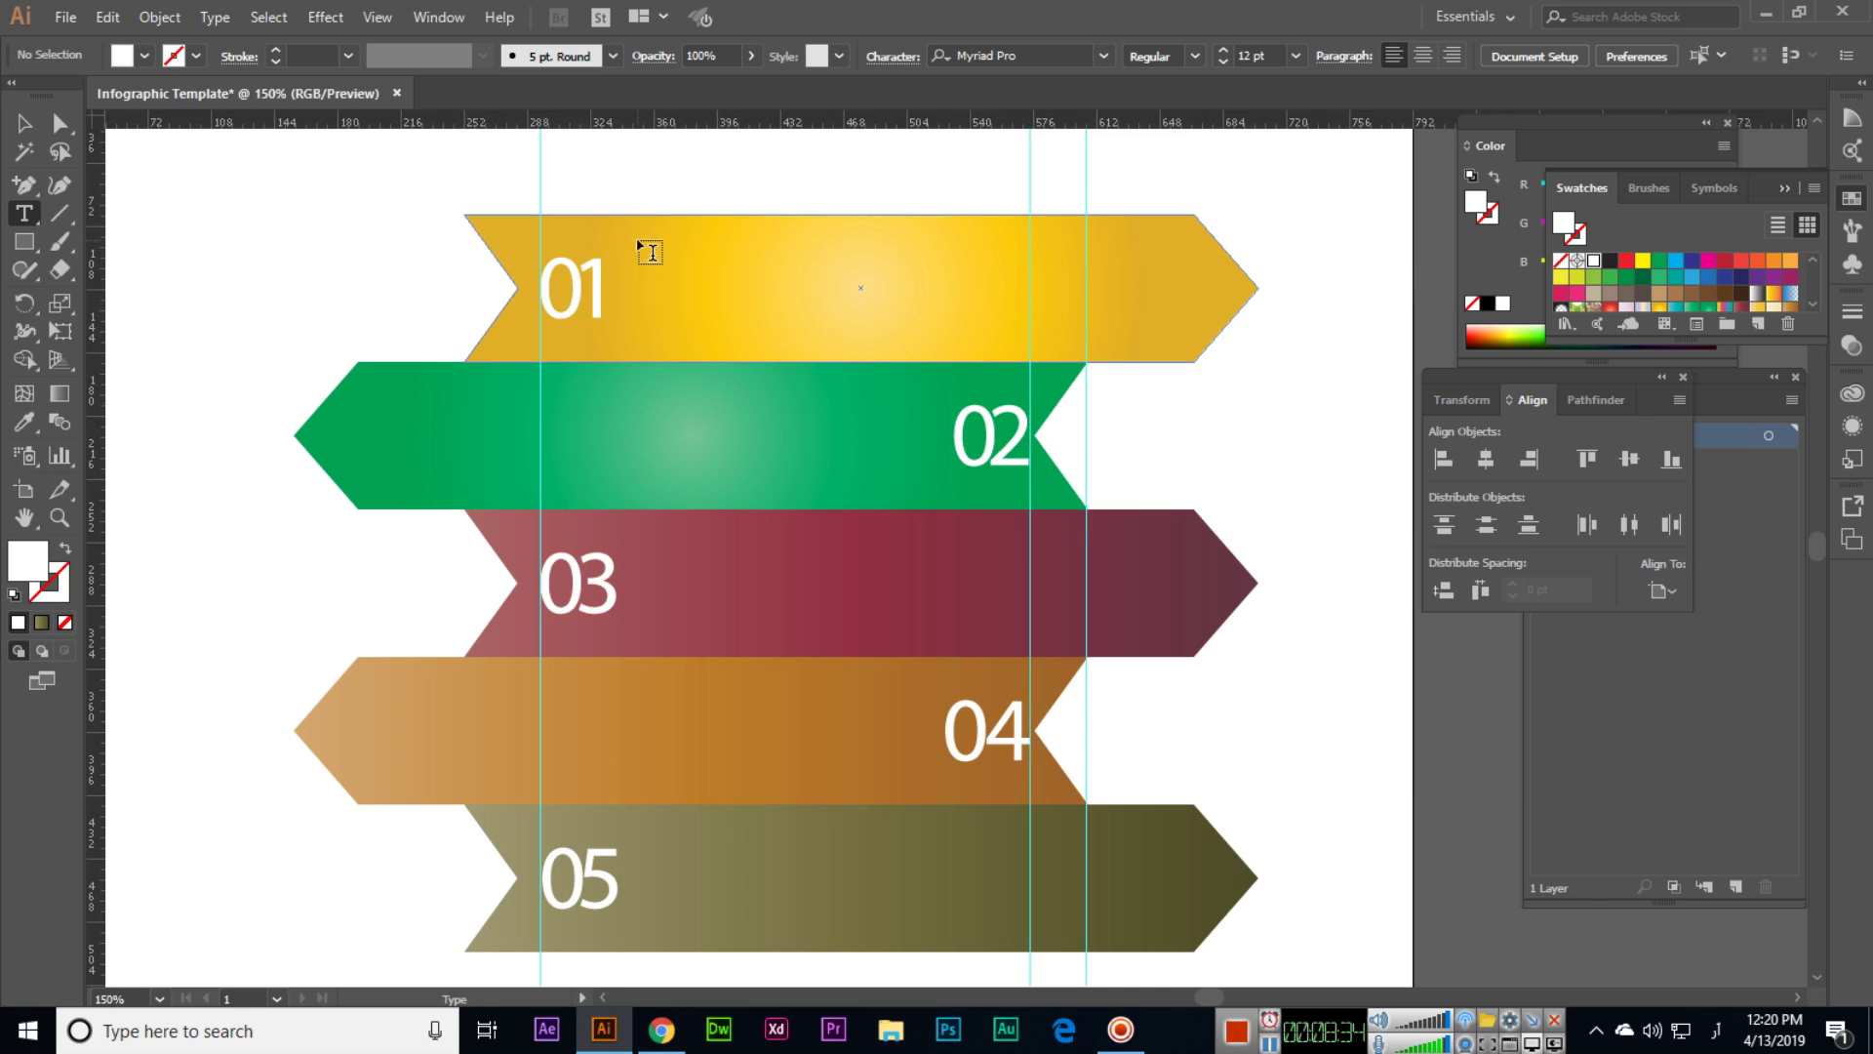
left_click_drag(638, 242, 1086, 339)
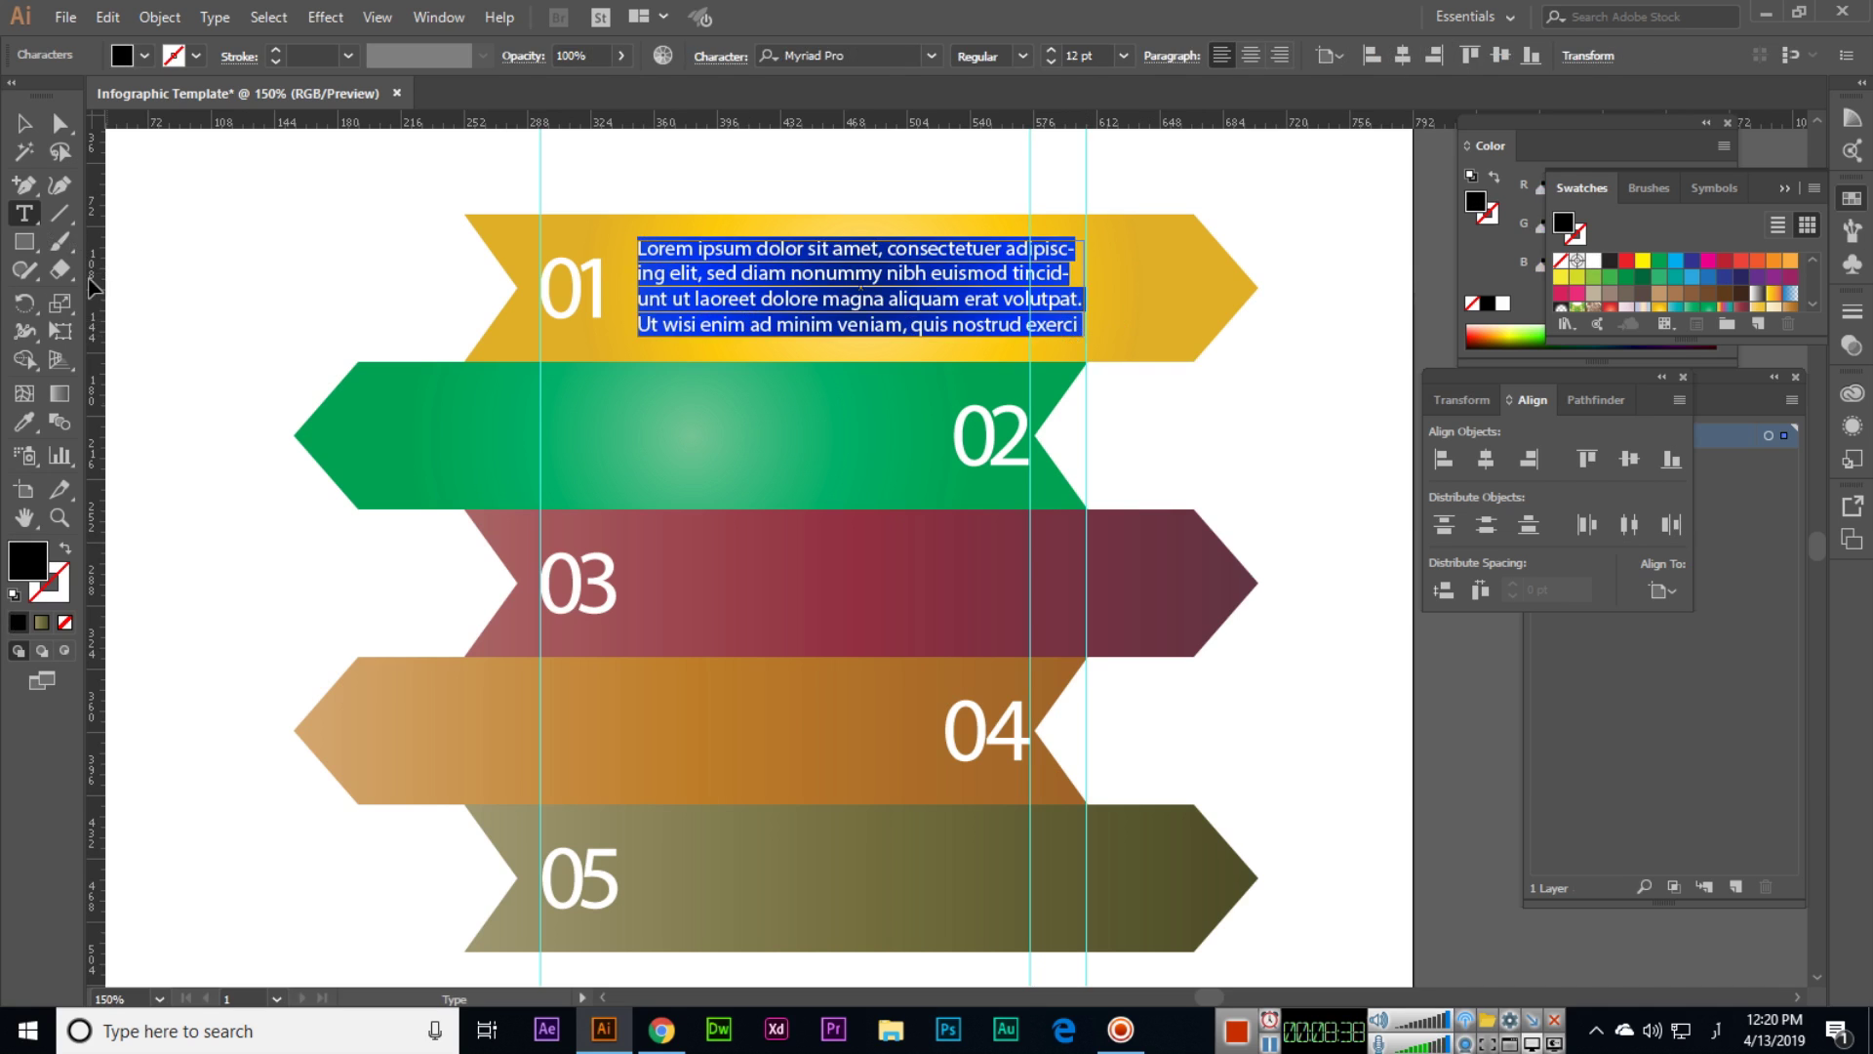
- Make the placeholder text white and copy it straight down into the 03 band
left_click(26, 125)
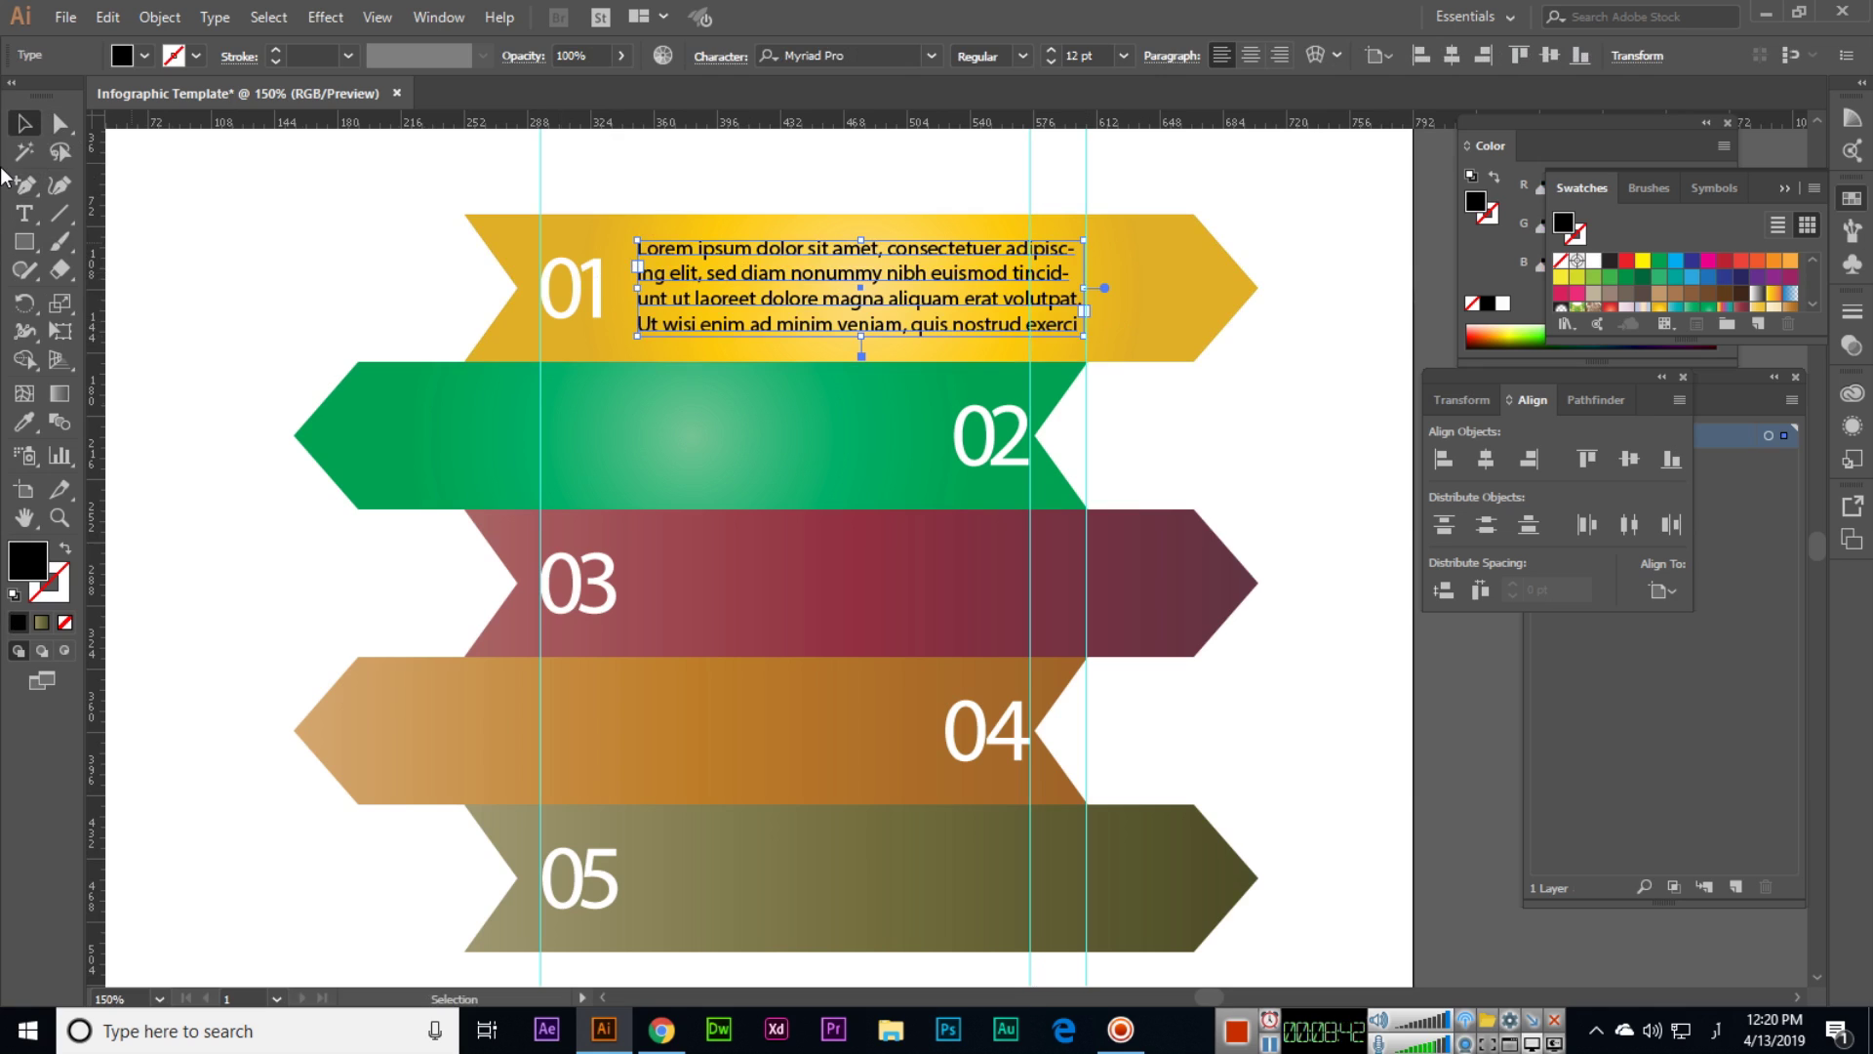
left_click(145, 55)
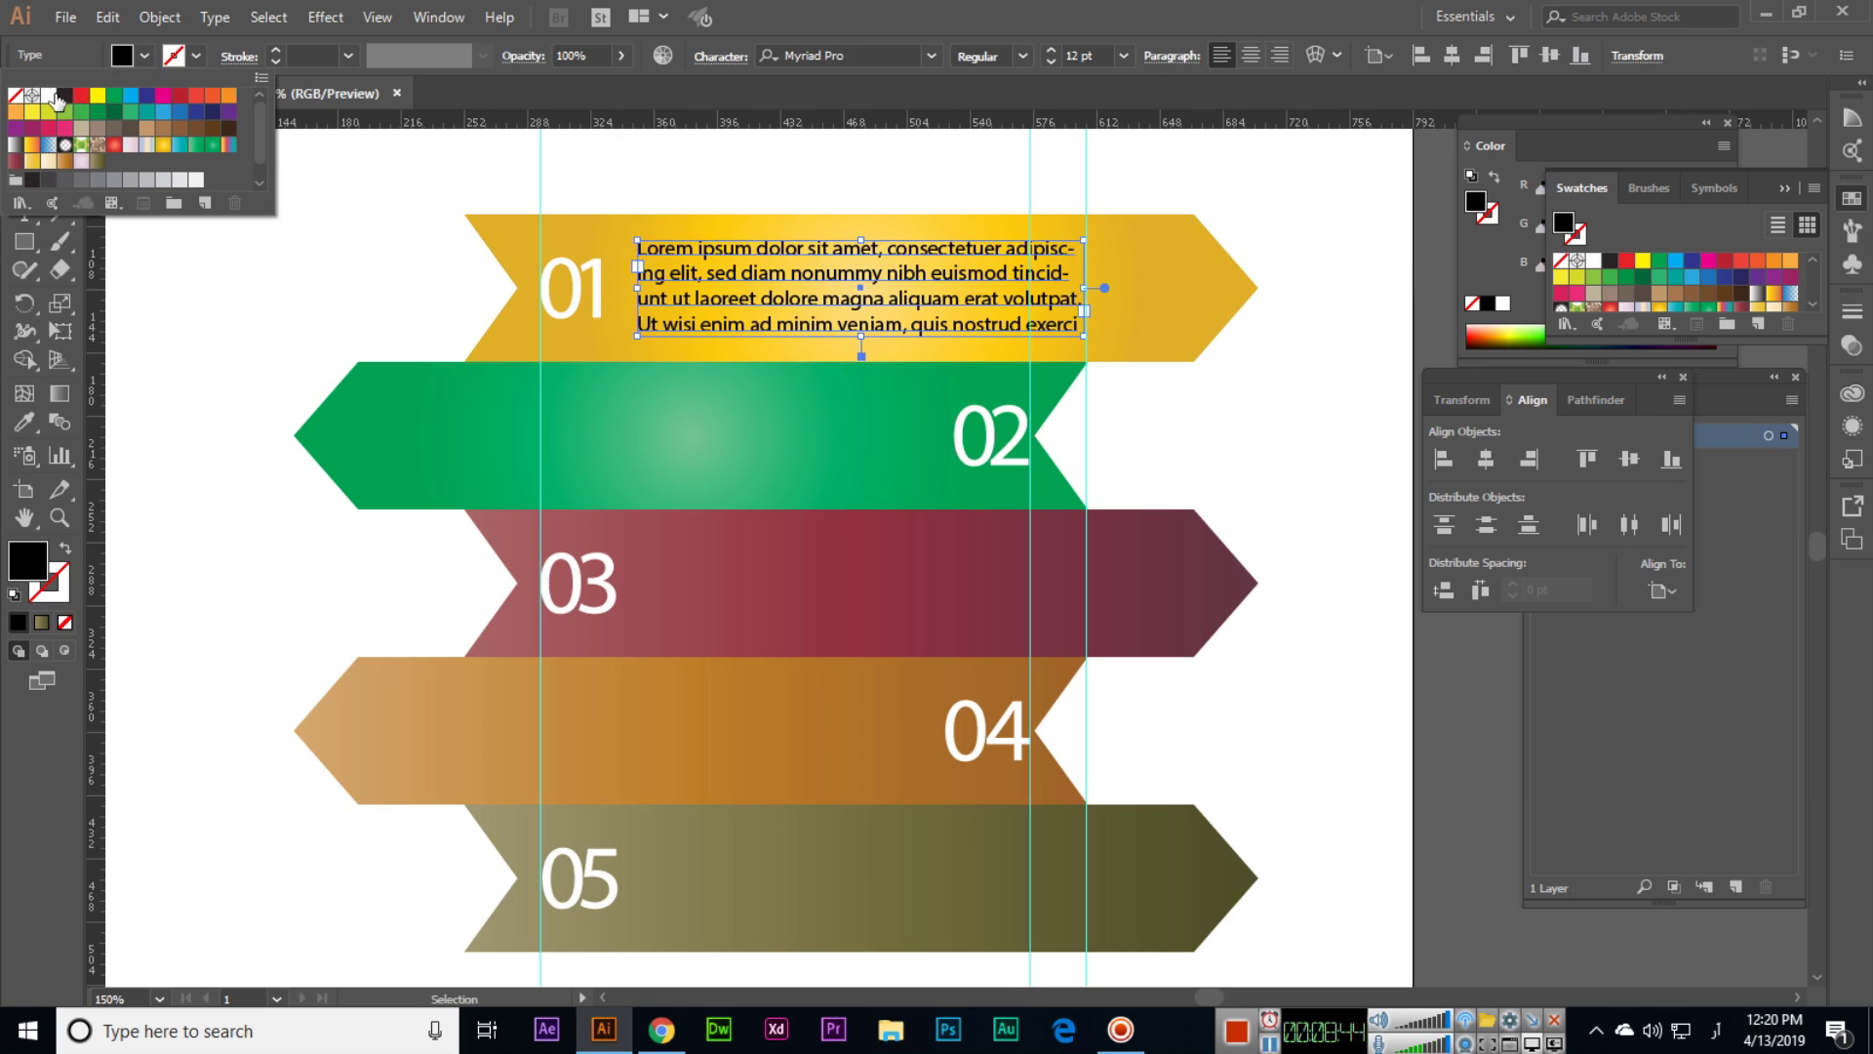
left_click(49, 96)
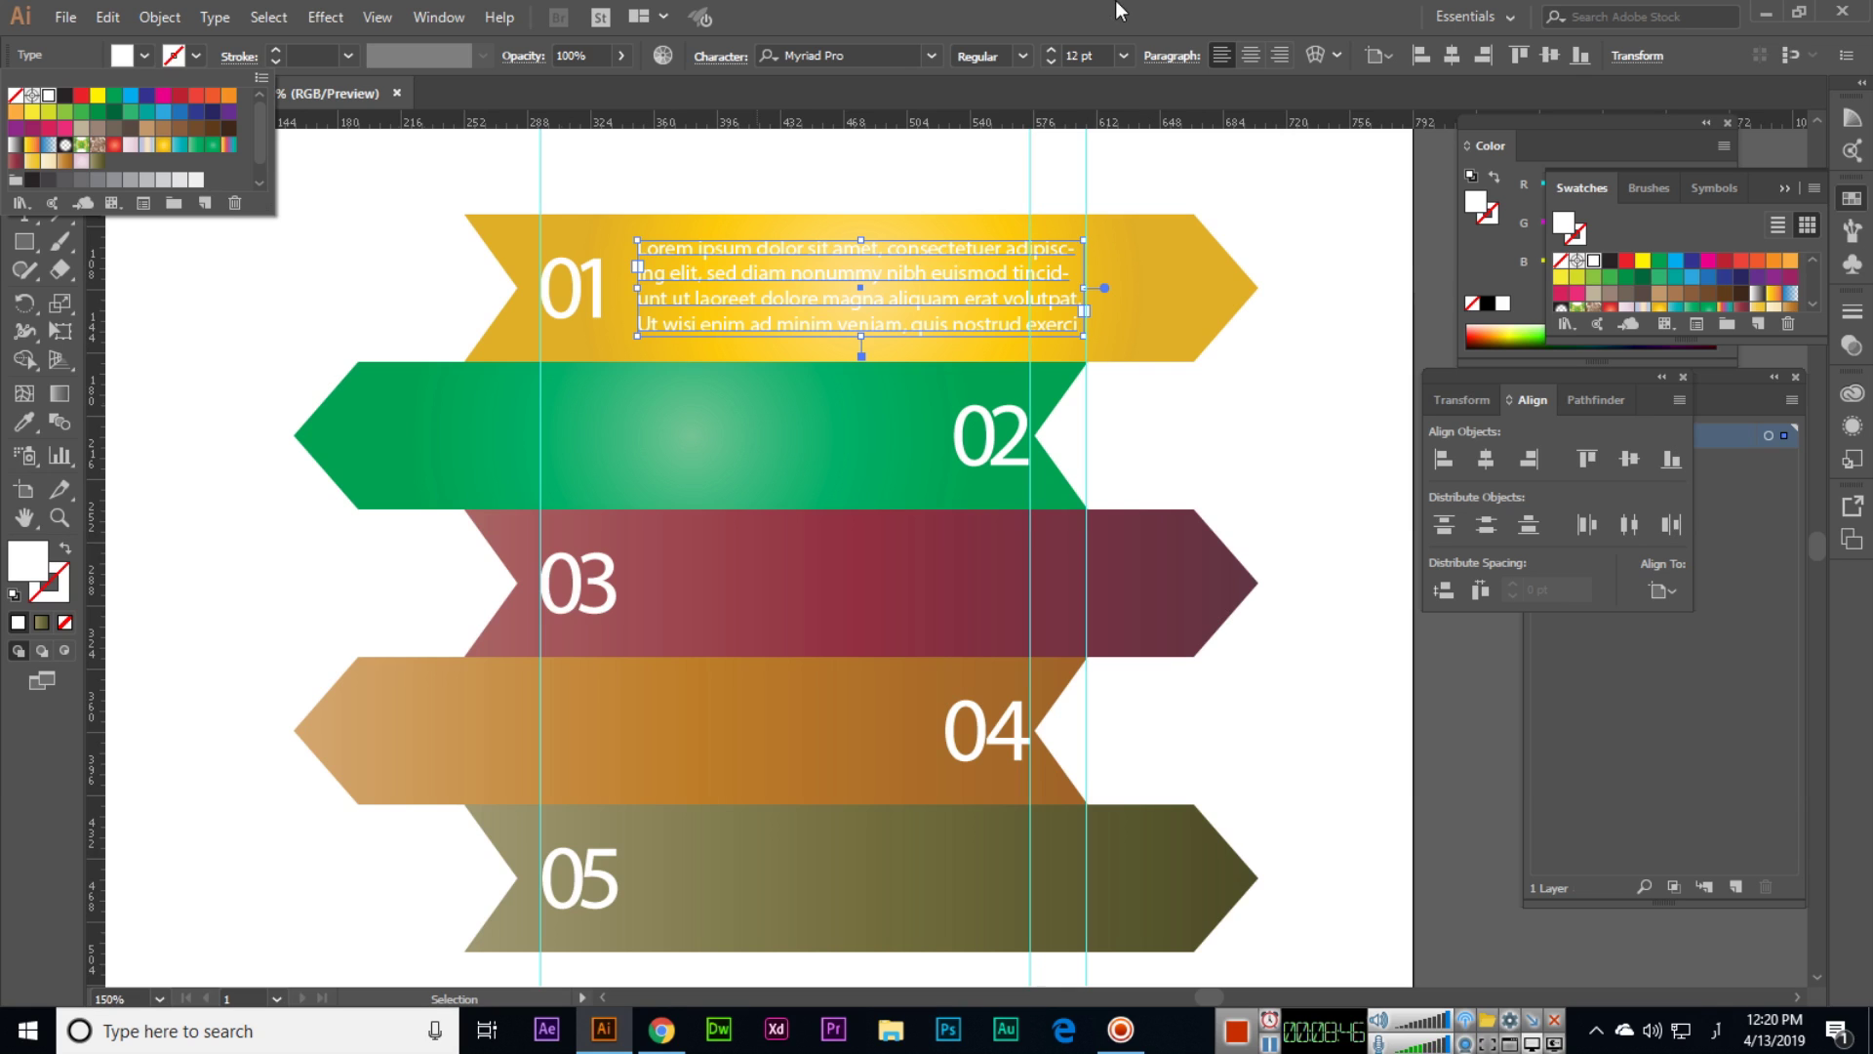
left_click(373, 313)
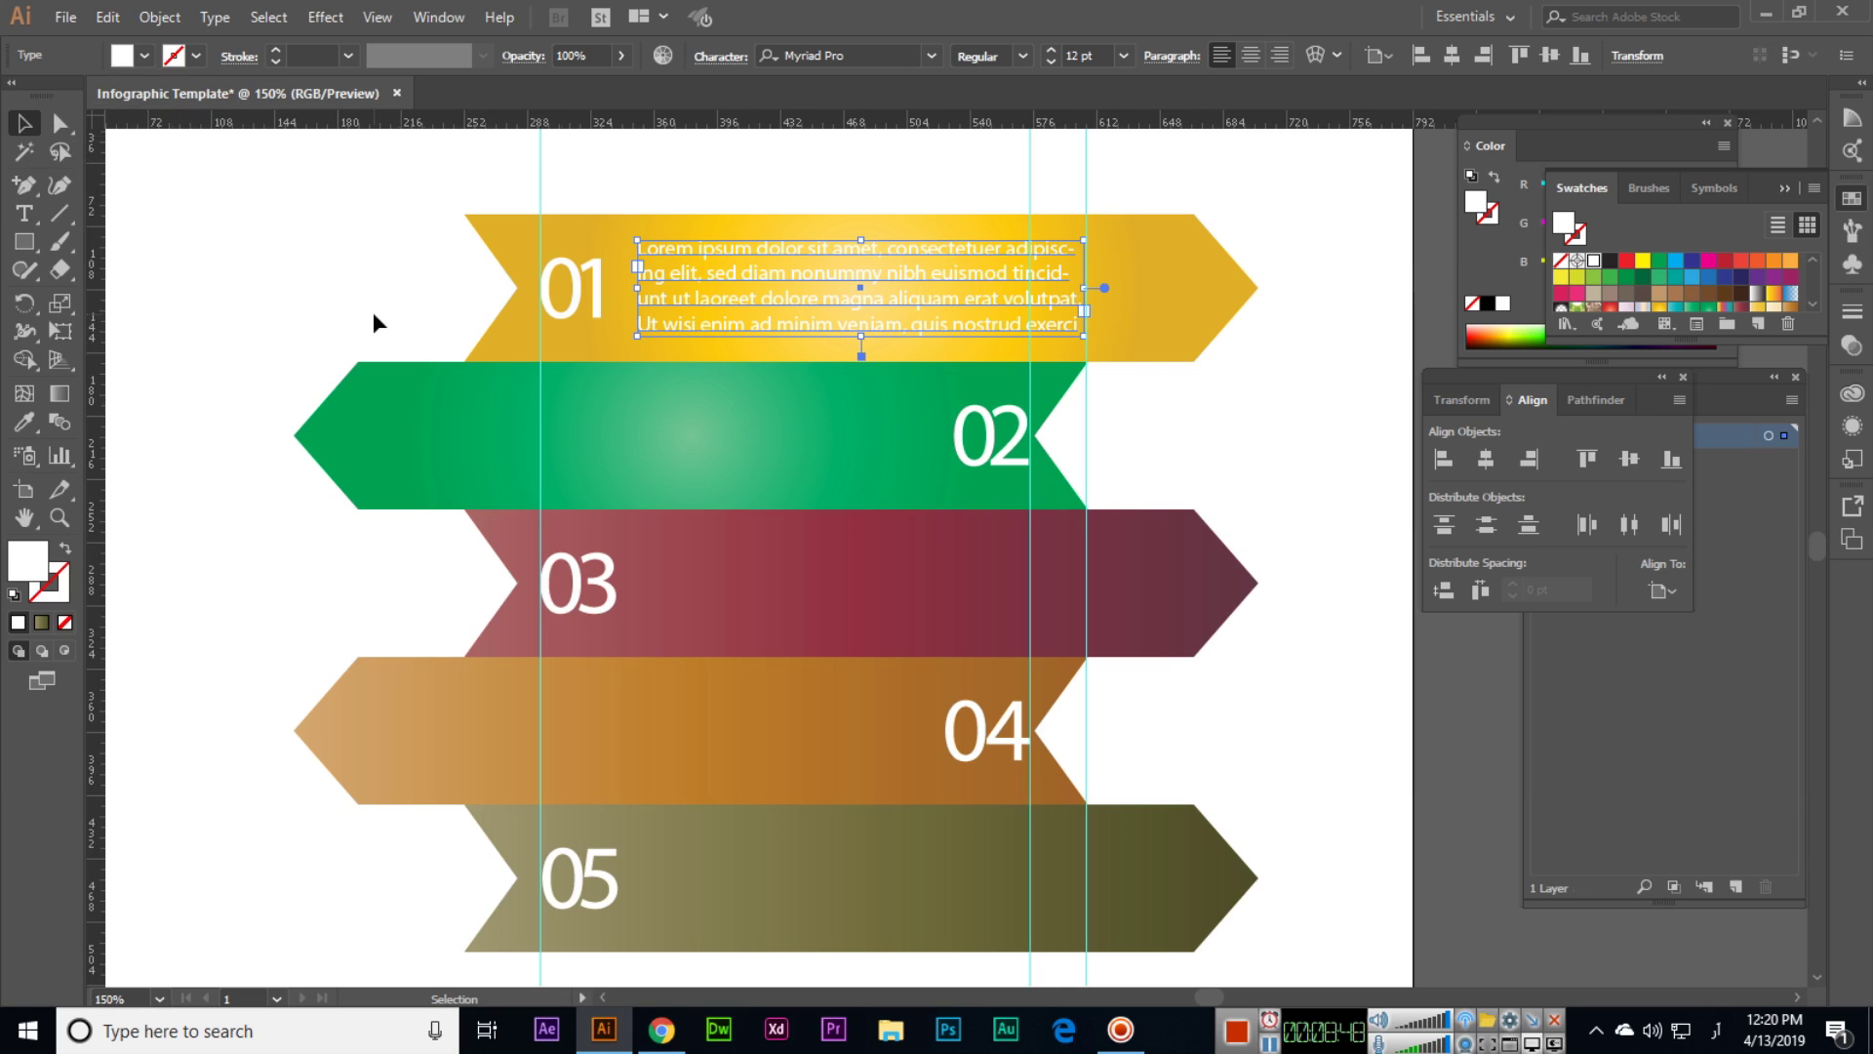
left_click(392, 279)
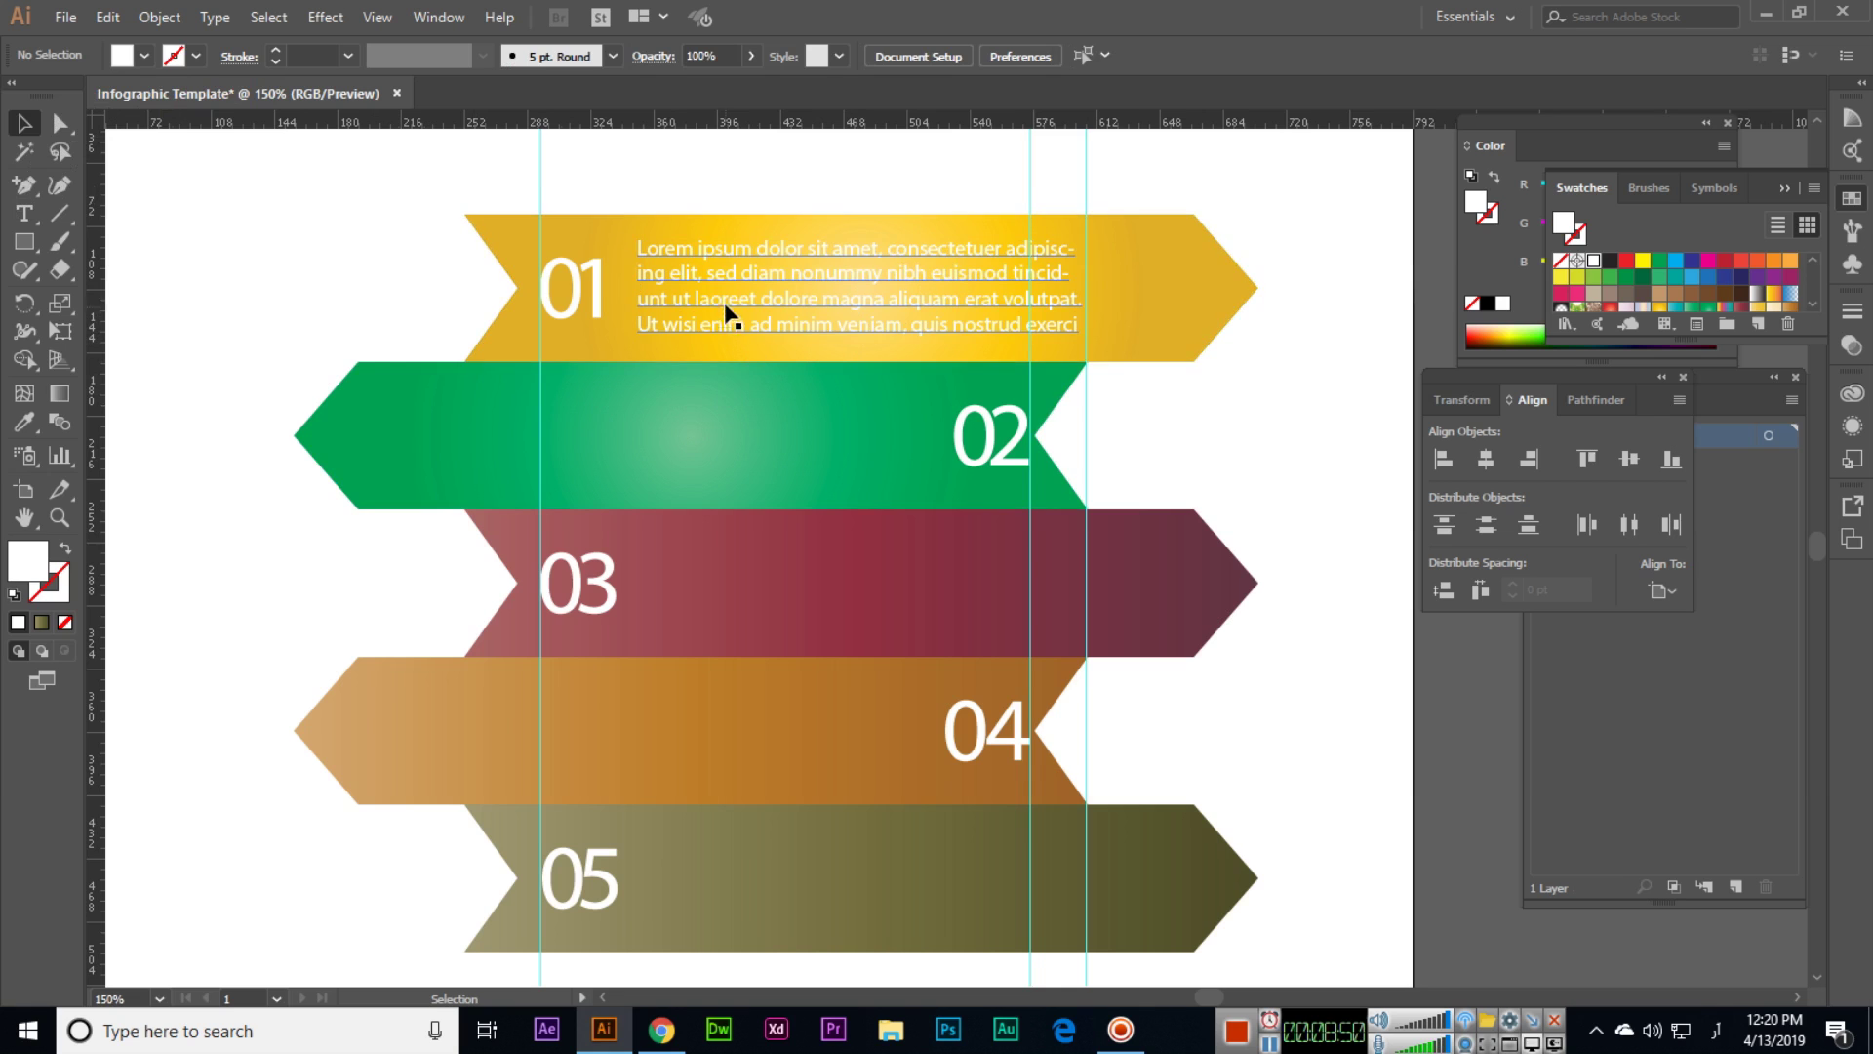
left_click_drag(747, 307, 744, 598)
- Copy the text block straight down into the 05 band
scroll(770, 374, "down", 3)
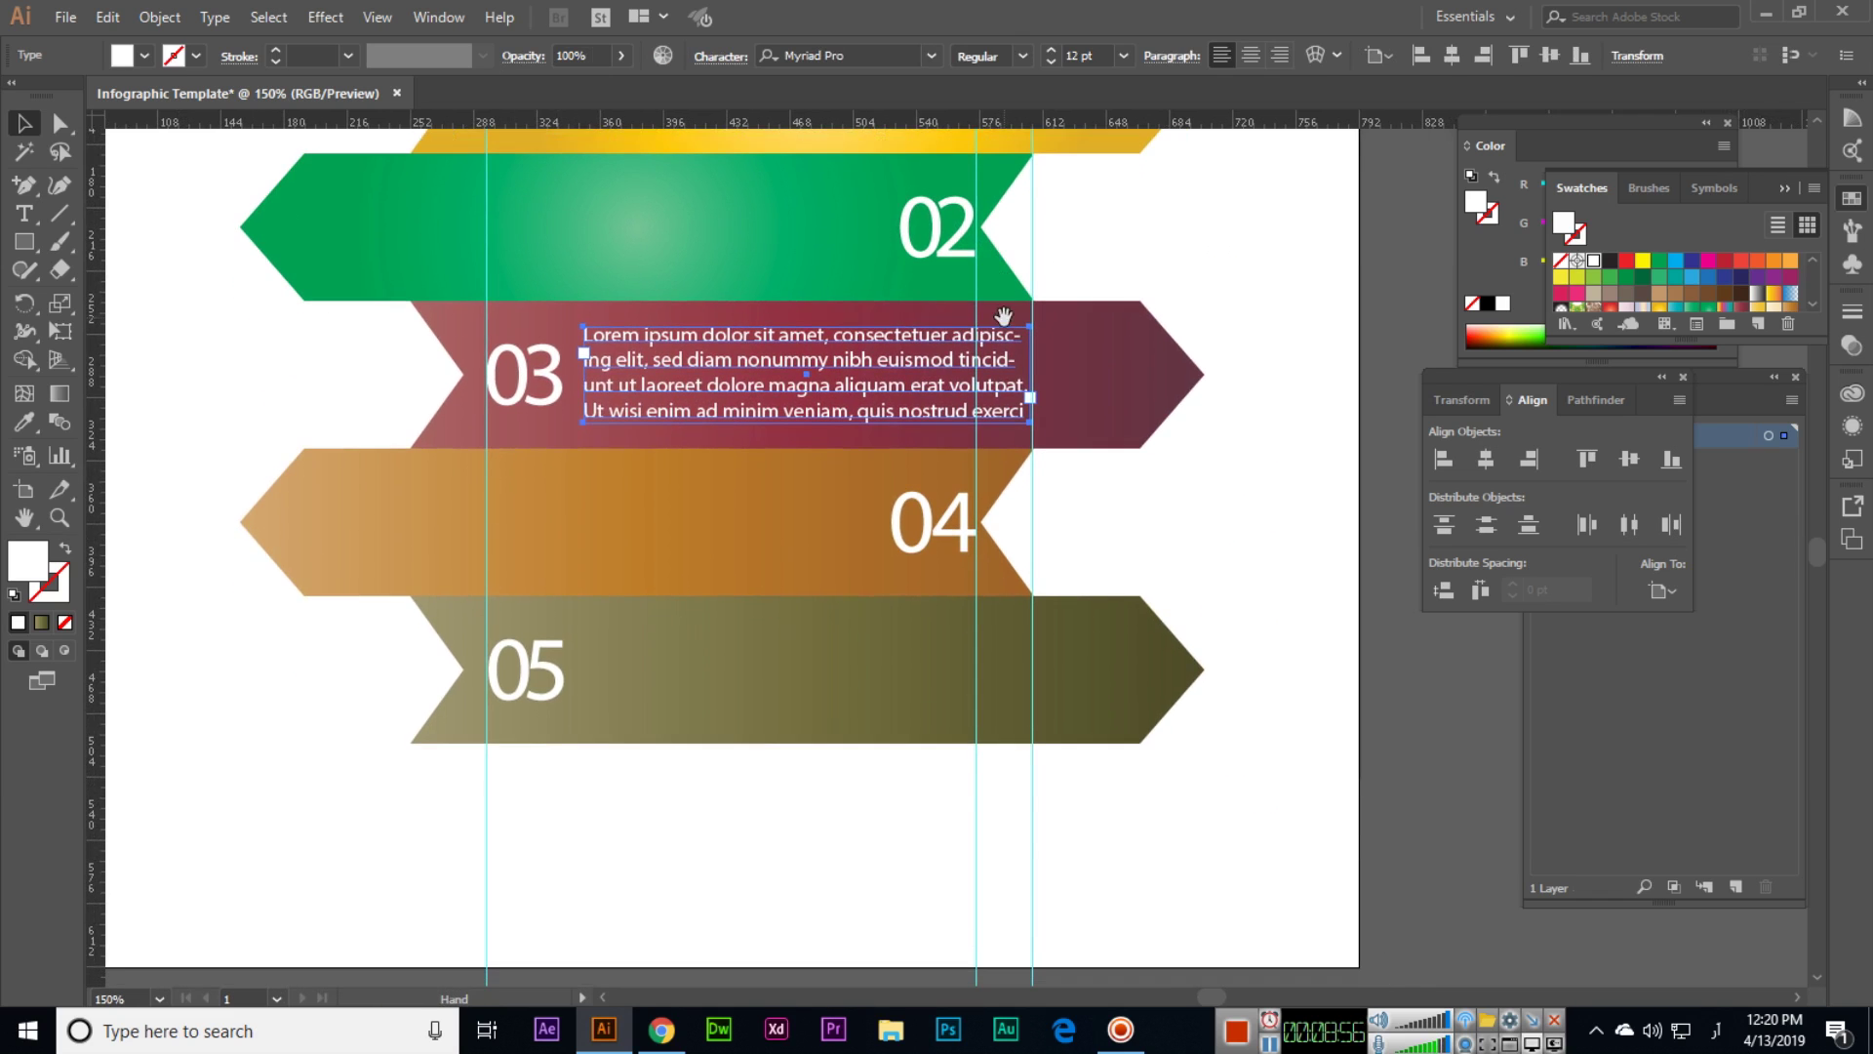
left_click_drag(771, 373, 779, 667)
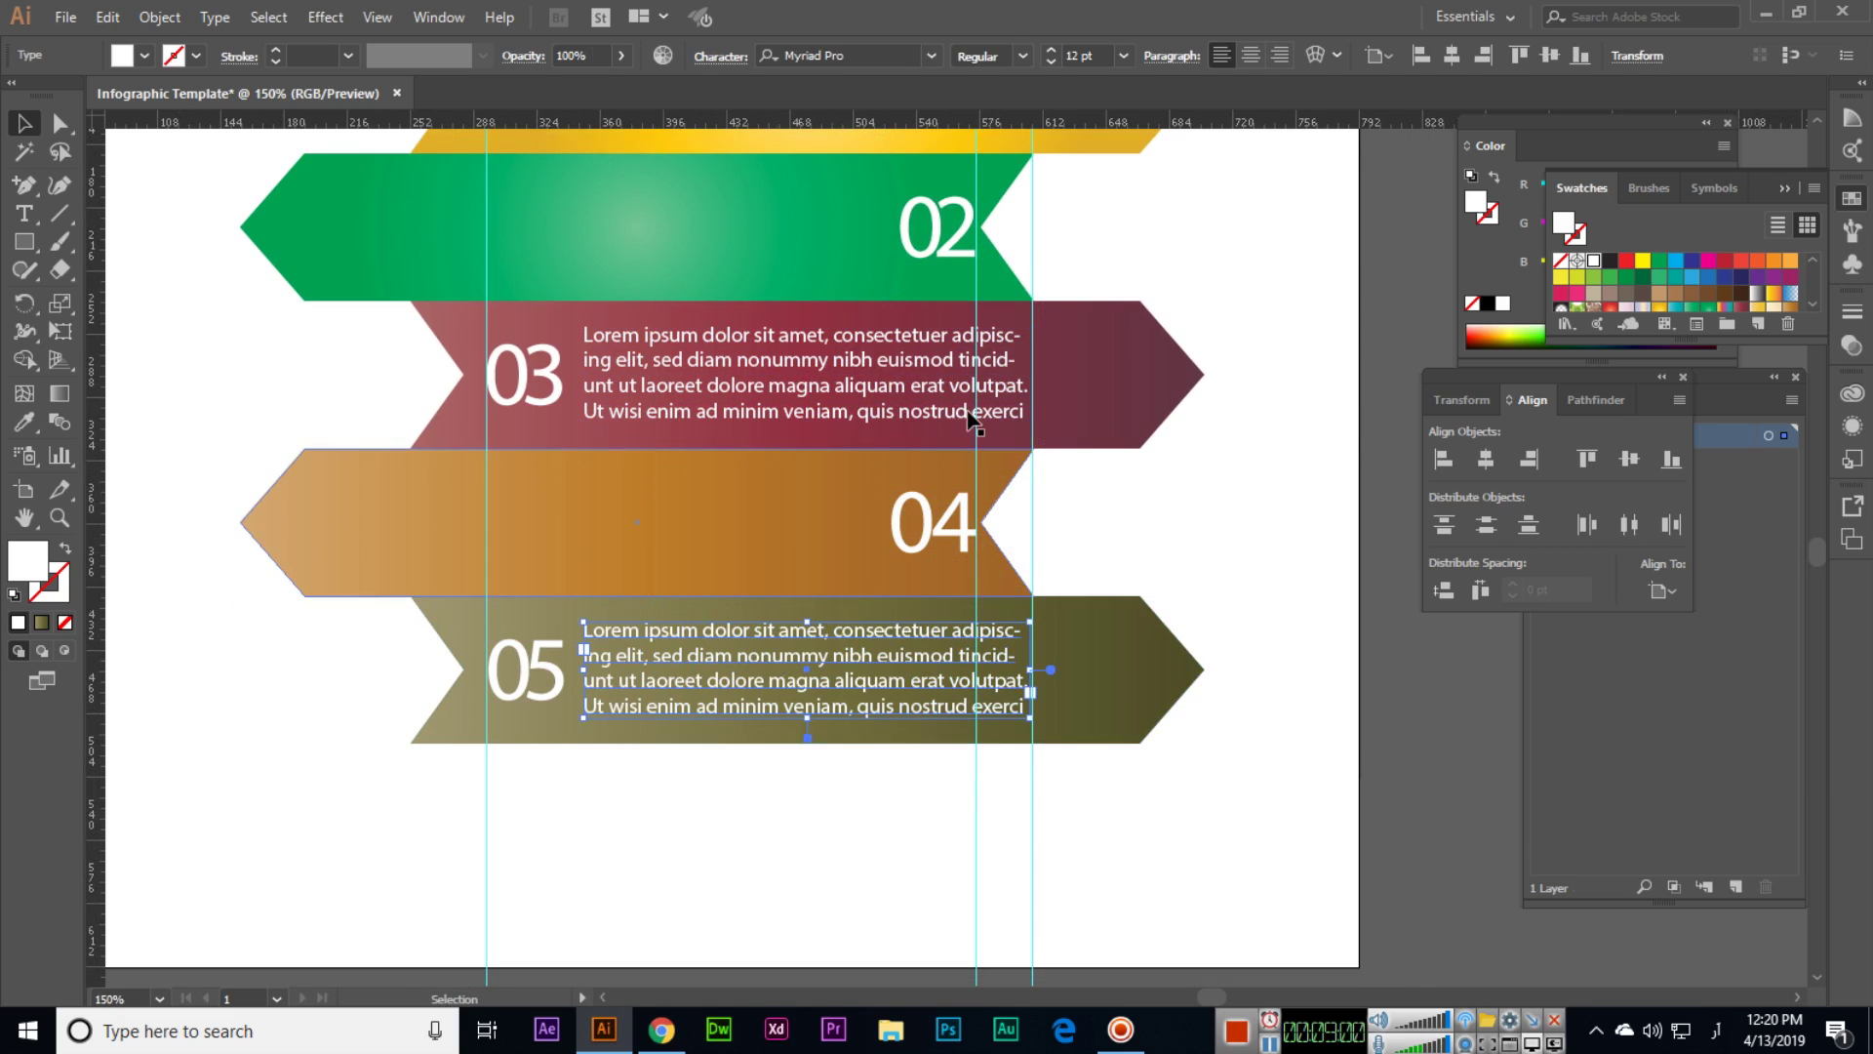
left_click_drag(948, 359, 1049, 576)
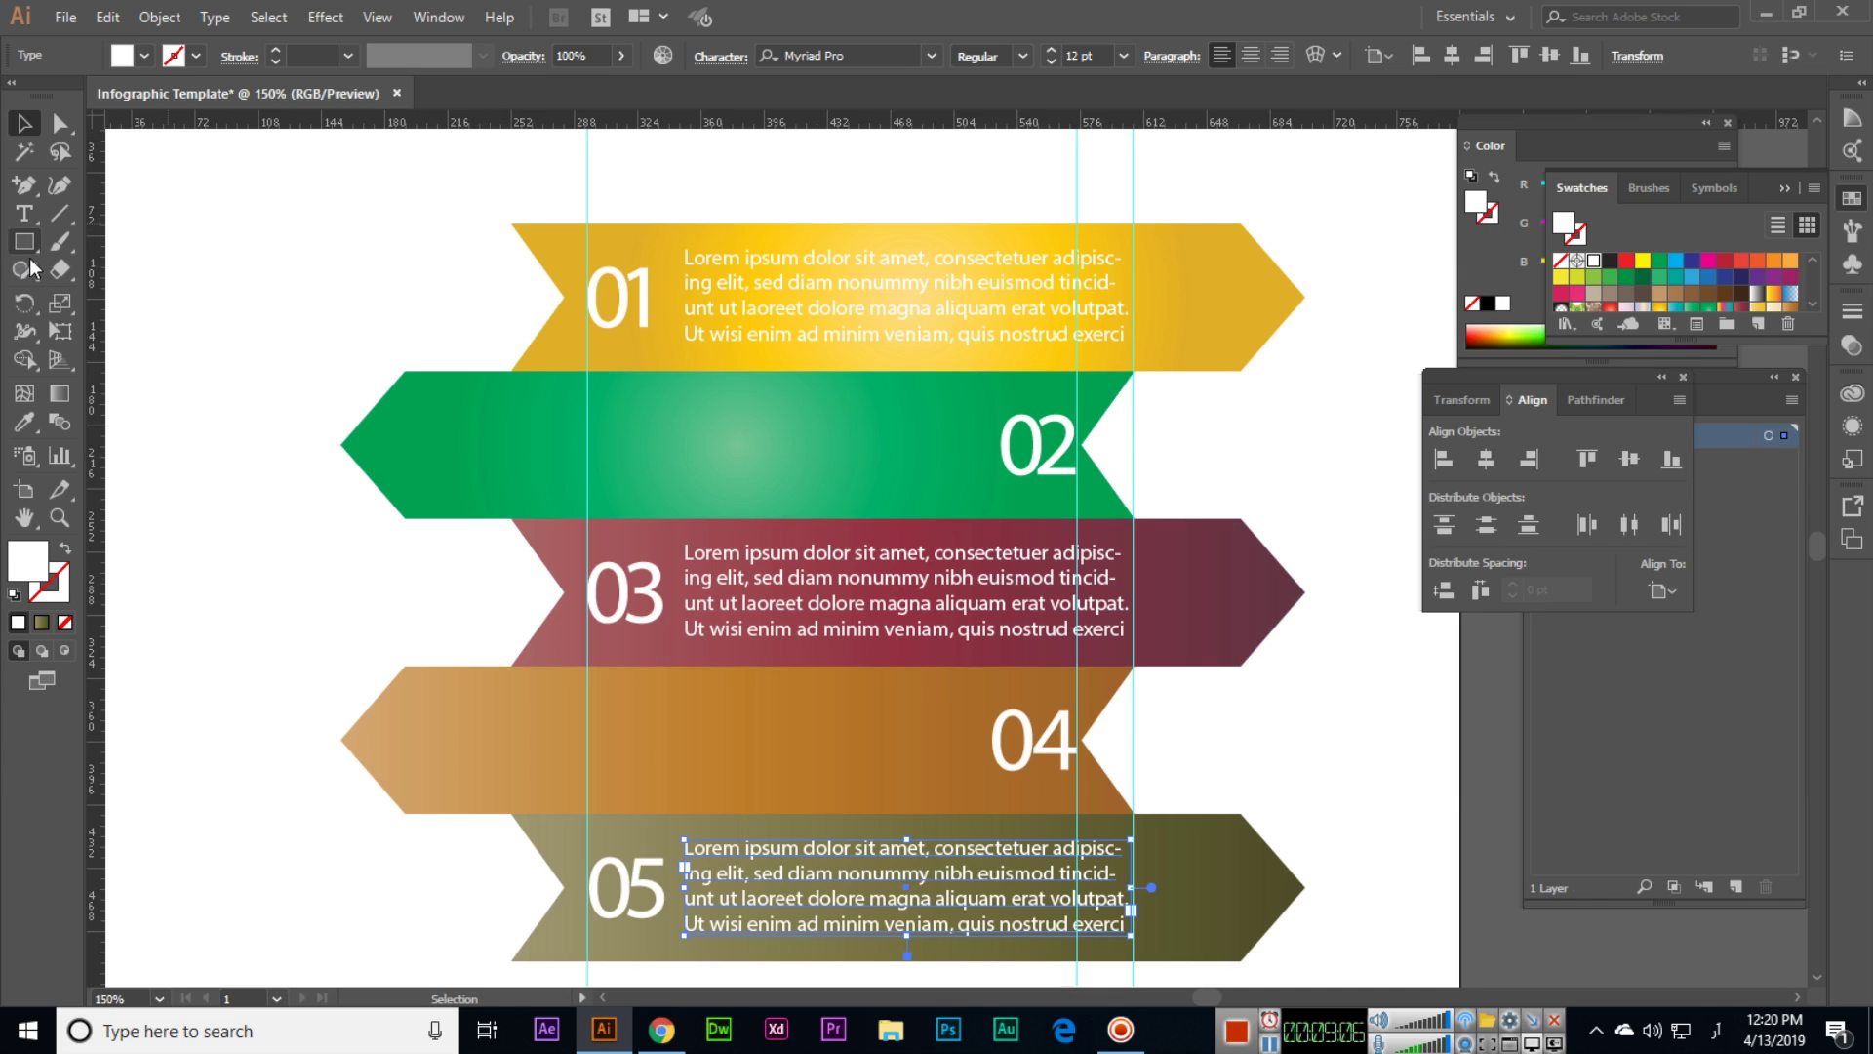
- Add a left-side guide and copy the text into bands 02 and 04, left of their numbers
left_click_drag(102, 363, 511, 374)
left_click_drag(749, 576, 599, 449)
scroll(722, 374, "down", 2)
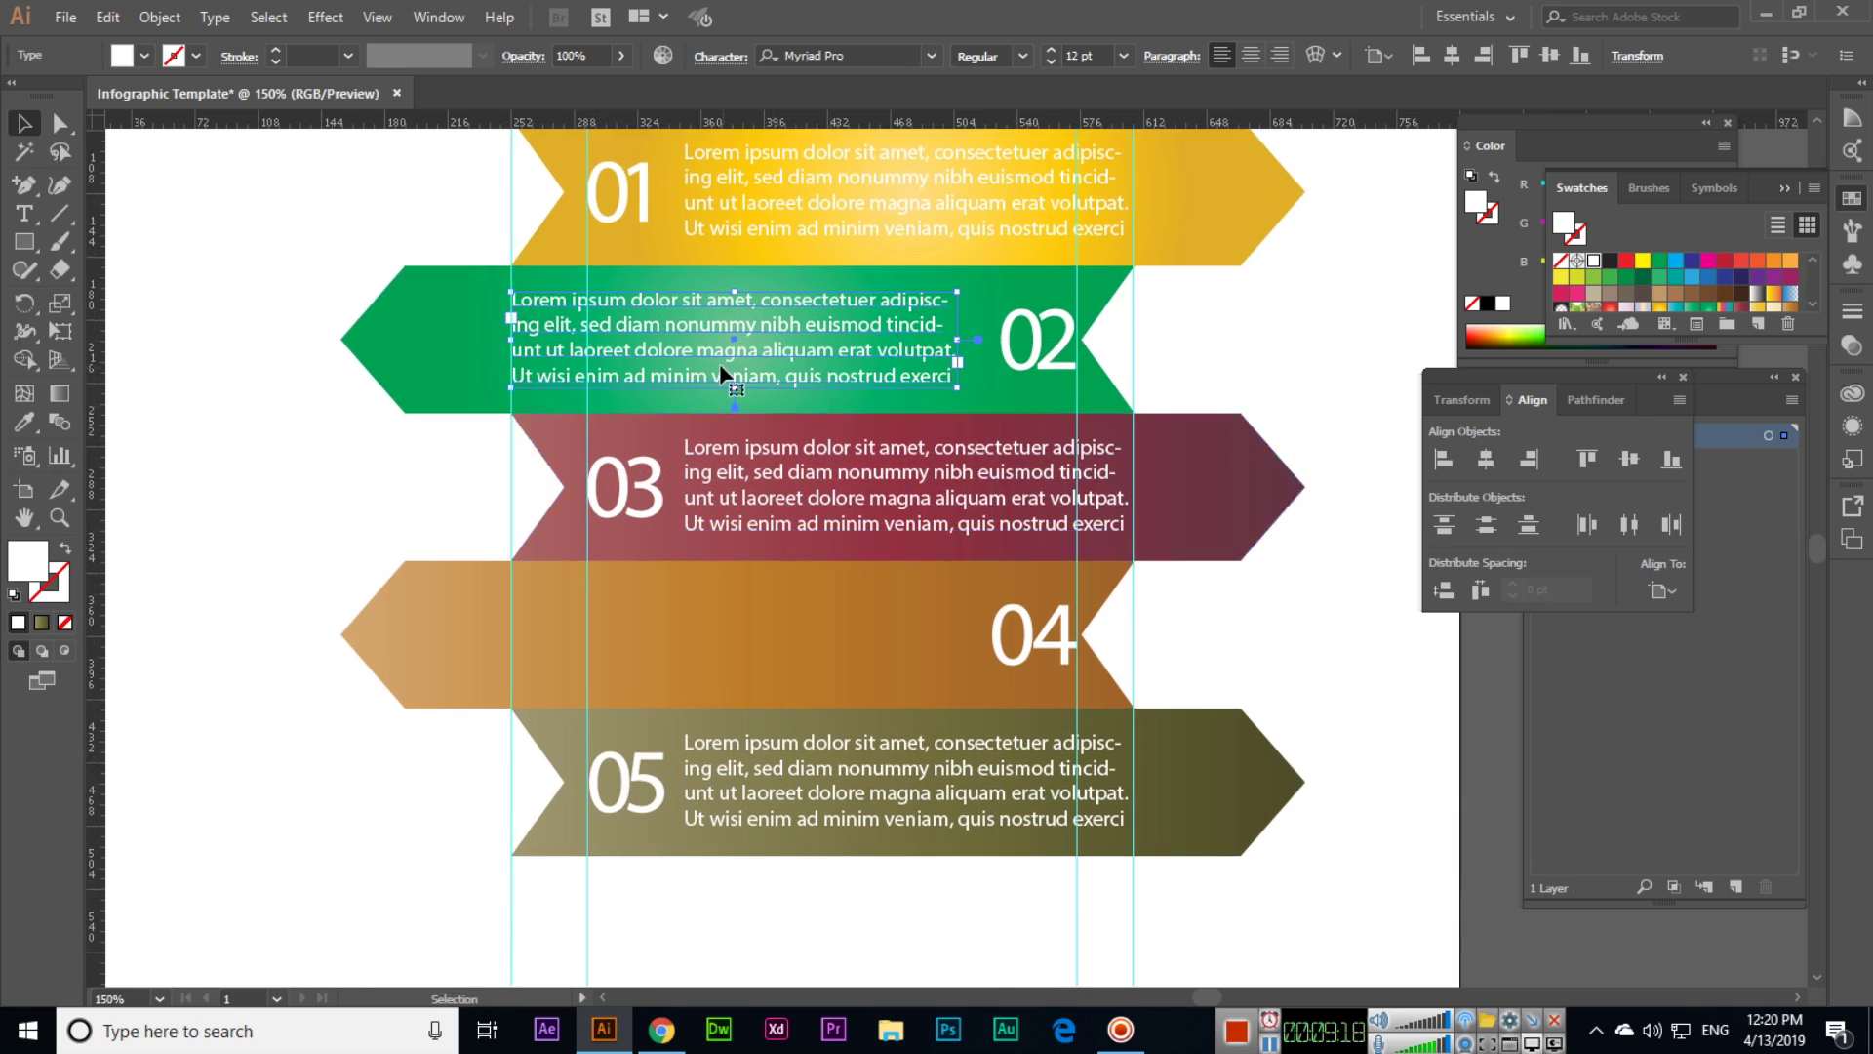
left_click_drag(720, 372, 723, 655)
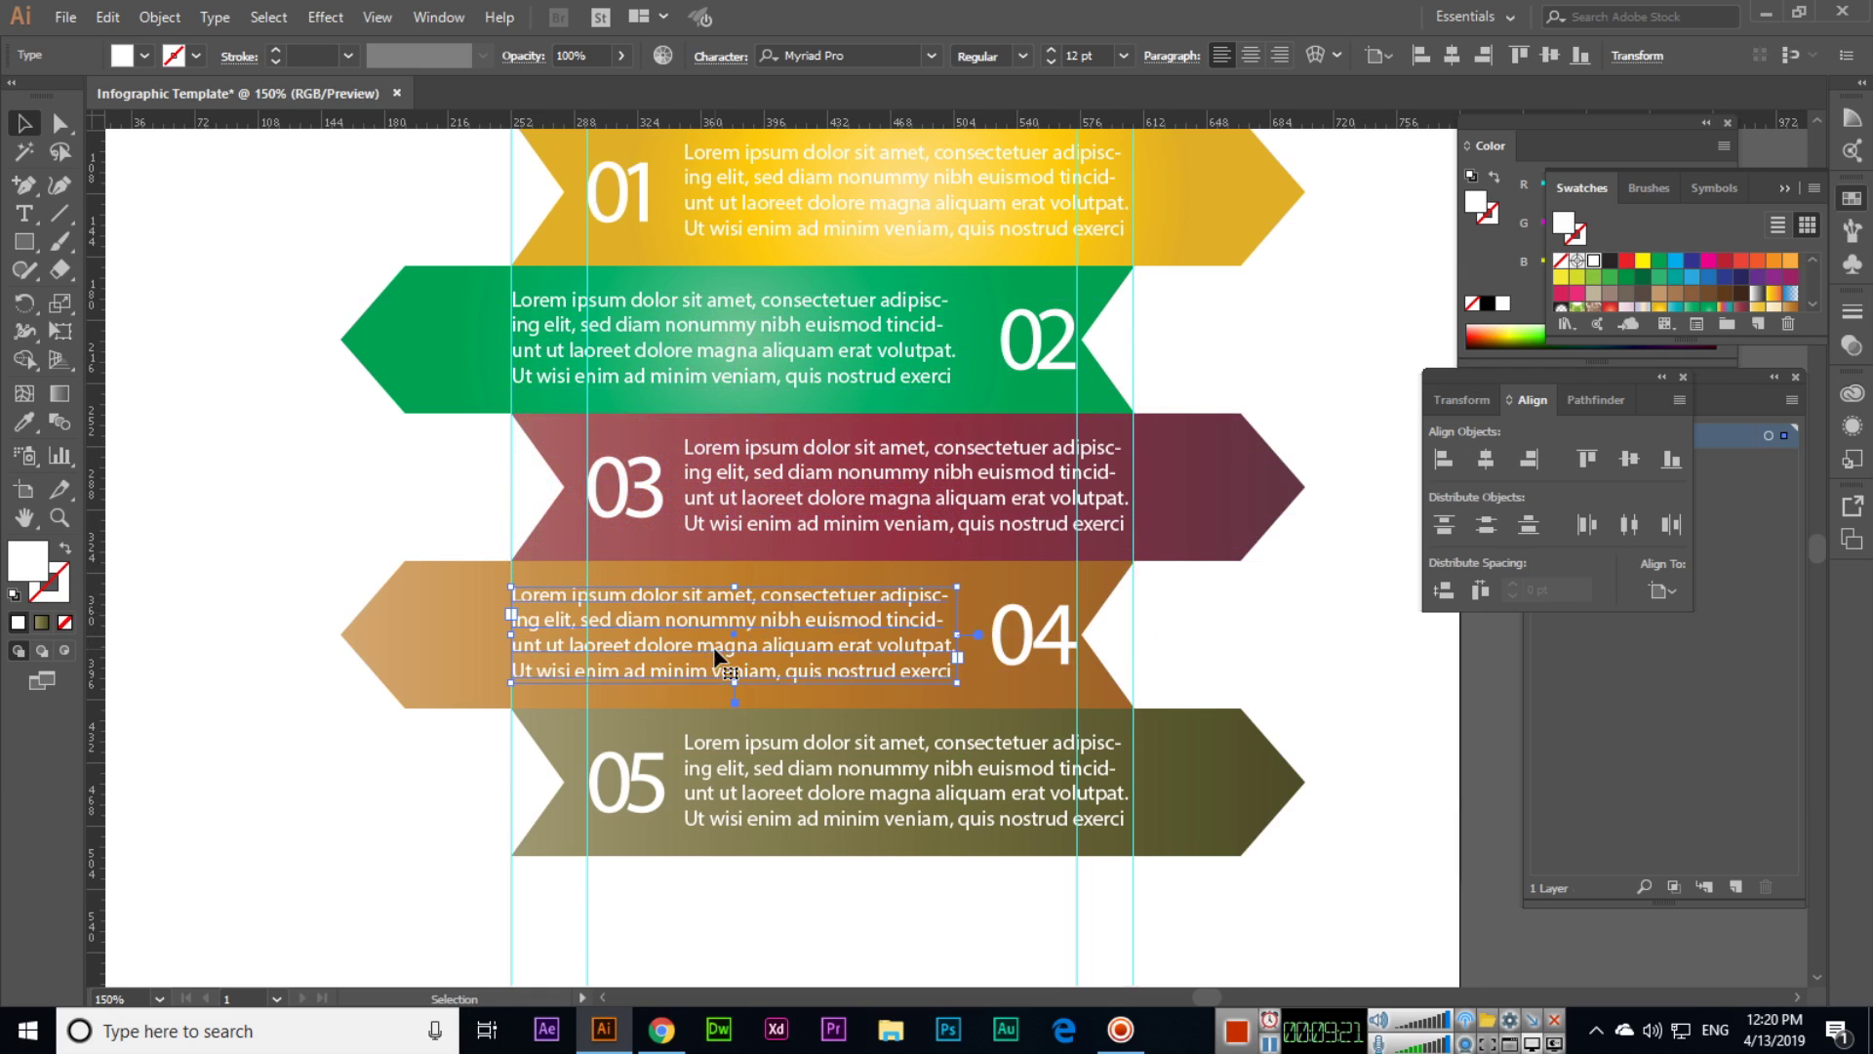
left_click(1371, 369)
key("ctrl+minus")
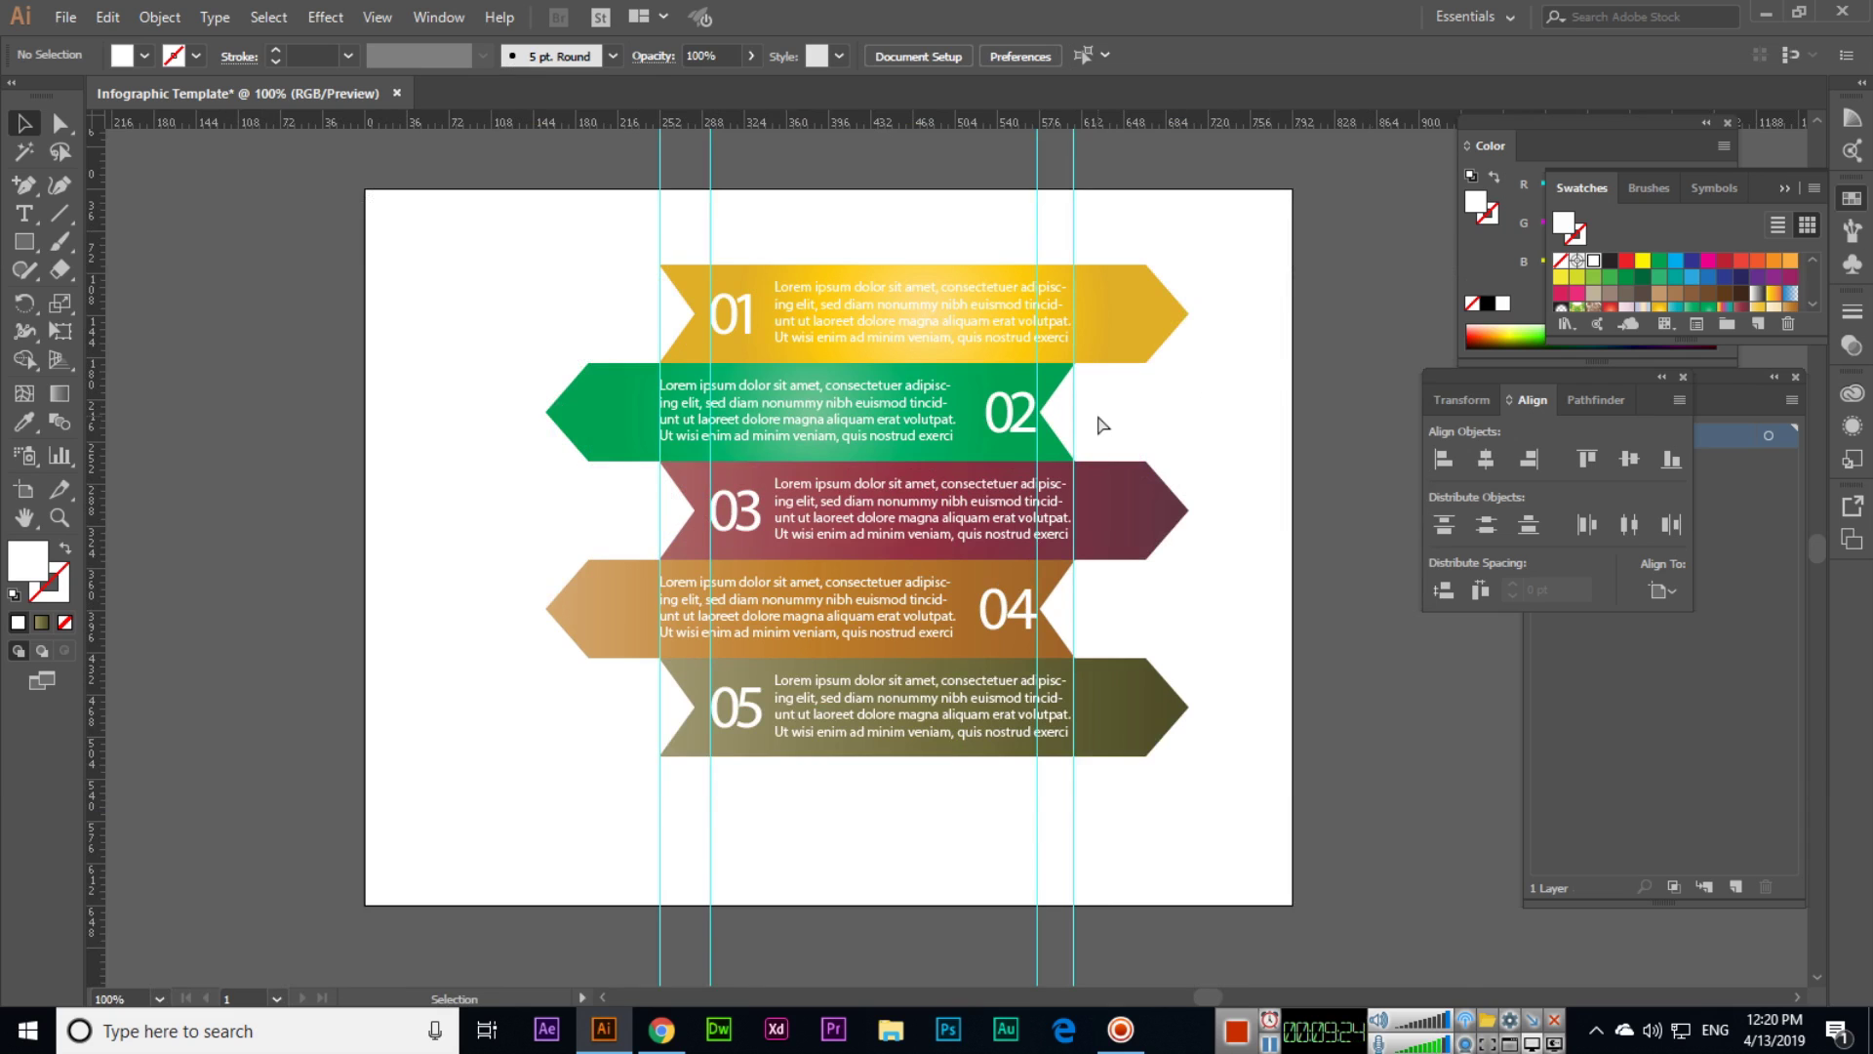
- Open the Web Buttons and Bars symbol library from the Symbols panel
key("ctrl+plus")
left_click_drag(1191, 351, 1149, 409)
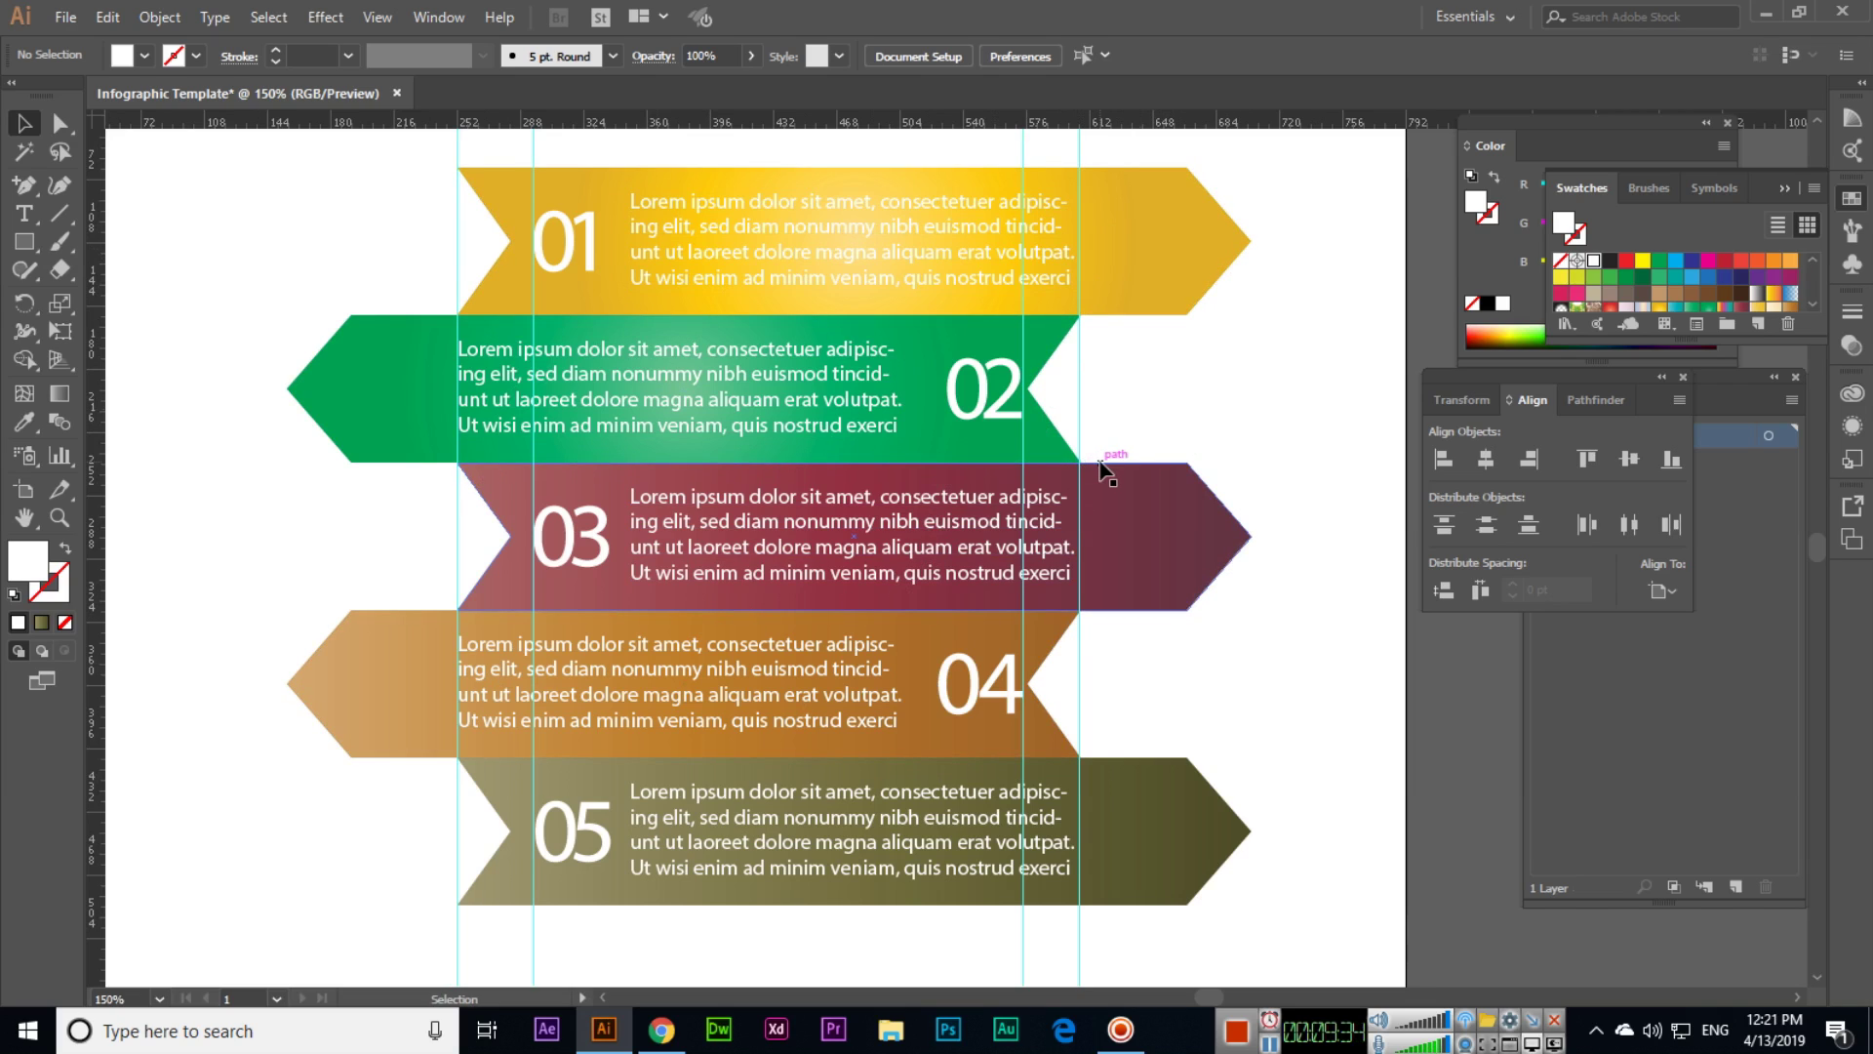
left_click(453, 21)
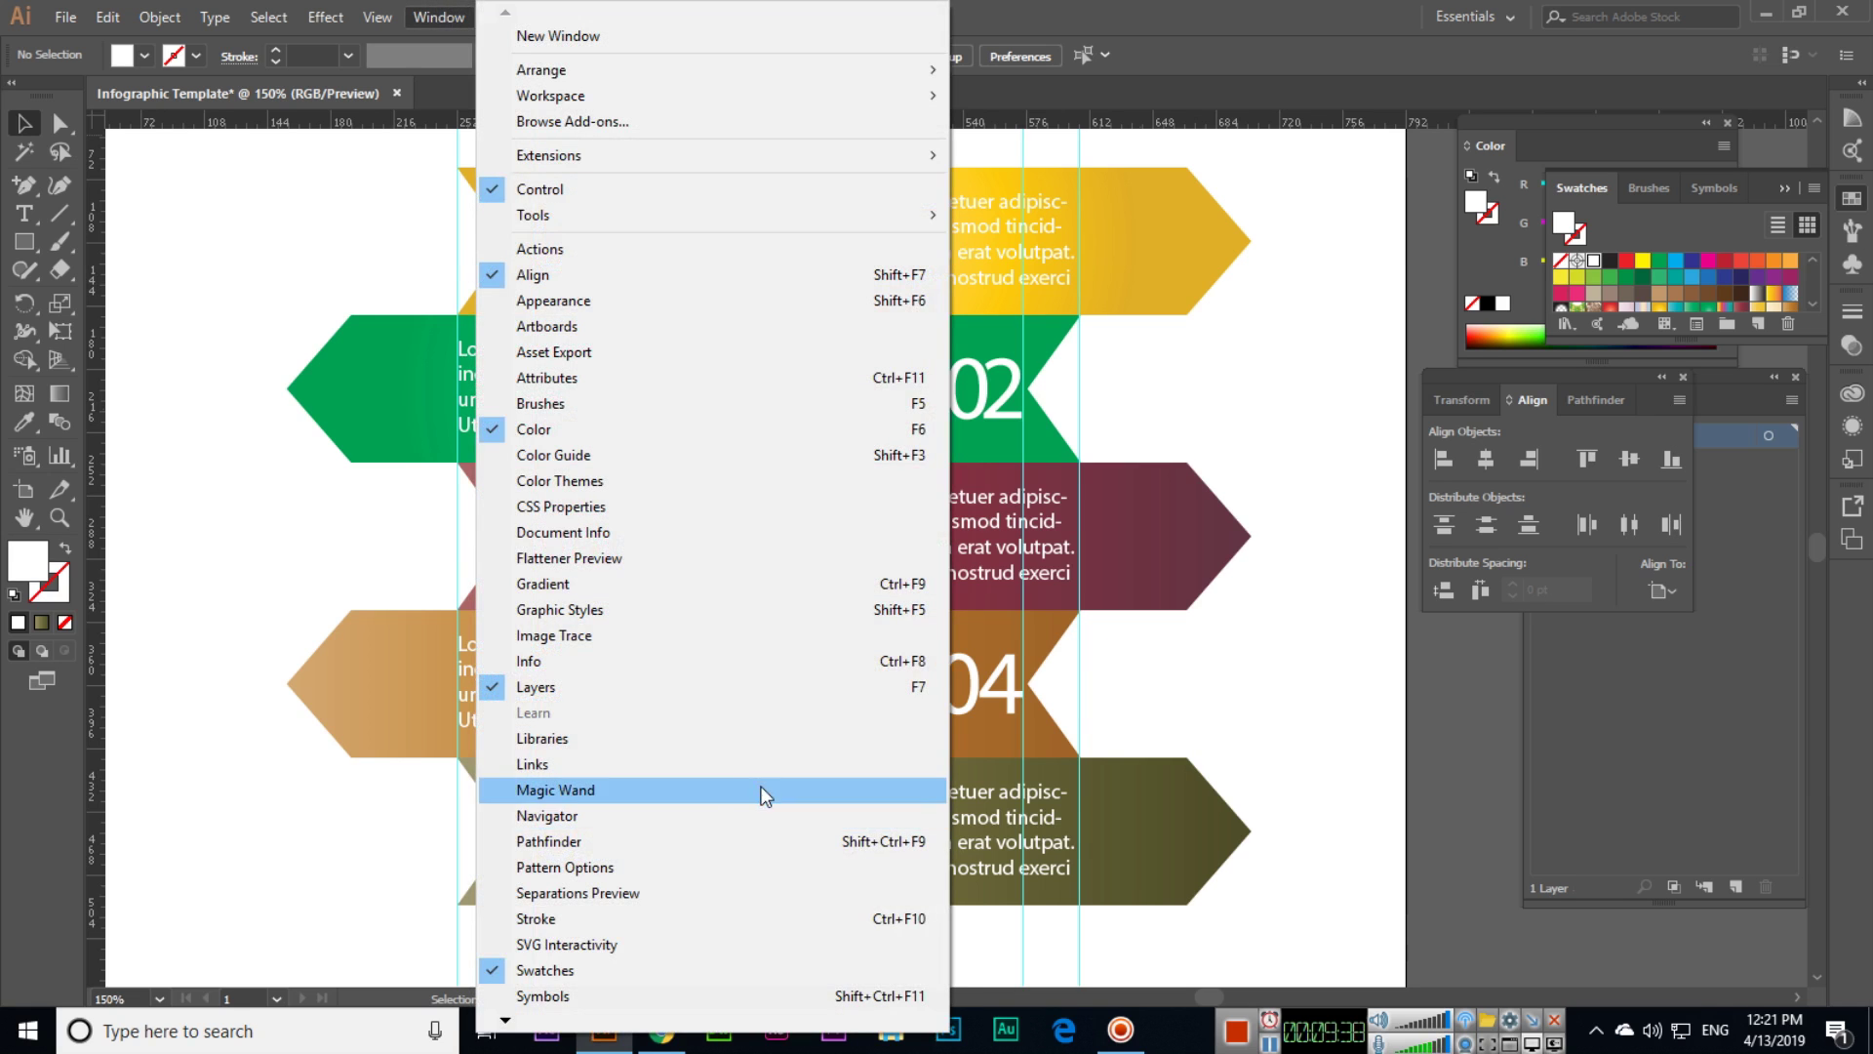
left_click(677, 990)
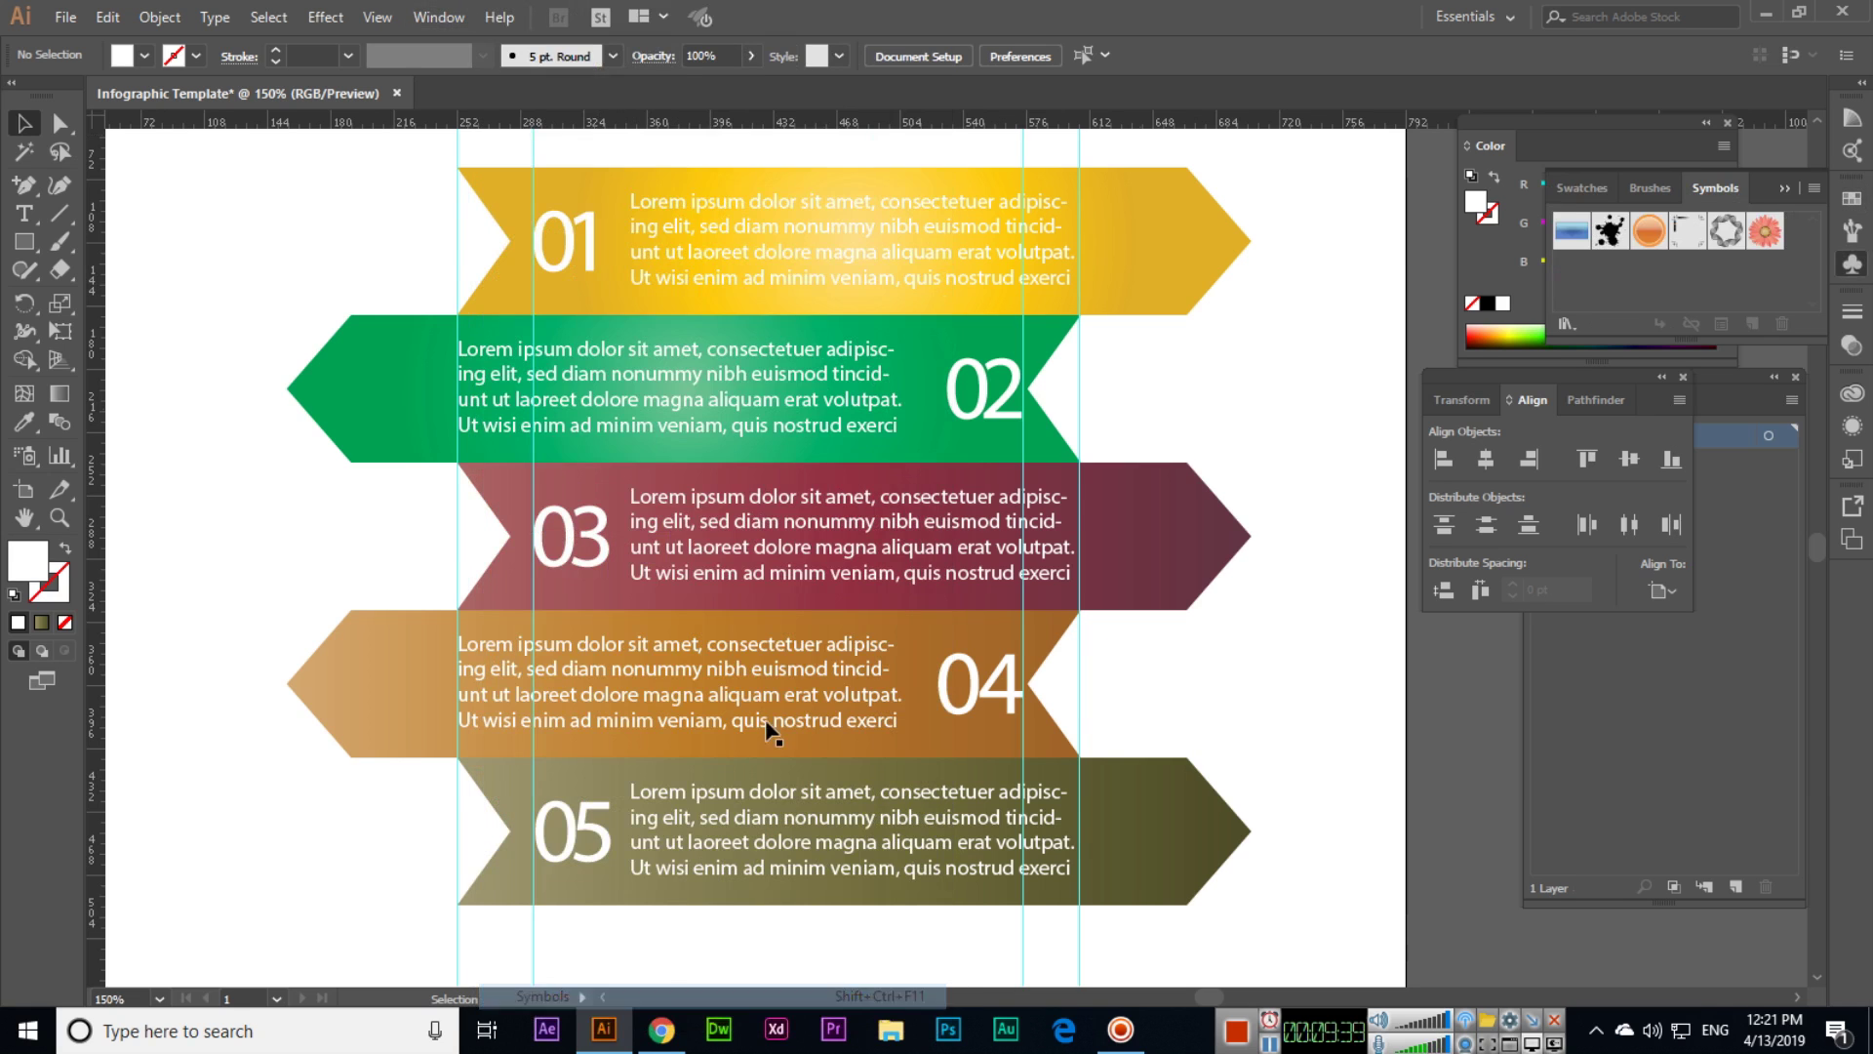
left_click(1814, 188)
mouse_move(1656, 666)
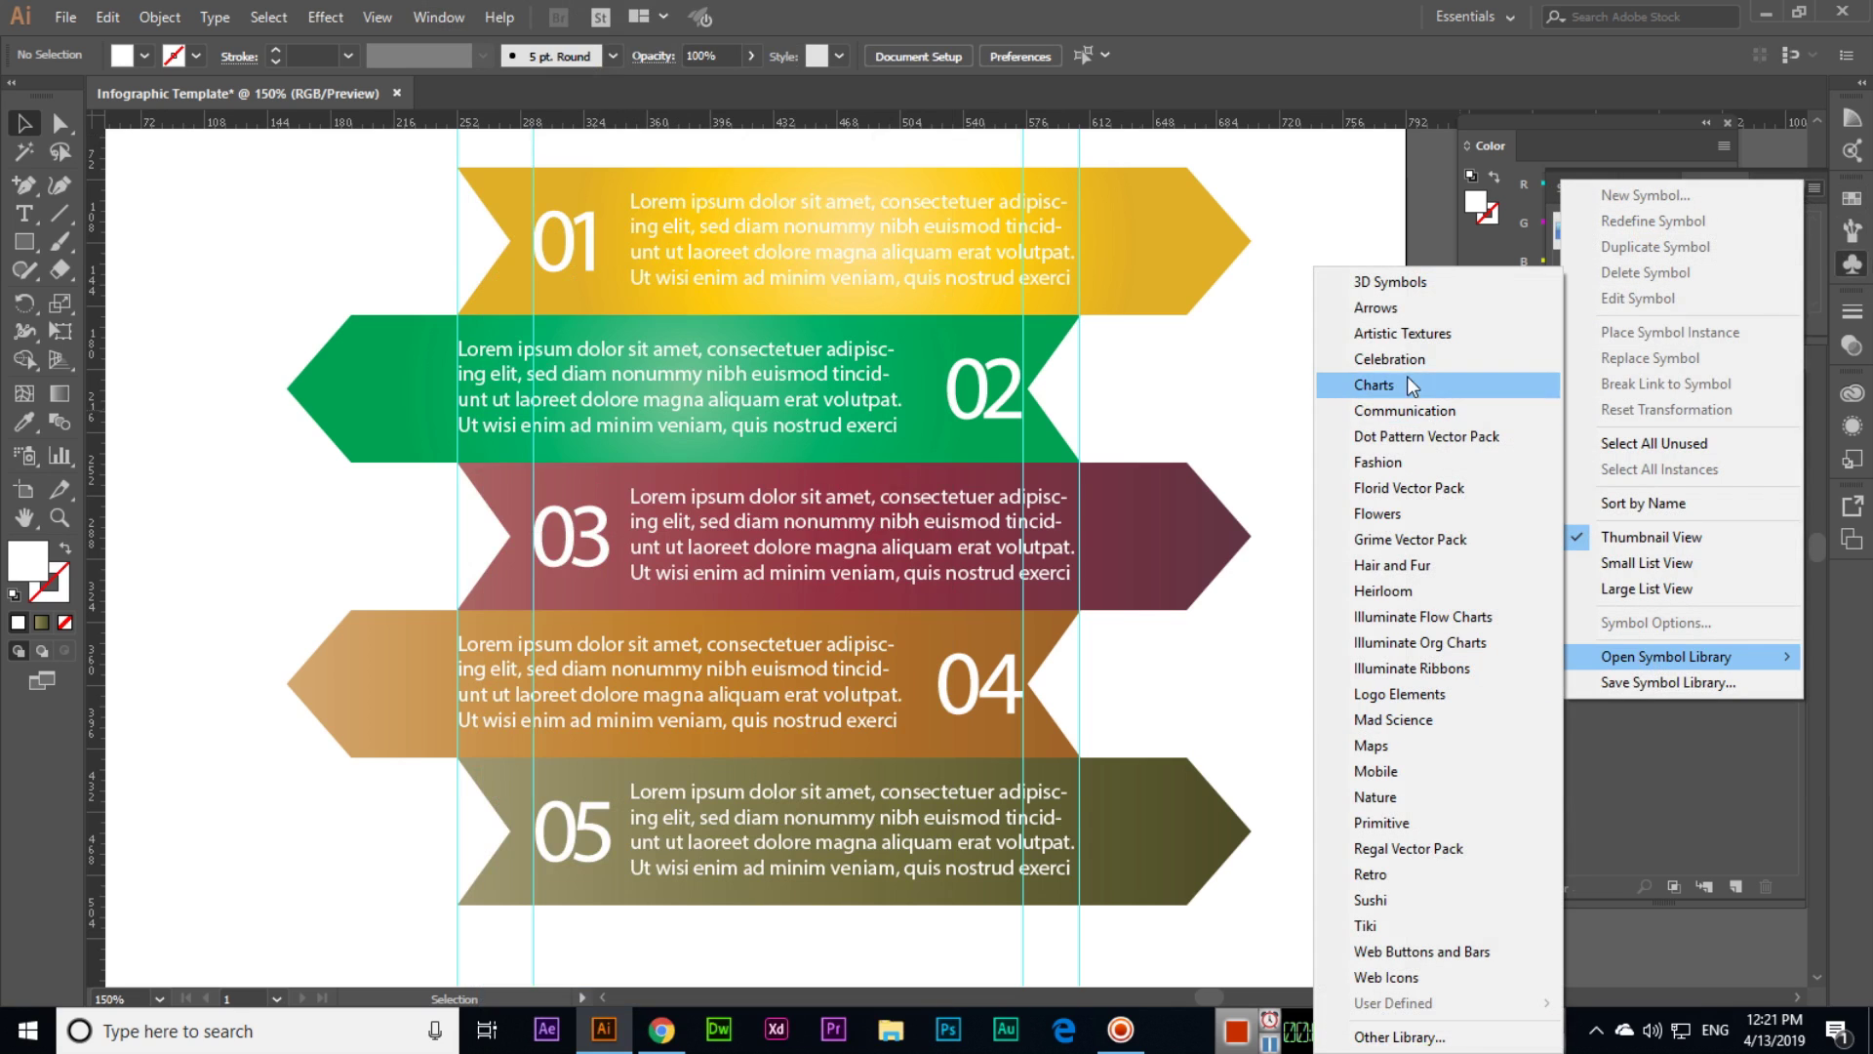
left_click(1448, 952)
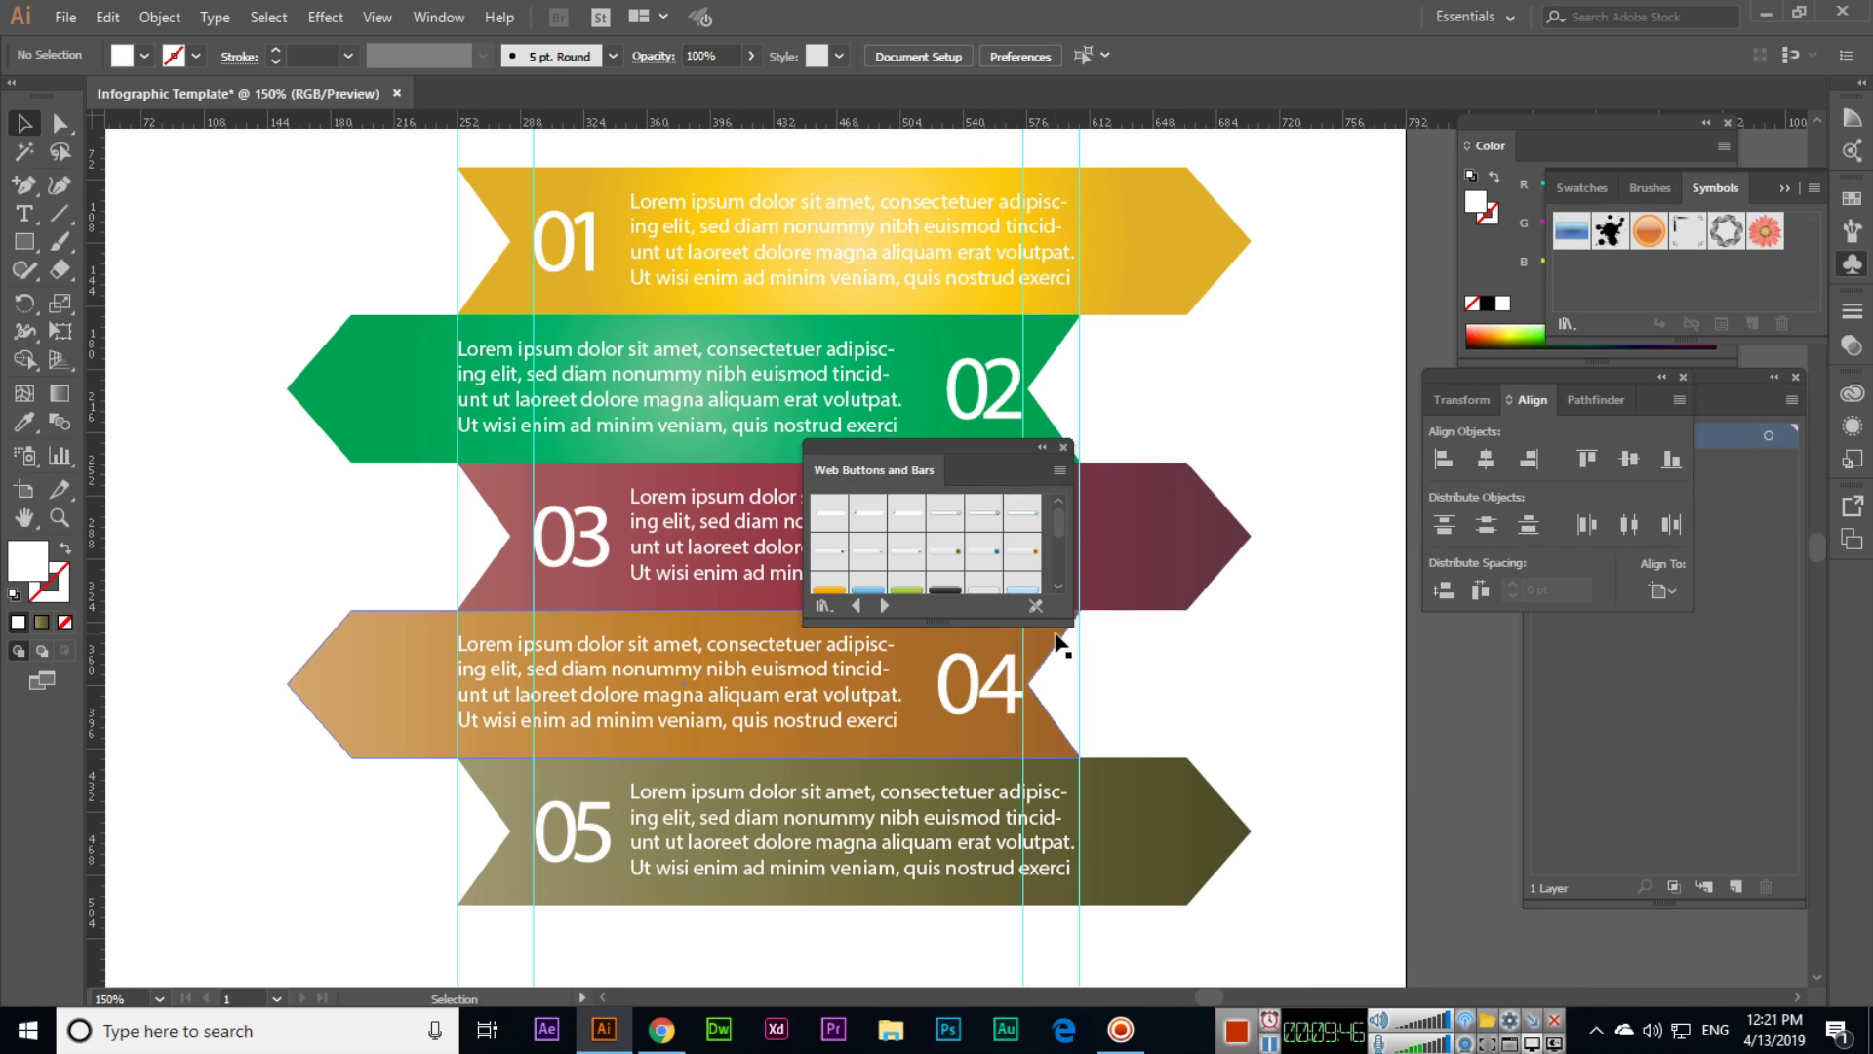
- Enlarge the library panel and move it off the banners to browse more icons
left_click_drag(1061, 628, 1182, 867)
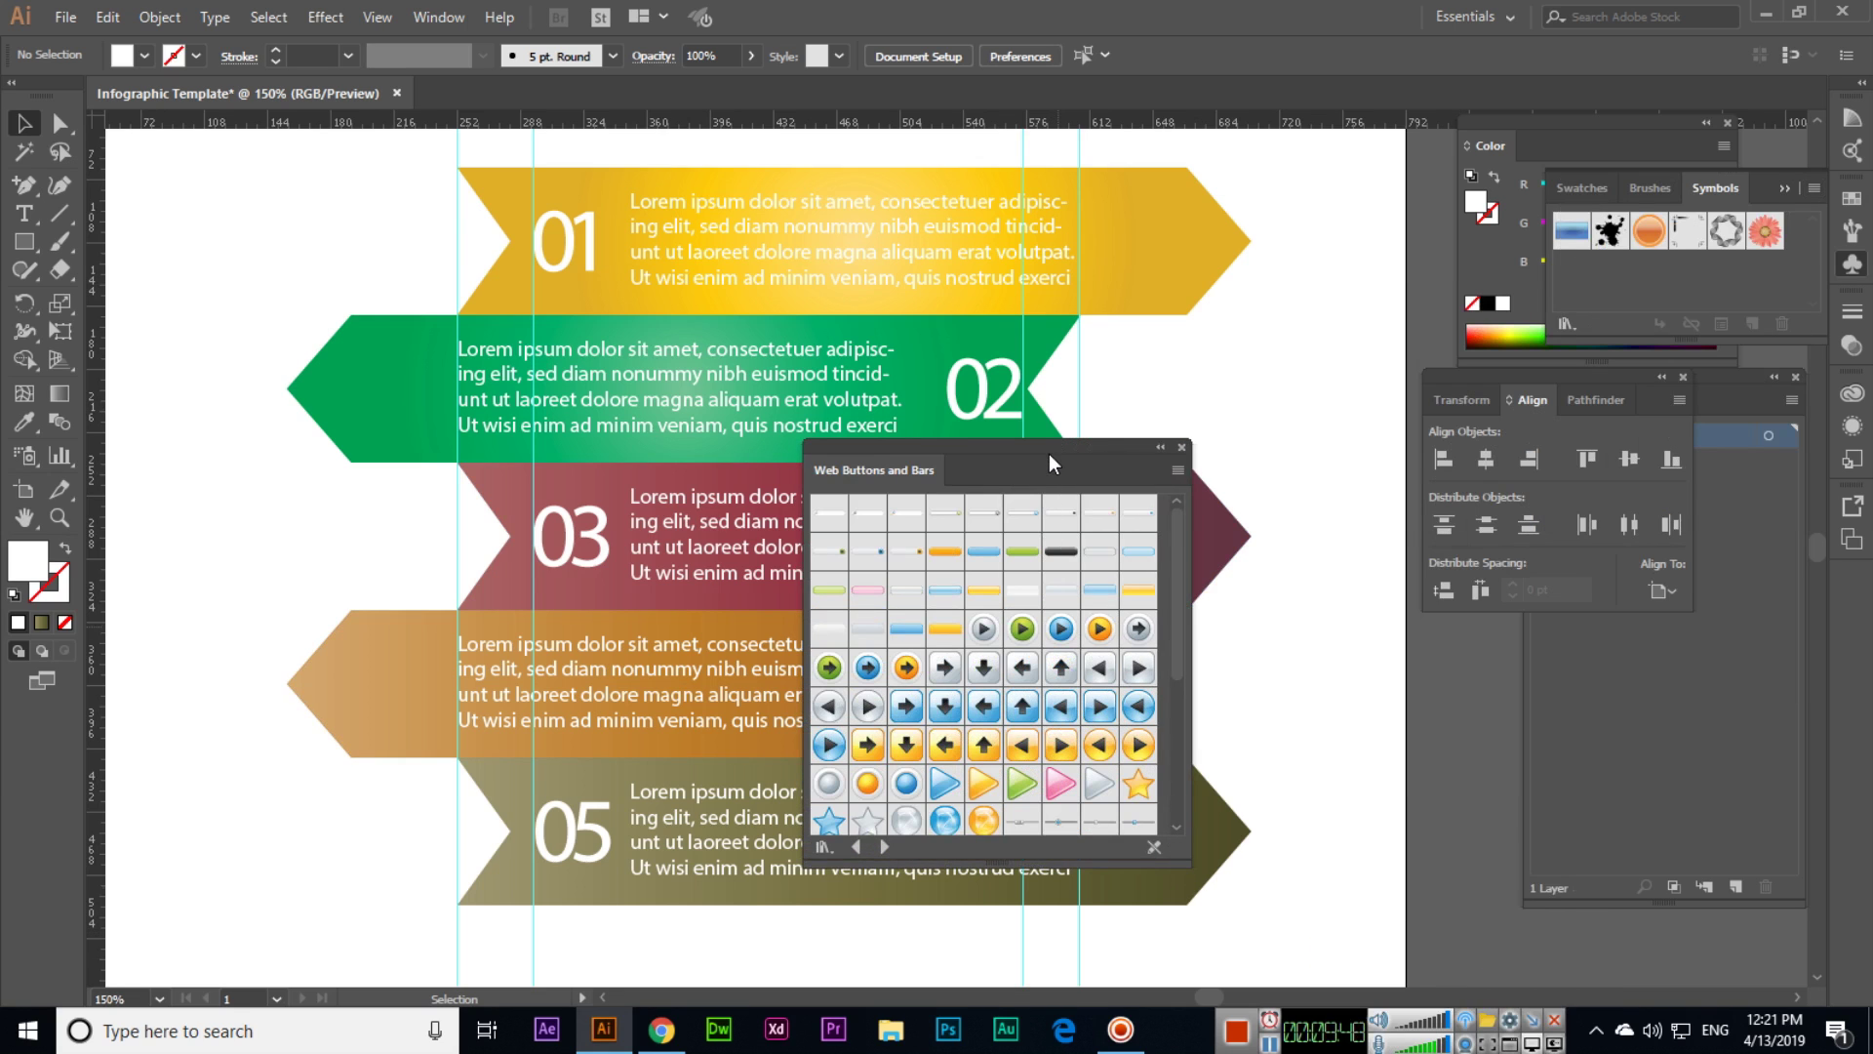
left_click_drag(1097, 455, 1560, 562)
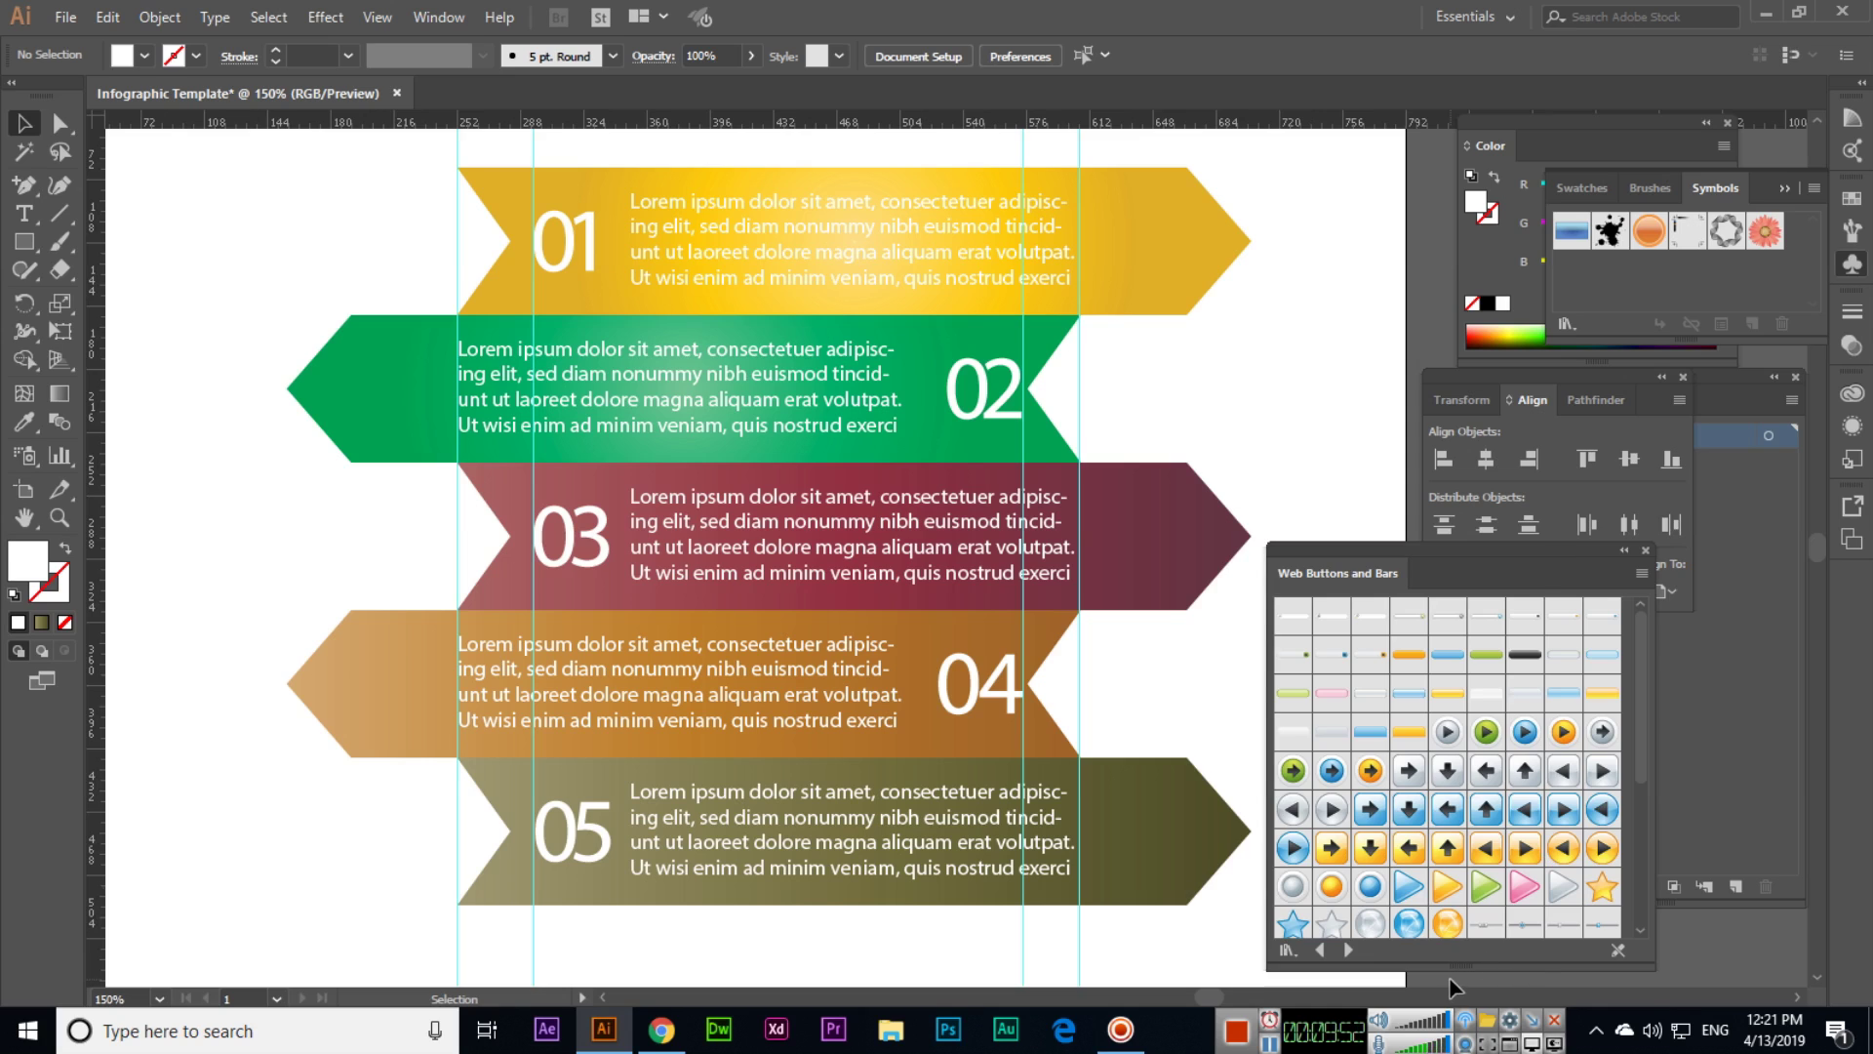
left_click_drag(1457, 971, 1457, 1020)
scroll(1506, 831, "down", 3)
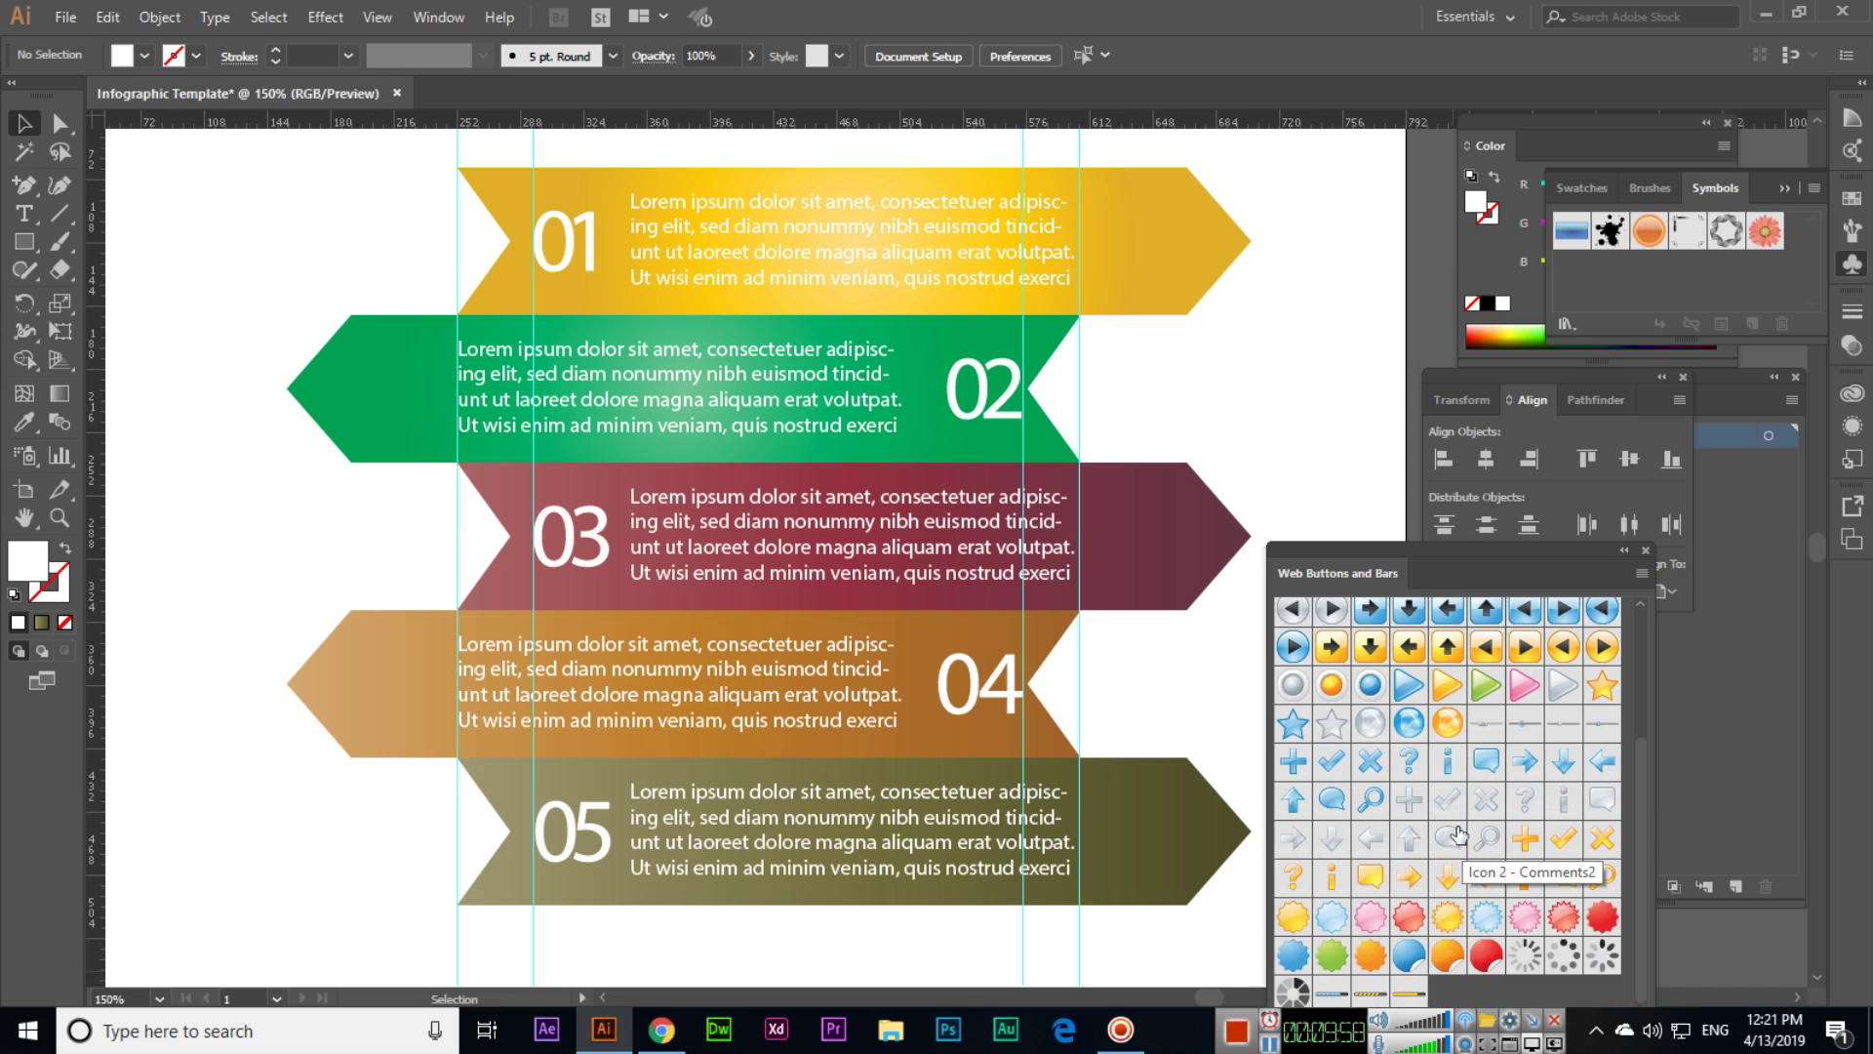
- Place the magnifier icon on the 01 banner and a speech bubble on the green 02 banner
left_click_drag(1294, 469, 1295, 471)
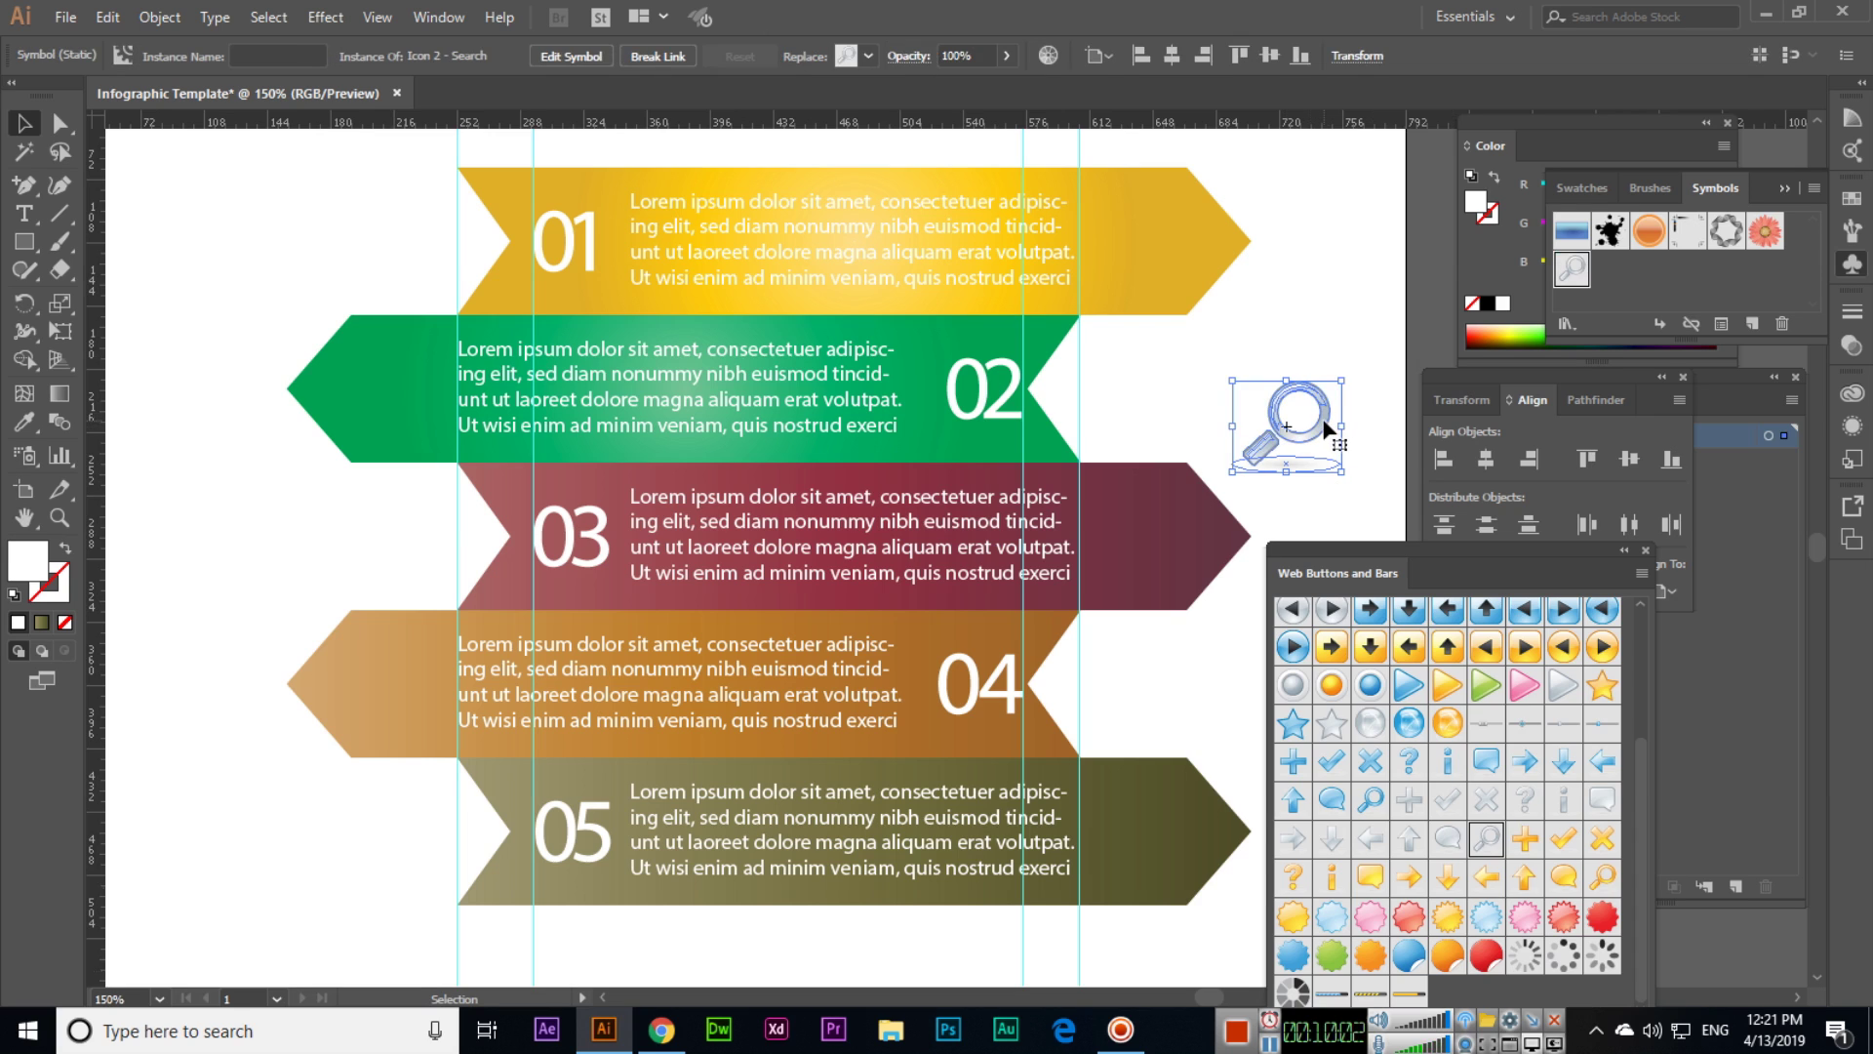
left_click_drag(1300, 390, 1181, 231)
left_click(1297, 337)
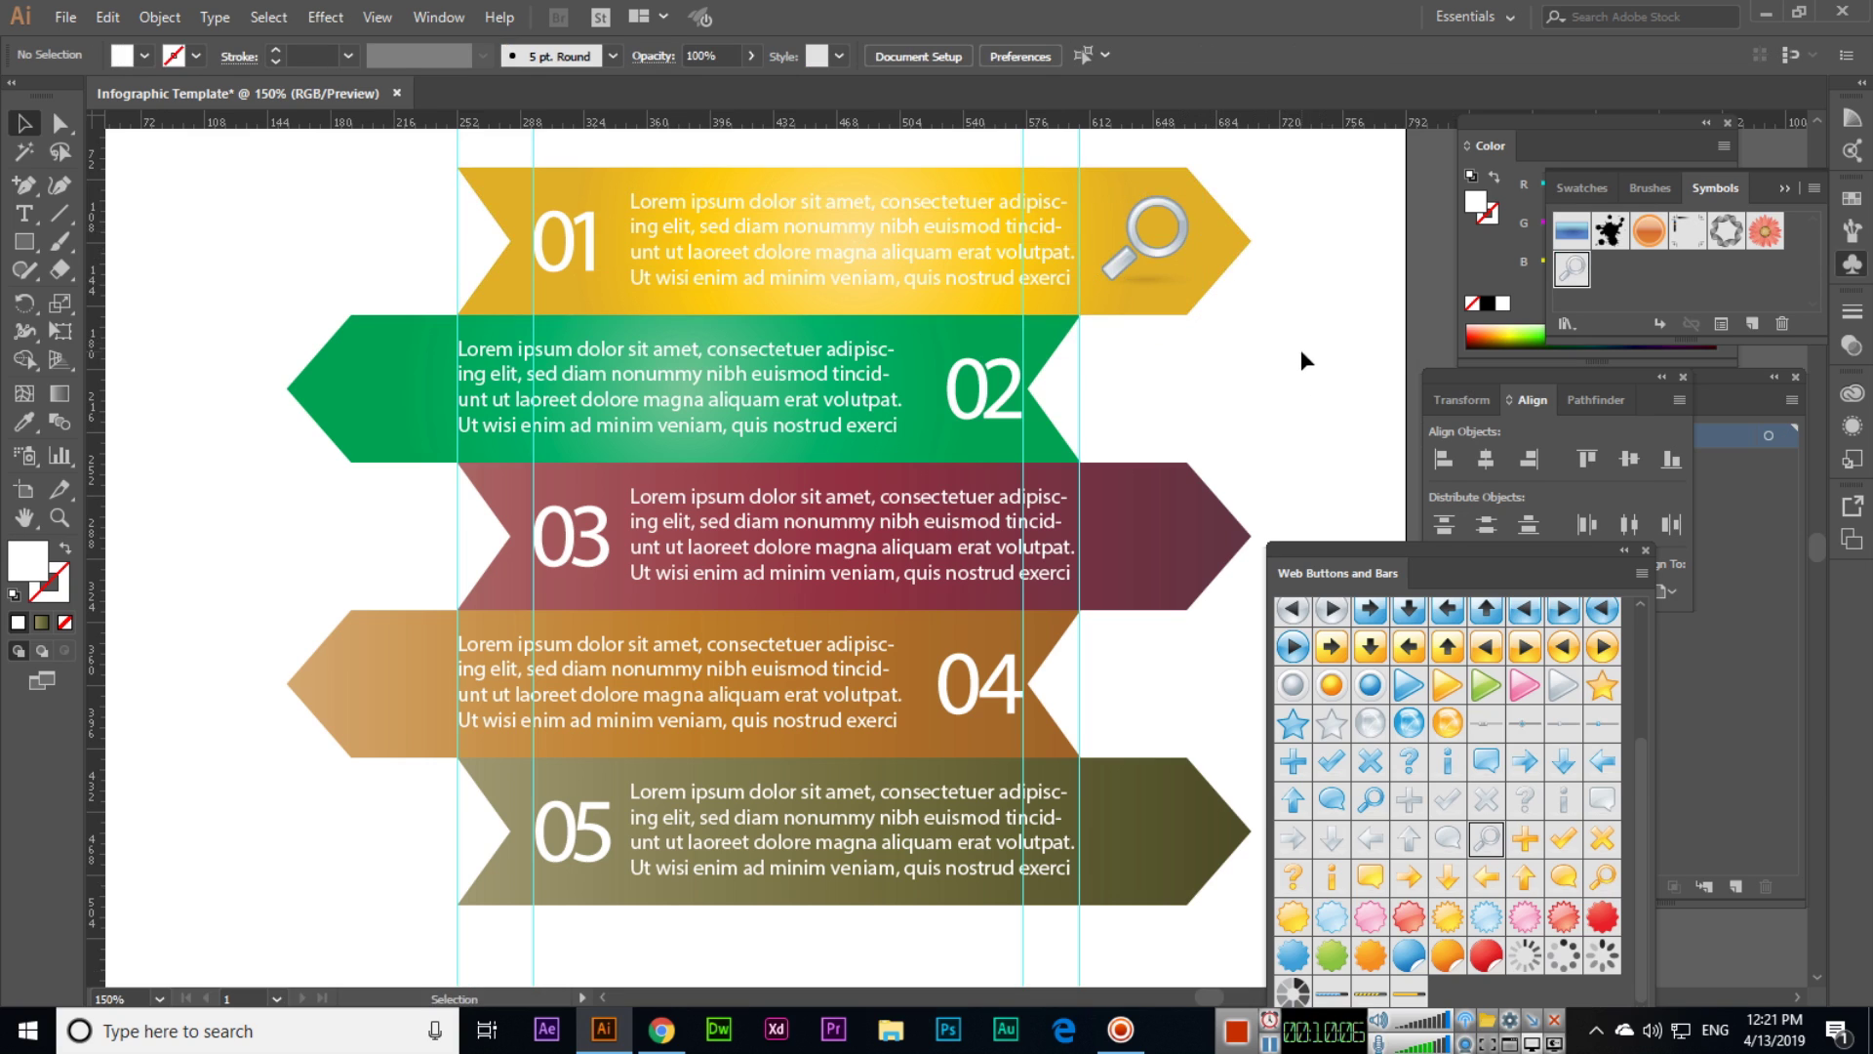
left_click_drag(1449, 847, 415, 377)
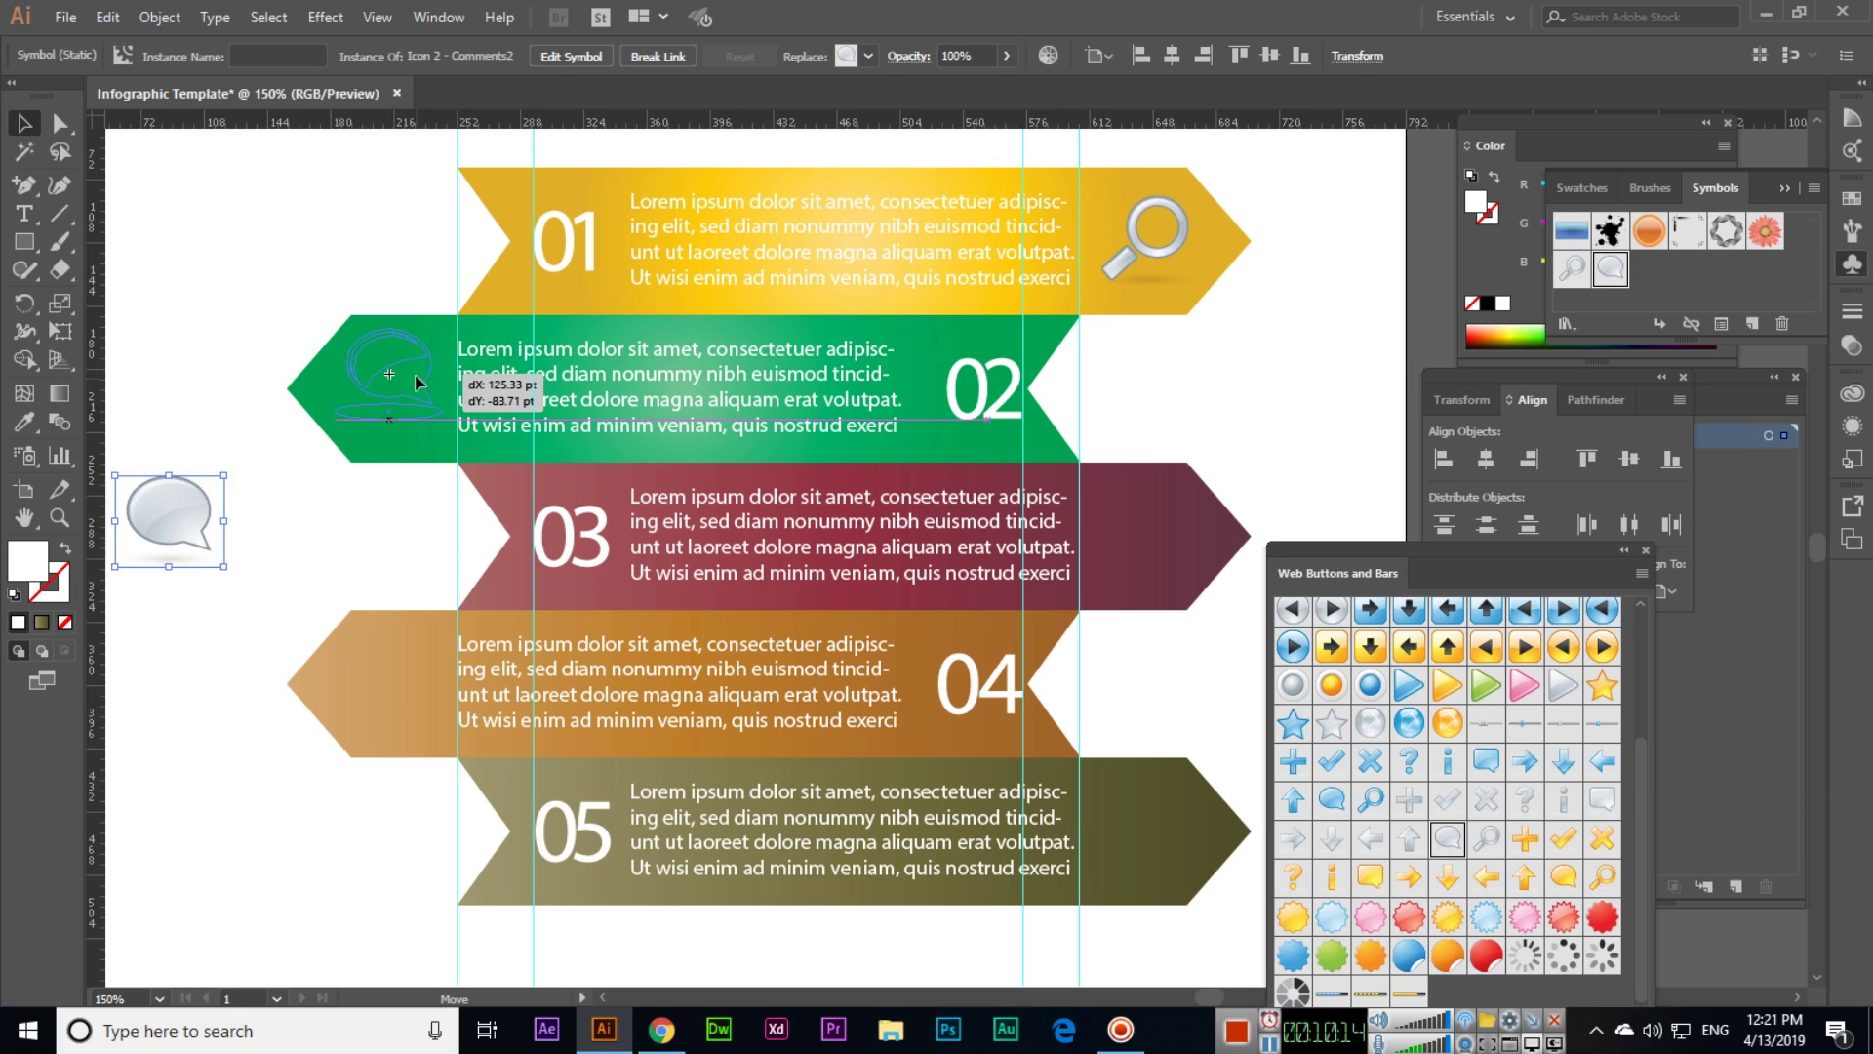
left_click_drag(419, 381, 418, 381)
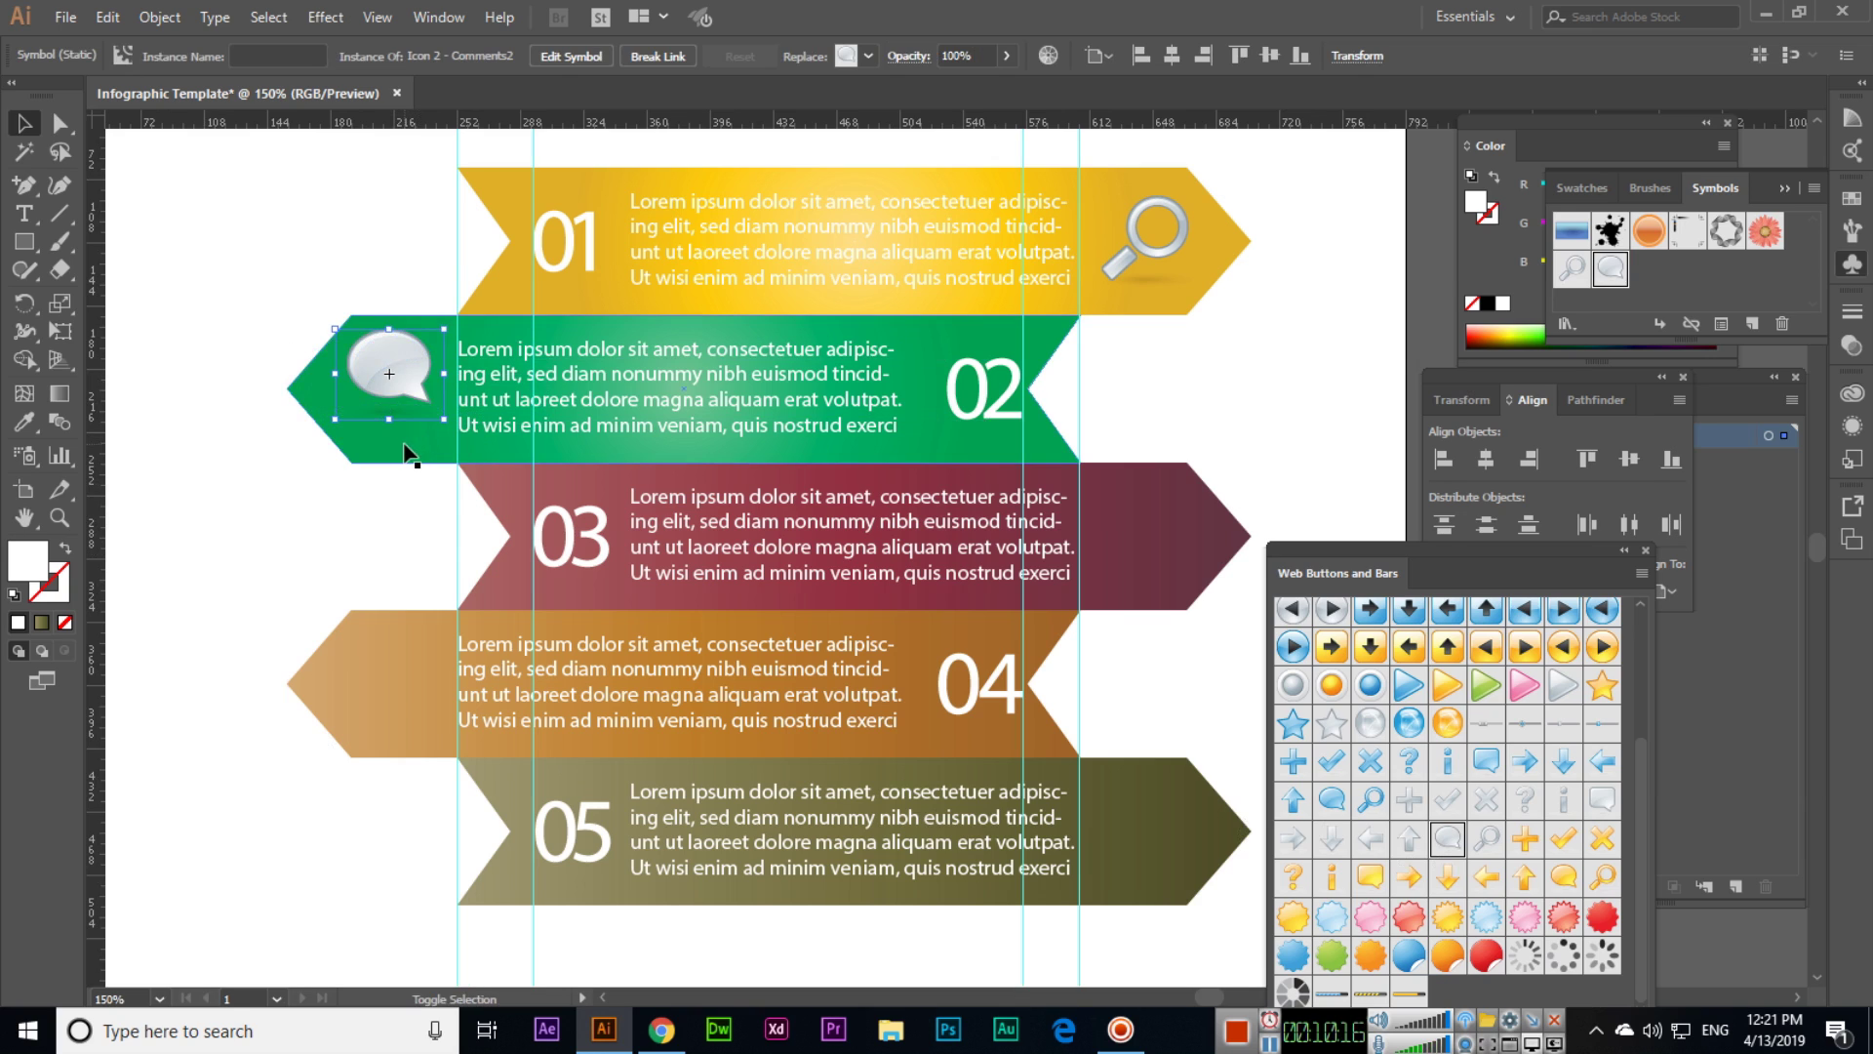
left_click(420, 450, "shift")
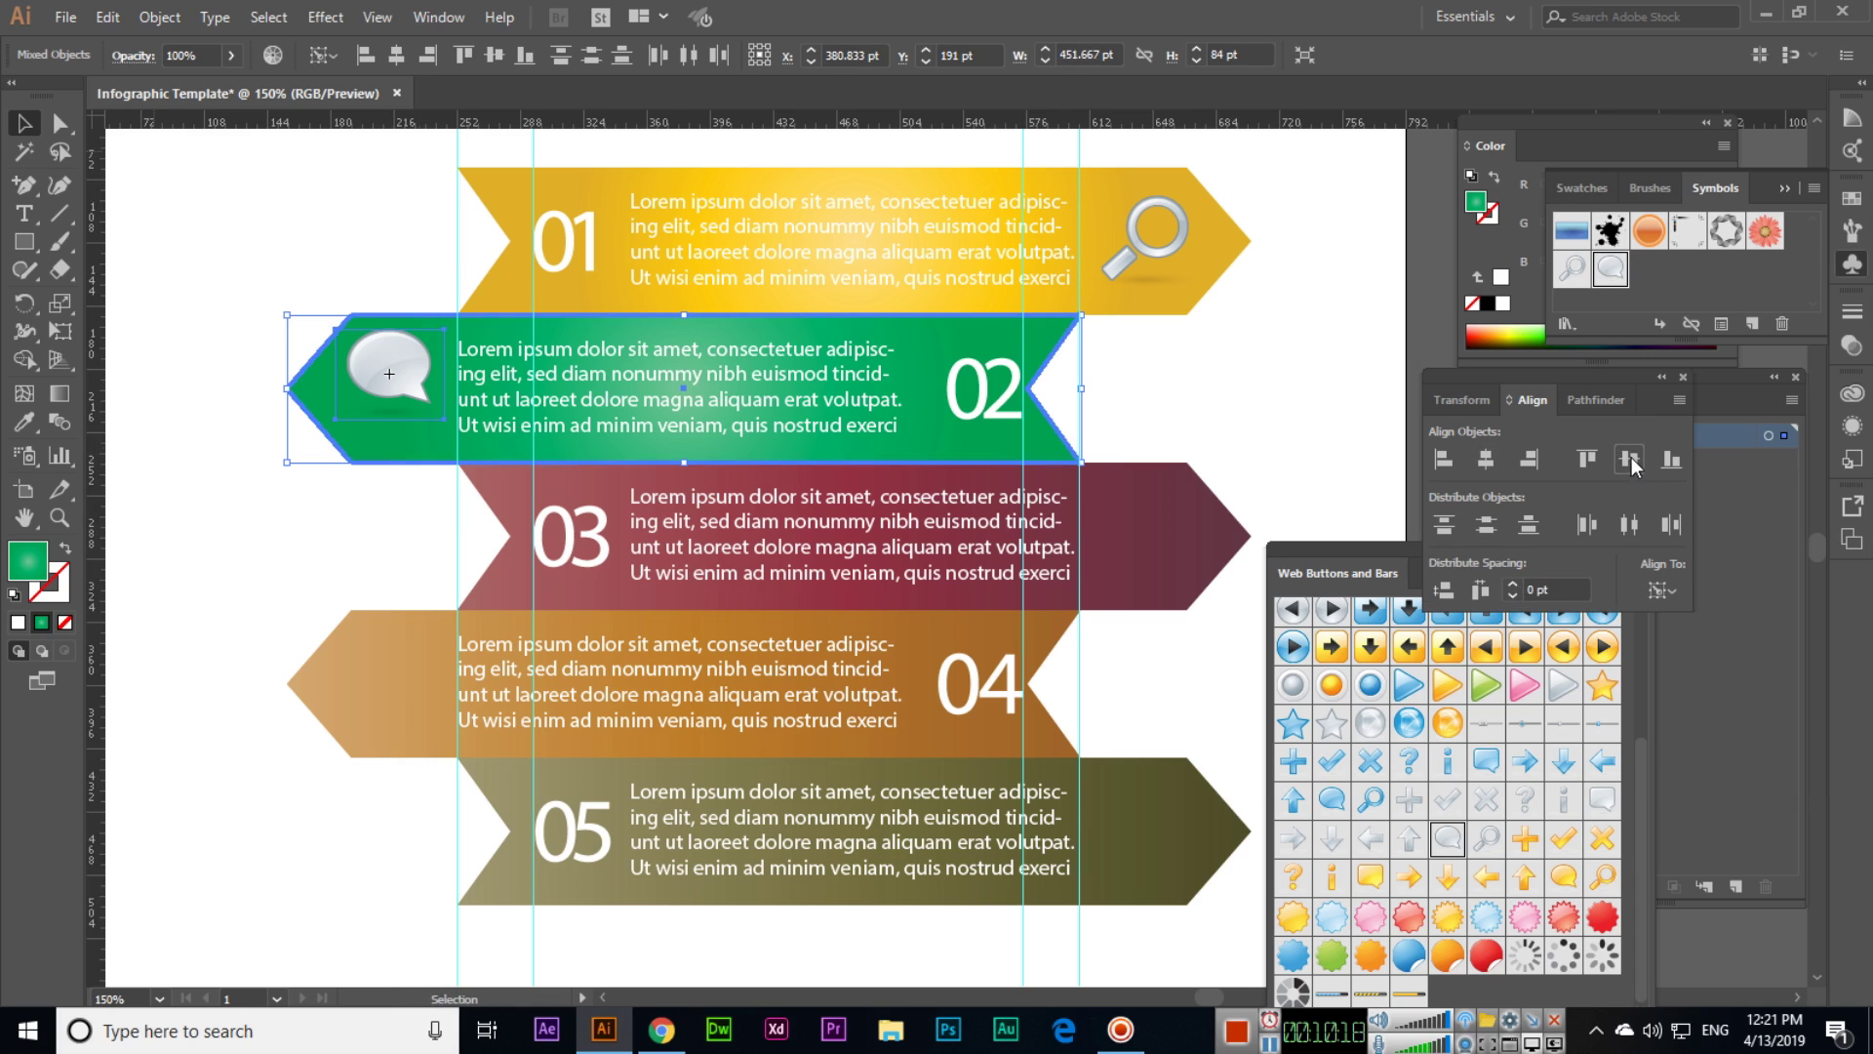
left_click(324, 571)
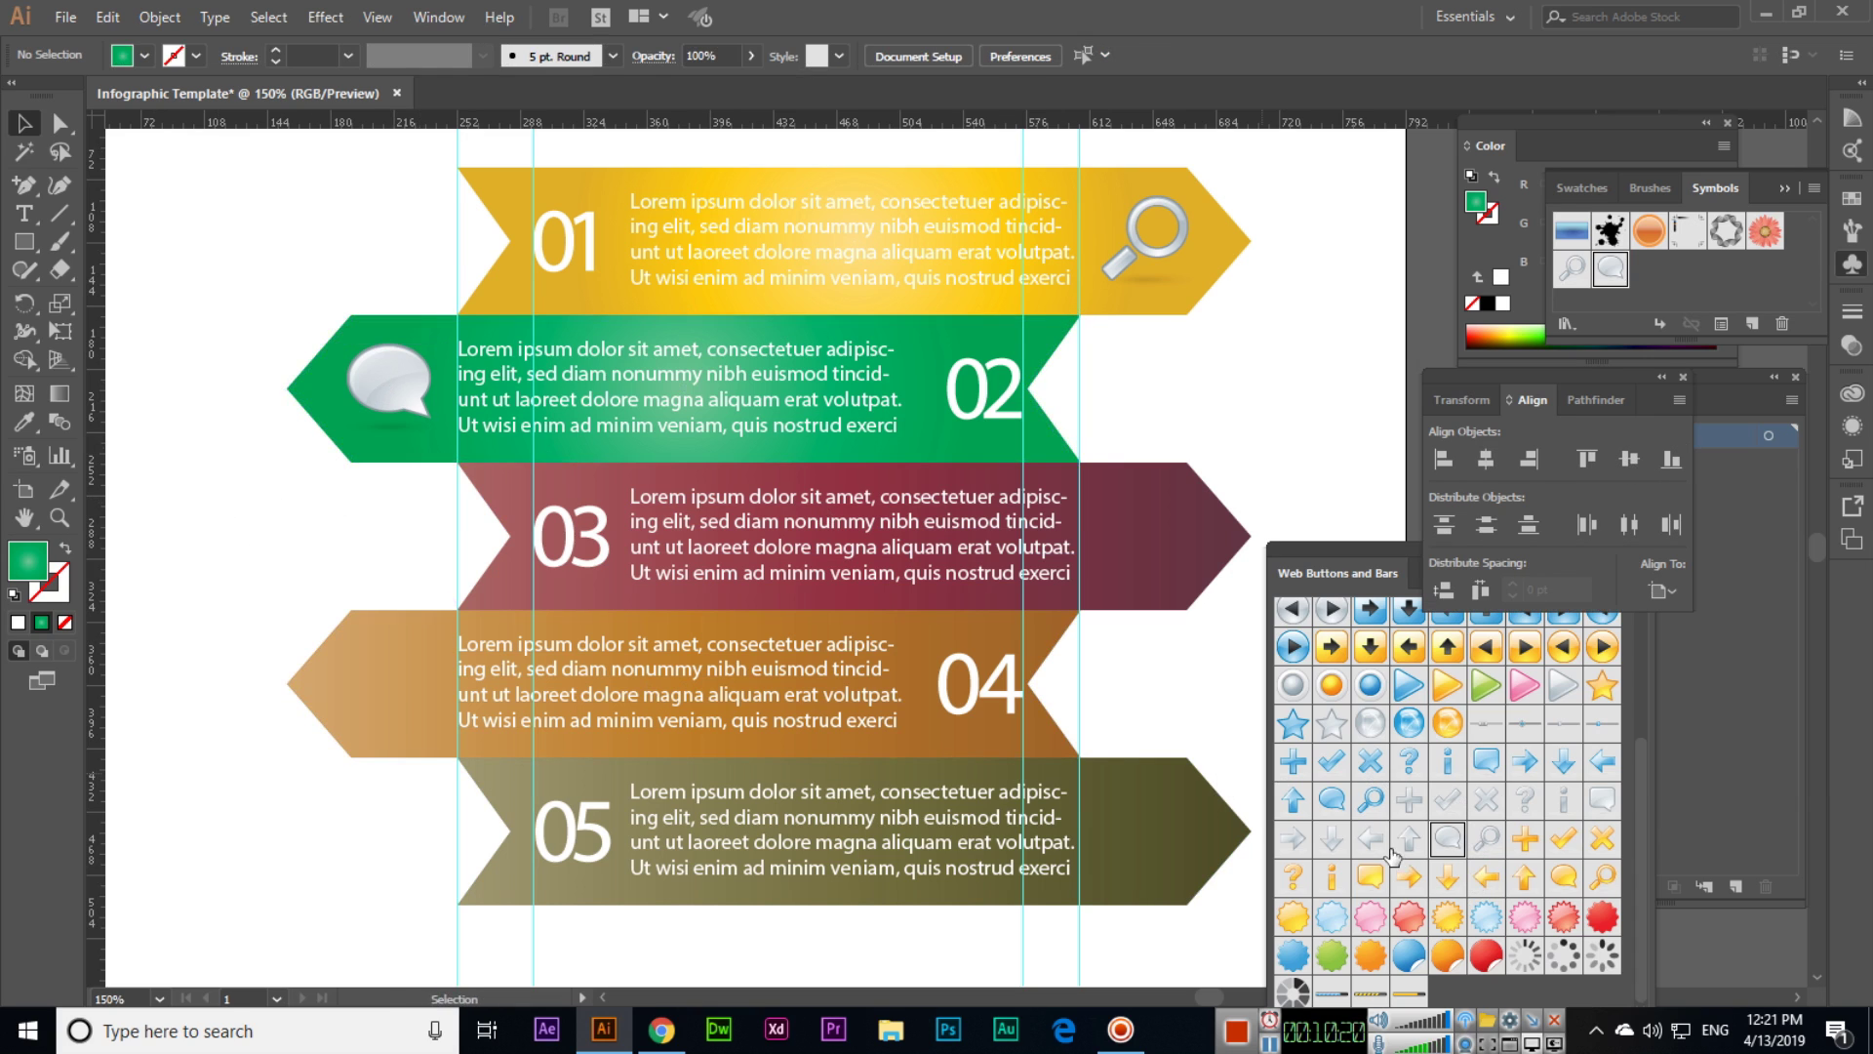
- Add the check to the maroon 03 banner and the comment bubble to the tan 04 banner, each vertically centred
left_click_drag(1447, 800, 1162, 566)
left_click(1161, 488, "shift")
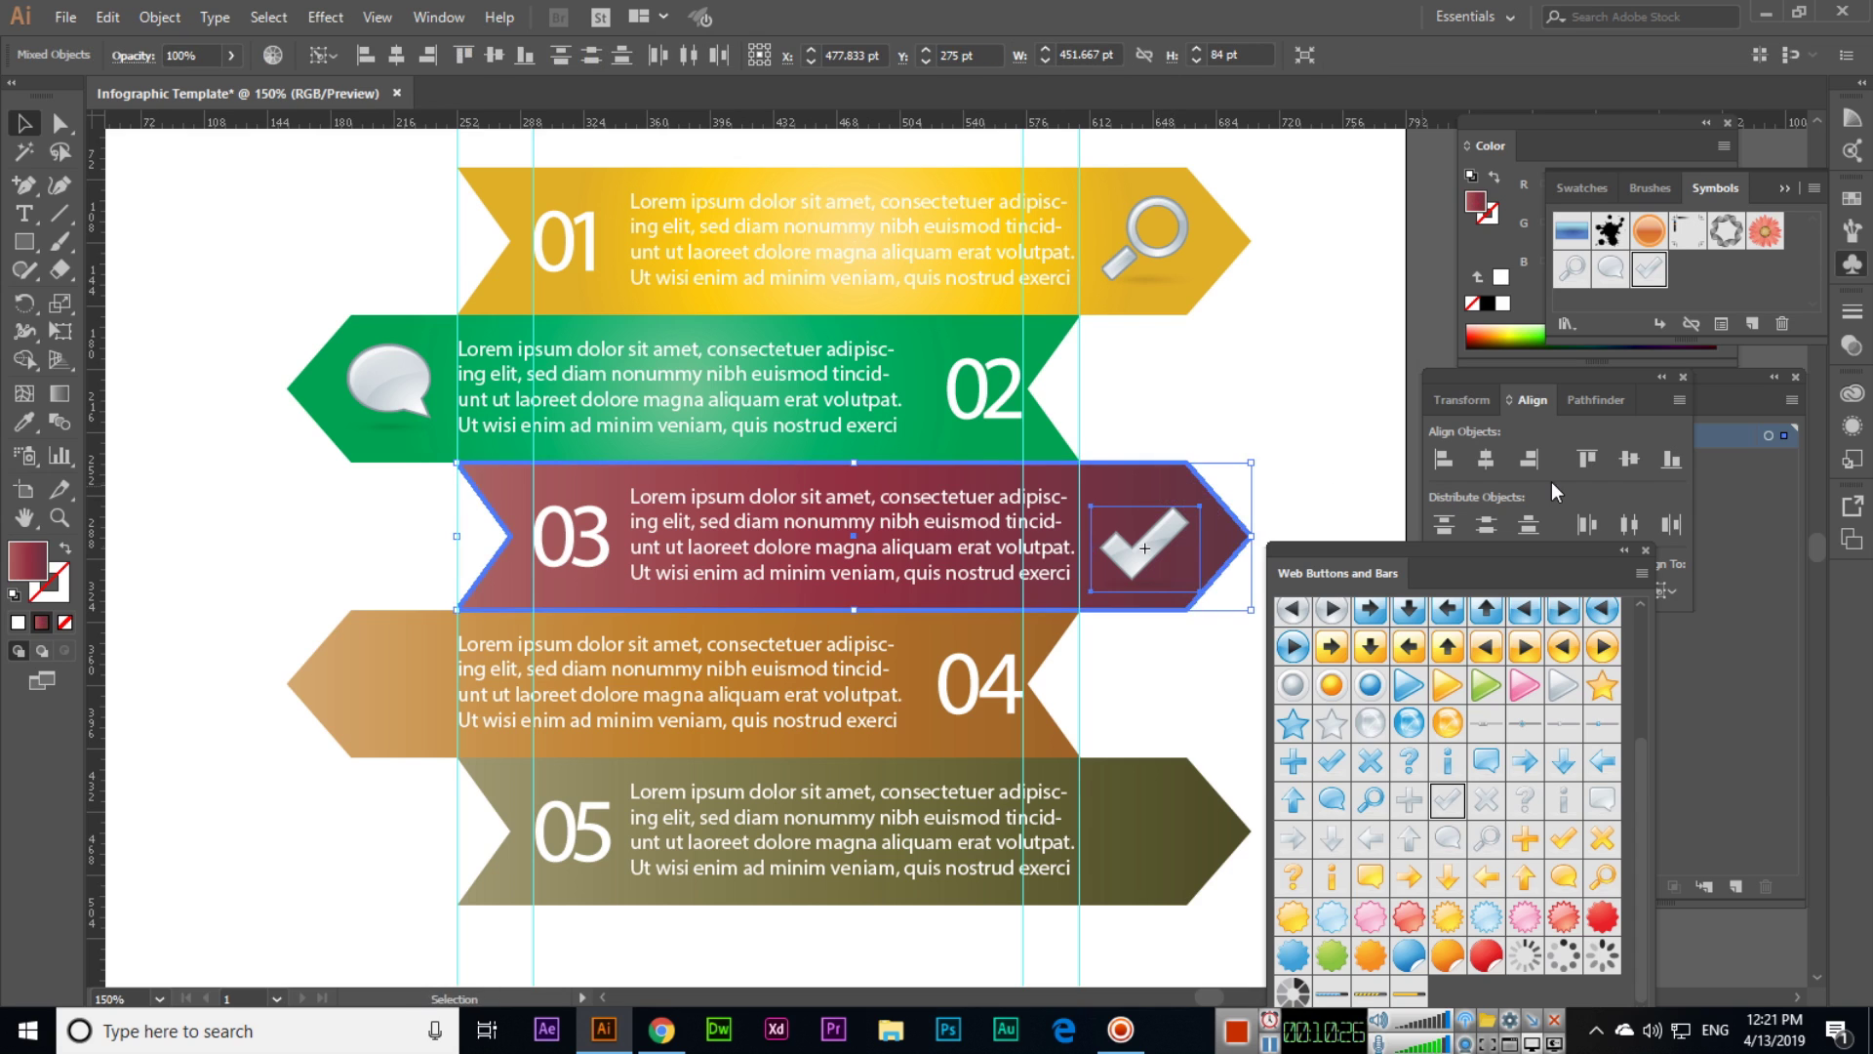
left_click(1629, 459)
key("ctrl+shift+a")
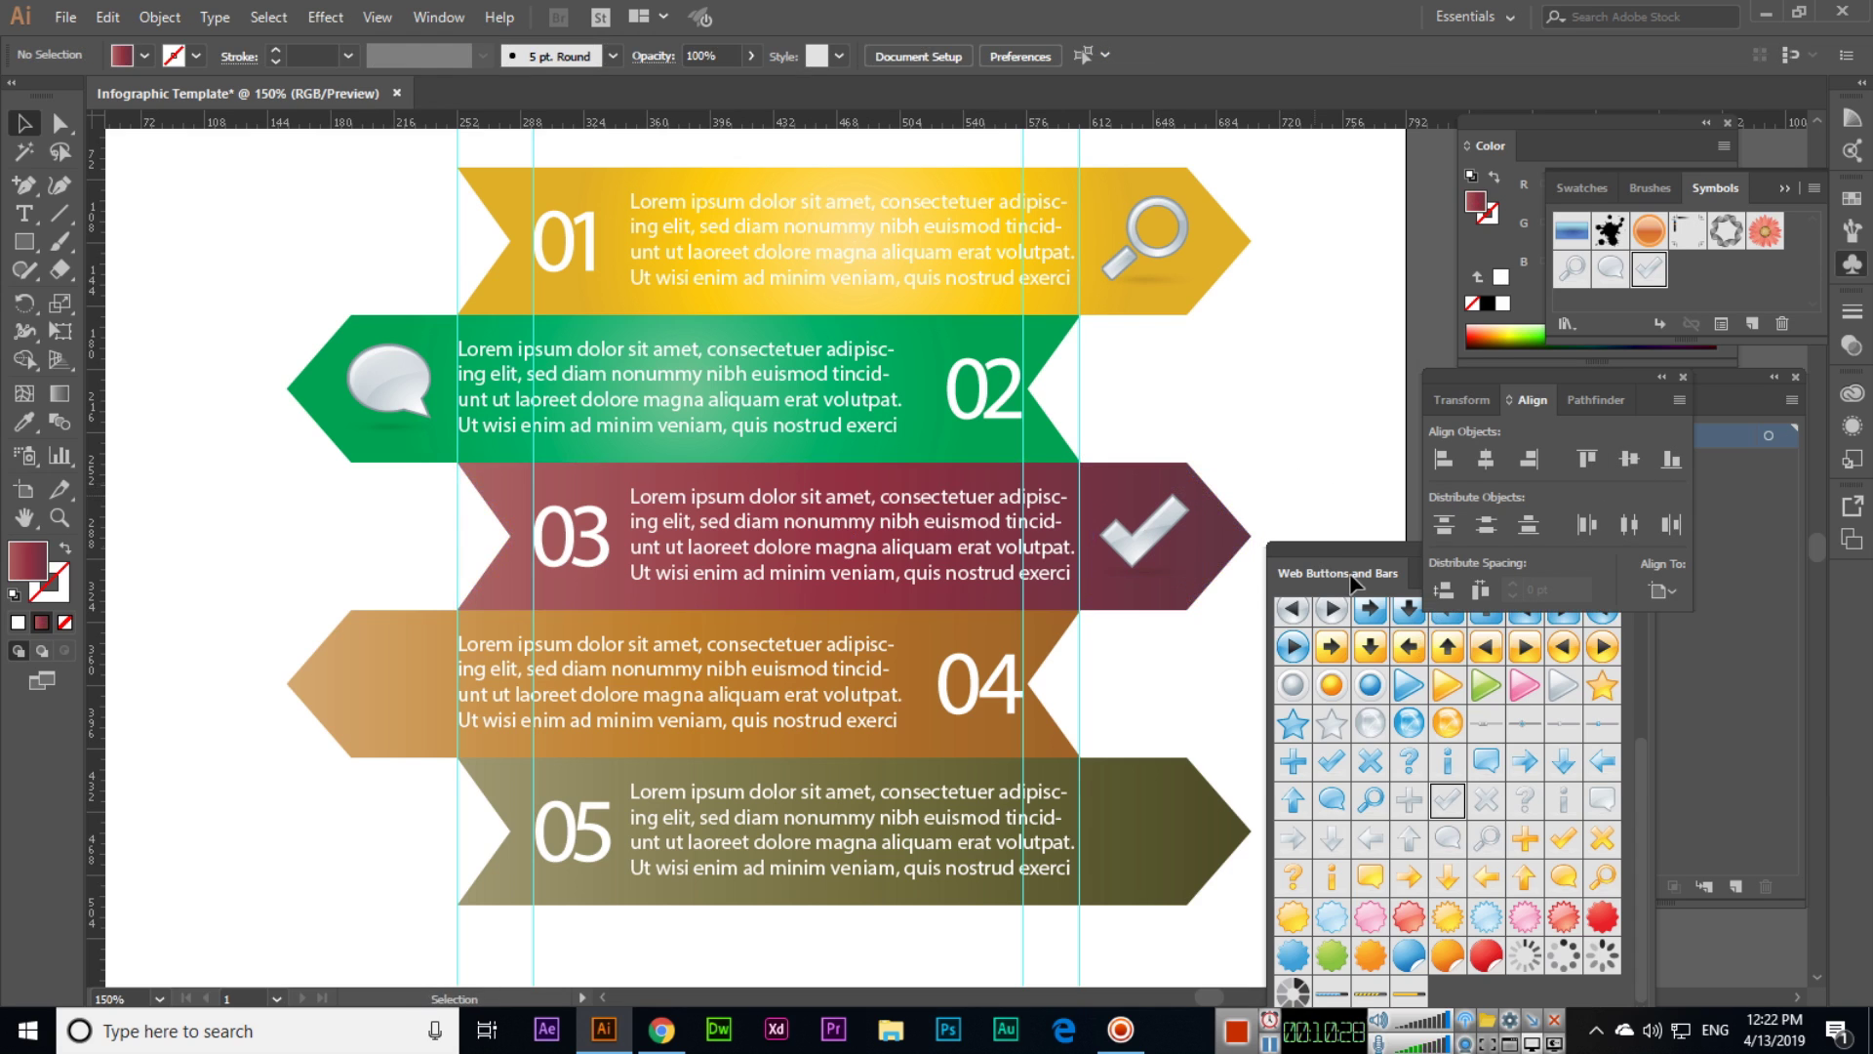
left_click_drag(1601, 815, 214, 578)
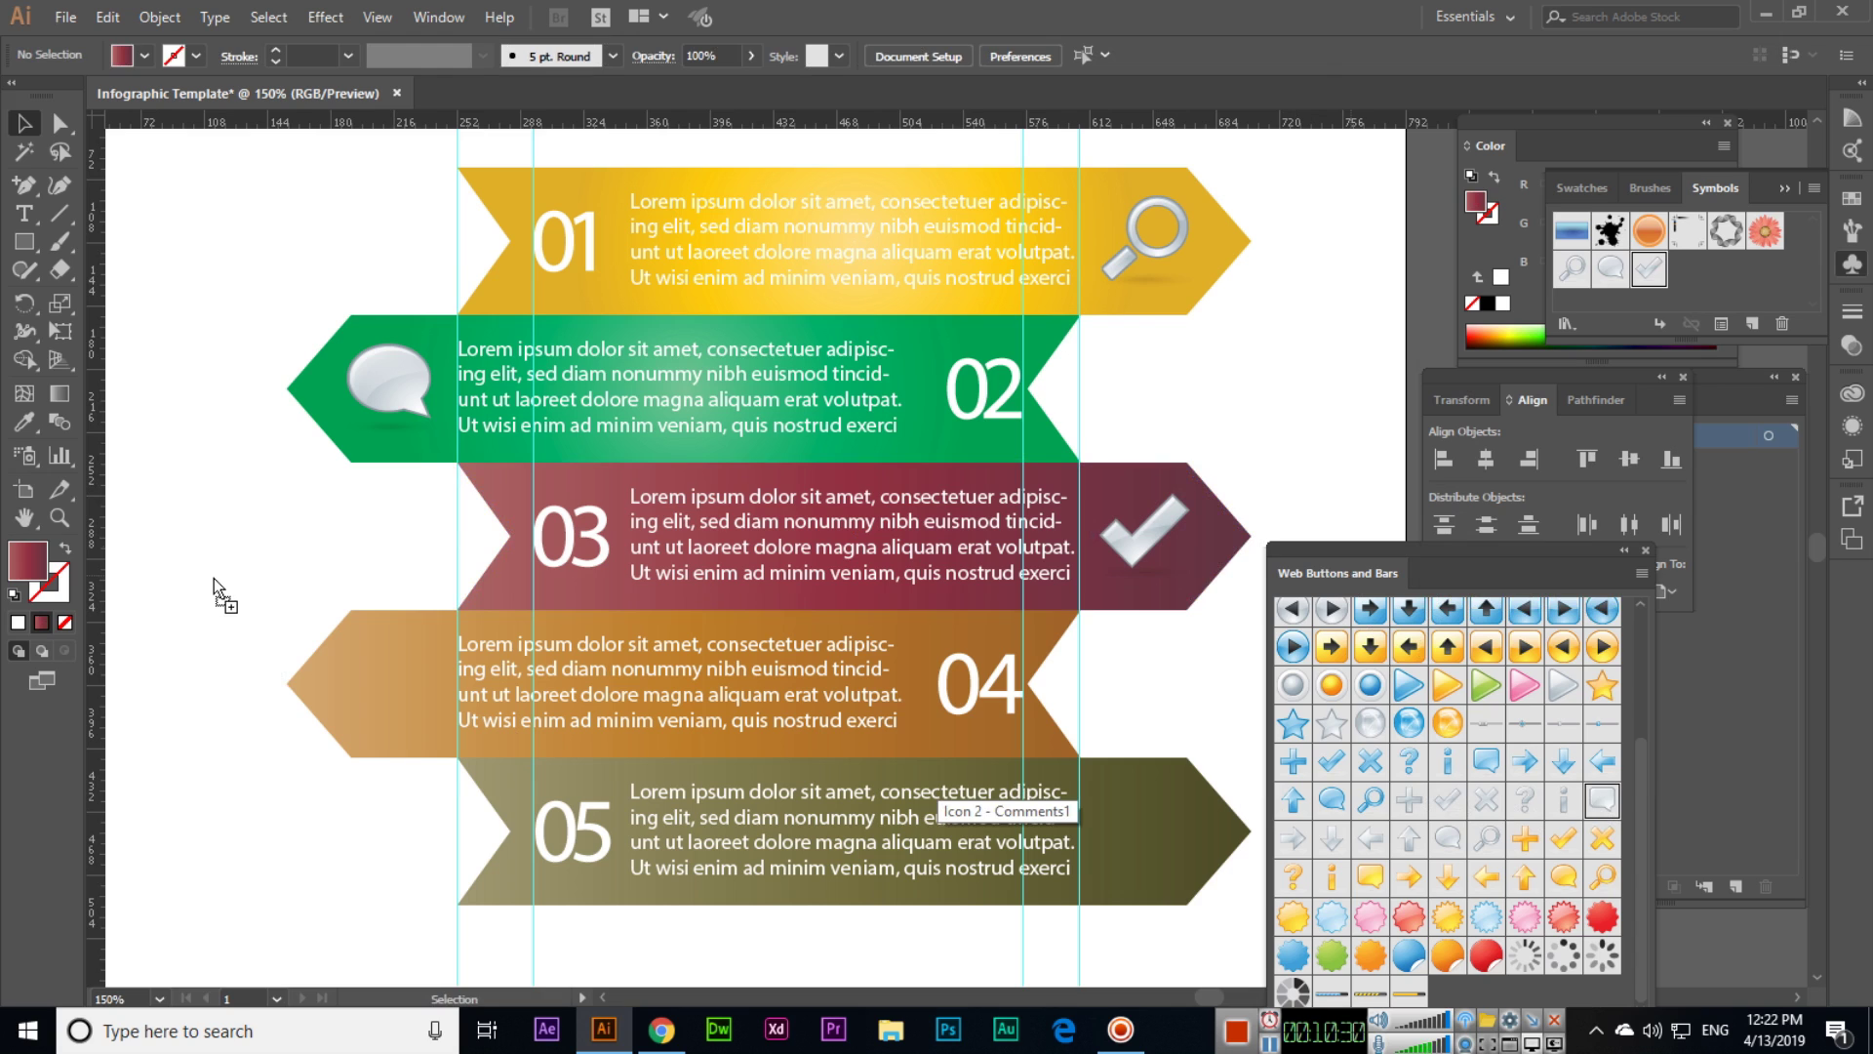
left_click_drag(249, 657, 400, 698)
left_click(375, 639, "shift")
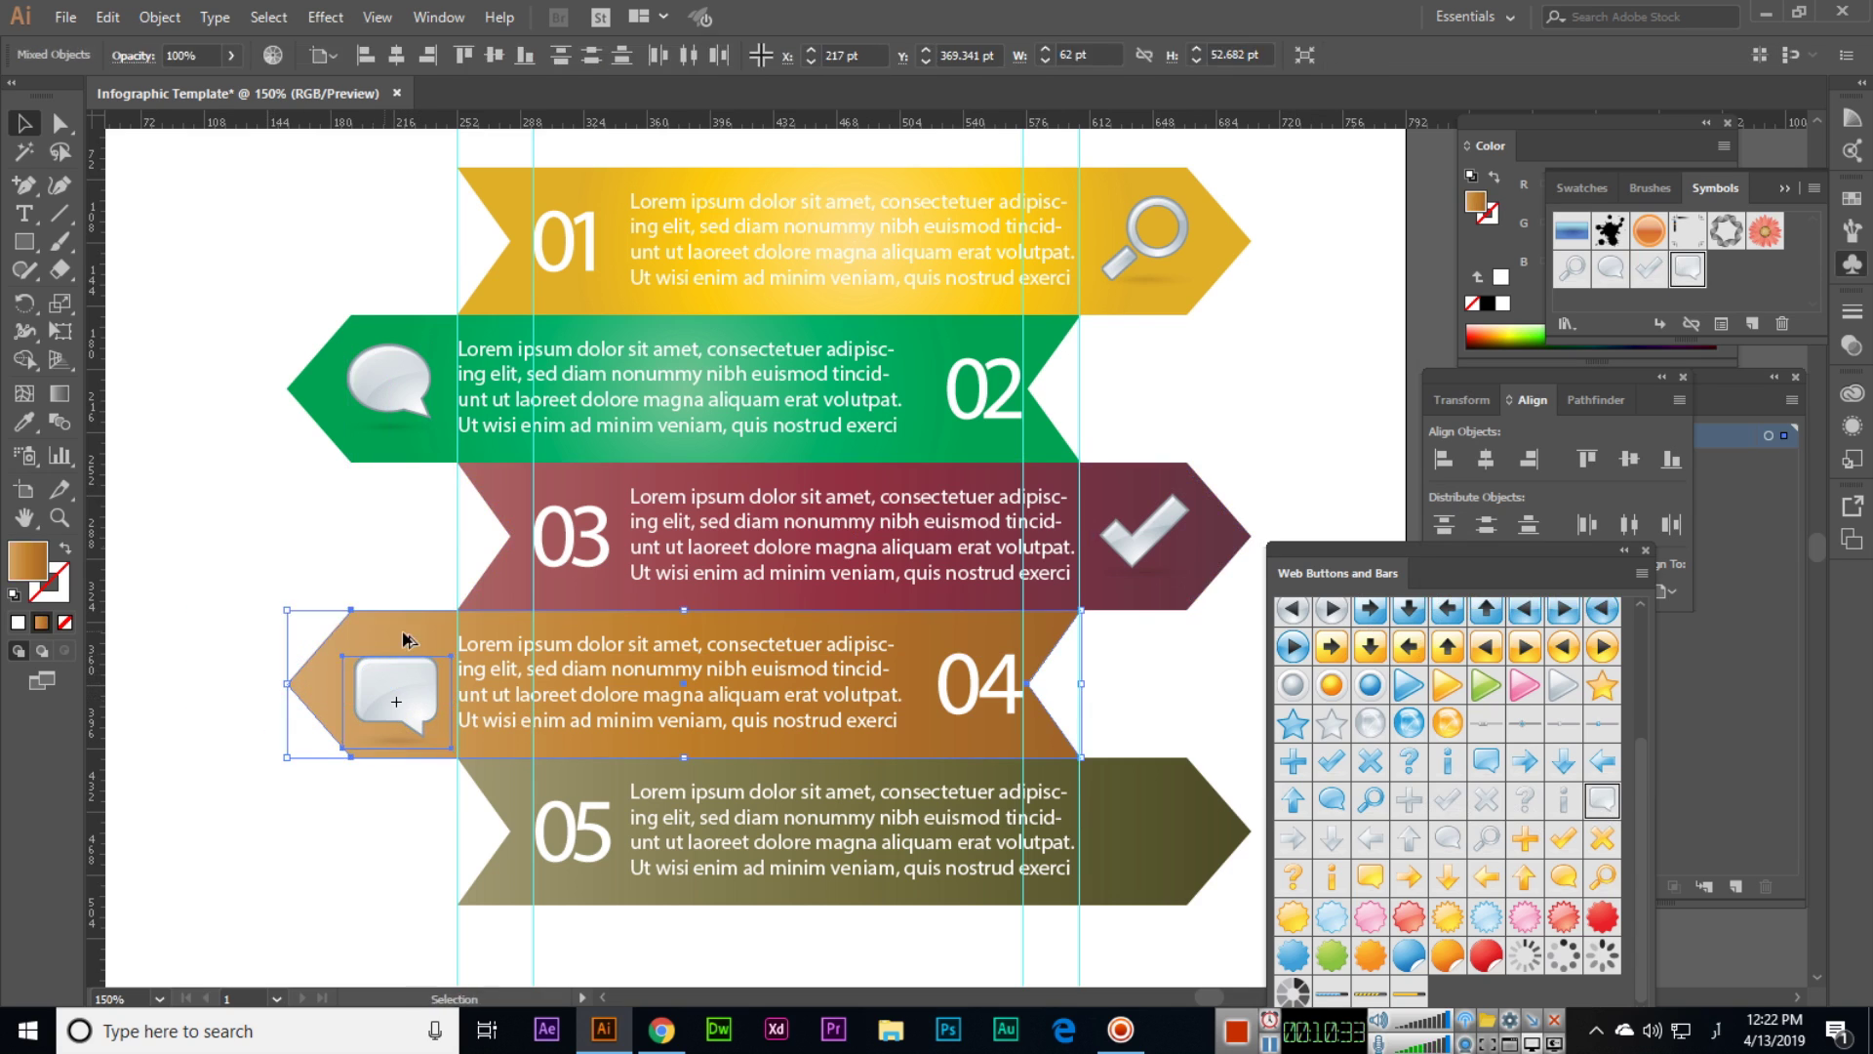
left_click(1630, 466)
left_click(1327, 429)
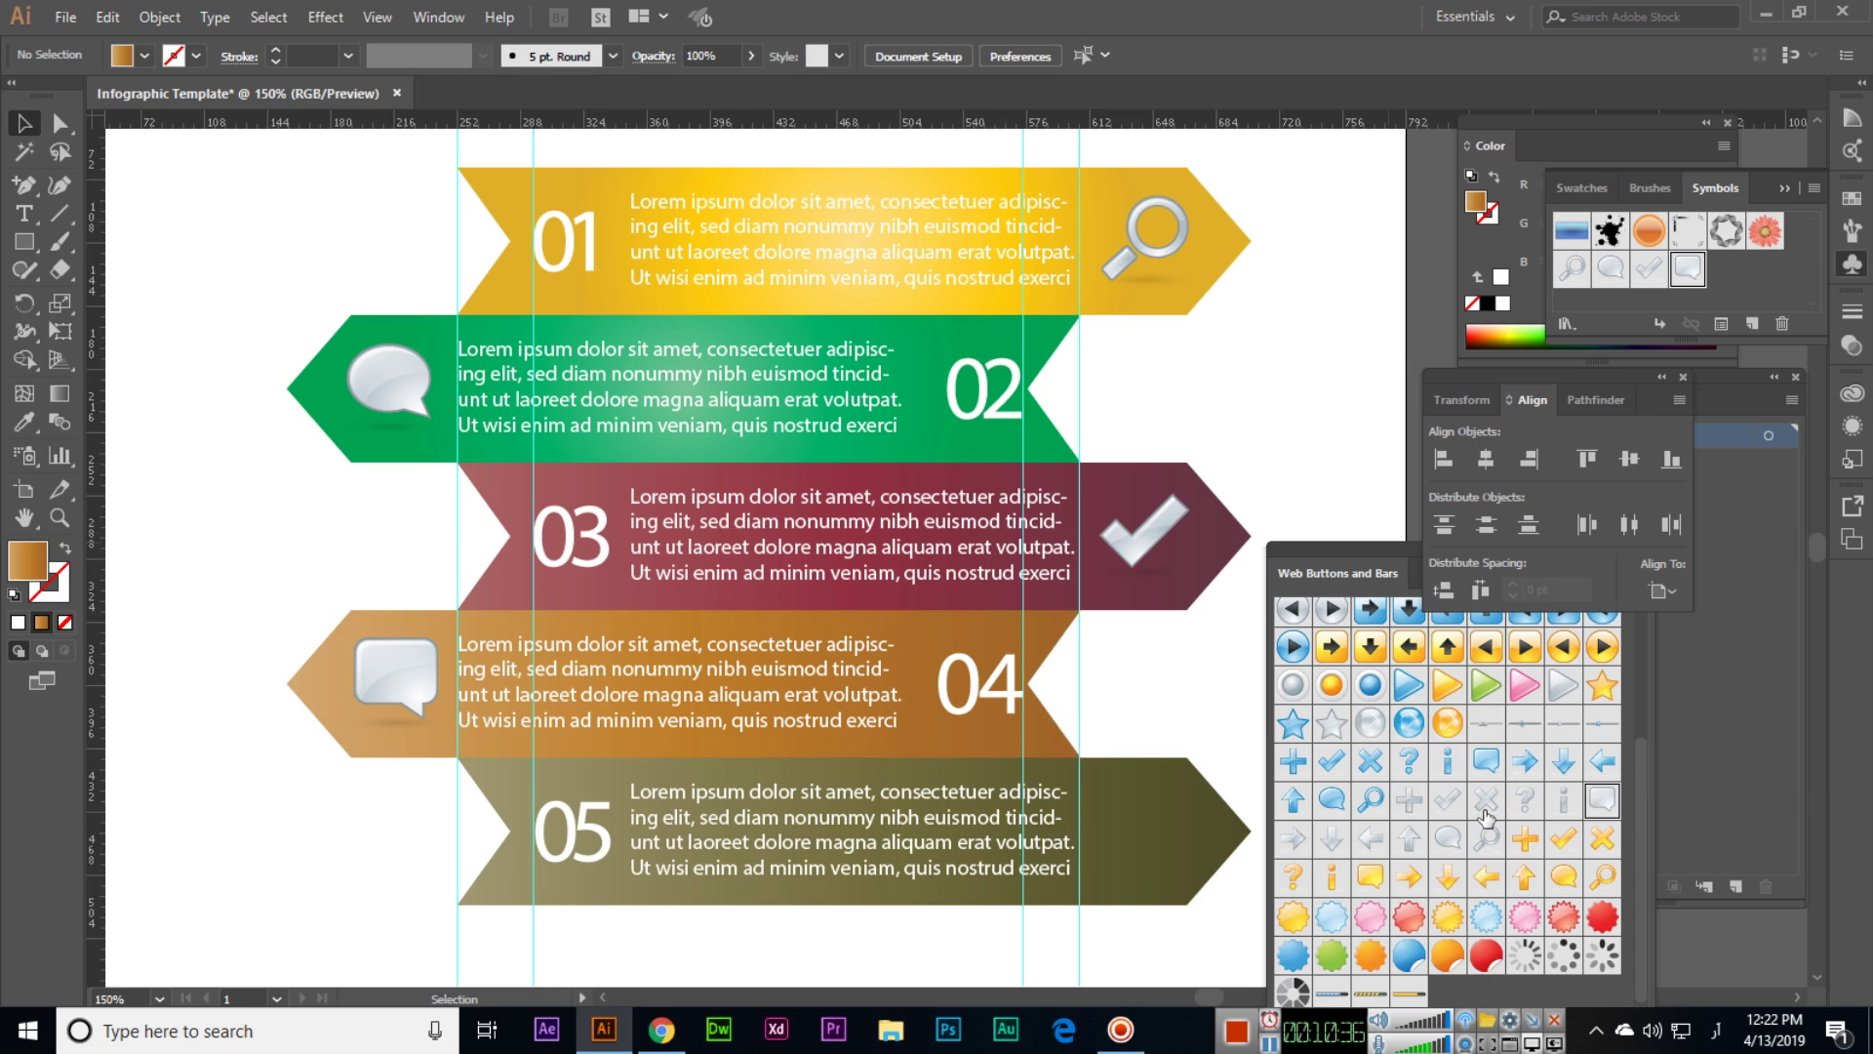
- Place the star icon vertically centred on the 05 banner
scroll(1123, 717, "right", 2)
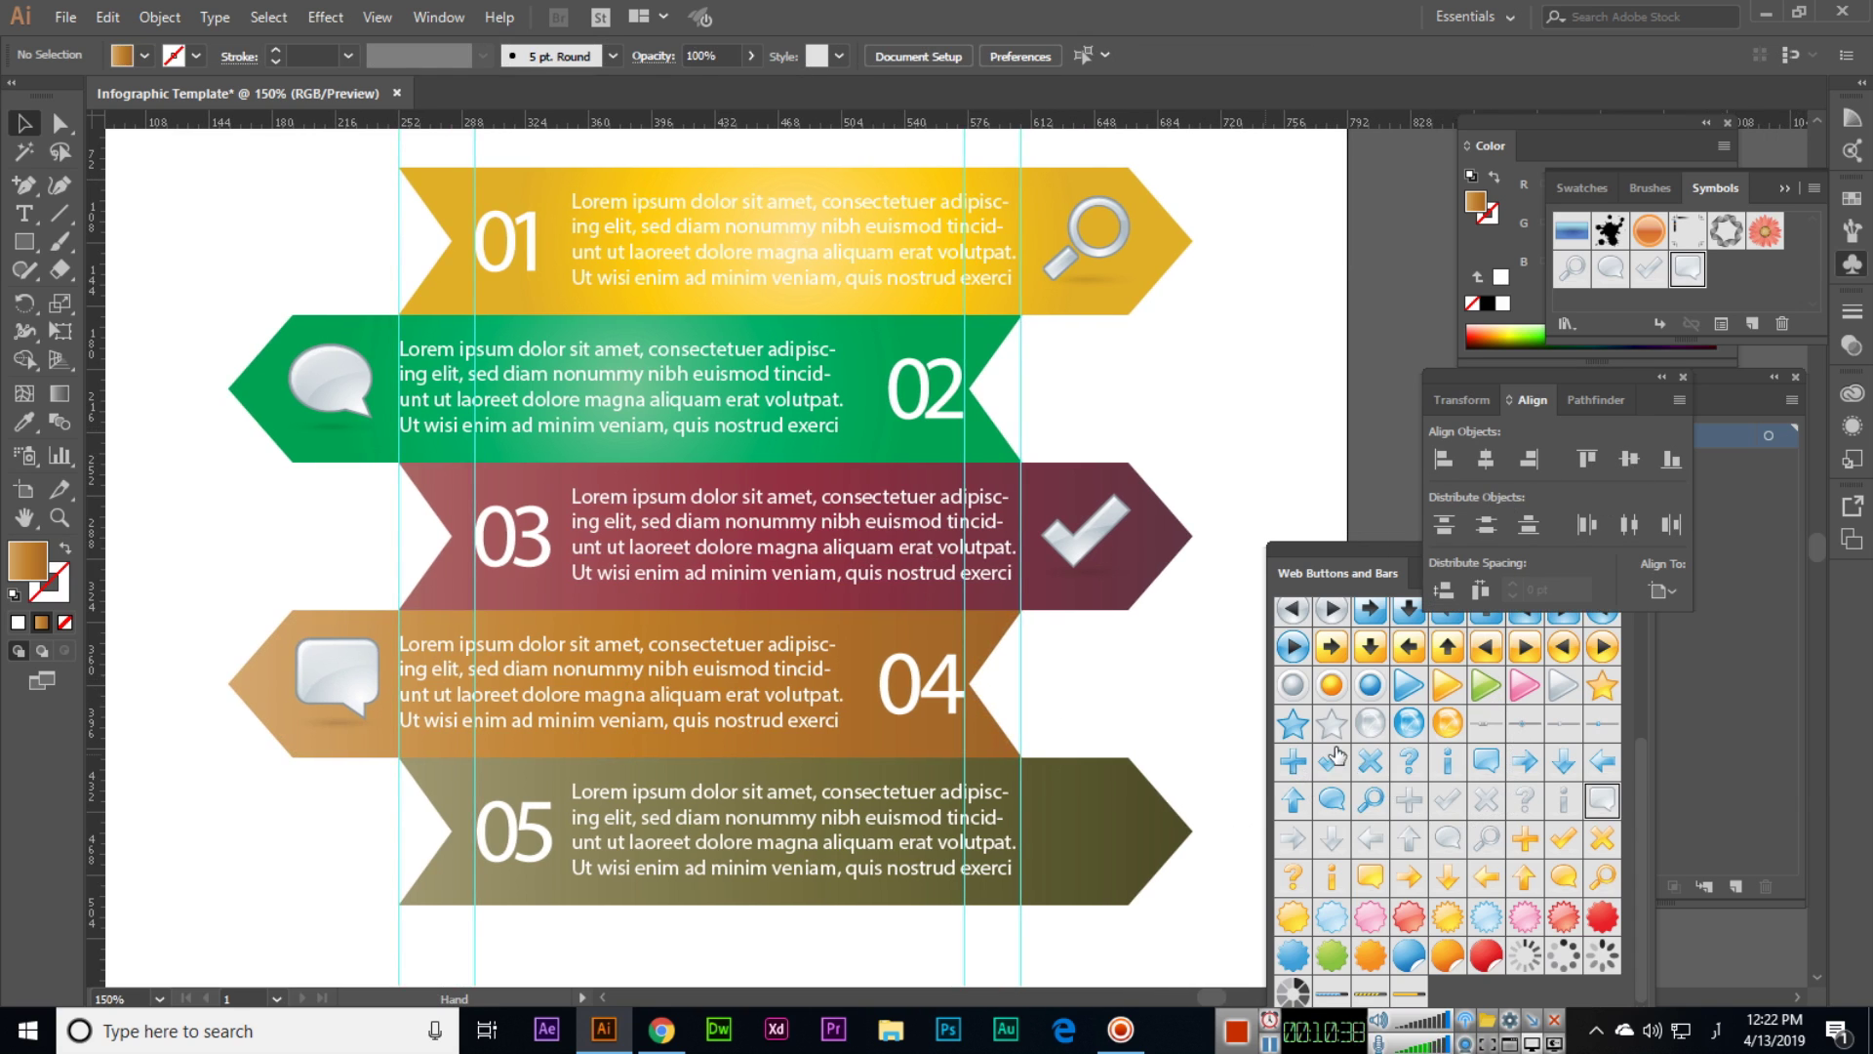
left_click_drag(1334, 734, 1109, 845)
left_click(1115, 787, "shift")
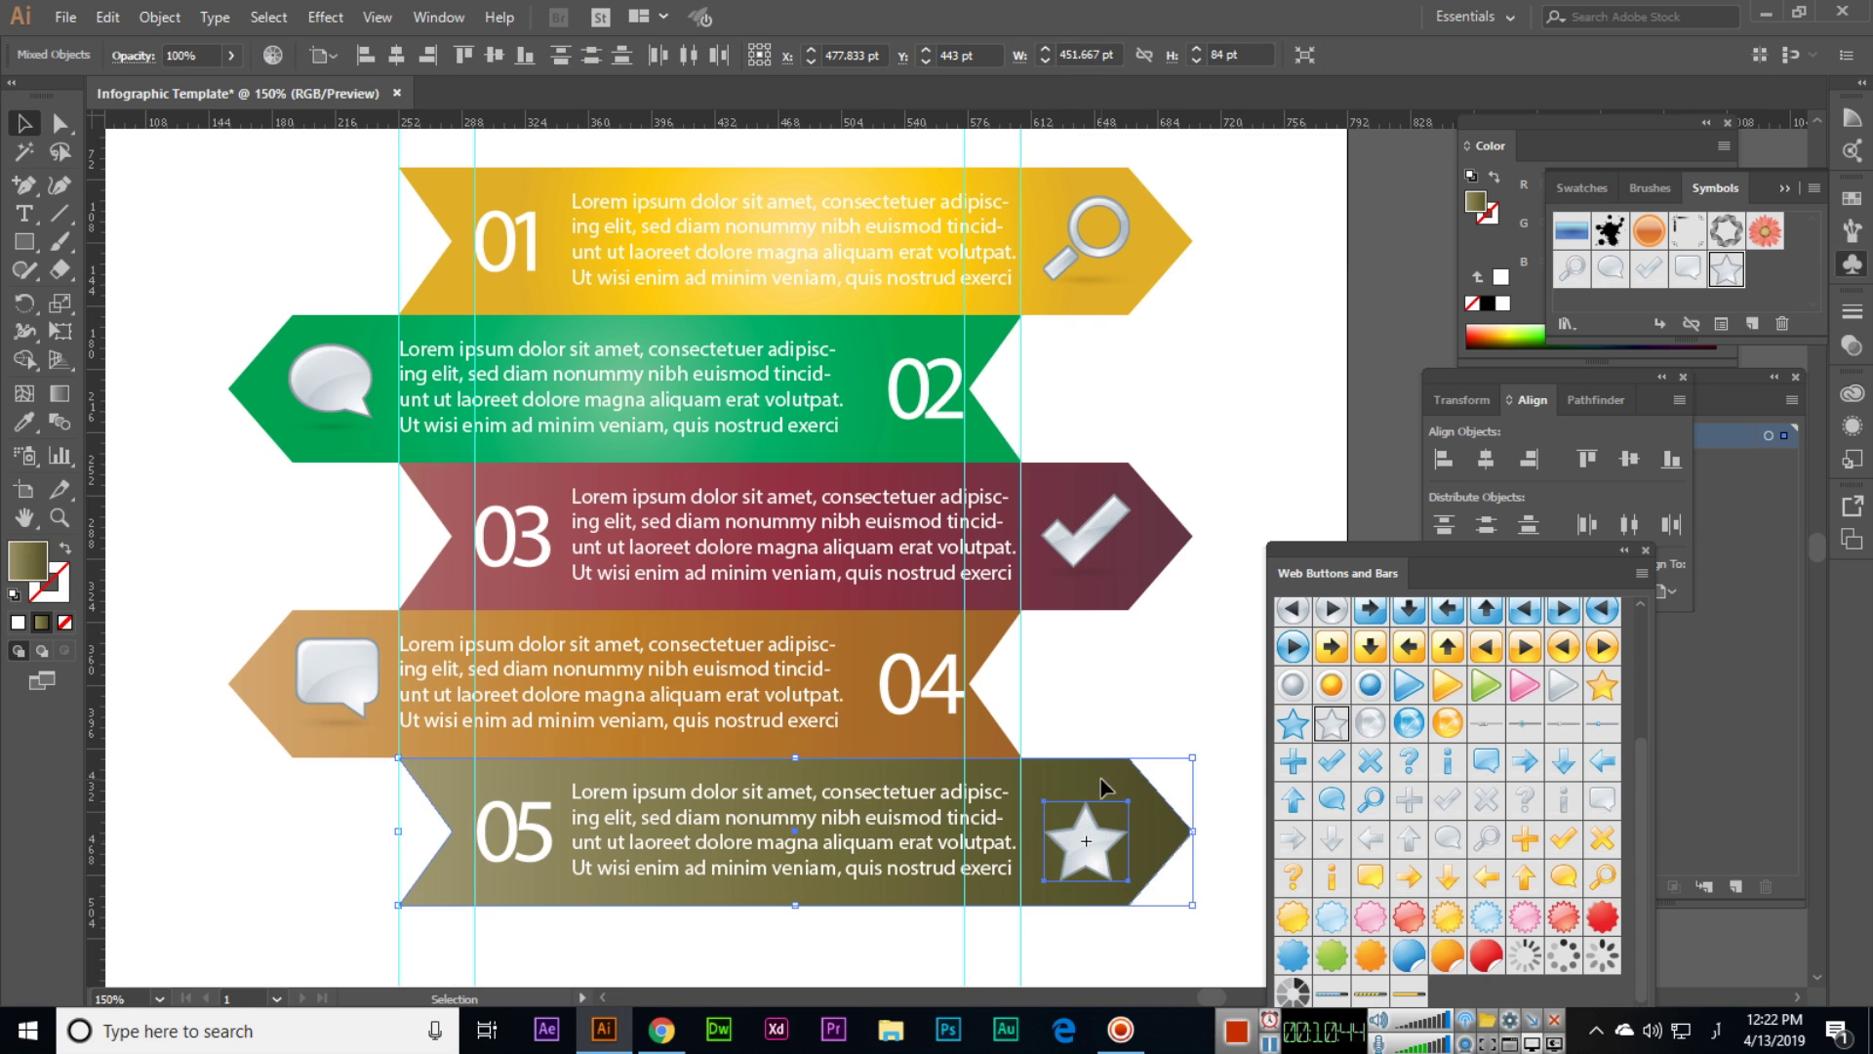
left_click(1628, 459)
left_click(1225, 659)
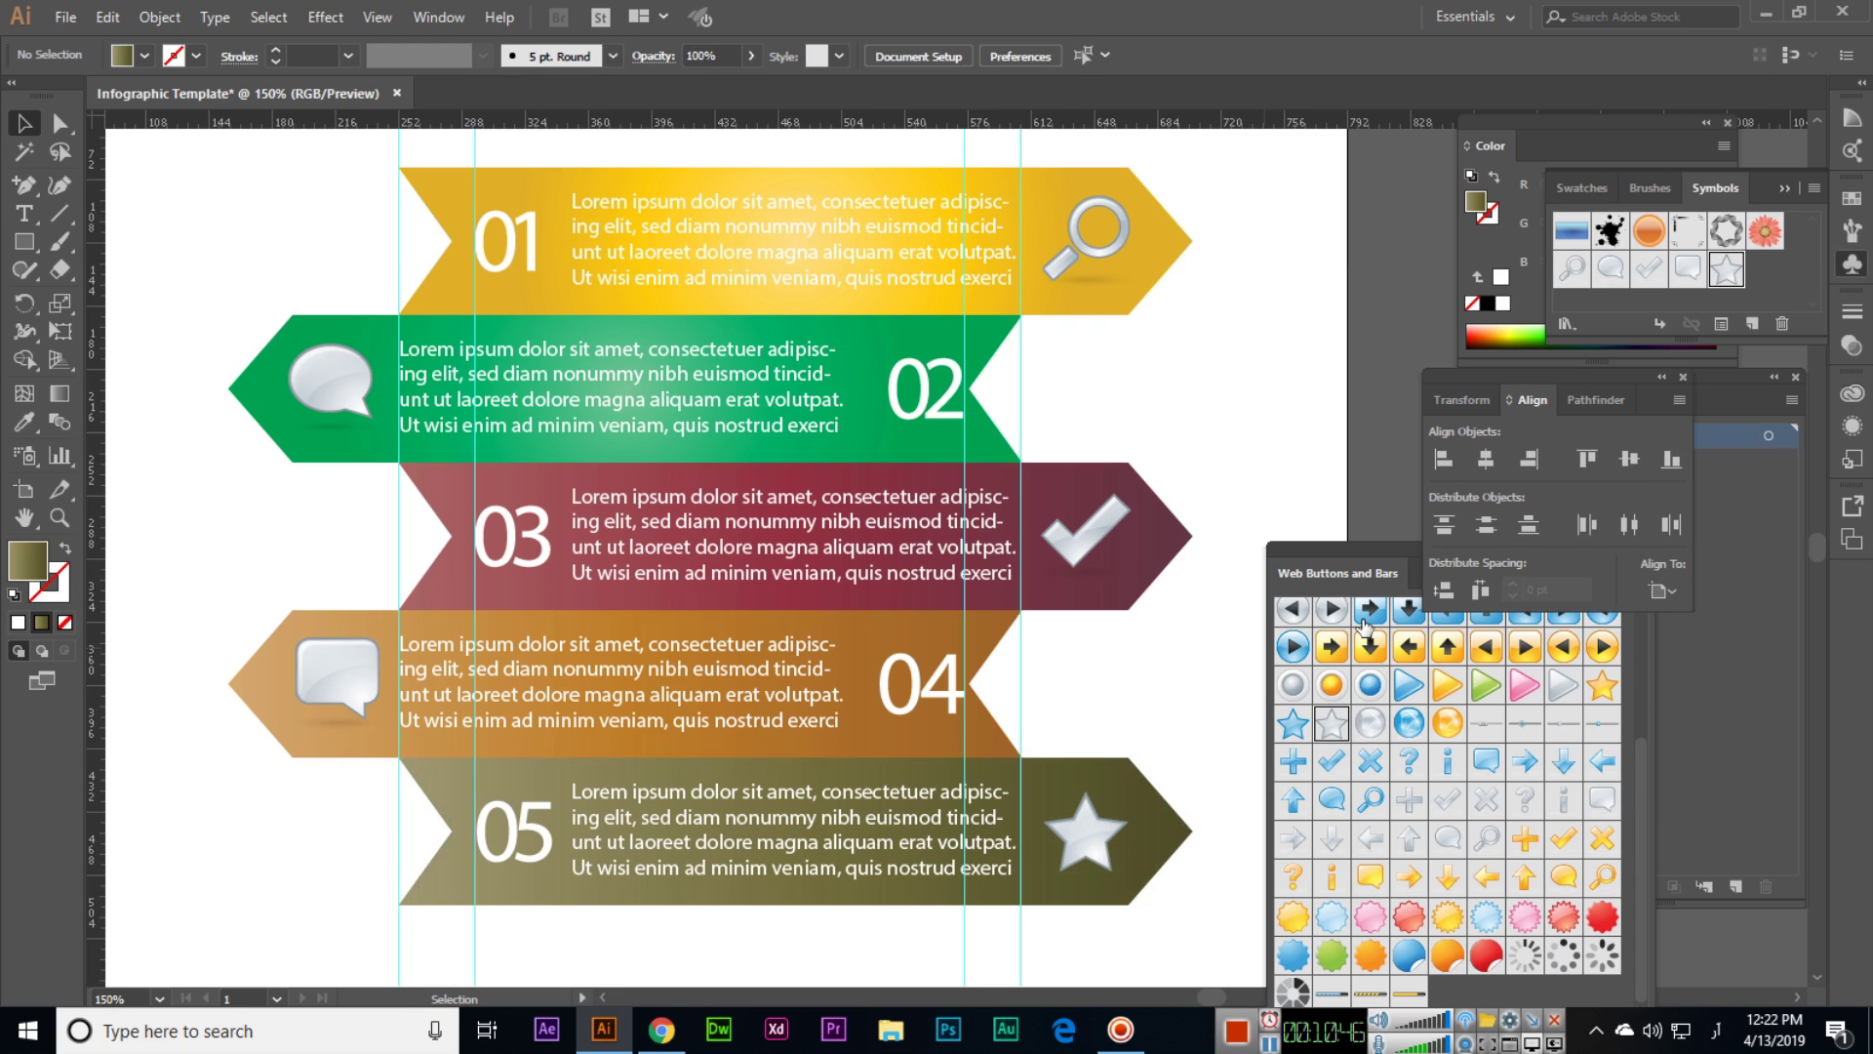
left_click_drag(1379, 541, 1373, 447)
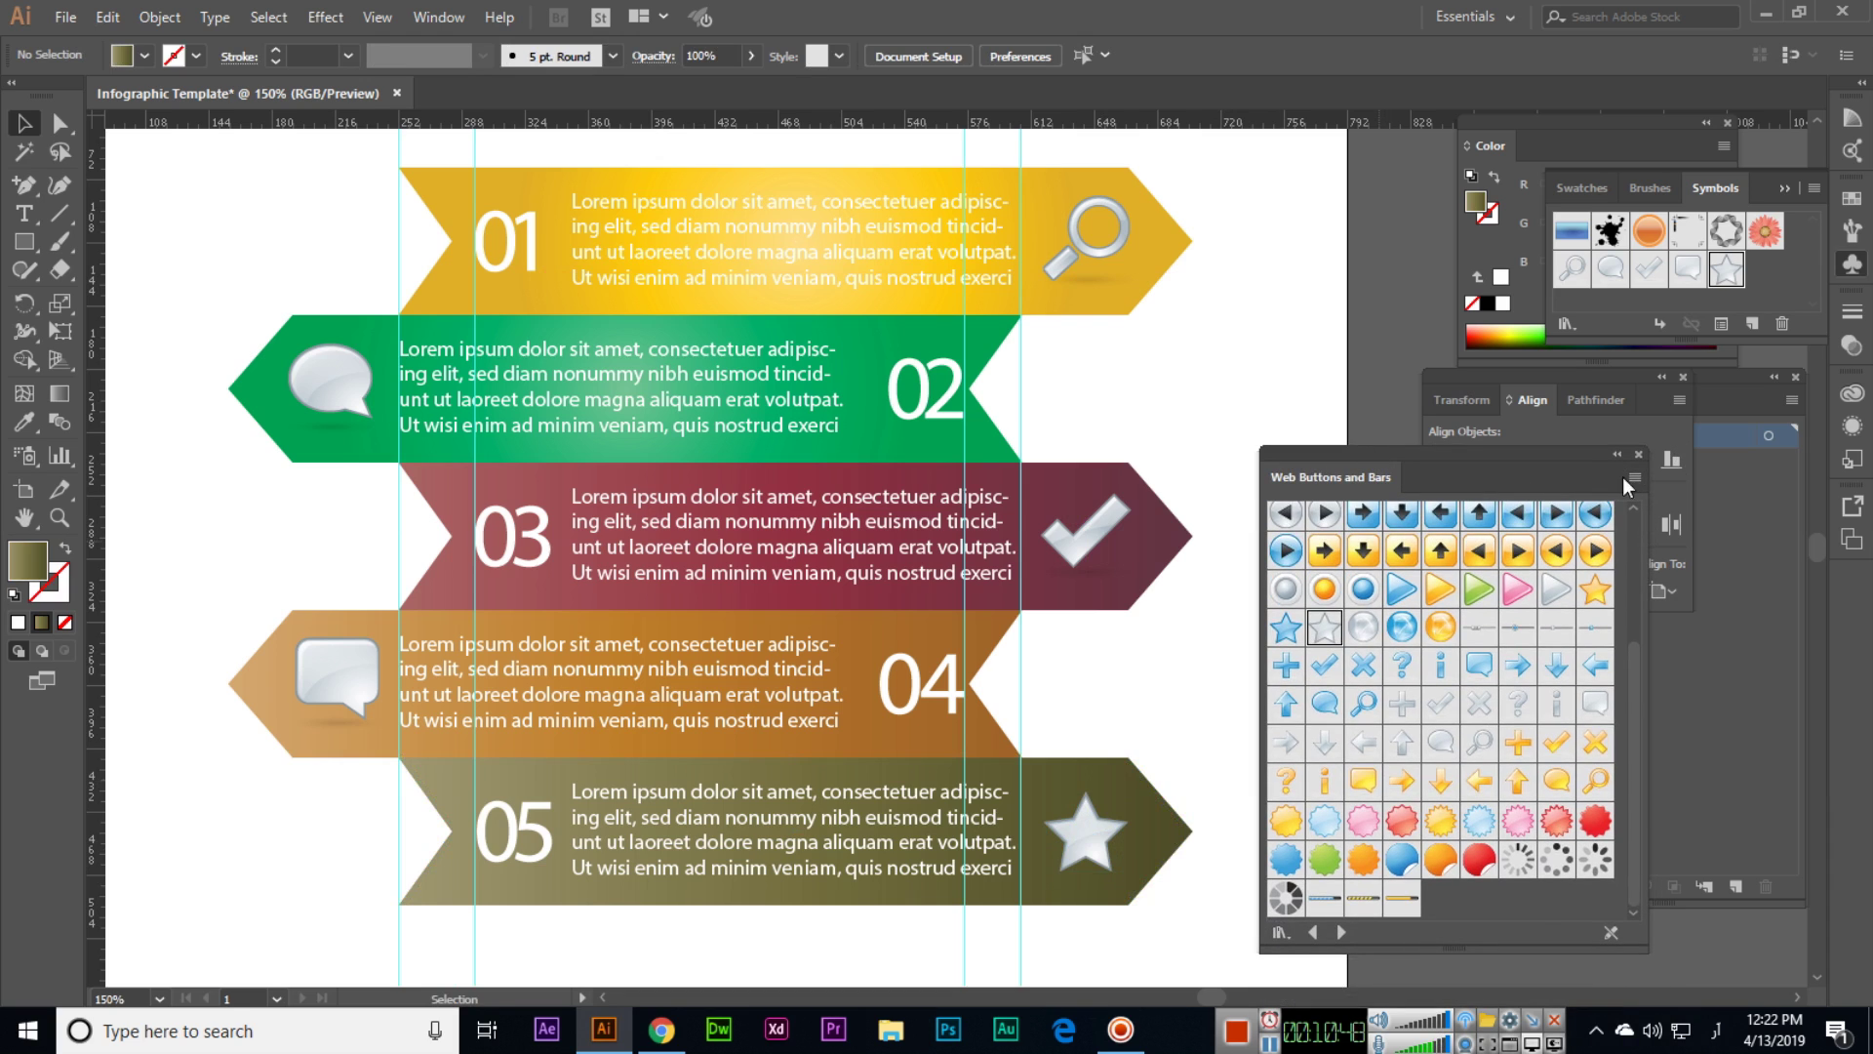
- Close the symbol library and hide the guides
left_click(1639, 456)
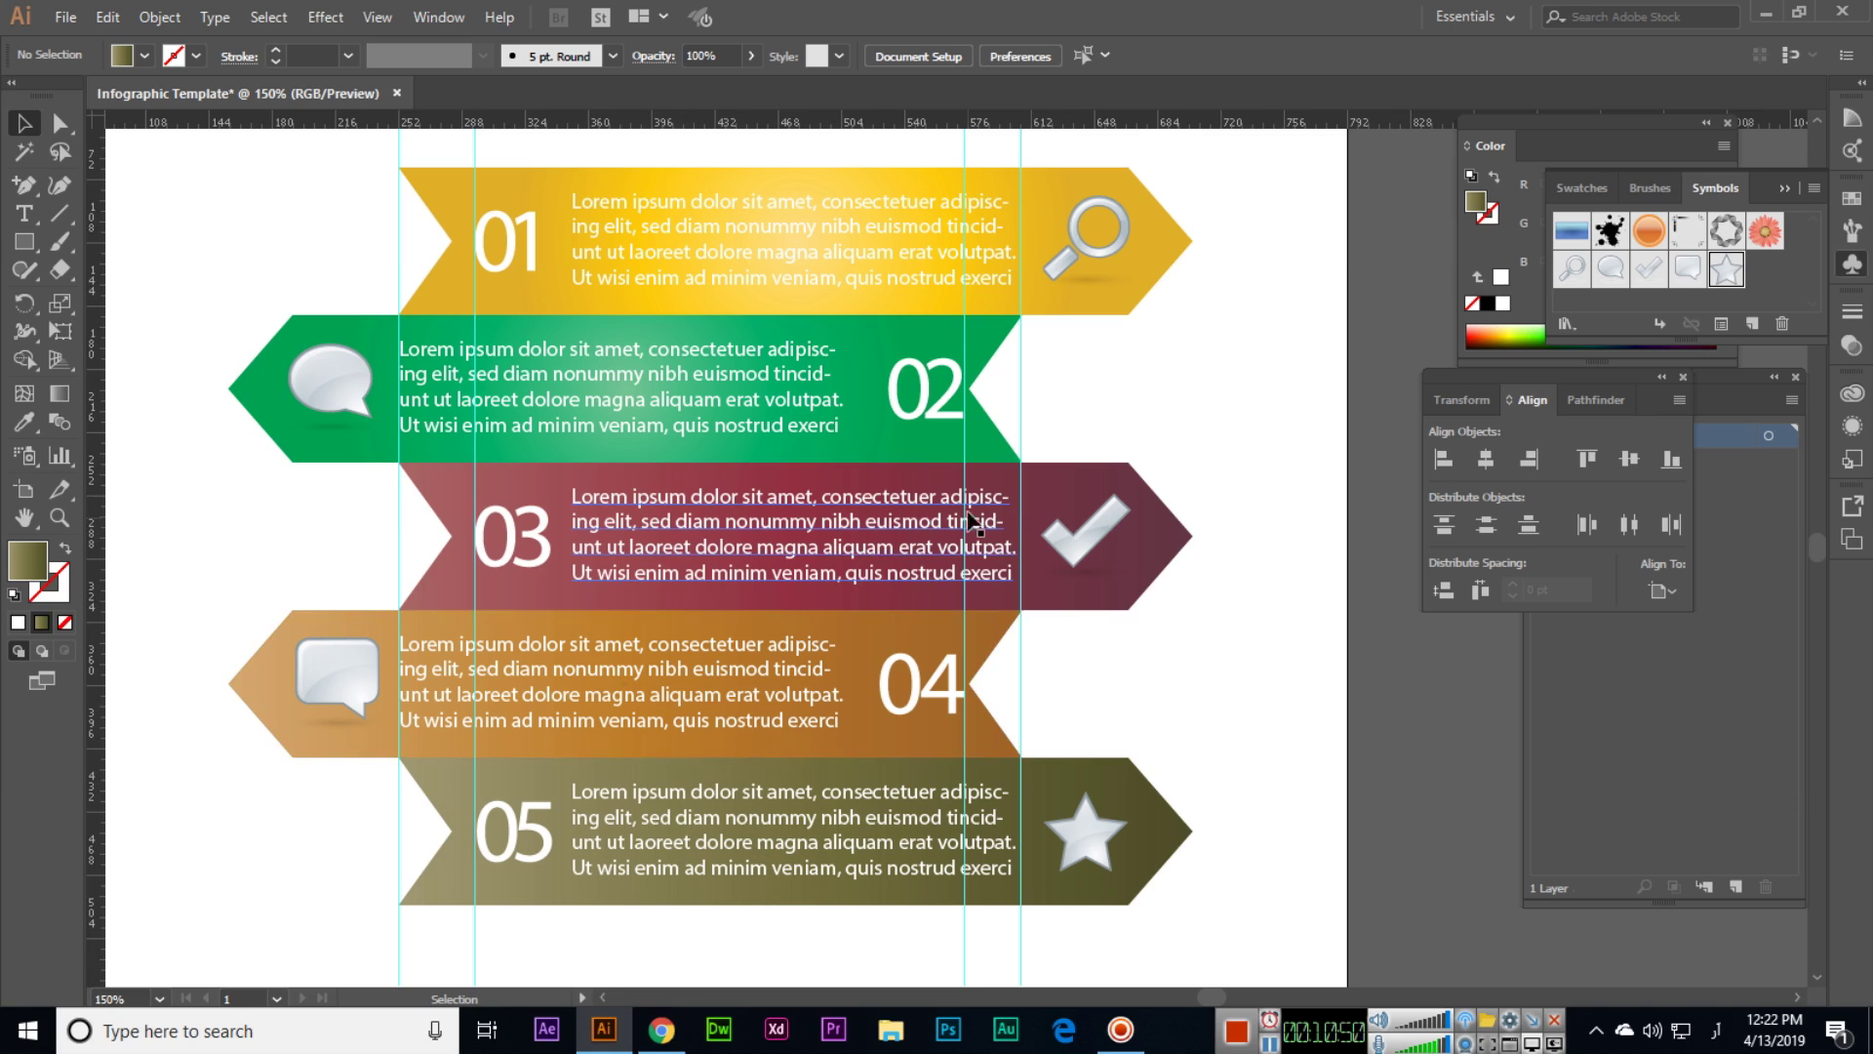
key("ctrl")
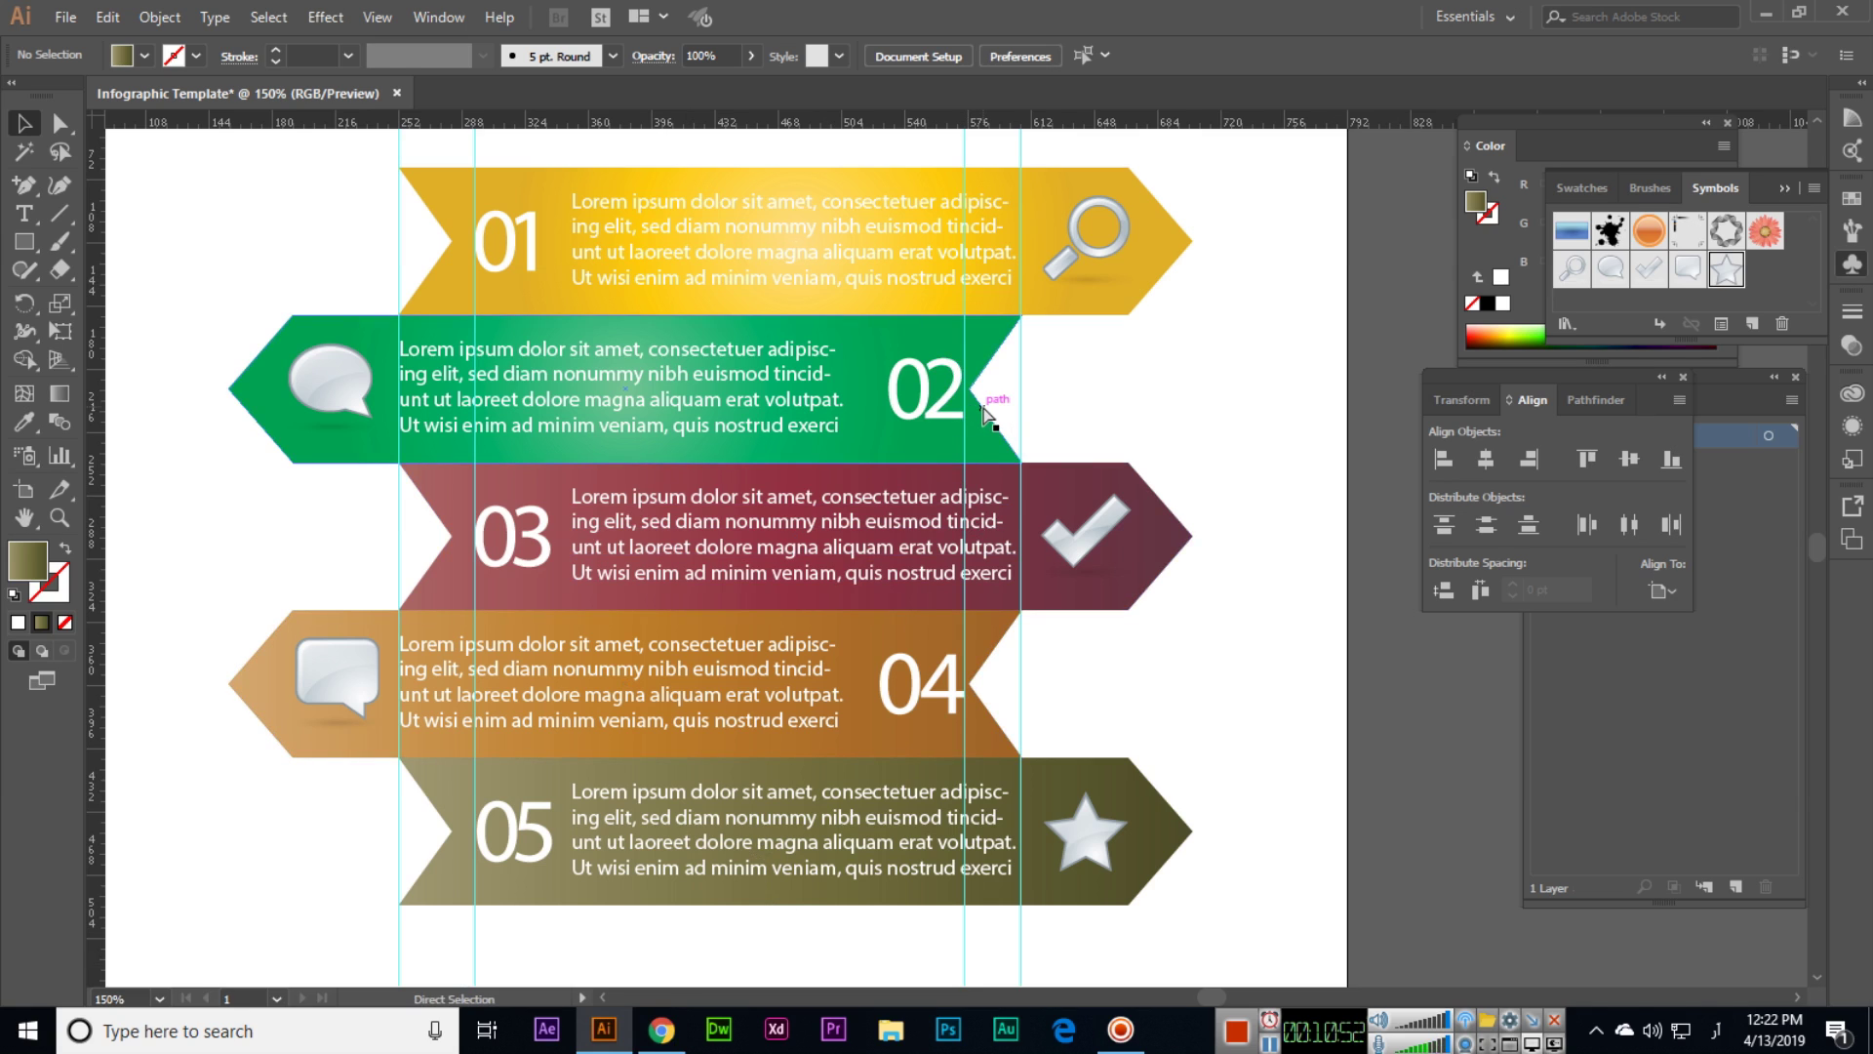
key("ctrl+semicolon")
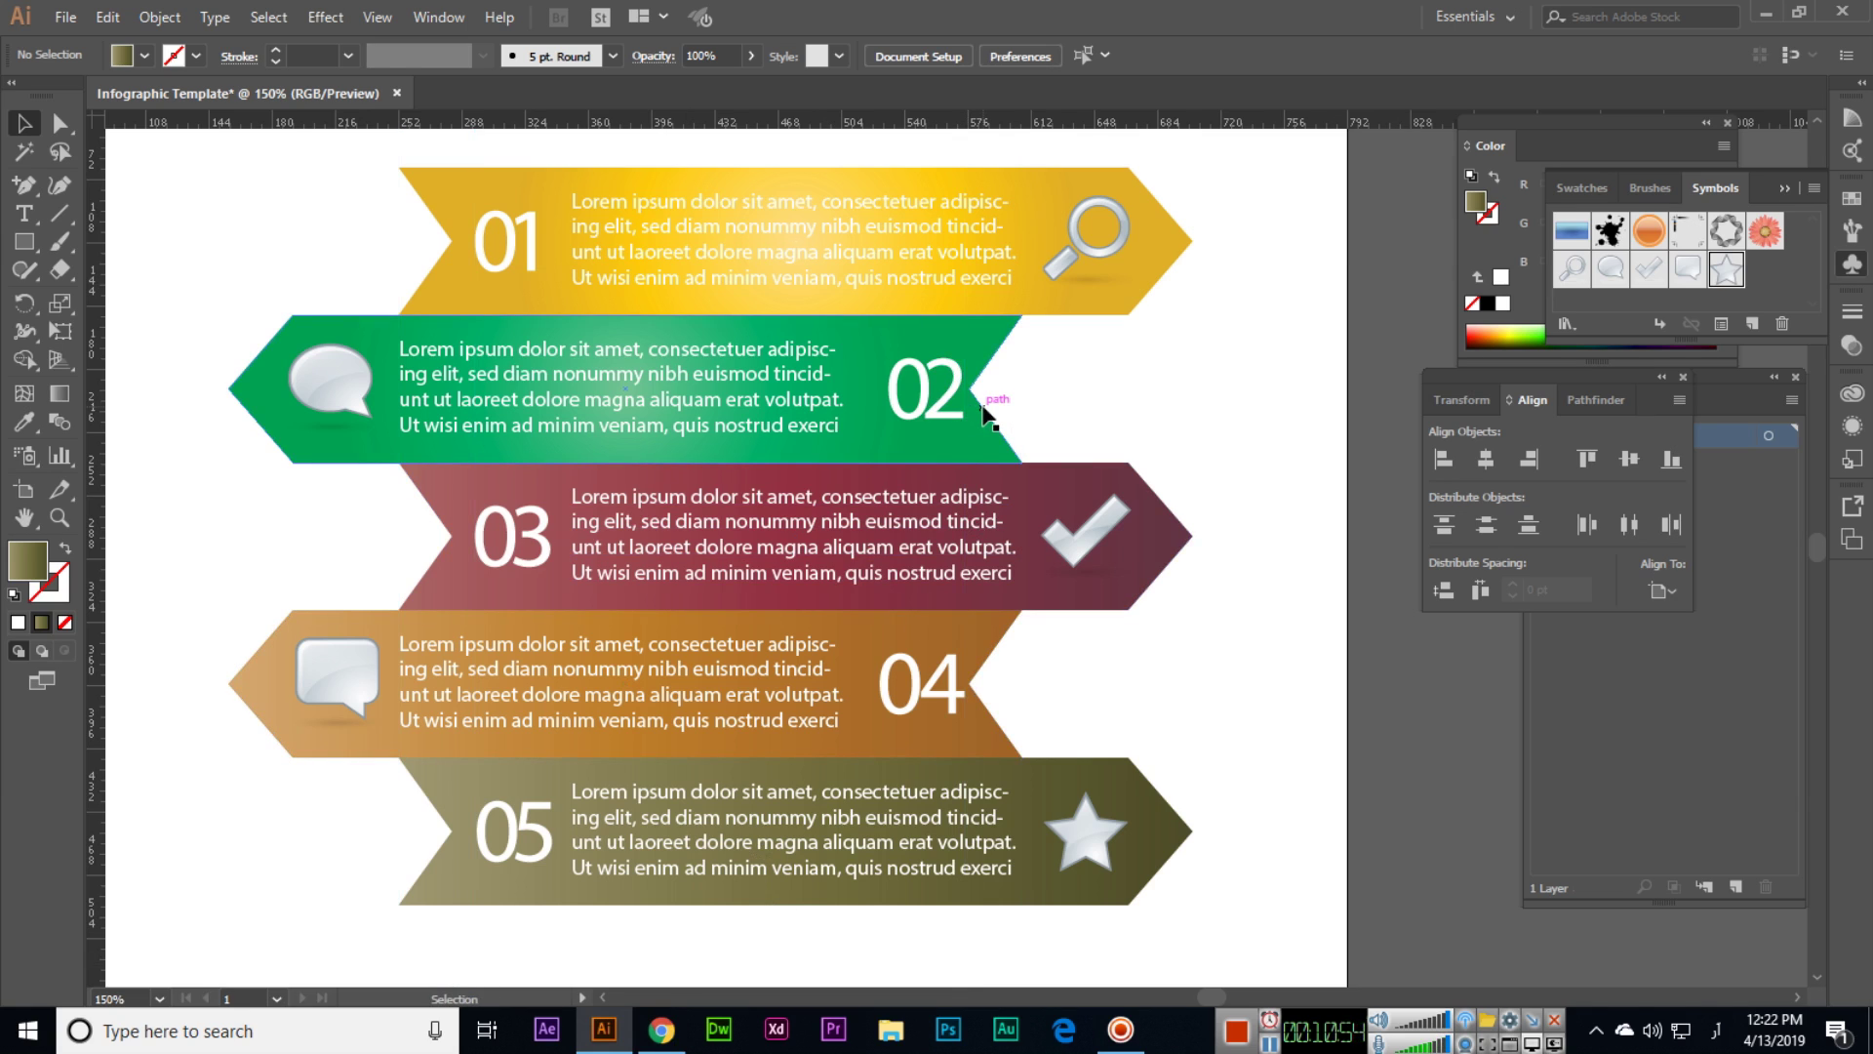
key("ctrl")
- Scale the whole infographic up from its centre at 100% view
key("ctrl+1")
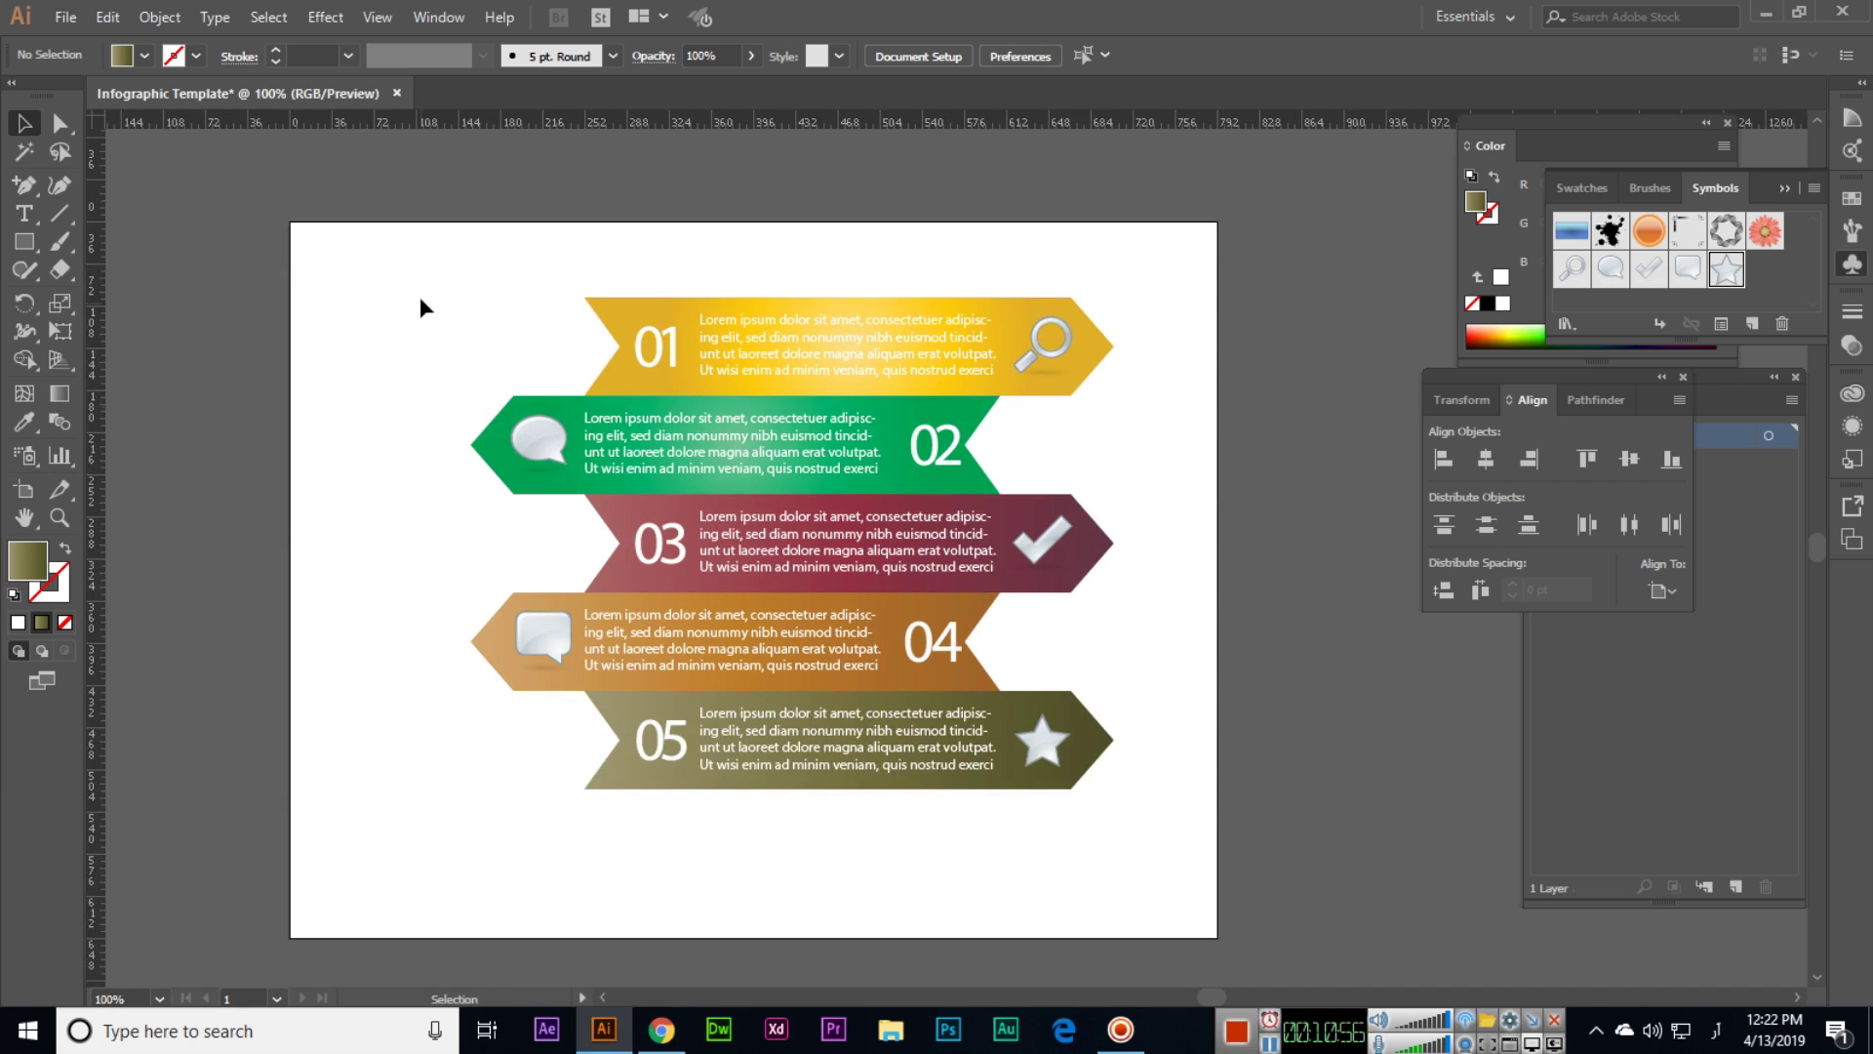
left_click_drag(397, 264, 1205, 859)
left_click_drag(888, 448, 846, 481)
left_click(1264, 603)
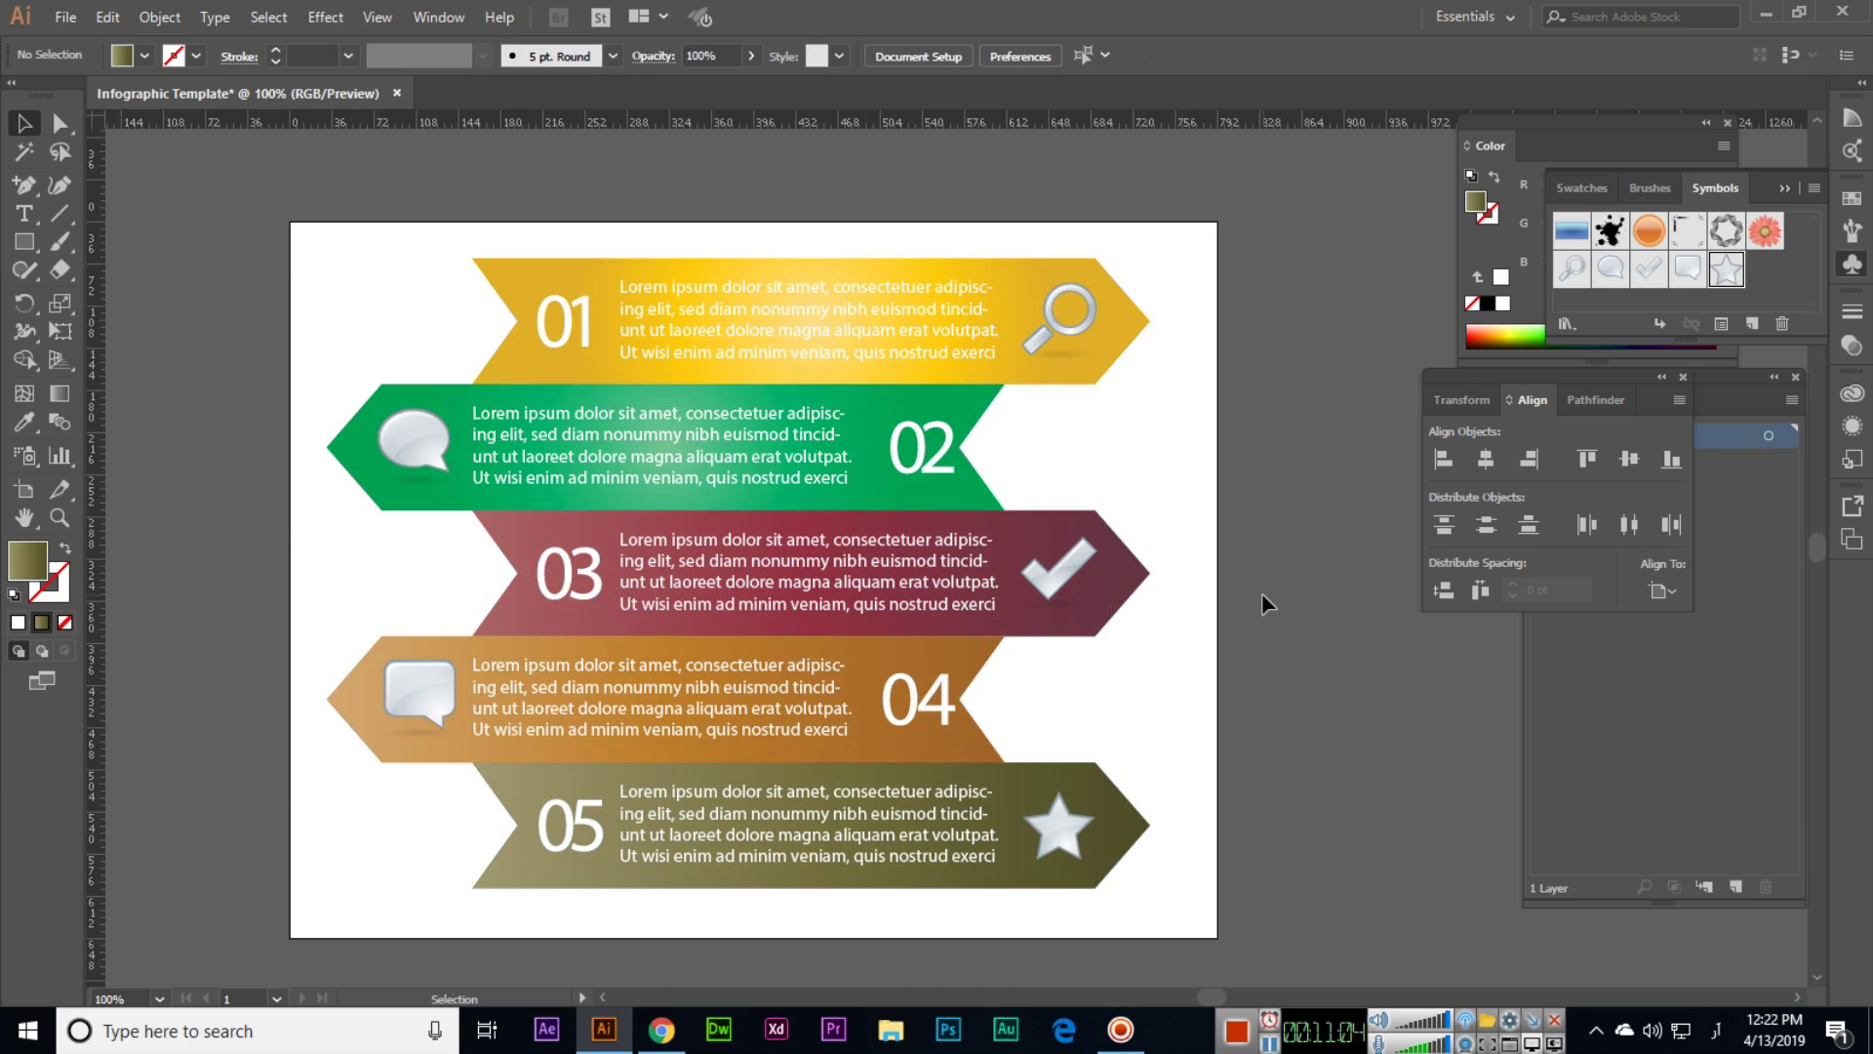
- Preview the finished artwork full screen, then fit the artboard in the window
scroll(1264, 603, "up", 1)
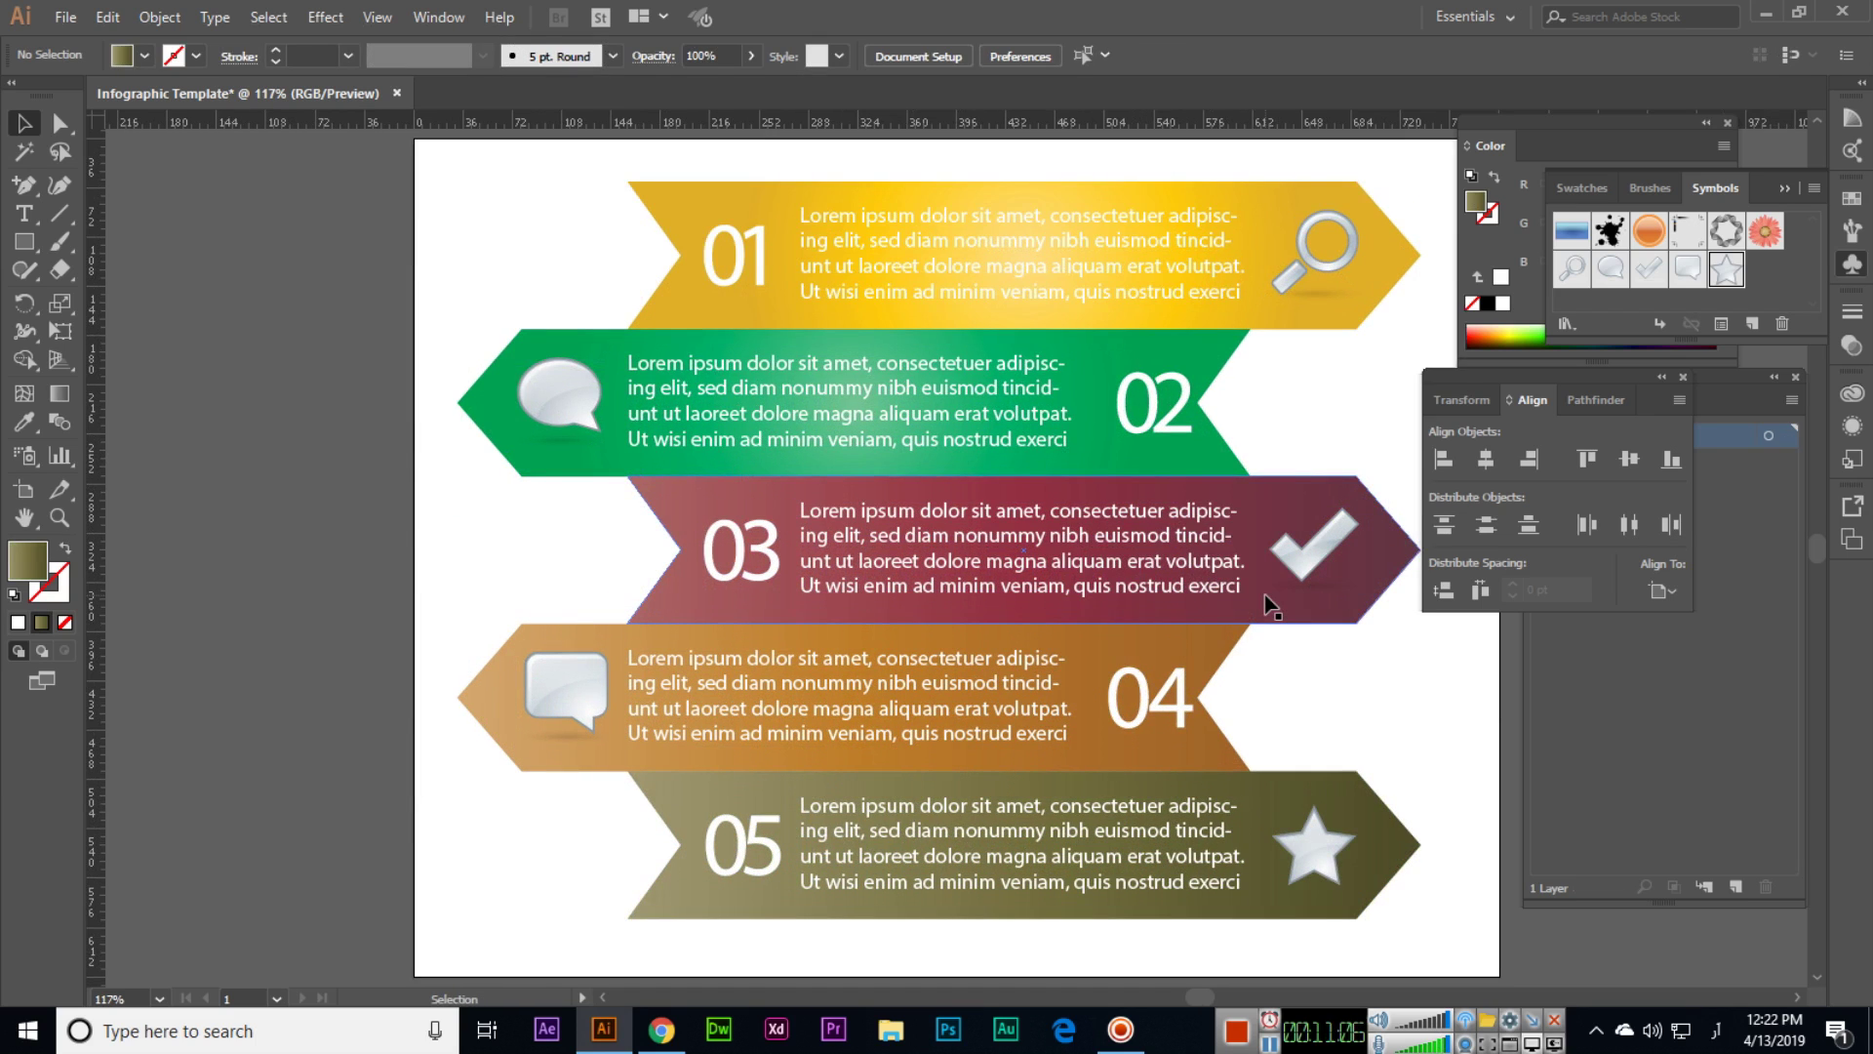
key("f")
key("f")
scroll(1226, 412, "up", 1)
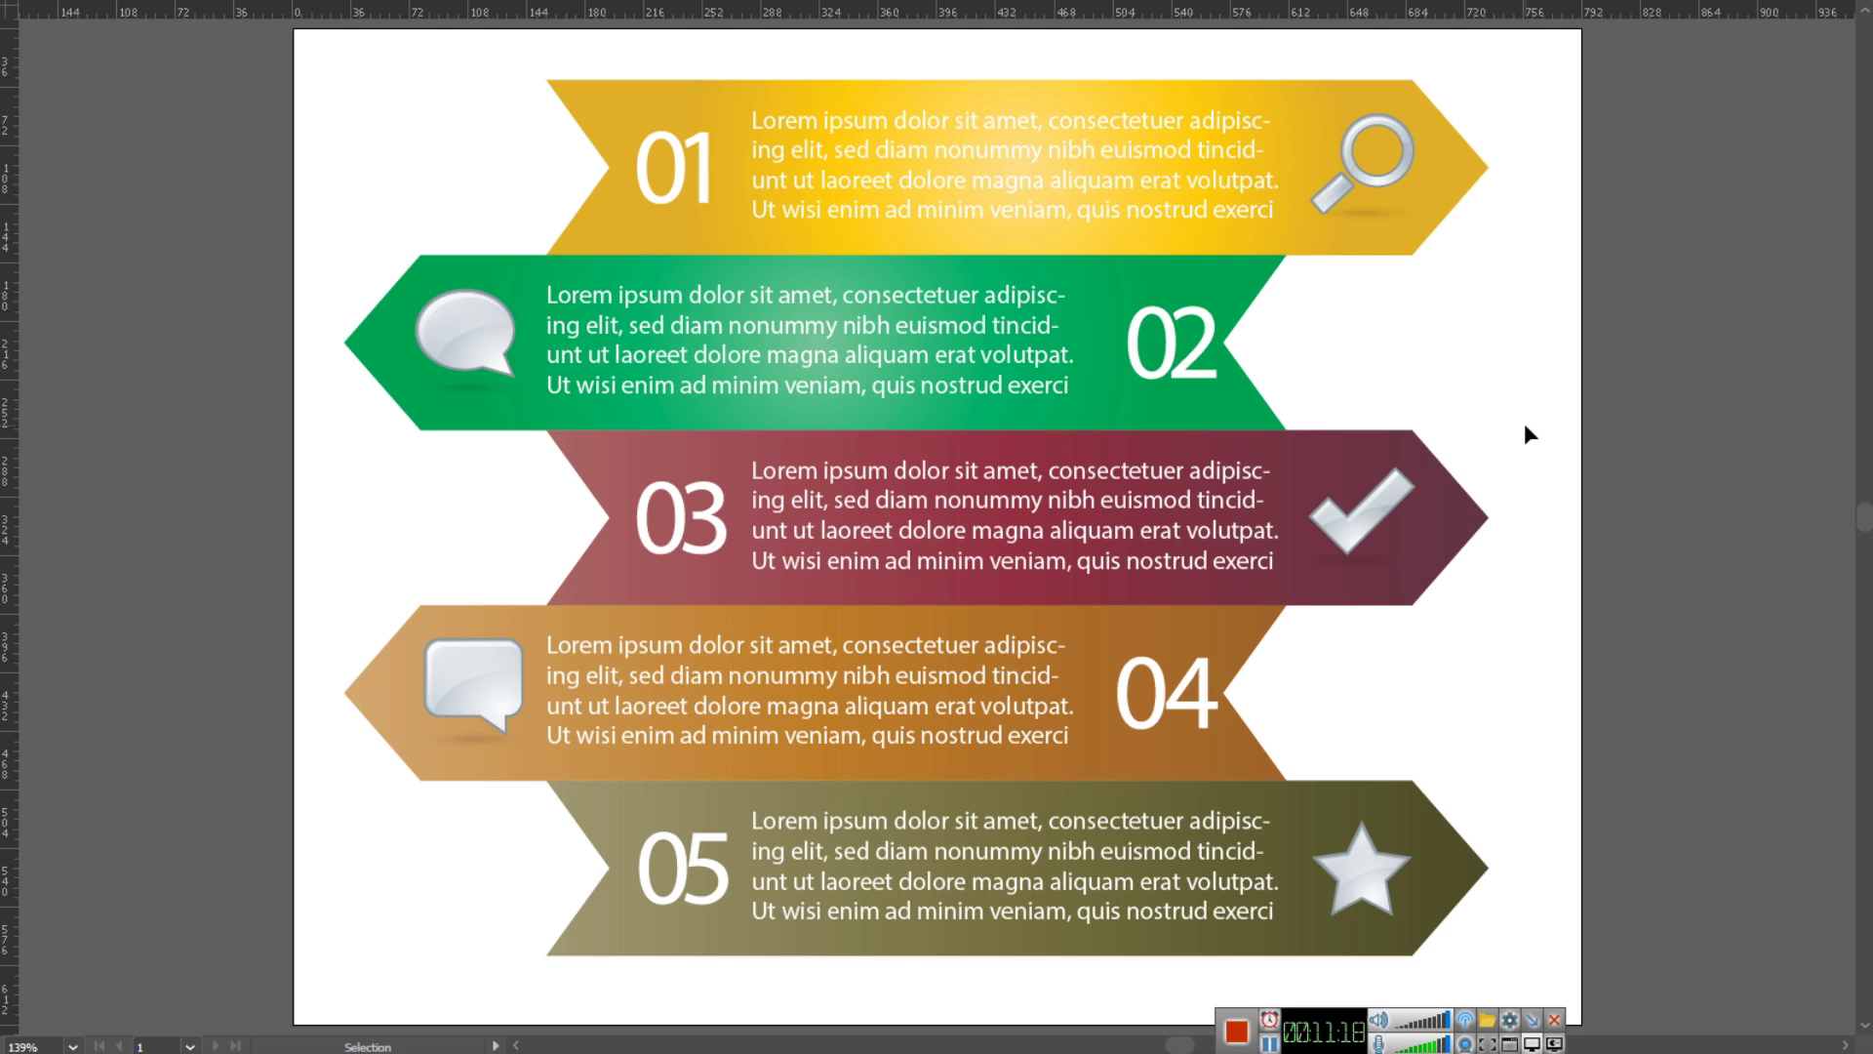
key("f")
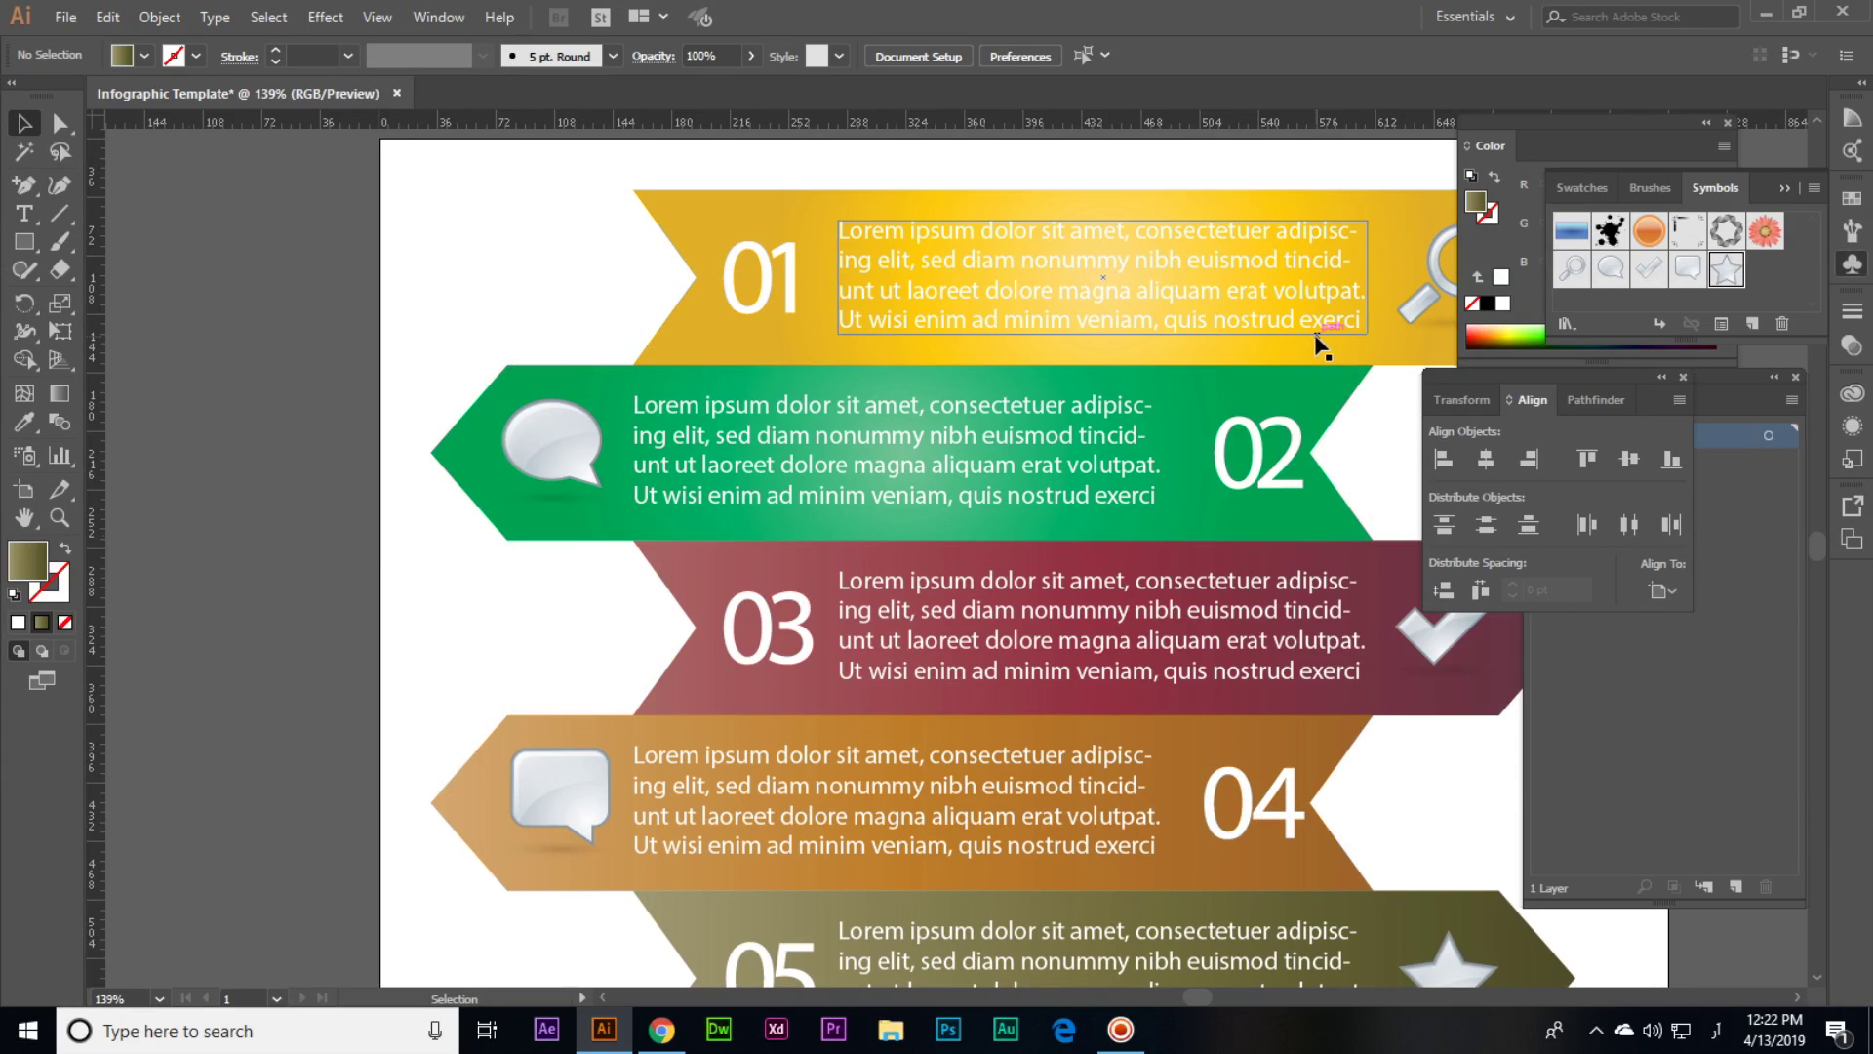
key("ctrl+0")
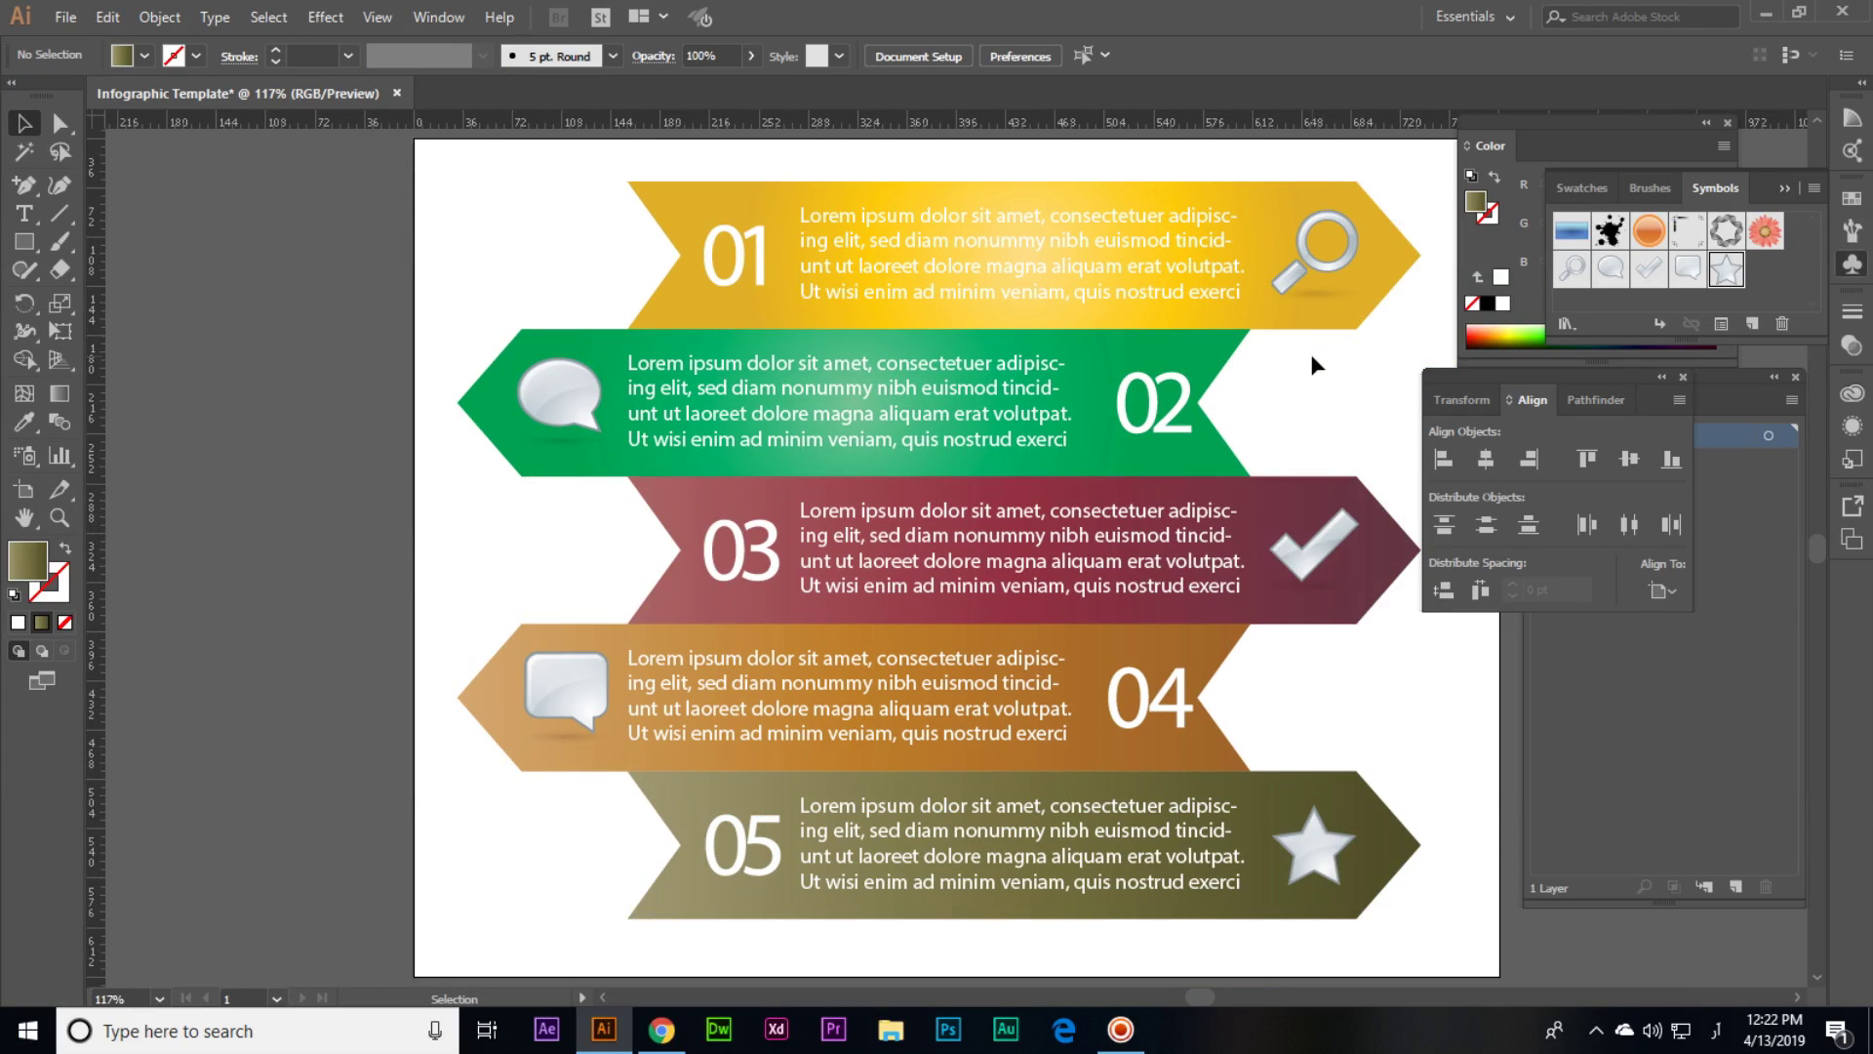